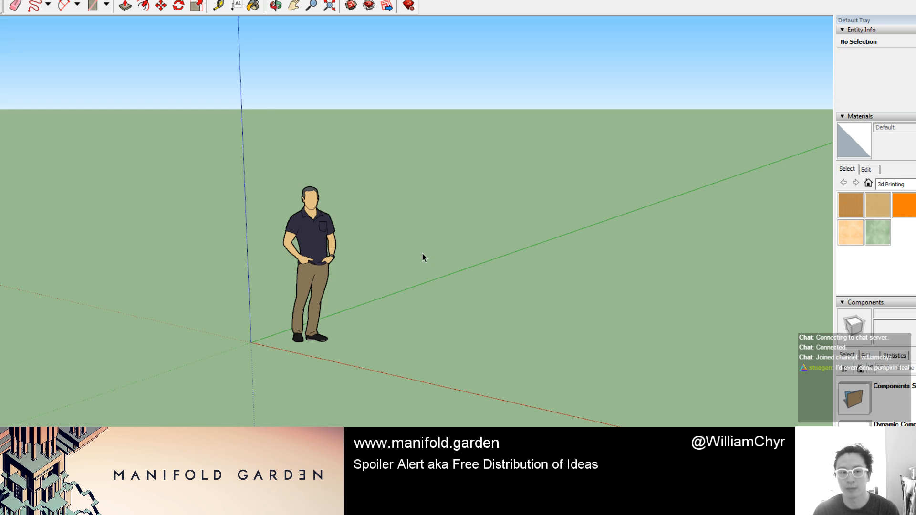
Step: Search the 3D Warehouse for "skyscraper" and open the Average Skyscraper 1910 model page
left_click(1, 0)
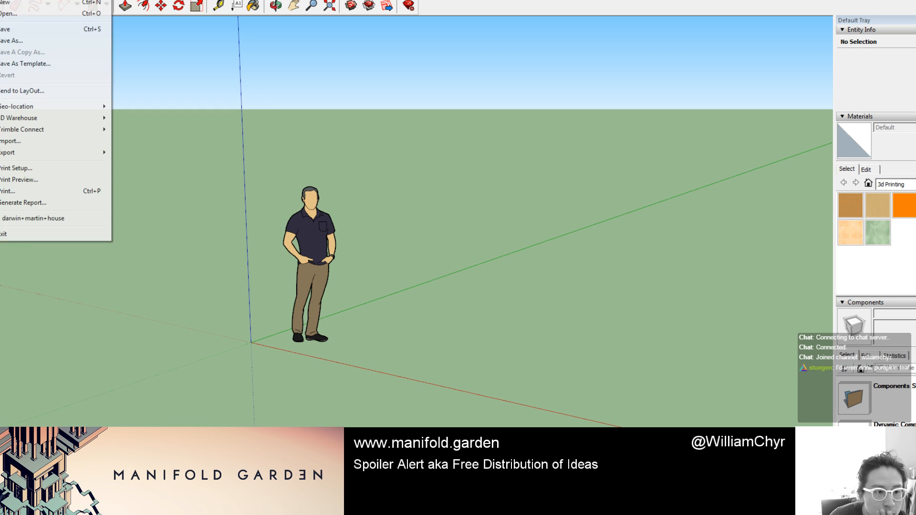
mouse_move(25, 119)
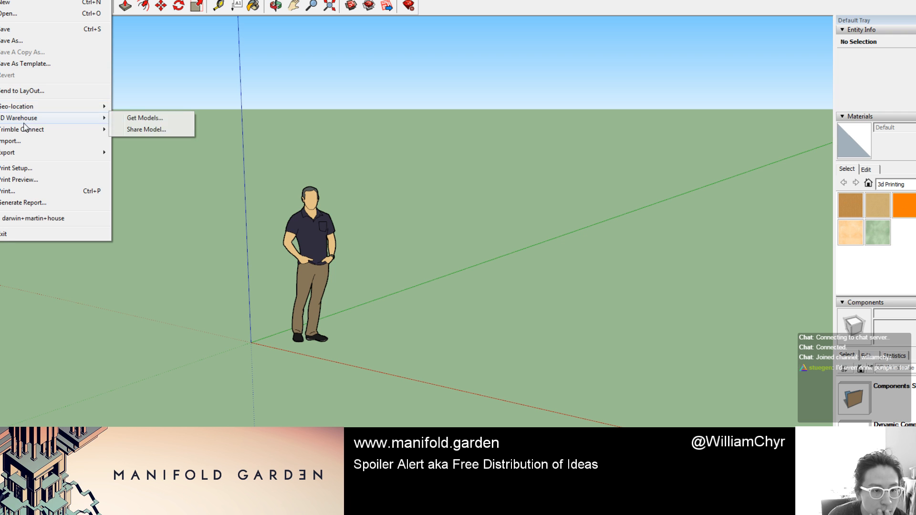
left_click(158, 117)
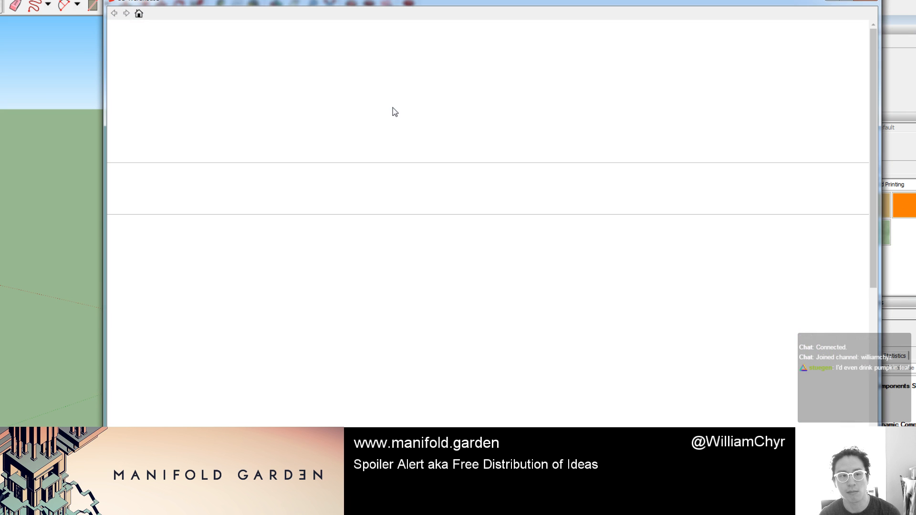
type("skyscraper")
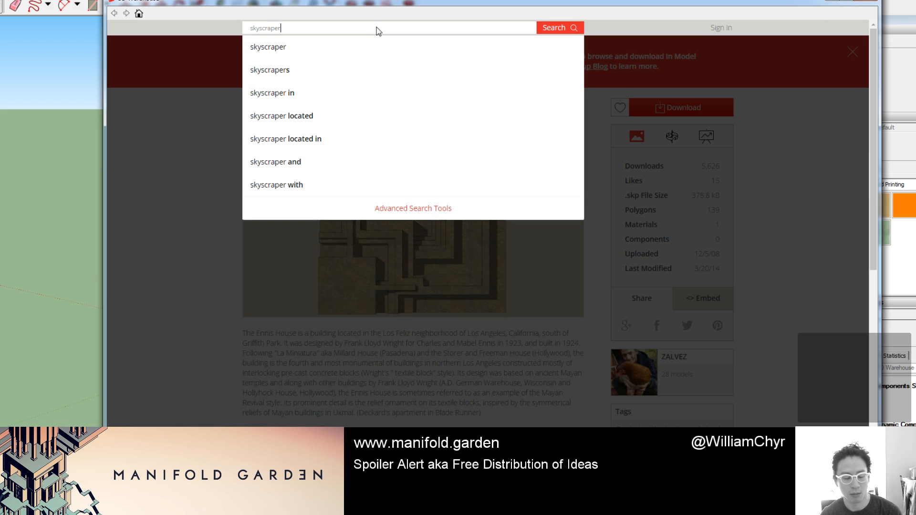
key("Return")
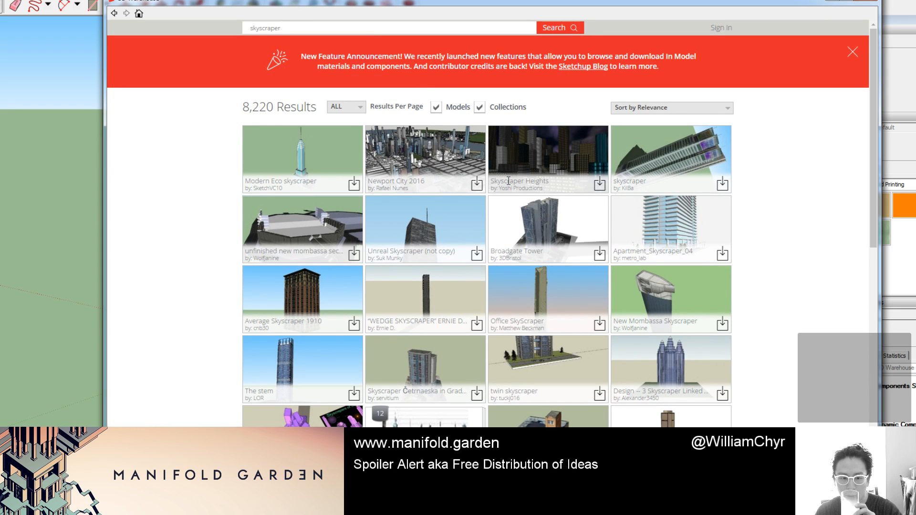
left_click(350, 289)
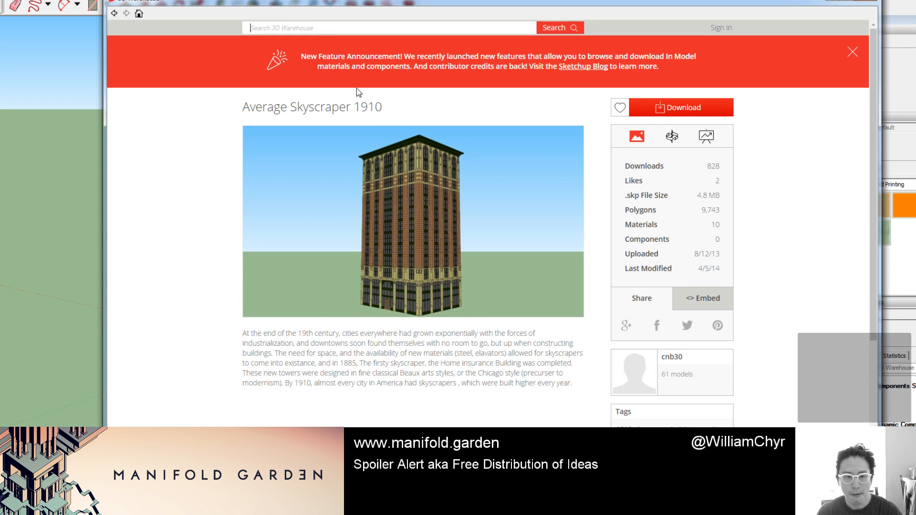
Step: Search the warehouse for "Chicago", look through the Holabird + Root collection, and return to the results
type("Chicago")
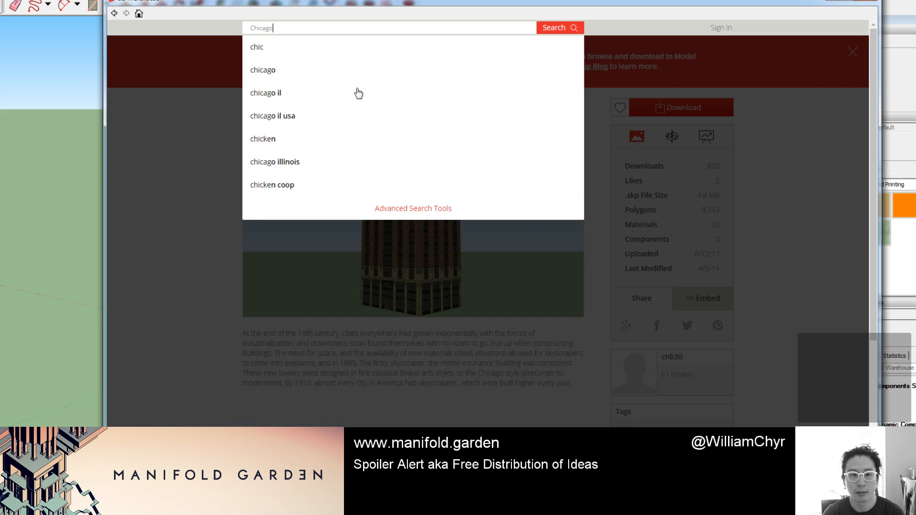
key("Return")
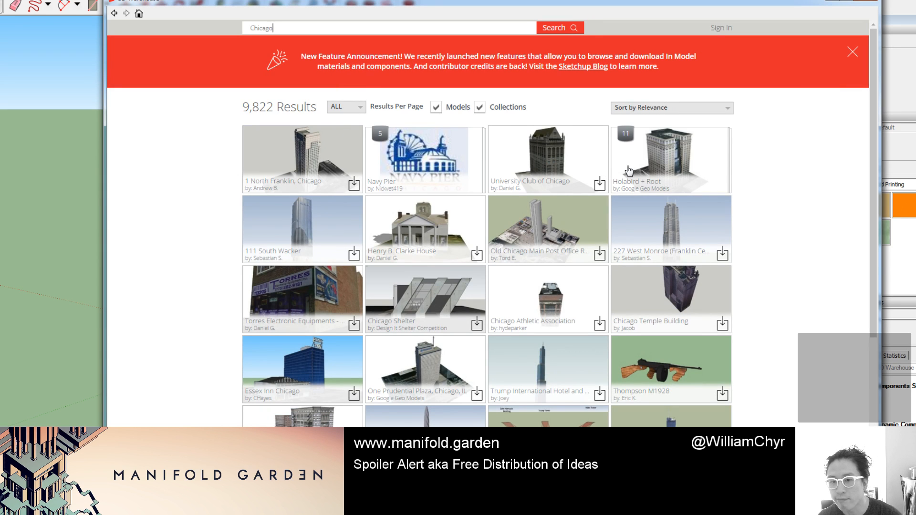
left_click(682, 165)
scroll(535, 205, "down", 2)
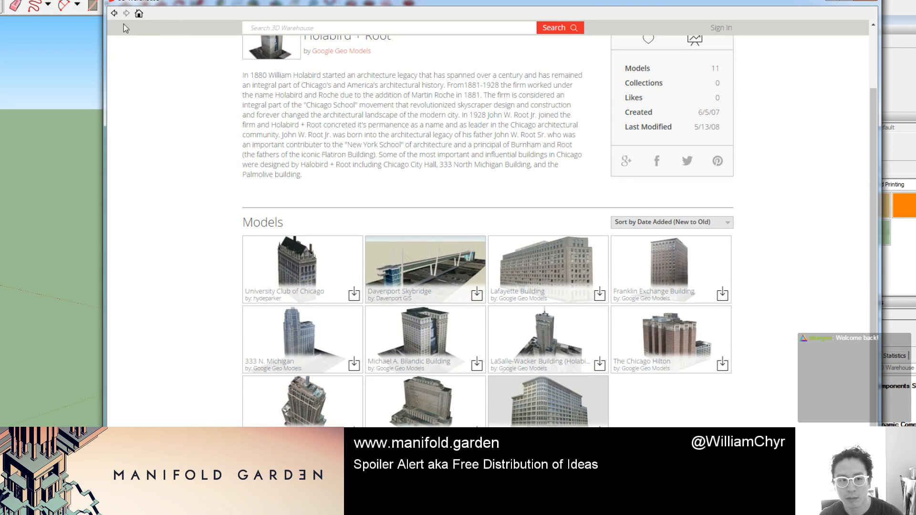
left_click(113, 13)
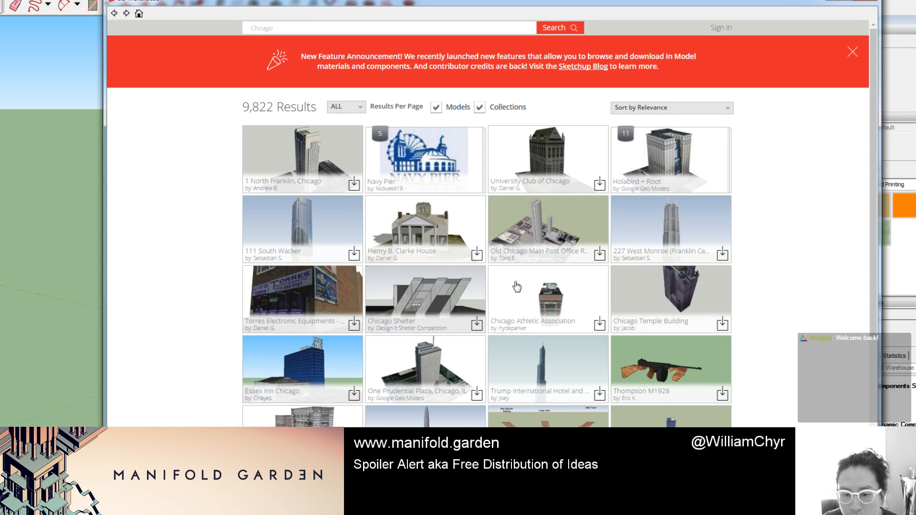
Step: Sort the Chicago results by Most Liked and browse them for building models
scroll(832, 288, "down", 1)
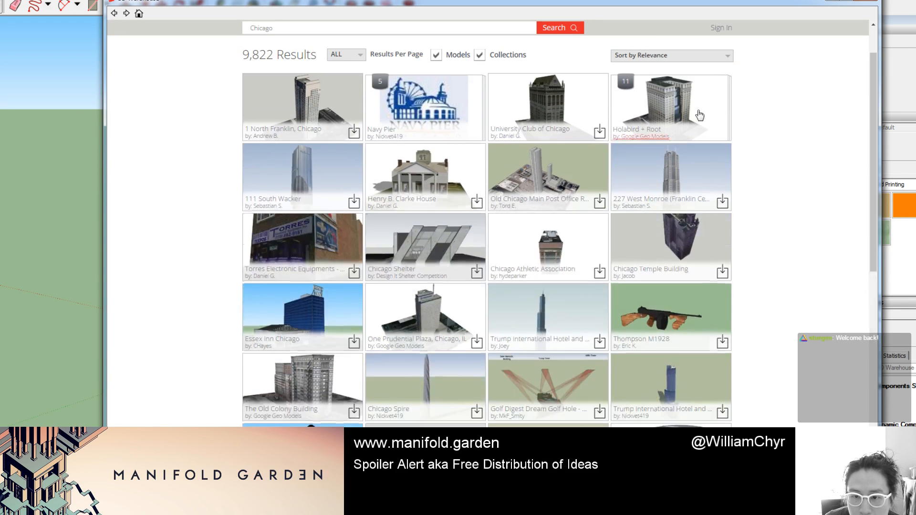
left_click(652, 56)
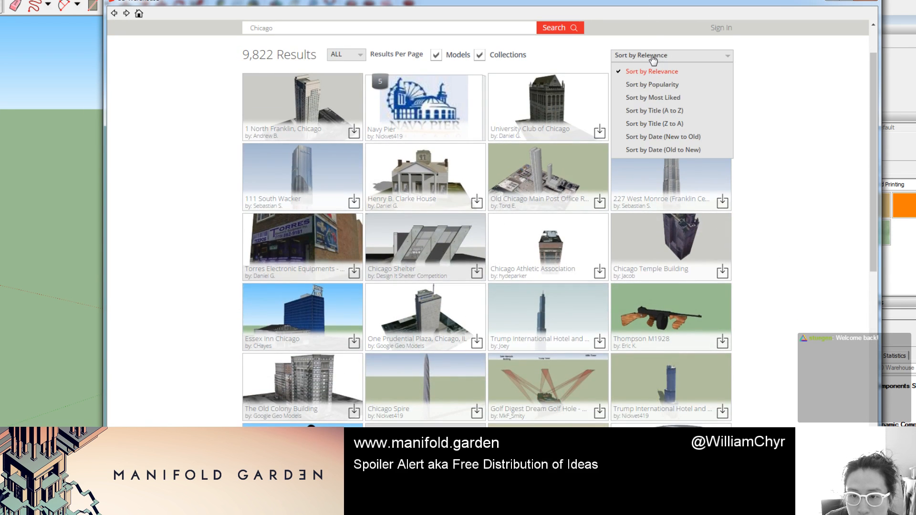
left_click(652, 100)
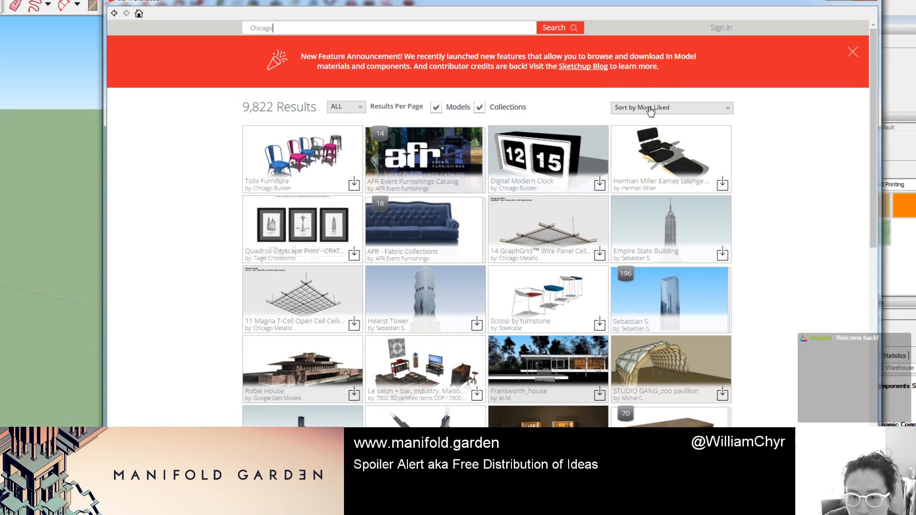
scroll(639, 124, "down", 4)
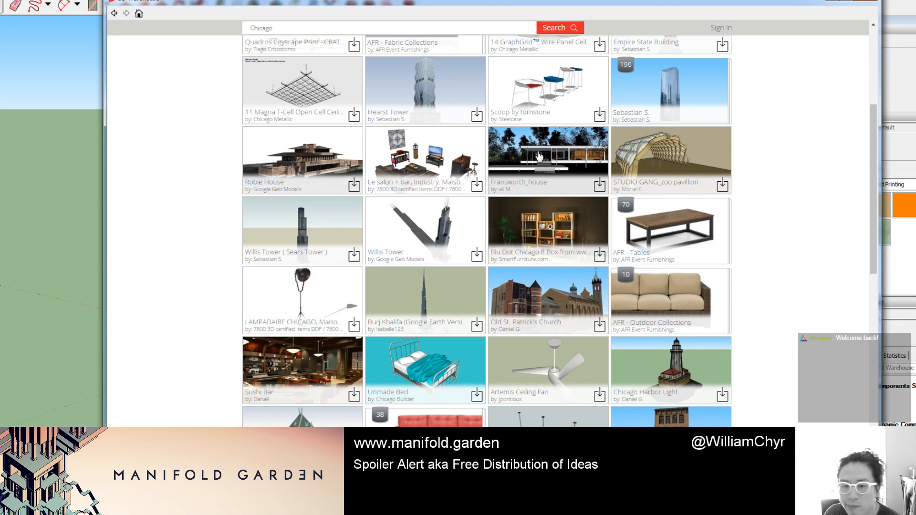
scroll(541, 160, "down", 6)
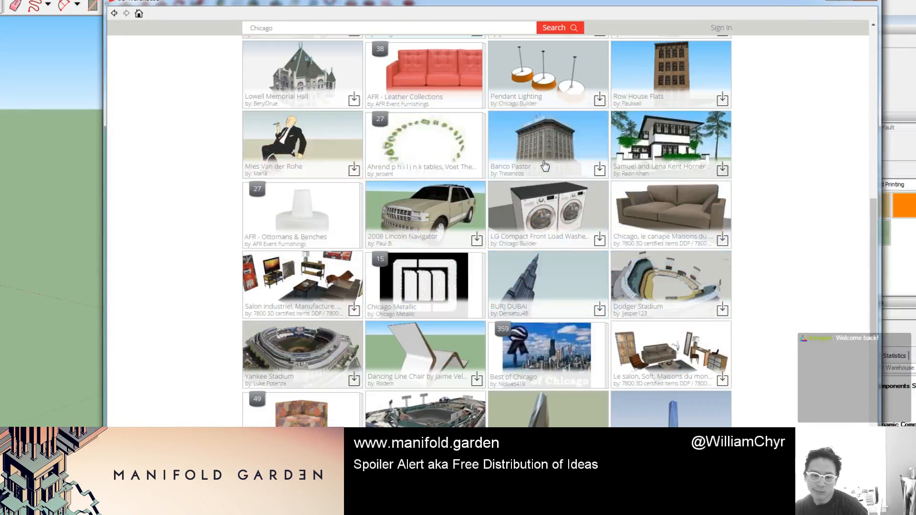
scroll(545, 165, "down", 6)
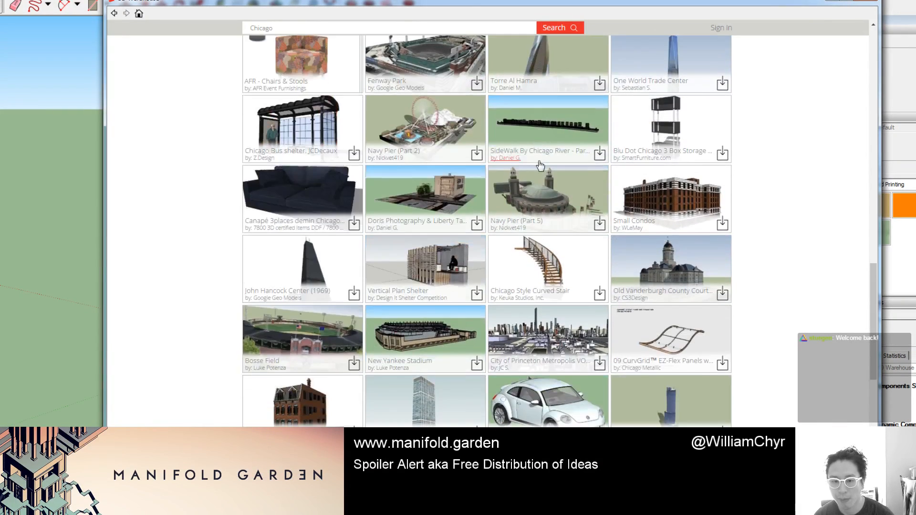
scroll(540, 165, "down", 2)
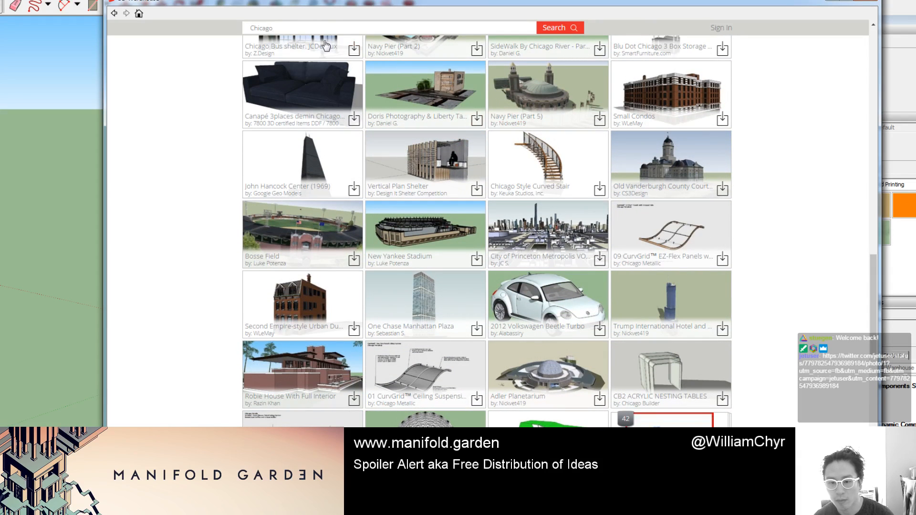
Step: Refine the search to "Chicago skyscraper", view the 123 North Wacker Drive model page, and return to the results
type("skyscraper")
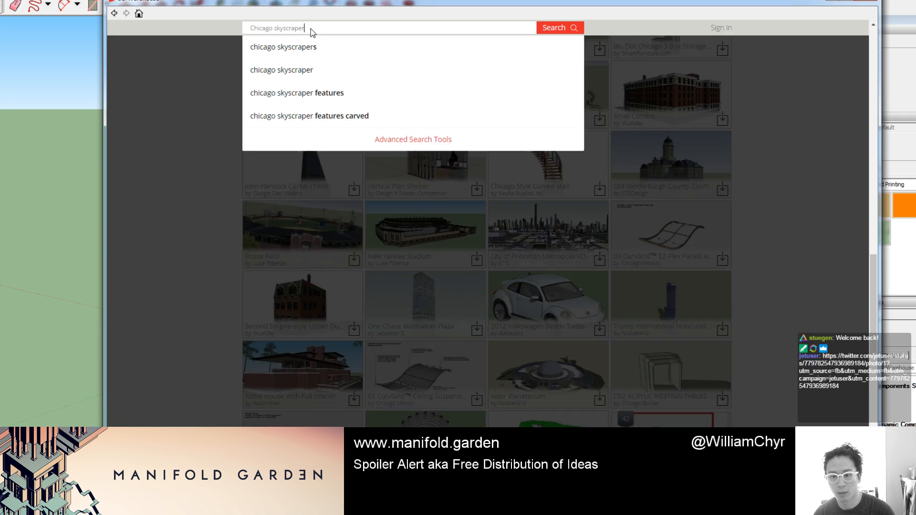
key("Return")
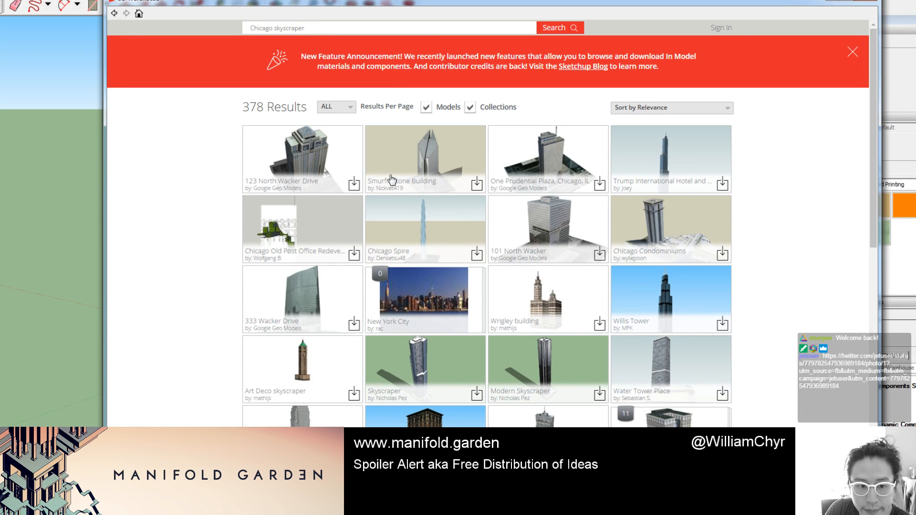
left_click(324, 174)
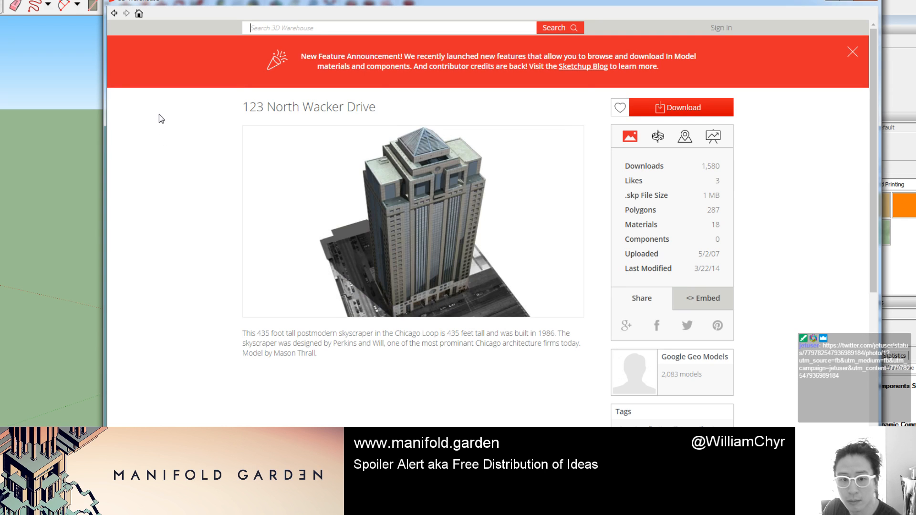
left_click(116, 14)
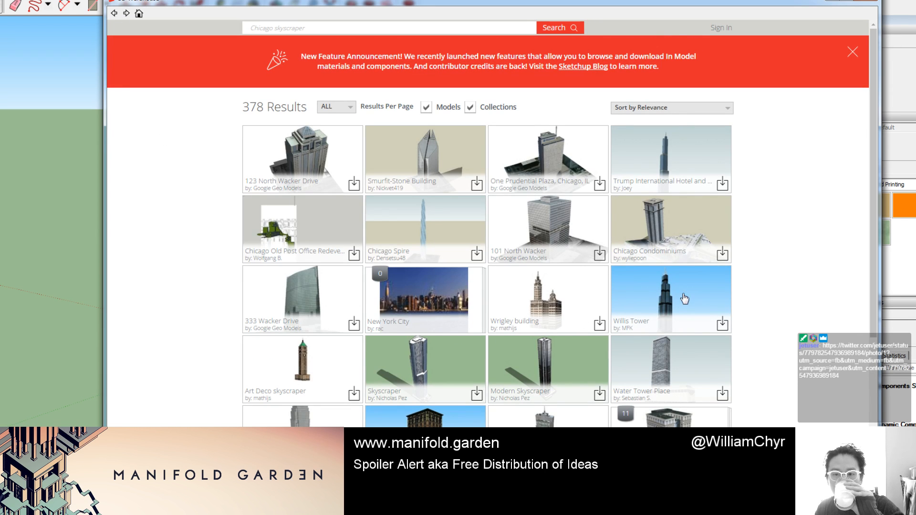
Step: Sort the Chicago skyscraper results by Most Liked, browse through them, and close the 3D Warehouse window
left_click(677, 108)
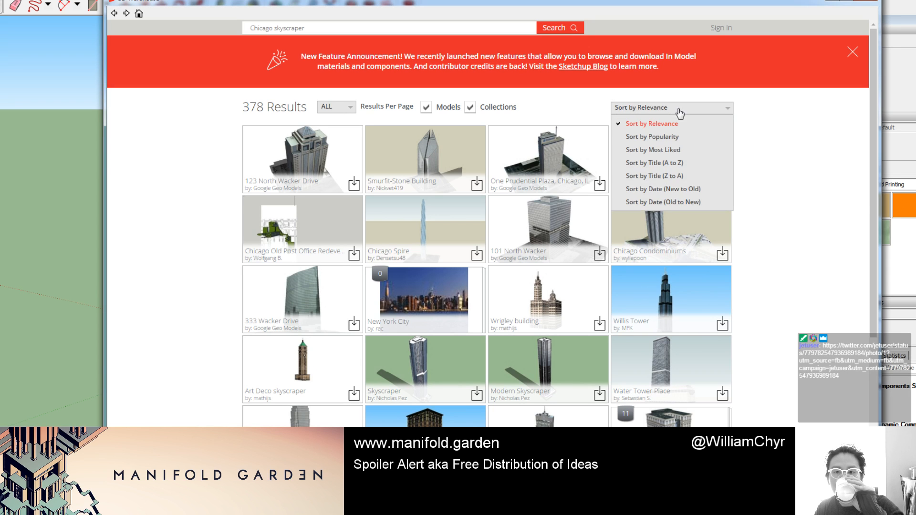
left_click(673, 150)
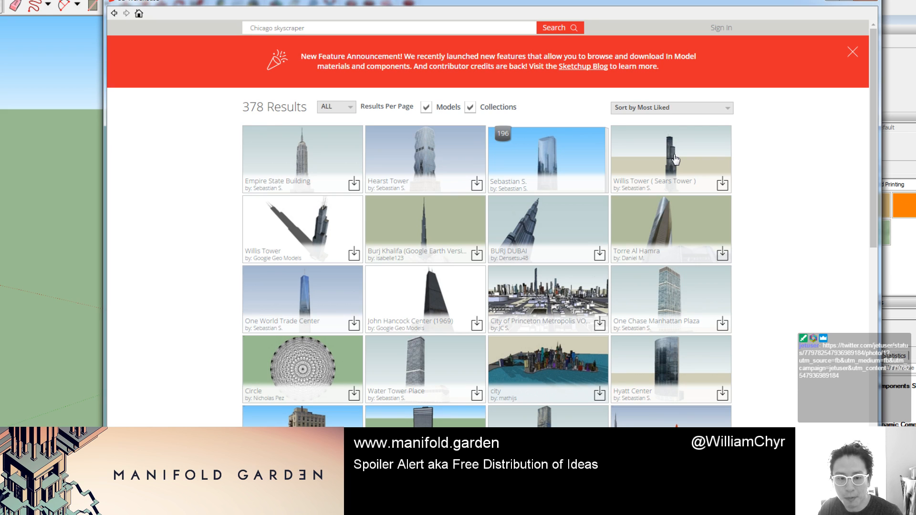
scroll(770, 209, "down", 15)
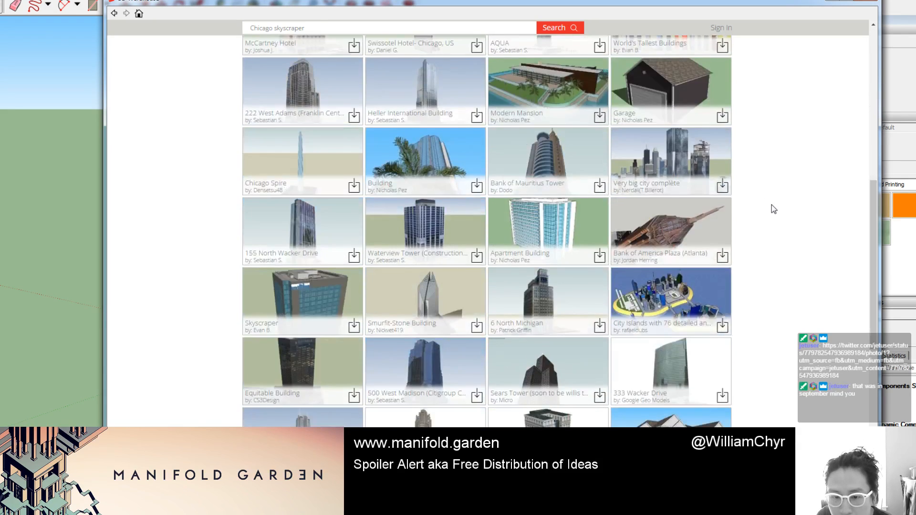
scroll(773, 209, "down", 12)
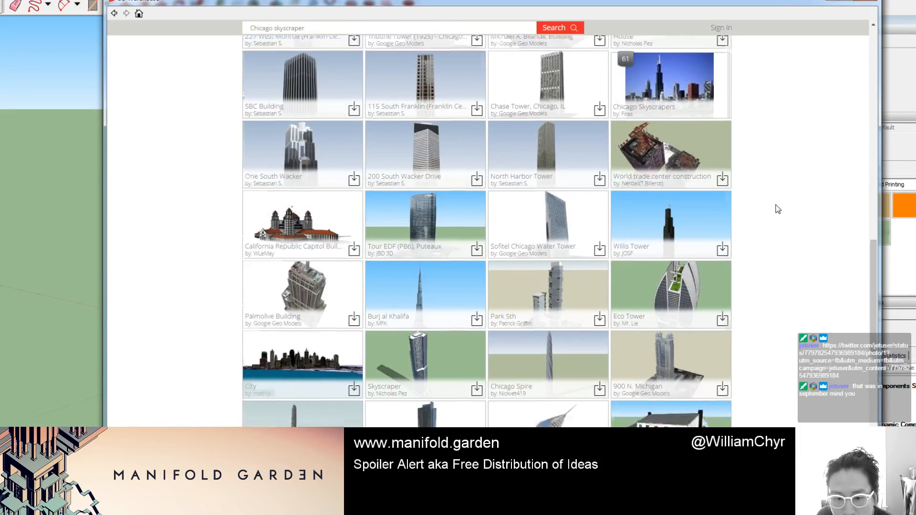
scroll(783, 209, "down", 10)
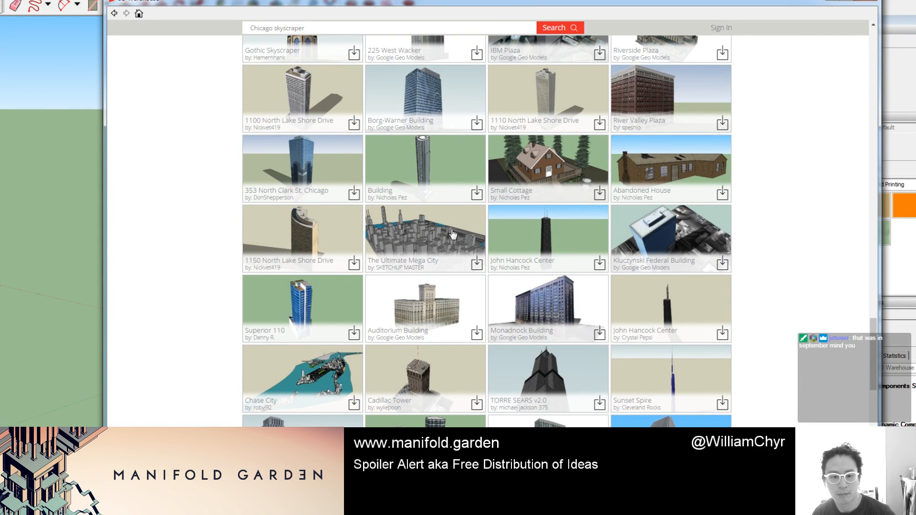
left_click(833, 2)
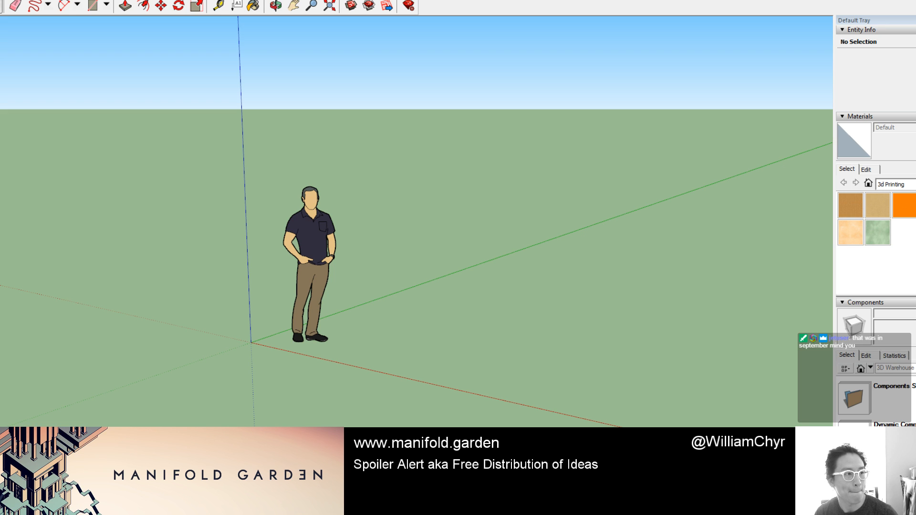
Step: Switch to Pinterest in the browser, browse the home feed for architecture references, and preview the Parametrischer Faltenwurf facade pin
left_click_drag(0, 2, 0, 4)
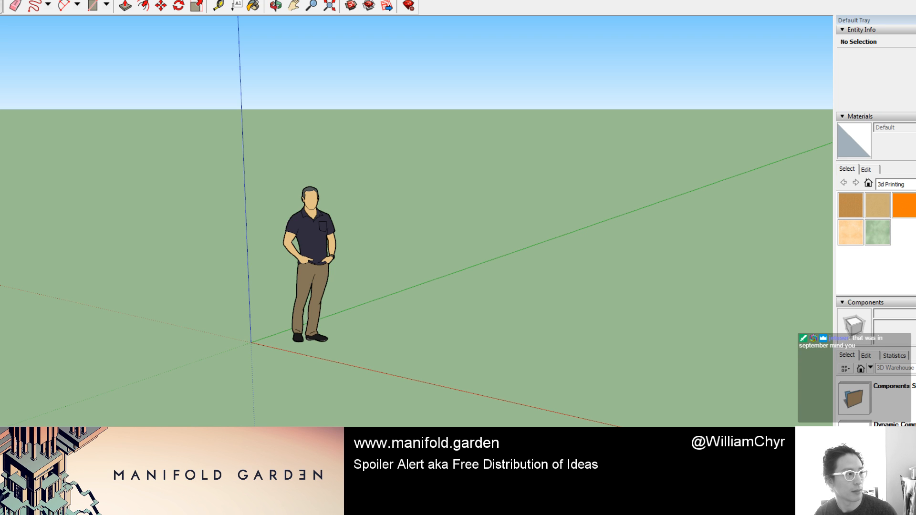
left_click_drag(0, 1, 419, 2)
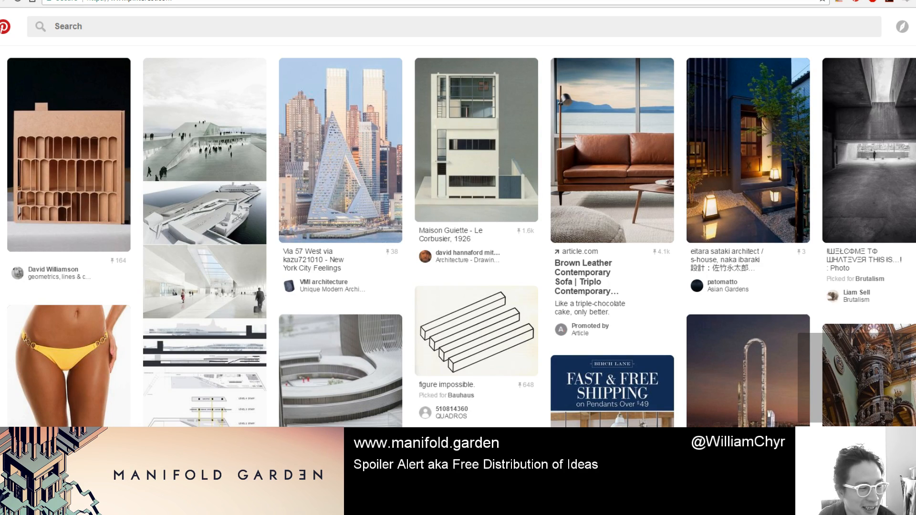
scroll(380, 156, "down", 2)
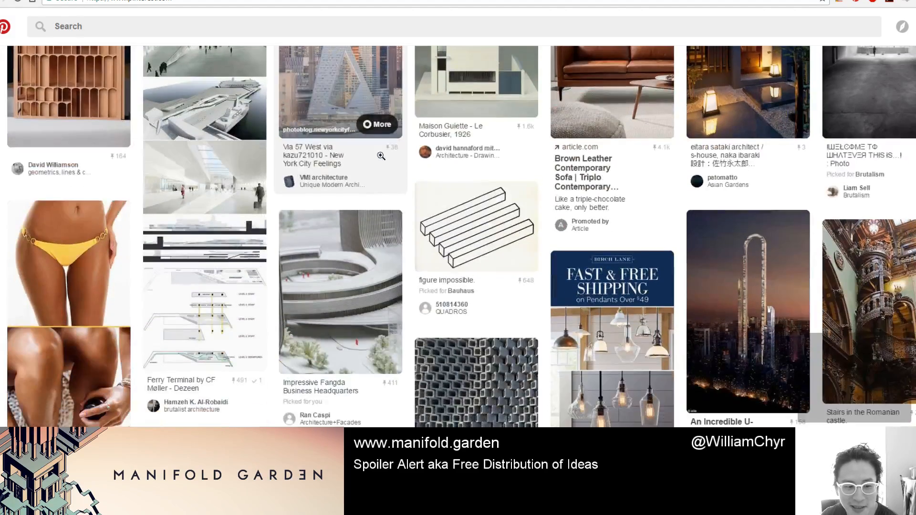
scroll(381, 156, "down", 4)
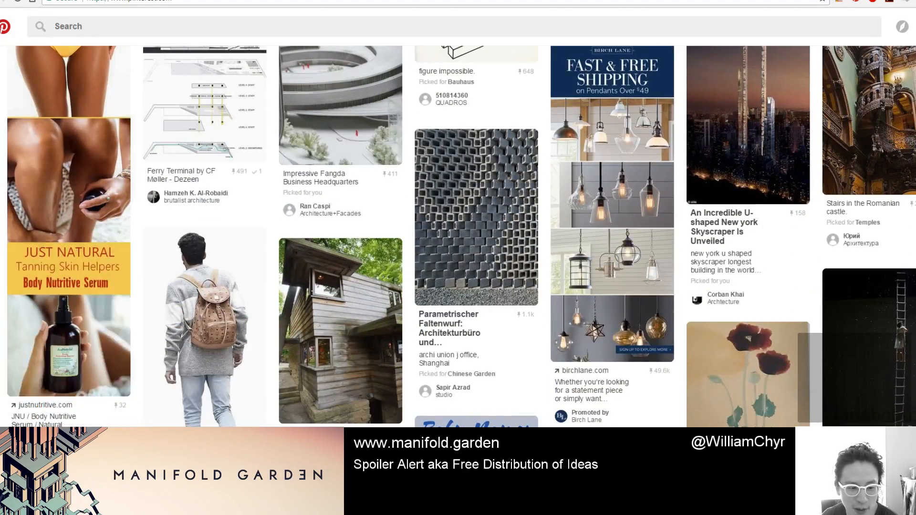
scroll(564, 288, "down", 1)
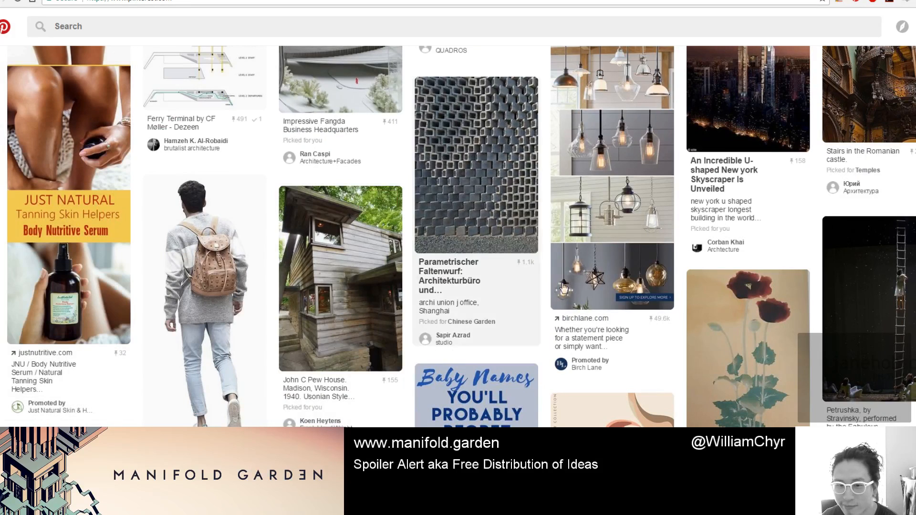
left_click(520, 217)
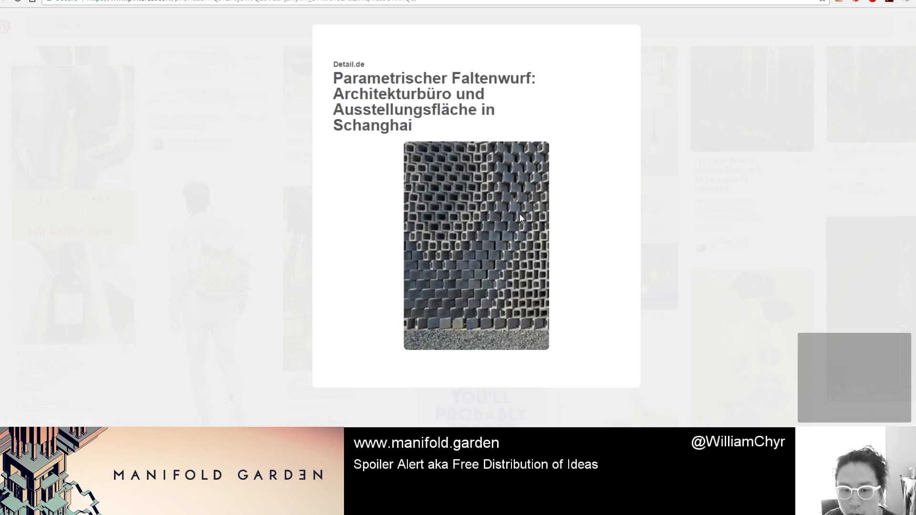
left_click(745, 178)
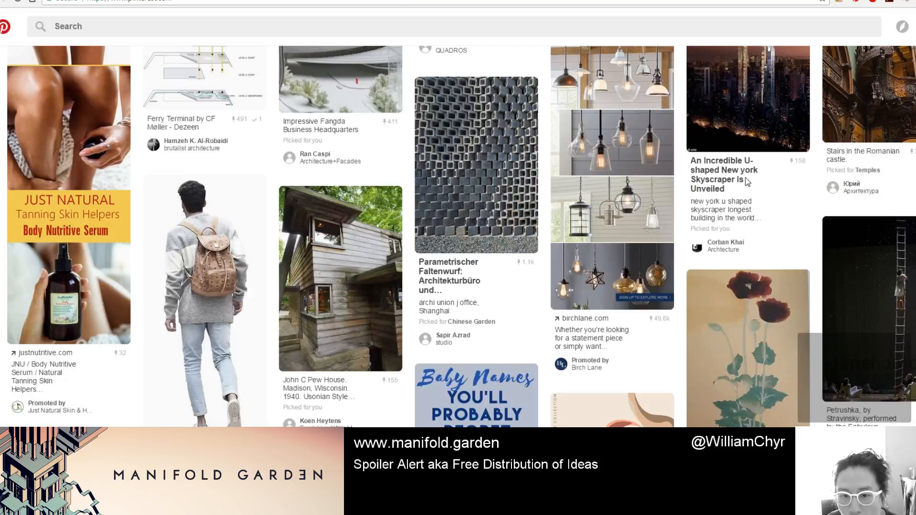
scroll(745, 178, "down", 10)
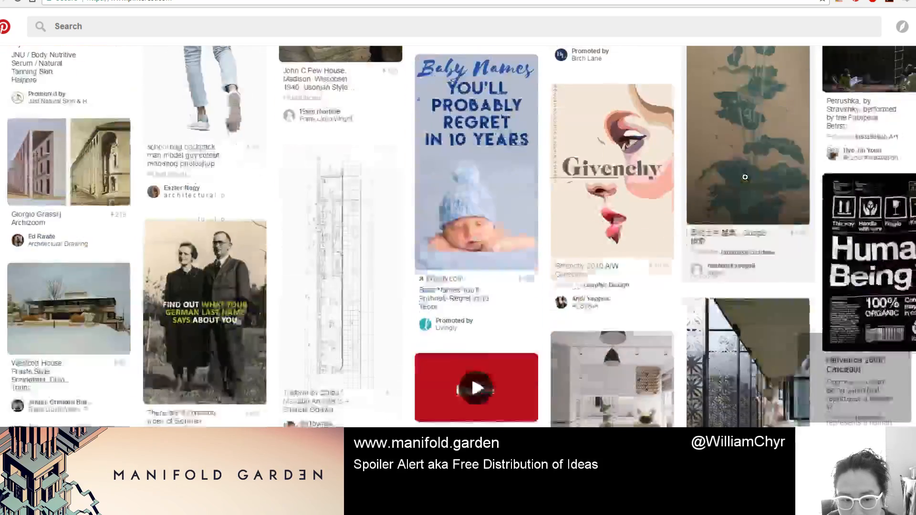
Step: Browse further down the home feed, preview the S.C. Johnson and Son Administration Building pin, and close it
scroll(744, 177, "down", 8)
scroll(737, 179, "up", 5)
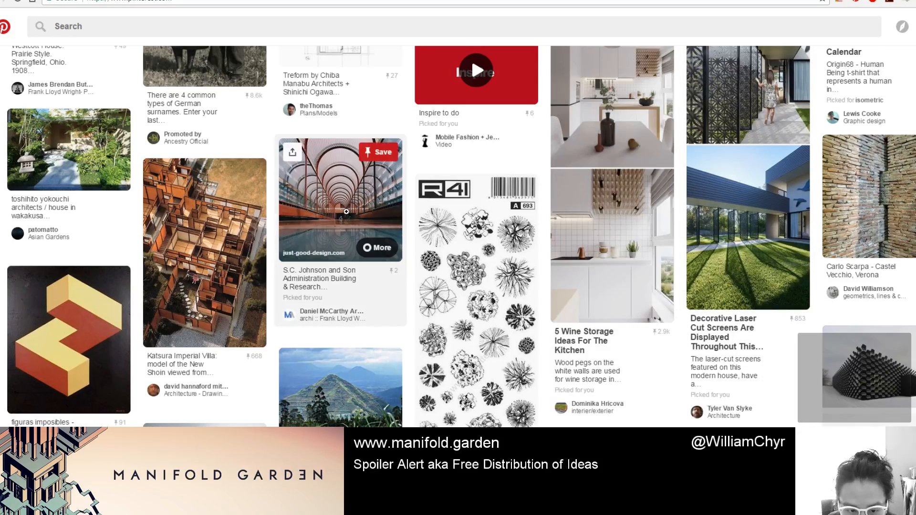
left_click(346, 213)
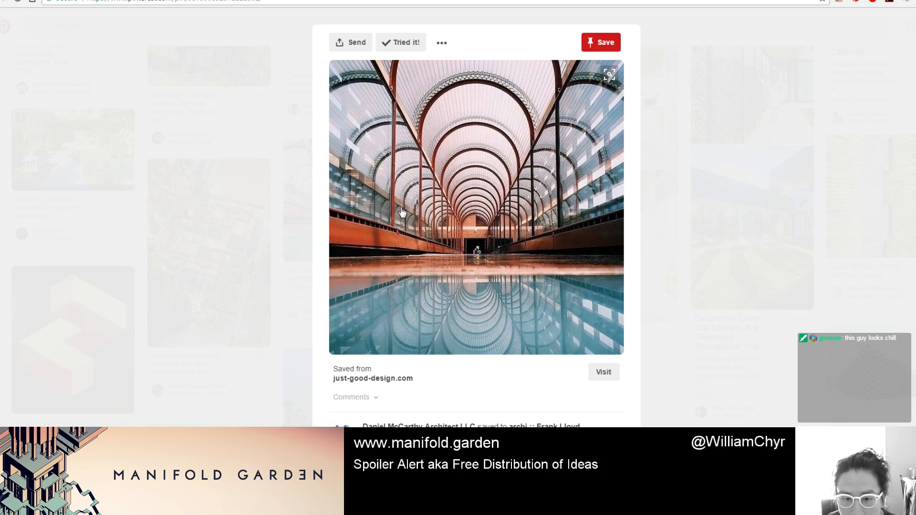
left_click(738, 178)
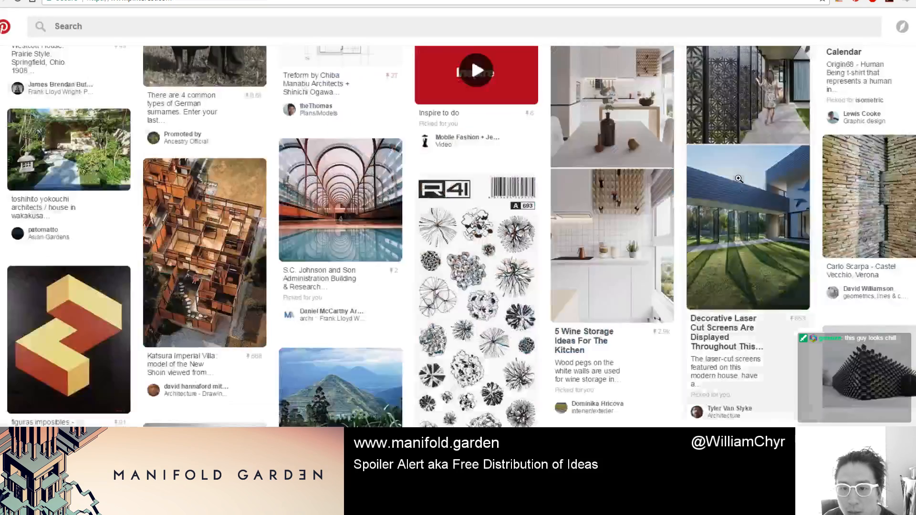
Step: Browse the feed back to its beginning, preview the Maison Guiette pin, close it and dismiss the save suggestion
scroll(738, 179, "down", 6)
scroll(738, 178, "down", 5)
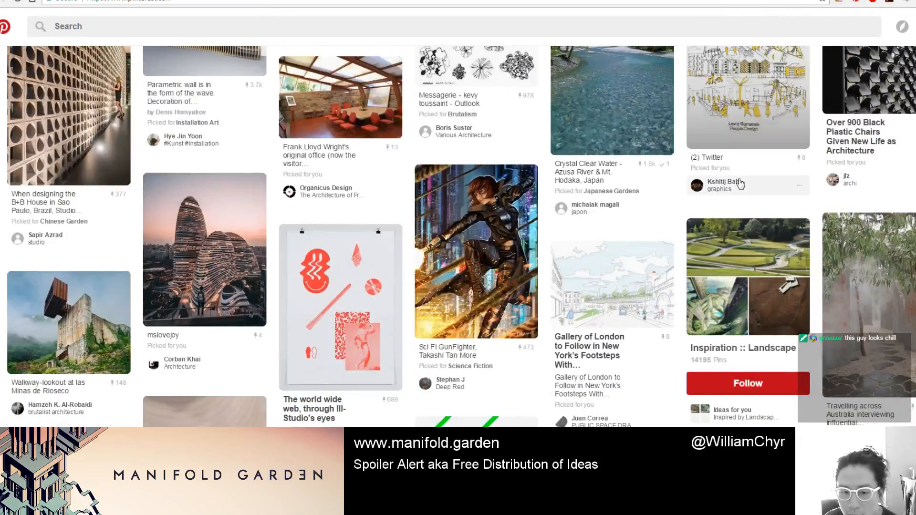
scroll(739, 184, "down", 4)
scroll(738, 180, "up", 10)
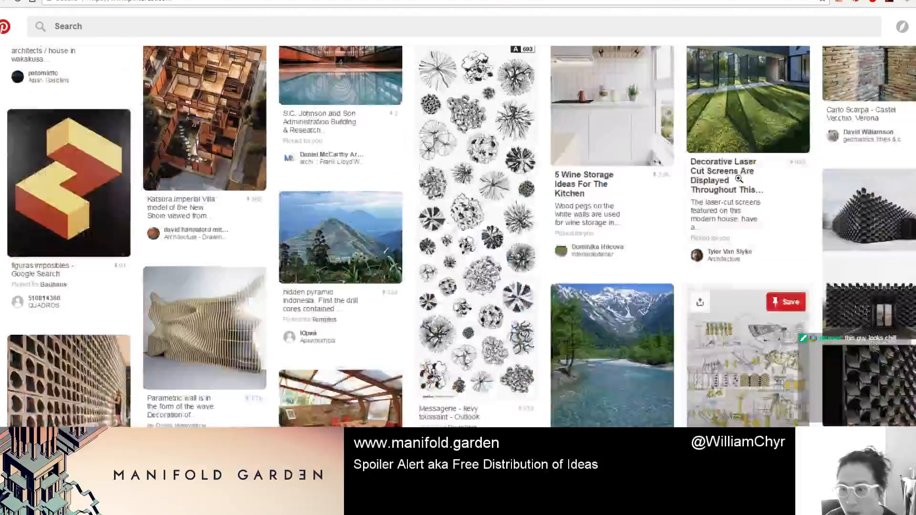
scroll(739, 178, "up", 15)
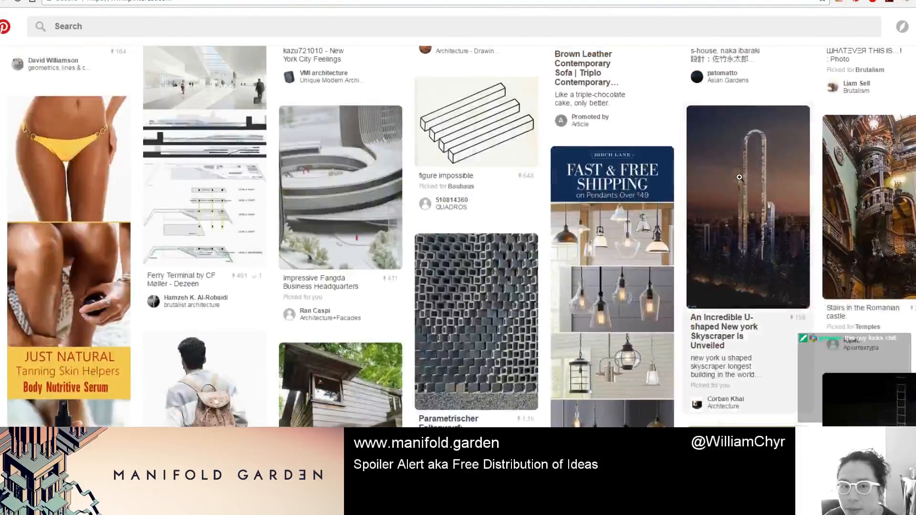
scroll(738, 177, "up", 5)
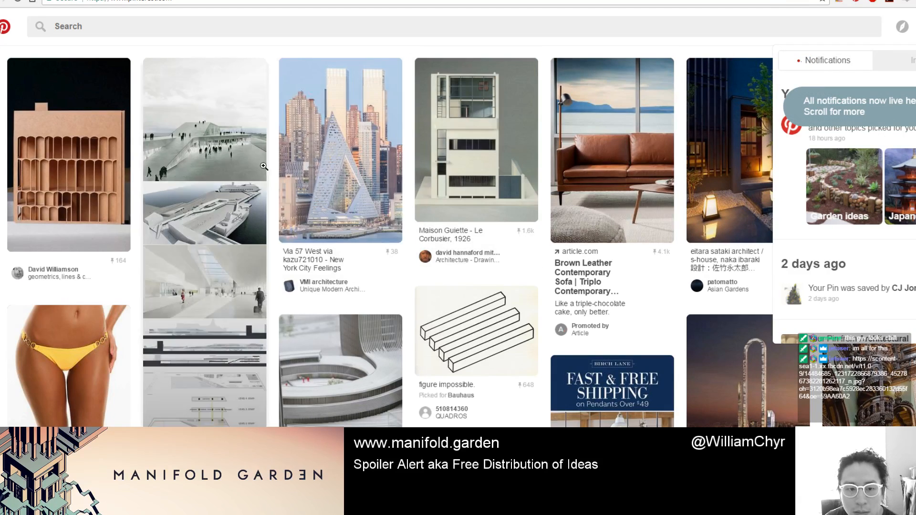
left_click(529, 148)
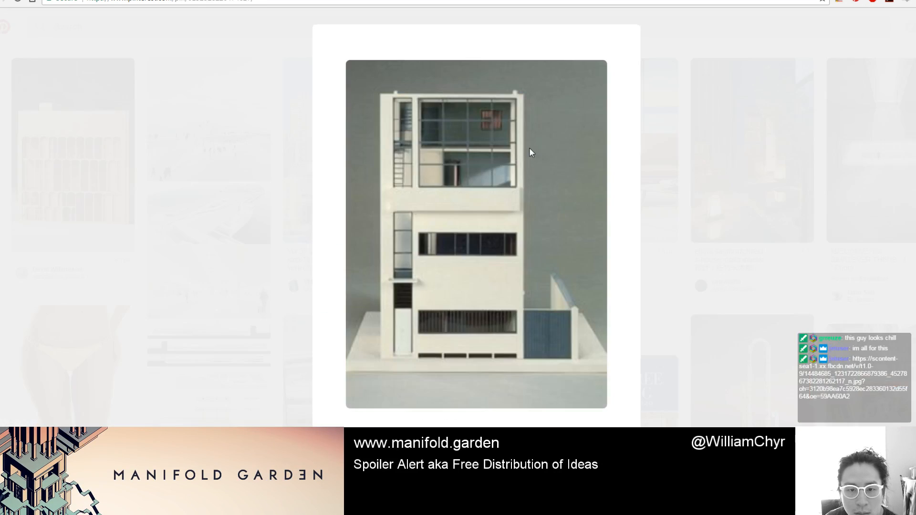
left_click(717, 131)
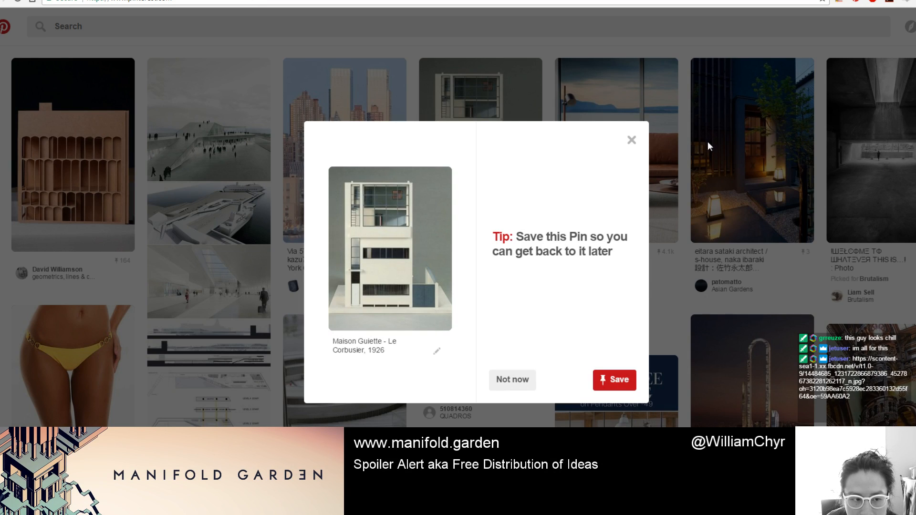
left_click(630, 140)
Step: Find the Walkway-lookout at las Minas de Rioseco pin in the feed, preview it, and return to the feed
scroll(768, 143, "down", 10)
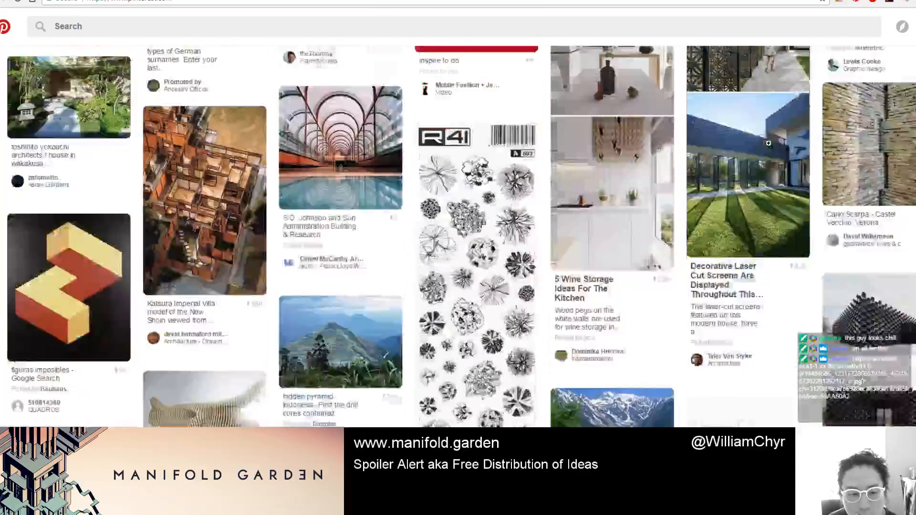
scroll(767, 143, "down", 15)
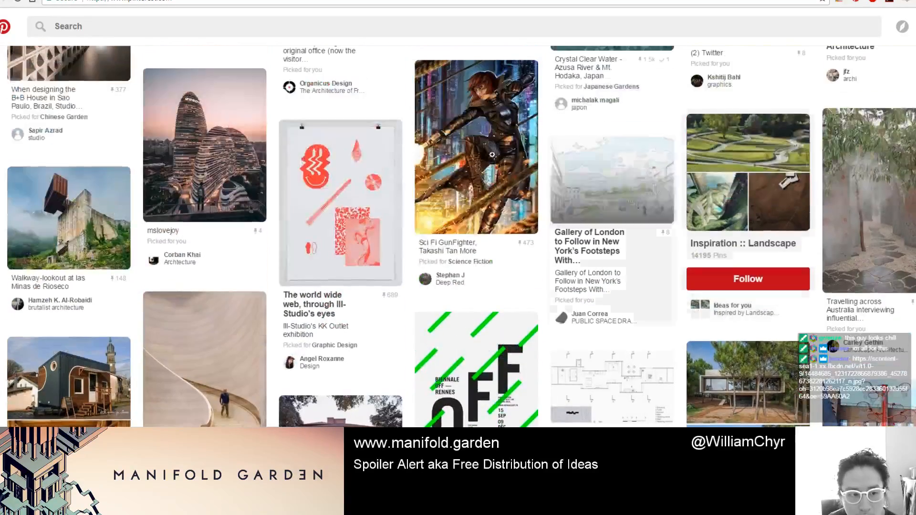
left_click(82, 205)
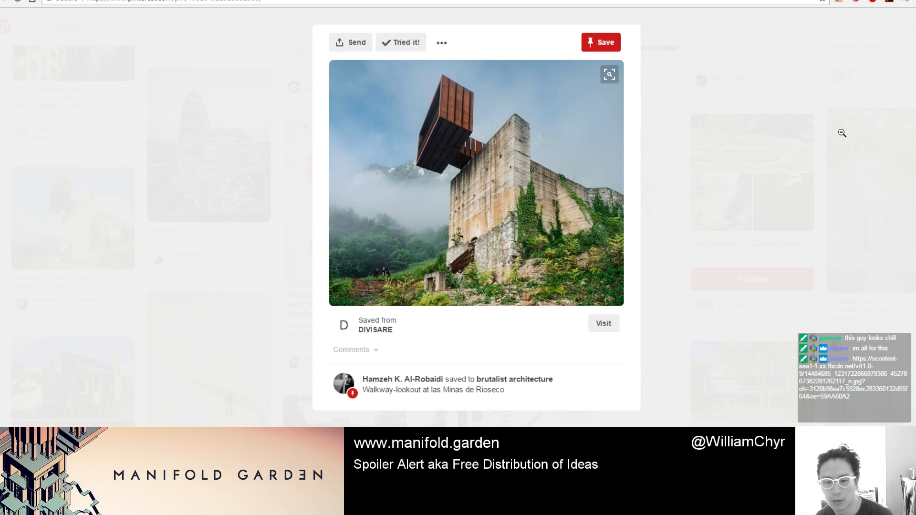
left_click(827, 156)
Step: Browse on to the black-and-white stacked-block tower pin about urban utopias, preview it, and close it
scroll(823, 156, "down", 3)
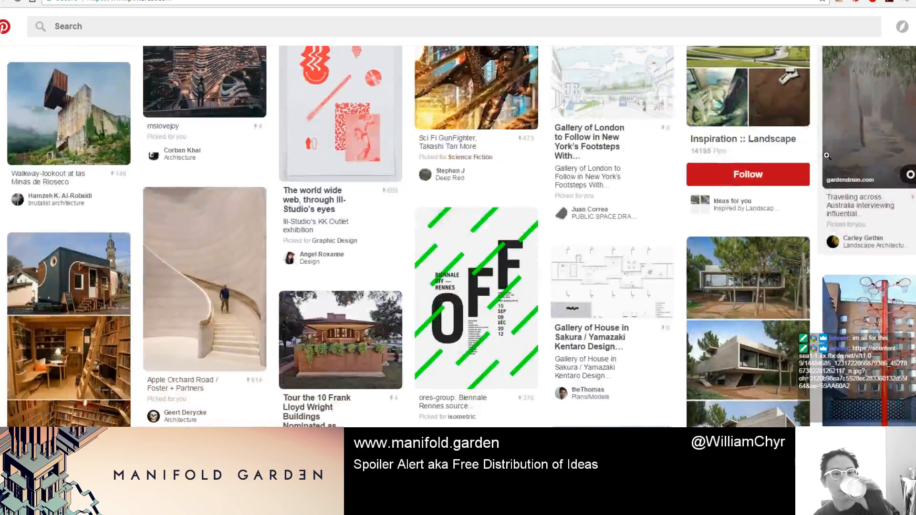
scroll(823, 155, "up", 4)
scroll(806, 154, "down", 5)
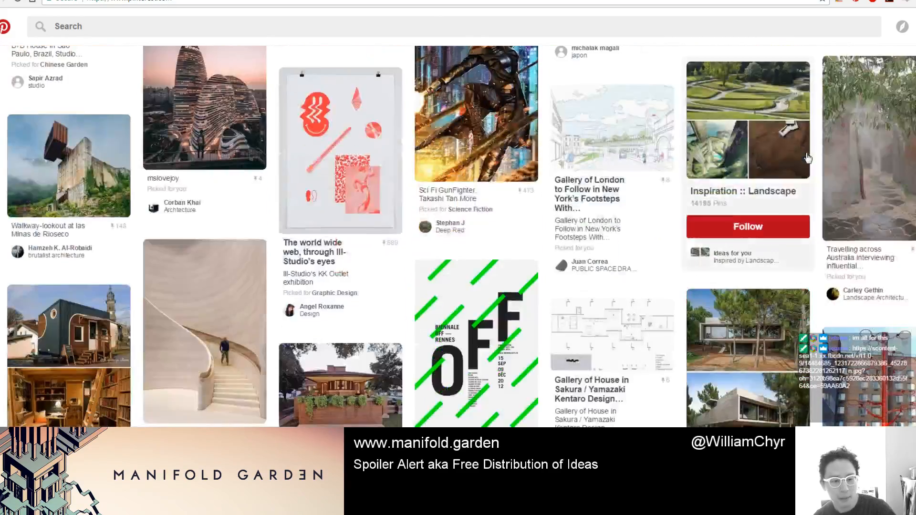
scroll(806, 153, "down", 6)
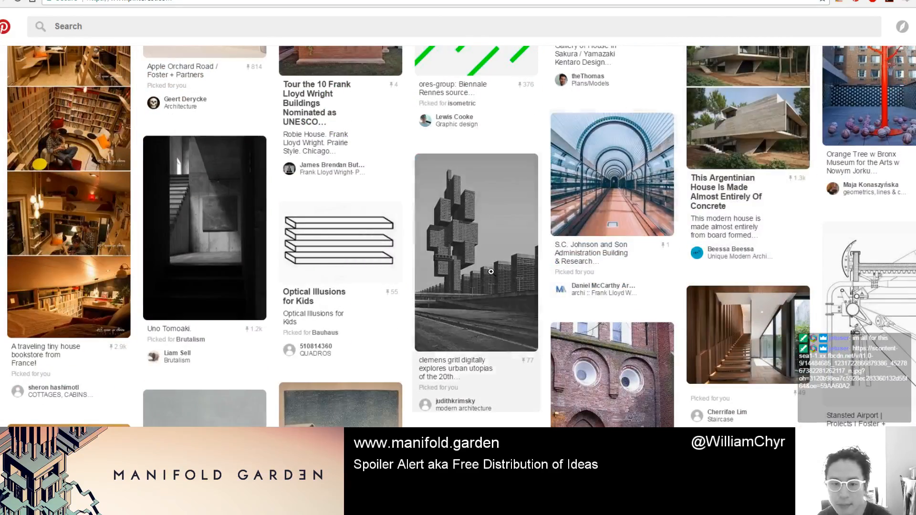
left_click(475, 283)
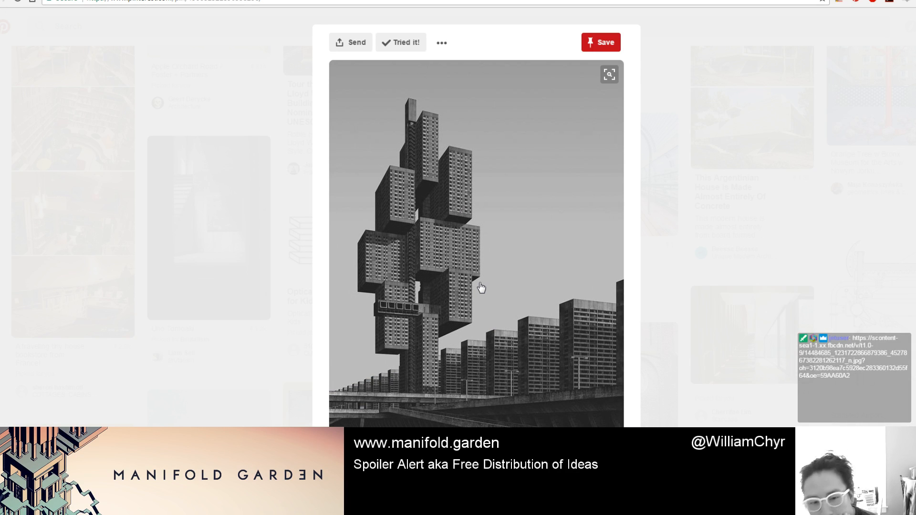
left_click(691, 233)
Step: Preview the pin of the brick facade with eye-like round windows, and return to the feed
scroll(692, 236, "down", 4)
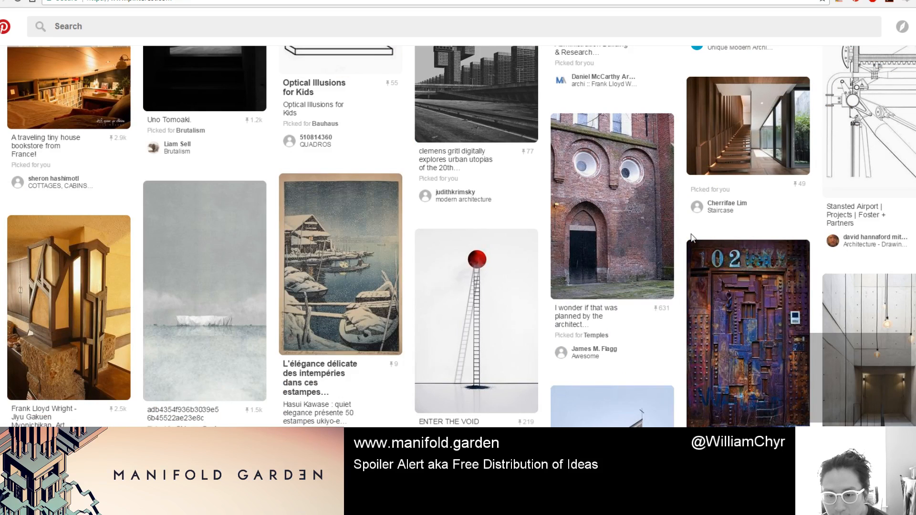
left_click(588, 244)
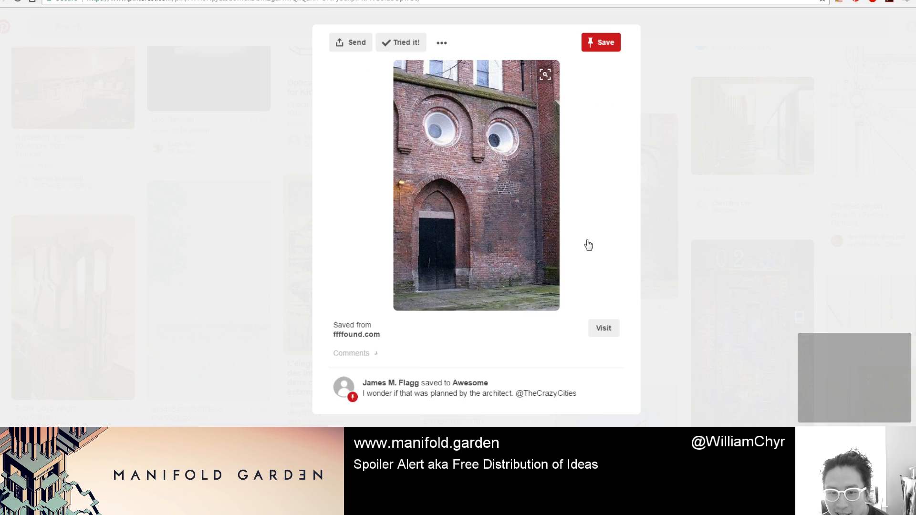
left_click(773, 207)
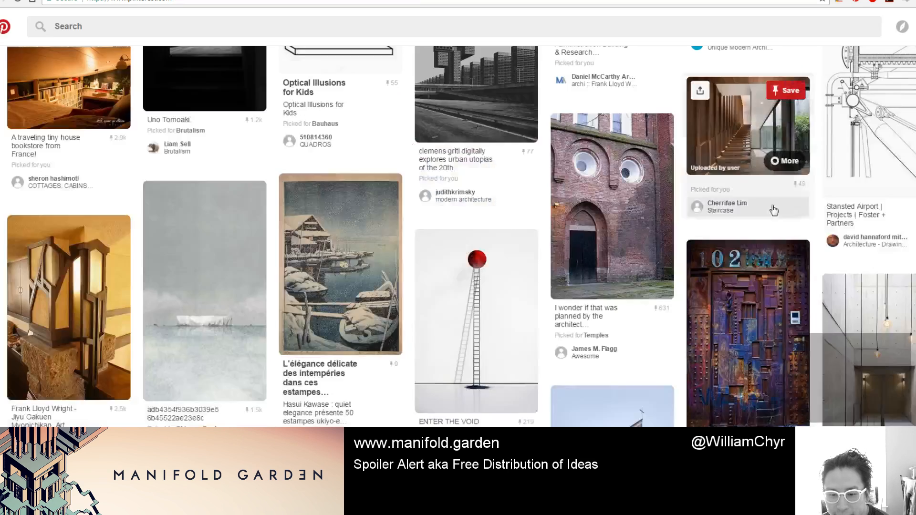
Step: Look through the next pins, preview the Frank Lloyd Wright Jiyu Gakuen Myonichikan pin, and close it
scroll(773, 208, "down", 2)
scroll(763, 210, "down", 3)
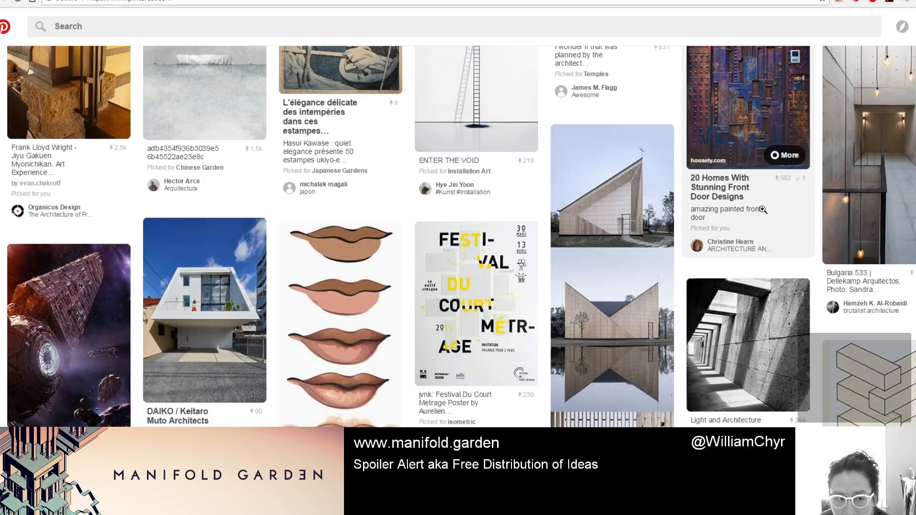
scroll(760, 210, "up", 2)
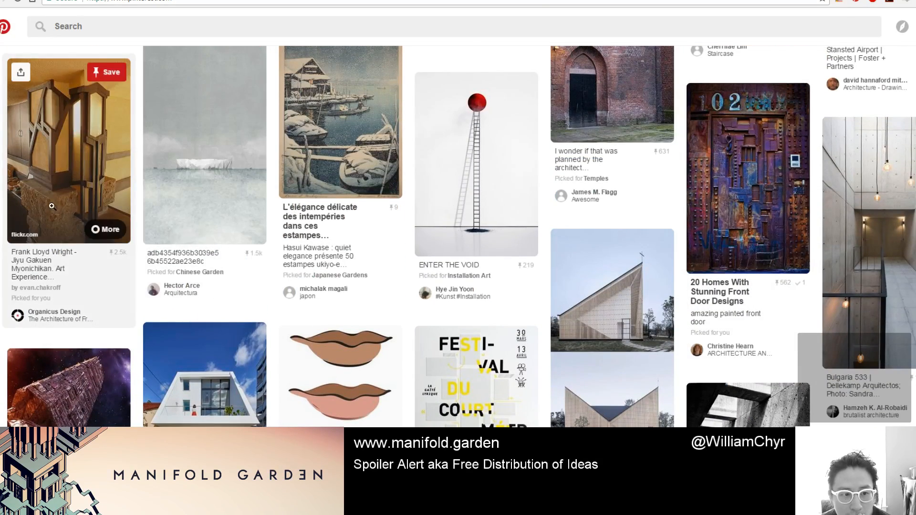
left_click(58, 202)
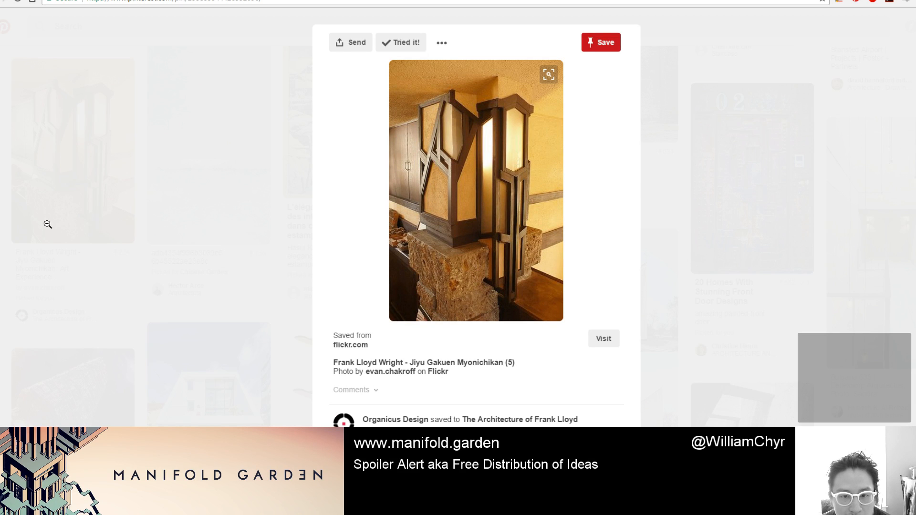
left_click(225, 195)
Step: Examine a long stretch of the home feed for building, facade and geometric structure references
scroll(267, 186, "down", 3)
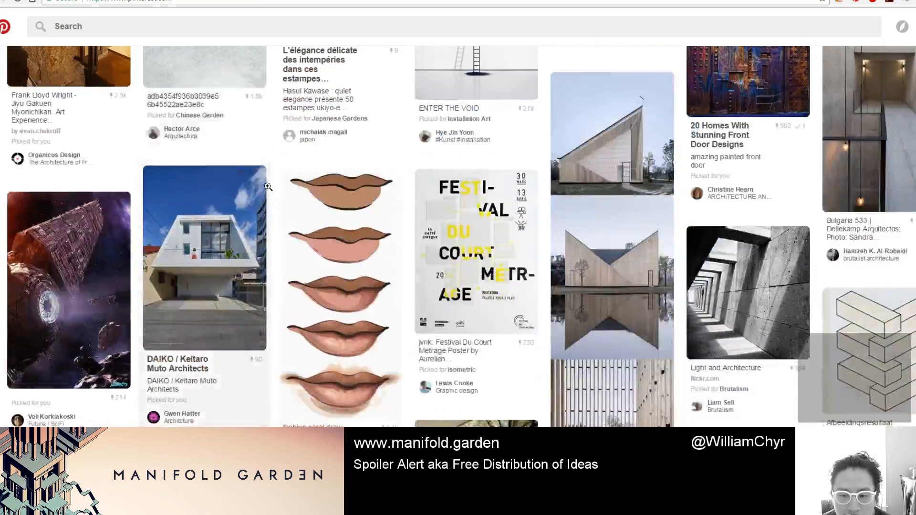
scroll(268, 186, "down", 2)
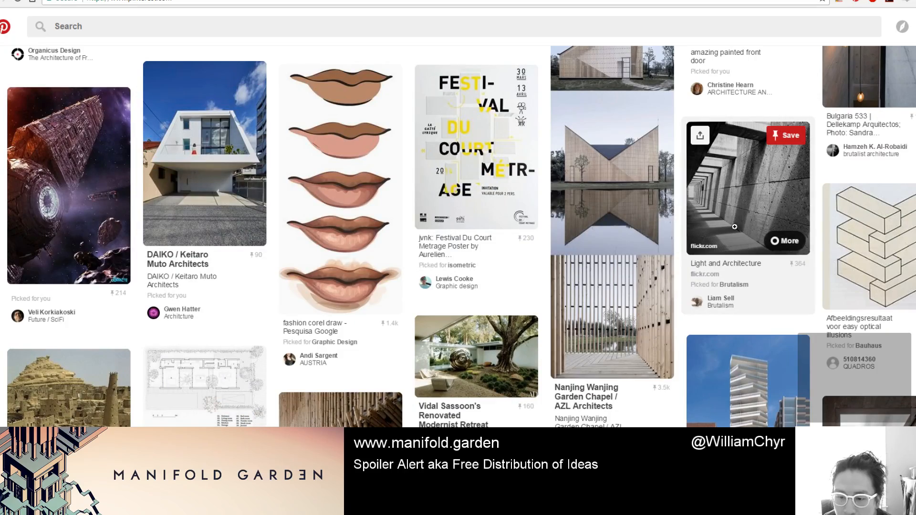
scroll(735, 226, "down", 7)
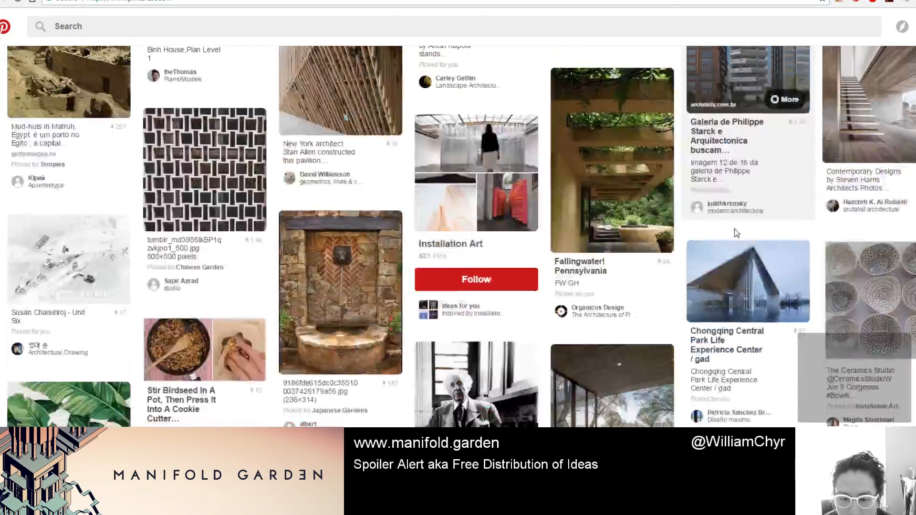
scroll(736, 232, "down", 9)
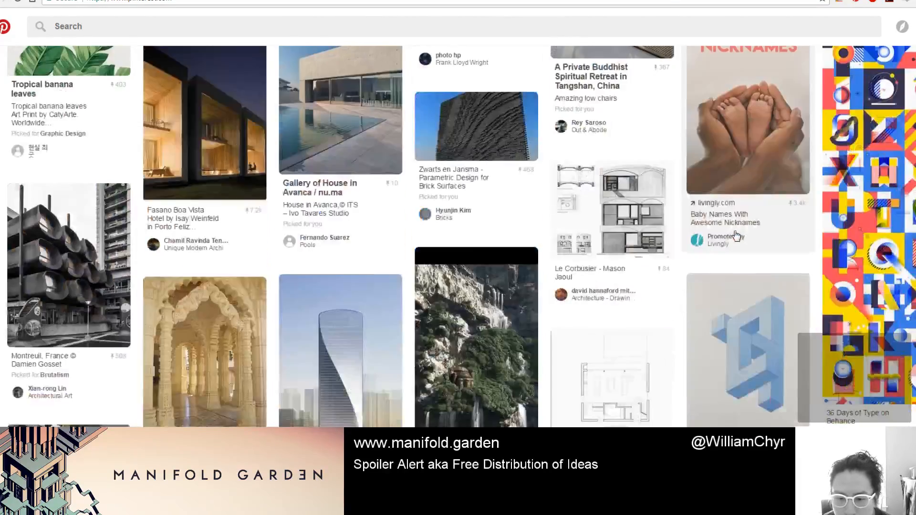
scroll(736, 235, "down", 7)
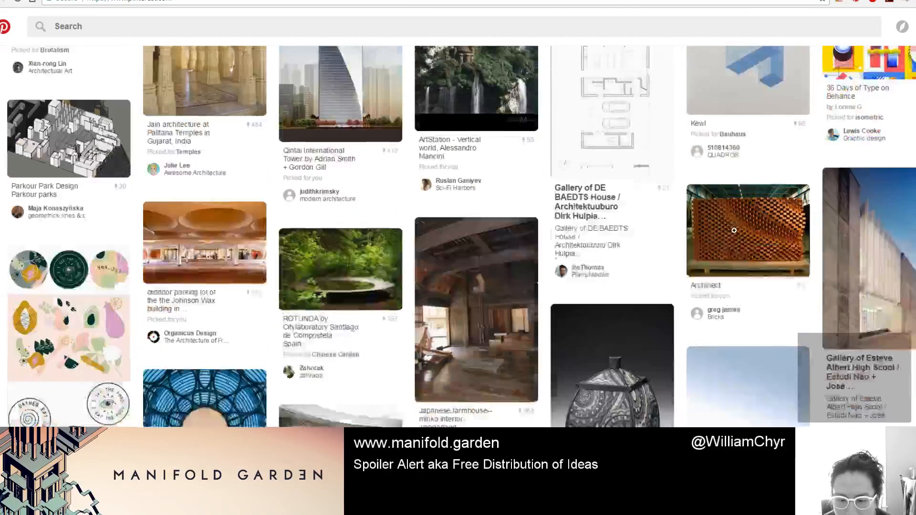
scroll(733, 230, "down", 7)
scroll(736, 237, "down", 3)
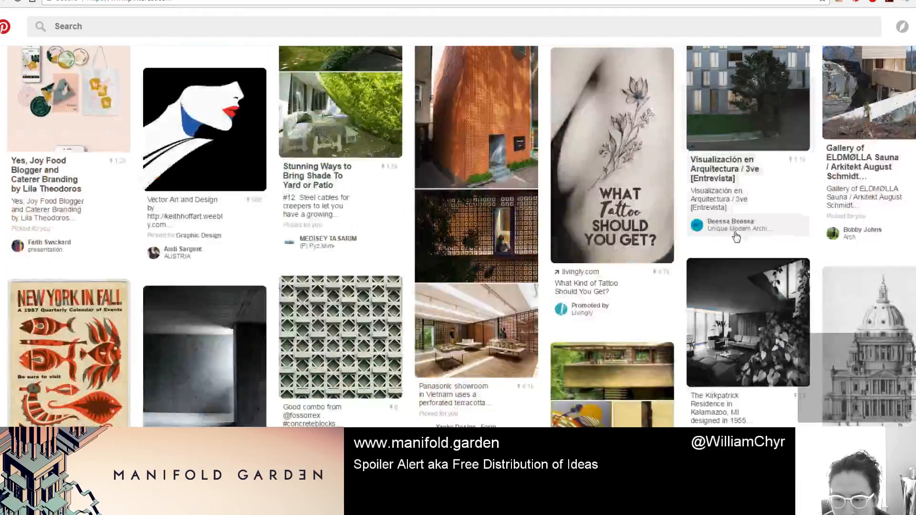
scroll(736, 236, "down", 3)
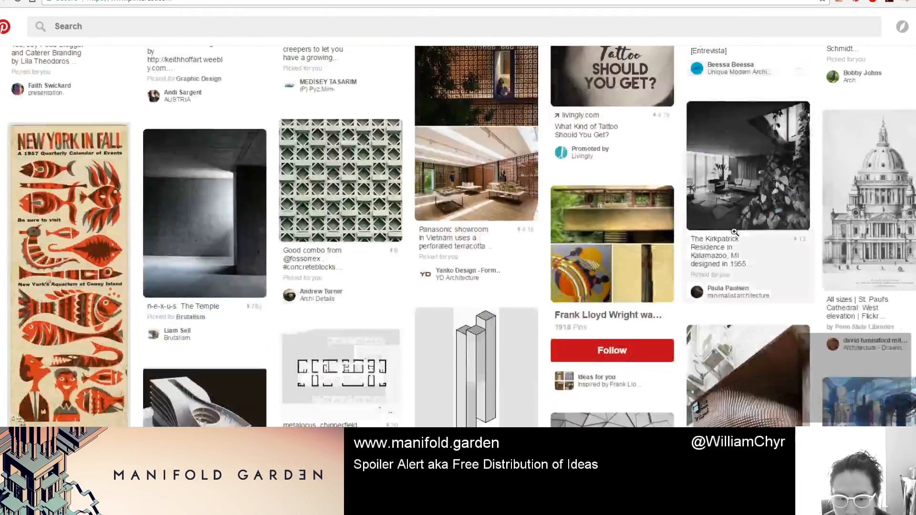
scroll(733, 232, "down", 3)
scroll(733, 231, "down", 3)
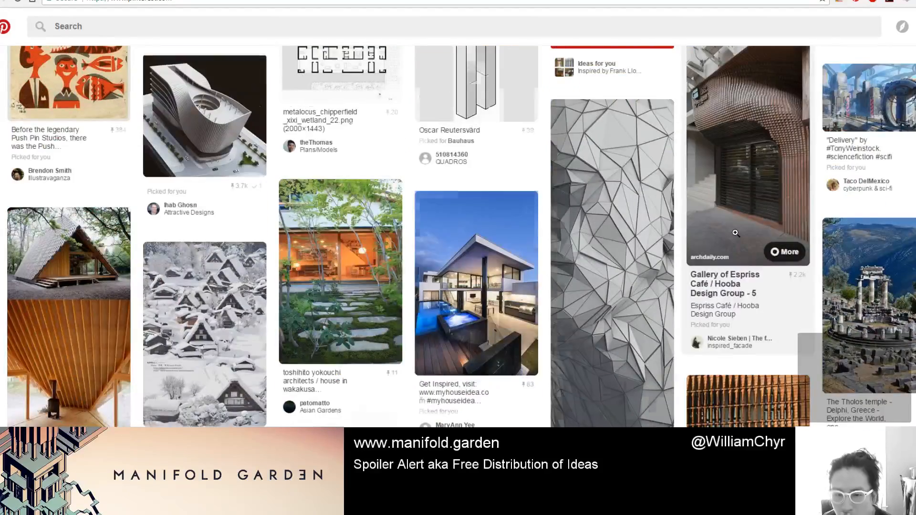
scroll(711, 252, "down", 7)
scroll(709, 256, "down", 7)
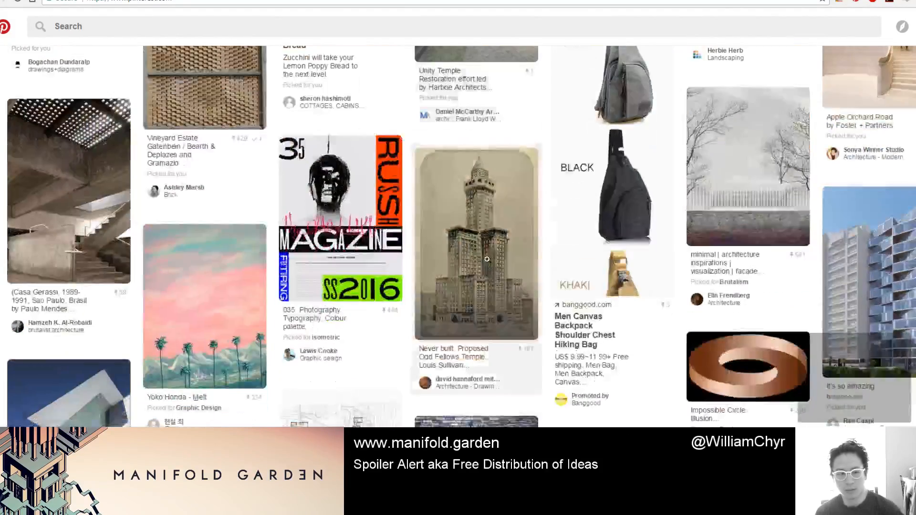
Step: Go back to the CONCRETE BRUTAL 036-241 pin, preview its cantilevered structure, and close it
scroll(103, 147, "up", 3)
left_click(103, 147)
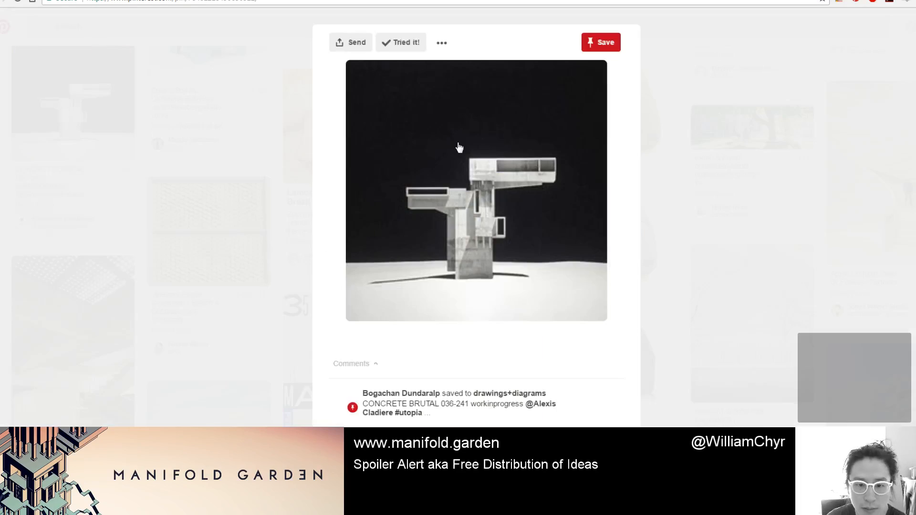
left_click(688, 142)
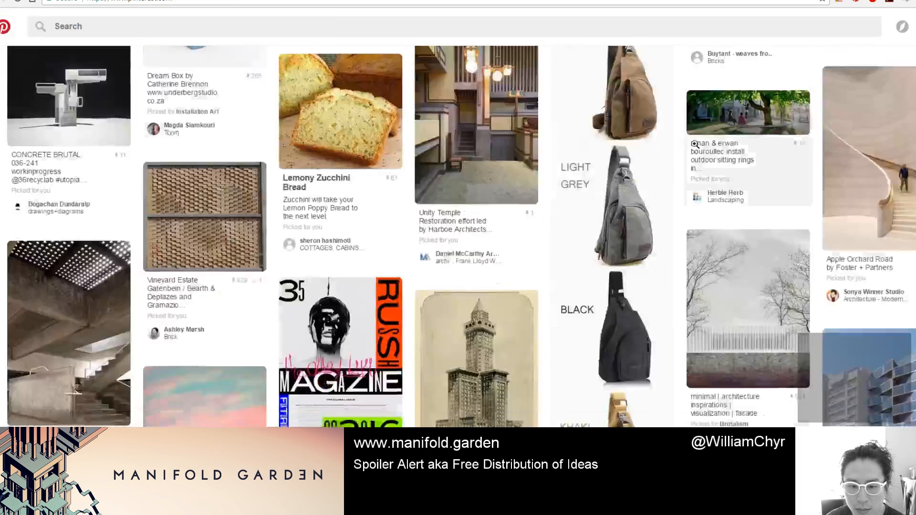
Step: Look through more of the home feed for architectural references, and switch to the Unity editor with the tower scene
scroll(715, 172, "down", 3)
scroll(723, 179, "down", 6)
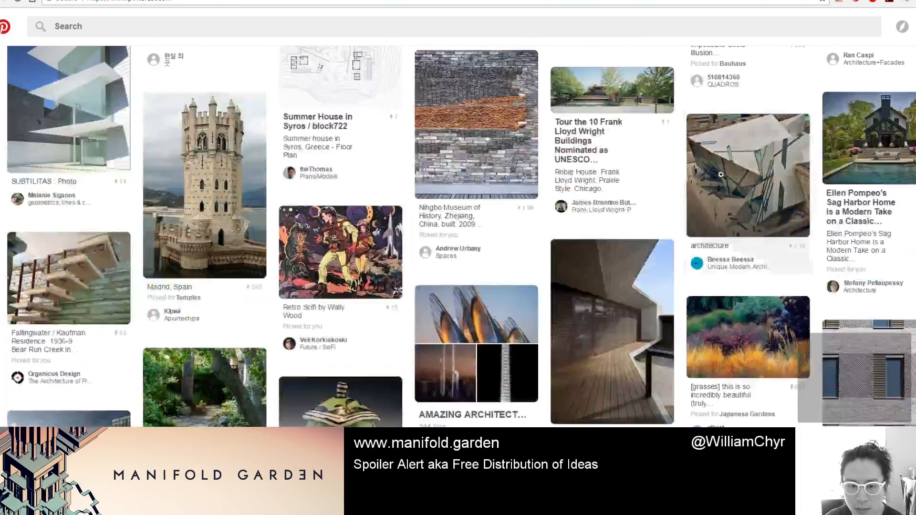
scroll(721, 175, "down", 2)
scroll(893, 53, "down", 12)
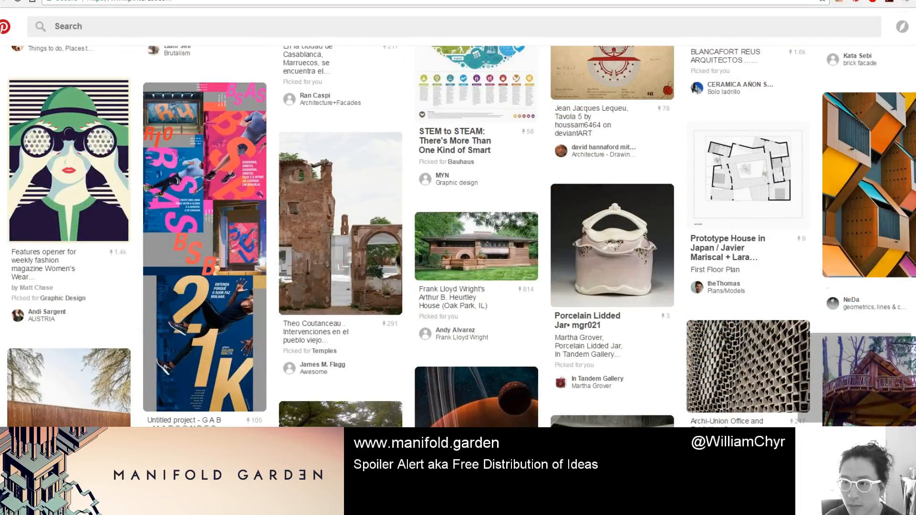
key("alt+Tab")
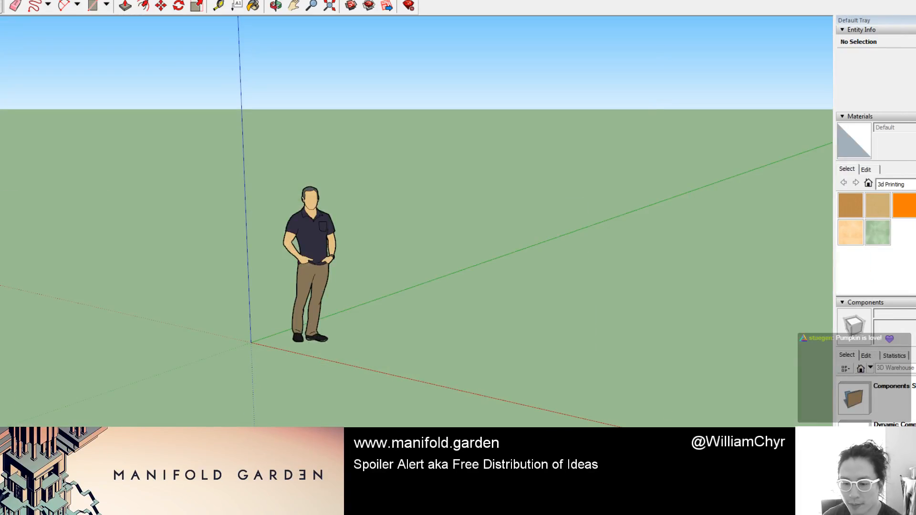
key("alt+Tab")
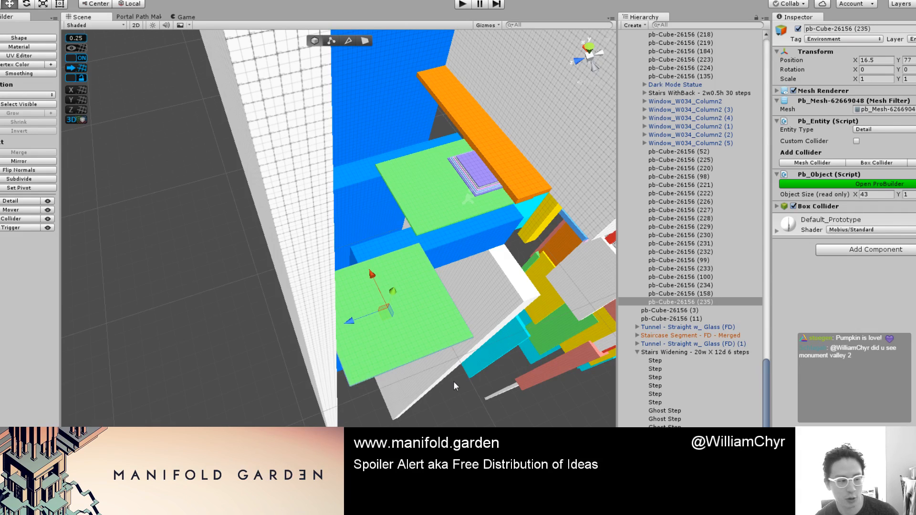
Step: Shrink the outer white wall beside the blue wall to an X size of 10, making a narrow pillar, and reset its pivot
left_click(388, 348)
scroll(389, 349, "down", 15)
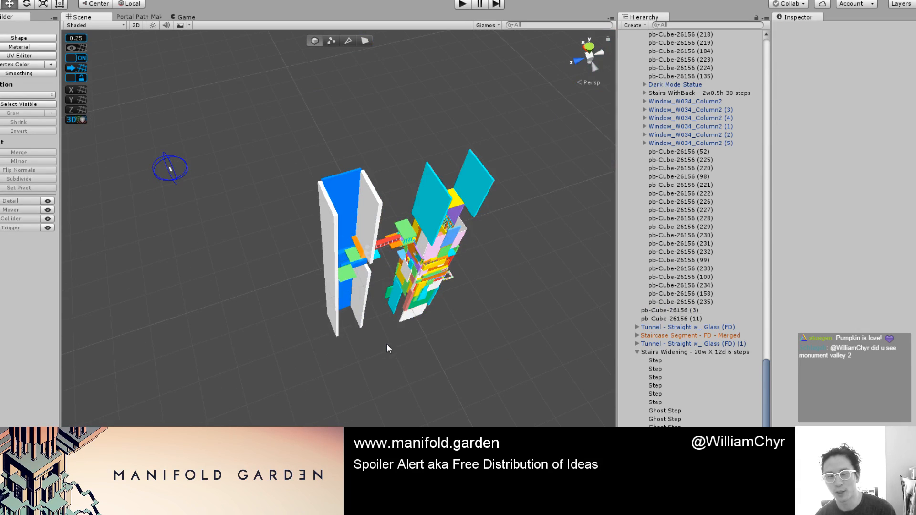
scroll(357, 243, "up", 10)
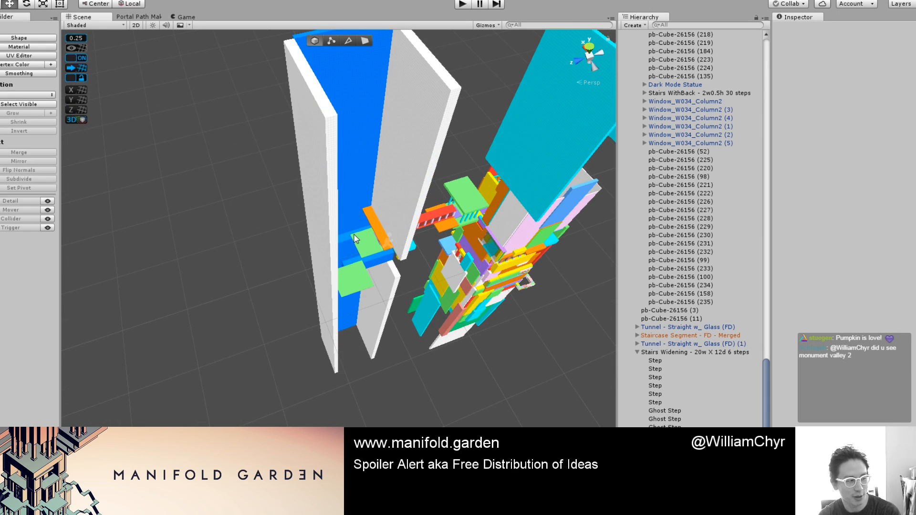
scroll(354, 238, "up", 3)
left_click_drag(354, 239, 362, 174, "alt")
scroll(393, 182, "down", 8)
left_click(336, 142)
scroll(347, 139, "up", 3)
left_click_drag(350, 139, 404, 239, "alt")
scroll(405, 240, "up", 1)
key("g")
left_click(437, 293)
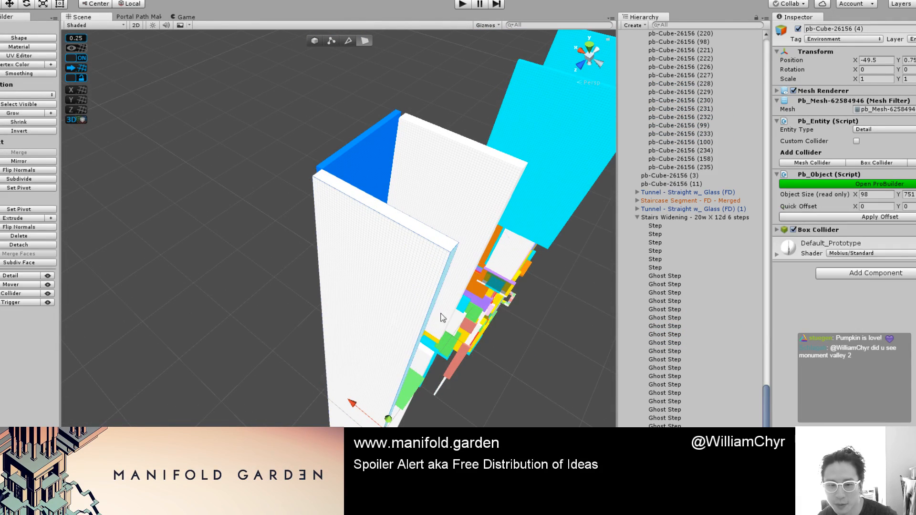
left_click_drag(357, 415, 323, 348)
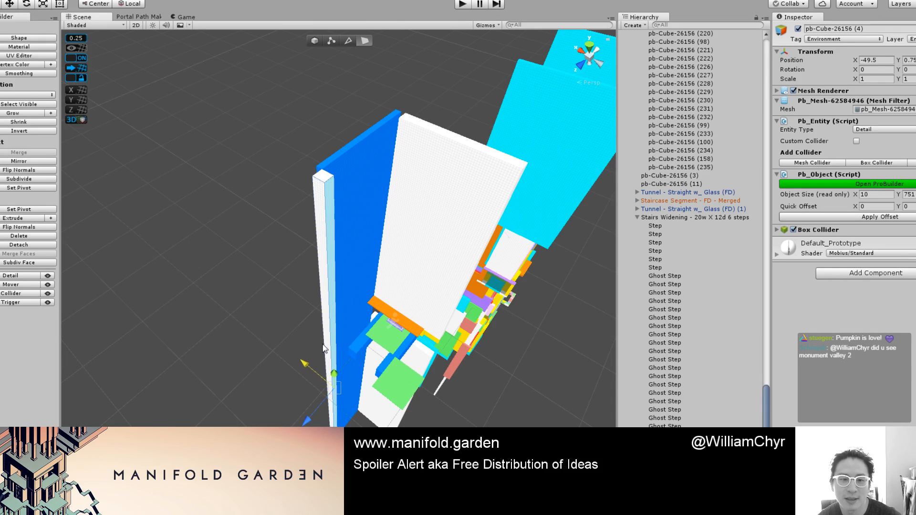
scroll(329, 339, "up", 2)
key("g")
key("ctrl+j")
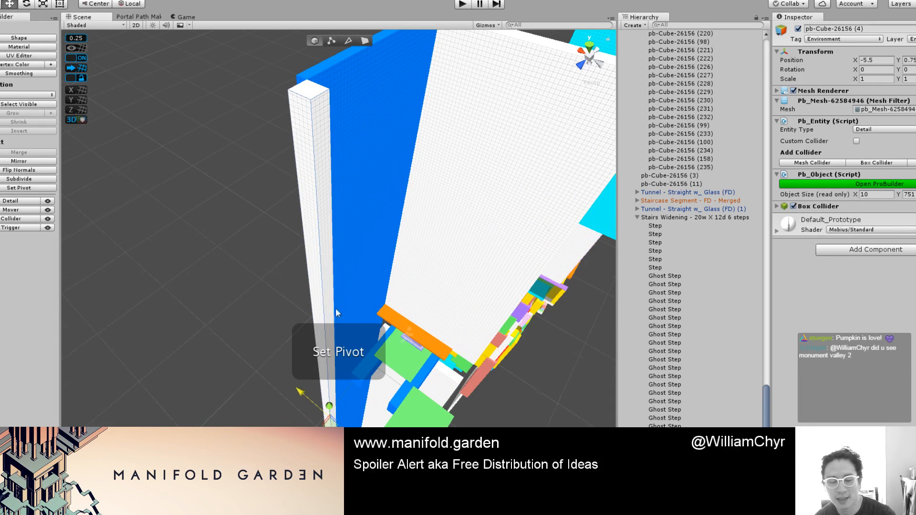
Step: Duplicate the narrow white pillar, move the copy to X position -99.5, and switch the scene view to isometric projection
scroll(336, 308, "down", 2)
left_click_drag(335, 308, 370, 339, "alt")
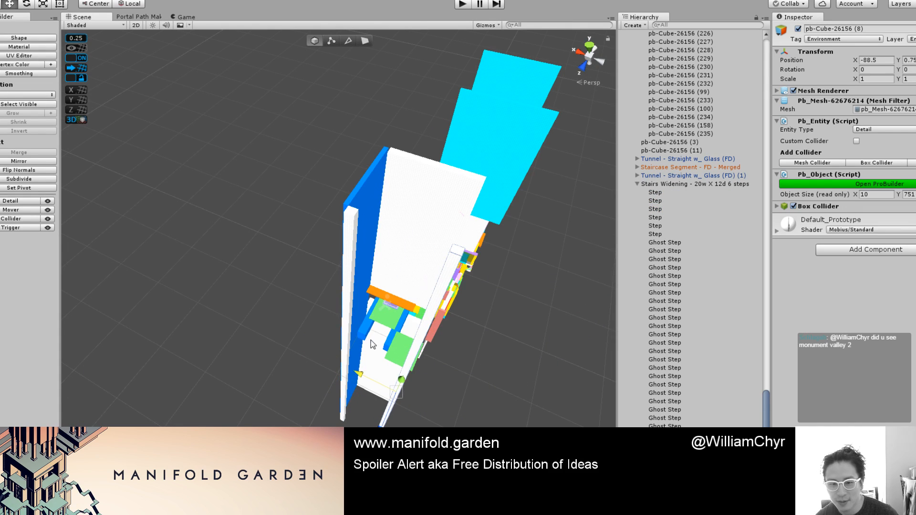
left_click(589, 57)
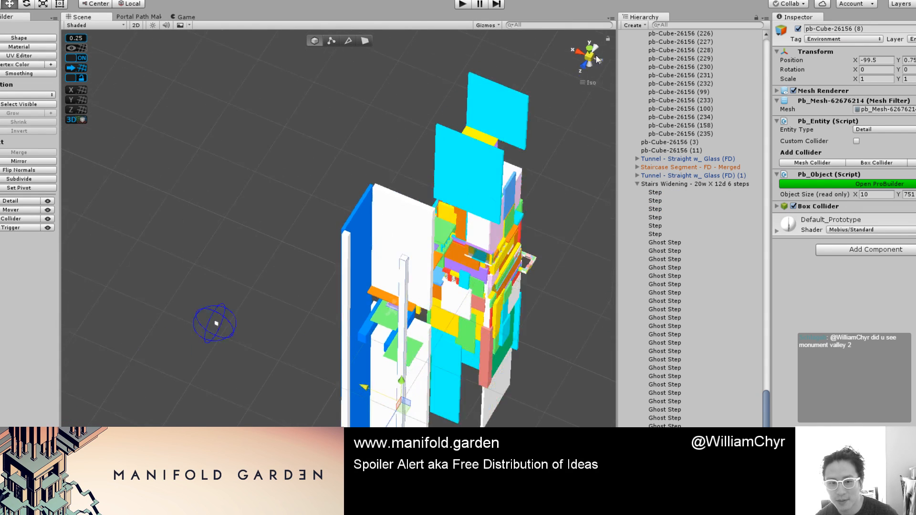
Step: Try to move the original white pillar away from the blue wall to X position 28.5, and undo the move
left_click(346, 272)
left_click(347, 275)
scroll(348, 305, "up", 5)
left_click_drag(327, 439, 292, 424)
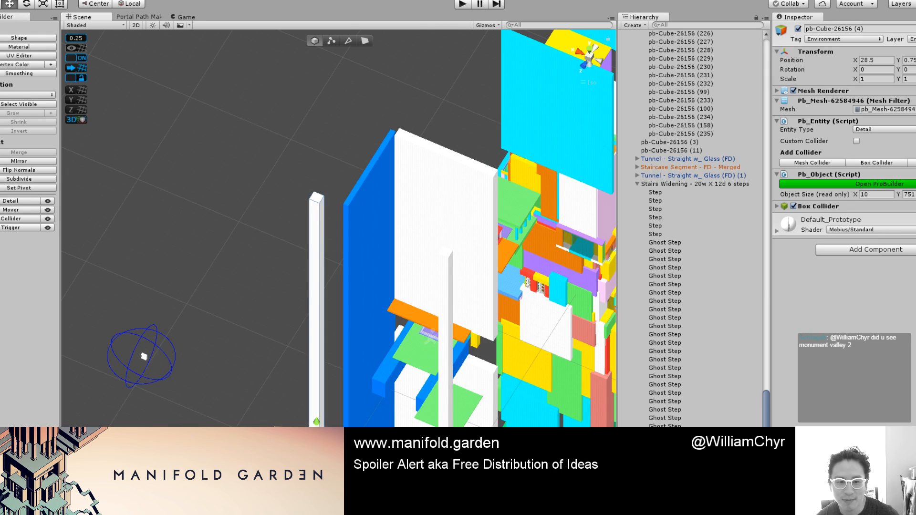
key("ctrl+z")
Step: Extend the side face of the lower green platform until the platform's X size is 109
scroll(293, 424, "down", 5)
middle_click_drag(293, 423, 230, 279)
scroll(306, 296, "up", 8)
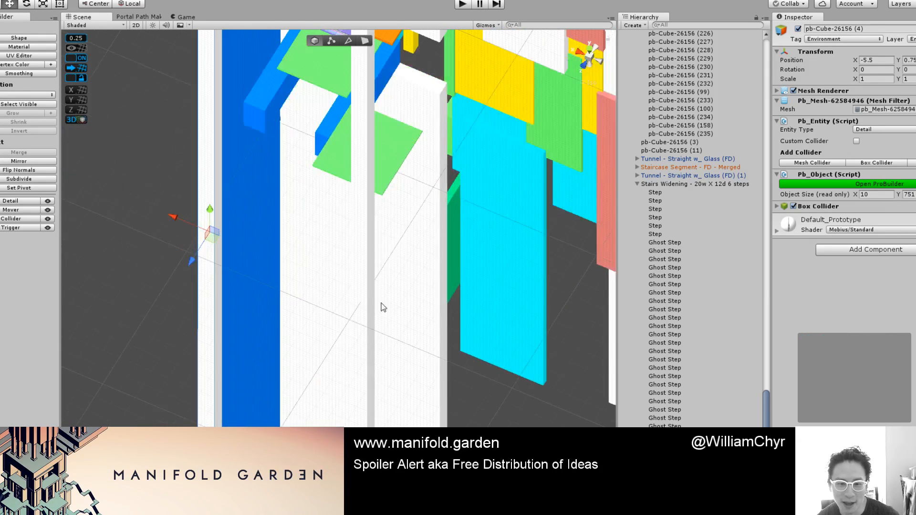
left_click_drag(382, 307, 346, 237, "alt")
middle_click_drag(318, 188, 321, 239)
scroll(321, 239, "up", 7)
left_click_drag(224, 202, 322, 210, "alt")
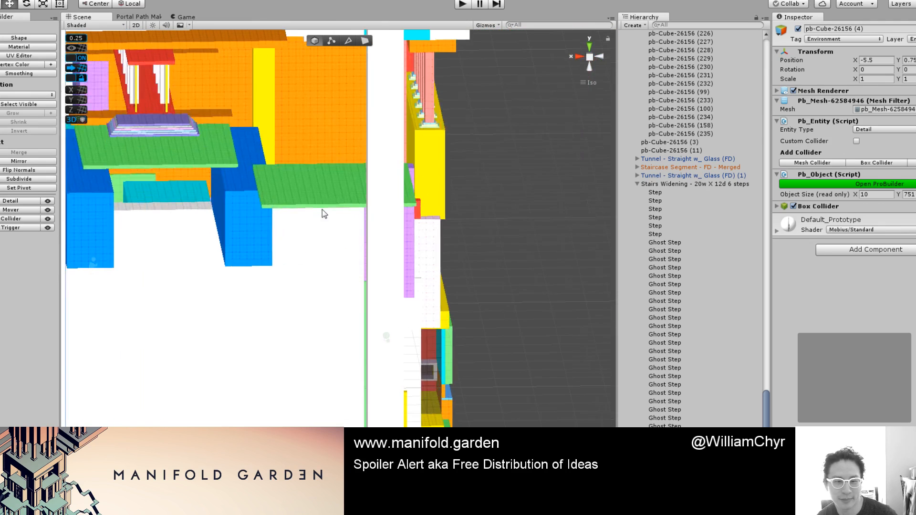
left_click(320, 180)
left_click_drag(207, 200, 406, 205, "alt")
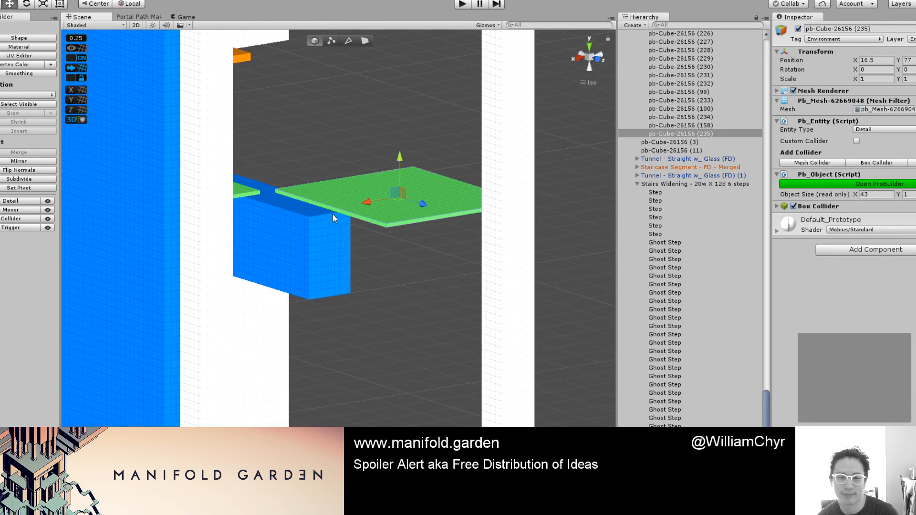
key("g")
left_click(326, 207)
scroll(320, 213, "down", 4)
mouse_move(306, 222)
left_mouse_down()
mouse_move(133, 284)
mouse_move(201, 196)
mouse_move(308, 229)
left_mouse_up()
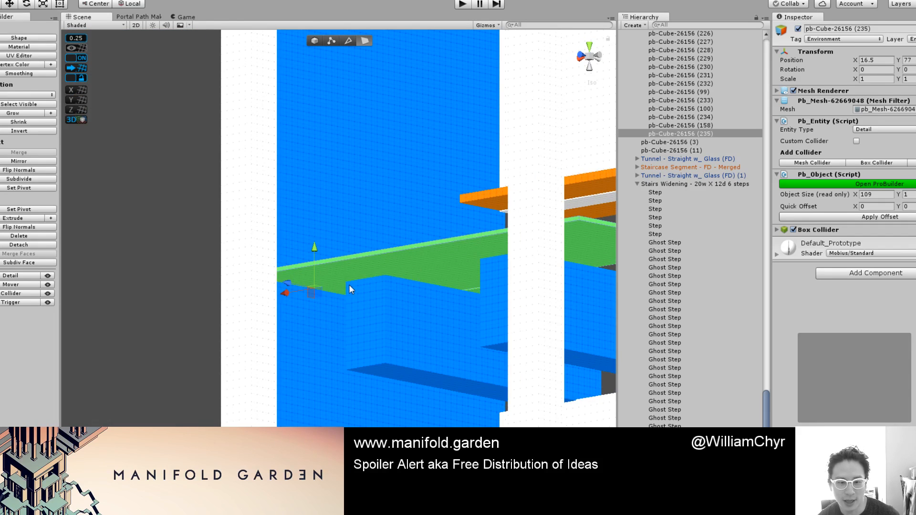
Step: Adjust the green platform's underside to a thickness of 1 and reset its pivot to the centre
left_click(353, 266)
left_click_drag(480, 224, 483, 230)
scroll(473, 255, "up", 5)
scroll(473, 255, "up", 5)
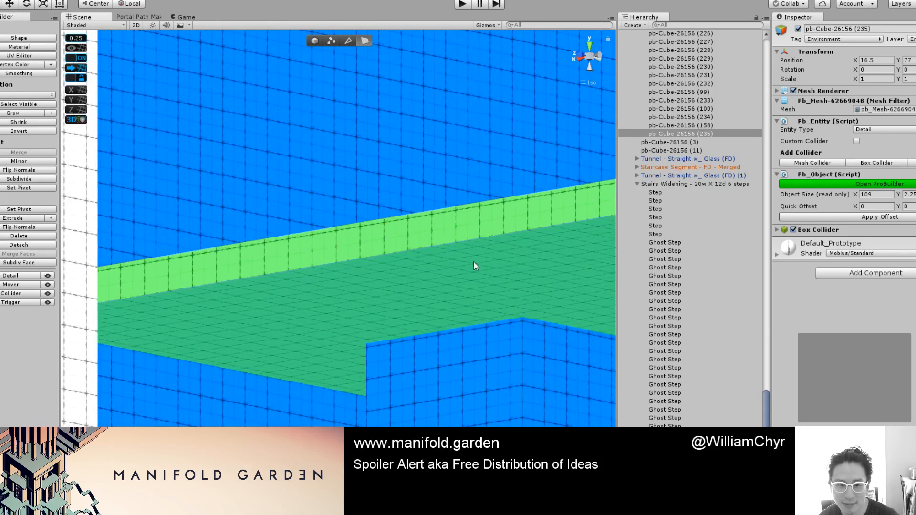
left_click_drag(583, 248, 585, 241)
key("g")
Step: Lower the widened green platform to Y position 52, beneath the blue beams
scroll(402, 279, "down", 8)
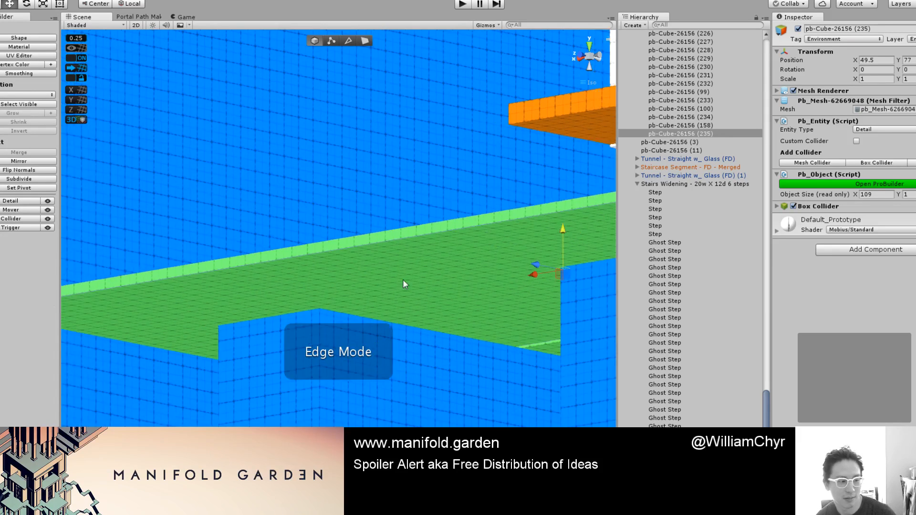
left_click_drag(334, 325, 390, 262, "alt")
left_click_drag(434, 210, 403, 273)
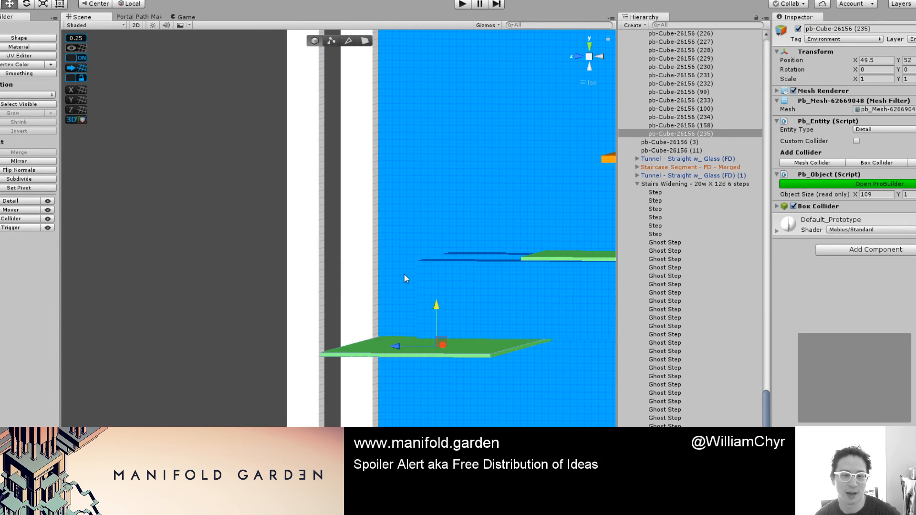
Step: Extend the lowered green platform's end face along Z past the edge of the white wall, and reset the pivot
scroll(403, 273, "down", 4)
middle_click_drag(442, 328, 347, 309)
left_click_drag(348, 309, 343, 278, "alt")
scroll(344, 278, "up", 8)
key("g")
left_click(280, 333)
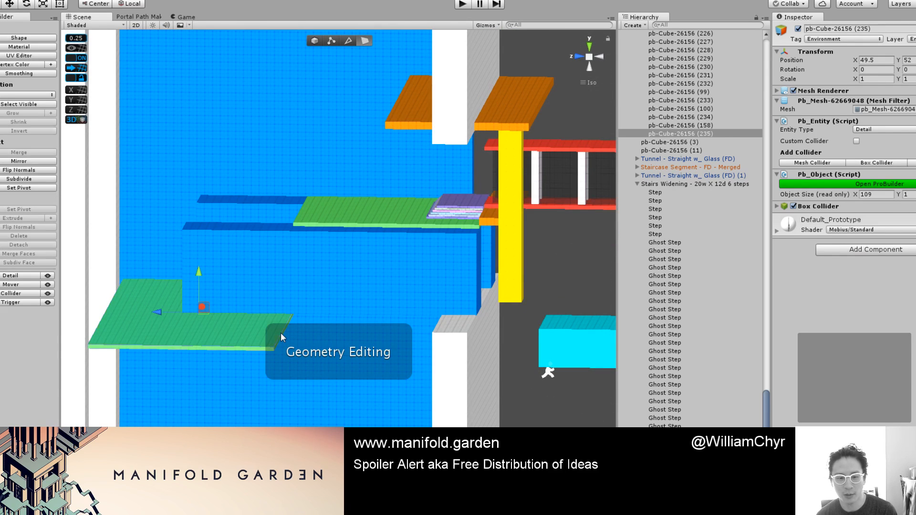
left_click(281, 338)
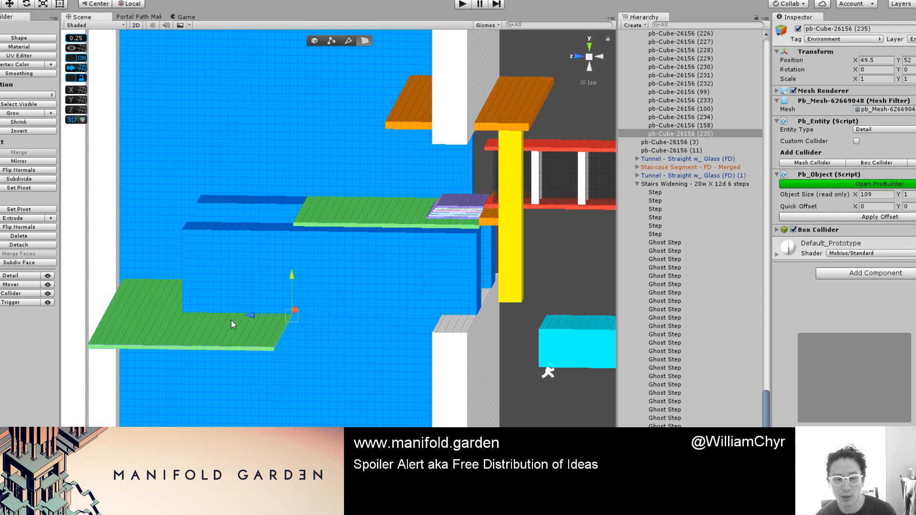
left_click_drag(231, 320, 419, 352, "shift")
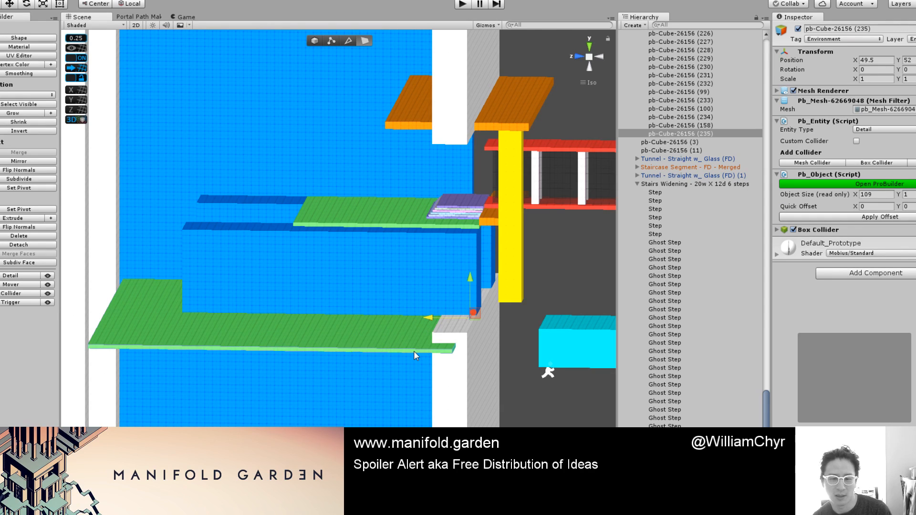
key("g")
key("ctrl+j")
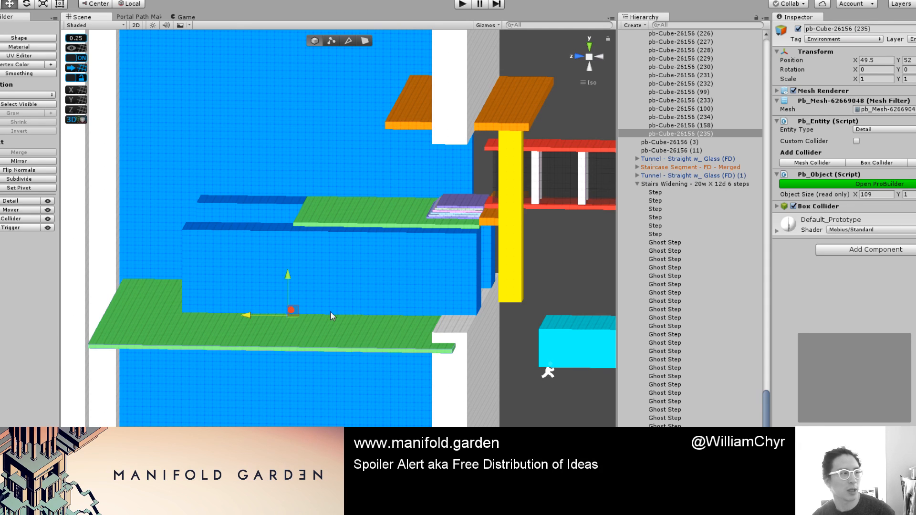
Step: Duplicate the large green platform and place the copy below it at Y position 33
scroll(282, 328, "down", 4)
scroll(281, 328, "up", 2)
left_click_drag(281, 329, 556, 407, "alt")
key("ctrl+d")
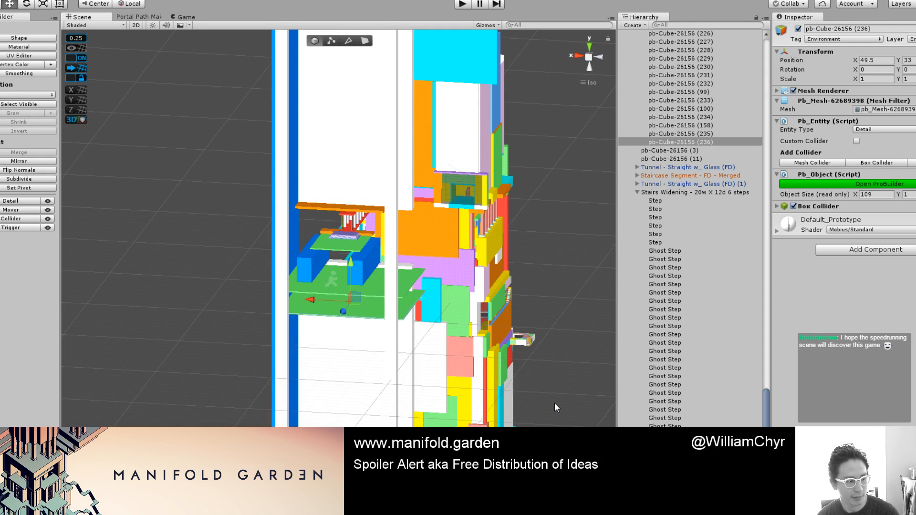
Step: Pull in the side face of the upper large green platform to an X size of 21, and reset its pivot
scroll(554, 403, "up", 8)
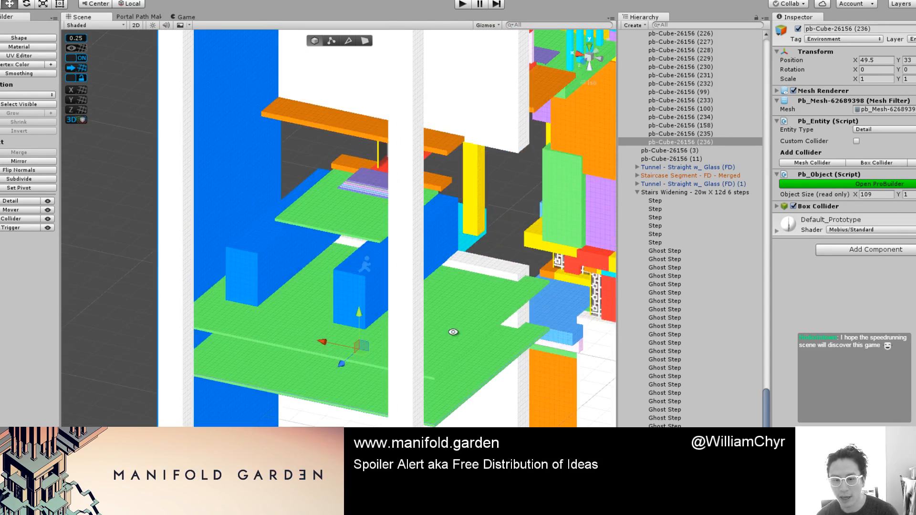
key("g")
left_click(494, 331)
scroll(491, 333, "up", 3)
middle_click_drag(485, 336, 408, 303)
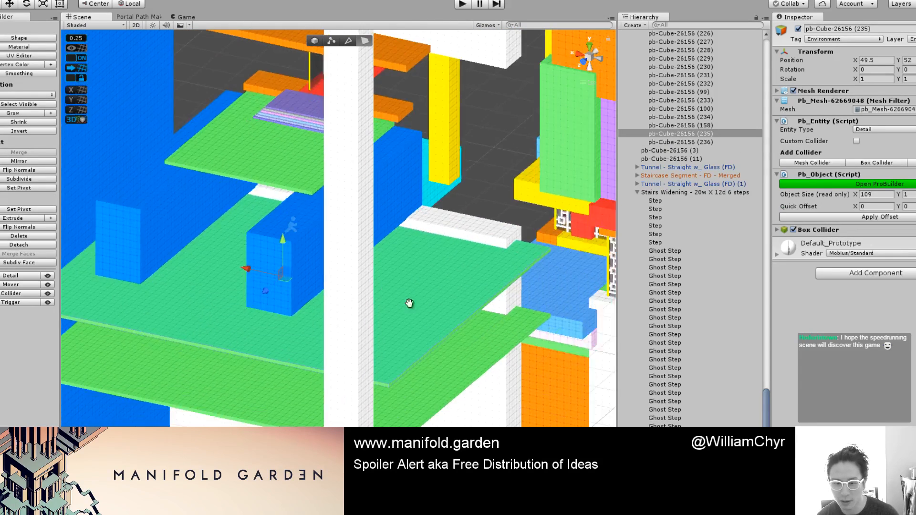
left_click_drag(409, 302, 474, 308, "alt")
left_click(464, 304)
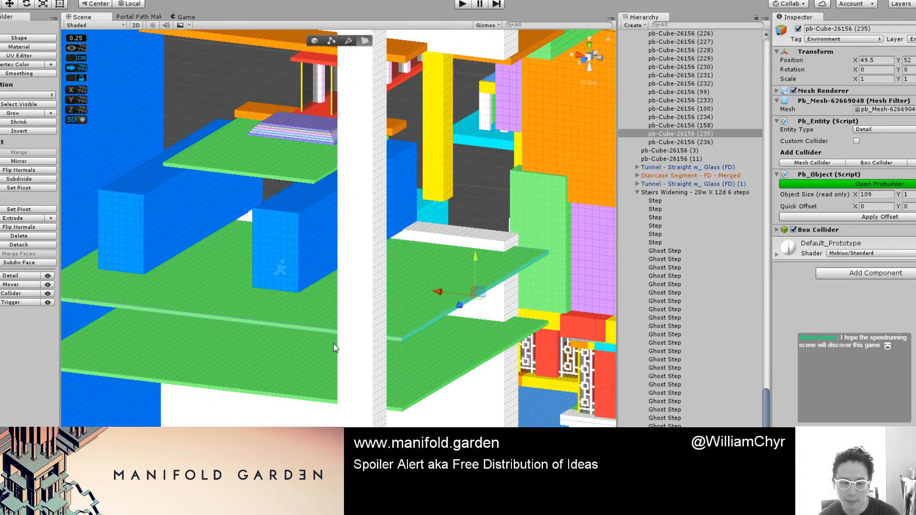
scroll(264, 330, "down", 4)
left_click_drag(411, 287, 168, 283)
key("g")
key("ctrl+j")
Step: Pull in the side face of the lower green platform to an X size of 14, and reset its pivot
scroll(329, 310, "down", 4)
scroll(465, 358, "up", 7)
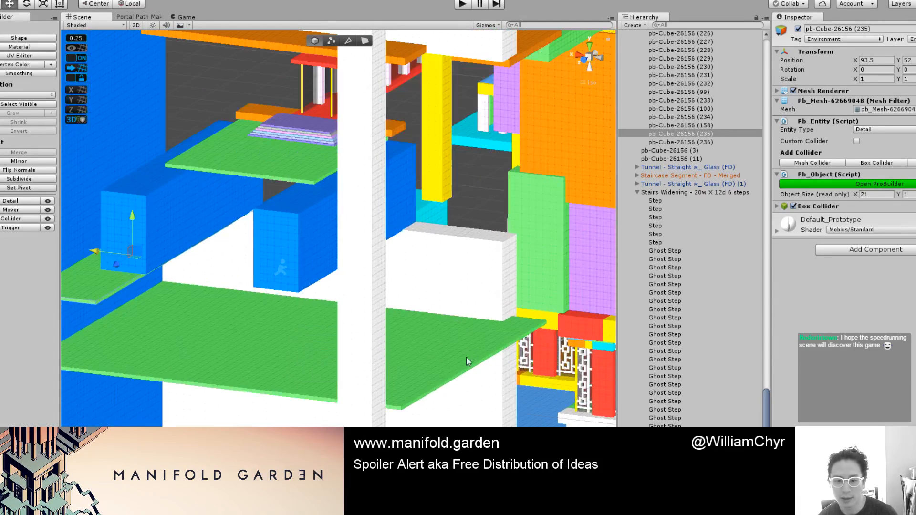
key("g")
left_click(461, 372)
left_click_drag(440, 363, 123, 307)
key("g")
key("ctrl+j")
Step: Widen the lower narrow green platform along the blue wall to an X size of 20
scroll(138, 307, "down", 5)
middle_click_drag(181, 364, 283, 322)
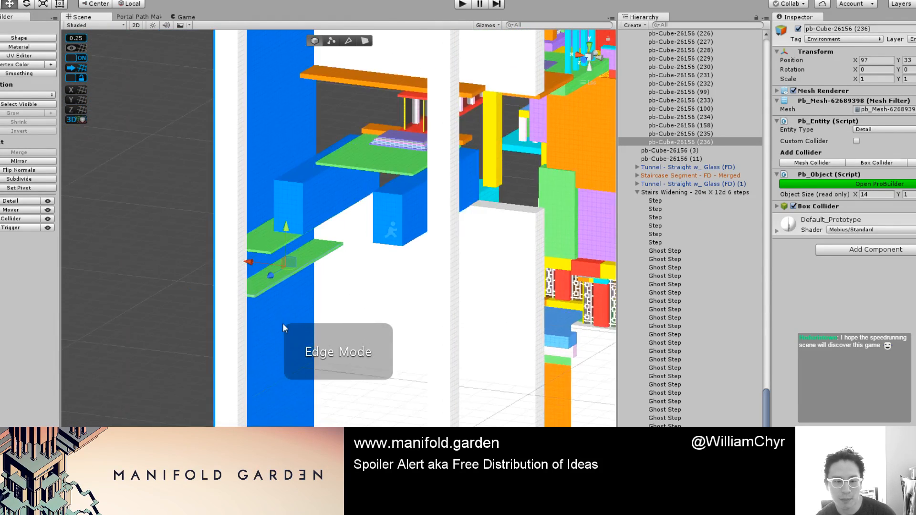
scroll(275, 295, "up", 8)
left_click_drag(275, 296, 245, 308, "alt")
scroll(309, 289, "up", 3)
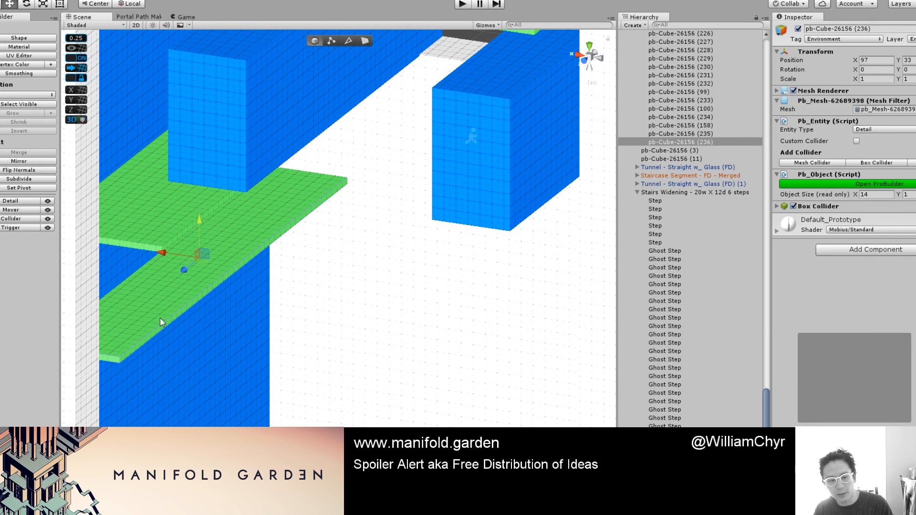
mouse_move(200, 292)
left_mouse_down("alt")
mouse_move(164, 273)
mouse_move(223, 293)
mouse_move(204, 284)
left_mouse_up("alt")
scroll(222, 293, "up", 4)
key("g")
left_click(202, 282)
left_click(201, 280)
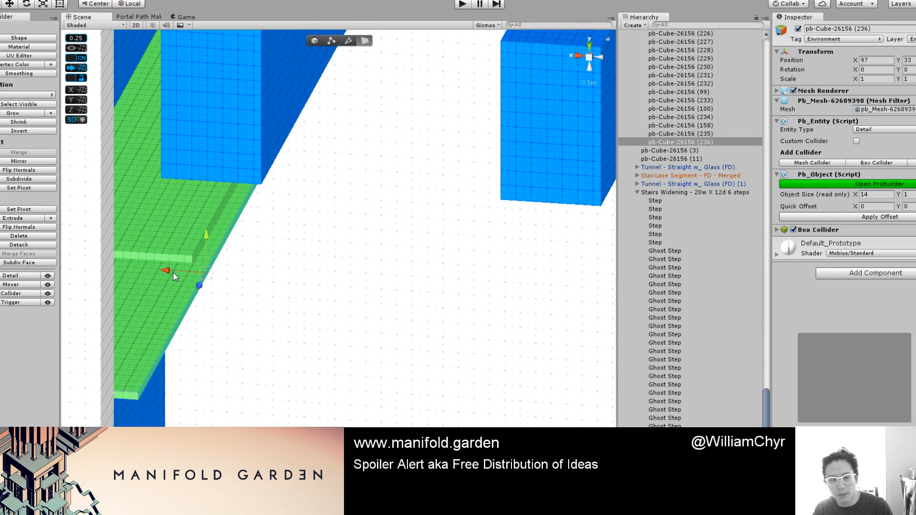
middle_click_drag(172, 271, 221, 273)
key("g")
Step: Duplicate the 20-unit-wide green platform and place the copy directly below it
scroll(242, 269, "down", 4)
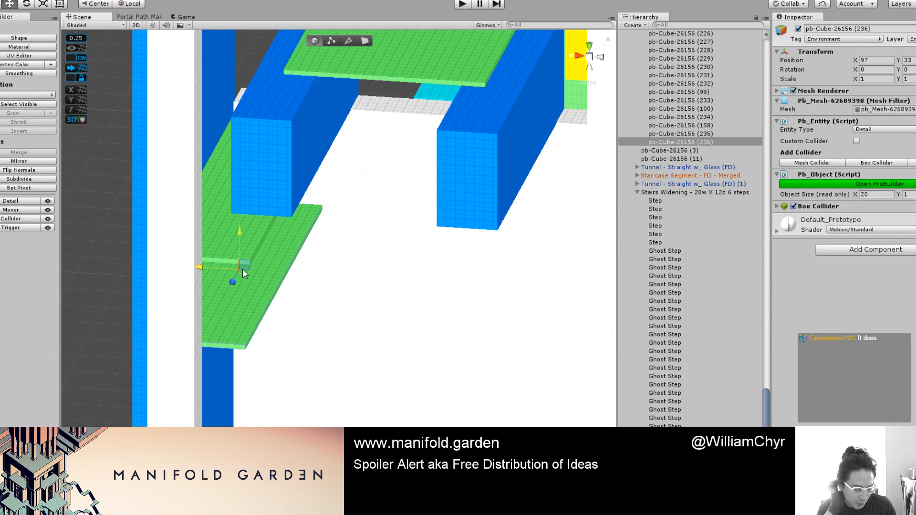
left_click_drag(254, 284, 288, 247, "alt")
key("ctrl+d")
Step: Duplicate the 21-unit-wide green platform under the blue beam and raise the copy to Y position 67
left_click(287, 244)
scroll(288, 242, "up", 4)
key("ctrl+d")
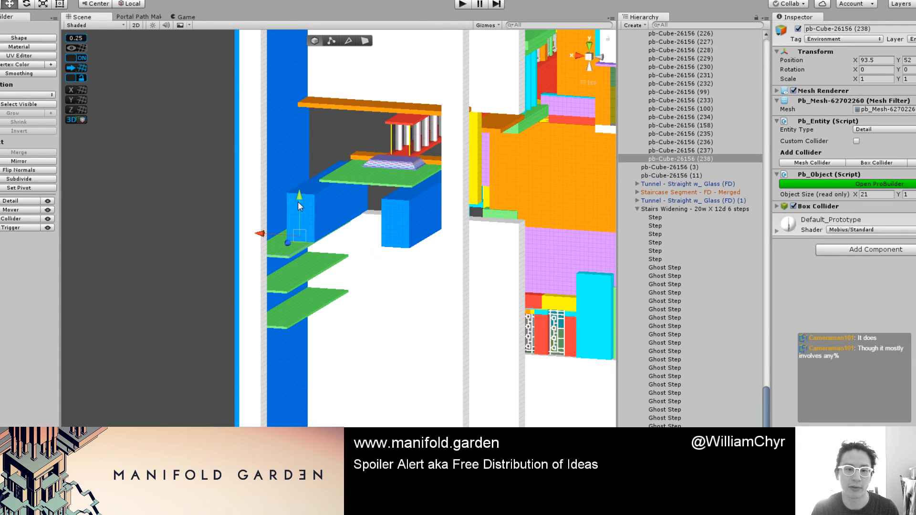
left_click_drag(295, 200, 295, 169)
left_click_drag(300, 200, 281, 217, "alt")
left_click(280, 251)
left_click(275, 247)
left_click(293, 219, "shift")
scroll(295, 220, "up", 5)
left_click(265, 231)
scroll(280, 217, "down", 5)
middle_click_drag(280, 217, 317, 269)
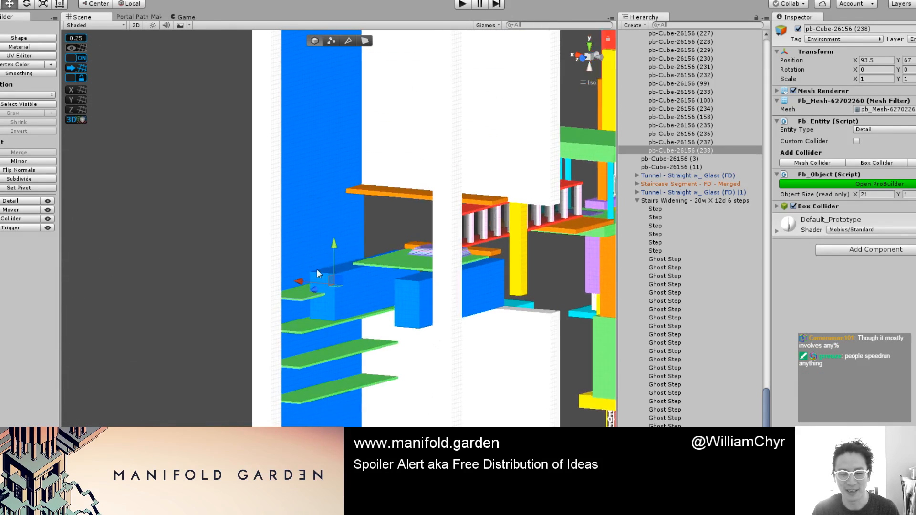
Step: Duplicate the topmost narrow green platform and raise the copy to Y position 81, just above the blue beam
scroll(317, 268, "up", 3)
key("ctrl+d")
mouse_move(331, 246)
left_mouse_down()
mouse_move(320, 210)
mouse_move(322, 245)
left_mouse_up()
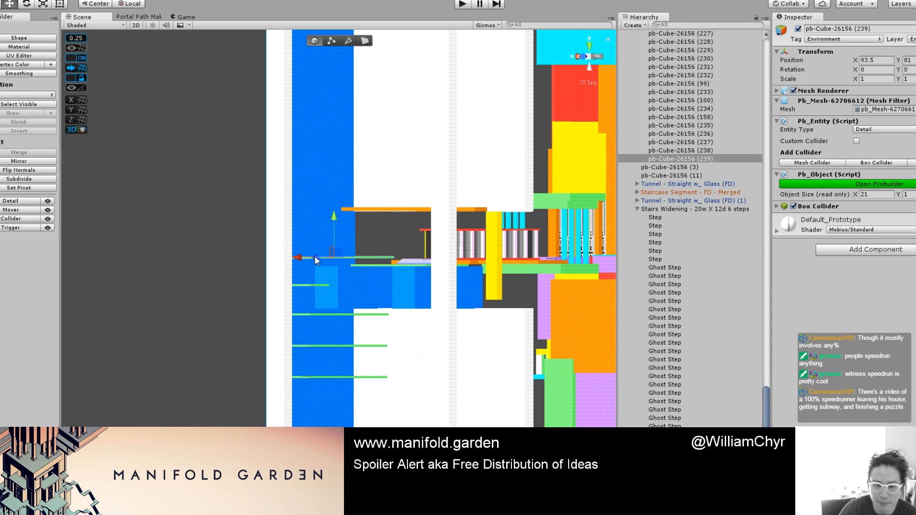
Step: Duplicate the topmost narrow green platform and raise the copy to Y position 92
scroll(317, 239, "up", 4)
key("ctrl+d")
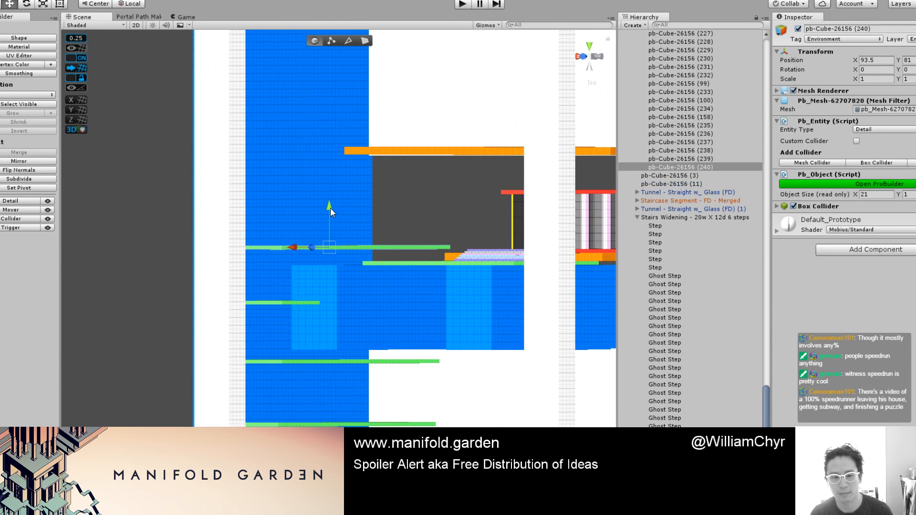
left_click_drag(330, 208, 329, 167)
scroll(329, 168, "down", 5)
middle_click_drag(336, 295, 328, 168)
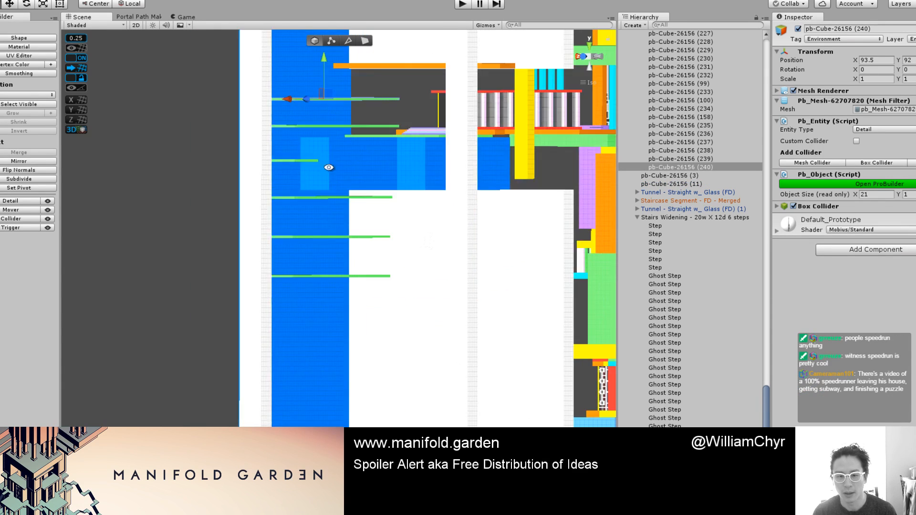
left_click_drag(328, 168, 371, 214, "alt")
Step: Move the blue beam nearest the stacked green platforms out of the tower to X position 161.5
left_click(343, 185)
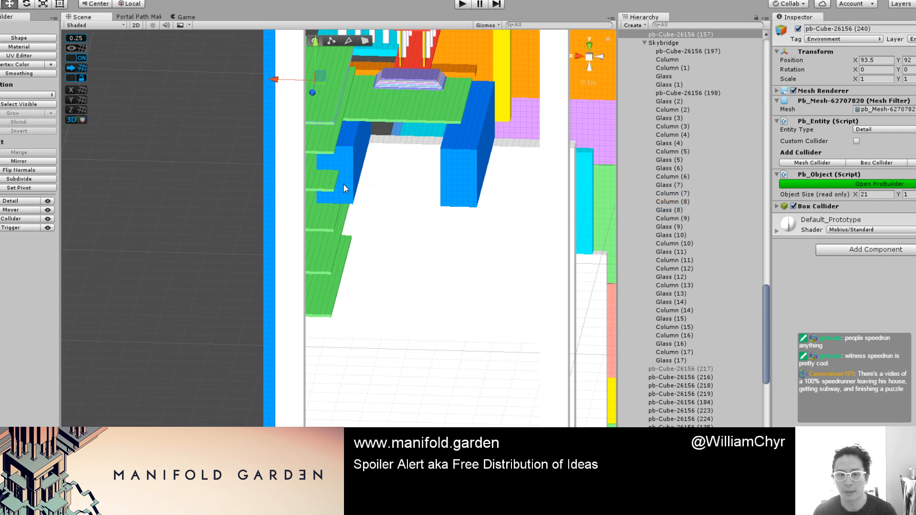
left_click_drag(304, 144, 323, 151)
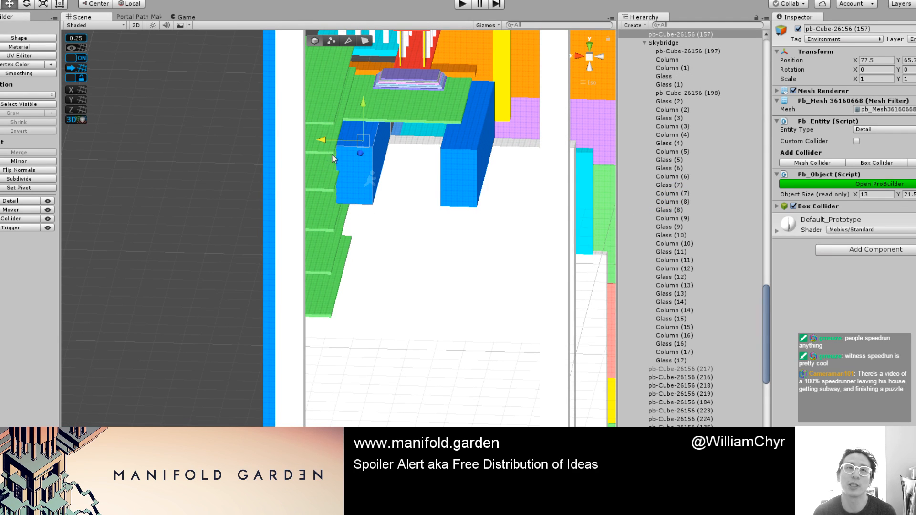
scroll(402, 153, "up", 1)
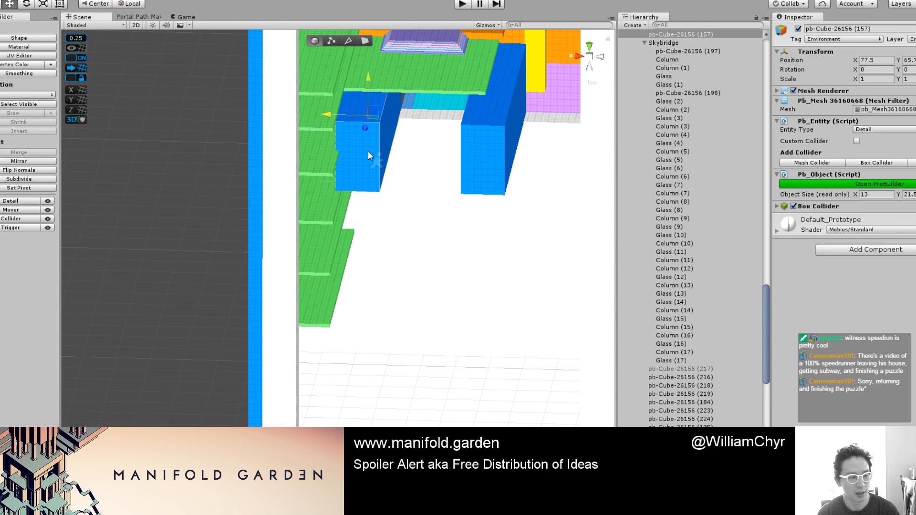
scroll(369, 154, "down", 3)
left_click_drag(394, 206, 359, 273, "alt")
scroll(369, 214, "down", 8)
left_click_drag(318, 310, 270, 302)
scroll(319, 312, "up", 6)
scroll(318, 312, "up", 2)
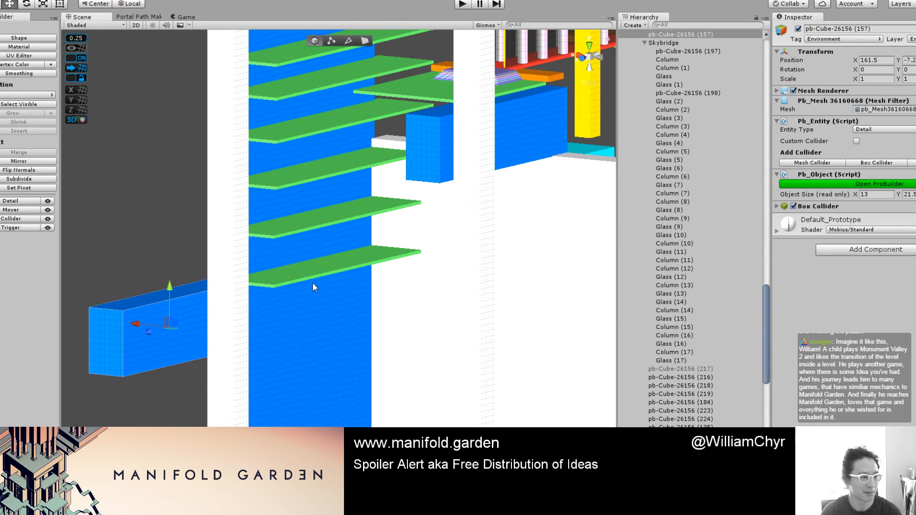
Step: Duplicate the two lowest green platforms together and place the copies below the stack on the blue wall
left_click(346, 267)
mouse_move(345, 267)
left_mouse_down("alt")
mouse_move(331, 244)
mouse_move(294, 227)
mouse_move(330, 245)
mouse_move(332, 276)
left_mouse_up("alt")
left_click(291, 217, "shift")
scroll(292, 218, "down", 7)
scroll(336, 227, "up", 4)
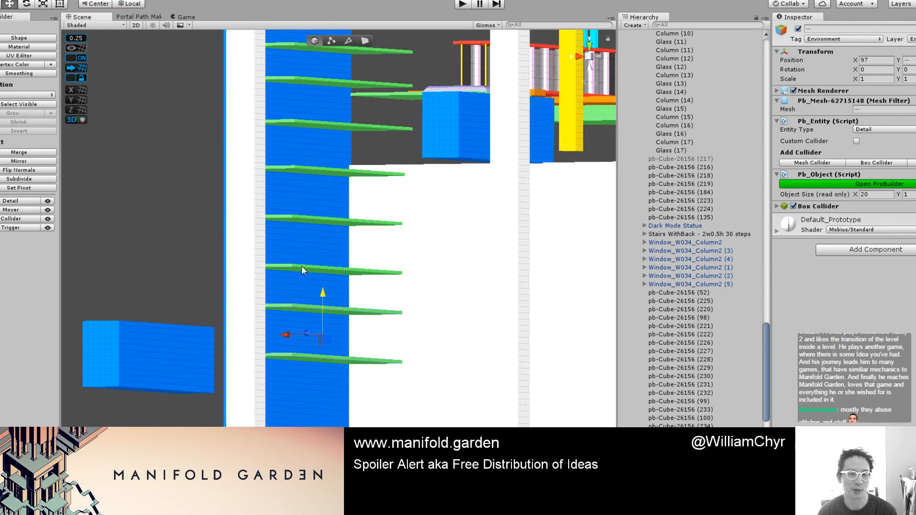
Step: Raise the sixth green platform from the top slightly and the fifth one to Y position 38
left_click(302, 265)
left_click_drag(324, 228, 286, 269)
left_click(302, 232)
key("f")
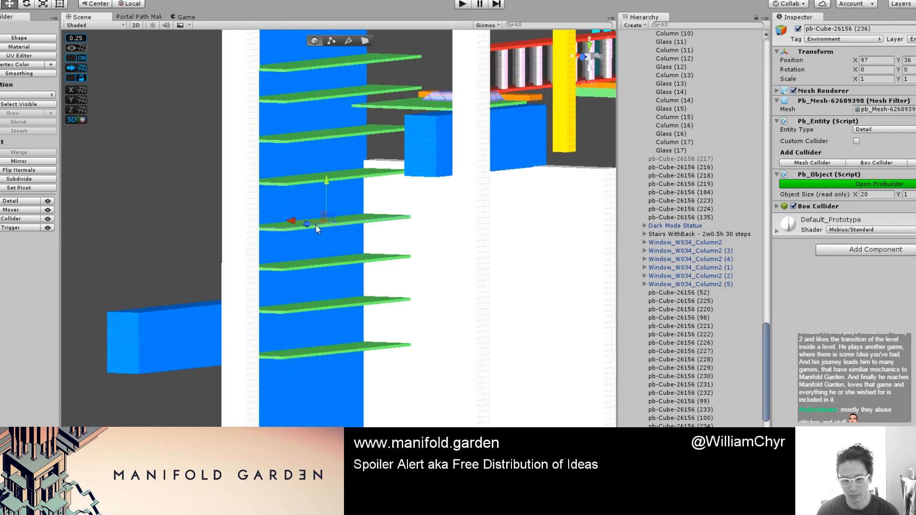
left_click_drag(325, 173, 316, 195)
scroll(316, 195, "up", 2)
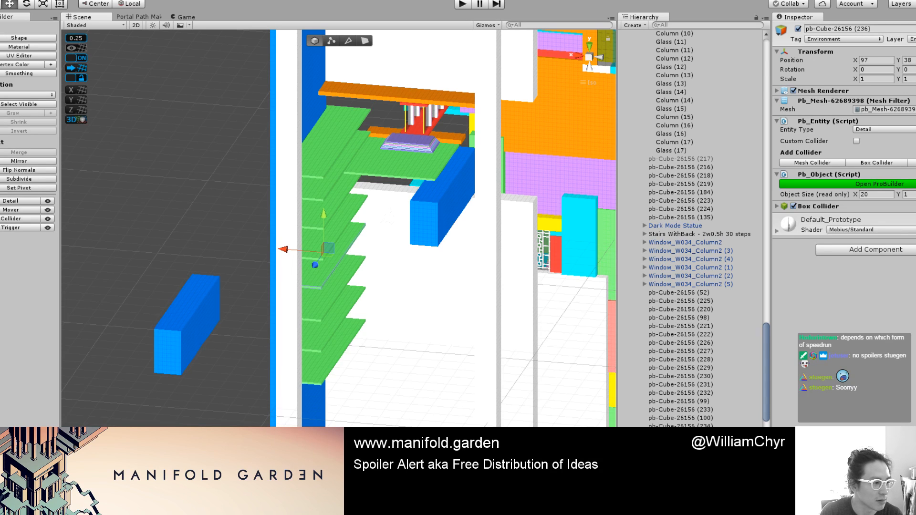
Step: Raise the fourth green platform from the top to Y position 53.5
left_click(322, 179)
key("f")
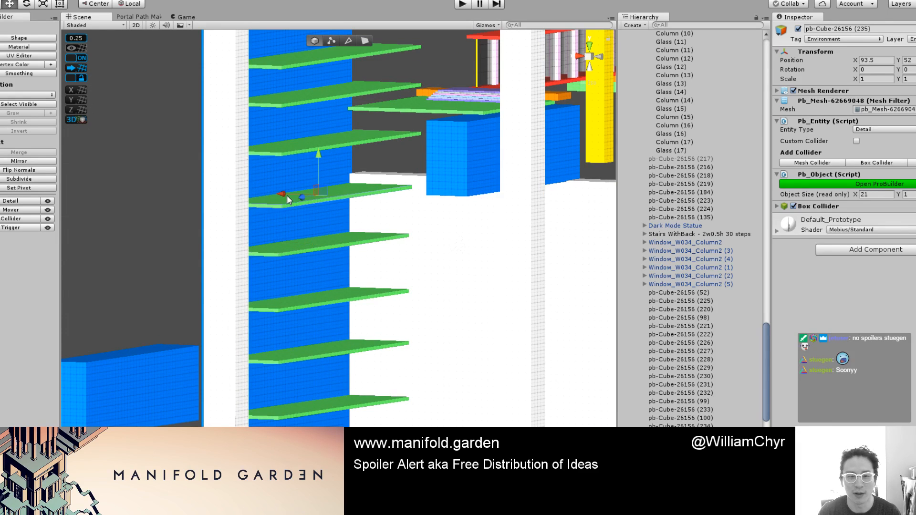
left_click_drag(321, 156, 319, 151)
scroll(302, 210, "down", 3)
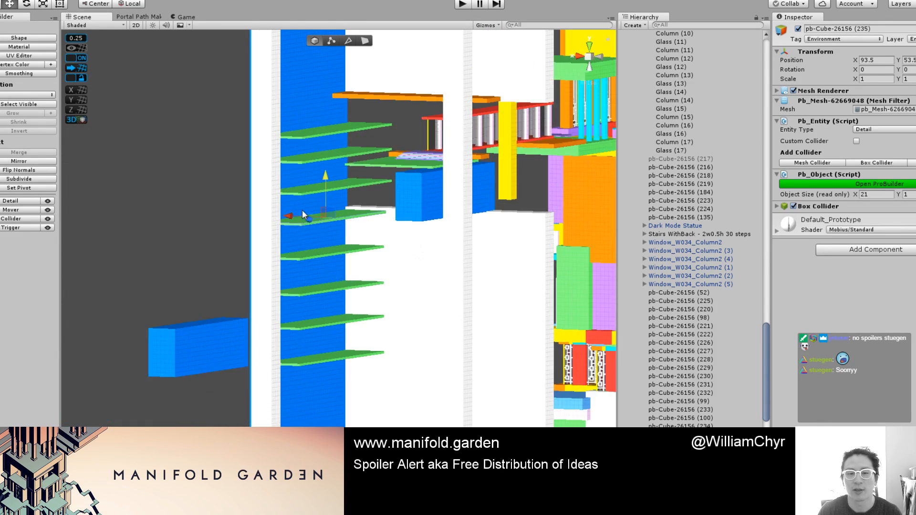
left_click_drag(314, 237, 315, 262, "alt")
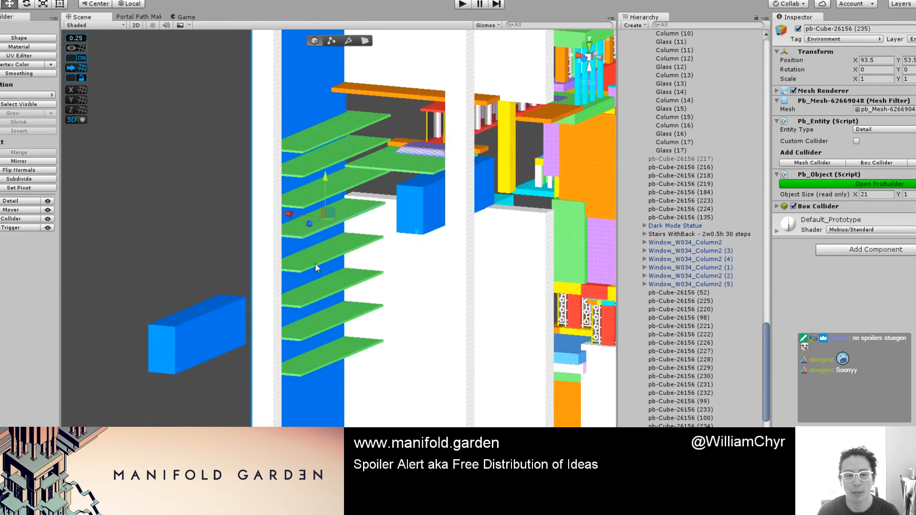
Step: Raise the fifth green platform from the top to Y position 40
left_click(315, 266)
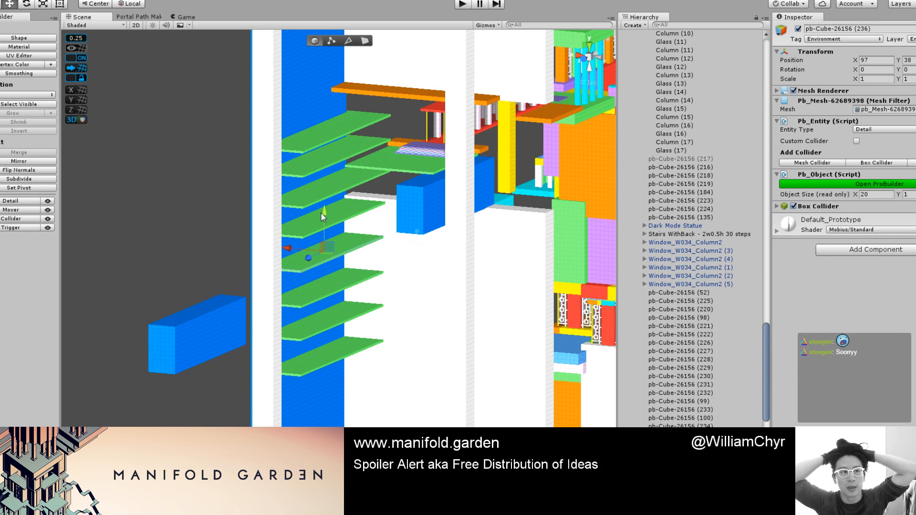
scroll(313, 227, "up", 4)
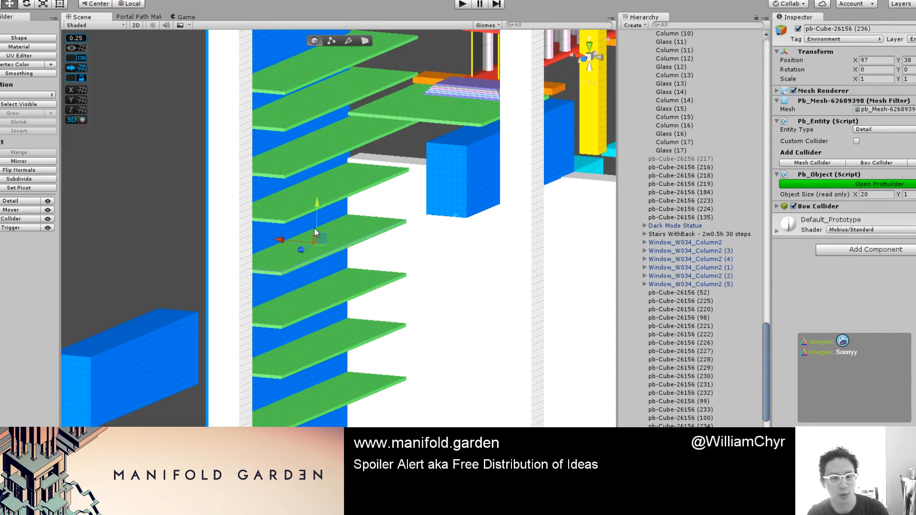
scroll(315, 220, "up", 2)
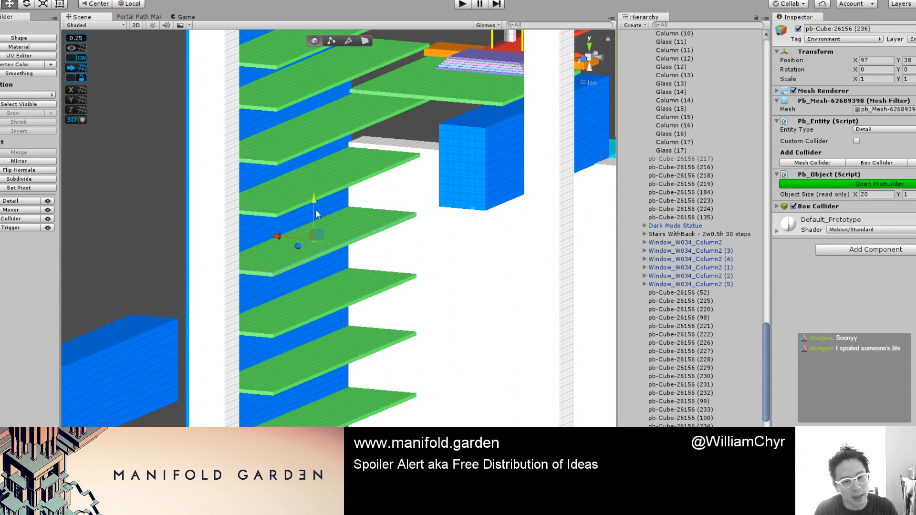
left_click_drag(314, 204, 305, 184, "alt")
scroll(332, 193, "up", 2)
scroll(316, 199, "up", 1)
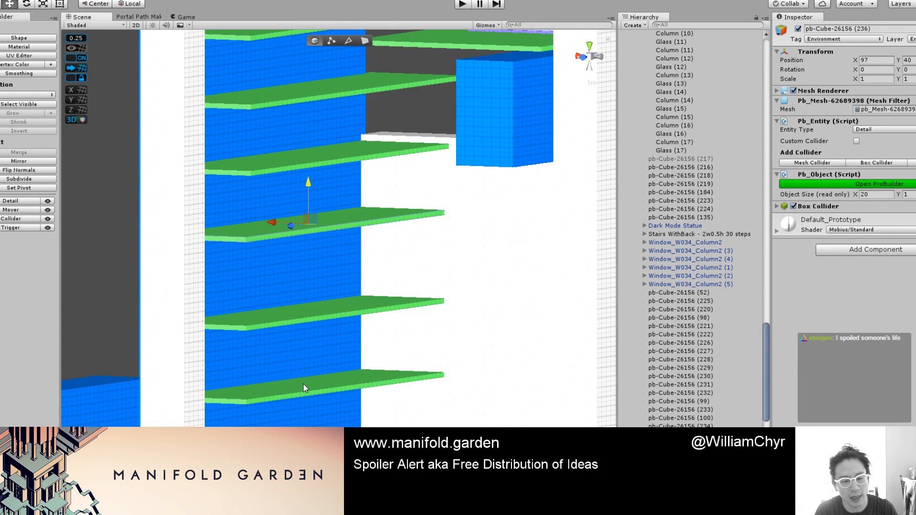
Step: Raise the sixth green platform from the top to Y position 23
left_click(275, 309)
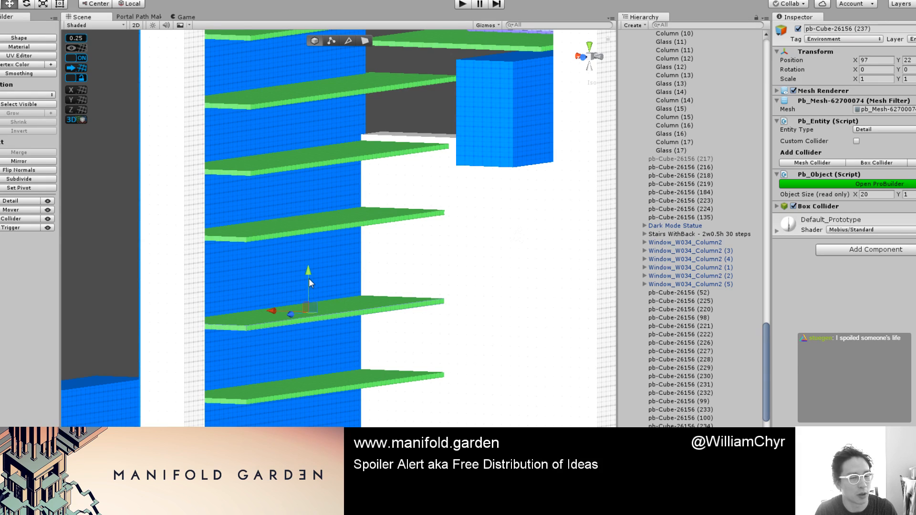
scroll(308, 279, "down", 2)
mouse_move(323, 248)
left_mouse_down()
mouse_move(324, 235)
mouse_move(322, 245)
left_mouse_up()
scroll(321, 255, "up", 3)
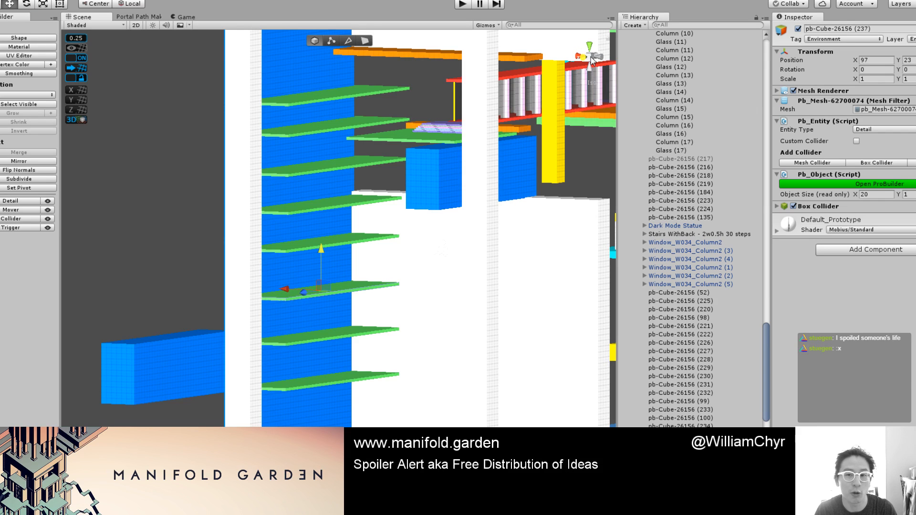
Step: Examine the stacked balcony platforms in perspective with the game's shading, and restore the coloured grid display
left_click(590, 57)
left_click(590, 58)
left_click_drag(334, 224, 334, 199, "alt")
key("F1")
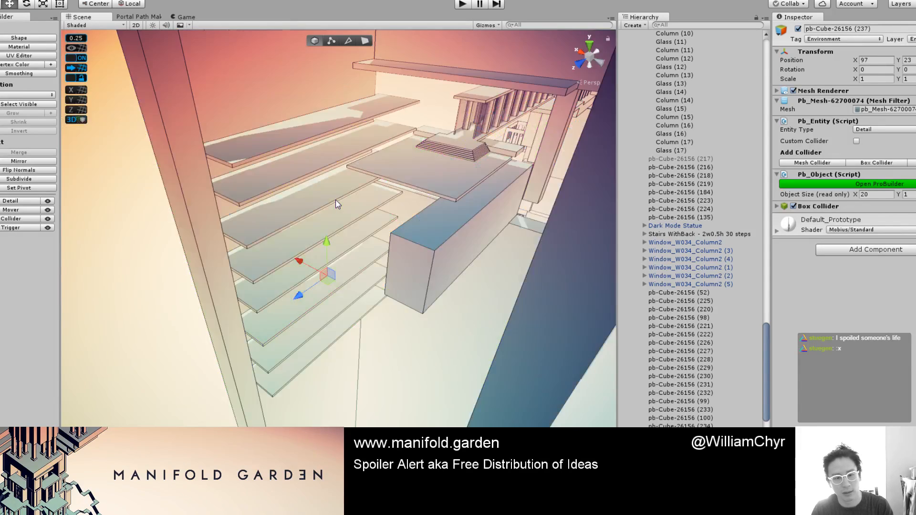
scroll(336, 200, "up", 4)
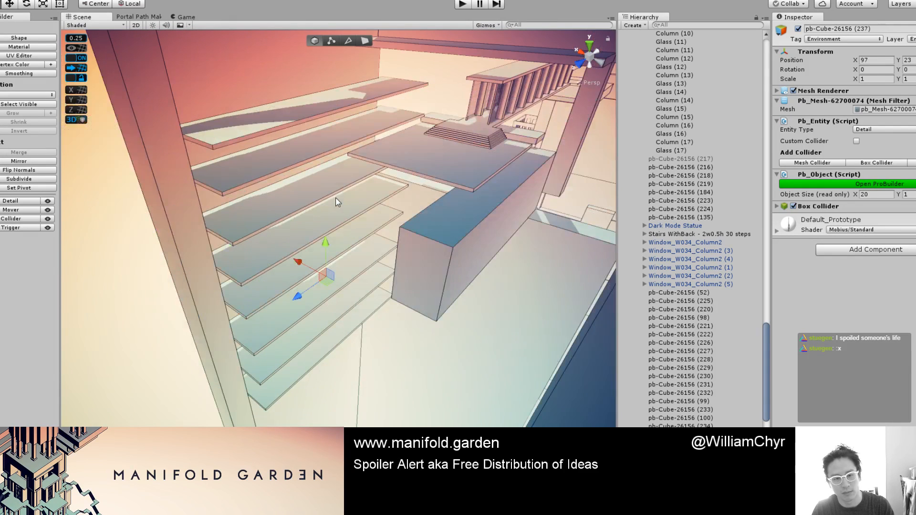
left_click_drag(336, 198, 316, 205, "alt")
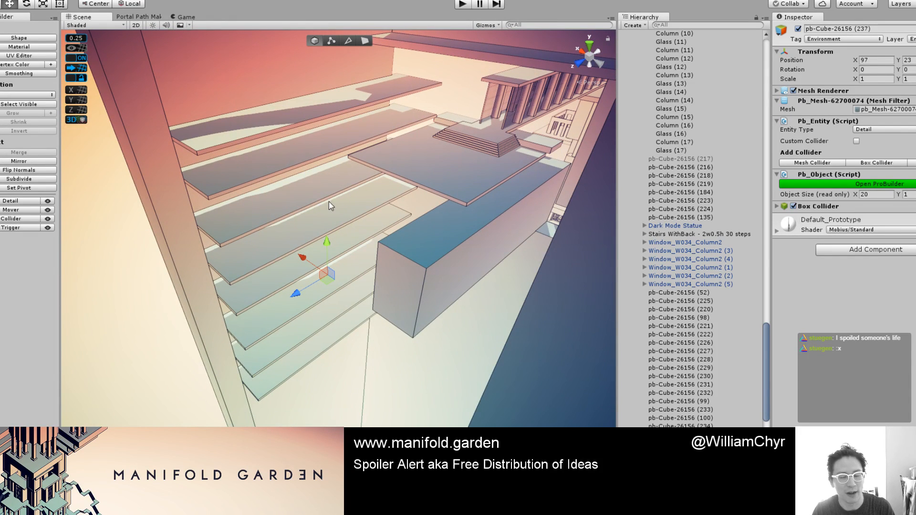
scroll(339, 200, "down", 2)
left_click(588, 62)
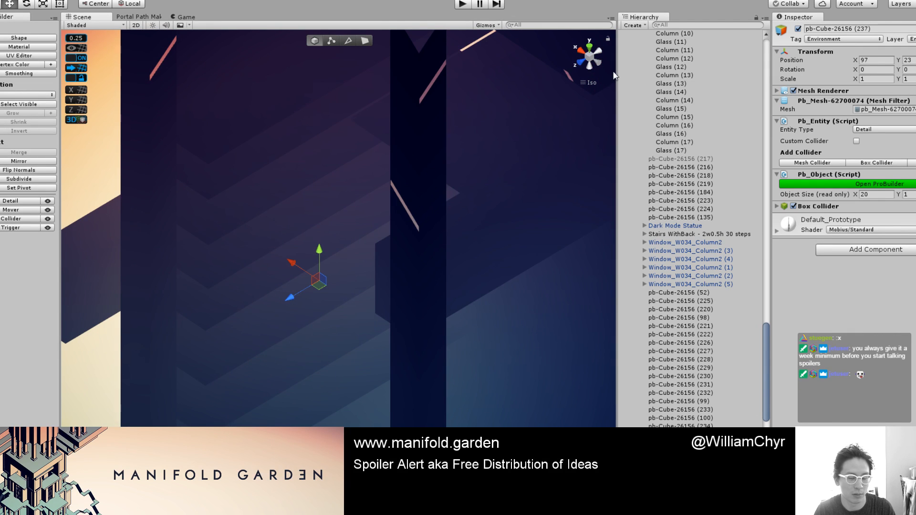
left_click(589, 56)
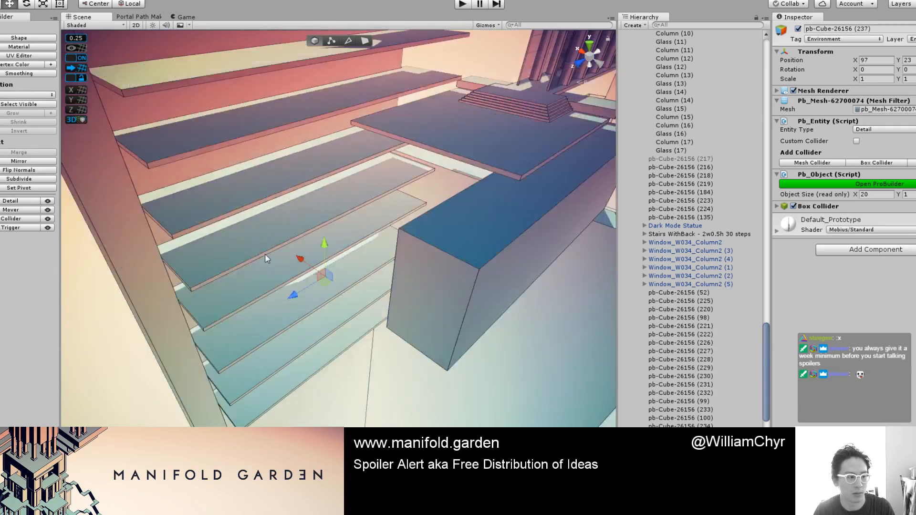
scroll(239, 265, "down", 5)
key("ctrl+e")
scroll(239, 265, "up", 4)
left_click_drag(230, 245, 272, 244, "alt")
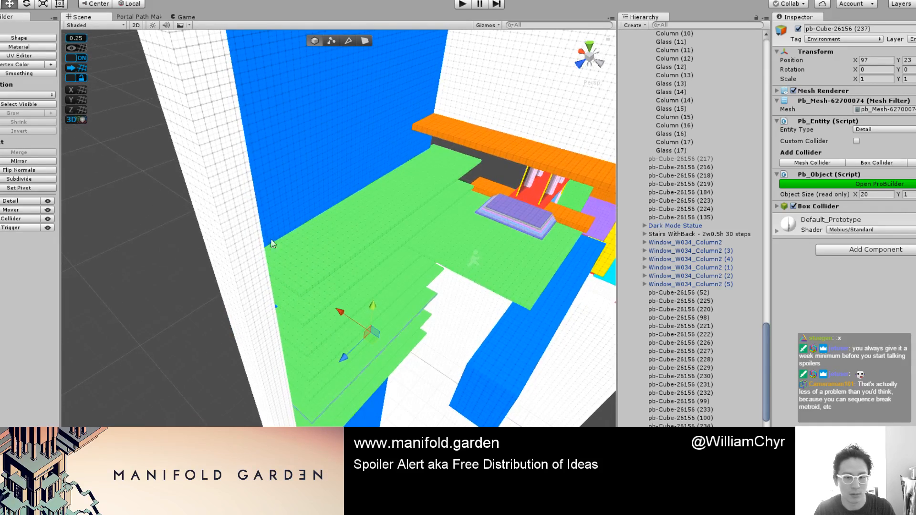
Step: Colour the second green platform from the top orange through its vertex colors and return to top-level editing
left_click(326, 251)
left_click_drag(326, 251, 381, 202, "alt")
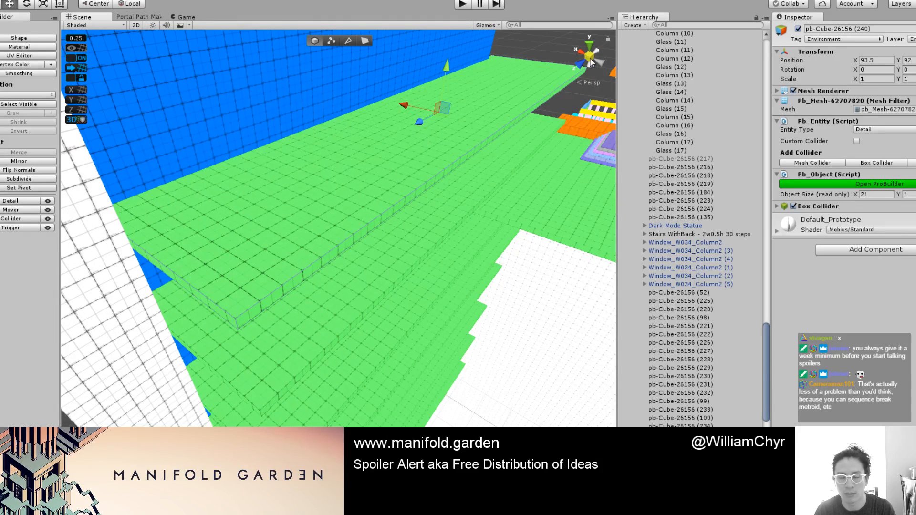
key("g")
left_click(445, 204)
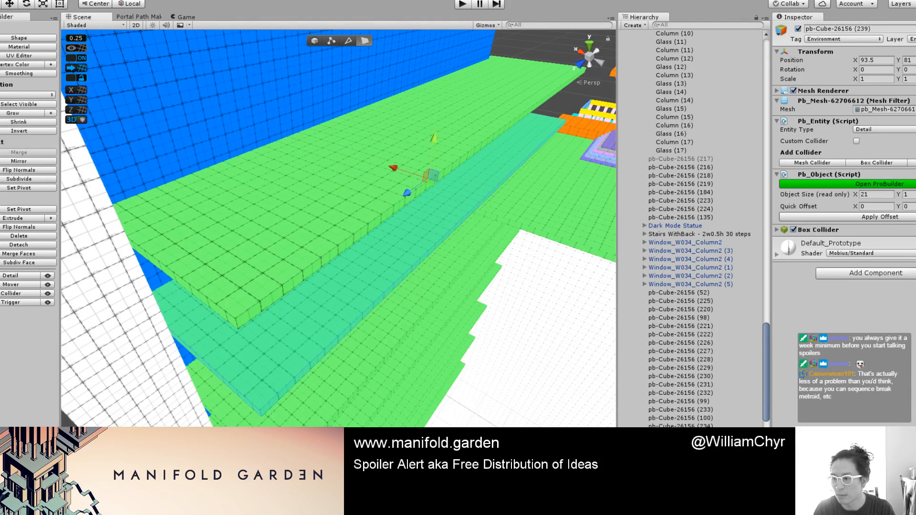
key("alt+shift+2")
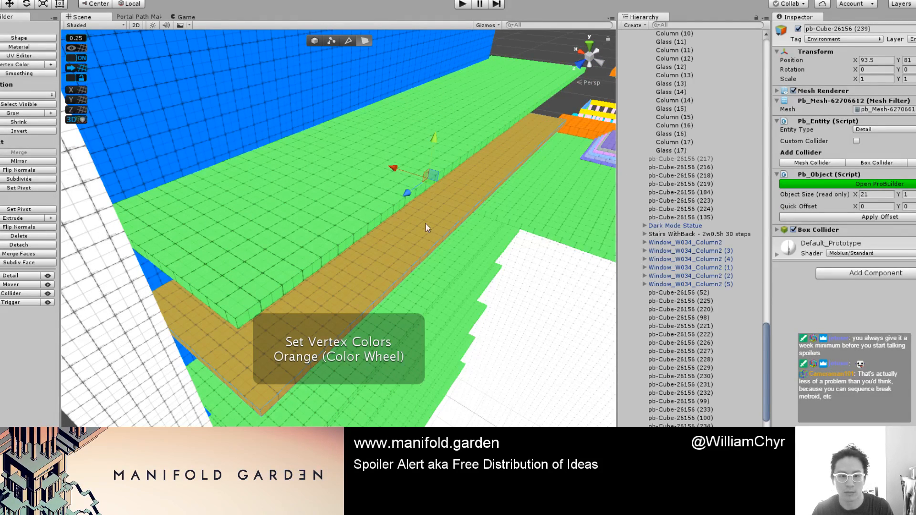
left_click(251, 210)
key("g")
scroll(360, 194, "down", 5)
left_click_drag(359, 194, 429, 129, "alt")
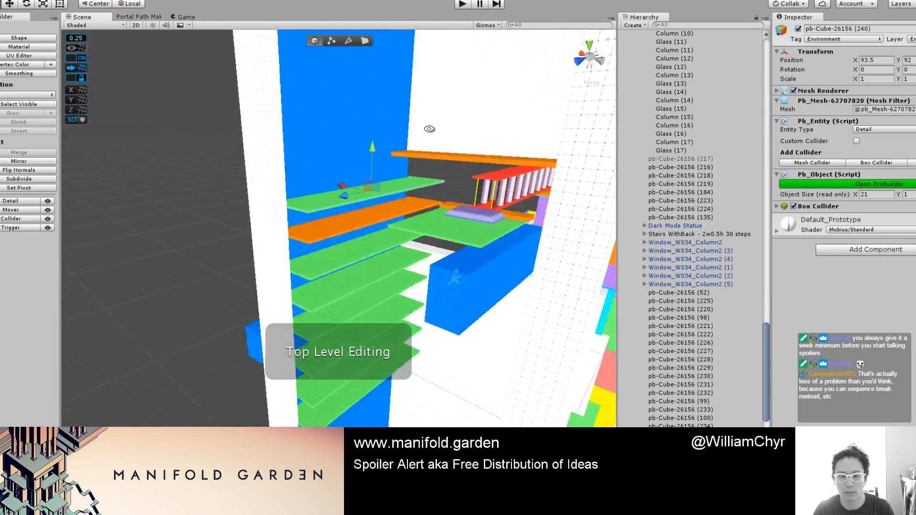
Step: Duplicate the topmost green platform and place the copy beside it at X position 72.5
left_click(590, 54)
scroll(324, 240, "up", 6)
left_click_drag(364, 170, 402, 118, "alt")
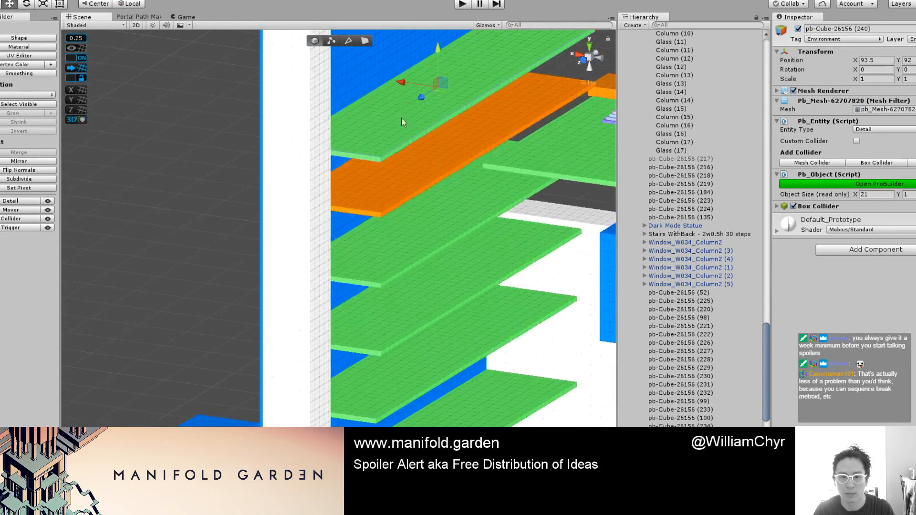
key("ctrl+d")
left_click_drag(400, 81, 496, 143)
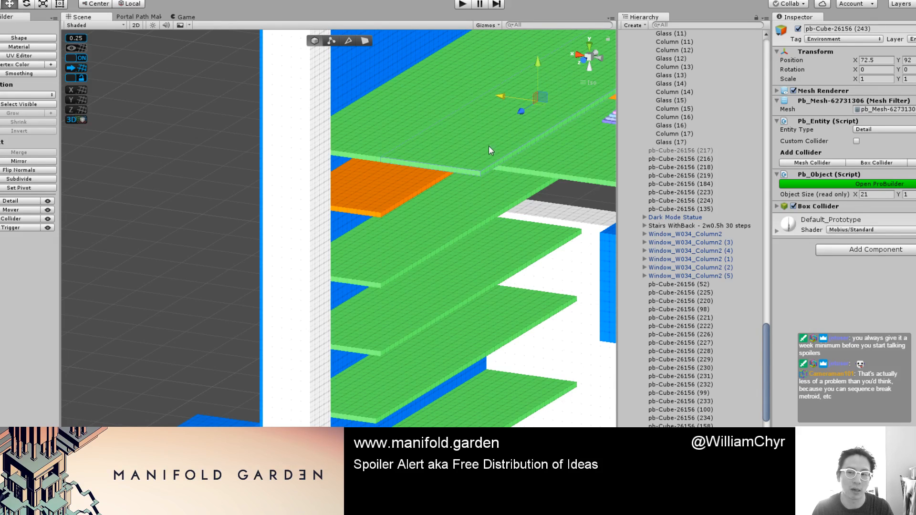
Step: Narrow the duplicated top platform to an X size of 18 and shift it away from the original
key("f")
scroll(381, 263, "up", 4)
key("g")
left_click(420, 262)
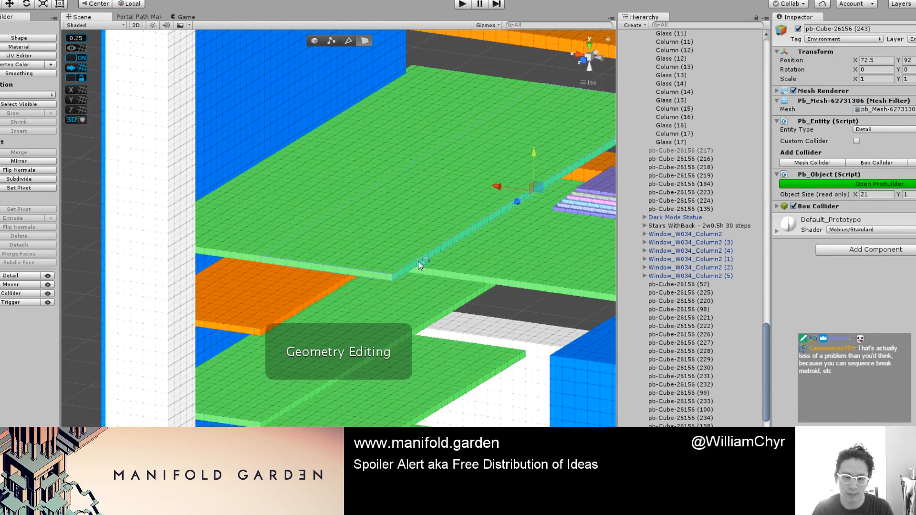
left_click_drag(497, 188, 481, 192)
scroll(479, 194, "up", 3)
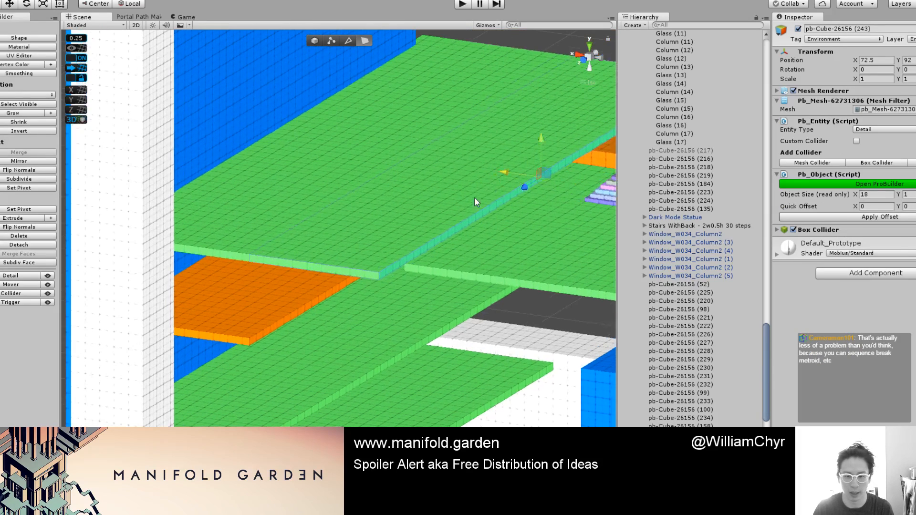
key("g")
left_click_drag(436, 161, 491, 176)
Step: Shift the original topmost green platform along the X axis to position 92.5
left_click(377, 163)
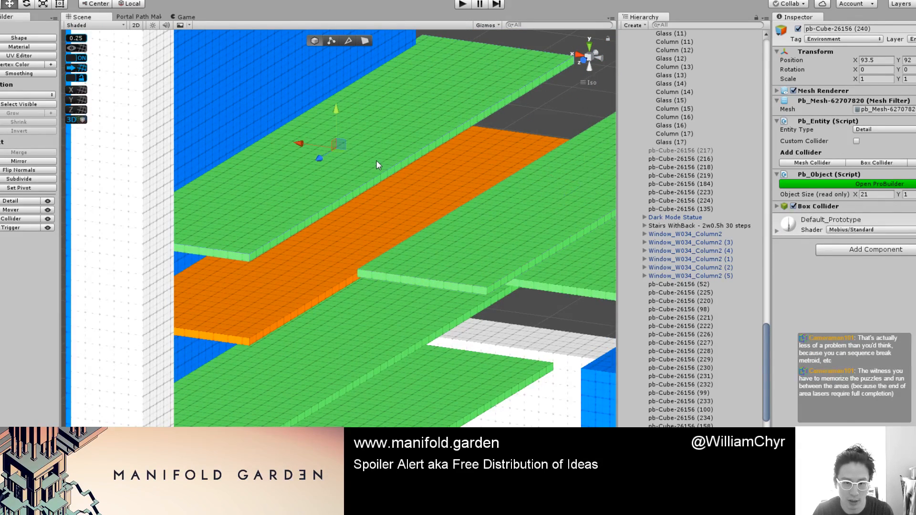
left_click_drag(317, 140, 301, 150)
scroll(334, 157, "up", 2)
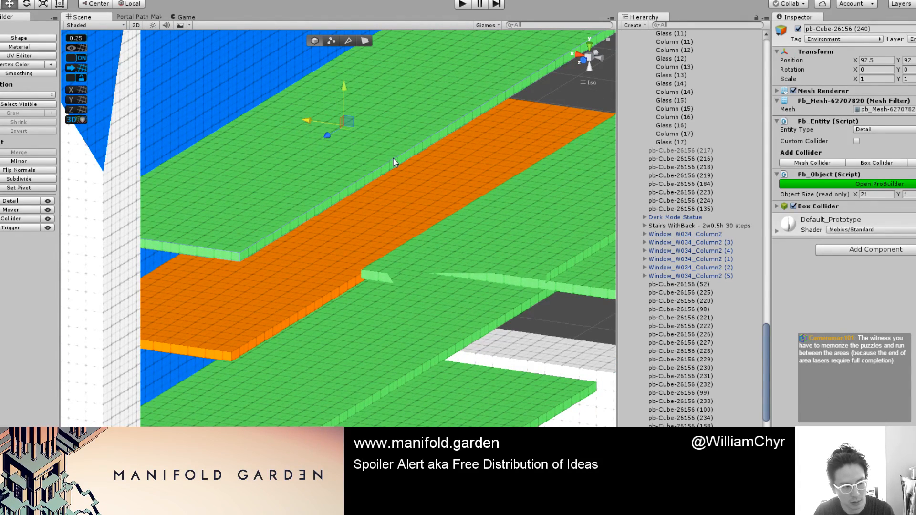
Step: Narrow the topmost green platform to an X size of 18 by moving its outer long side face
key("g")
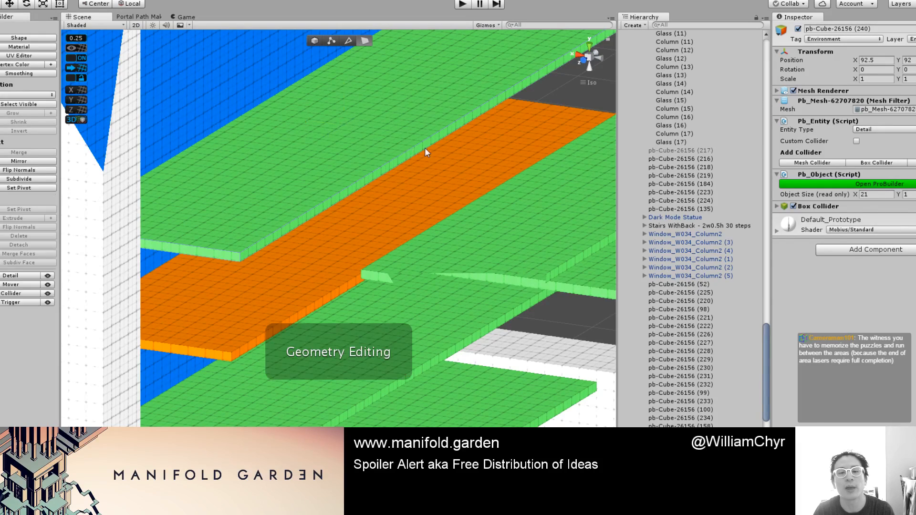
left_click(424, 147)
scroll(420, 146, "down", 5)
left_click_drag(351, 143, 368, 197, "alt")
scroll(382, 195, "up", 3)
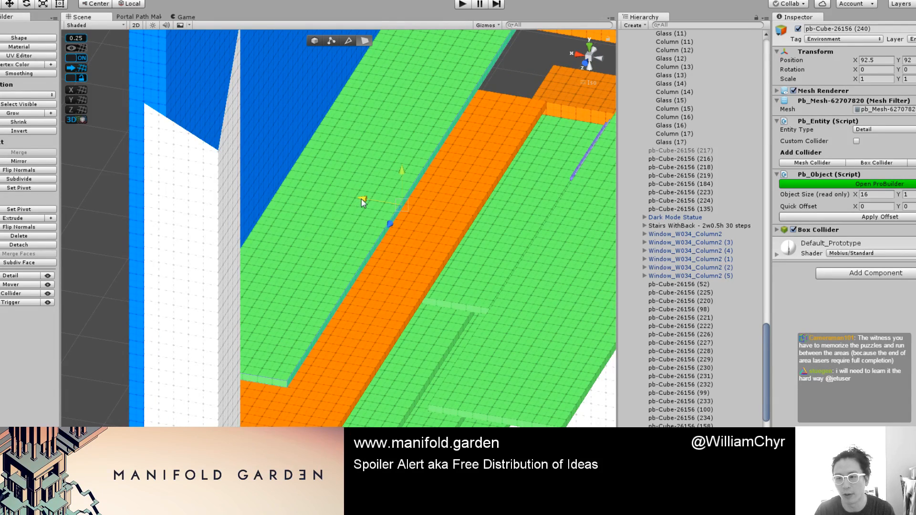
mouse_move(361, 199)
left_mouse_down()
mouse_move(384, 202)
mouse_move(373, 201)
left_mouse_up()
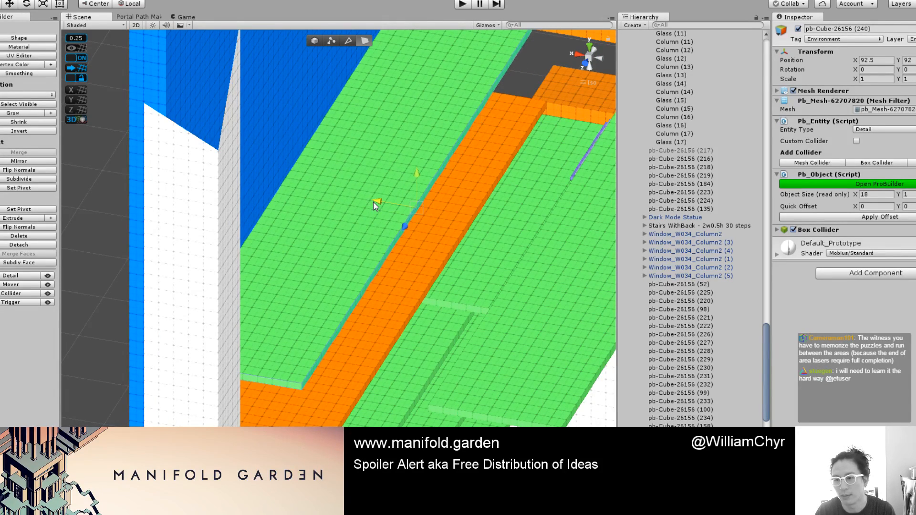
Step: Colour the whole topmost platform white through its vertex colors and return to top-level editing
key("g")
key("g")
double_click(344, 229)
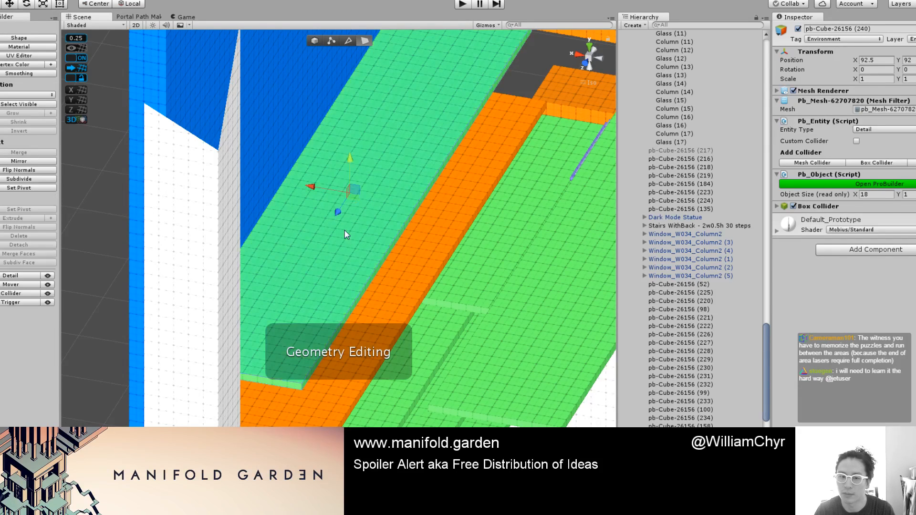
scroll(407, 232, "down", 8)
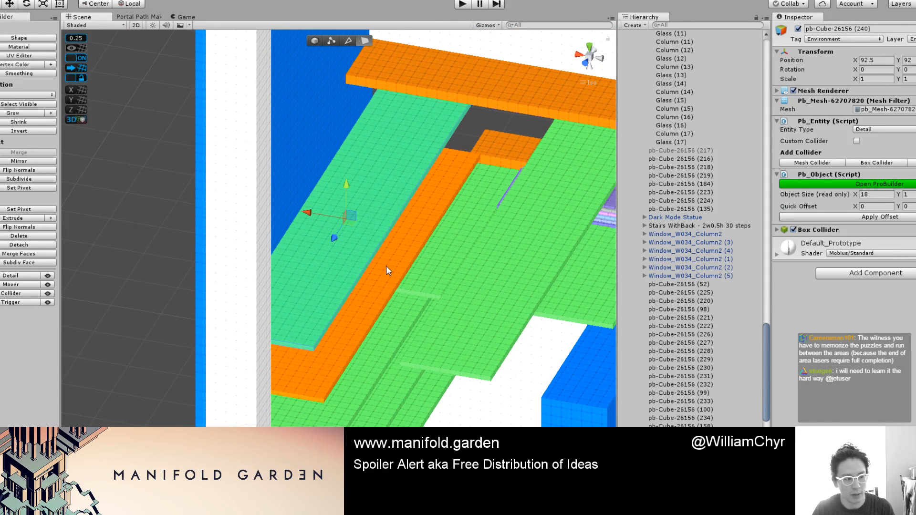
scroll(387, 271, "up", 2)
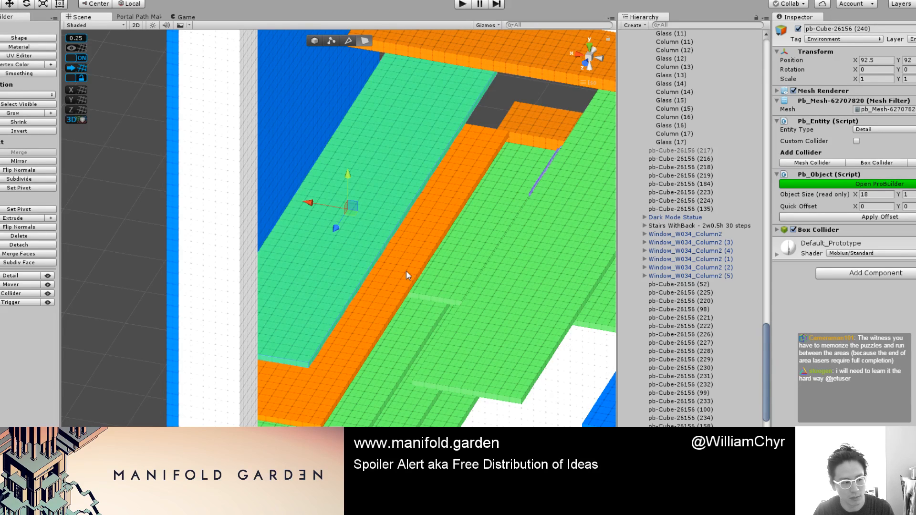
left_click_drag(405, 270, 327, 268, "alt")
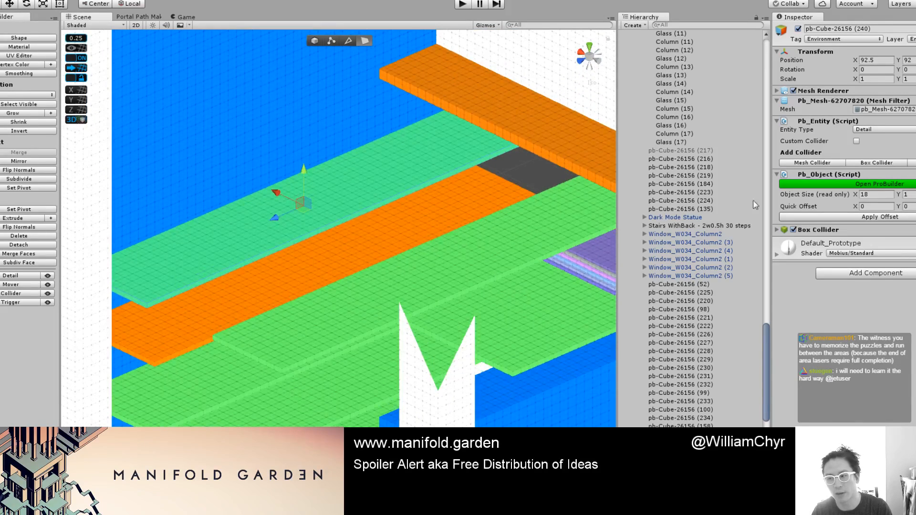
left_click(915, 246)
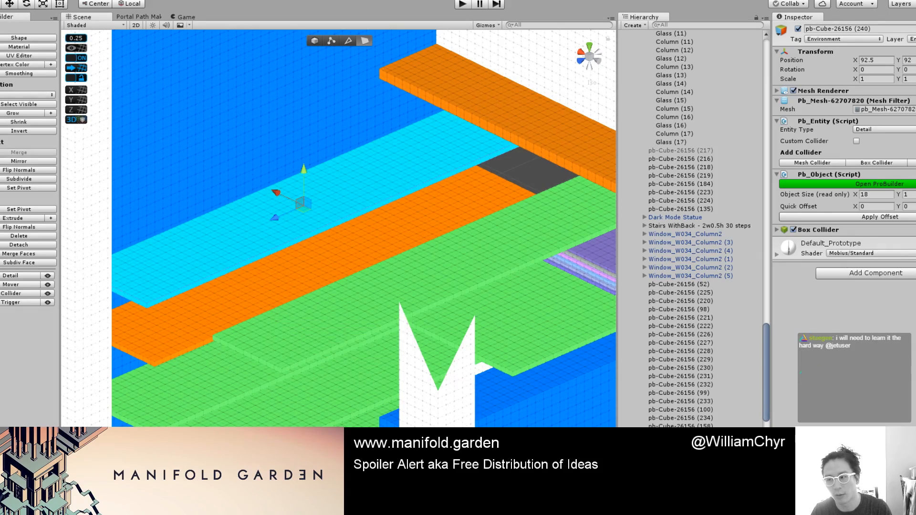
left_click(915, 248)
key("g")
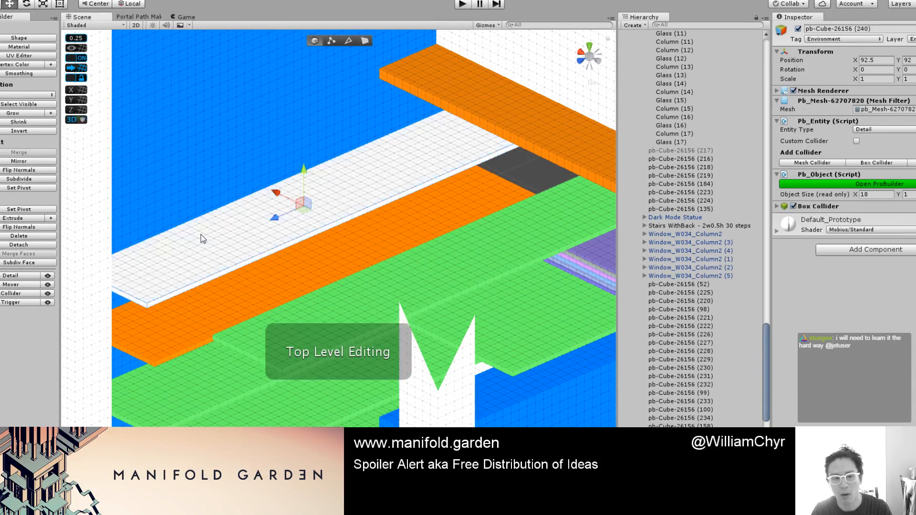
Step: Duplicate the white top platform and slide the copy along the X axis over the neighbouring green platform
scroll(205, 243, "down", 8)
left_click_drag(210, 254, 243, 240, "alt")
scroll(296, 231, "up", 7)
scroll(320, 206, "up", 5)
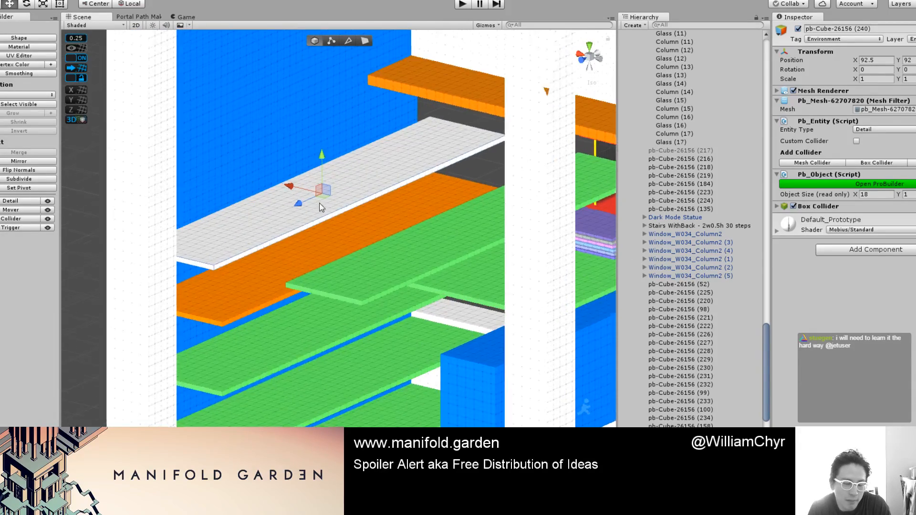
key("ctrl+d")
left_click_drag(286, 183, 380, 226)
left_click_drag(377, 221, 404, 240)
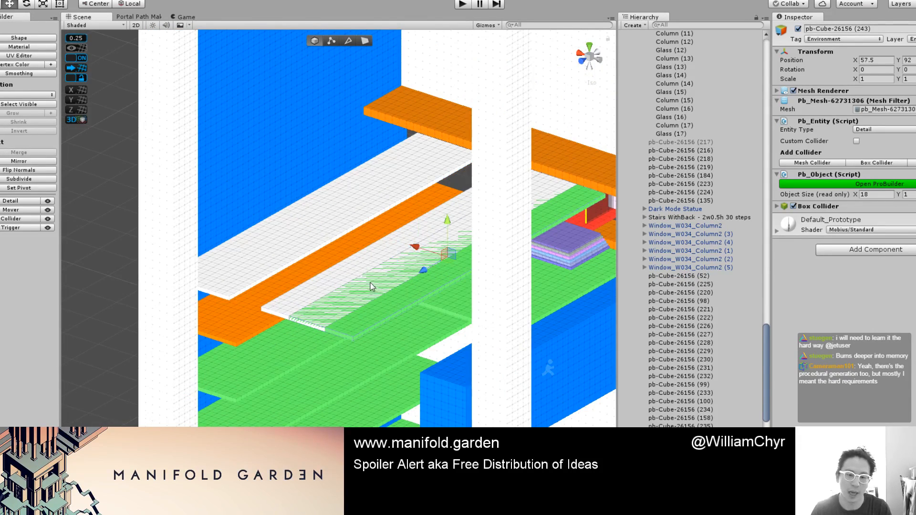
Step: Delete both the white copy and the narrowed green duplicate that overlap beside the original white platform
left_click(359, 268, "shift")
right_click(687, 292)
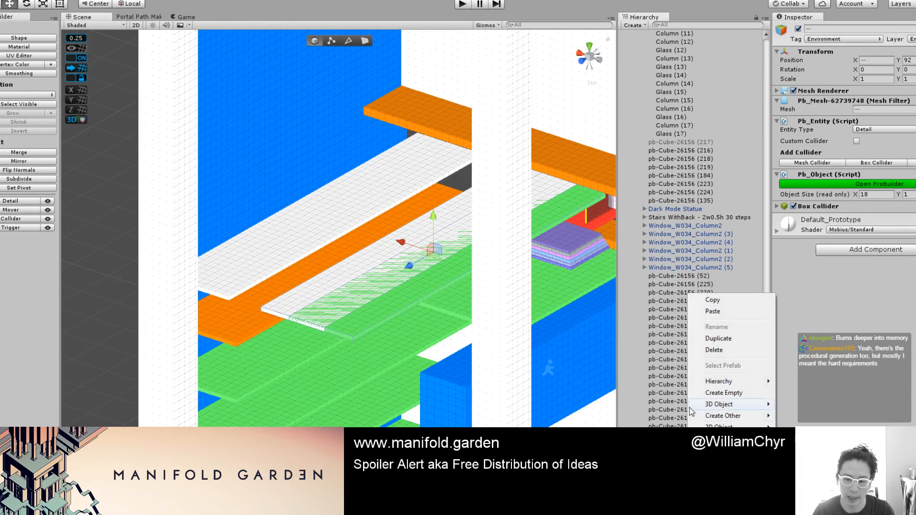
left_click(710, 348)
Step: Duplicate the white top platform again and place the copy beside it at X position 74.5
left_click_drag(269, 239, 251, 266, "alt")
left_click(251, 289)
key("ctrl+d")
left_click_drag(175, 253, 269, 272)
Step: Shorten the white copy by pulling its front end face back to a short slab near the rear orange beam
key("g")
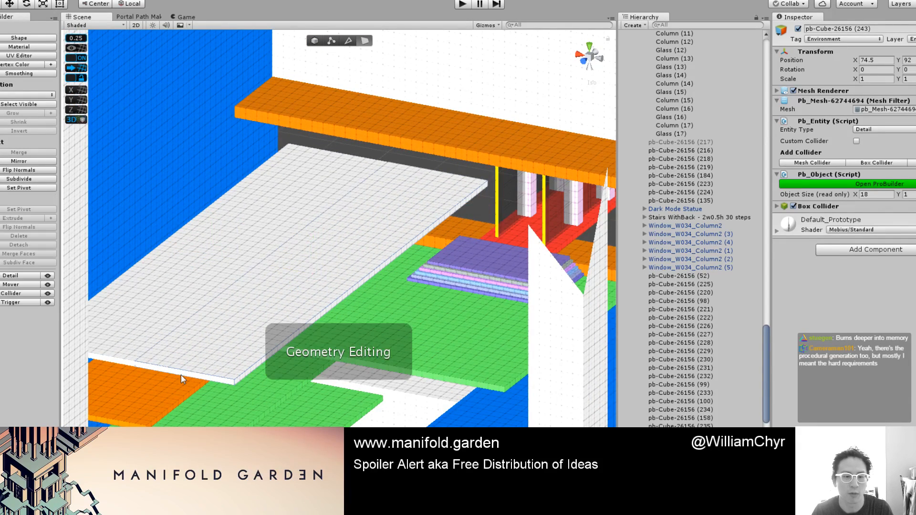
left_click(184, 375)
left_click(192, 372)
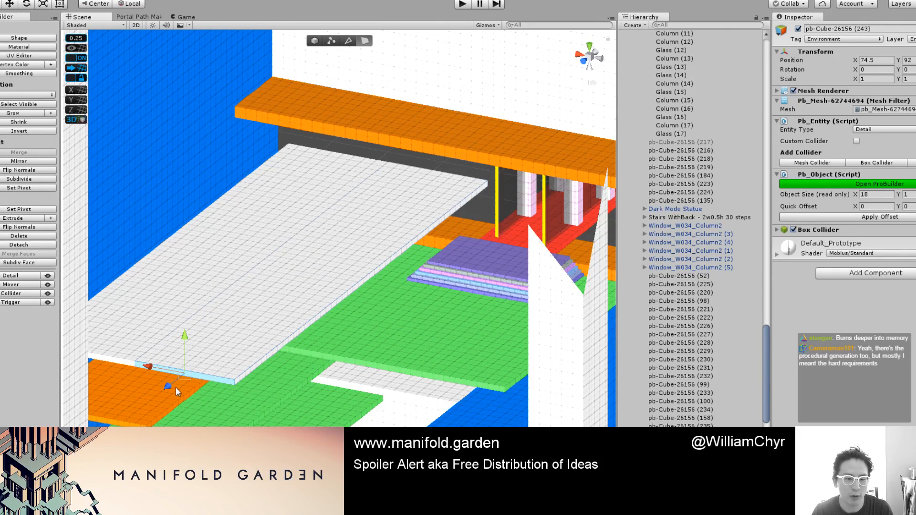
left_click_drag(169, 387, 380, 255)
scroll(446, 197, "up", 5)
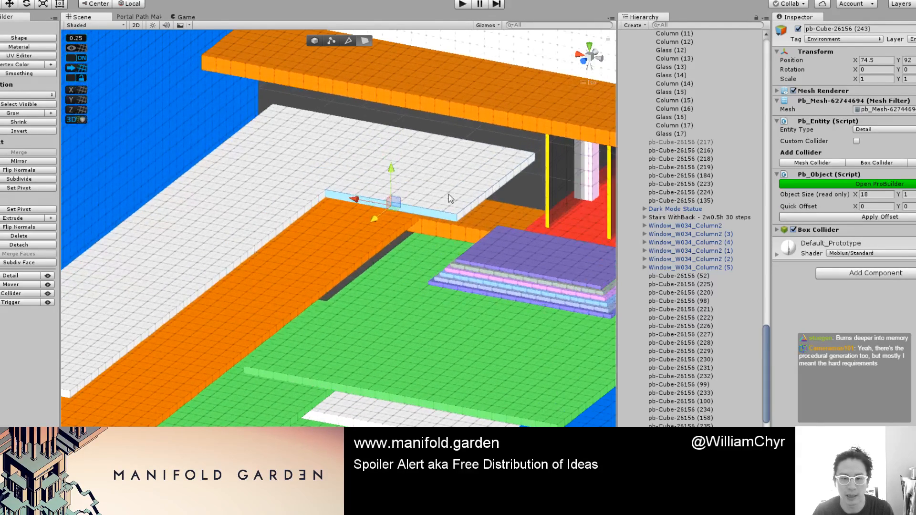
Step: Colour the shortened slab yellow through its vertex colors and leave geometry editing
left_click(448, 194)
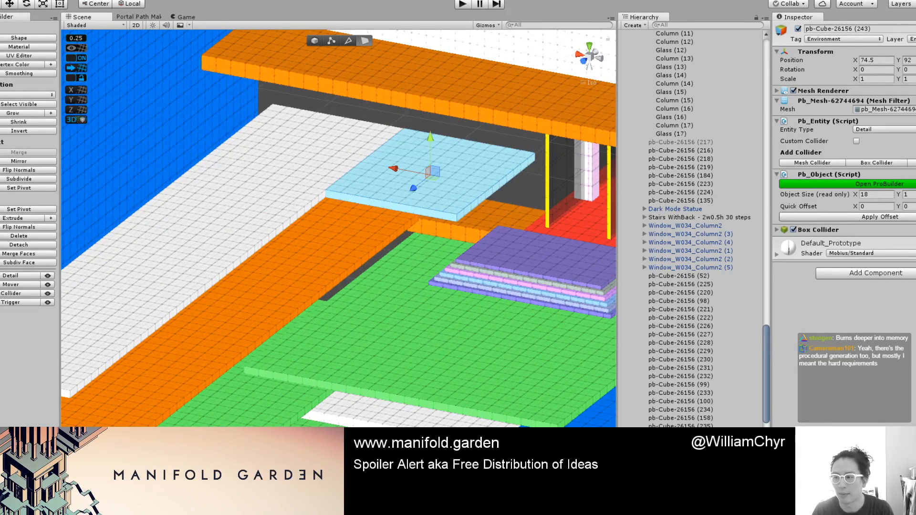
left_click(913, 296)
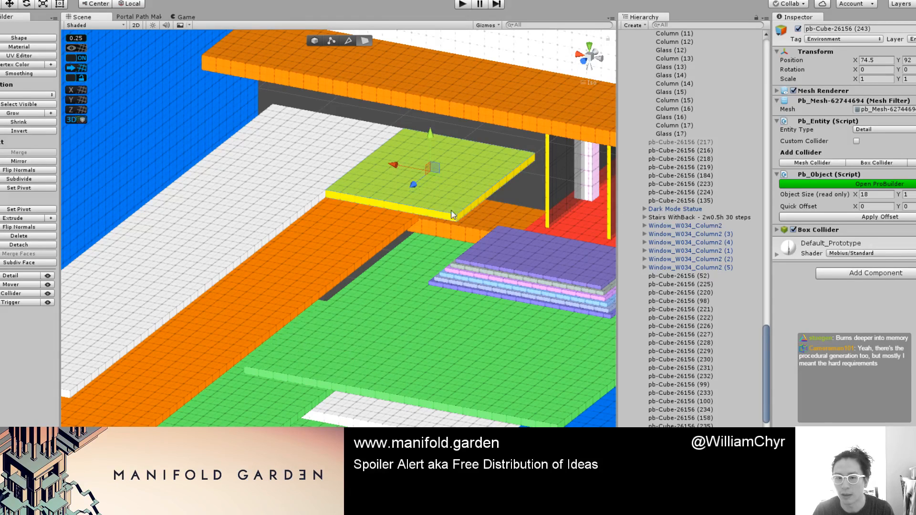
scroll(472, 212, "down", 3)
key("g")
Step: Extend the yellow slab's outer side face away from the white platform to an X size of 47
key("g")
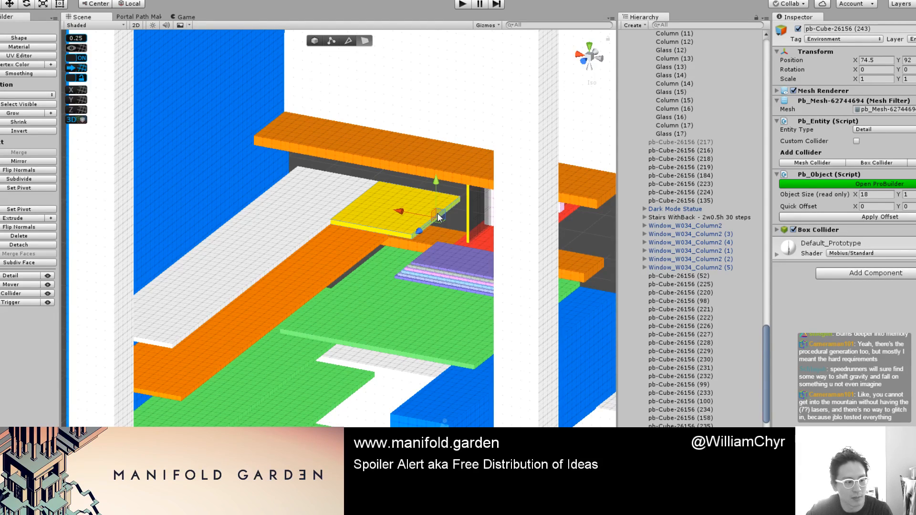
left_click_drag(399, 210, 515, 234)
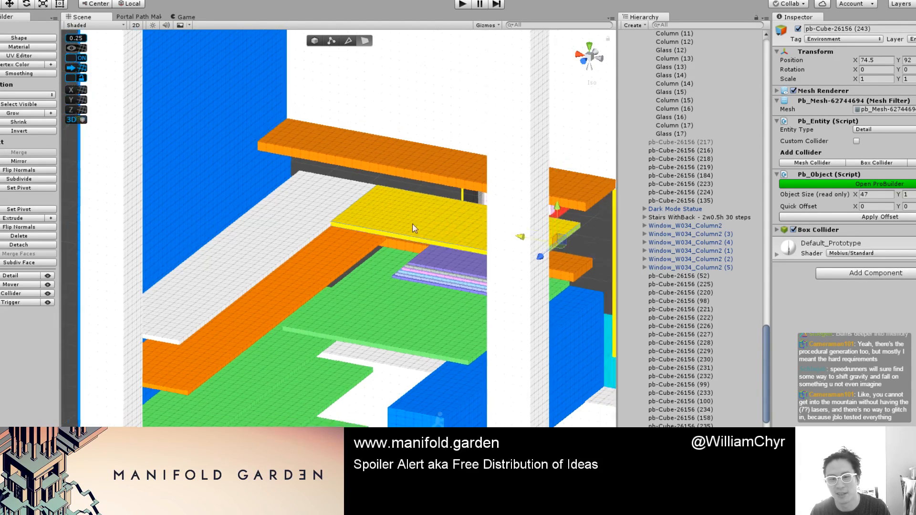
scroll(311, 243, "down", 2)
scroll(306, 247, "up", 2)
key("g")
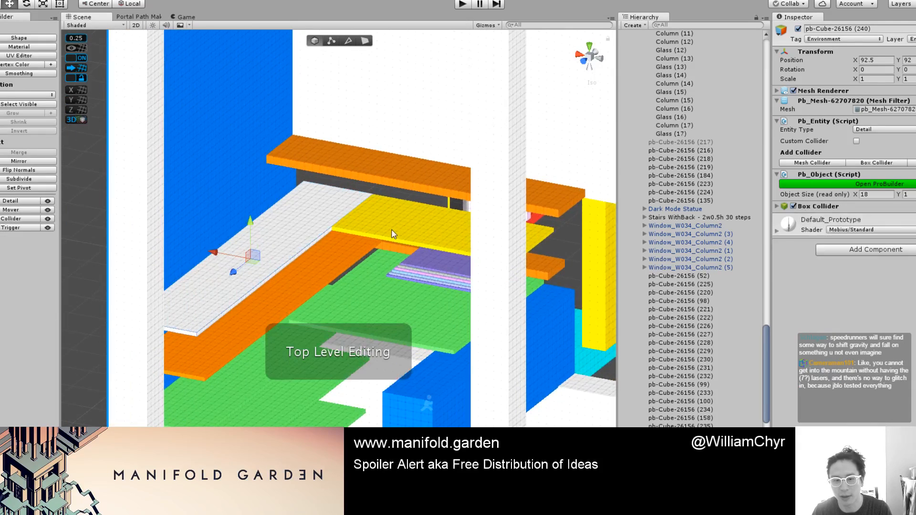
Step: Widen the white top platform to an X size of 20 by moving its inner long side face
scroll(296, 253, "up", 2)
left_click(283, 259)
key("g")
left_click(281, 256)
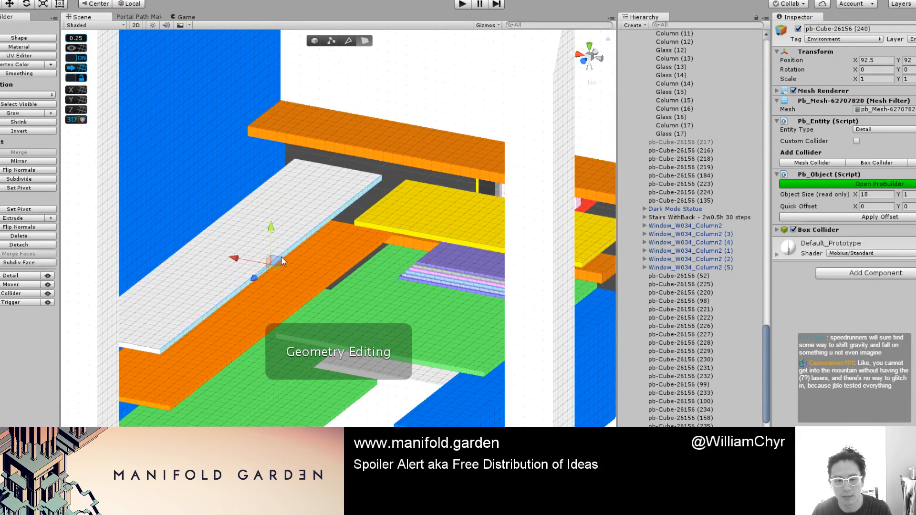
scroll(282, 256, "up", 2)
left_click_drag(228, 256, 240, 259)
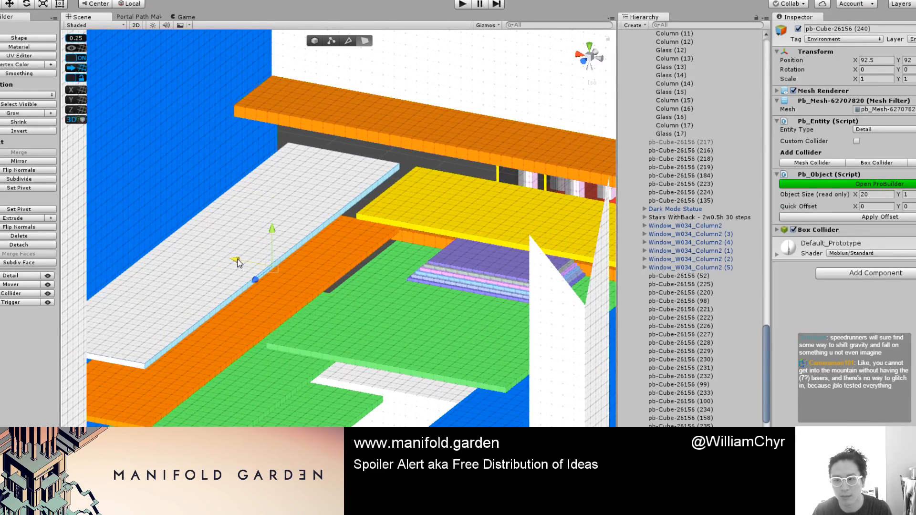
key("g")
Step: Move the yellow platform along the X axis to position 72.5 so it meets the white platform
left_click(439, 202)
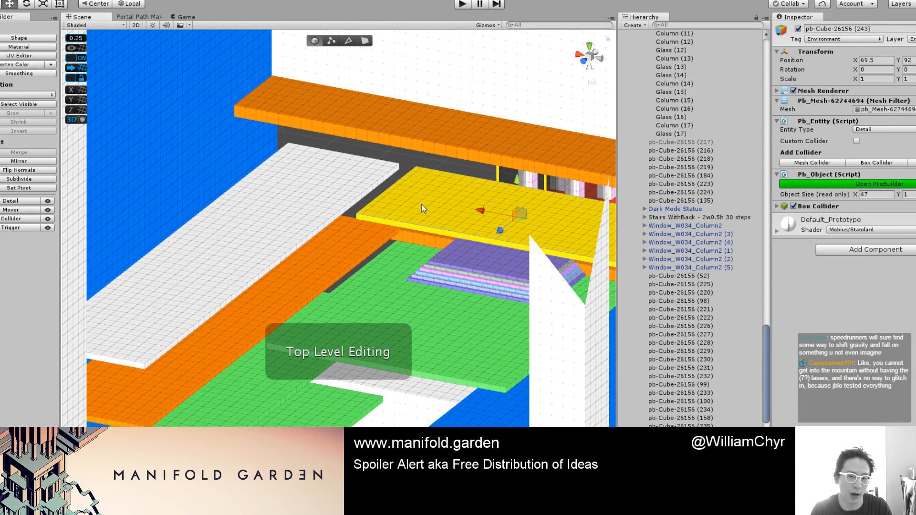
scroll(450, 218, "down", 2)
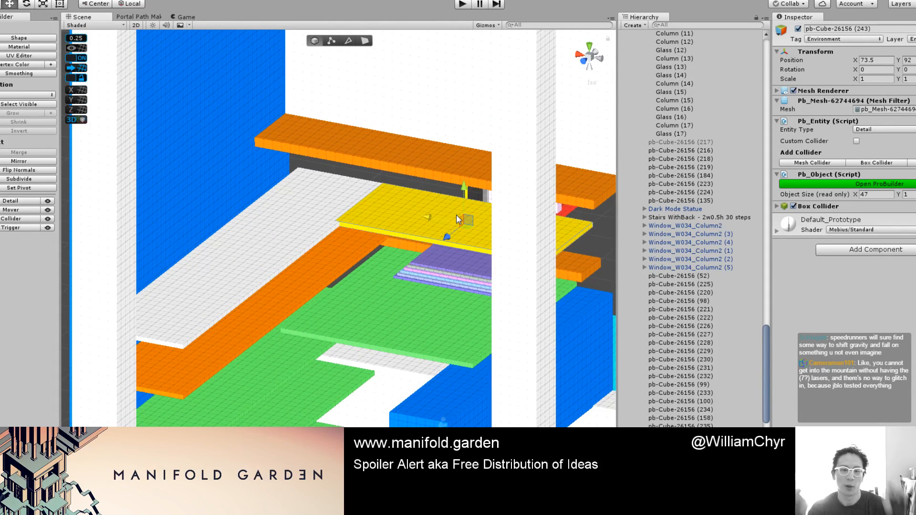
left_click_drag(429, 218, 302, 206)
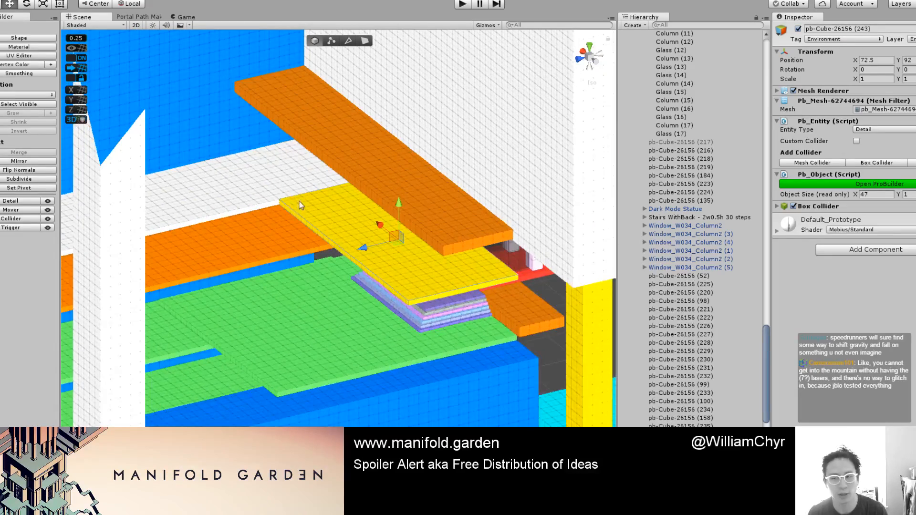
Step: Adjust the yellow platform's depth from its front long face and set the platform's pivot to that face
left_click(264, 193)
left_click_drag(224, 194, 351, 214, "alt")
left_click(283, 240)
left_click(294, 224)
scroll(351, 215, "up", 3)
key("g")
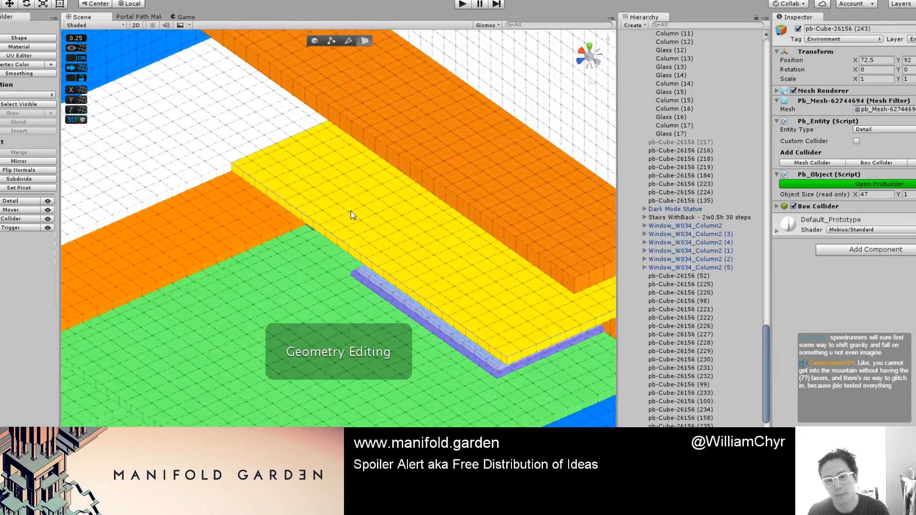
left_click_drag(416, 194, 297, 222, "alt")
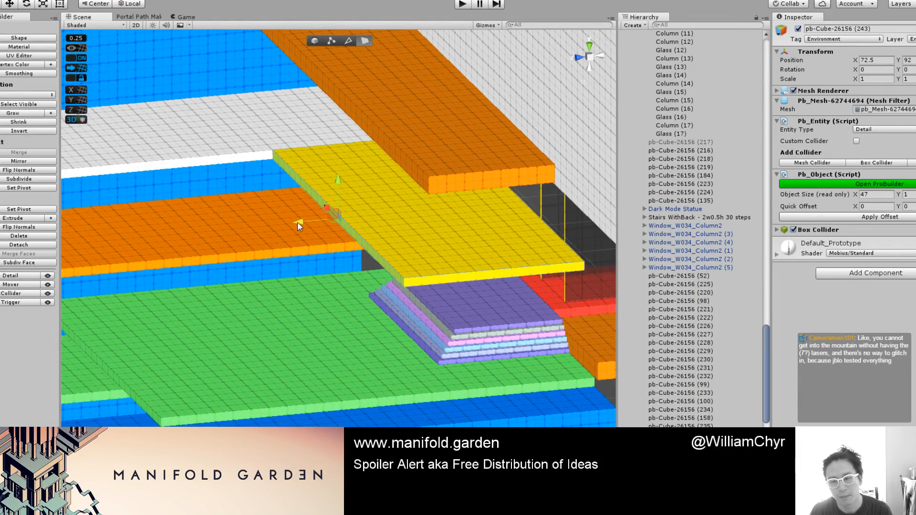
key("ctrl+j")
Step: Duplicate the yellow platform and slide the copy along the Z axis to the front end of the white platform
scroll(297, 222, "down", 10)
middle_click_drag(301, 215, 421, 154)
left_click_drag(422, 154, 539, 155, "alt")
key("ctrl+d")
left_click_drag(532, 196, 330, 215)
scroll(168, 207, "down", 8)
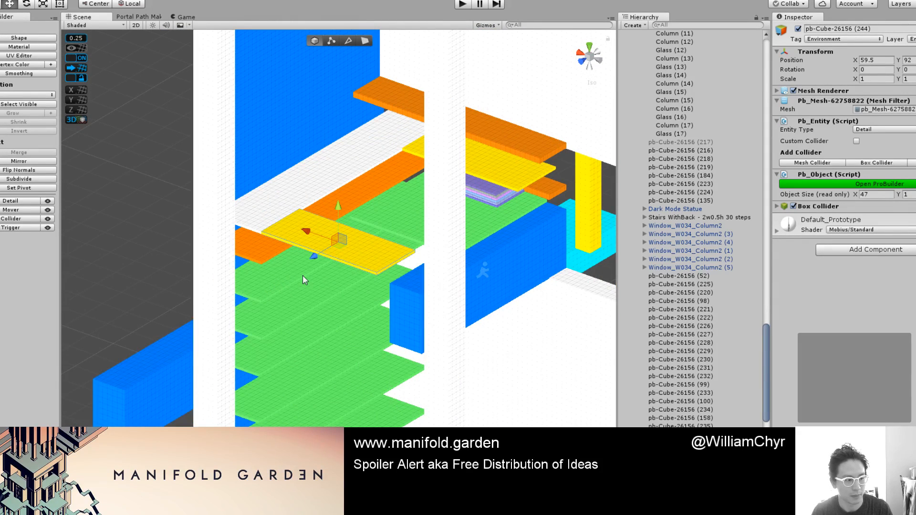
Step: Duplicate the white platform and place the copy at X position 23.5, across the far ends of the yellow platforms
scroll(301, 275, "up", 8)
left_click_drag(301, 274, 280, 221, "alt")
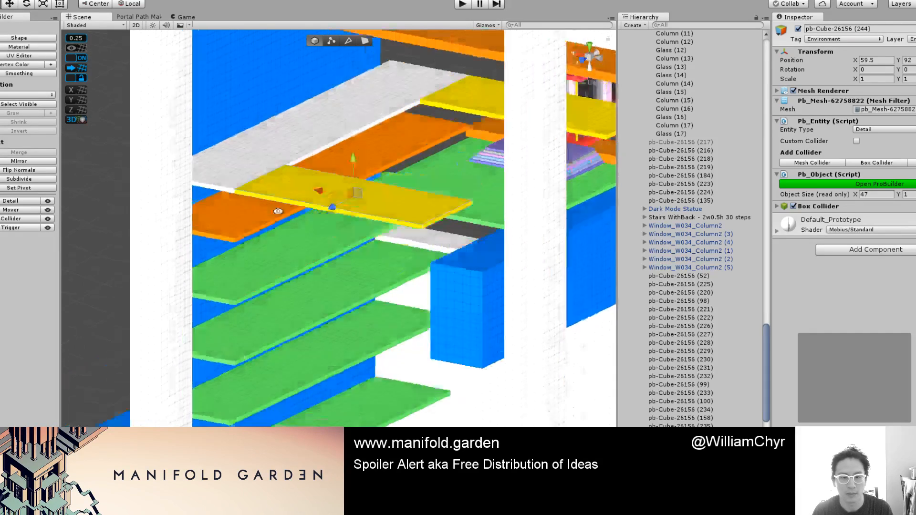
middle_click_drag(281, 221, 297, 307)
left_click_drag(297, 307, 278, 269, "alt")
left_click(277, 269)
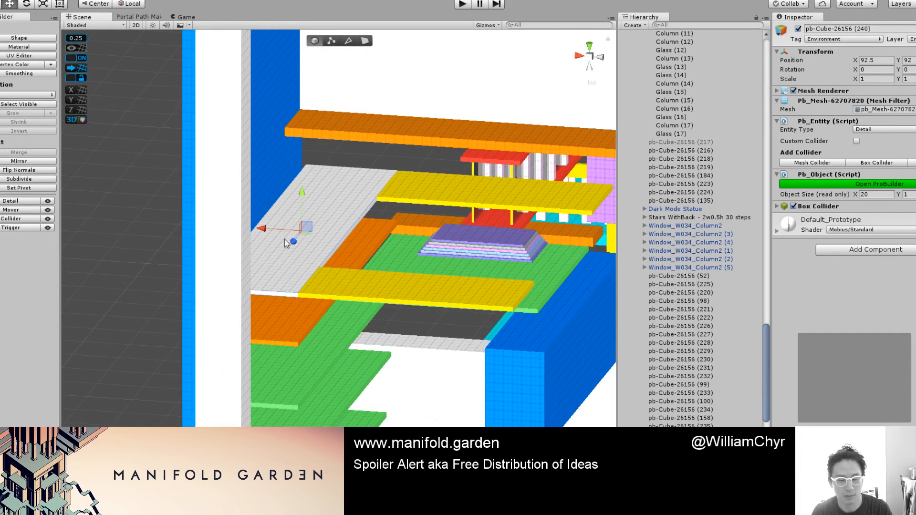
key("ctrl+d")
left_click_drag(265, 232, 568, 273)
key("f")
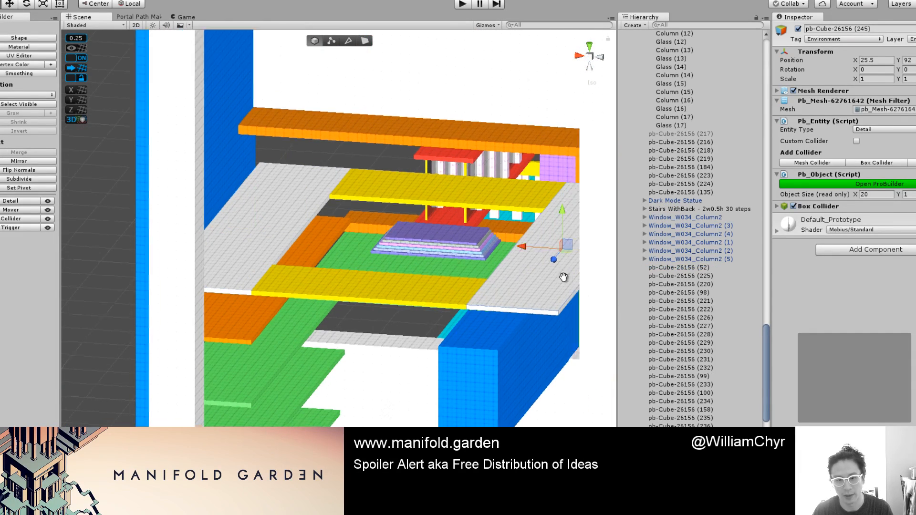
scroll(396, 263, "up", 3)
mouse_move(391, 254)
left_mouse_down()
mouse_move(426, 259)
mouse_move(400, 256)
left_mouse_up()
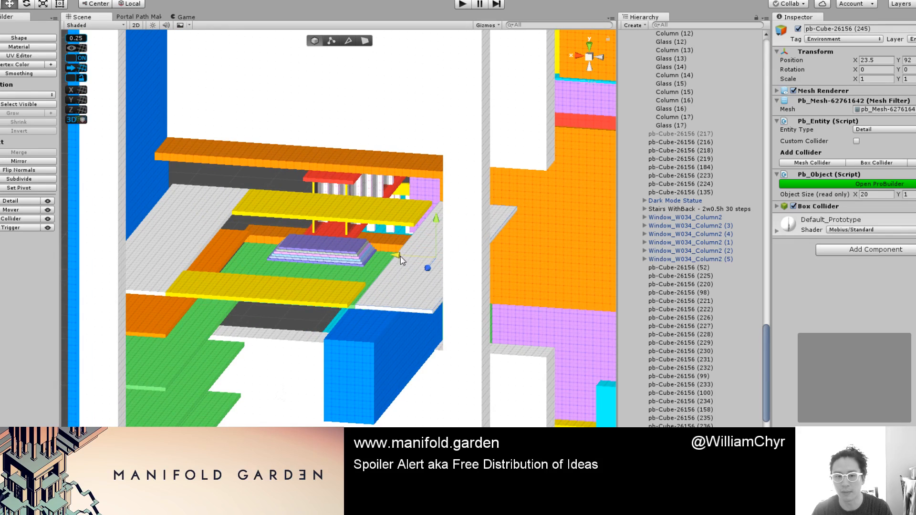
scroll(428, 277, "up", 1)
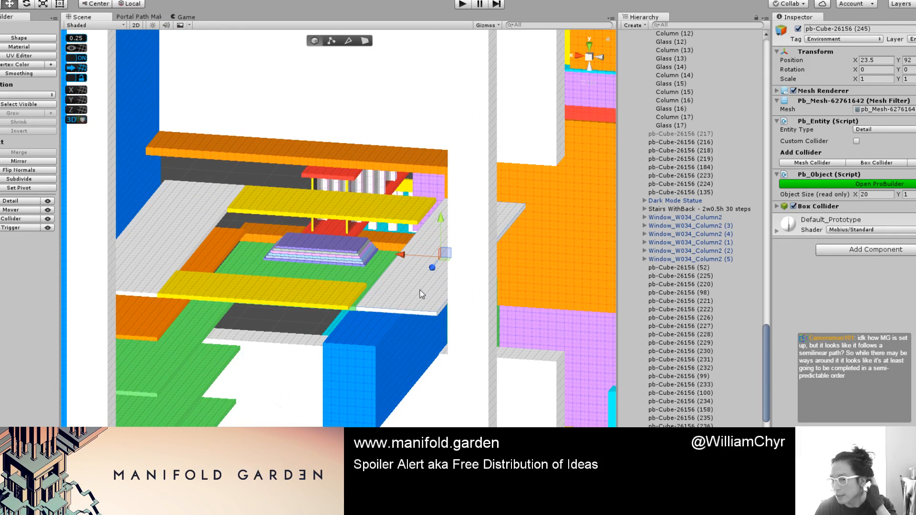
Step: Move the white platform copy along the X axis to position 25.5
left_click_drag(402, 291, 403, 268, "alt")
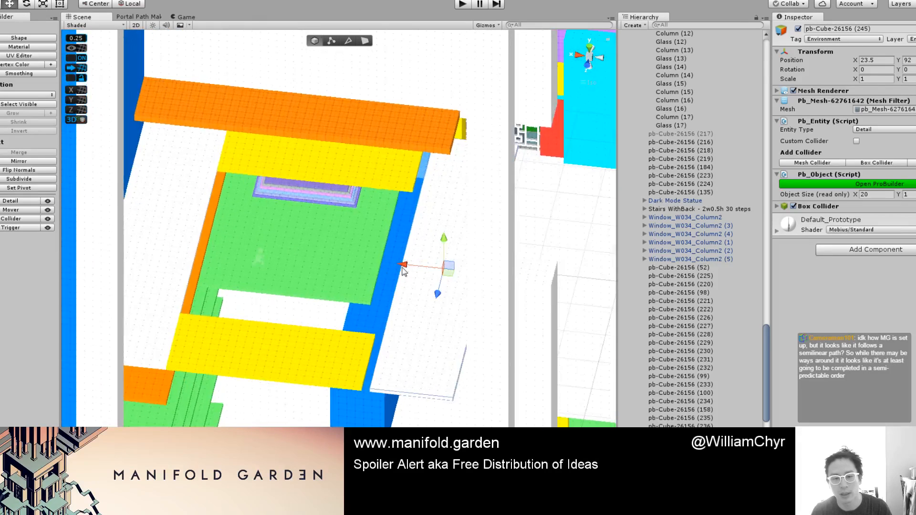
middle_click_drag(209, 312, 315, 359)
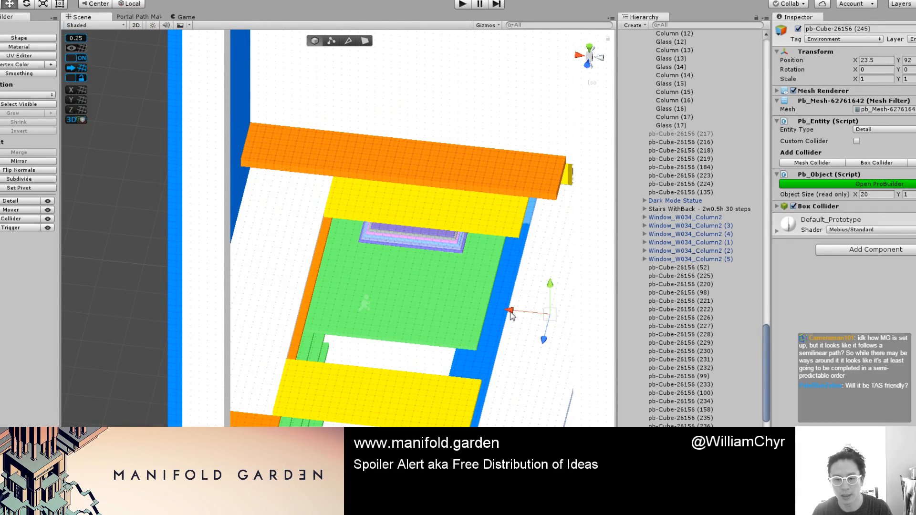
left_click_drag(509, 313, 500, 312)
Step: Examine the walkway frame in game shading from above and below, in perspective and isometric projection, and check the Game view
left_click(591, 57)
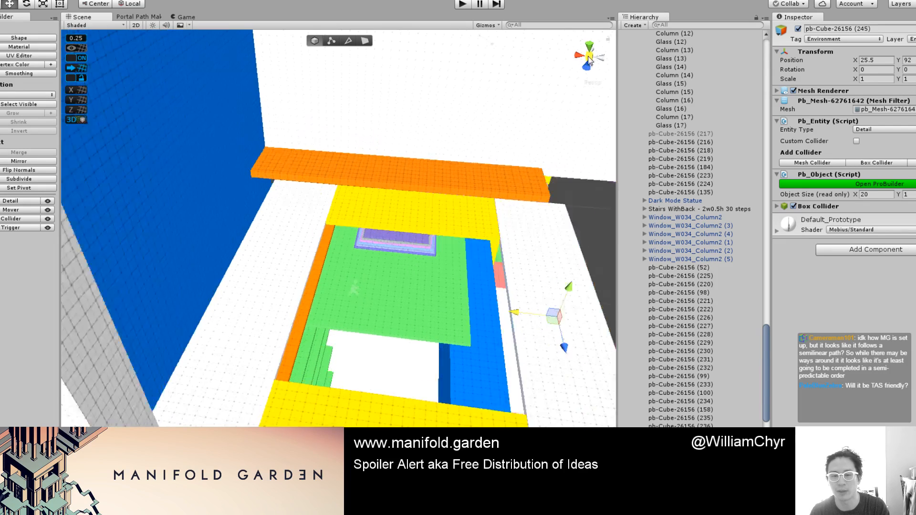
left_click(399, 345)
scroll(399, 352, "down", 3)
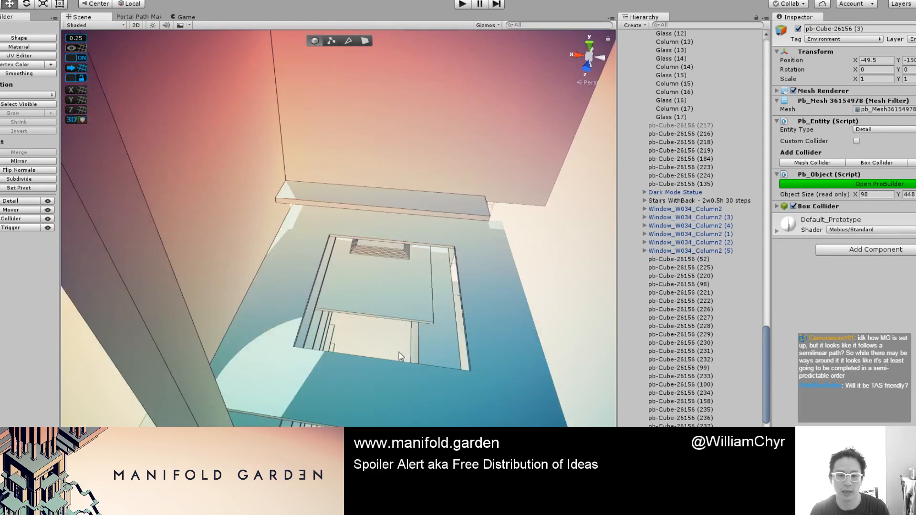
left_click_drag(399, 352, 374, 356, "alt")
scroll(374, 356, "up", 3)
middle_click_drag(374, 356, 404, 365)
left_click_drag(405, 366, 412, 237, "alt")
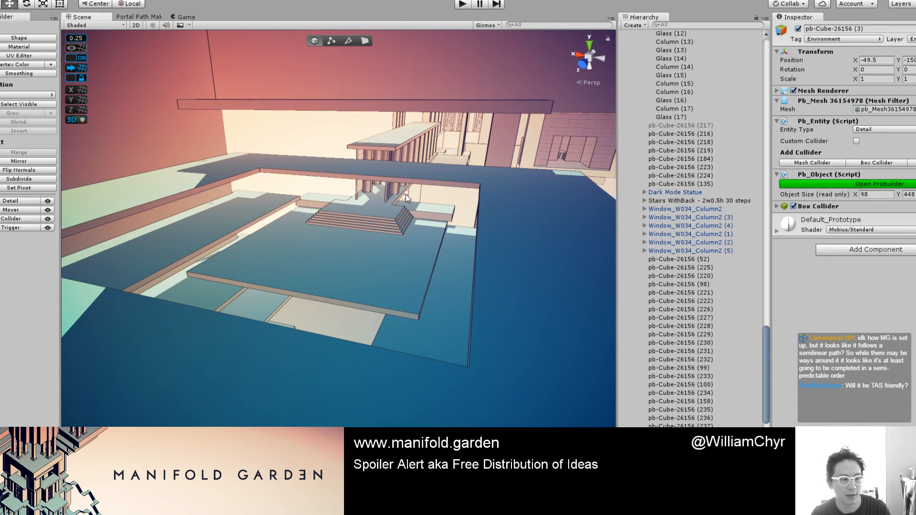
left_click_drag(525, 143, 488, 280, "alt")
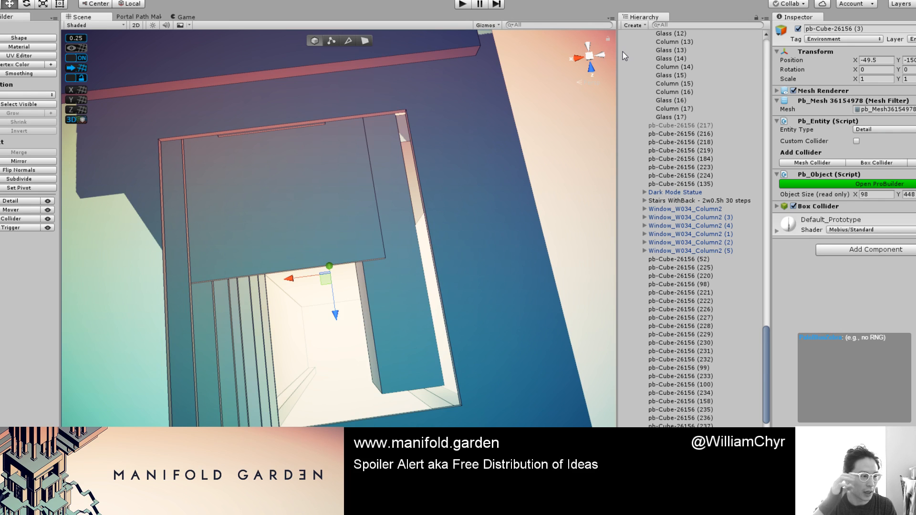
left_click(587, 62)
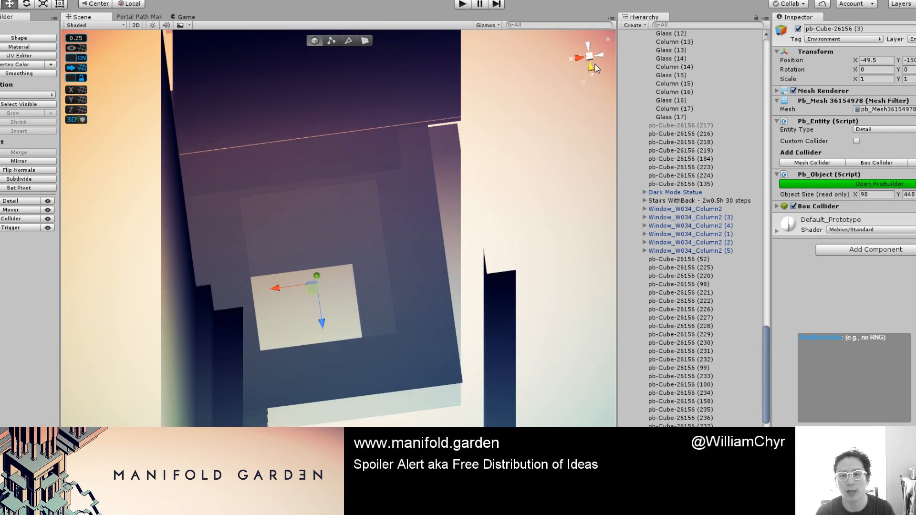
left_click(591, 57)
left_click_drag(444, 270, 291, 205, "alt")
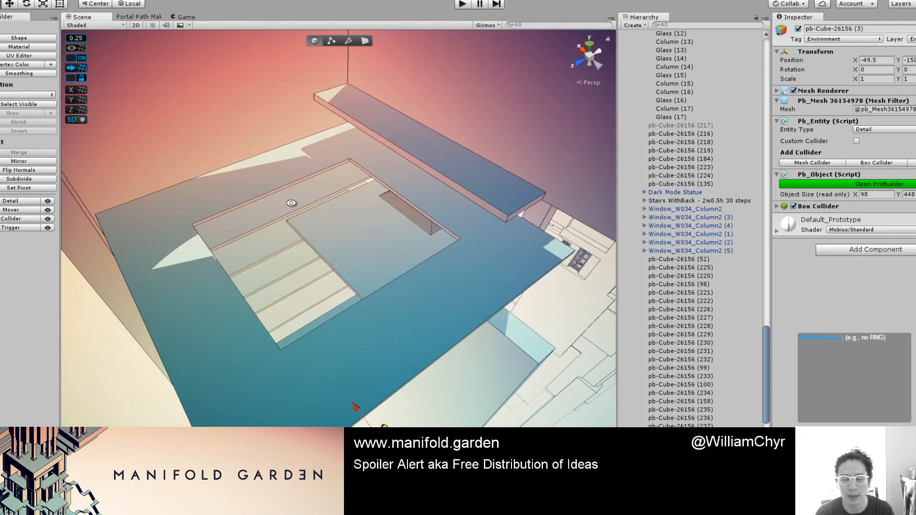
left_click_drag(391, 303, 386, 204, "alt")
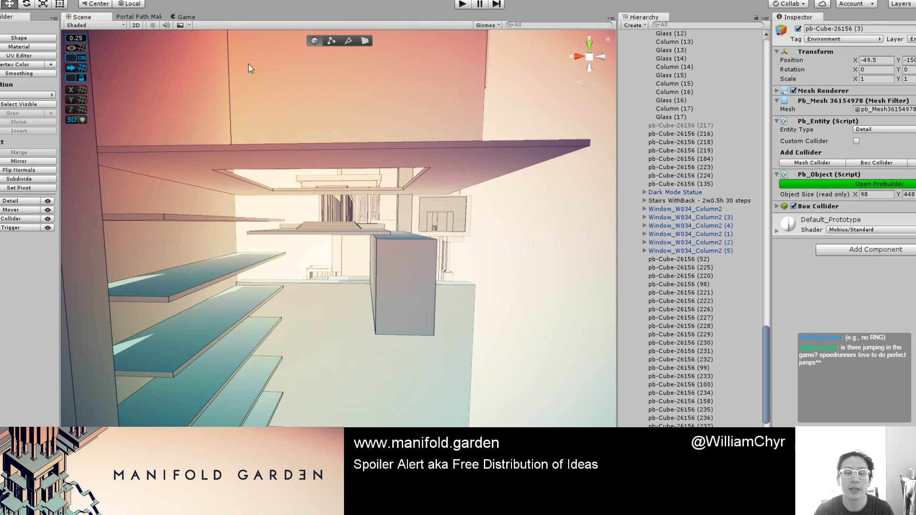
left_click(158, 17)
left_click(178, 19)
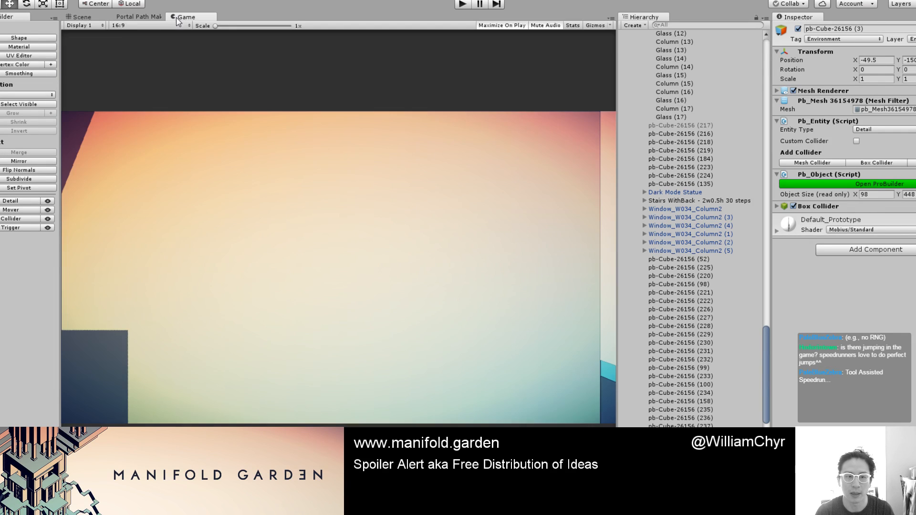
left_click(84, 18)
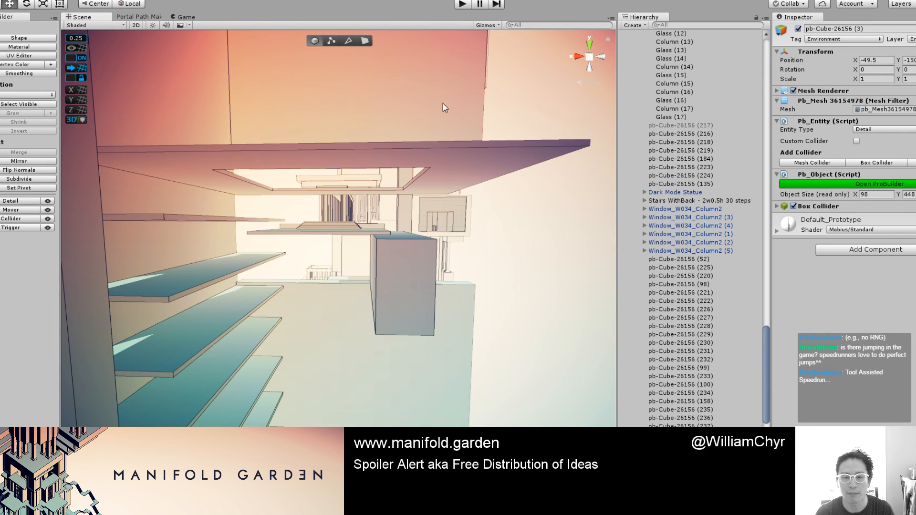
left_click(588, 59)
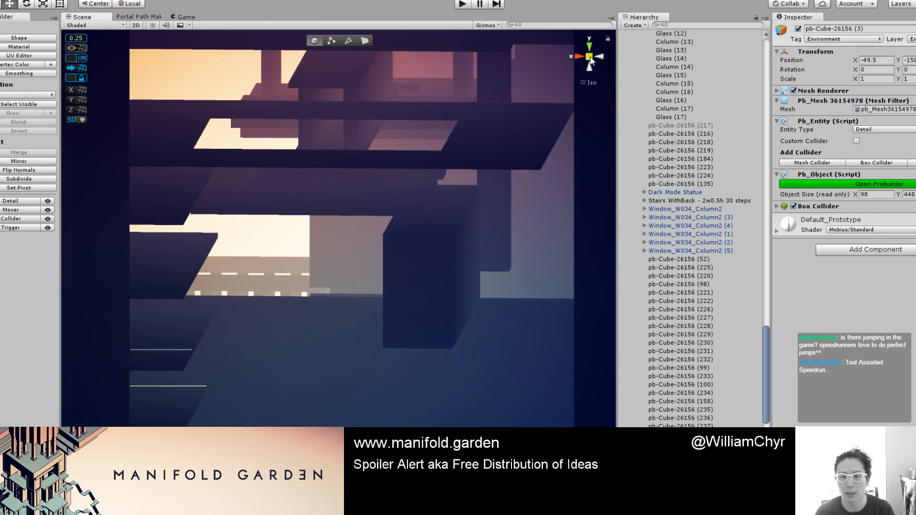
left_click(591, 61)
Step: Restore the colour-coded shading and move the tall blue block beneath the walkway along the X axis to position 10.5
key("ctrl+e")
left_click(434, 281)
scroll(433, 282, "down", 3)
left_click_drag(431, 281, 439, 289, "alt")
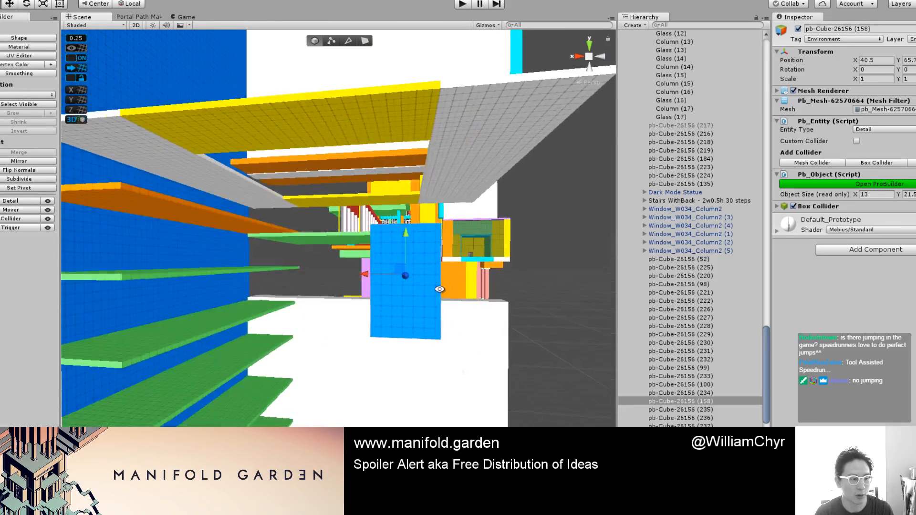
middle_click_drag(463, 303, 384, 292)
scroll(385, 291, "up", 2)
left_click_drag(303, 267, 428, 268)
scroll(364, 248, "down", 4)
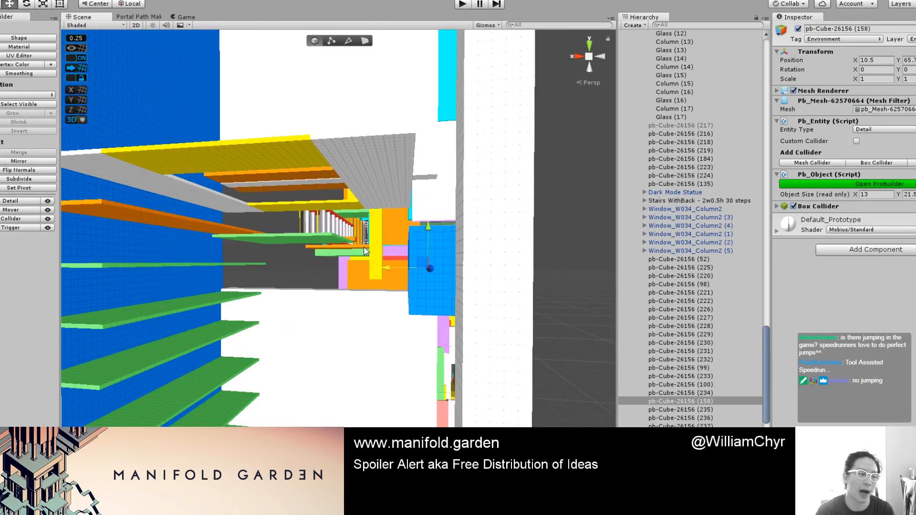
scroll(365, 250, "down", 3)
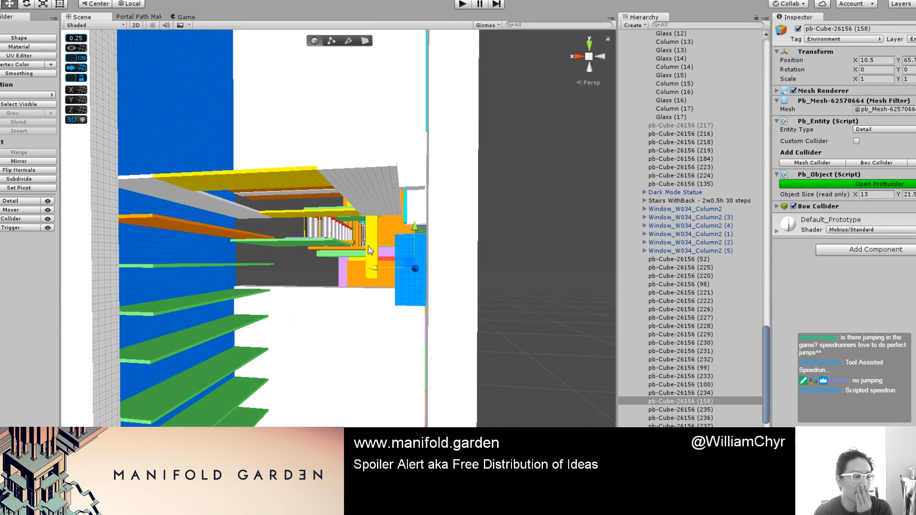
Step: Narrow the white platform beside the blue wall to an X size of 16 from its inner long face
left_click_drag(372, 242, 287, 219, "alt")
scroll(374, 282, "up", 3)
left_click(305, 229)
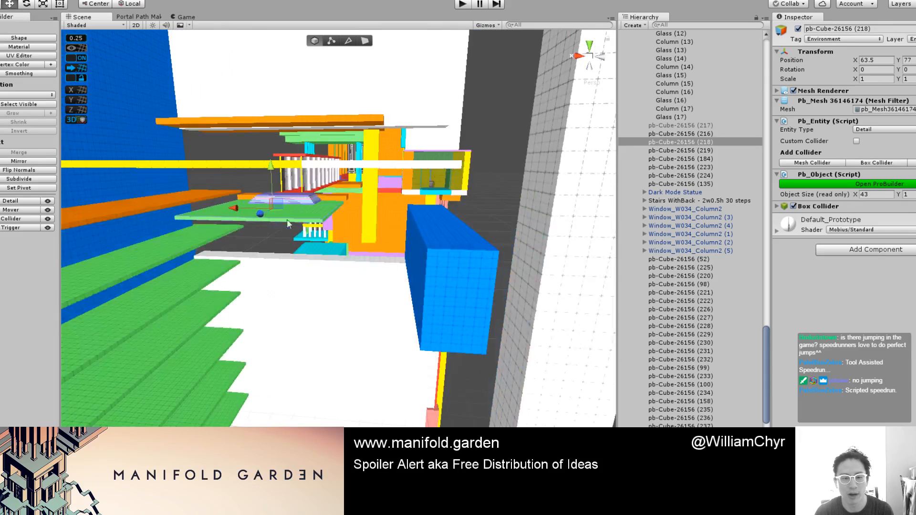
left_click_drag(386, 212, 275, 269, "alt")
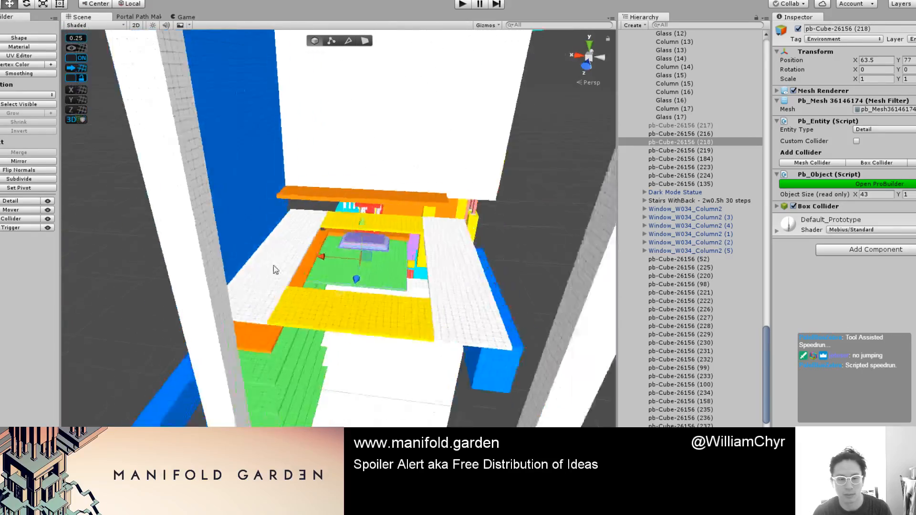
scroll(276, 270, "down", 4)
left_click(291, 266)
scroll(292, 262, "up", 5)
left_click(285, 256)
scroll(285, 257, "up", 3)
middle_click_drag(285, 260, 405, 290)
scroll(405, 290, "up", 2)
left_click_drag(405, 290, 371, 308, "alt")
key("g")
left_click(370, 328)
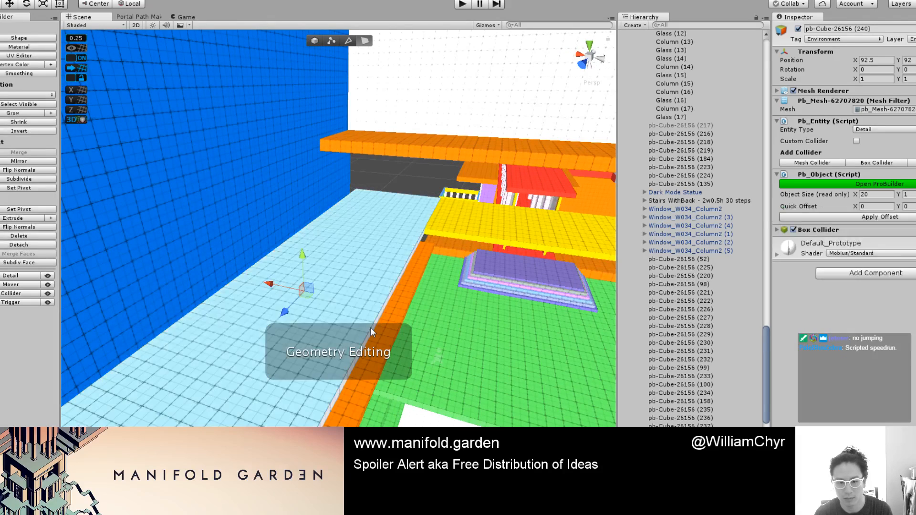
left_click(371, 331)
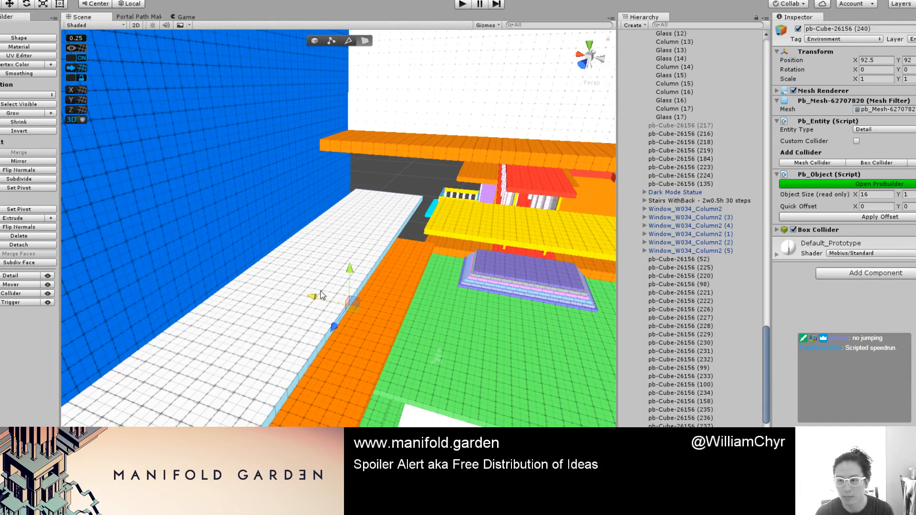
Step: Return to object editing and move the narrowed white platform to X position 88.5 so it meets the yellow platforms
key("g")
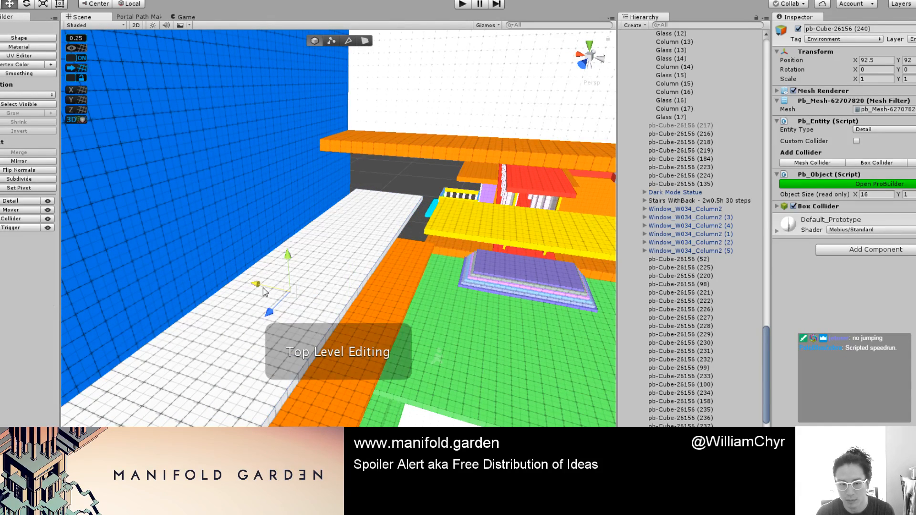
left_click_drag(263, 289, 283, 309)
scroll(368, 318, "down", 2)
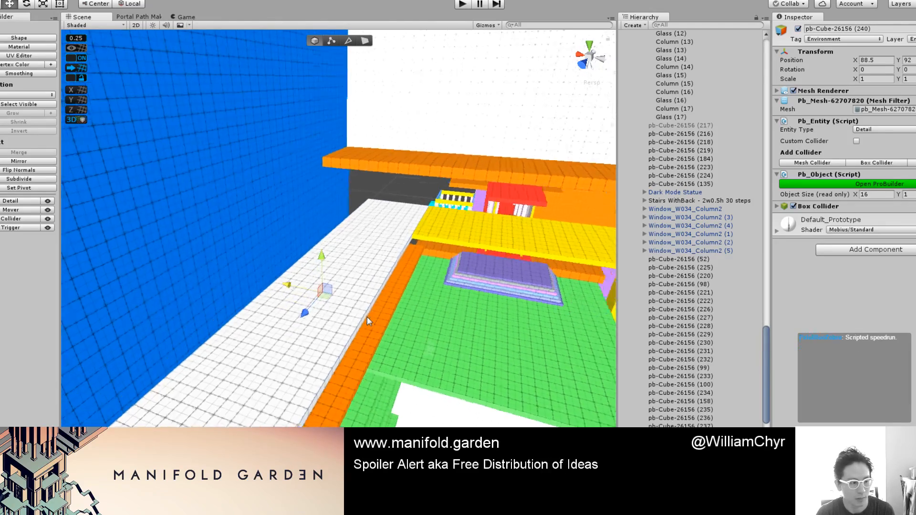
Step: Reduce the depth of the far yellow platform from its front long face
scroll(368, 318, "down", 2)
left_click_drag(403, 323, 482, 308, "alt")
middle_click_drag(482, 308, 286, 288)
scroll(272, 336, "up", 2)
scroll(272, 337, "down", 3)
left_click_drag(286, 288, 304, 262, "alt")
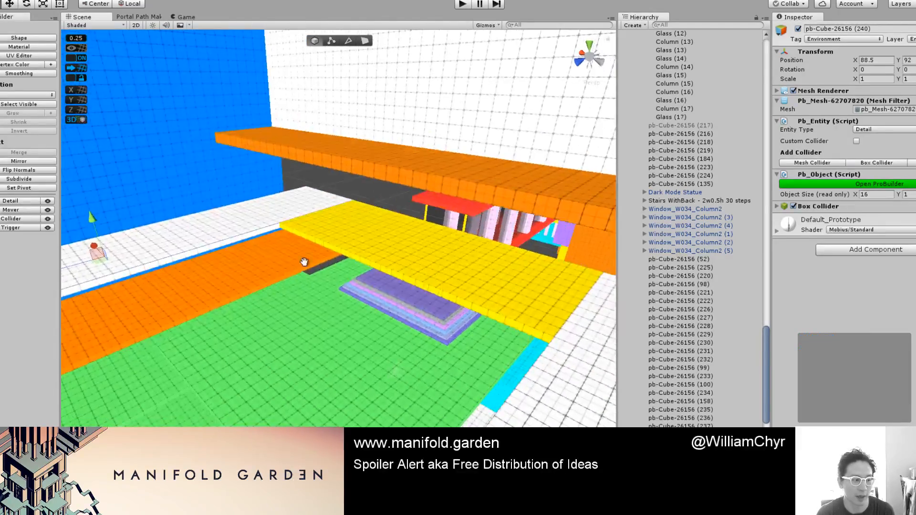
middle_click_drag(304, 262, 266, 299)
scroll(266, 299, "up", 3)
left_click_drag(266, 299, 296, 290, "alt")
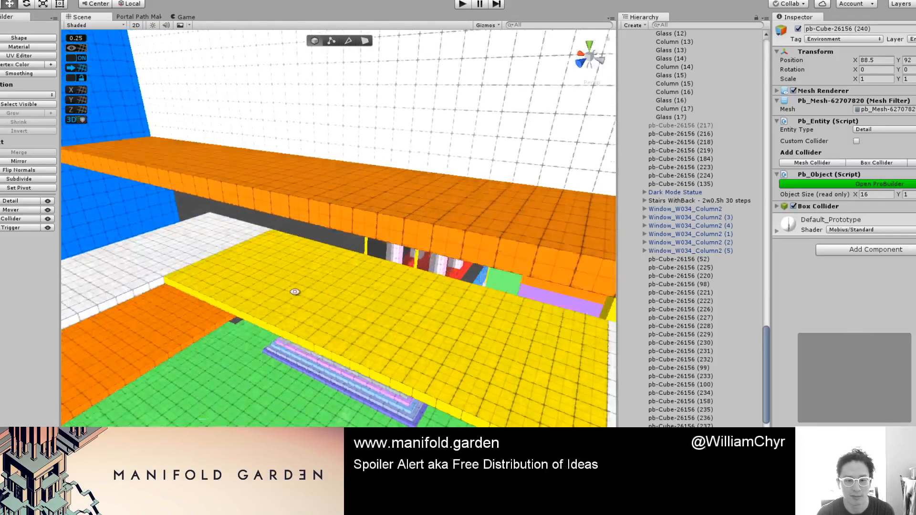
key("g")
left_click(252, 319)
left_click_drag(280, 374, 351, 332)
middle_click_drag(365, 314, 257, 331)
scroll(380, 333, "down", 3)
key("g")
Step: Move the white platform opposite the blue wall to X position 19.5, and select the white platform beside the wall
left_click(376, 339)
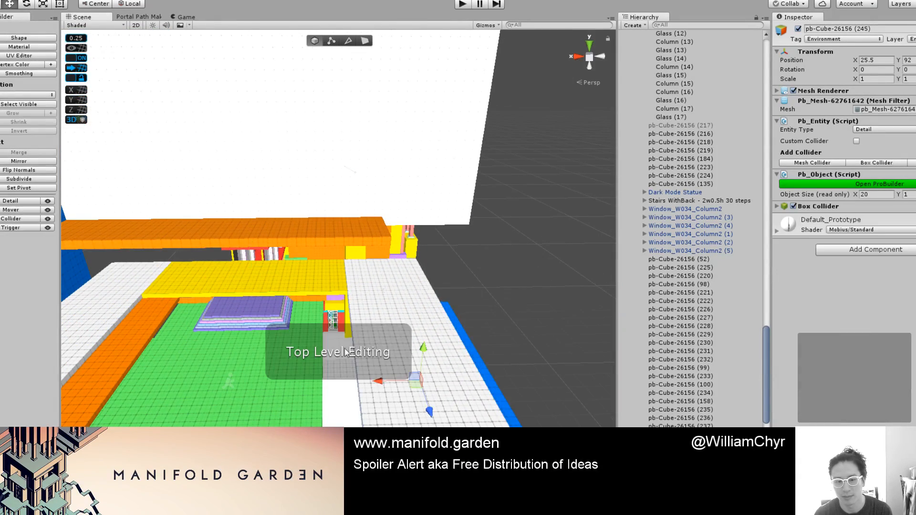
left_click_drag(378, 382, 414, 382)
left_click_drag(338, 370, 245, 350, "alt")
middle_click_drag(245, 350, 218, 314)
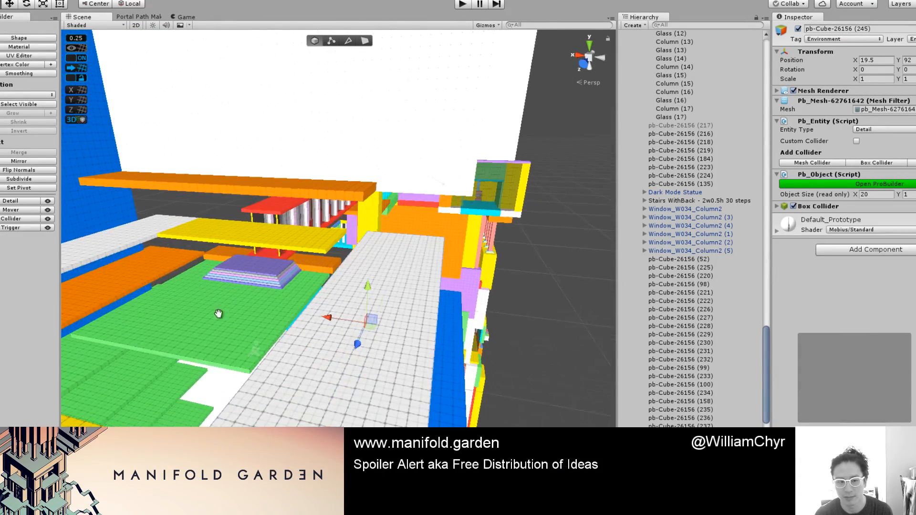
left_click(98, 241)
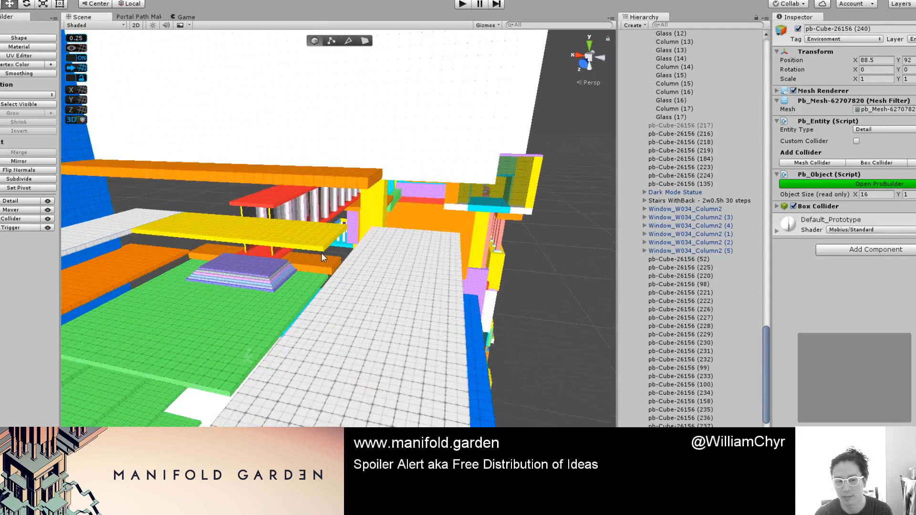
middle_click_drag(321, 253, 224, 272)
left_click_drag(223, 273, 382, 291, "alt")
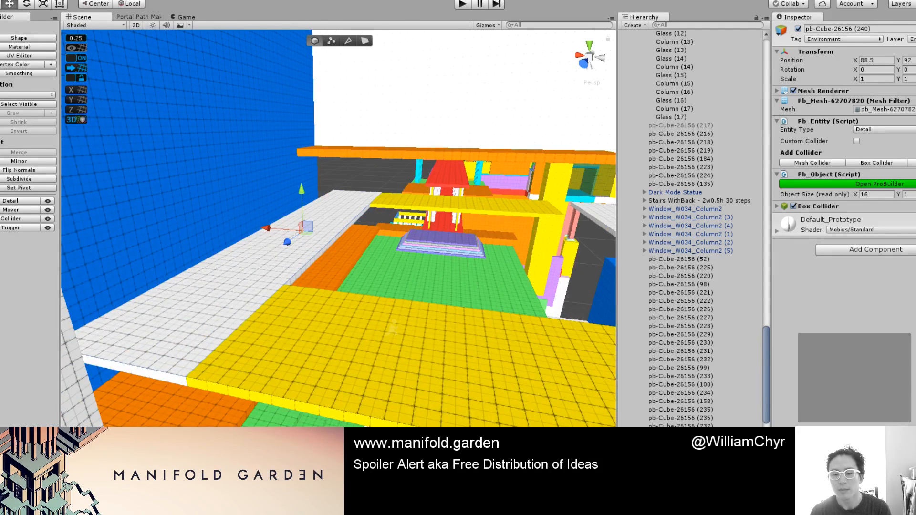
Step: Switch to the web browser, calculate 16 * 8 and 16 * 6 with Google, and return to Unity
key("alt+Tab")
key("ctrl+f")
type("f")
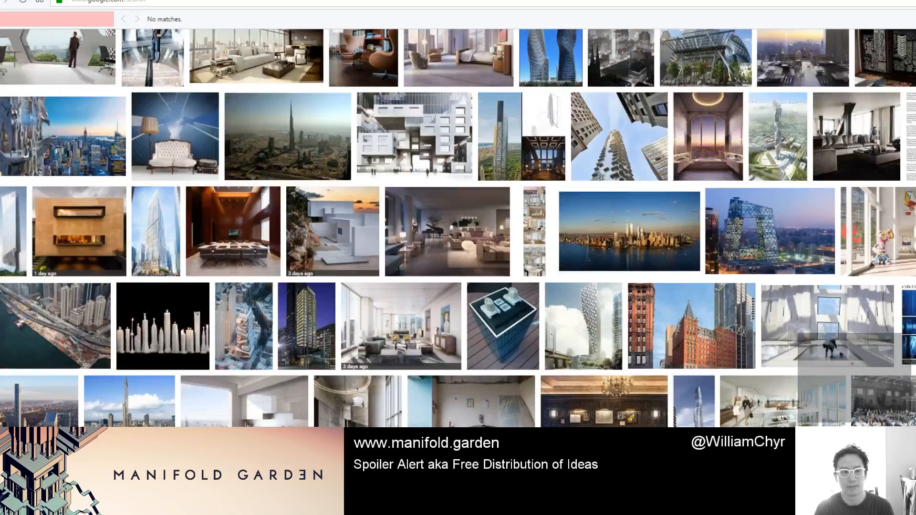
key("ctrl+t")
type("16")
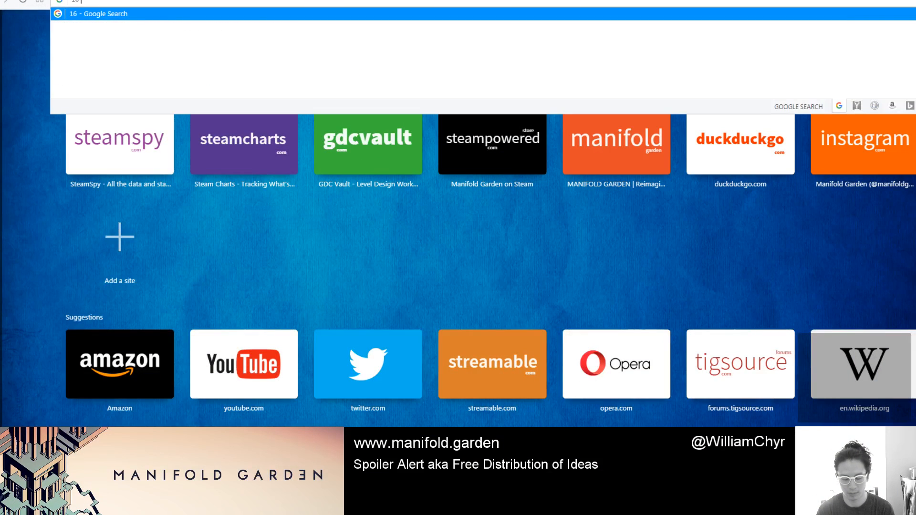
type(" * 8")
key("Return")
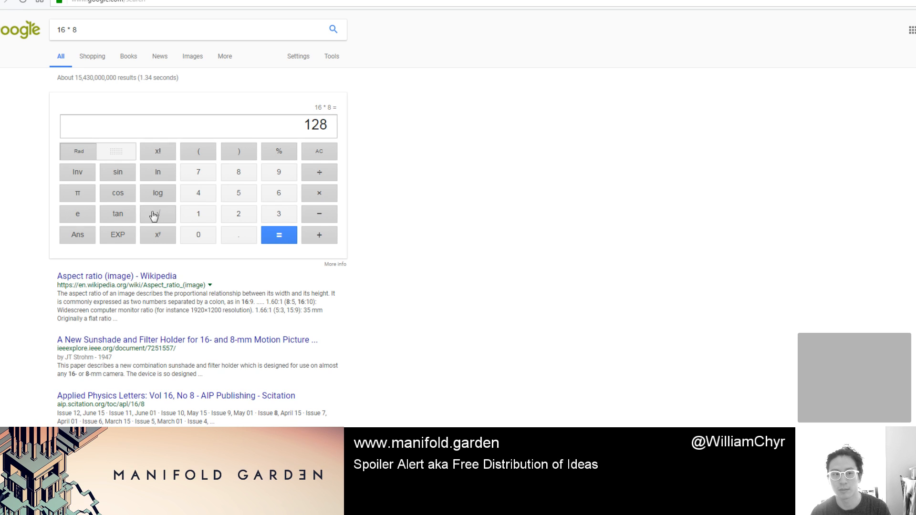
double_click(74, 30)
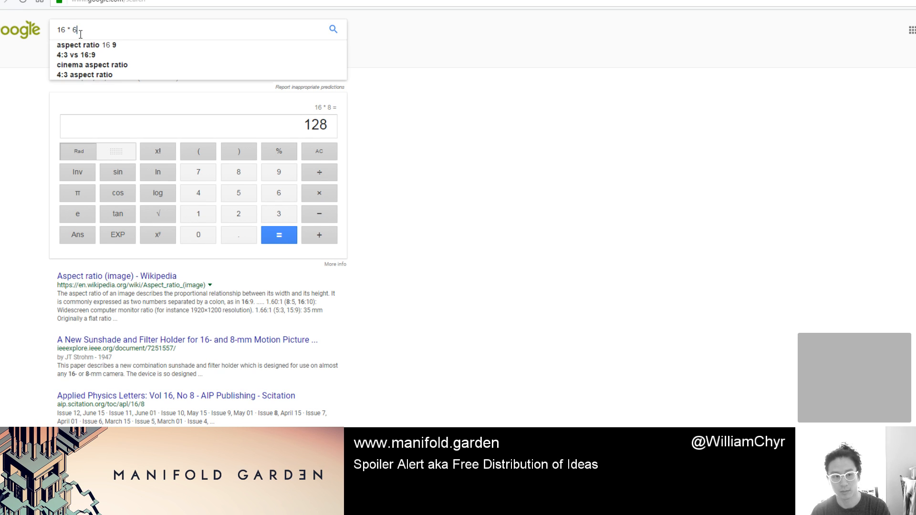
type("6")
key("Return")
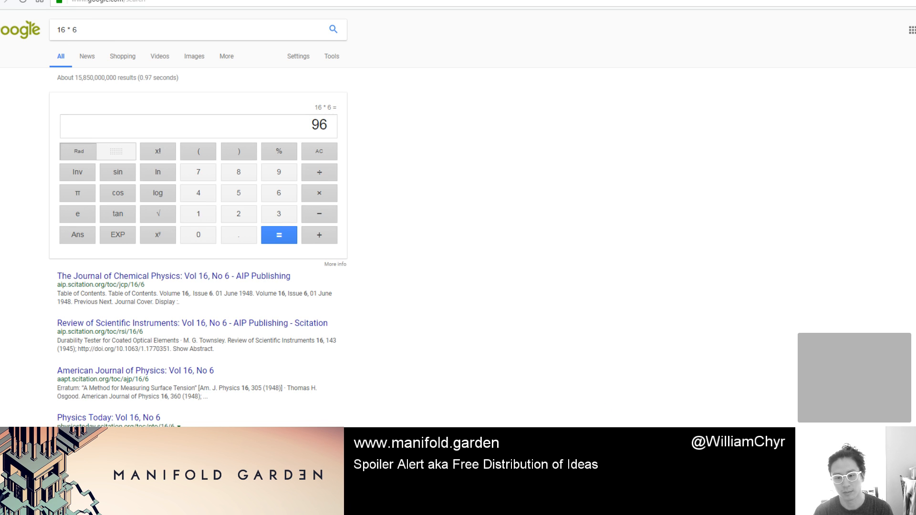
key("alt+Tab")
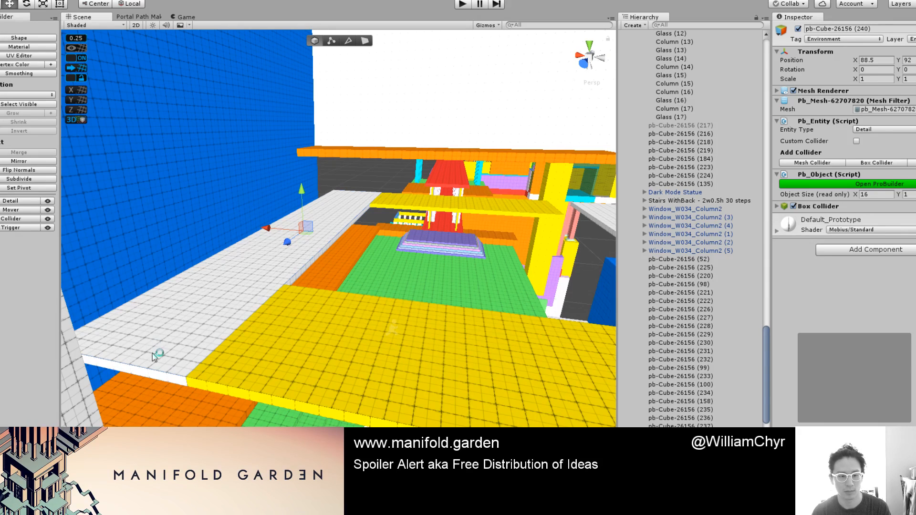
Step: Close the Game Capture HD window and lengthen the white platform beside the blue wall from its near end face
key("g")
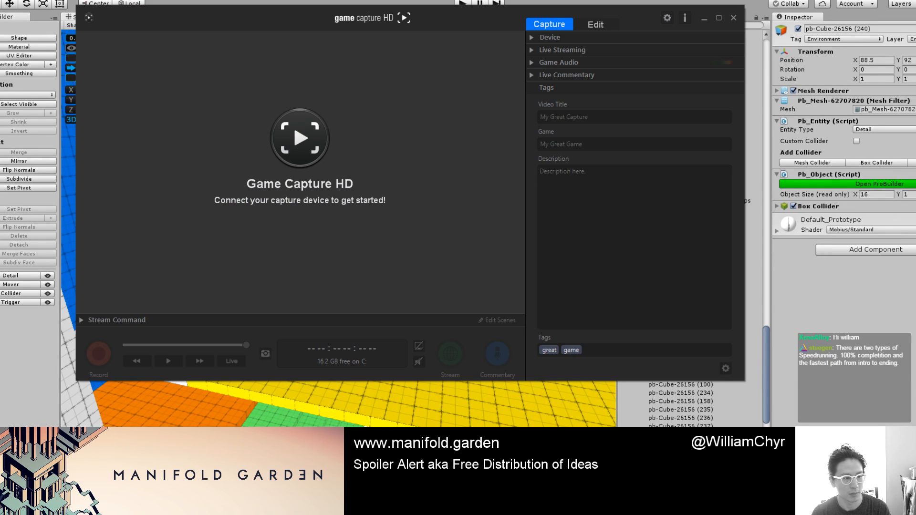
left_click(732, 18)
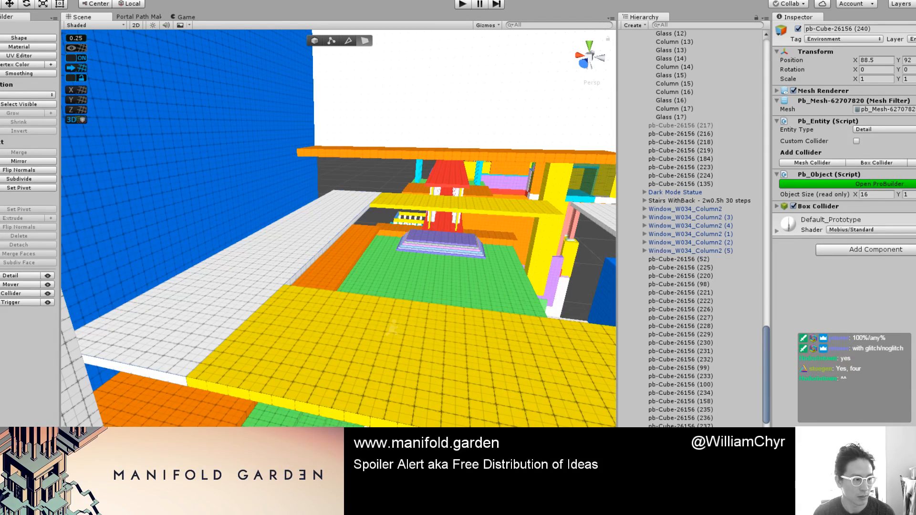
left_click(245, 303)
scroll(286, 292, "down", 5)
key("g")
left_click_drag(288, 292, 316, 324, "alt")
scroll(366, 294, "up", 5)
scroll(377, 286, "up", 4)
scroll(378, 286, "down", 6)
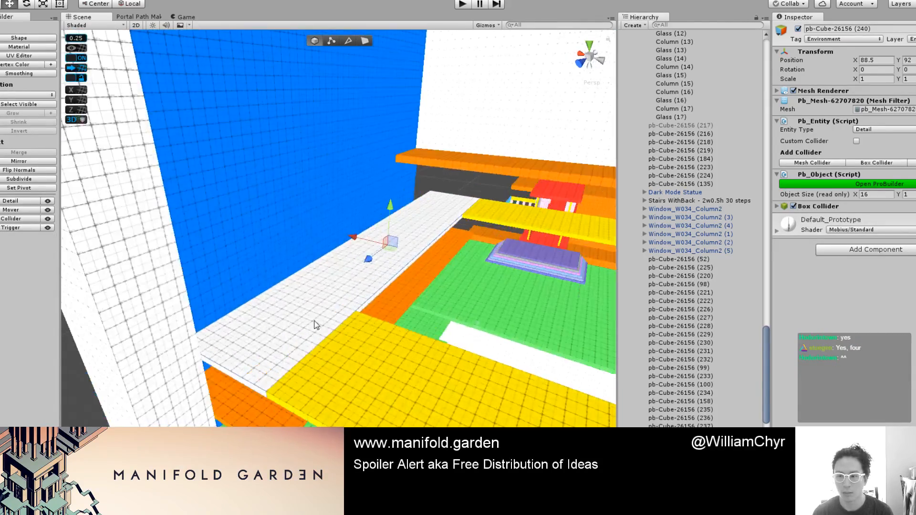
key("g")
left_click(239, 381)
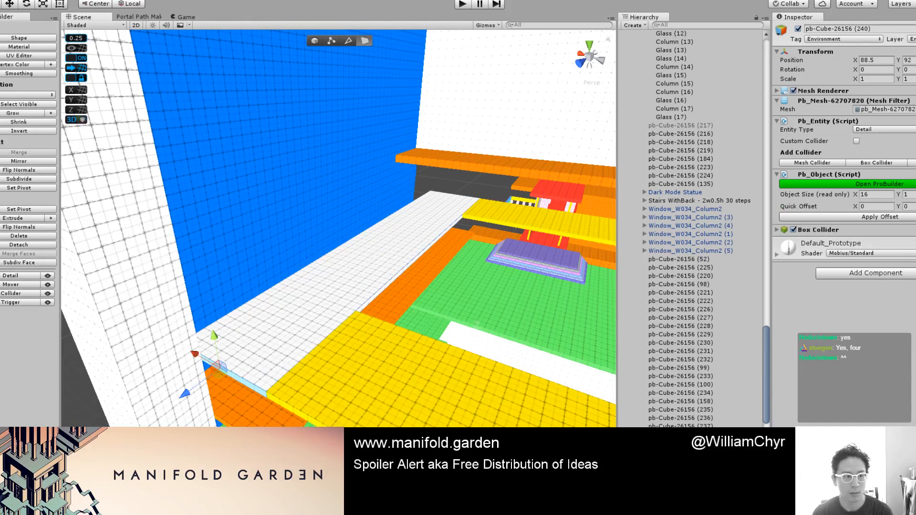
left_click_drag(185, 399, 175, 414)
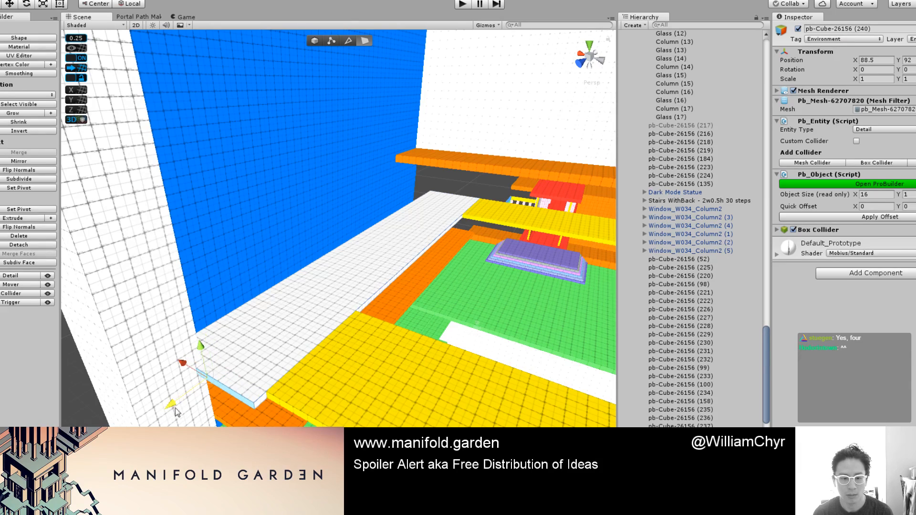
Step: Move the near yellow platform outward so it lines up with the near end of the white platform beside the blue wall
key("g")
left_click(293, 393)
left_click_drag(483, 469, 475, 481)
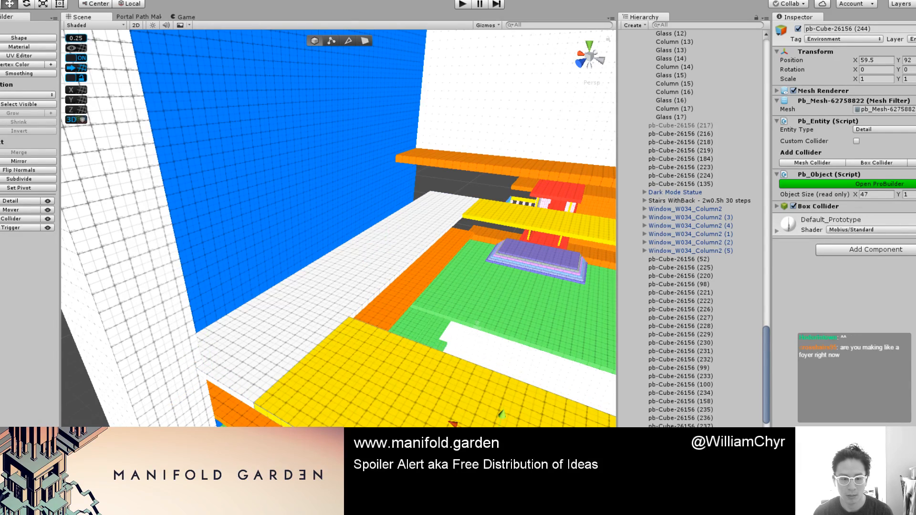
Step: Reduce the depth of the near yellow platform from its inner long face
scroll(425, 425, "down", 3)
scroll(404, 409, "down", 3)
scroll(390, 366, "up", 3)
left_click_drag(391, 366, 227, 378, "alt")
scroll(156, 334, "up", 3)
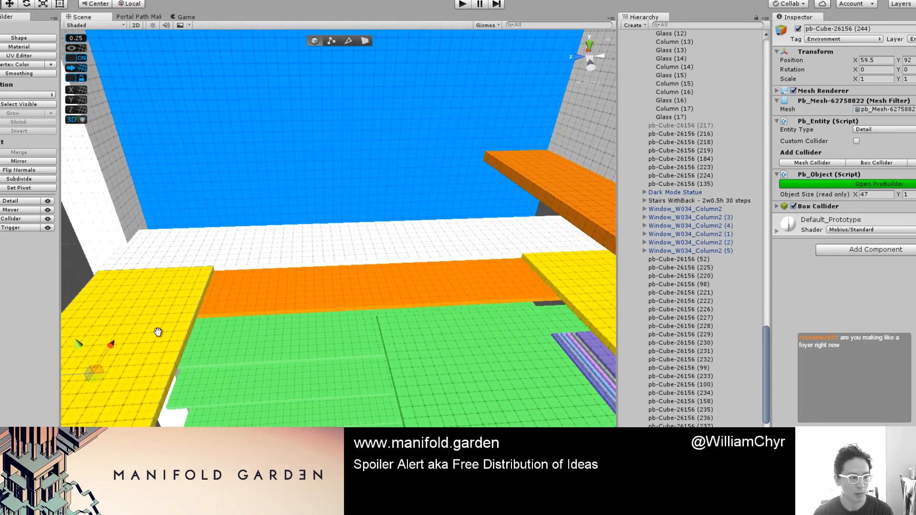
middle_click_drag(158, 333, 213, 329)
scroll(214, 329, "up", 1)
left_click_drag(214, 329, 202, 329, "alt")
key("g")
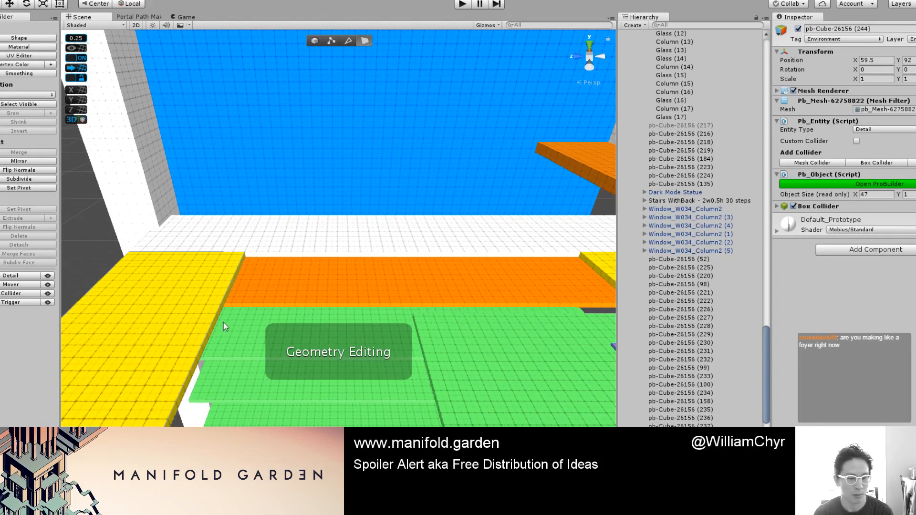
left_click(215, 328)
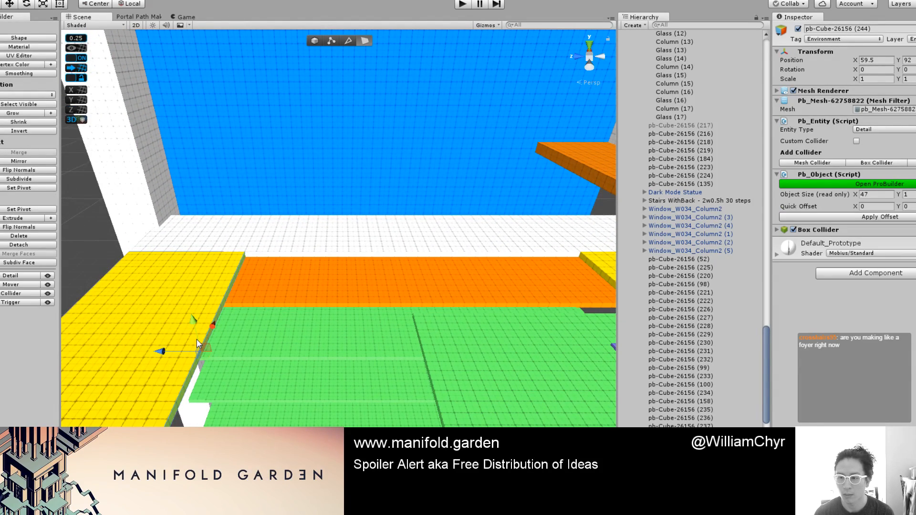
left_click_drag(197, 340, 135, 349)
scroll(269, 308, "down", 5)
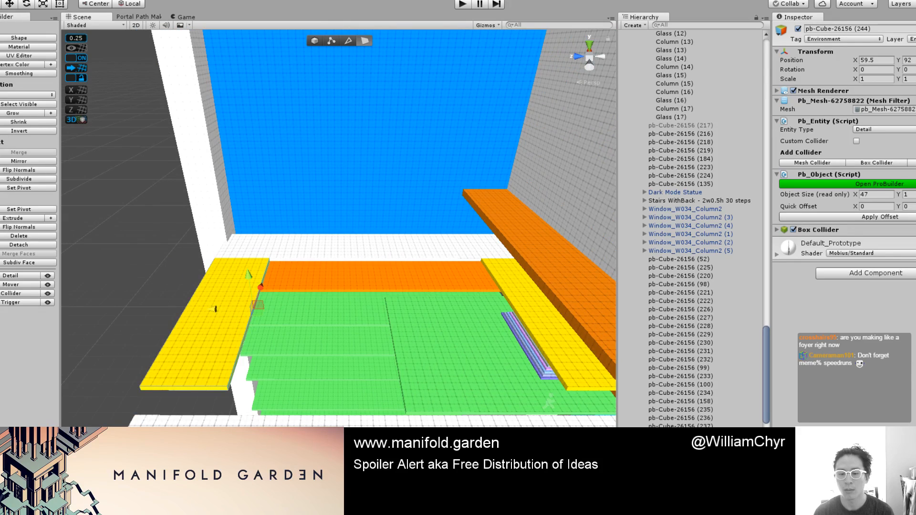
Step: Switch to the web browser, calculate 16 * 4 with Google, and return to Unity
key("alt+Tab")
left_click_drag(73, 31, 105, 33)
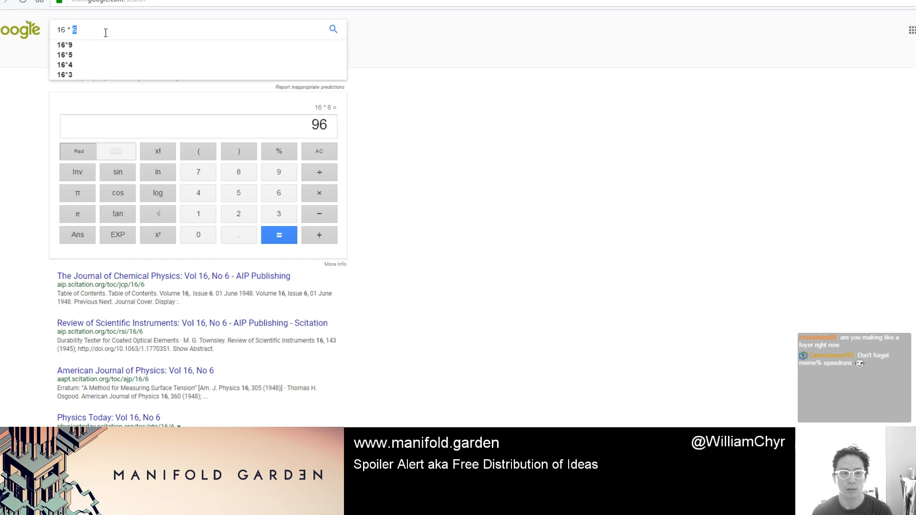
type("4")
key("Return")
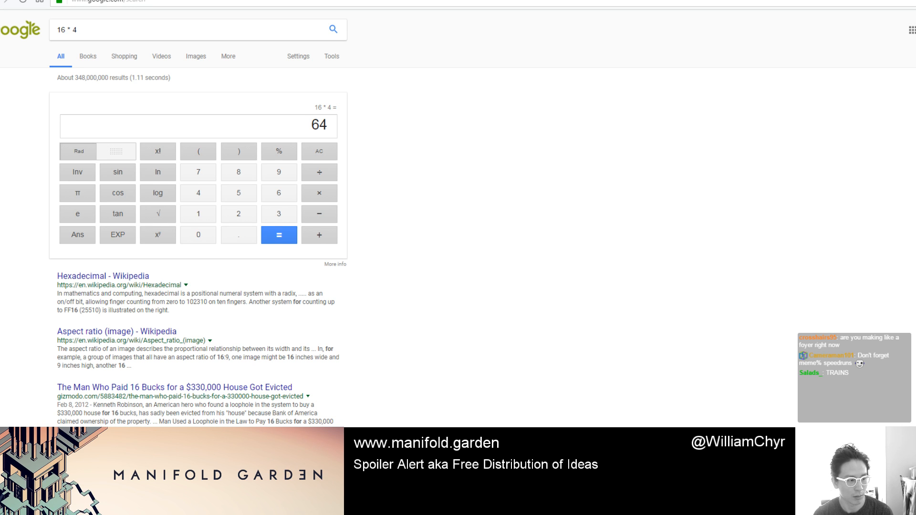
key("alt+Tab")
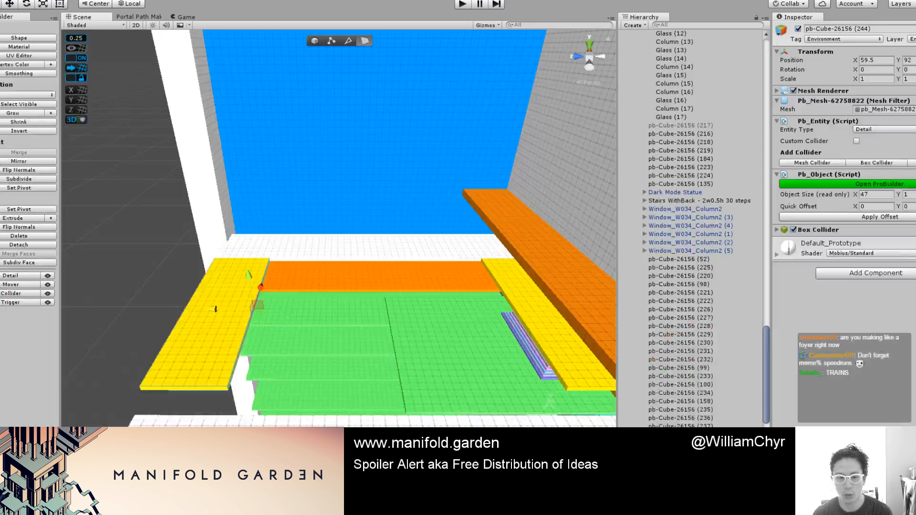
Step: Extend the near yellow platform from its end face away from the blue wall to an X size of 64
scroll(296, 352, "down", 5)
left_click_drag(204, 364, 405, 380, "alt")
scroll(405, 380, "up", 4)
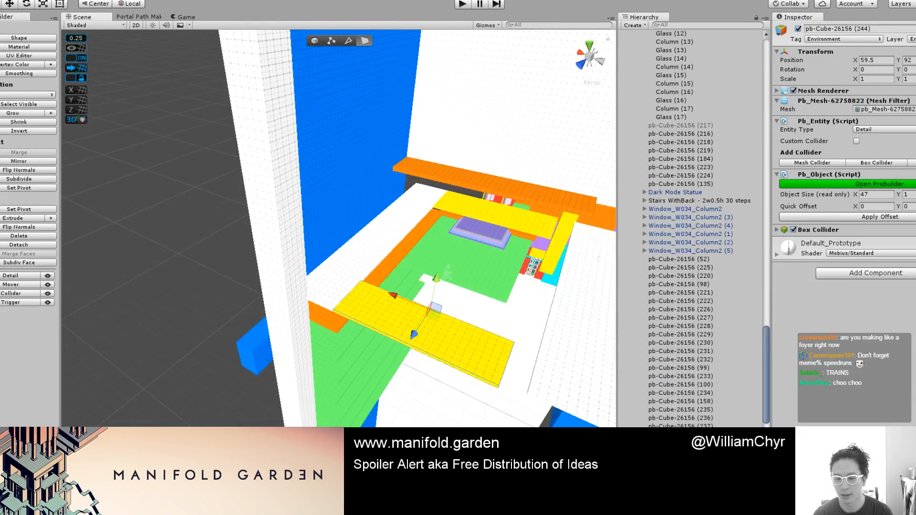
key("alt+Tab")
key("alt+Tab")
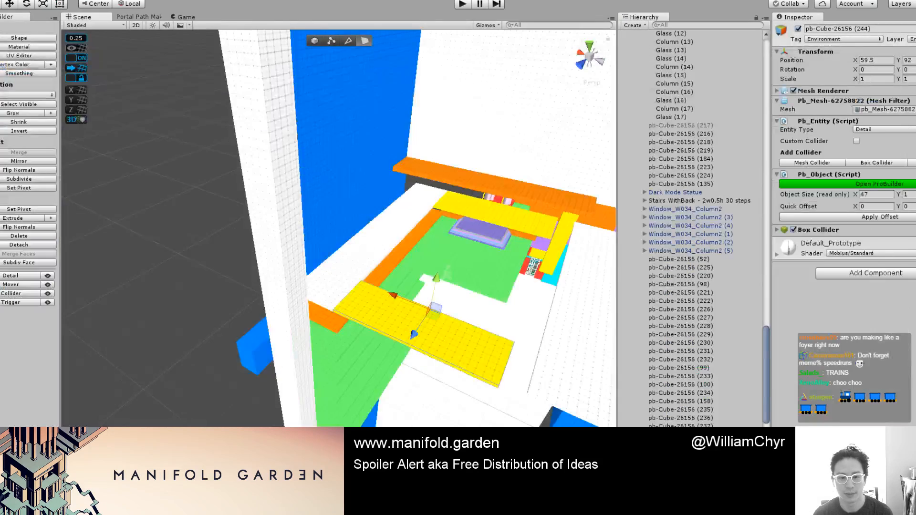
scroll(420, 329, "up", 4)
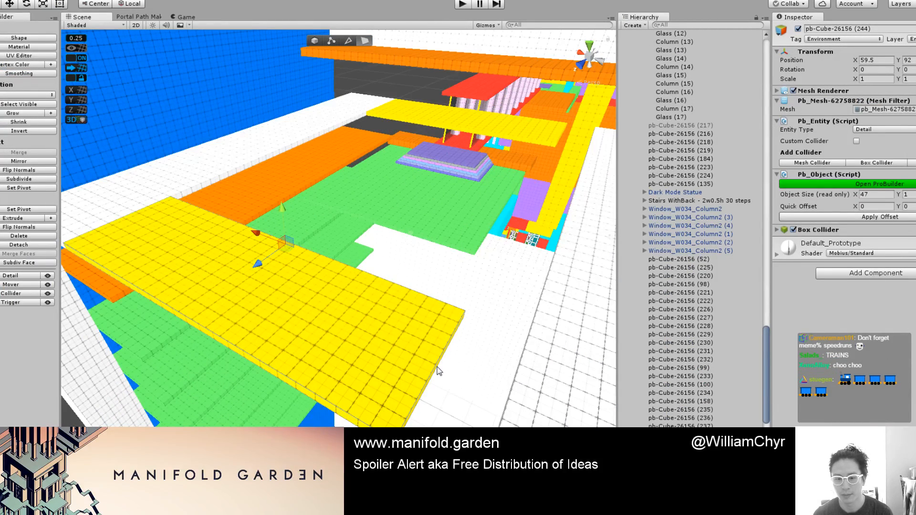
left_click(437, 370)
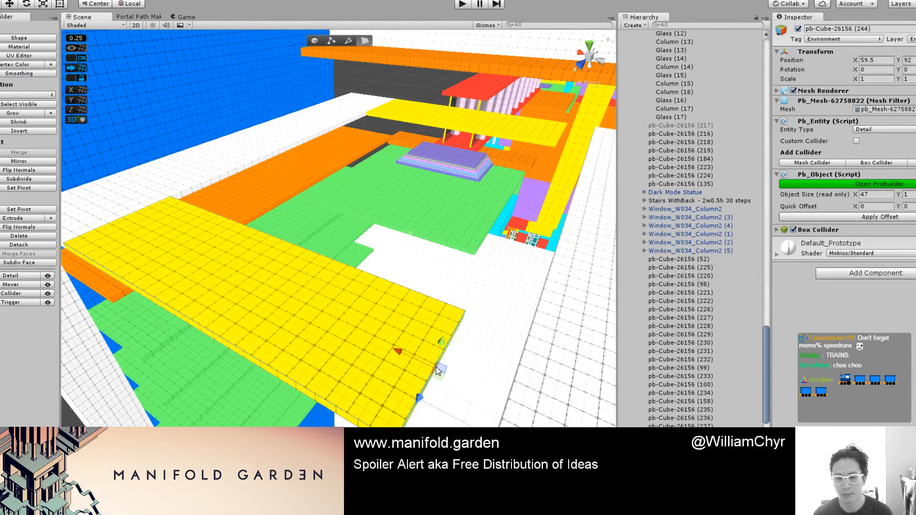
left_click_drag(438, 370, 525, 416)
scroll(513, 410, "down", 3)
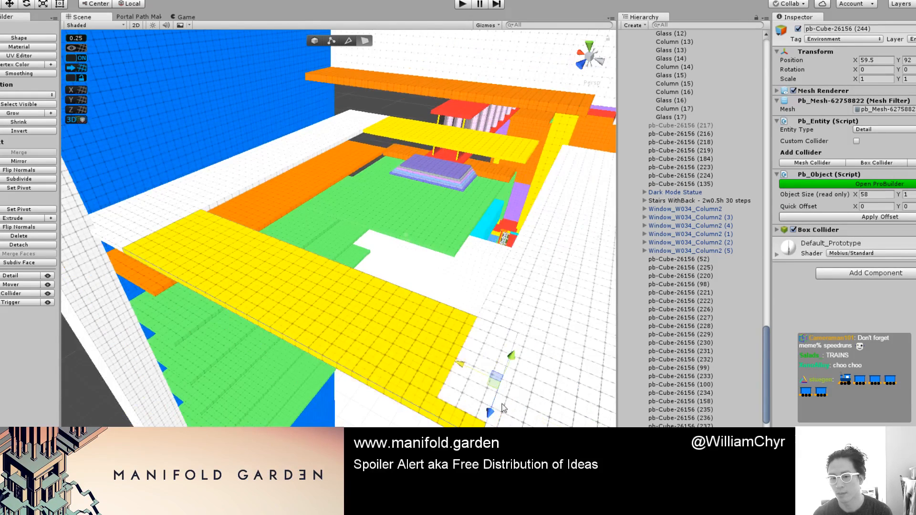
left_click_drag(470, 379, 512, 413)
key("Escape")
Step: Replace the white platform opposite the blue wall with a copy of the 16-wide white platform, placed at X position 8.5
scroll(490, 414, "down", 4)
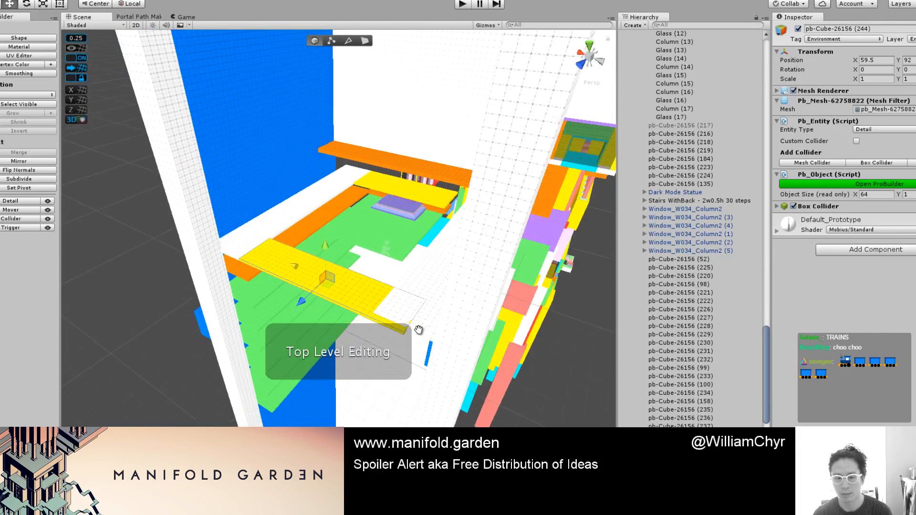
scroll(429, 328, "up", 2)
left_click(455, 332)
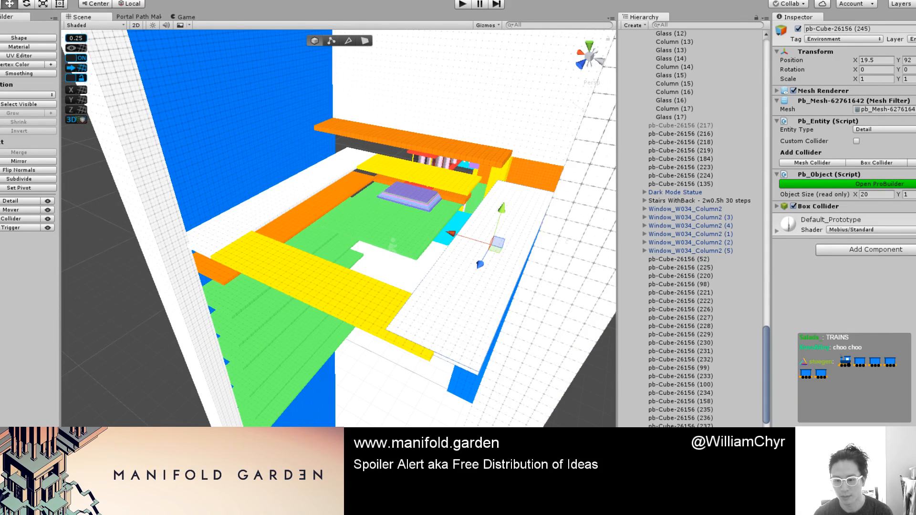
right_click(694, 294)
left_click(730, 350)
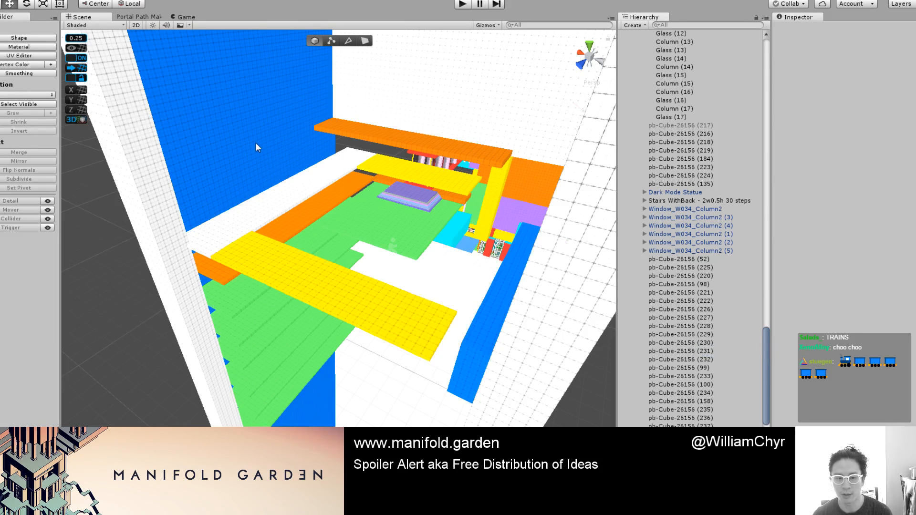
key("ctrl+z")
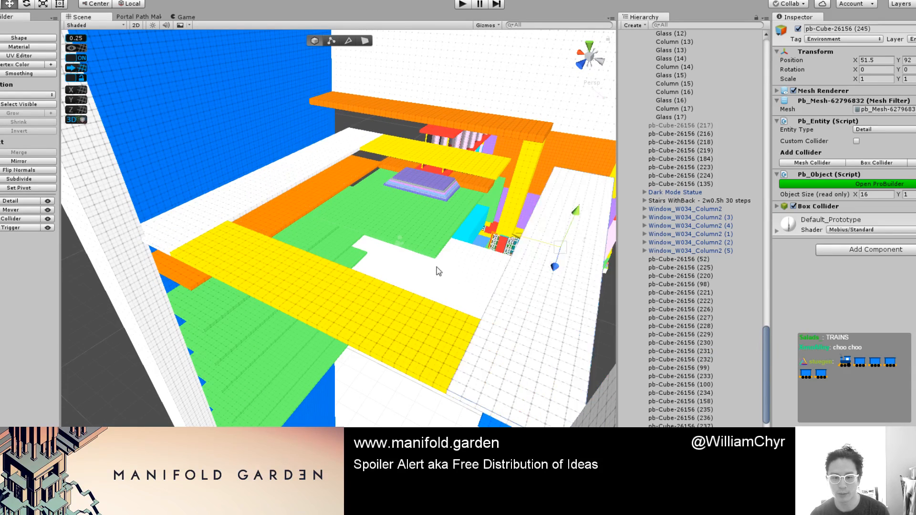
mouse_move(437, 267)
left_mouse_down()
mouse_move(453, 285)
mouse_move(443, 274)
left_mouse_up()
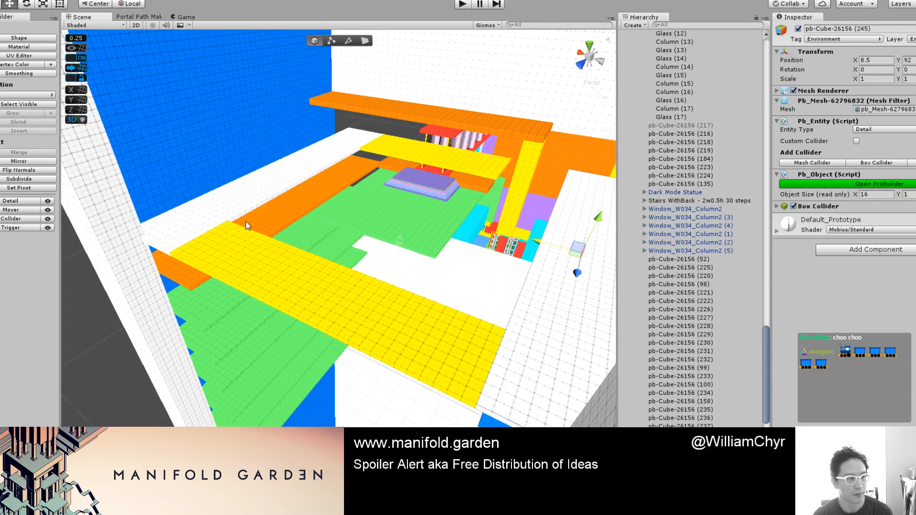
Step: Extend the far yellow platform from its end face away from the blue wall to an X size of 64
scroll(345, 216, "down", 6)
left_click_drag(344, 203, 370, 206, "alt")
scroll(384, 227, "up", 5)
middle_click_drag(371, 206, 275, 231)
scroll(275, 230, "up", 4)
scroll(274, 227, "up", 2)
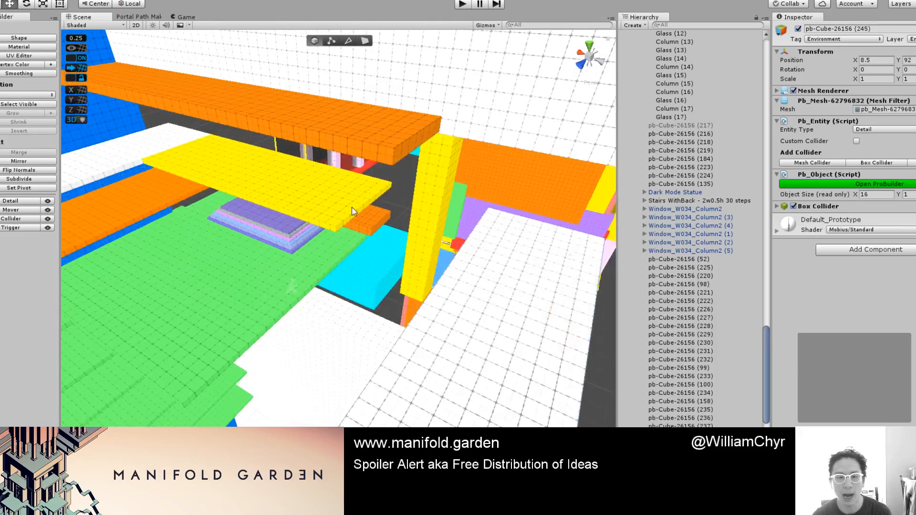
key("g")
left_click(359, 210)
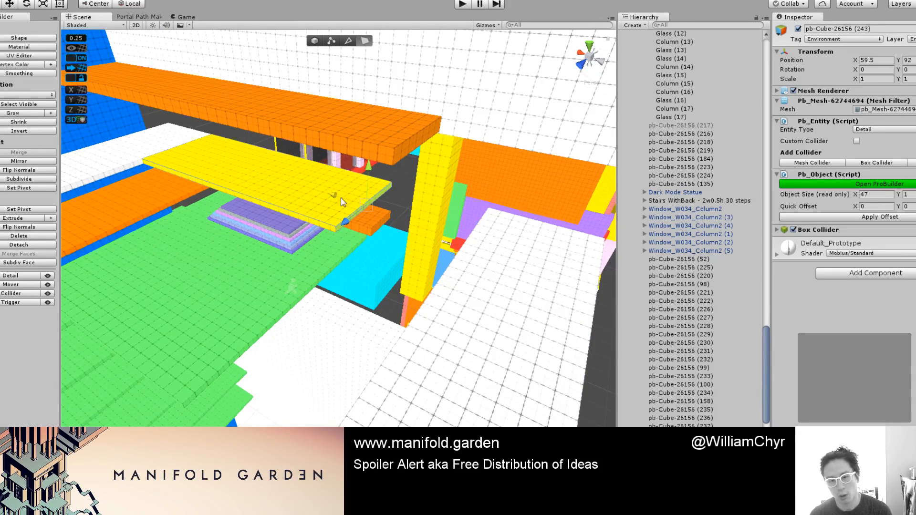
left_click_drag(343, 200, 253, 262, "shift")
key("g")
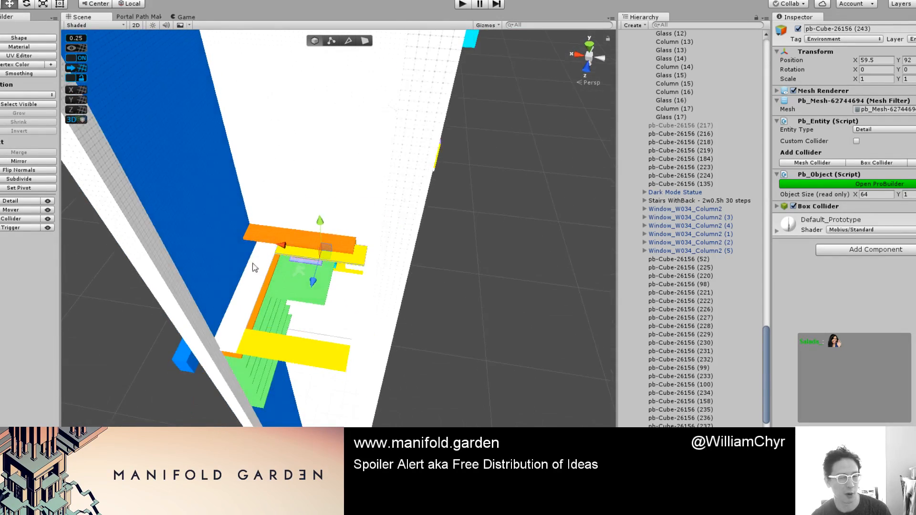
Step: Create an empty GameObject from the far yellow platform and move it out to the same hierarchy level as the platform
left_click(199, 260)
left_click_drag(184, 218, 191, 303, "alt")
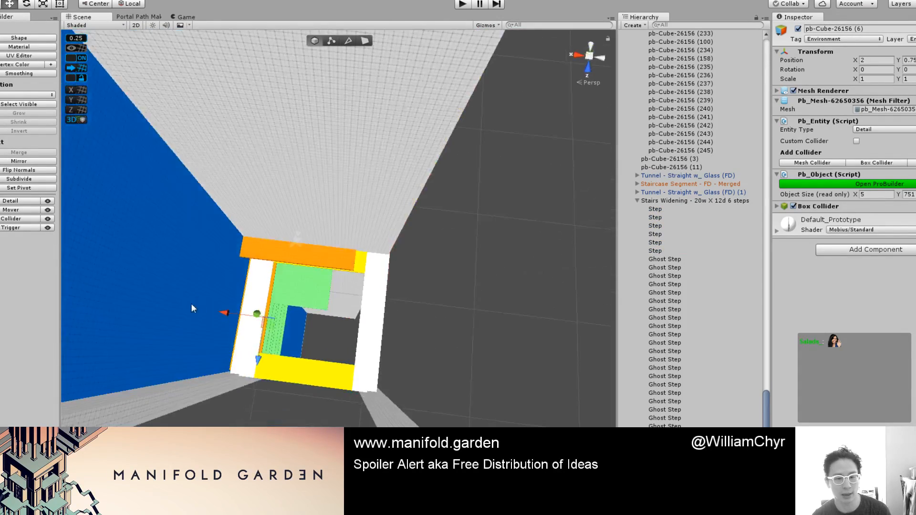
left_click_drag(263, 285, 285, 220, "alt")
left_click(399, 253)
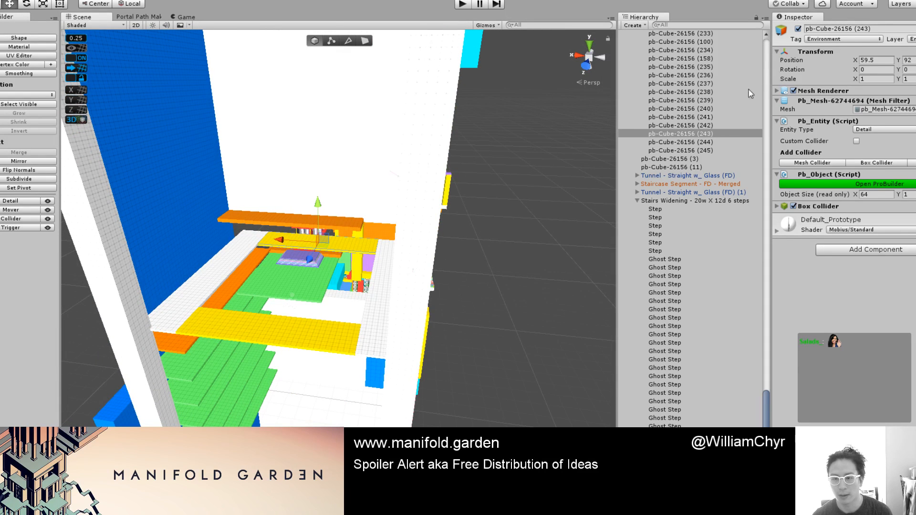
right_click(712, 133)
left_click(771, 233)
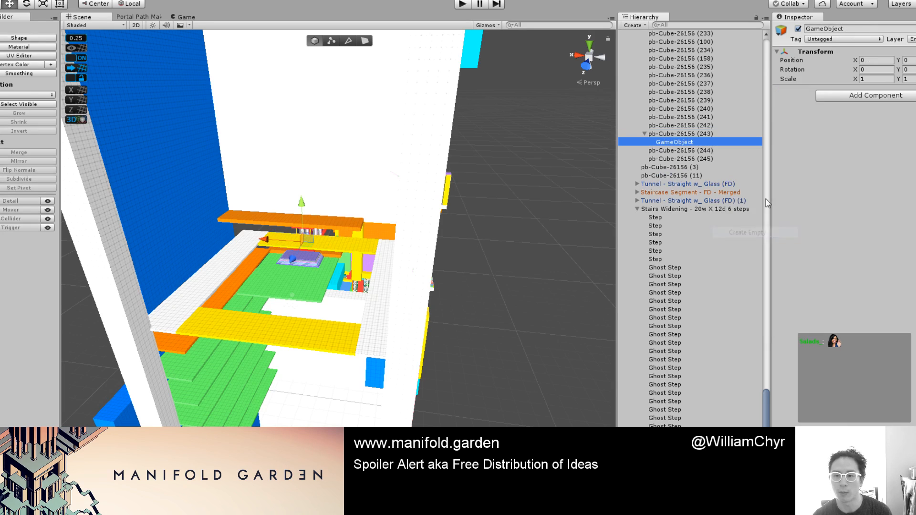
left_click_drag(677, 142, 671, 129)
Step: Parent the two white and two yellow platforms to the empty GameObject, and select that parent
left_click(672, 141)
scroll(219, 243, "up", 5)
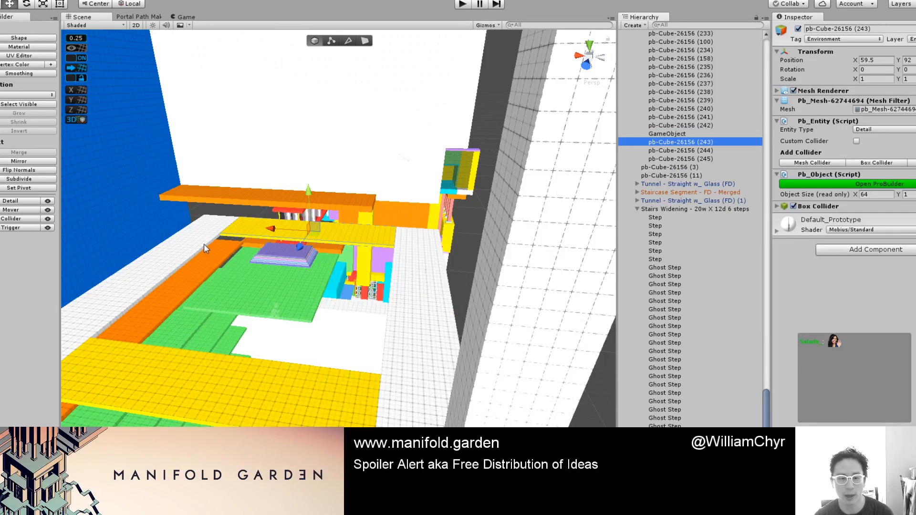
left_click(204, 244, "shift")
left_click(425, 291, "shift")
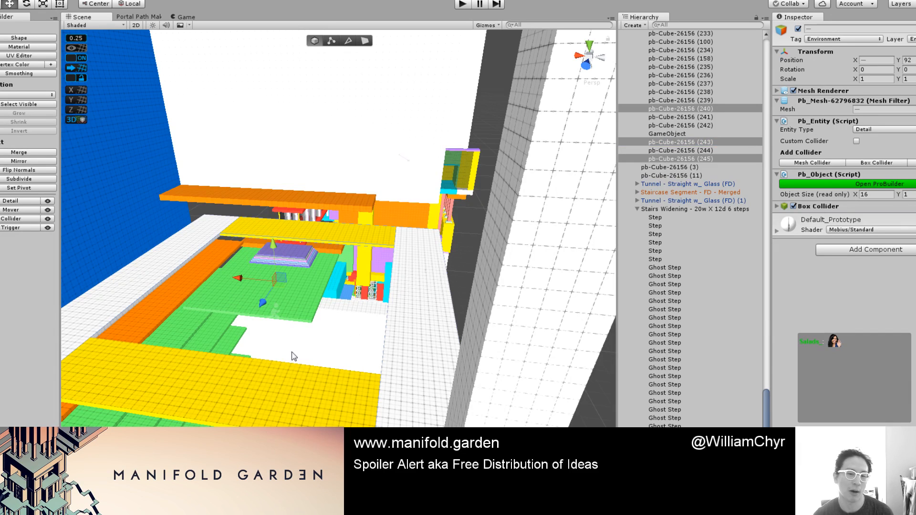
left_click(258, 408, "shift")
left_click_drag(680, 141, 678, 127)
left_click(677, 134)
left_click(681, 158, "shift")
left_click(678, 127)
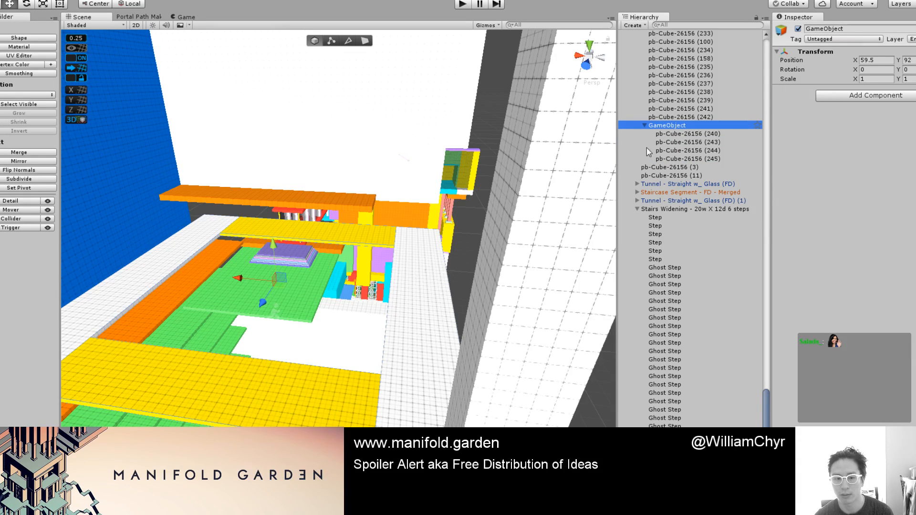
Step: Move the four-platform group toward the blue wall to X position 82.5, switch to SketchUp, and return to Unity
scroll(399, 272, "down", 3)
left_click_drag(269, 275, 199, 274)
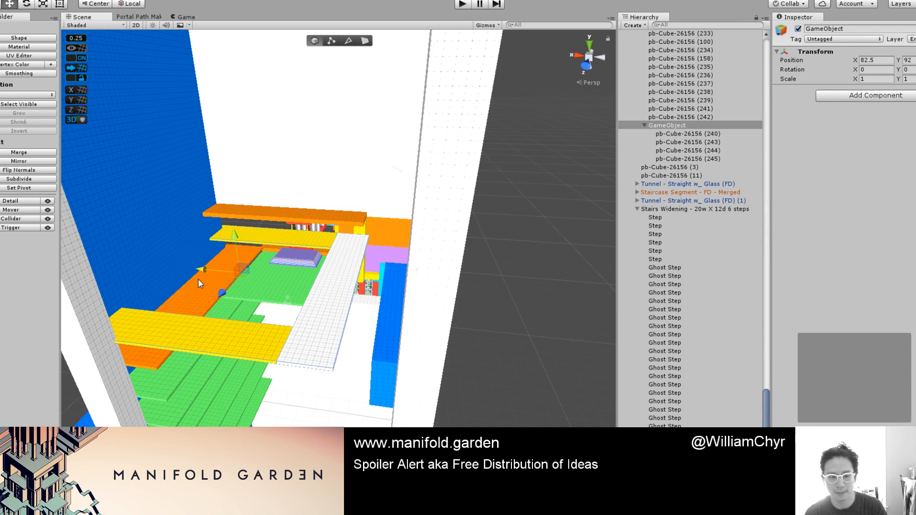
key("alt+Tab")
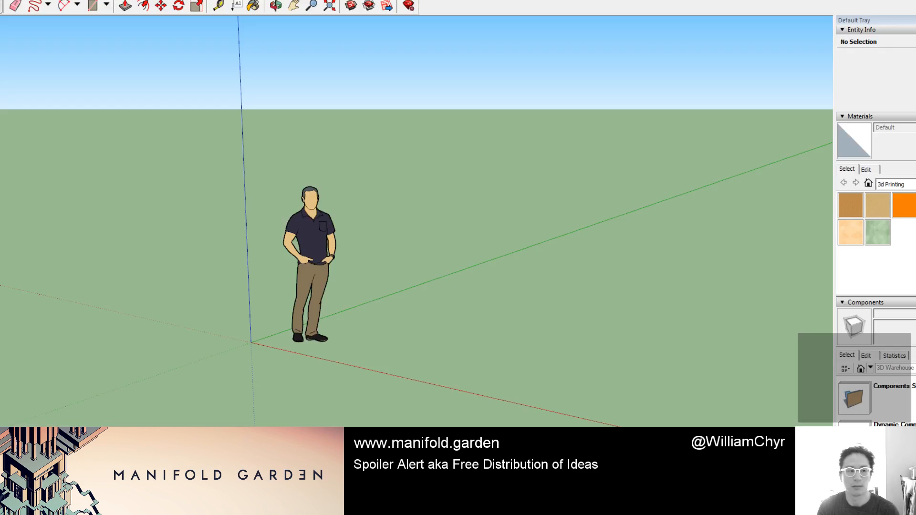
key("alt+Tab")
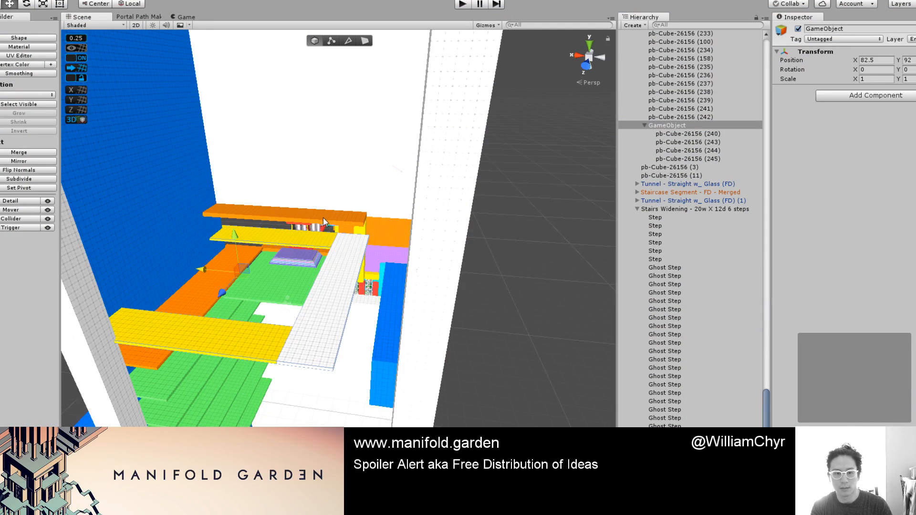
Step: Move the tall white pillar beside the blue wall along X to position 40
left_click_drag(251, 241, 418, 293, "alt")
left_click(420, 298)
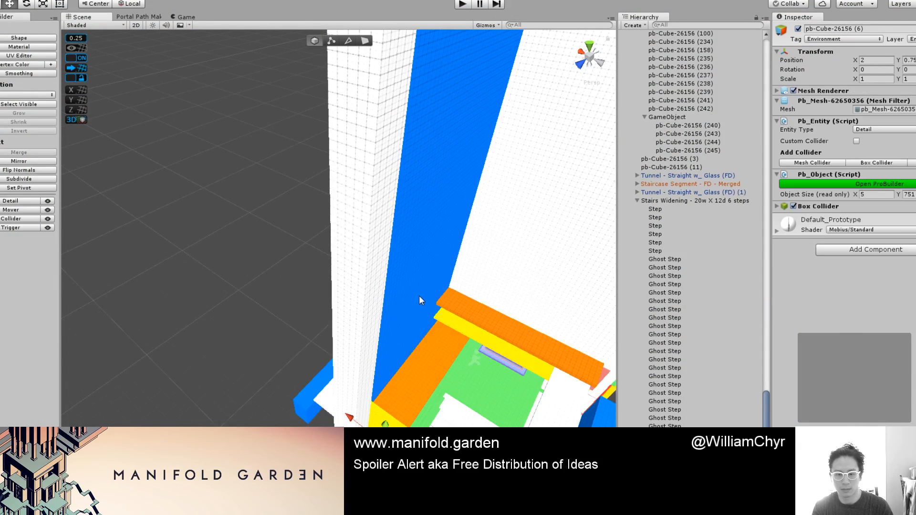
left_click_drag(350, 417, 301, 378)
scroll(360, 348, "down", 5)
left_click_drag(359, 348, 356, 155, "alt")
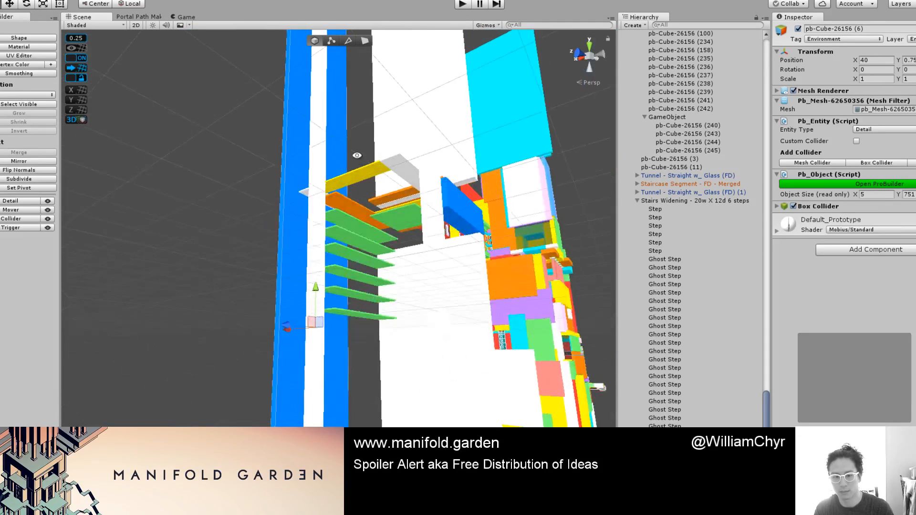
Step: Delete the orange platform and the stack of six green platforms beneath it
scroll(343, 197, "up", 3)
scroll(348, 159, "up", 2)
left_click(348, 158)
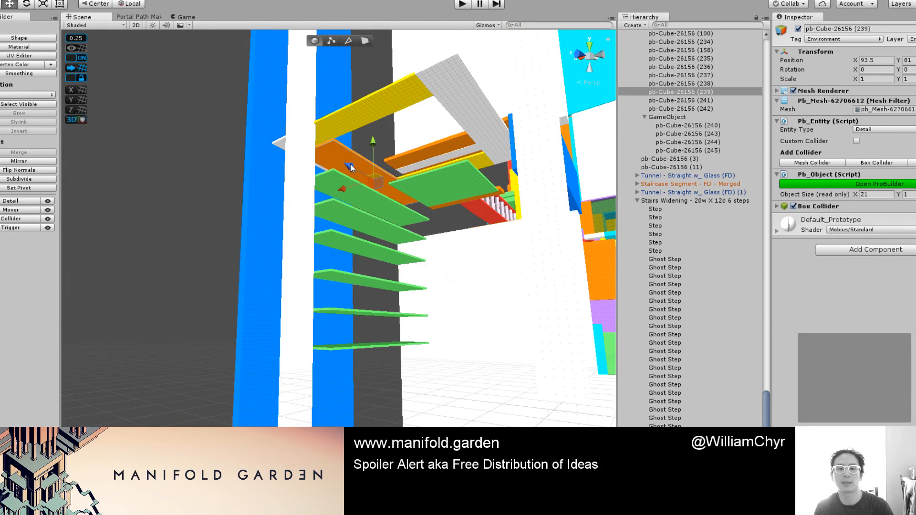
left_click(359, 208, "shift")
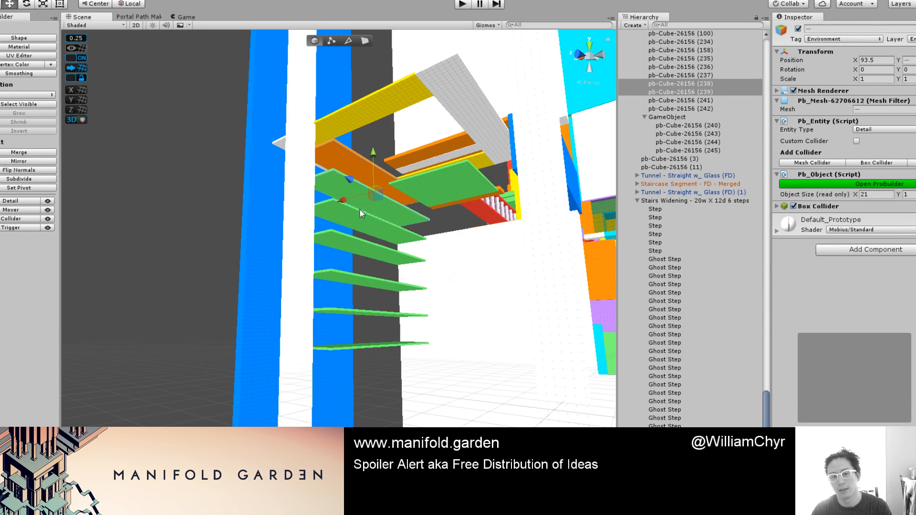
left_click(336, 237, "shift")
left_click(331, 280, "shift")
right_click_drag(336, 308, 335, 311)
left_click(333, 335, "shift")
left_click(337, 362, "shift")
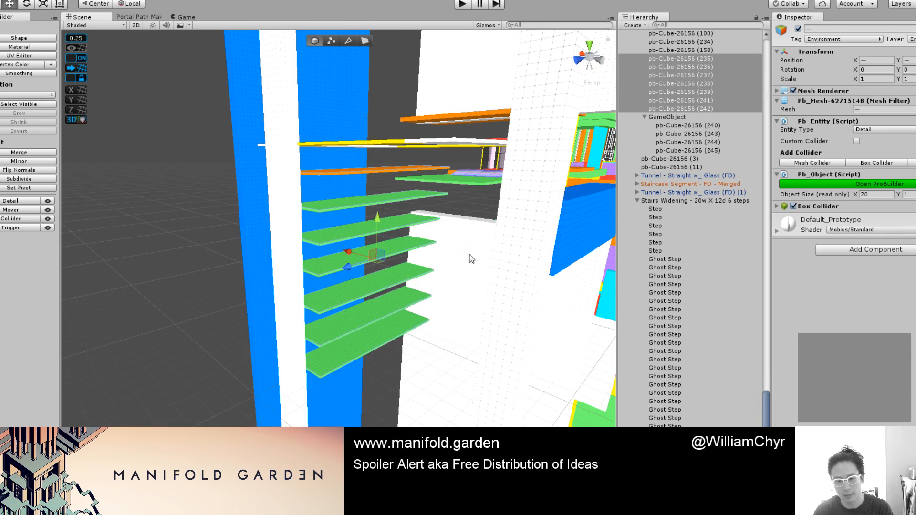
right_click(702, 85)
left_click(748, 145)
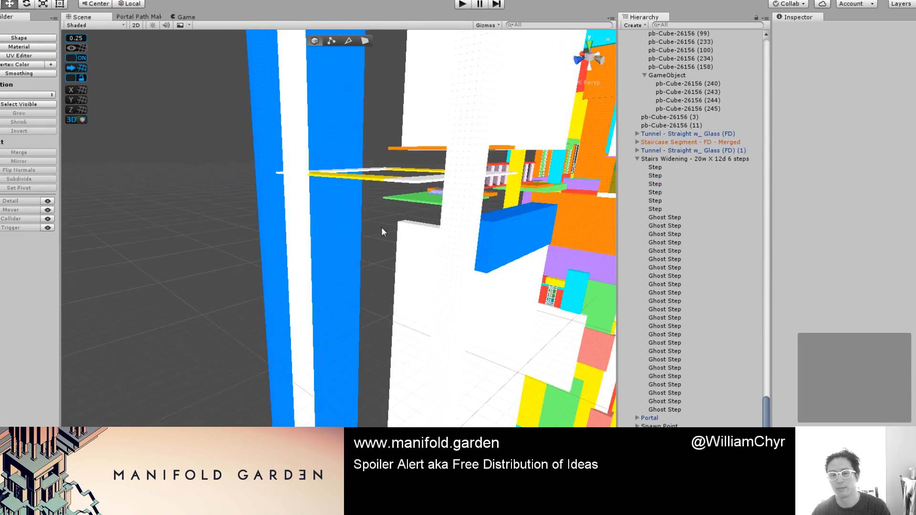
Step: Select the parent of the four white and yellow platforms and move the group to X position 74.5
mouse_move(382, 231)
right_mouse_down()
mouse_move(423, 286)
mouse_move(423, 209)
mouse_move(364, 251)
mouse_move(304, 256)
mouse_move(381, 248)
right_mouse_up()
left_click(304, 254)
left_click_drag(382, 248, 453, 225, "alt")
left_click(448, 183)
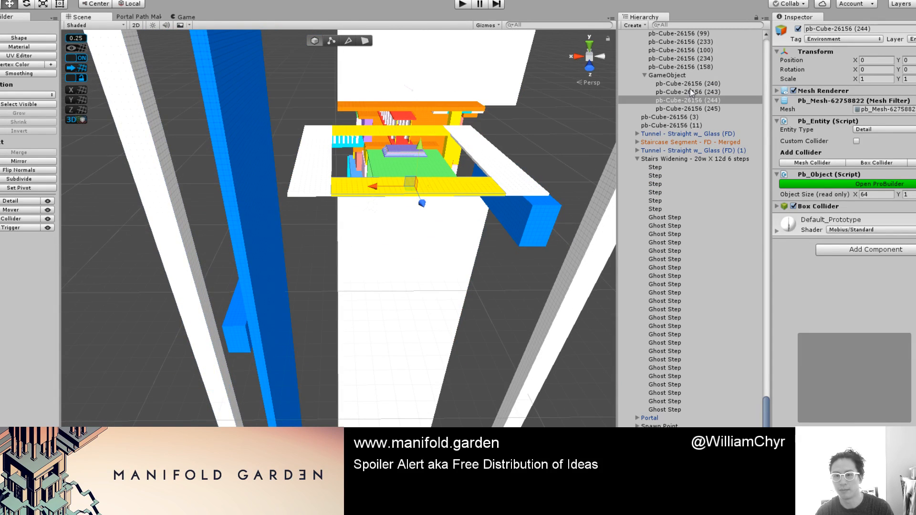
left_click(681, 77)
left_click_drag(406, 131, 375, 190, "alt")
left_click_drag(393, 222, 427, 159, "alt")
Step: Duplicate the white-and-yellow ring twice, stacking the copies below it at Y positions 64 and 30
key("ctrl+d")
left_click_drag(376, 133, 381, 217)
left_click_drag(417, 206, 369, 262, "alt")
key("ctrl+d")
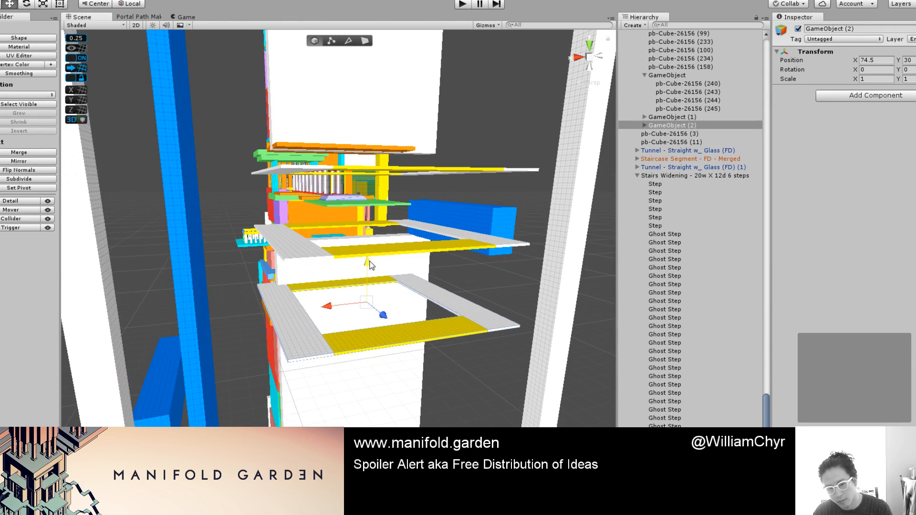
scroll(372, 265, "down", 5)
mouse_move(350, 209)
left_mouse_down("alt")
mouse_move(294, 198)
mouse_move(337, 197)
left_mouse_up("alt")
scroll(337, 197, "up", 5)
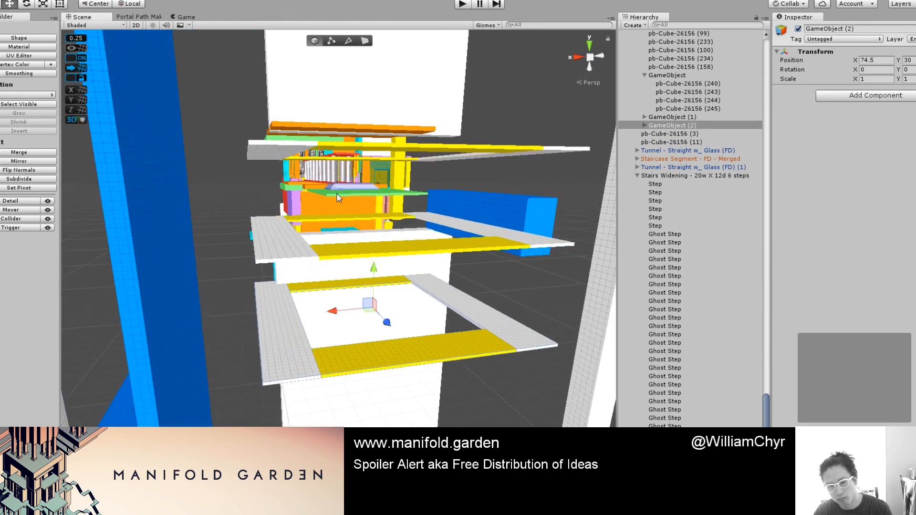
Step: Switch the scene view to isometric and select the thin green platform under the purple stepped base
left_click(336, 195)
key("f")
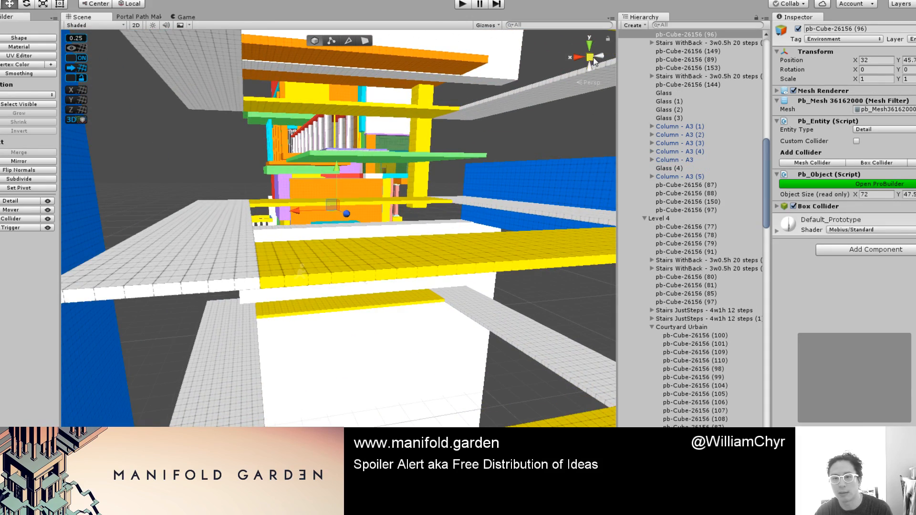
left_click(595, 62)
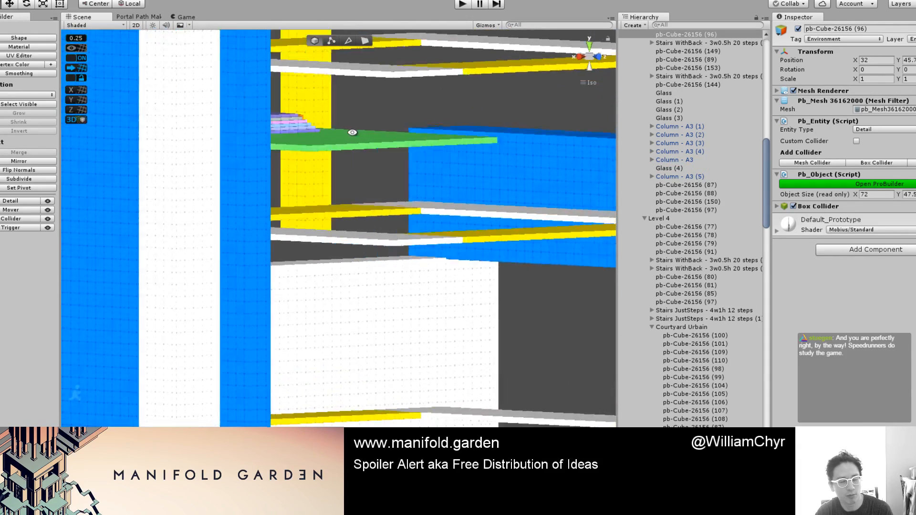
left_click_drag(352, 132, 410, 177, "alt")
left_click(290, 136)
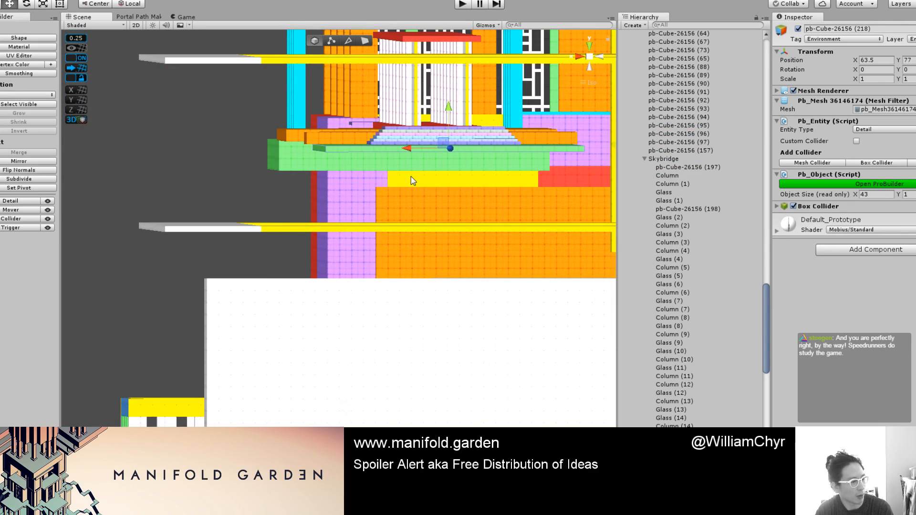
scroll(411, 176, "down", 5)
scroll(414, 185, "up", 7)
middle_click_drag(423, 188, 291, 211)
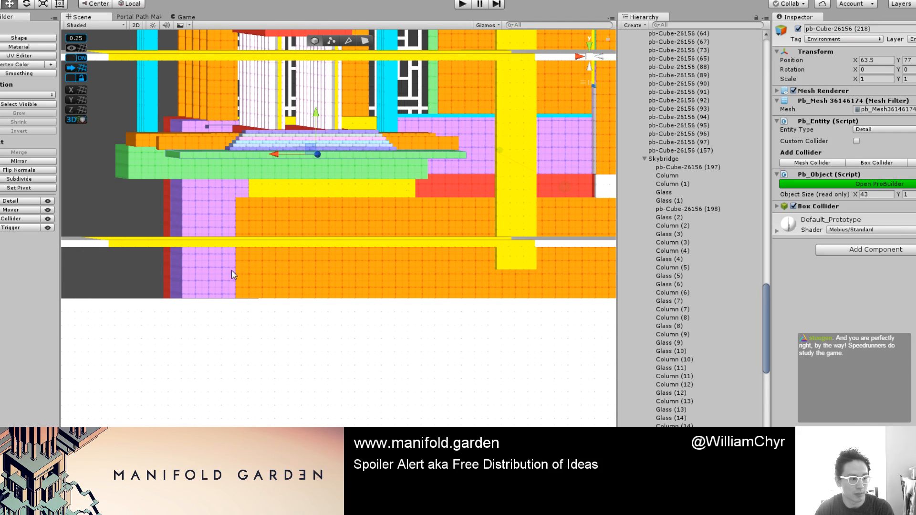
Step: Pull the green platform's bottom face down until its Y size is 12
left_click_drag(239, 296, 223, 241, "alt")
key("g")
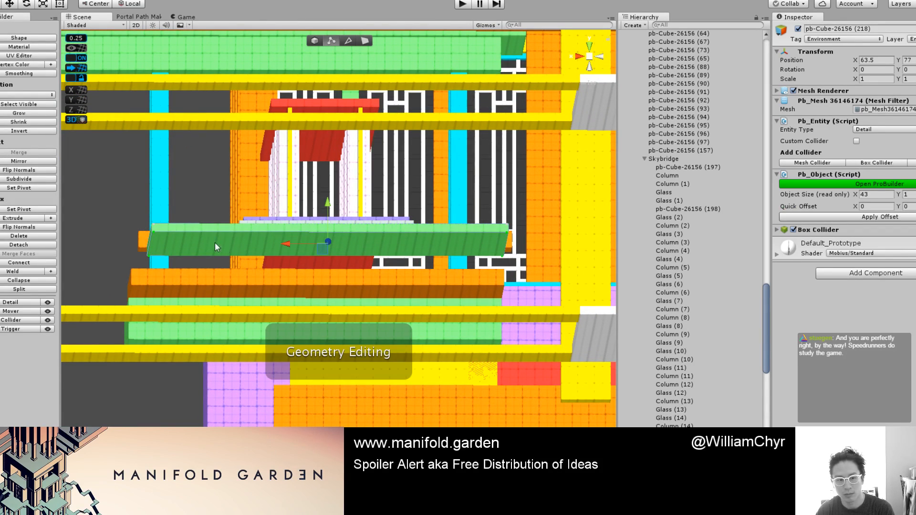
key("g")
key("g")
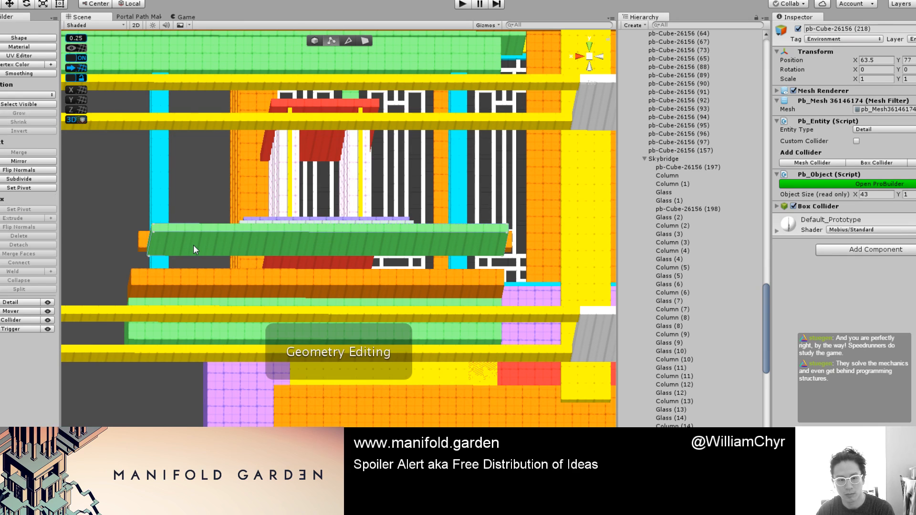
key("h")
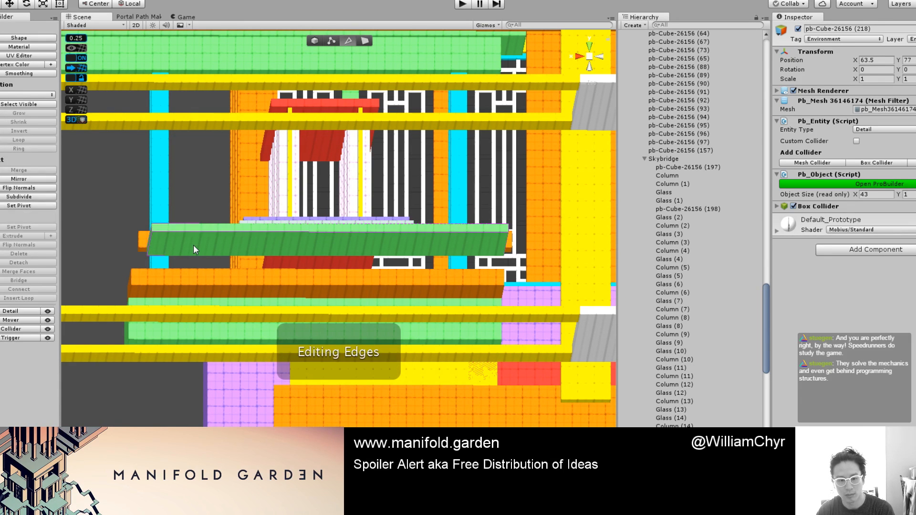
key("h")
left_click(193, 244)
left_click_drag(378, 167, 354, 280, "alt")
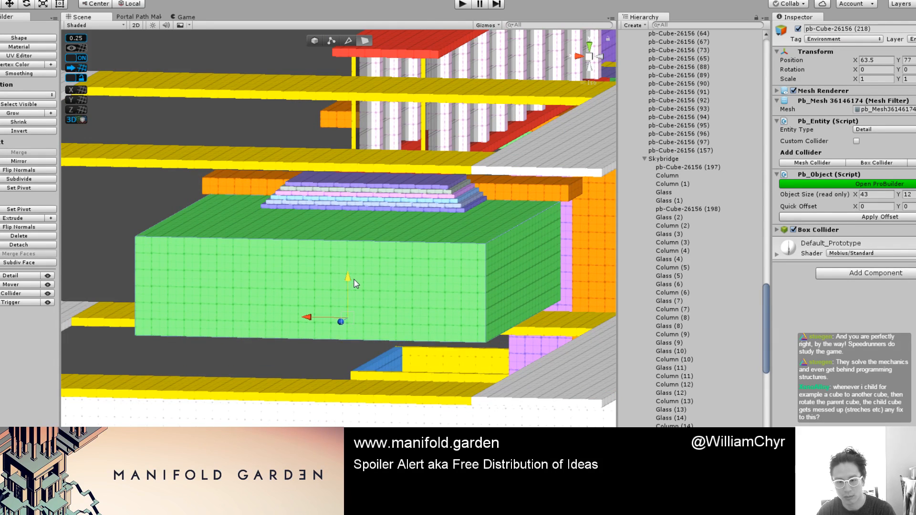
Step: Return to object editing and reset the green block's pivot to its center
key("g")
key("ctrl+j")
scroll(354, 275, "down", 5)
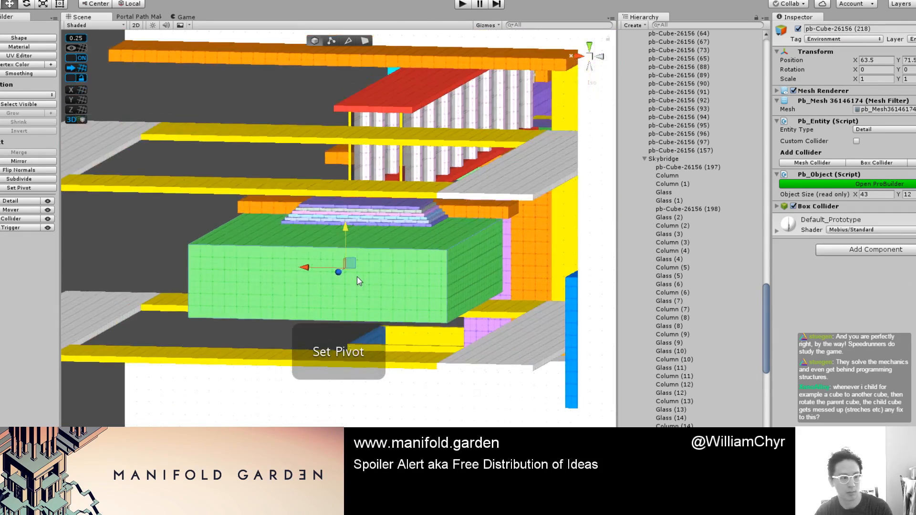
scroll(354, 283, "up", 6)
scroll(358, 289, "up", 2)
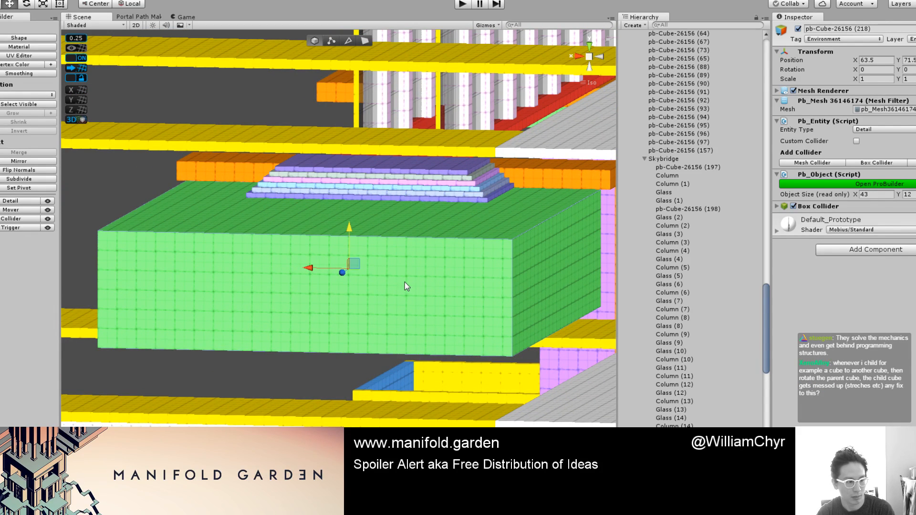
scroll(404, 280, "down", 5)
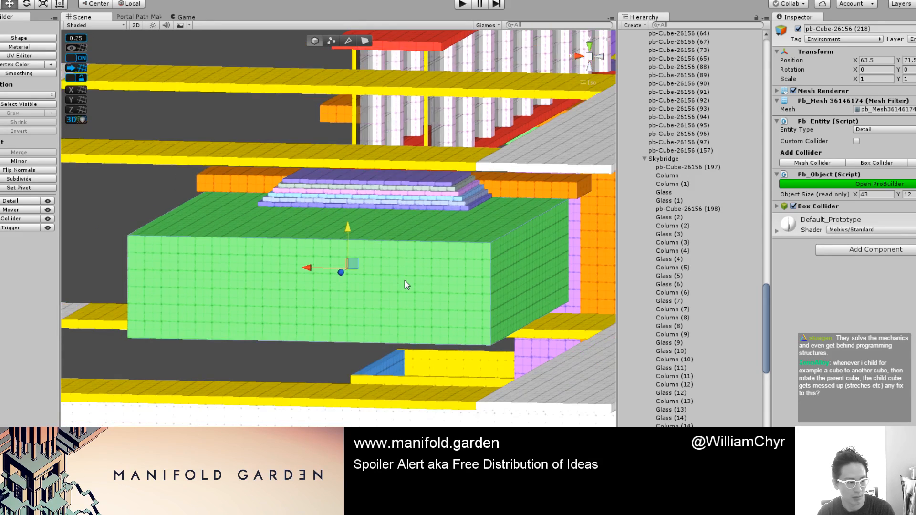
Step: Duplicate the green block and raise the copy above the original, leaving a gap between them
left_click_drag(399, 288, 314, 149, "alt")
key("ctrl+d")
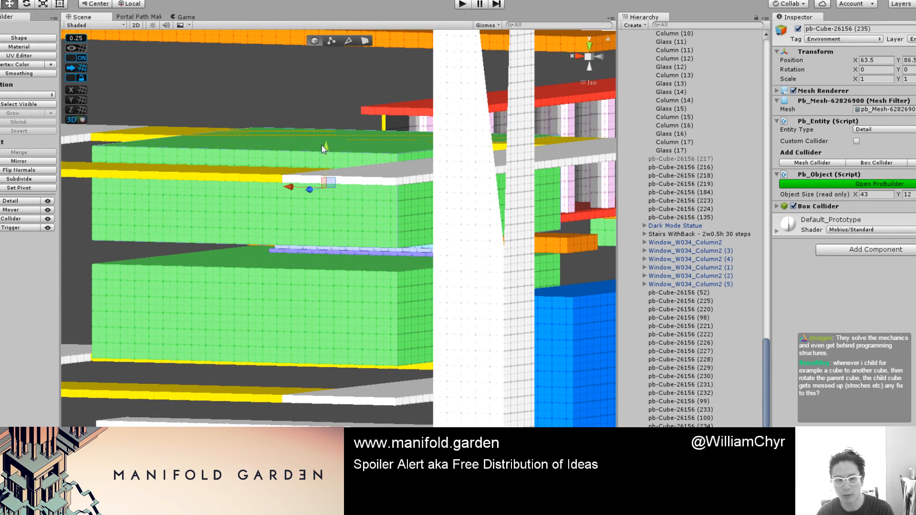
left_click_drag(324, 147, 349, 206, "alt")
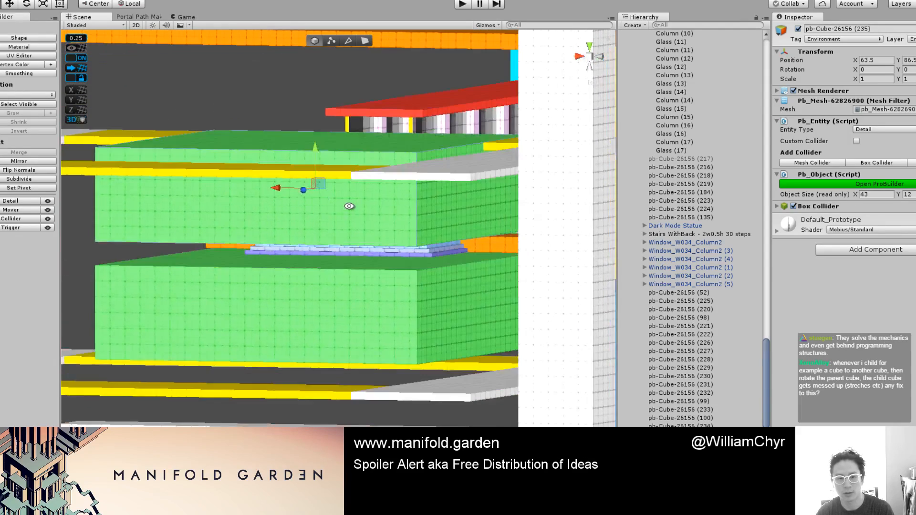
left_click_drag(313, 152, 419, 196)
Step: Select the parents of all three white-and-yellow rings and rename them Floor Ring
scroll(336, 67, "down", 6)
left_click(458, 201)
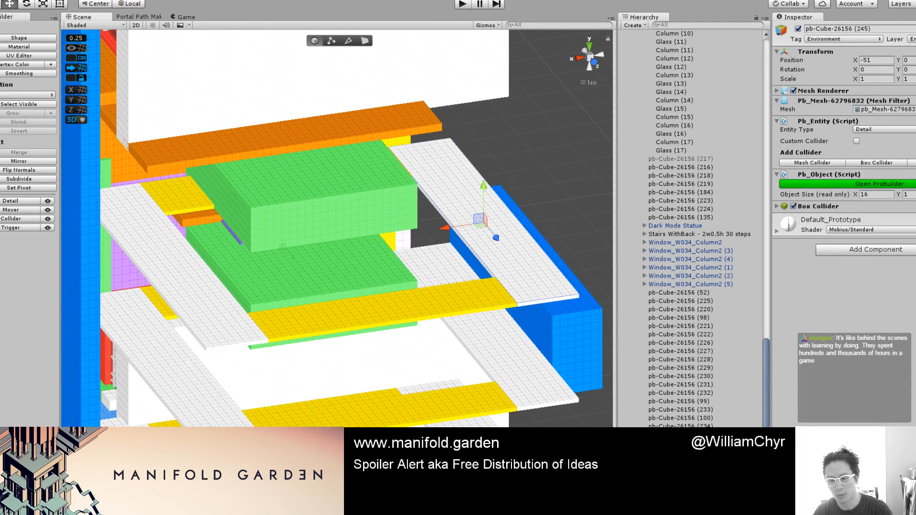
key("ctrl+shift+n")
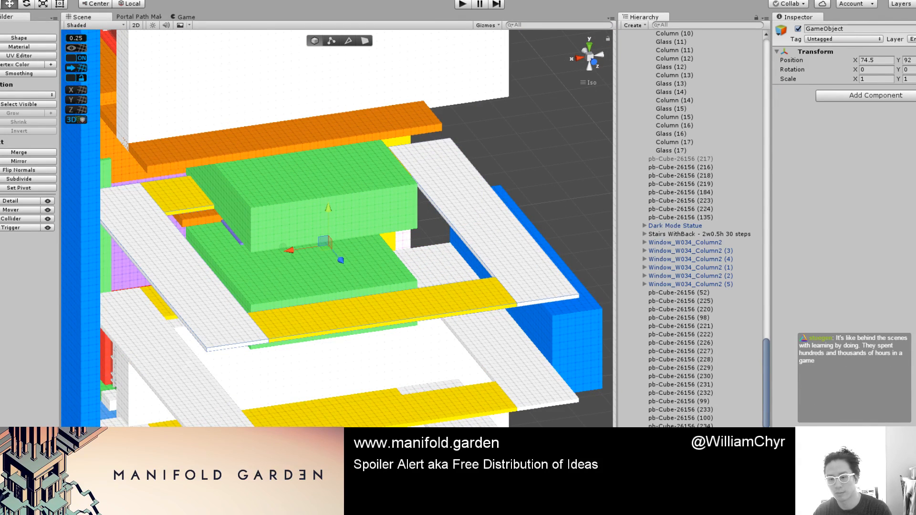
key("shift+Down")
key("shift+Down")
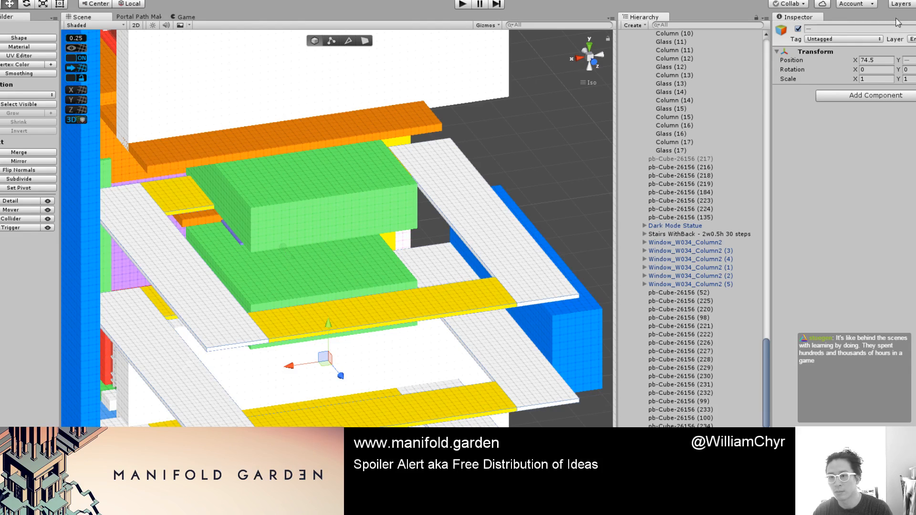
left_click(901, 27)
type("Floor Ring")
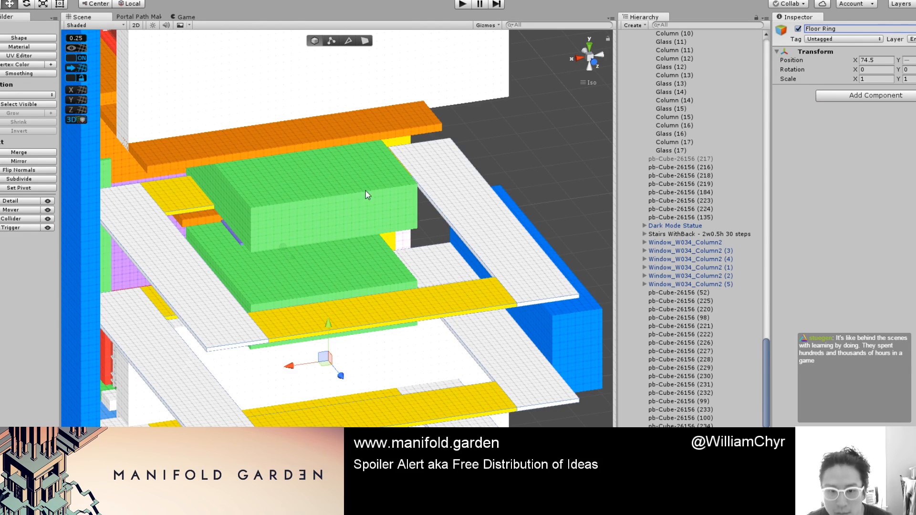
Step: Raise the top Floor Ring to Y position 103
left_click(438, 178)
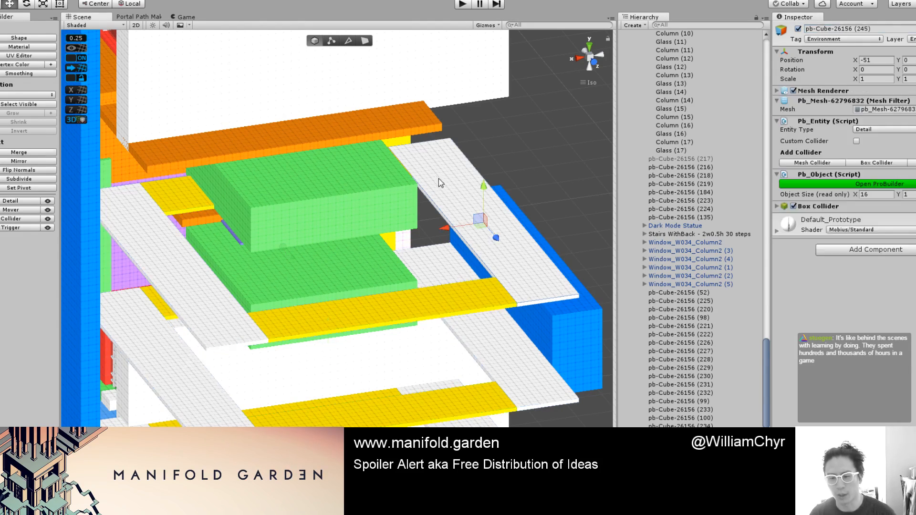
left_click(200, 286)
scroll(322, 355, "up", 6)
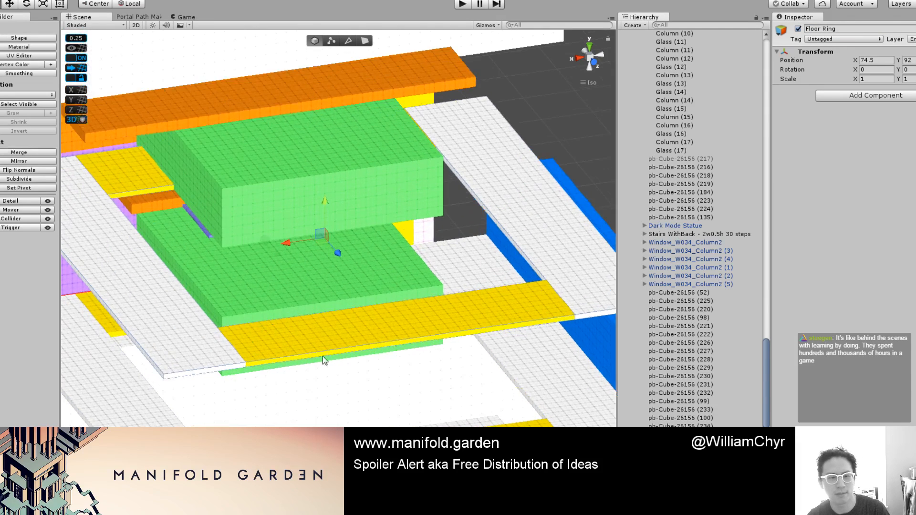
left_click_drag(301, 303, 266, 215, "alt")
left_click_drag(299, 126, 302, 73)
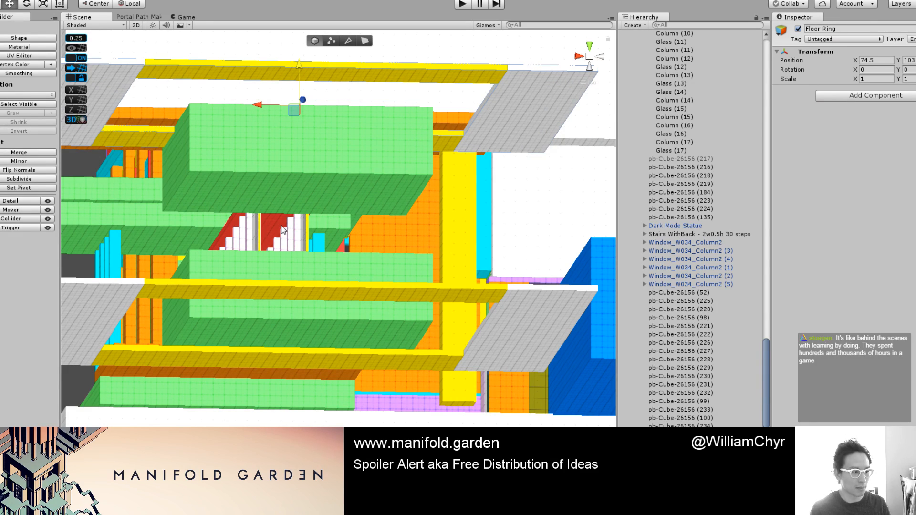
Step: Raise the middle Floor Ring to Y position 66, just below the lower green block
left_click_drag(287, 277, 231, 300, "alt")
left_click(231, 300)
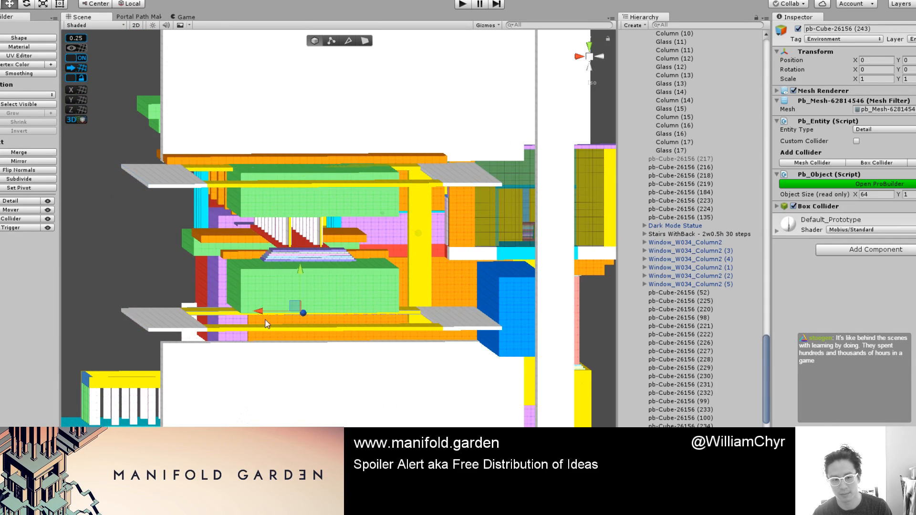
left_click(305, 328)
scroll(436, 385, "up", 9)
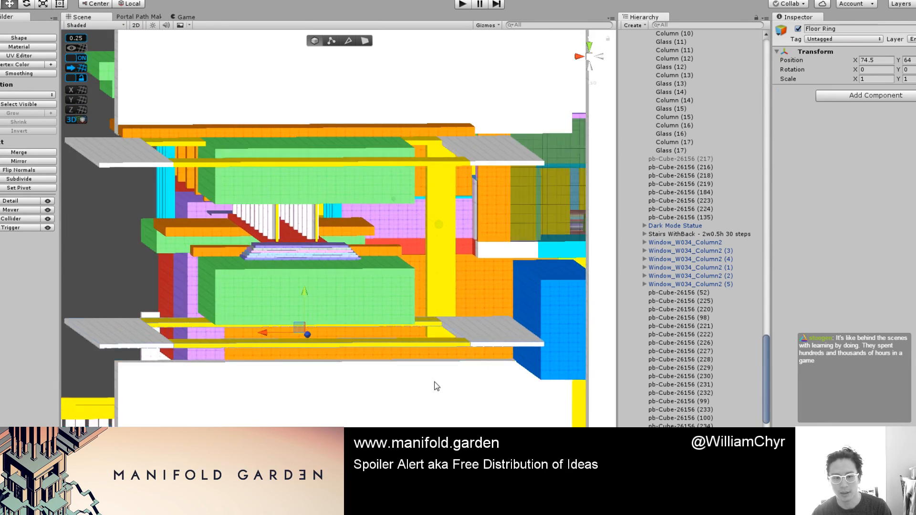
left_click_drag(354, 348, 393, 338, "alt")
left_click_drag(324, 313, 323, 300)
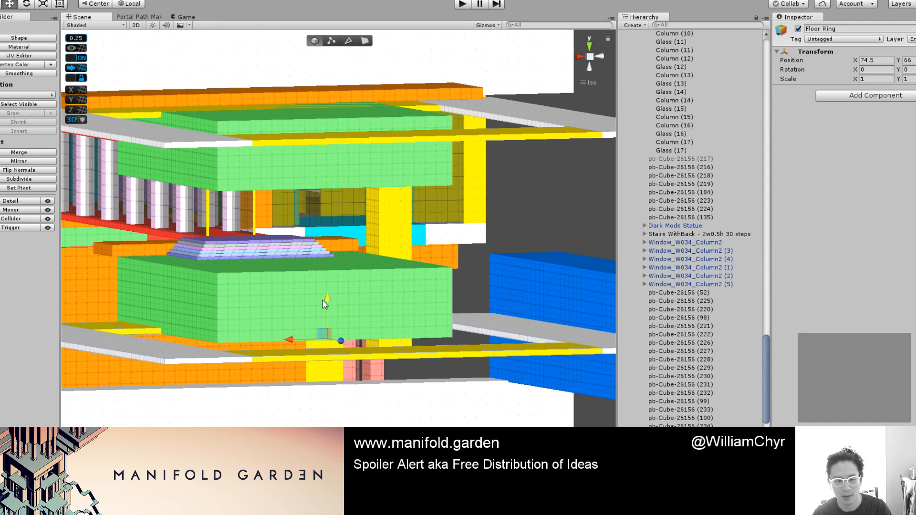
Step: Raise the lowest Floor Ring to Y position 41
scroll(322, 301, "down", 10)
left_click_drag(372, 361, 360, 382, "alt")
left_click(405, 377)
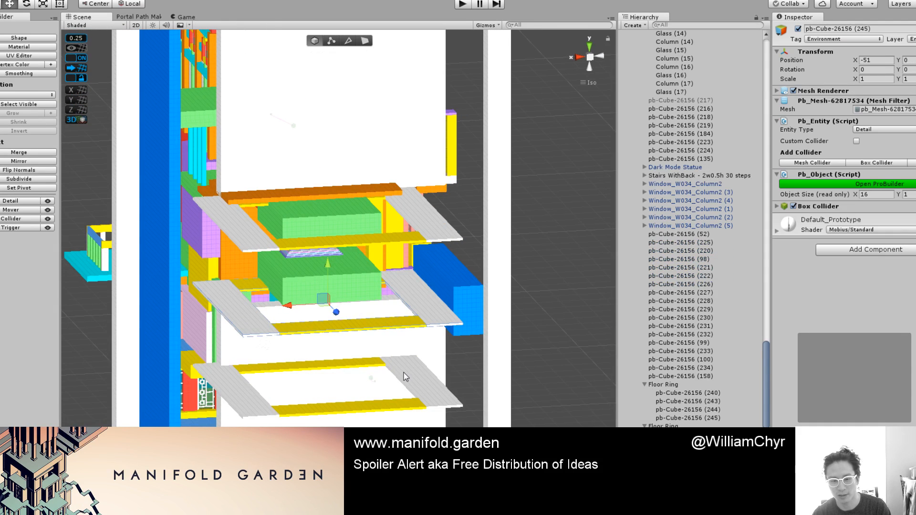
left_click(237, 389)
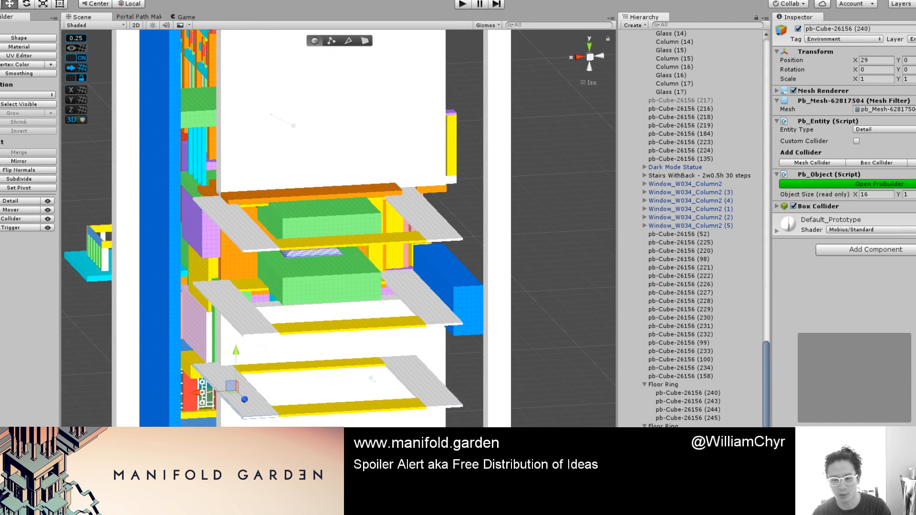
left_click(663, 468)
left_click_drag(520, 395, 330, 330, "alt")
left_click_drag(268, 343, 271, 303)
scroll(284, 321, "down", 10)
left_click_drag(364, 382, 301, 347, "alt")
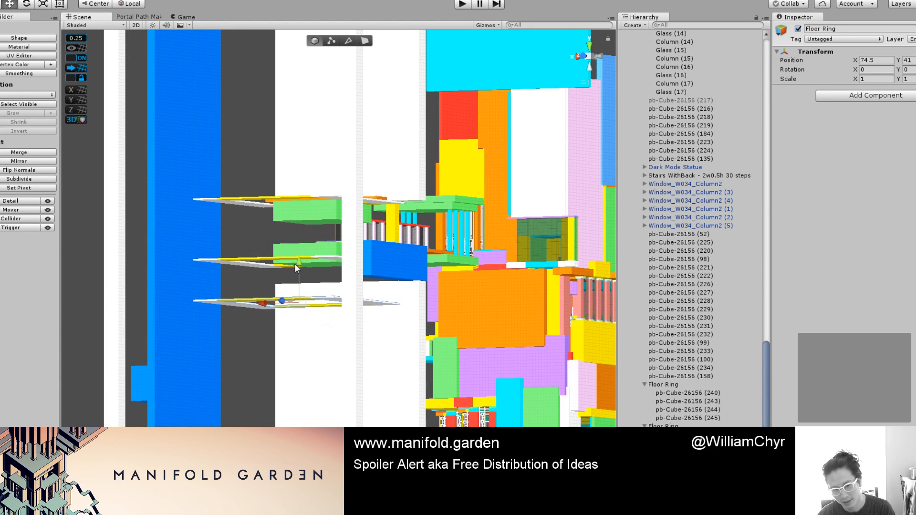
Step: Lower the lowest Floor Ring to Y position 32
left_click_drag(295, 265, 349, 310)
scroll(297, 288, "down", 4)
scroll(349, 310, "up", 5)
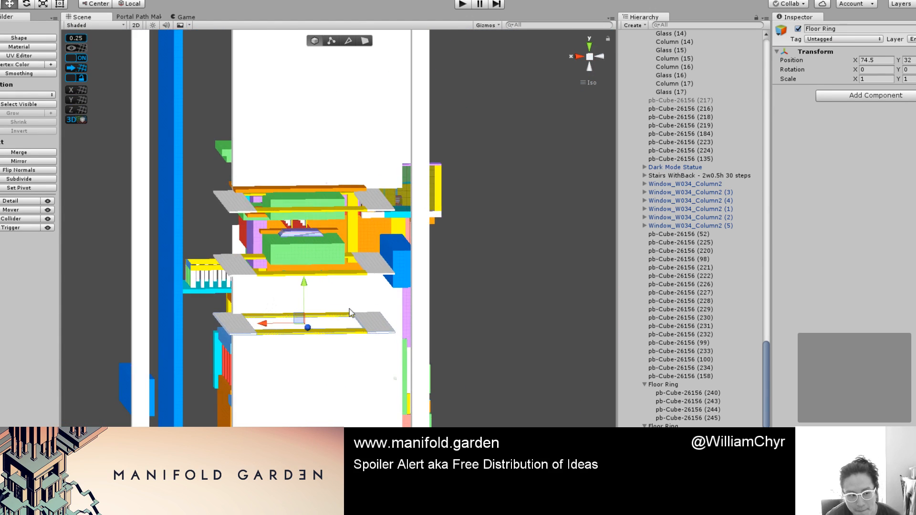
scroll(454, 142, "up", 2)
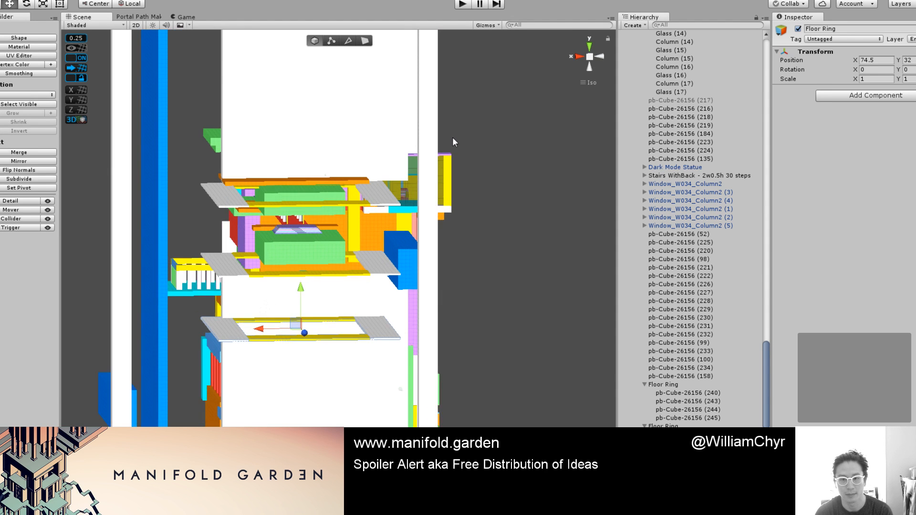
Step: Examine the stacked floor rings and surrounding columns in perspective with the final materials, and look through the level's object list
left_click(590, 58)
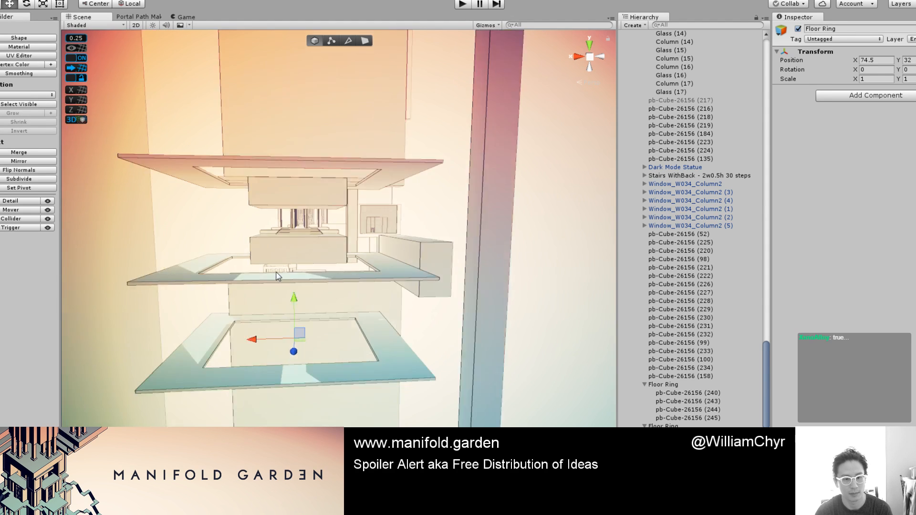
left_click_drag(290, 256, 361, 243, "alt")
left_click(354, 214)
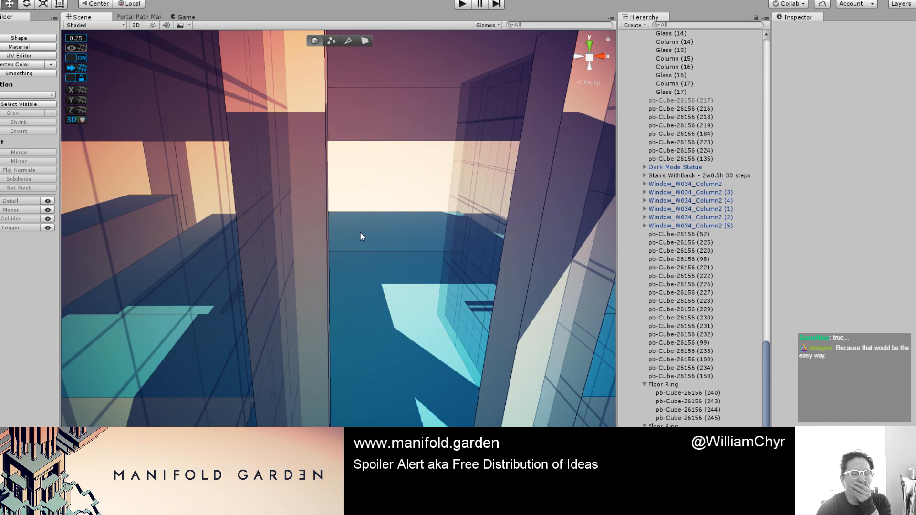
left_click_drag(388, 240, 529, 91, "alt")
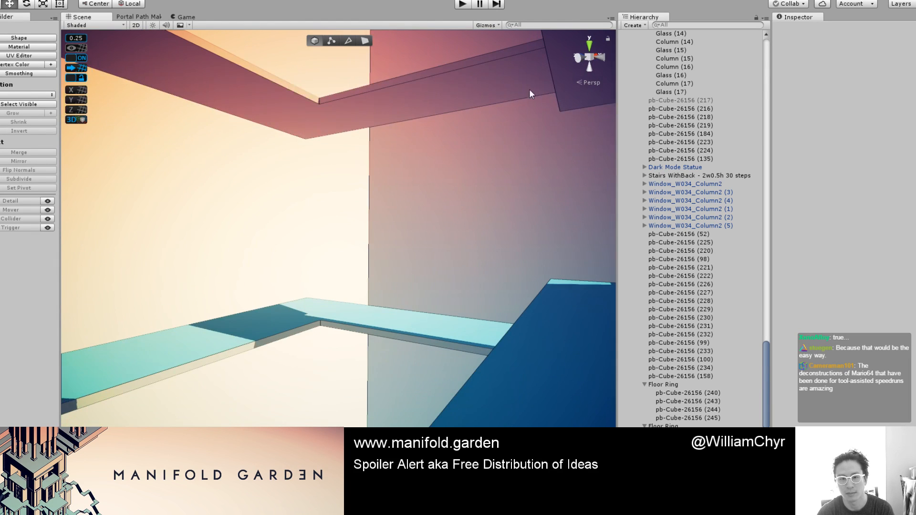
scroll(761, 48, "up", 20)
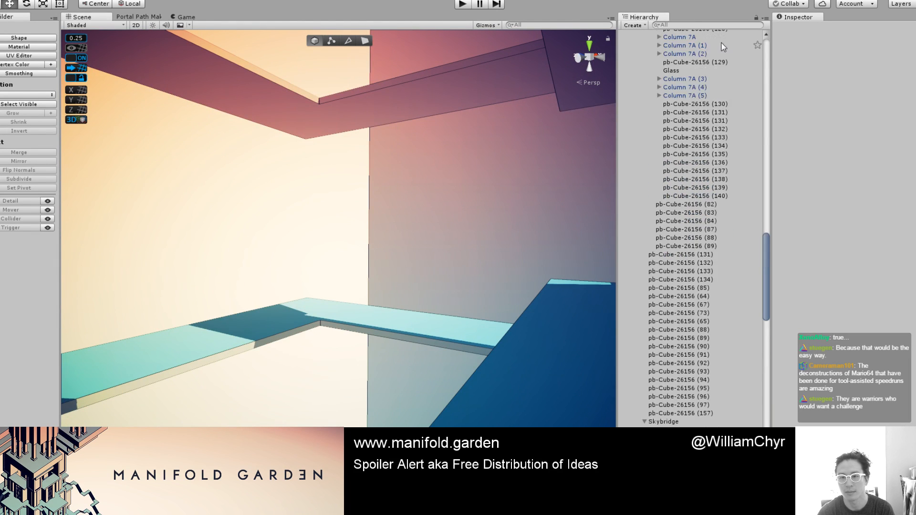
scroll(596, 60, "up", 4)
scroll(652, 51, "up", 6)
scroll(456, 167, "down", 6)
scroll(456, 167, "down", 10)
left_click_drag(445, 176, 512, 237, "alt")
scroll(453, 249, "up", 6)
Step: Return the level to its prototype colours in isometric view and select the yellow slab at the top Floor Ring's outer edge
key("ctrl+e")
scroll(393, 286, "up", 6)
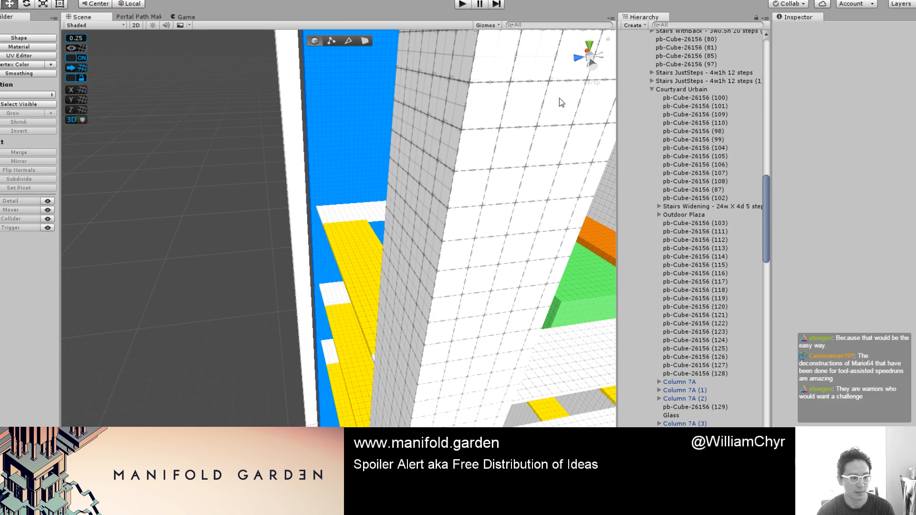
left_click(588, 53)
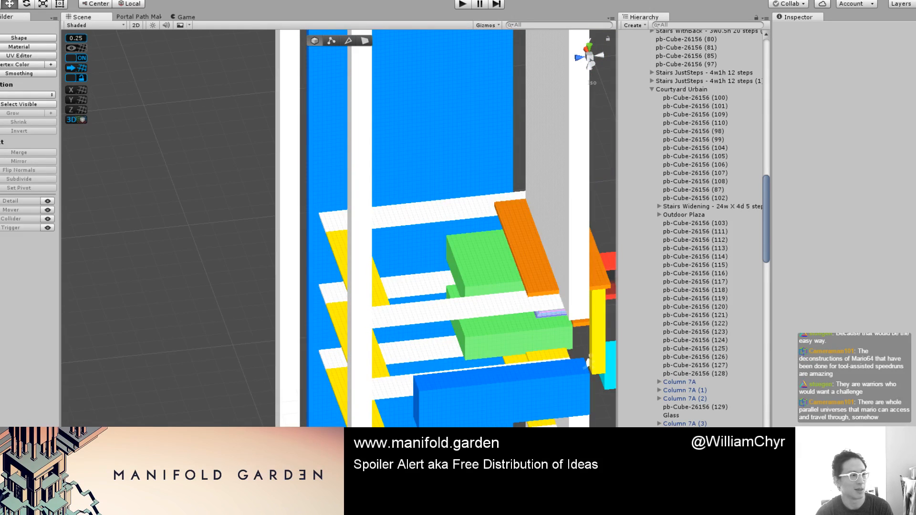
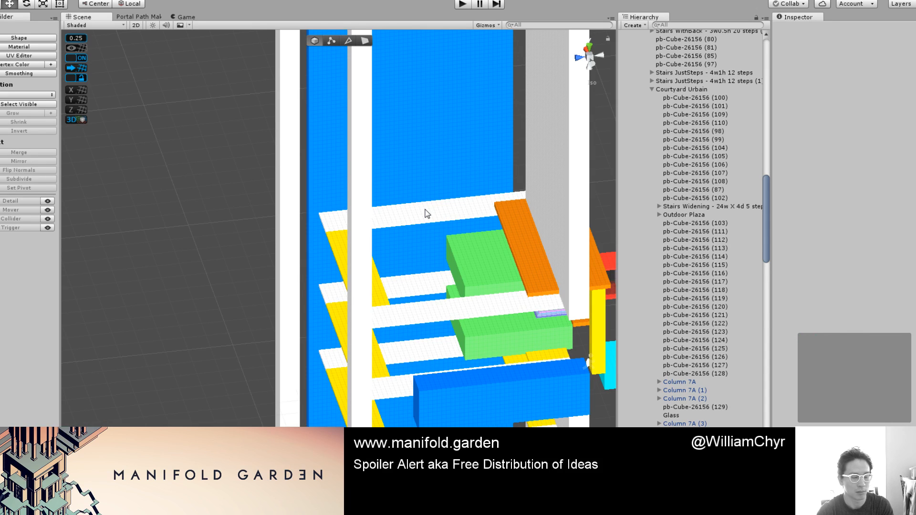
left_click(382, 304)
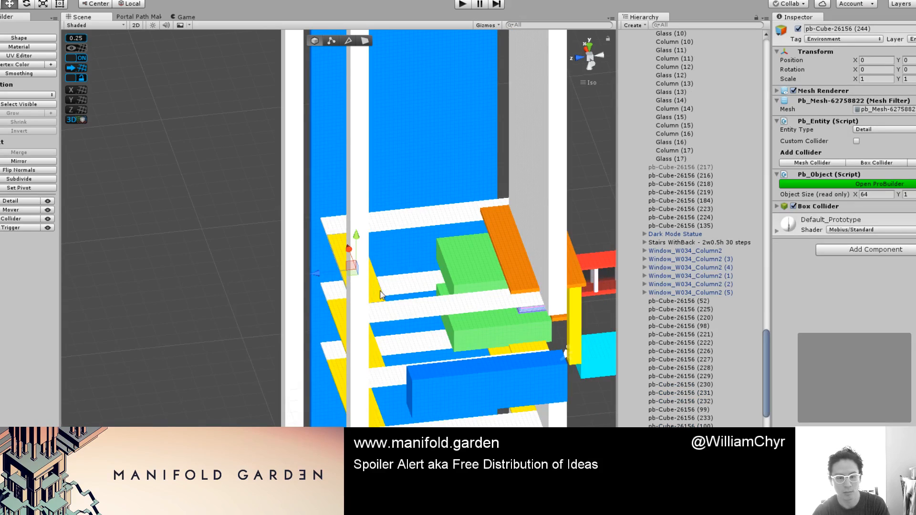
Step: Examine the two stacked green blocks and the surrounding floor rings from the side and front
key("f")
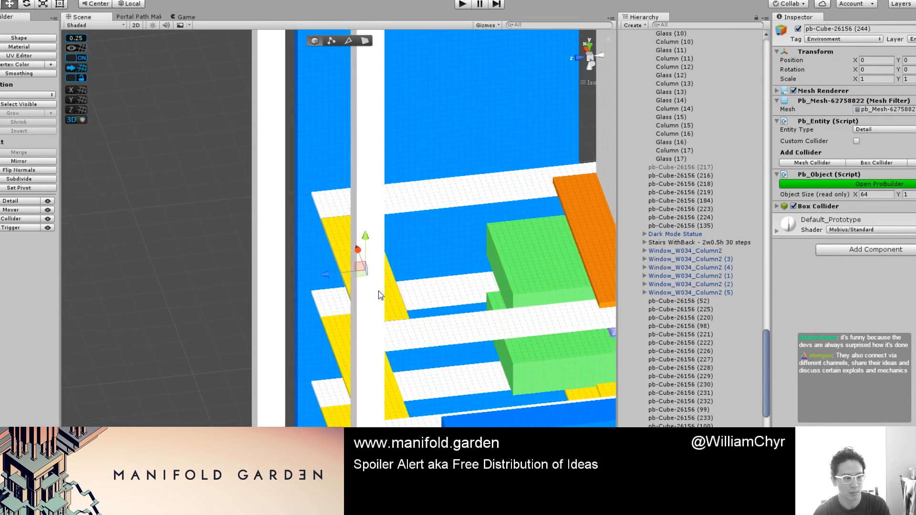
left_click_drag(398, 286, 503, 213, "alt")
scroll(485, 252, "up", 3)
left_click(474, 277)
scroll(502, 213, "up", 3)
scroll(549, 233, "up", 3)
middle_click_drag(562, 231, 382, 247)
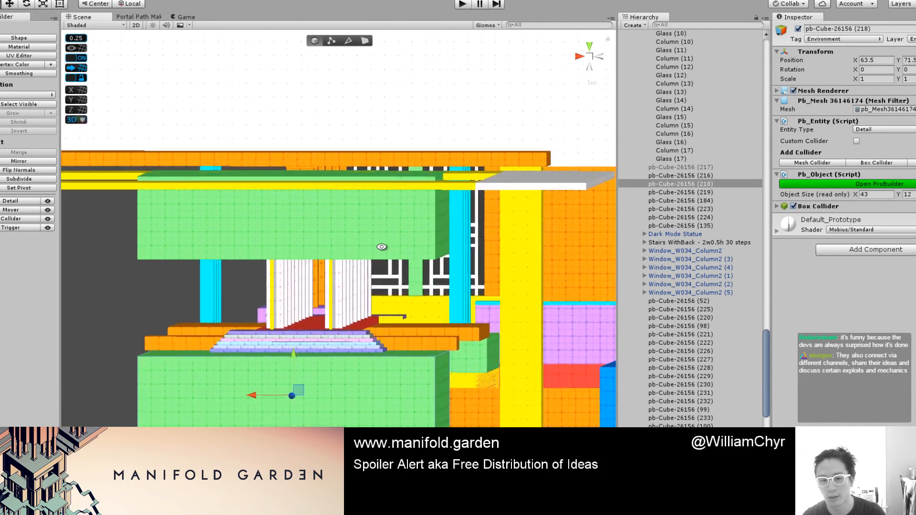
scroll(378, 246, "up", 2)
left_click(377, 247)
Step: Extend the underside of the lower green block downward until the block is 22 units tall
scroll(377, 234, "down", 3)
left_click_drag(377, 233, 374, 253, "alt")
middle_click_drag(300, 347, 478, 199)
scroll(456, 182, "up", 4)
left_click(439, 170)
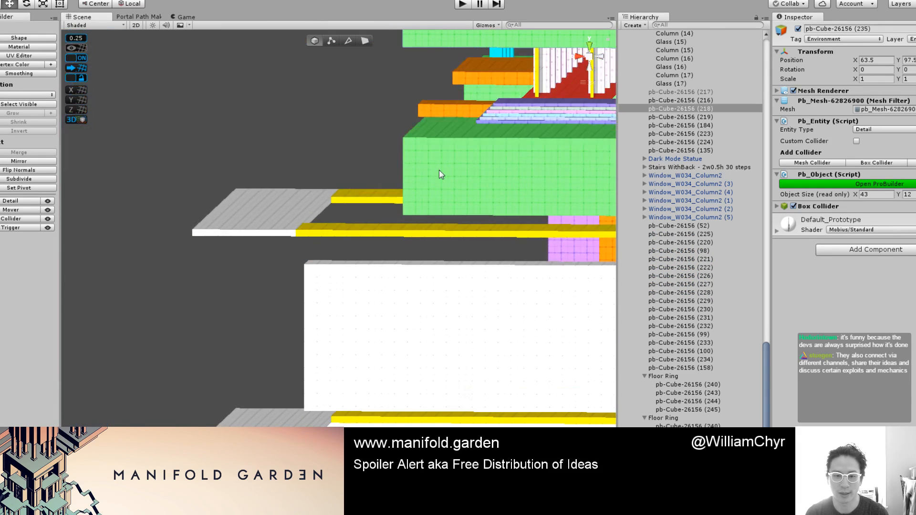
scroll(438, 171, "up", 3)
mouse_move(412, 206)
left_mouse_down("alt")
mouse_move(475, 186)
mouse_move(409, 216)
mouse_move(401, 230)
mouse_move(388, 222)
mouse_move(406, 200)
mouse_move(407, 212)
left_mouse_up("alt")
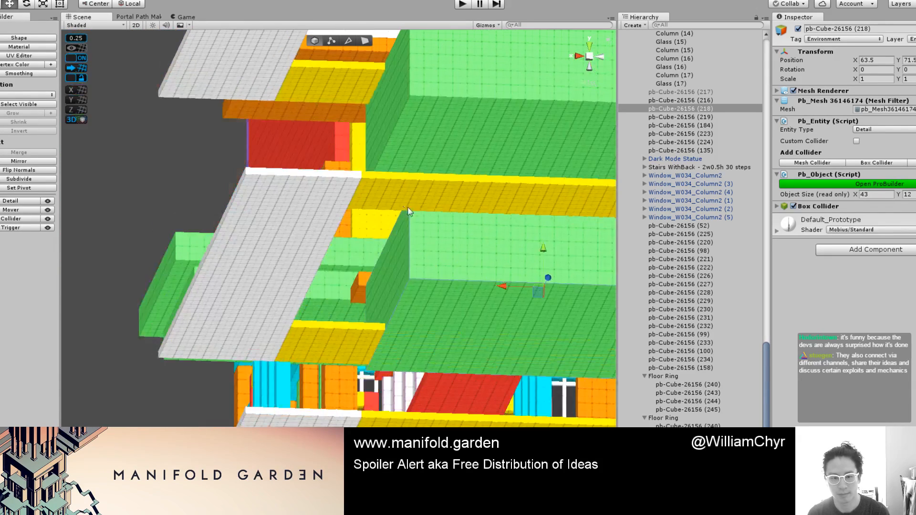
key("g")
left_click(416, 297)
left_click_drag(443, 167, 397, 176, "alt")
key("Escape")
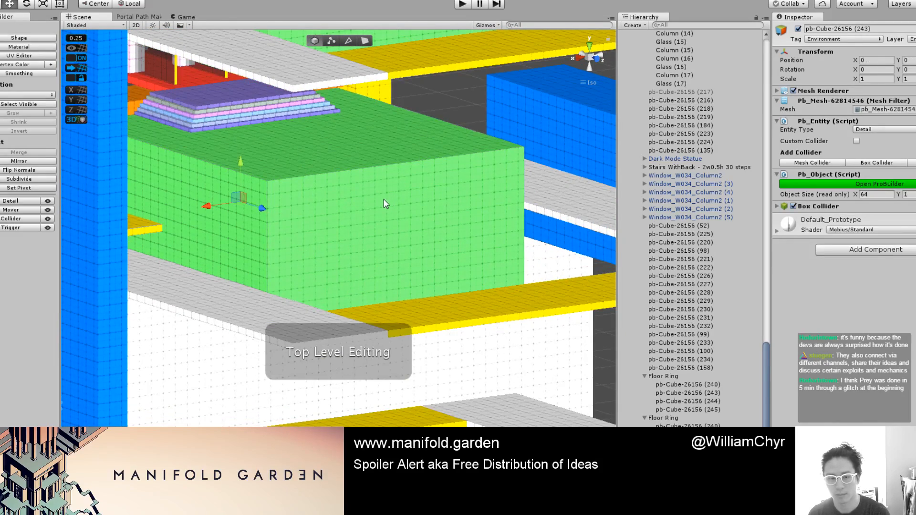
Step: Pull the lower green block's front face back along the Z axis to reduce its depth
key("g")
left_click(398, 241)
left_click_drag(397, 241, 382, 211)
scroll(393, 209, "up", 2)
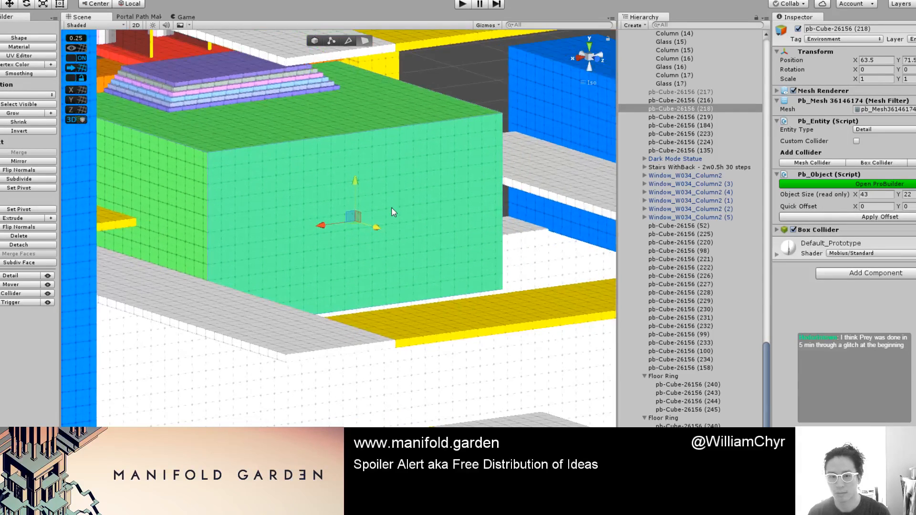
left_click_drag(379, 231, 383, 235)
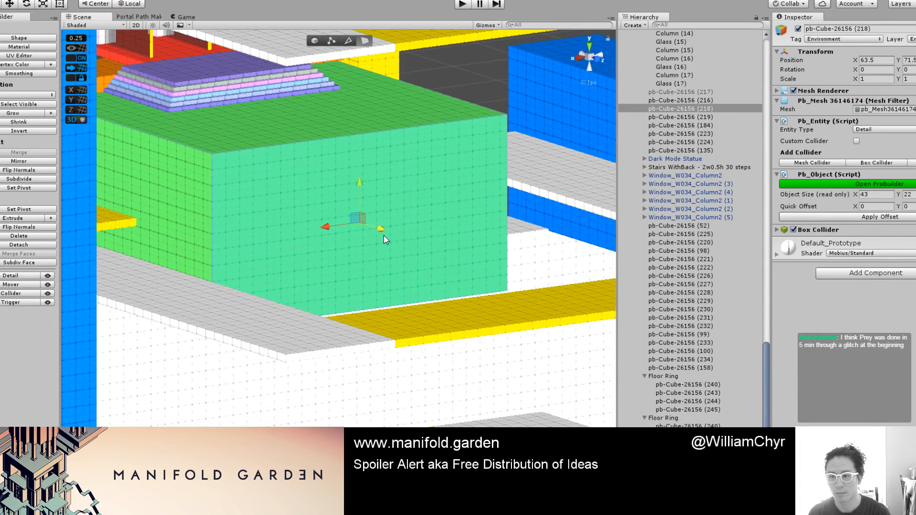
Step: Move one side face of the lower green block inward to an X size of 38, recentre its pivot and shift it to X 64
left_click_drag(216, 171, 287, 152, "alt")
left_click_drag(239, 208, 276, 205)
key("g")
key("ctrl+j")
key("f")
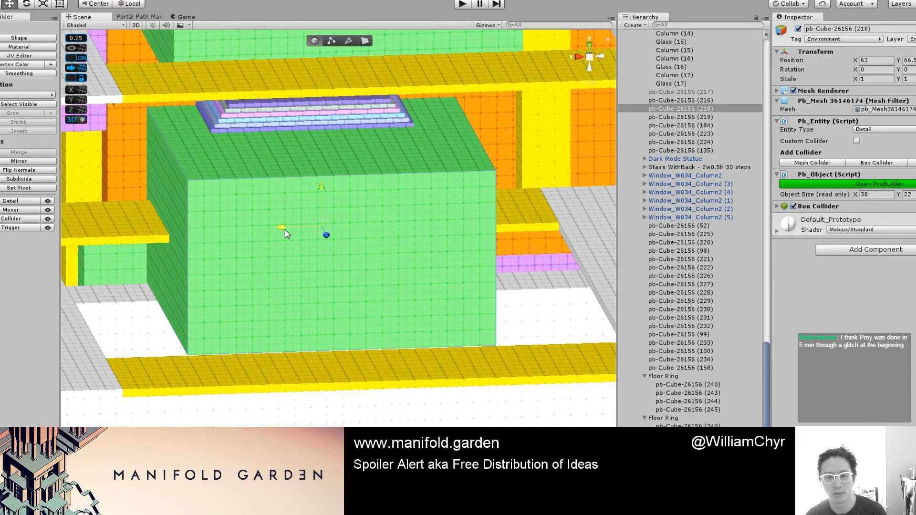
left_click_drag(285, 230, 280, 232)
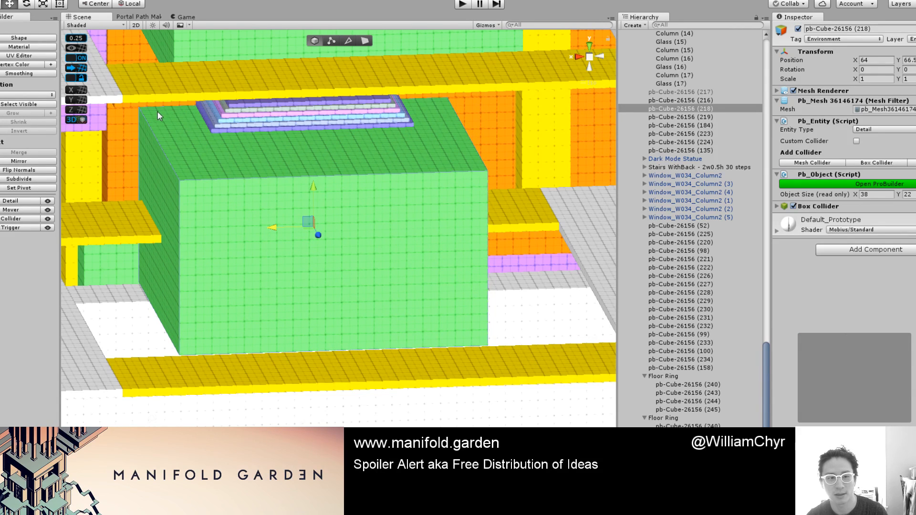
Step: Pull the opposite side face of the lower green block outward to an X size of 39 and recentre its pivot
scroll(496, 137, "up", 5)
left_click_drag(497, 137, 402, 130, "alt")
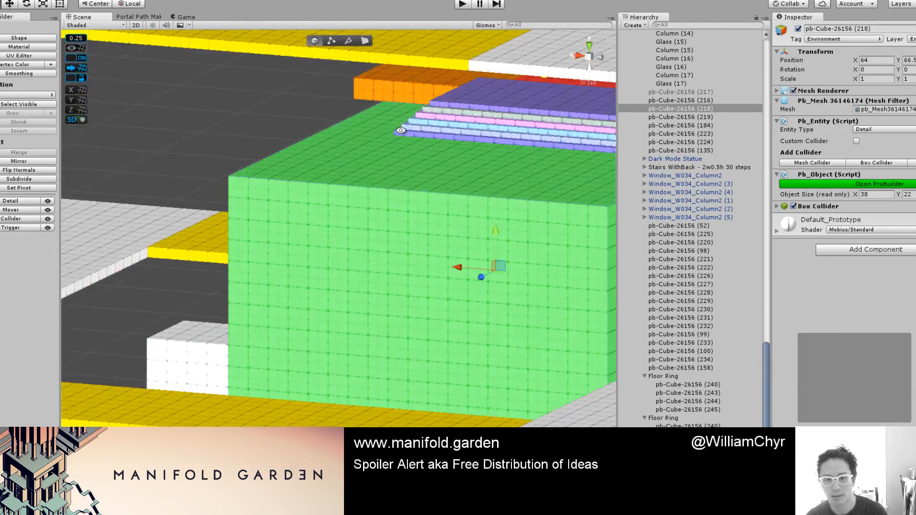
middle_click_drag(513, 227, 265, 178)
key("g")
left_click(377, 170)
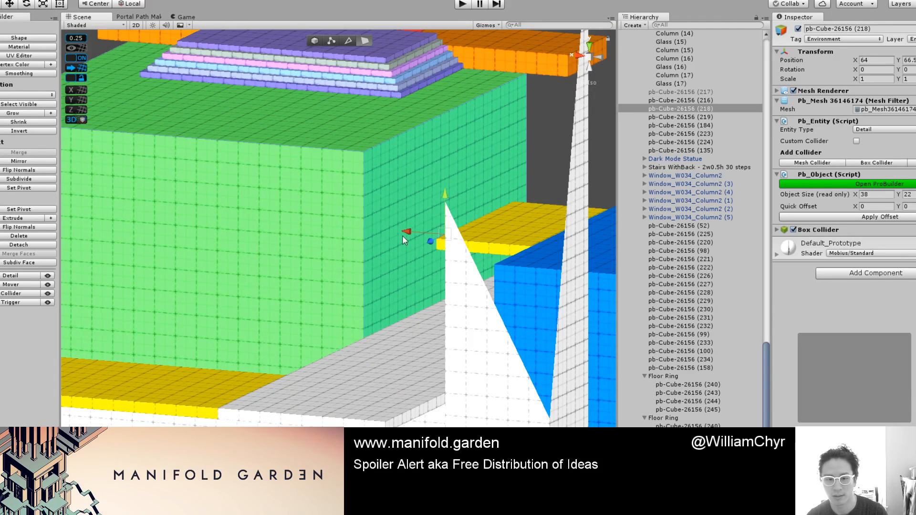
left_click_drag(402, 236, 408, 236)
key("g")
key("ctrl+j")
Step: Examine the resized lower green block against the floor rings, the upper block and the blue block
scroll(365, 237, "down", 10)
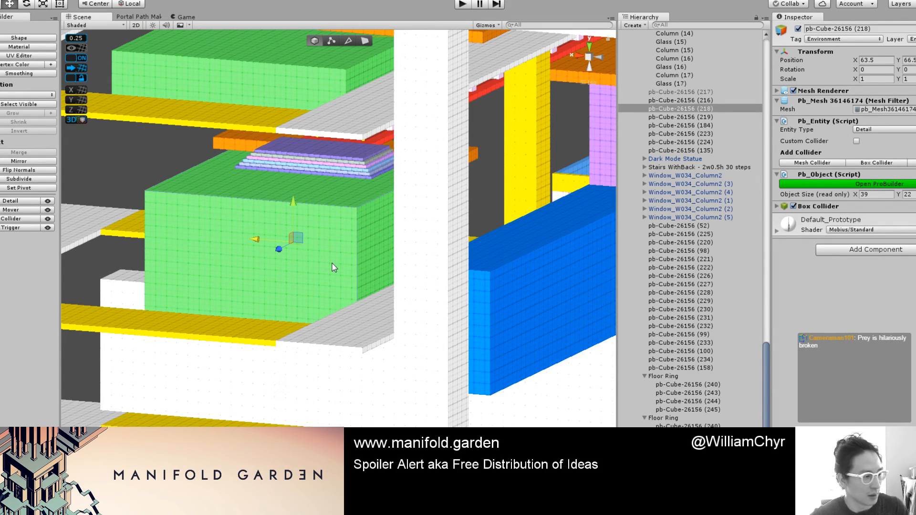
left_click_drag(147, 253, 283, 280, "alt")
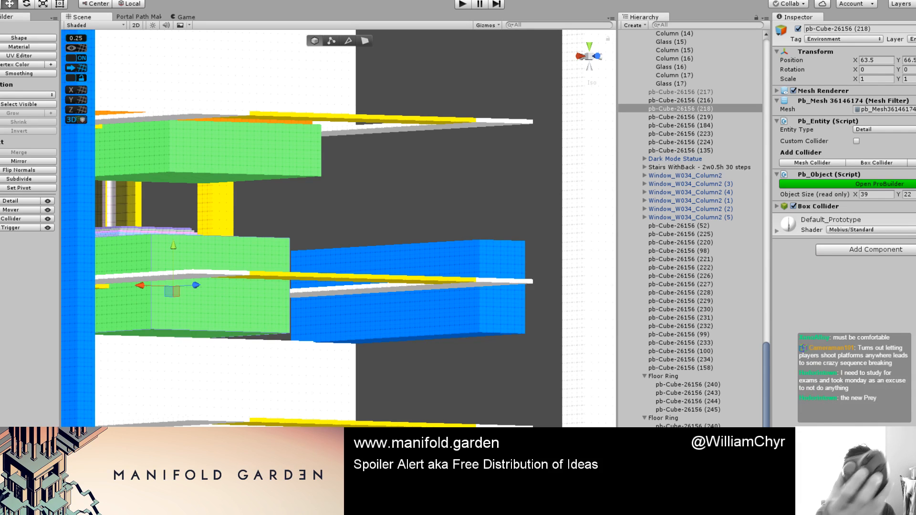
left_click(360, 211)
scroll(217, 272, "up", 4)
scroll(306, 247, "down", 12)
left_click_drag(305, 247, 225, 288, "alt")
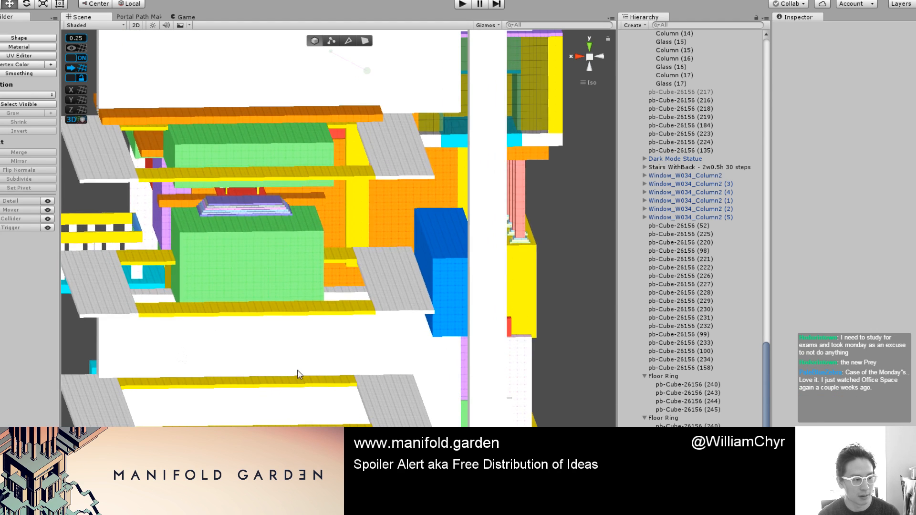
scroll(301, 373, "up", 2)
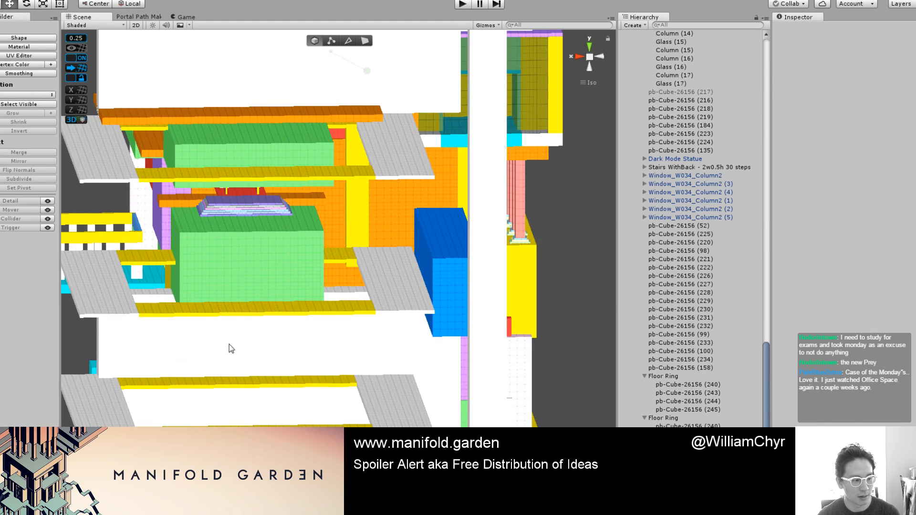
Step: Pull the upper green block's front face back along the Z axis, then return to top-level editing with the lower block selected
left_click_drag(222, 330, 222, 203, "alt")
left_click(294, 150)
scroll(222, 202, "up", 3)
middle_click_drag(221, 203, 224, 208)
left_click_drag(224, 208, 276, 254, "alt")
key("g")
left_click(278, 262)
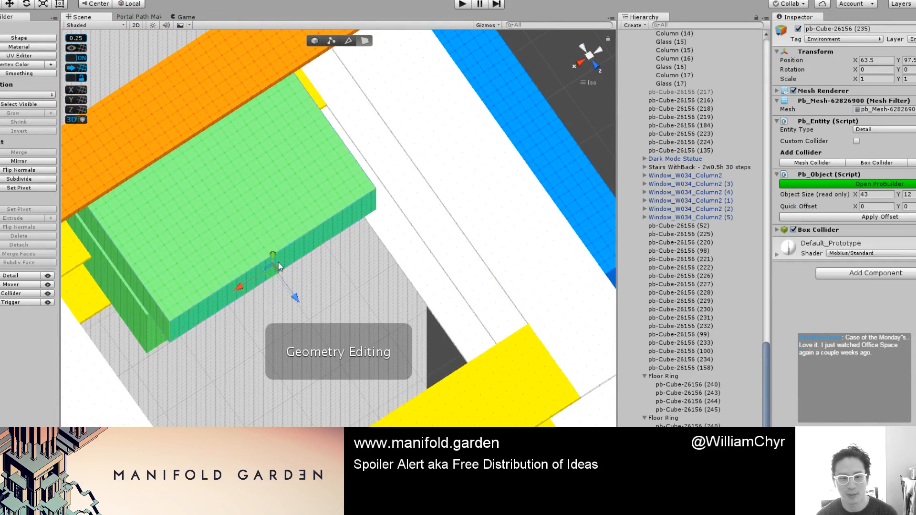
left_click_drag(299, 309, 264, 253, "shift")
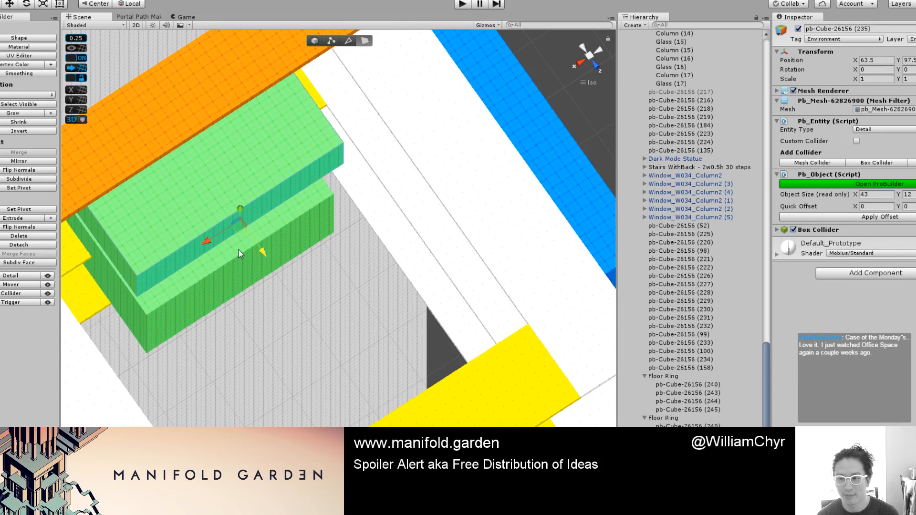
left_click_drag(162, 231, 121, 122, "alt")
middle_click_drag(121, 122, 272, 262)
left_click_drag(272, 263, 241, 281, "alt")
middle_click_drag(241, 281, 229, 167)
left_click(210, 239)
key("g")
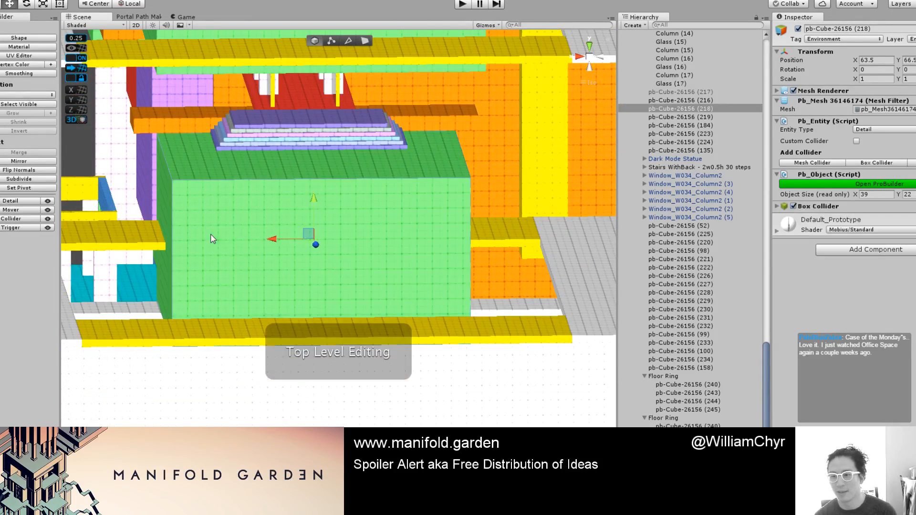
Step: Select the whole Floor Ring group that surrounds the green blocks
scroll(214, 241, "down", 10)
left_click_drag(214, 244, 399, 349, "alt")
left_click(400, 347)
left_click_drag(419, 385, 593, 341, "alt")
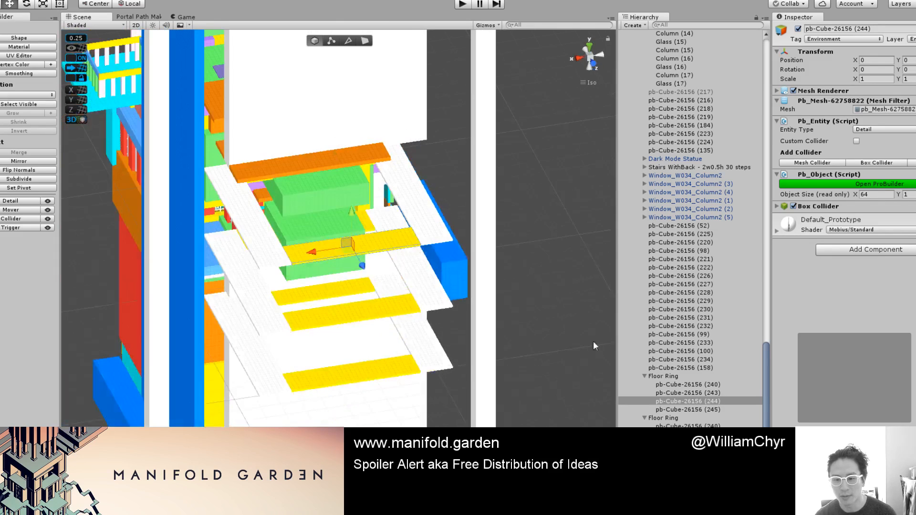
left_click(661, 376)
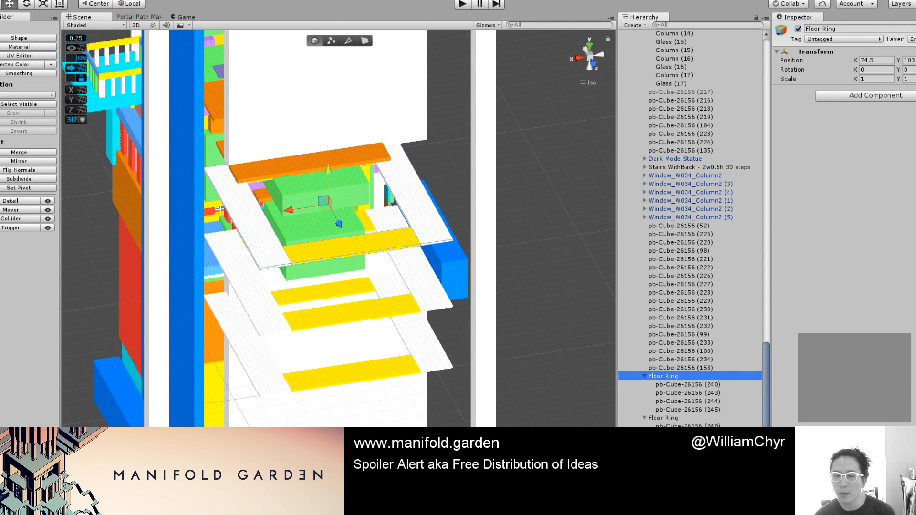
Step: Switch to the web browser and open the Manifold Garden Steam store page in a new tab
key("alt+Tab")
key("ctrl+t")
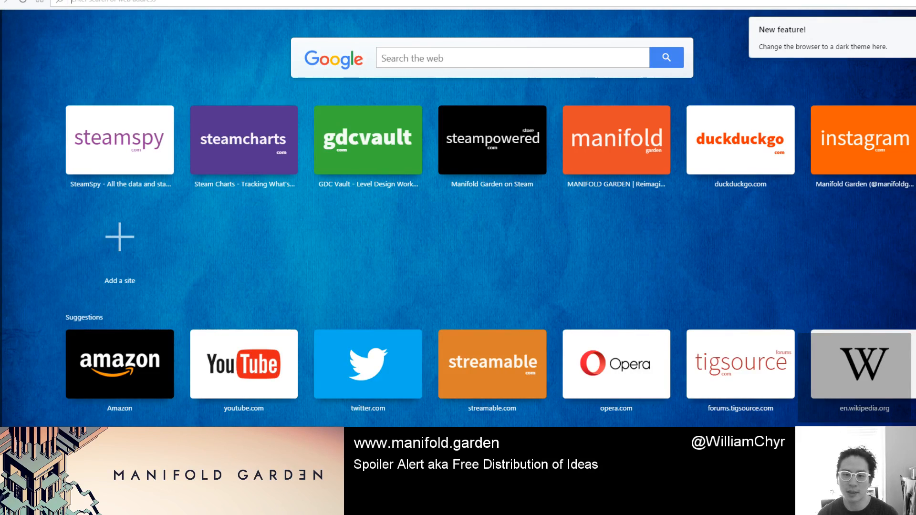
left_click(516, 165)
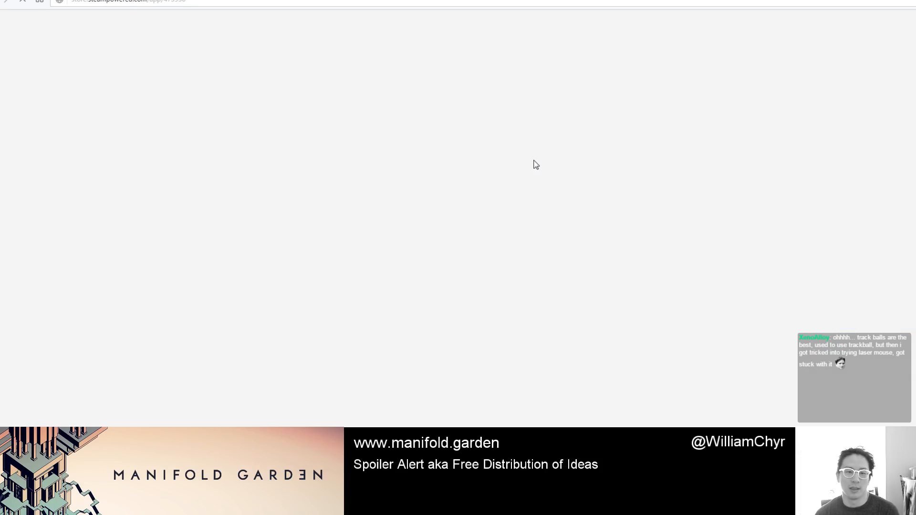
Step: Search the Steam store for "dead cells" and open the Dead Cells page
left_click(642, 82)
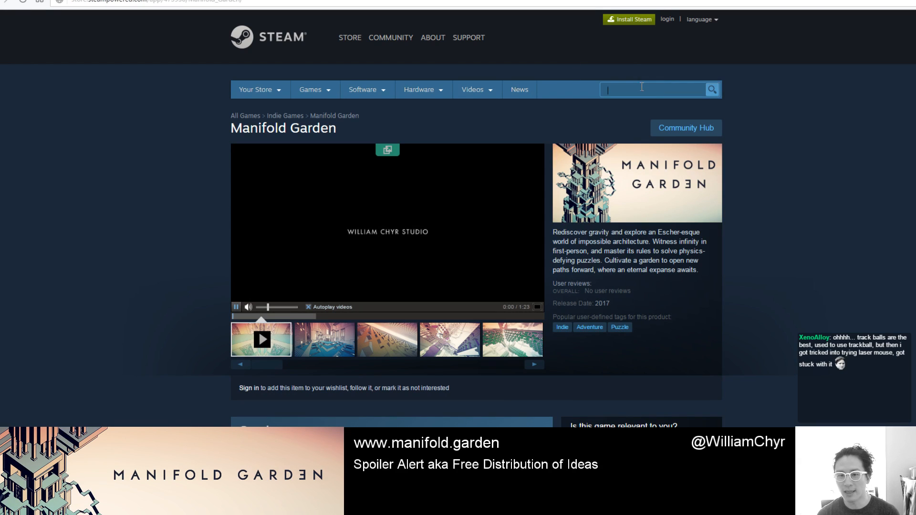
type("dead cells")
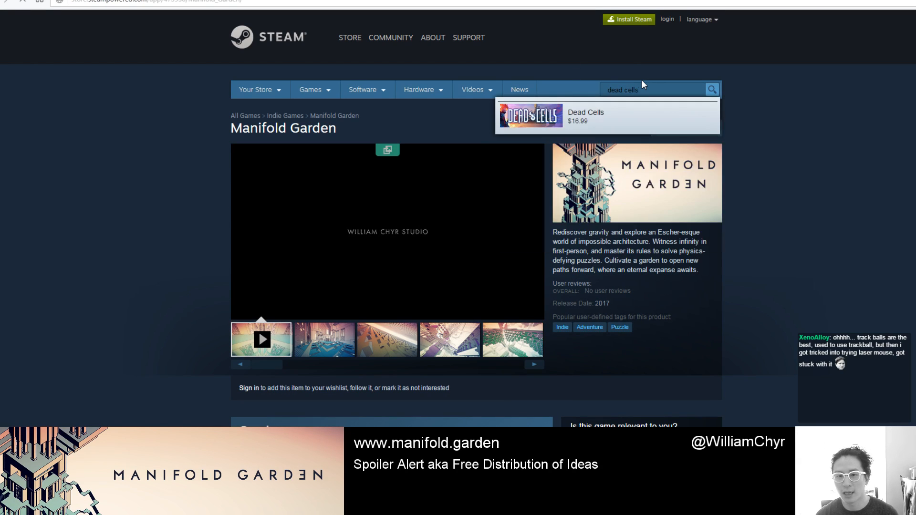
key("Return")
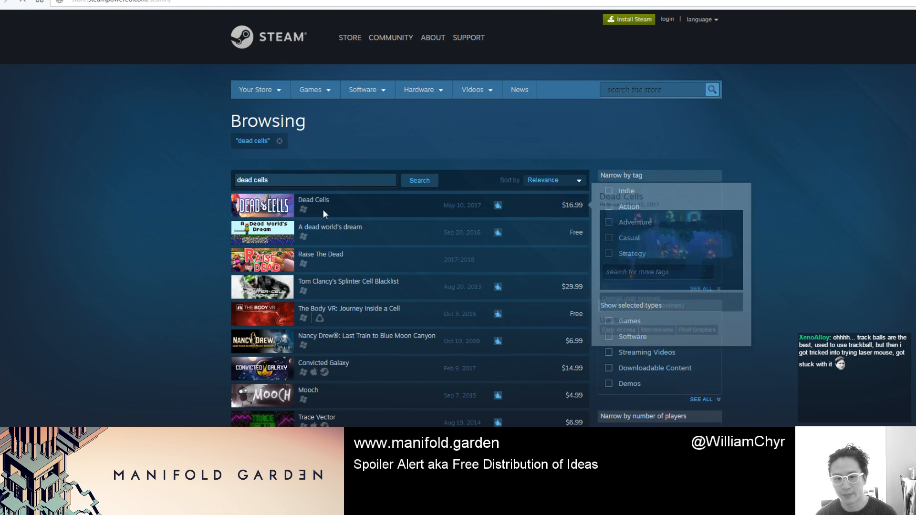
left_click(323, 212)
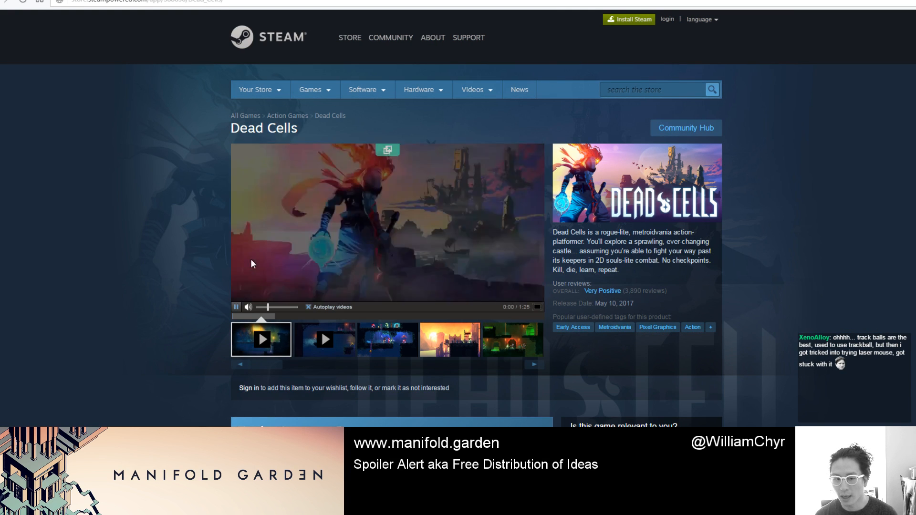
Step: Read the Dead Cells reviews and game details, look up the games by developer Motion Twin, and return to the page
mouse_move(629, 297)
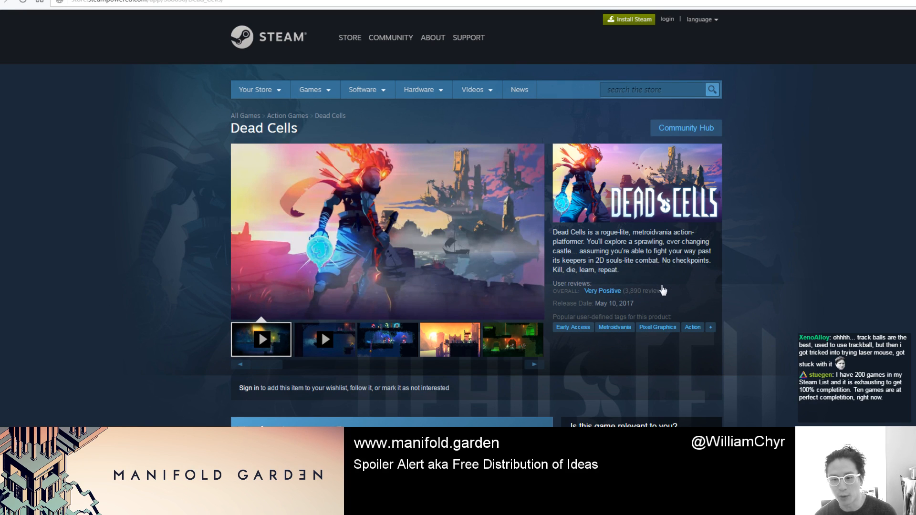
scroll(662, 290, "down", 4)
scroll(661, 289, "down", 5)
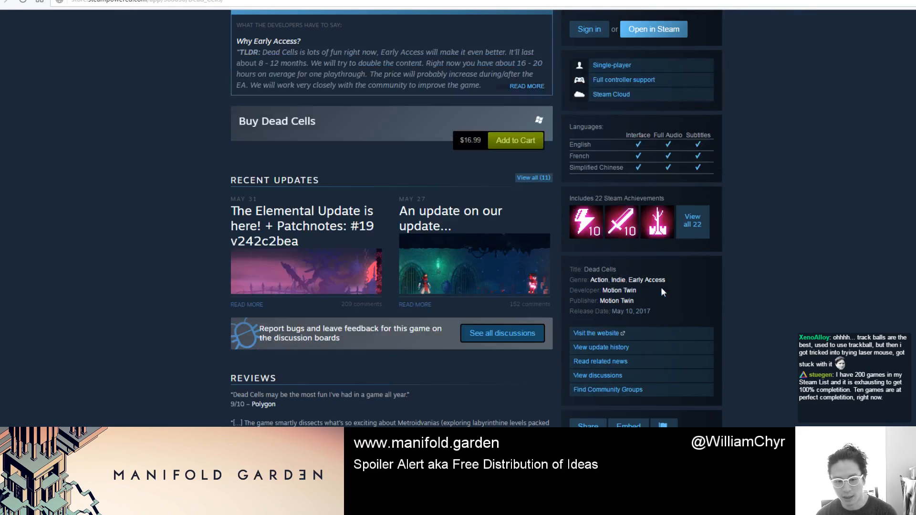
scroll(653, 296, "down", 5)
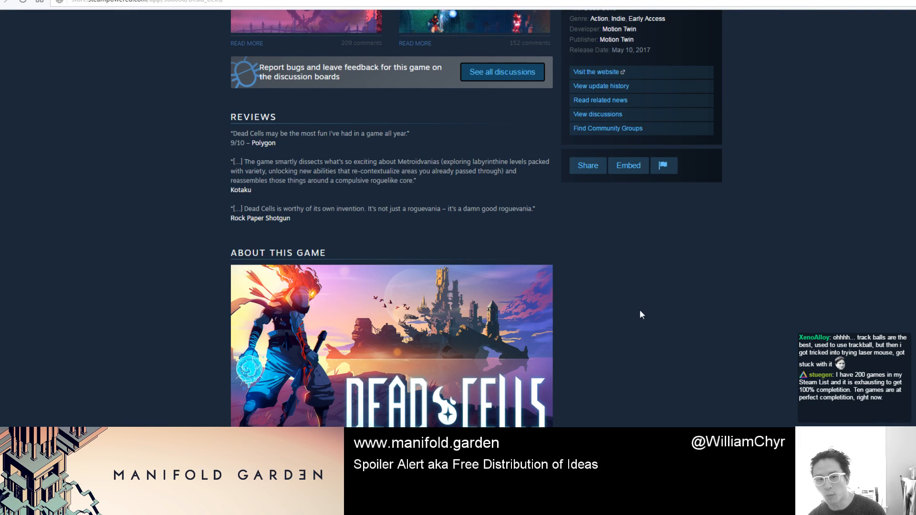
scroll(641, 308, "up", 5)
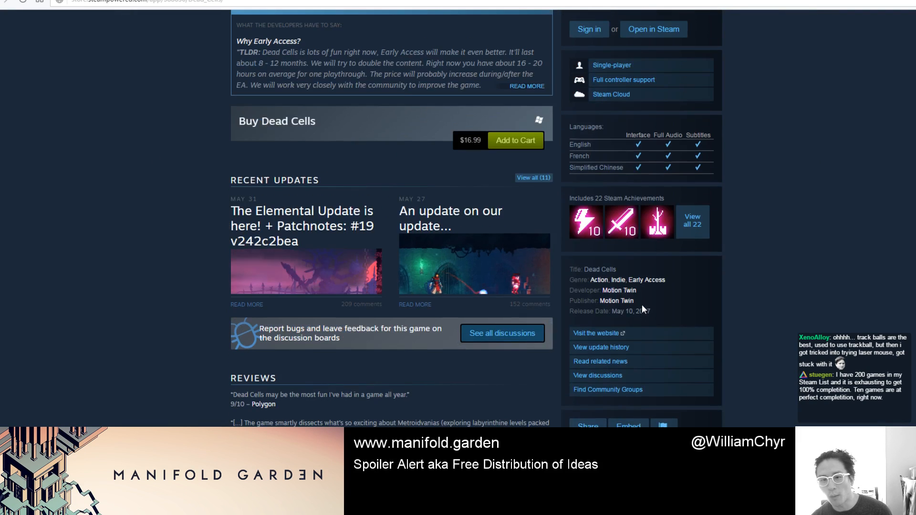
left_click(619, 290)
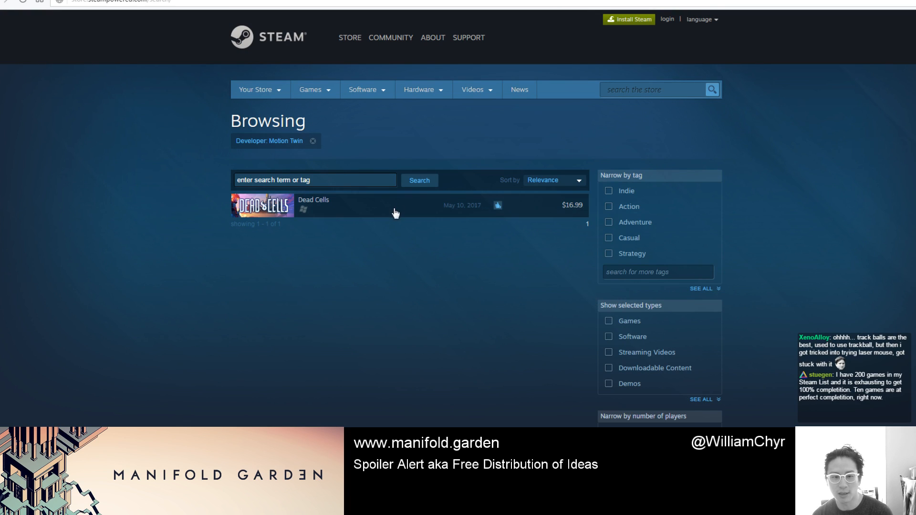
left_click(4, 2)
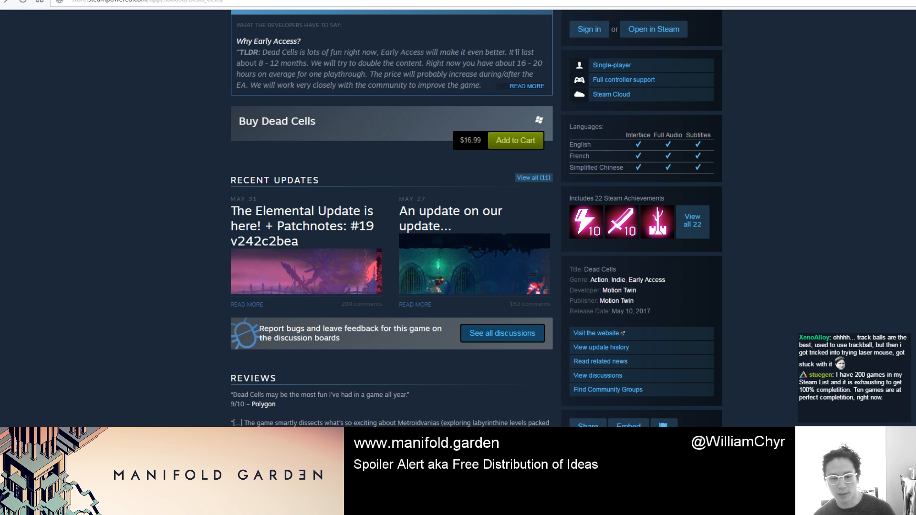
Step: Skip the Dead Cells trailer ahead to about 0:17
scroll(363, 136, "up", 5)
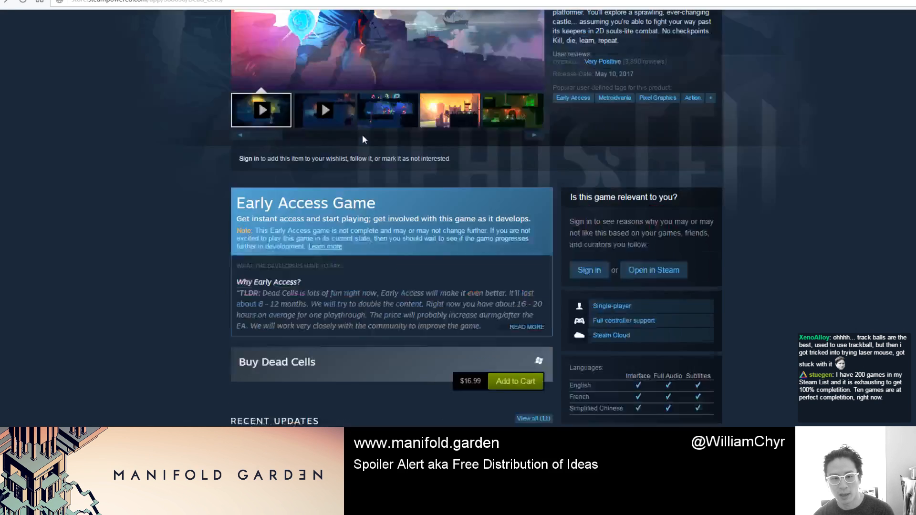
scroll(362, 137, "up", 5)
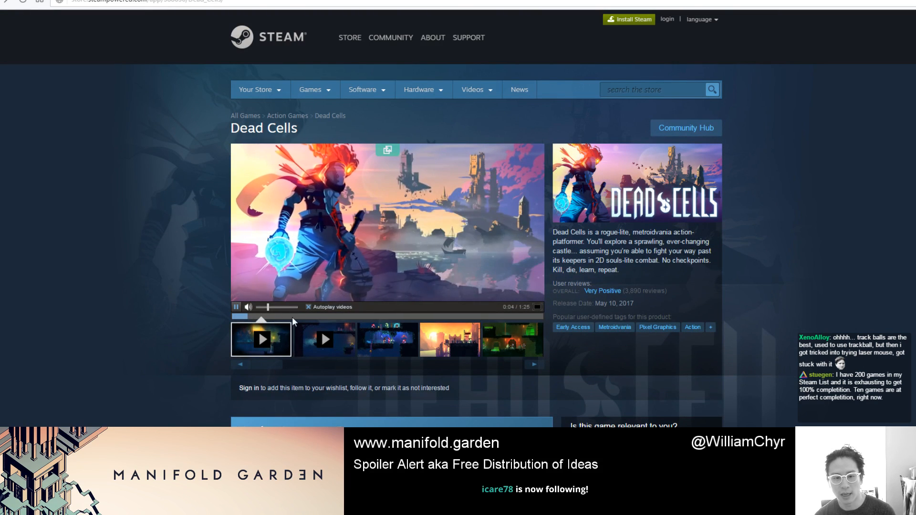
left_click(293, 316)
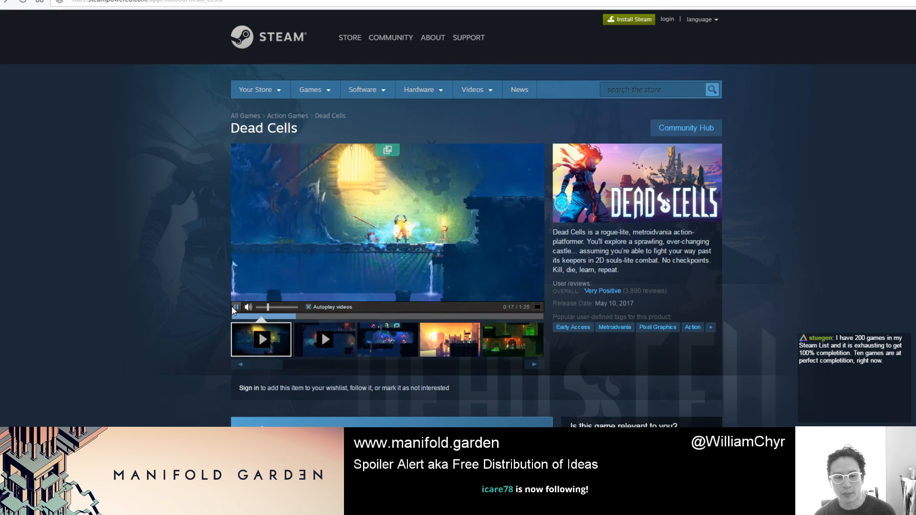
Step: Watch the Dead Cells trailer from the beginning in full screen, leave full screen, skip ahead past 0:40, and pause it
left_click(235, 307)
left_click_drag(234, 310, 233, 325)
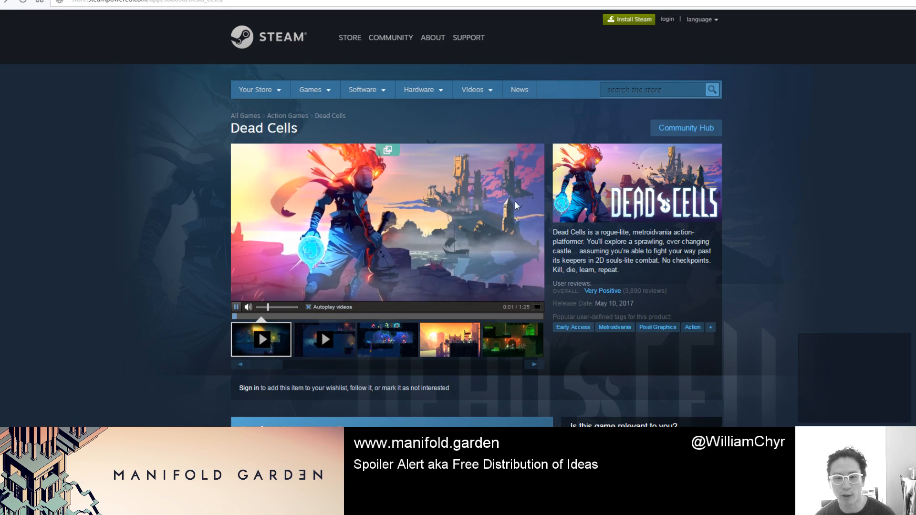
left_click(537, 307)
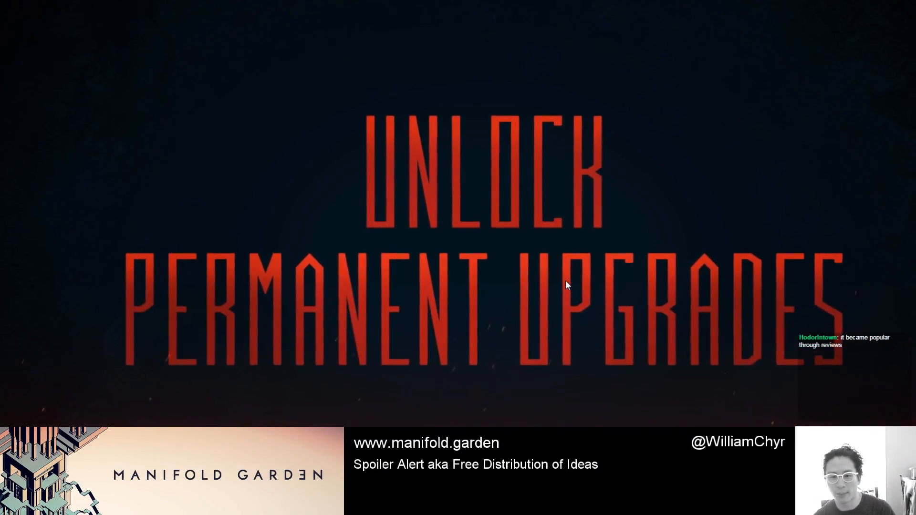
key("Escape")
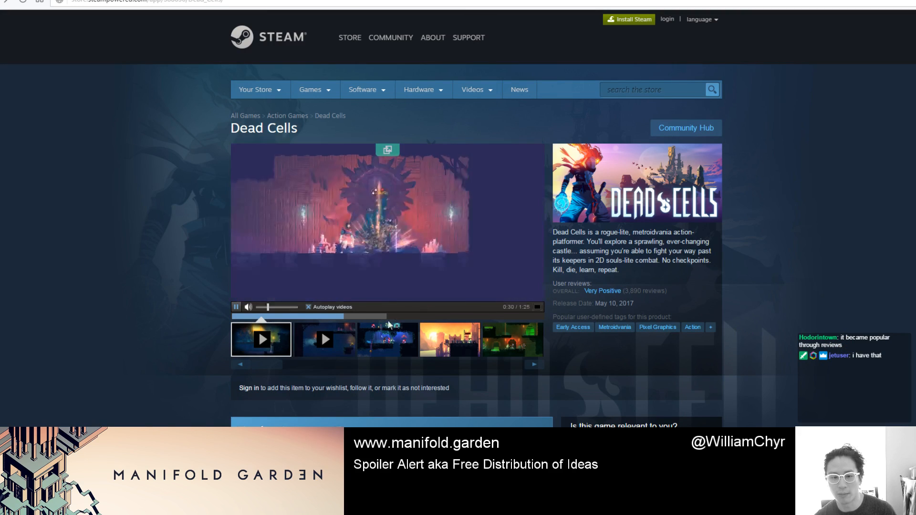
left_click(381, 317)
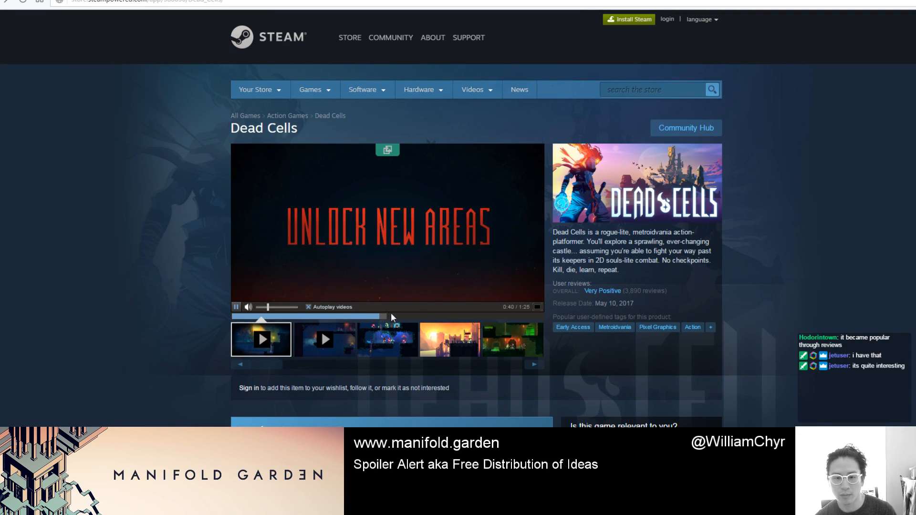
left_click(396, 317)
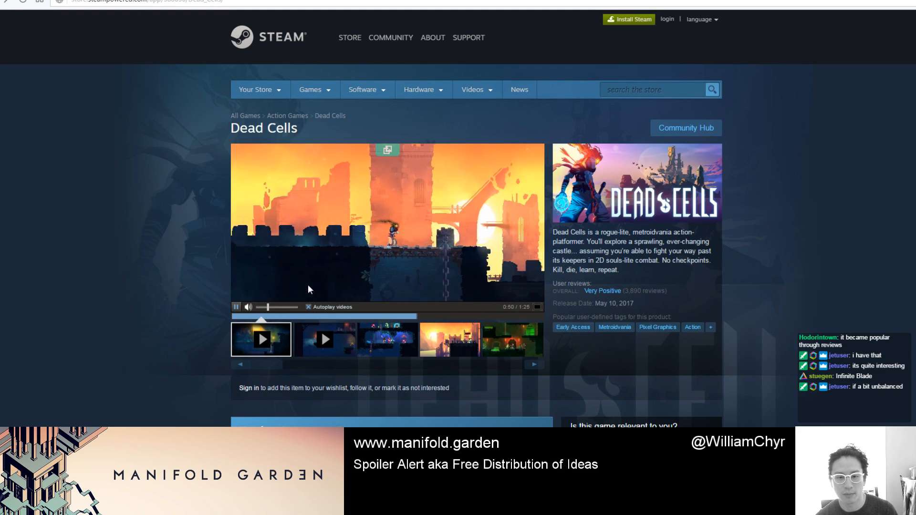
left_click(236, 308)
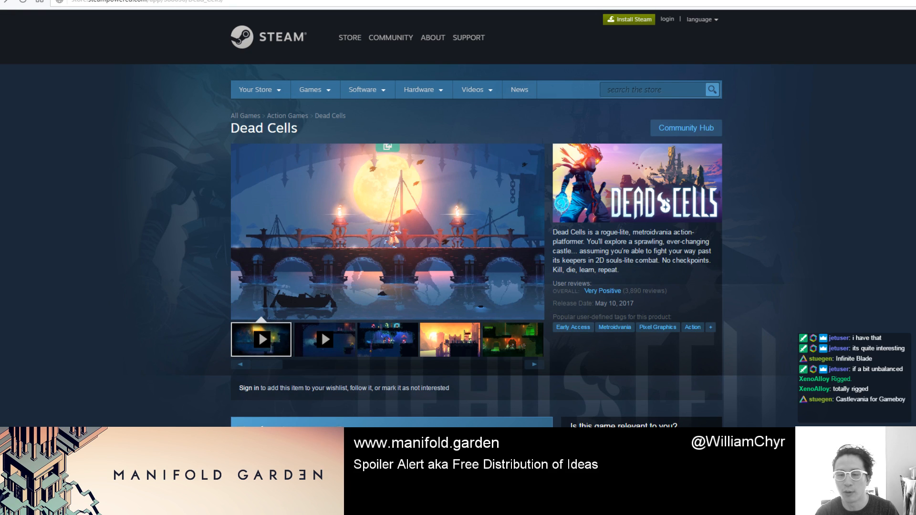
key("alt+Tab")
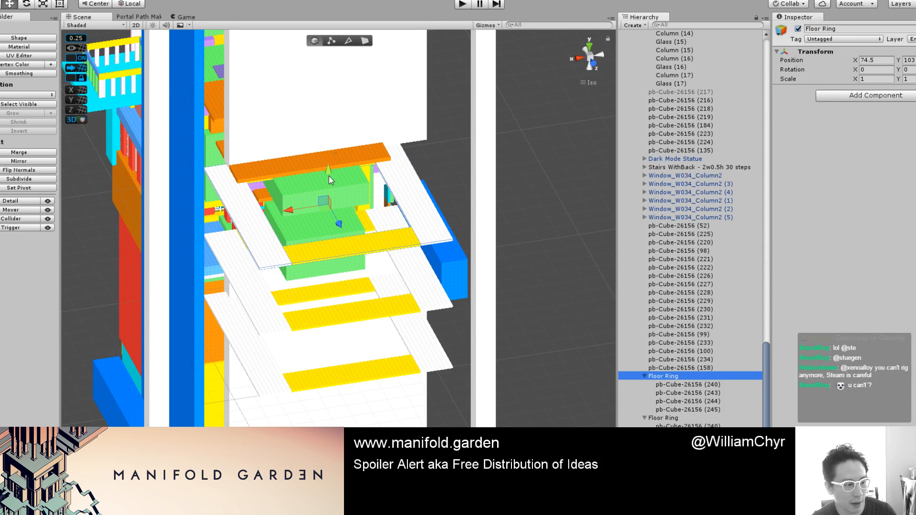
left_click(464, 184)
key("f")
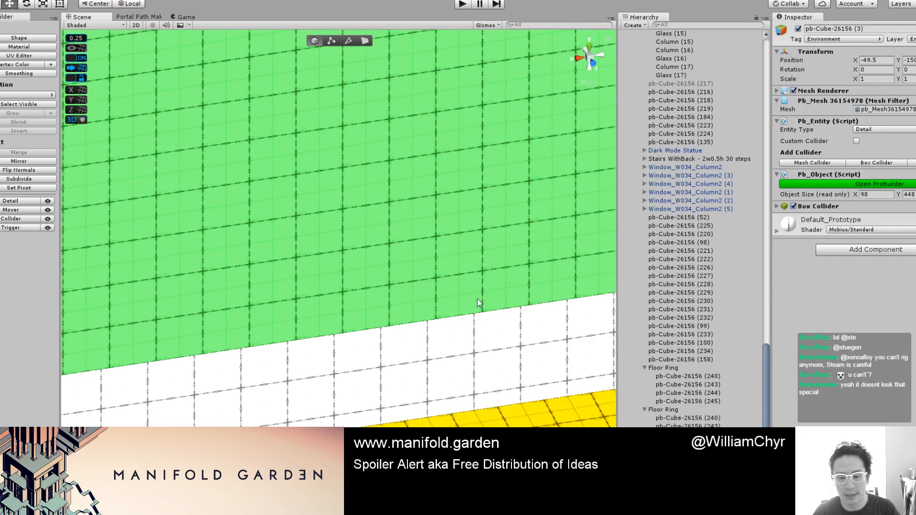
Step: Return to the browser, open steamspy.com in a new tab, search for "dead cells", and check the game's owner figures
key("alt+Tab")
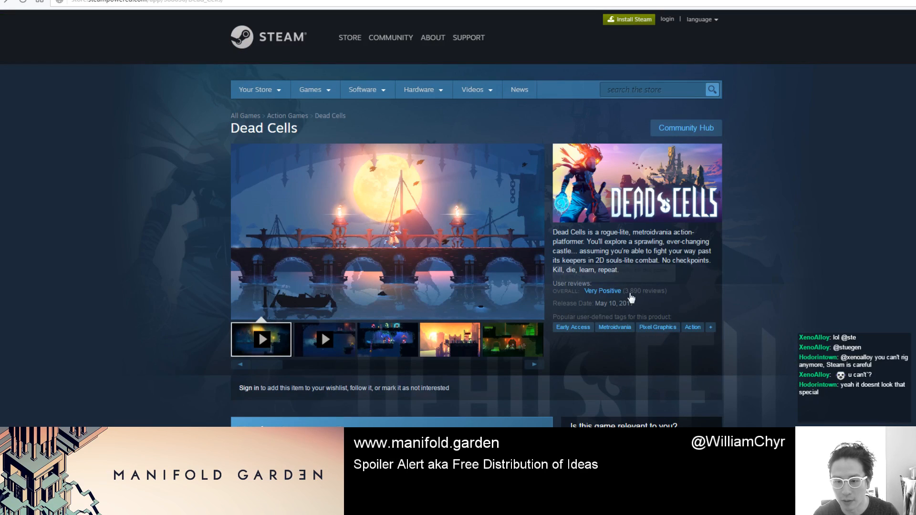
key("ctrl+t")
type("steamspy.com")
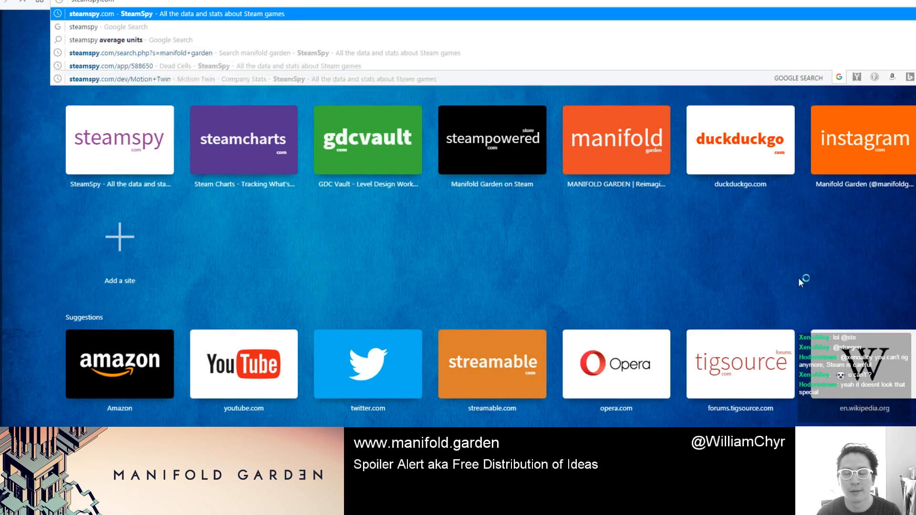
key("Return")
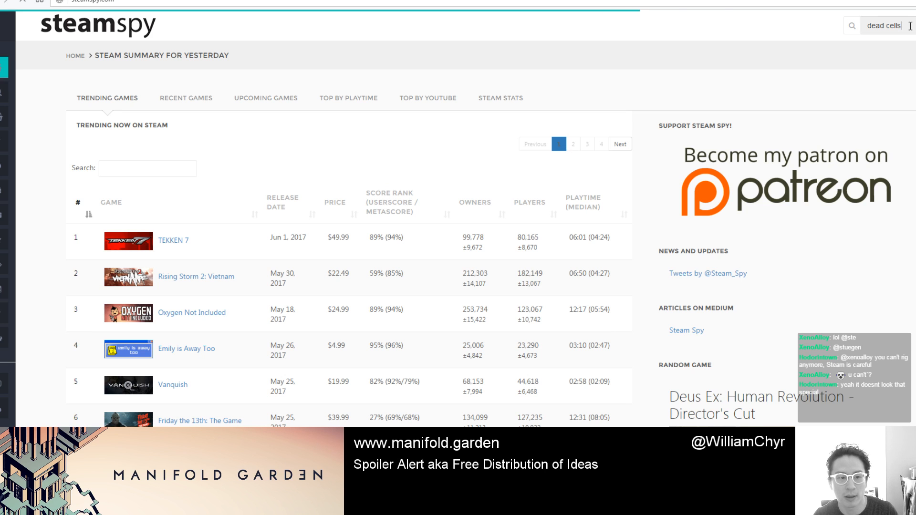
key("Return")
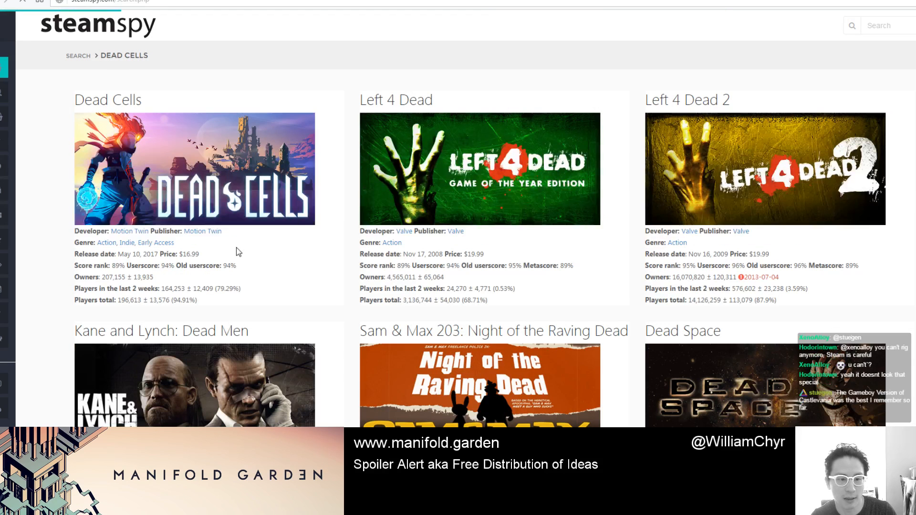
left_click_drag(100, 279, 132, 278)
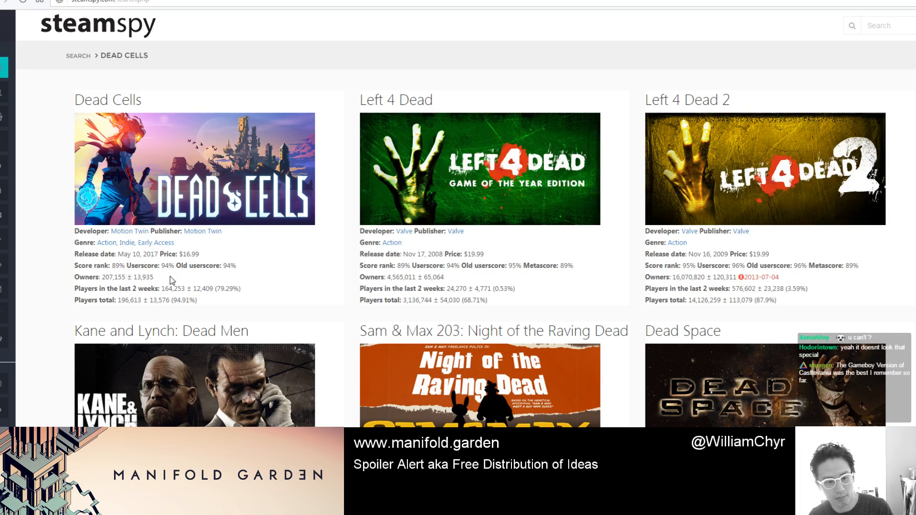
left_click_drag(167, 276, 101, 277)
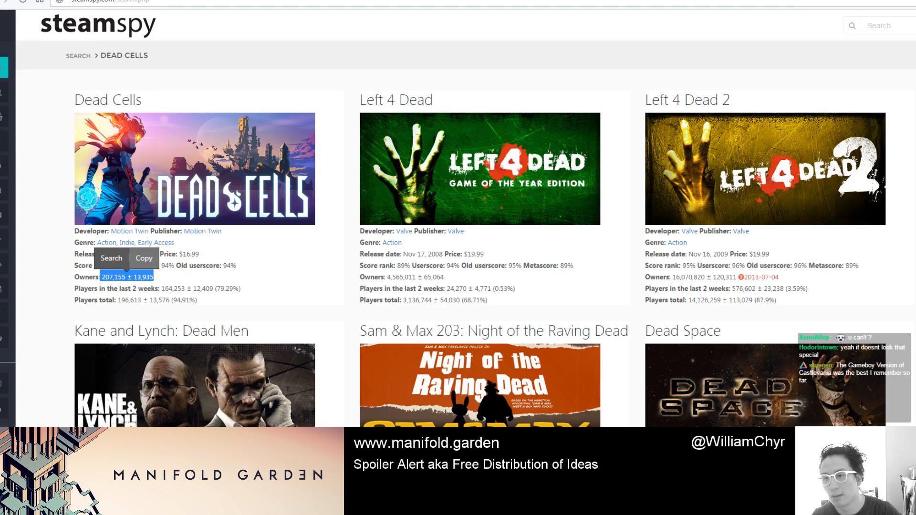
Step: Switch to Unity, try a duplicate of the middle green block at the lowest floor ring, and delete the copy
key("alt+Tab")
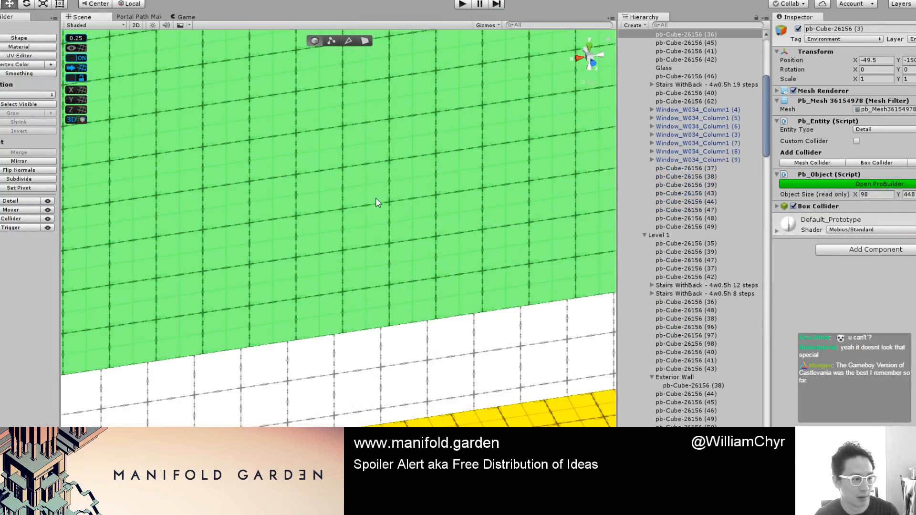
scroll(375, 201, "down", 10)
left_click_drag(373, 201, 287, 183, "alt")
left_click(258, 231)
scroll(287, 183, "up", 3)
key("ctrl+d")
scroll(321, 82, "down", 3)
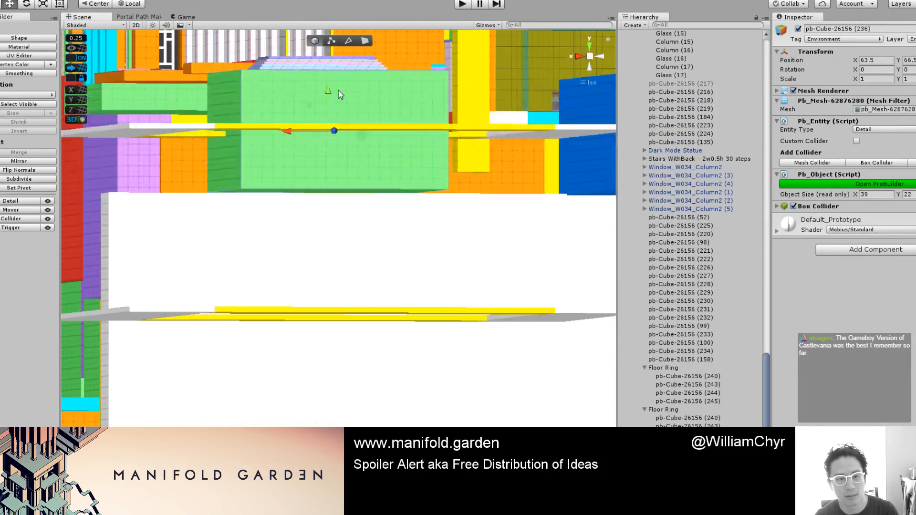
left_click_drag(331, 90, 304, 290)
scroll(343, 262, "down", 5)
scroll(290, 256, "up", 7)
scroll(307, 271, "down", 5)
left_click_drag(315, 234, 290, 262, "alt")
scroll(290, 262, "down", 8)
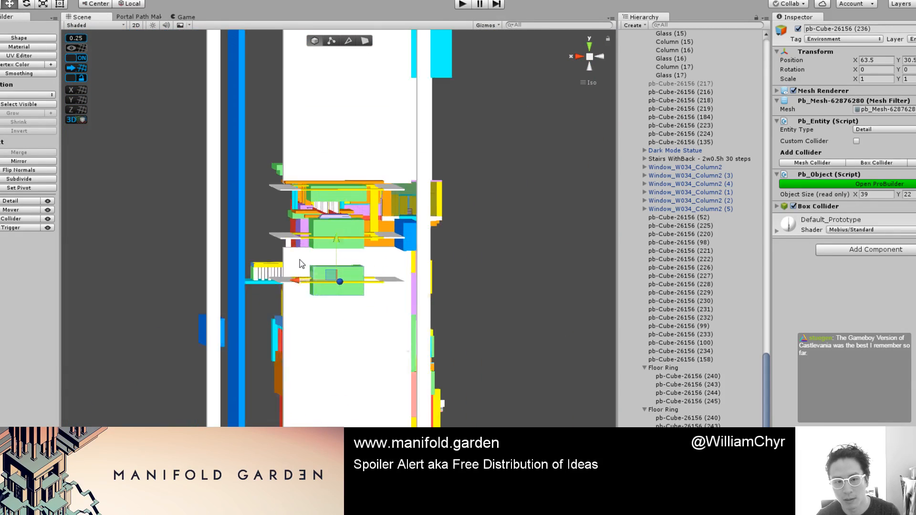
scroll(418, 239, "up", 8)
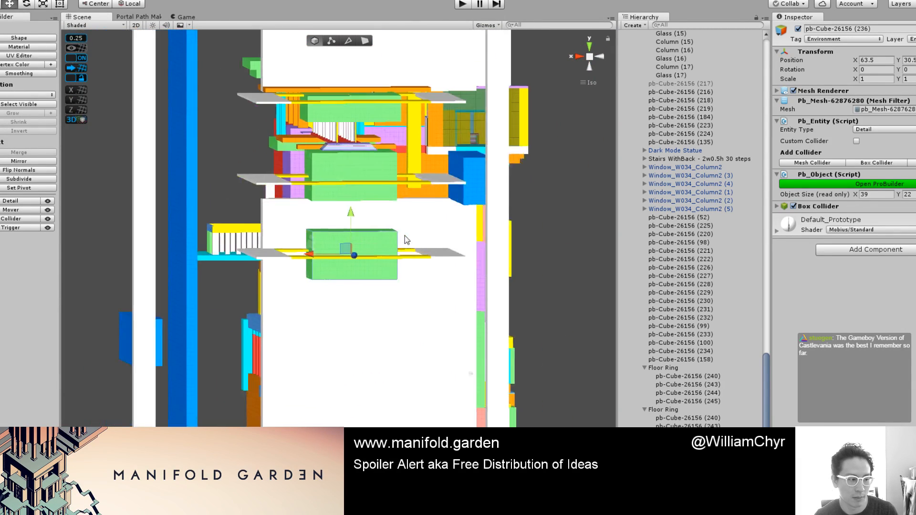
left_click_drag(387, 246, 435, 263, "alt")
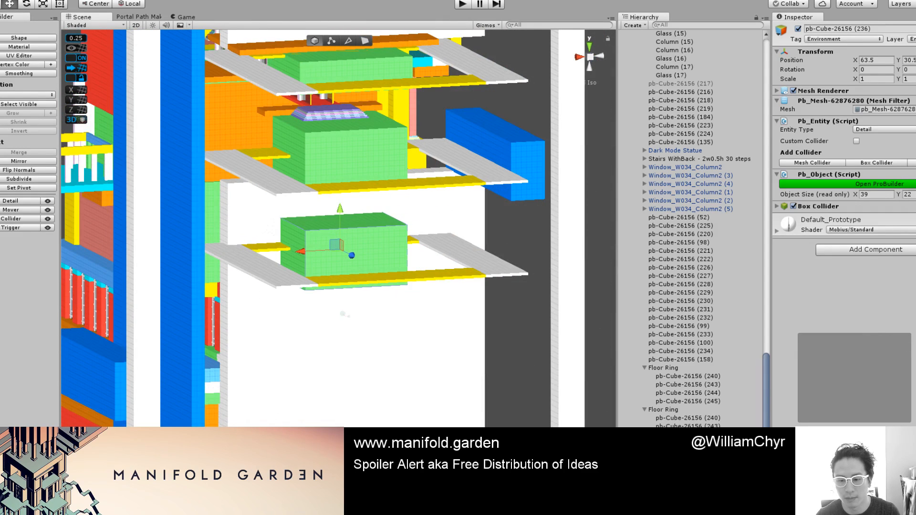
right_click(666, 300)
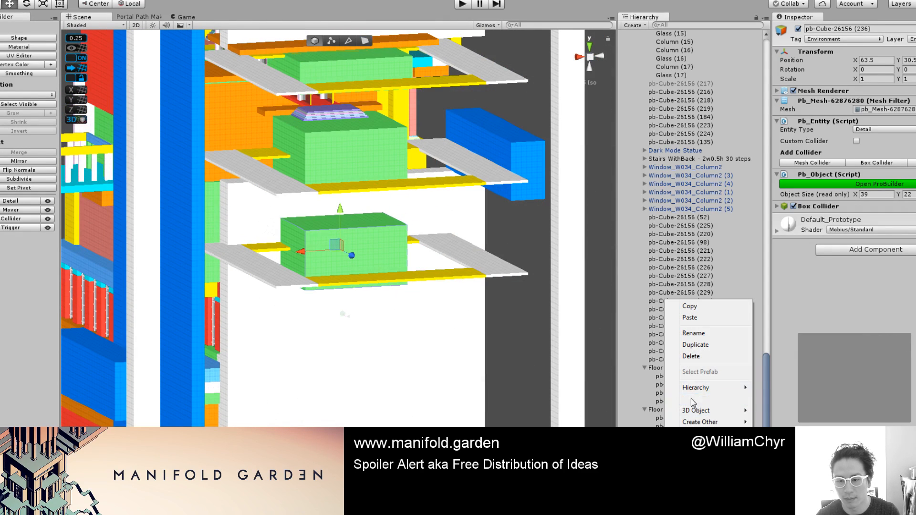
left_click(692, 361)
Step: Extend the bottom face of the middle green block downward to a height of about 210 and centre its pivot
left_click_drag(449, 270, 343, 378, "alt")
key("g")
left_click(332, 168)
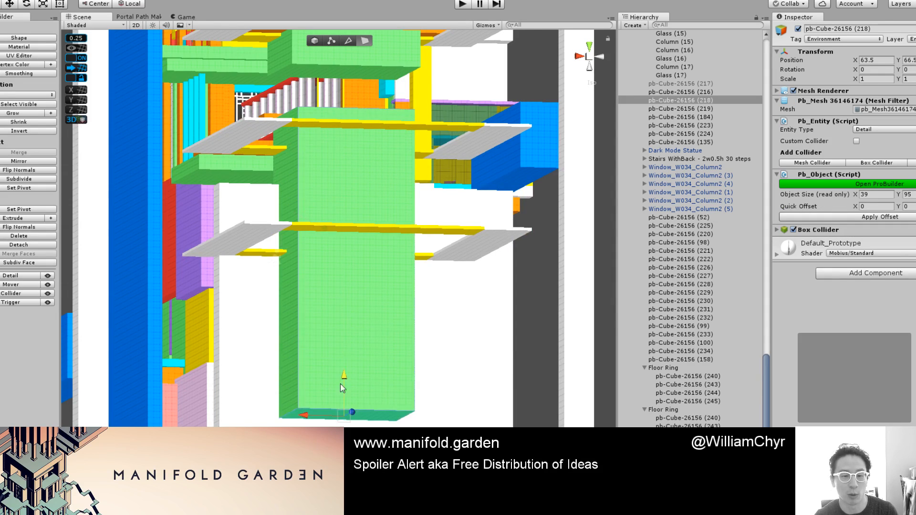
scroll(322, 267, "down", 10)
left_click_drag(342, 305, 343, 464)
scroll(354, 307, "down", 7)
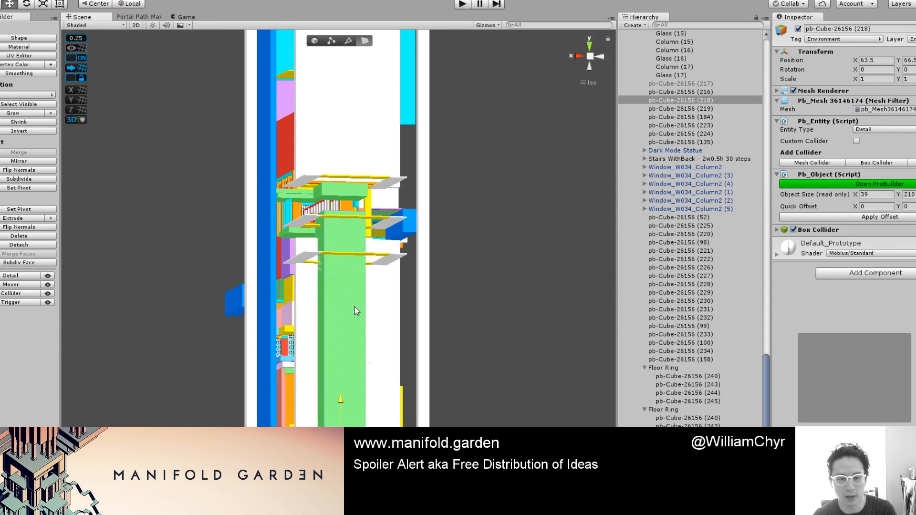
key("g")
key("ctrl+j")
Step: Raise the top face of the upper green block until the block is about 137 units tall
scroll(343, 235, "up", 15)
middle_click_drag(328, 93, 354, 185)
left_click_drag(353, 185, 343, 204, "alt")
scroll(343, 205, "up", 4)
middle_click_drag(343, 204, 330, 267)
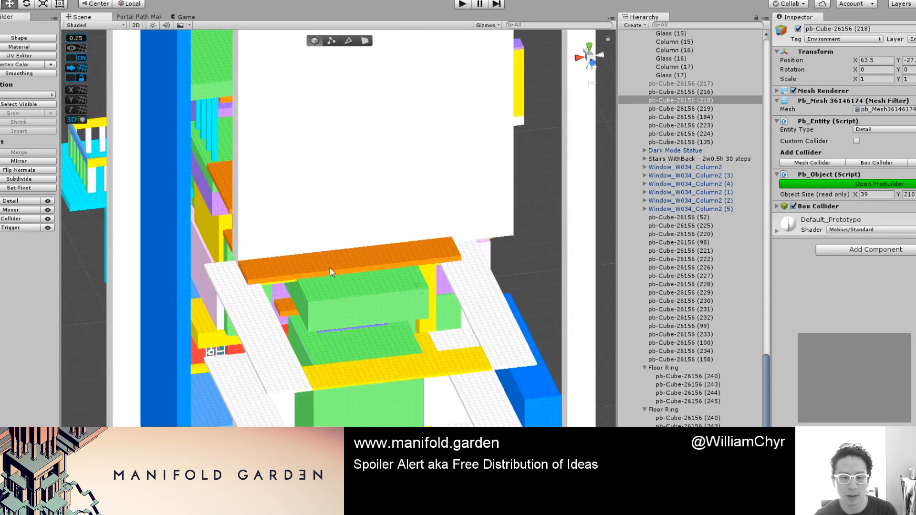
key("g")
left_click(328, 290)
left_click_drag(366, 227, 362, 38)
scroll(355, 182, "down", 4)
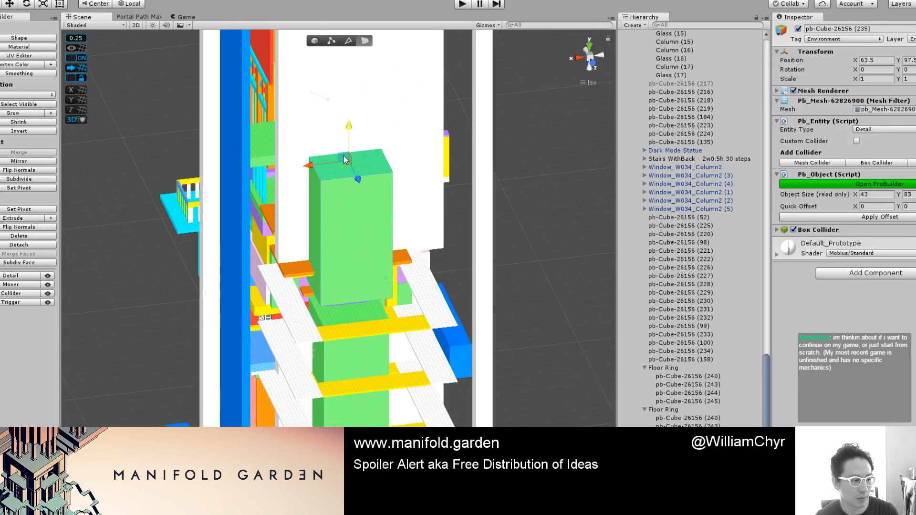
scroll(356, 180, "up", 6)
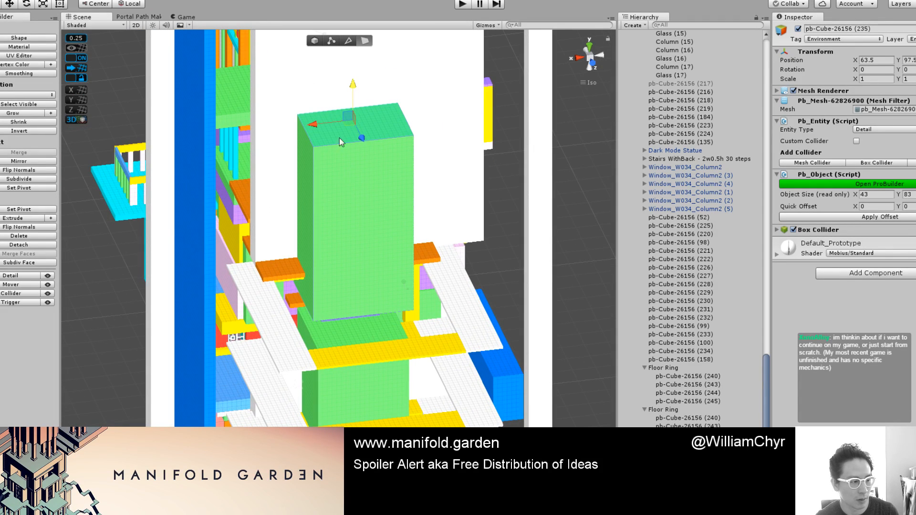
scroll(339, 139, "down", 3)
scroll(350, 146, "up", 2)
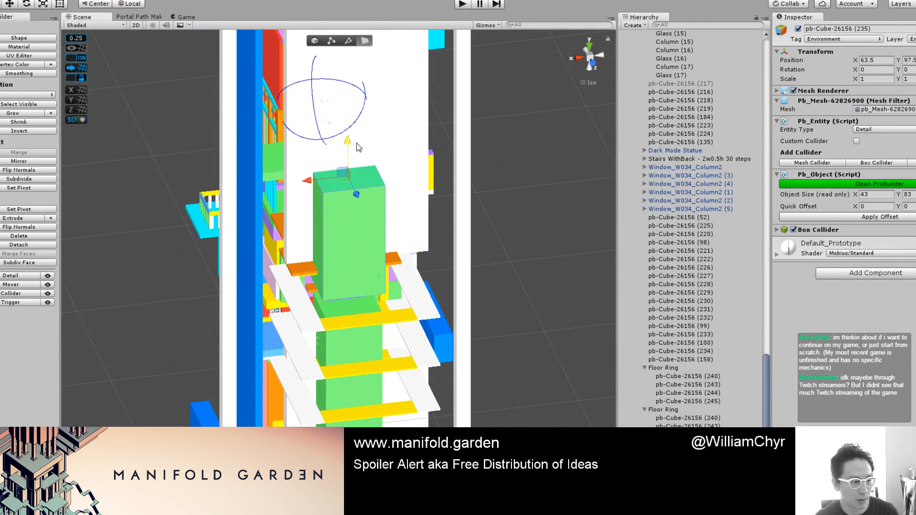
scroll(358, 146, "up", 5)
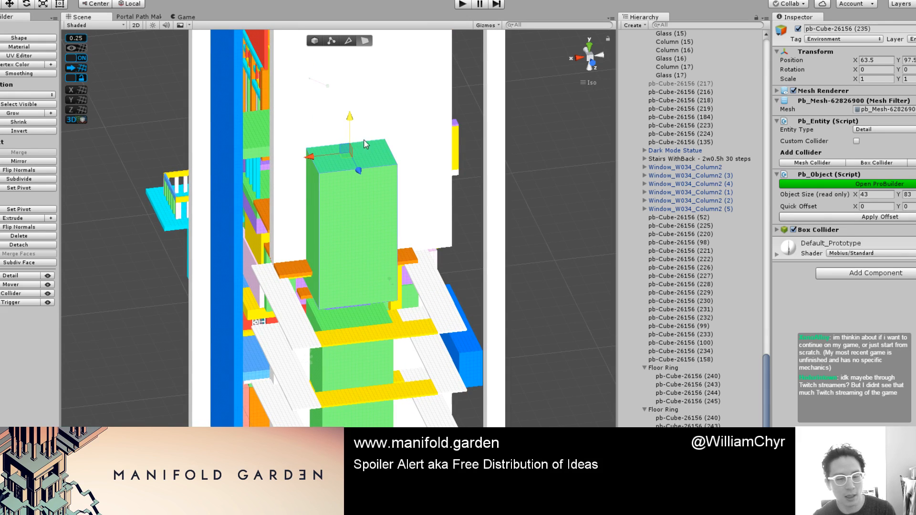
scroll(360, 146, "down", 4)
left_click_drag(349, 137, 350, 63)
scroll(355, 85, "down", 5)
left_click_drag(410, 219, 435, 180, "alt")
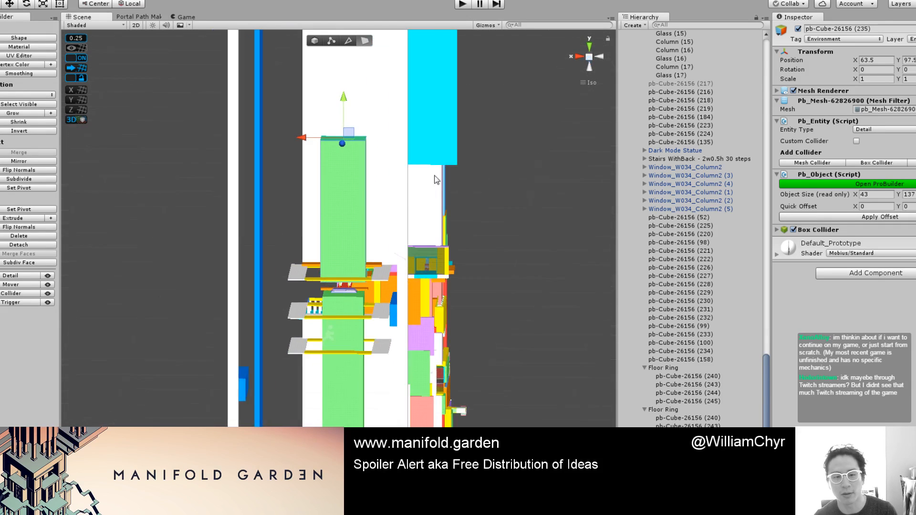
Step: Examine the extended green towers and surrounding floor rings in perspective with the in-game shading, and return to the coloured prototype display
left_click(526, 196)
left_click_drag(527, 196, 370, 188, "alt")
scroll(92, 139, "down", 3)
scroll(370, 187, "up", 4)
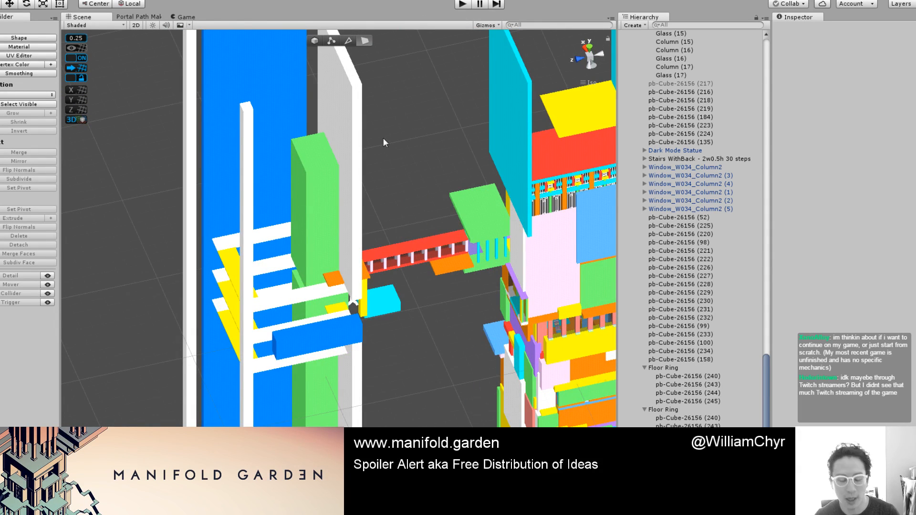
scroll(373, 195, "up", 3)
scroll(373, 221, "up", 3)
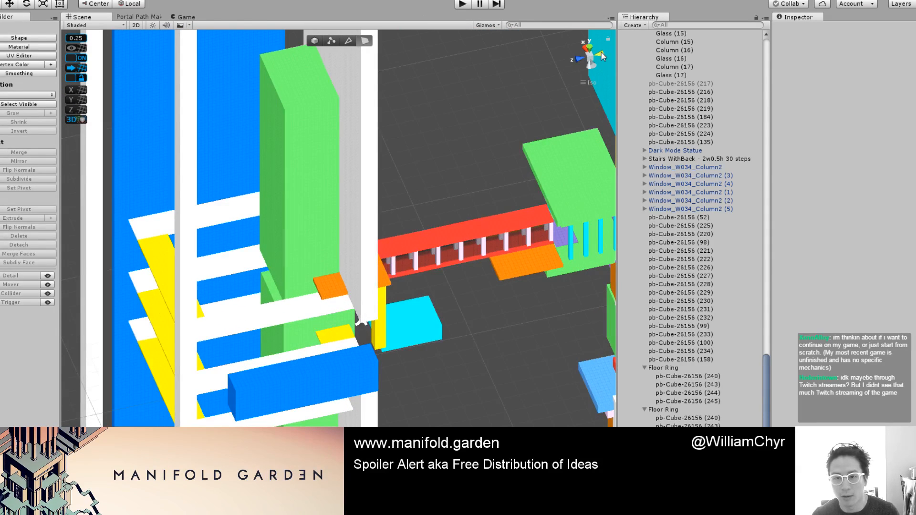
left_click(591, 61)
scroll(394, 278, "up", 5)
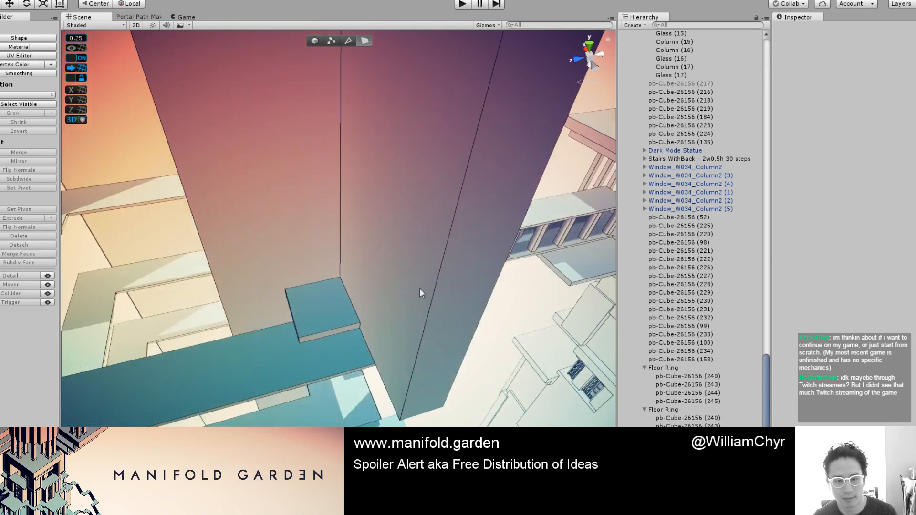
mouse_move(420, 289)
left_mouse_down("alt")
mouse_move(449, 294)
mouse_move(266, 225)
mouse_move(519, 389)
mouse_move(284, 210)
mouse_move(271, 225)
mouse_move(397, 333)
left_mouse_up("alt")
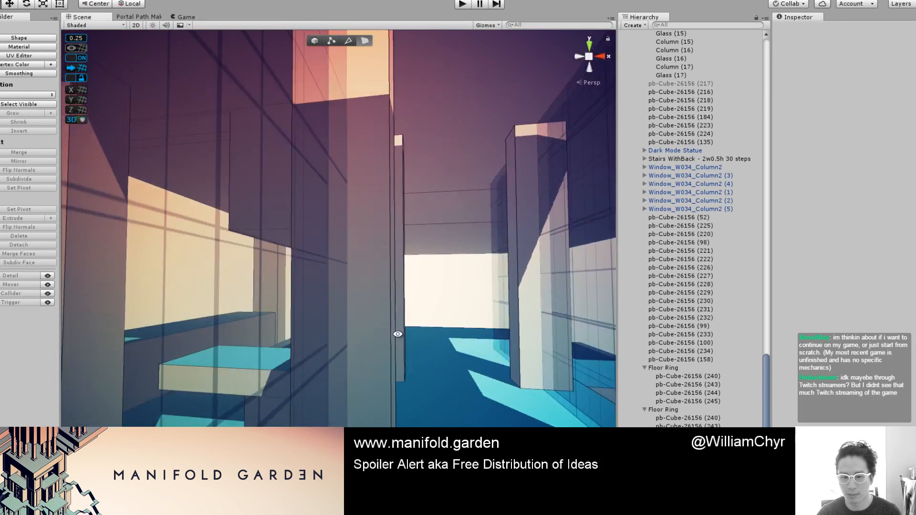
key("w")
mouse_move(510, 332)
right_mouse_down()
mouse_move(498, 354)
mouse_move(434, 296)
mouse_move(448, 368)
mouse_move(466, 373)
mouse_move(862, 363)
mouse_move(829, 364)
right_mouse_up()
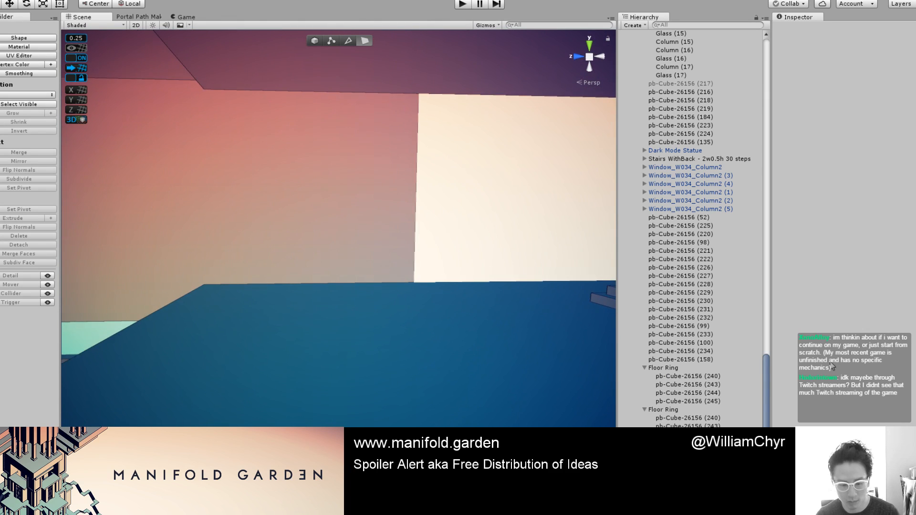
key("F1")
Step: Raise the bottom face of the middle green block until the block is 52 units tall
scroll(362, 305, "down", 5)
scroll(311, 302, "down", 4)
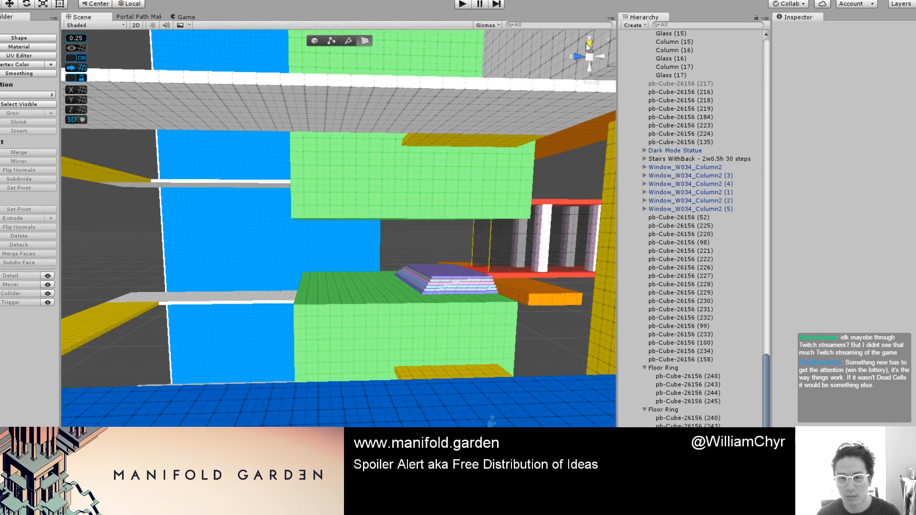
scroll(344, 169, "down", 4)
left_click_drag(344, 169, 377, 254, "alt")
left_click(349, 269)
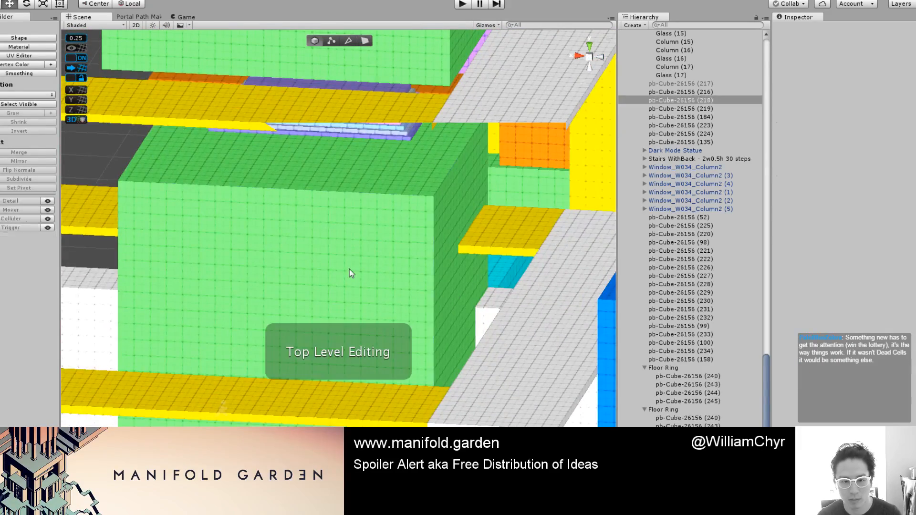
key("g")
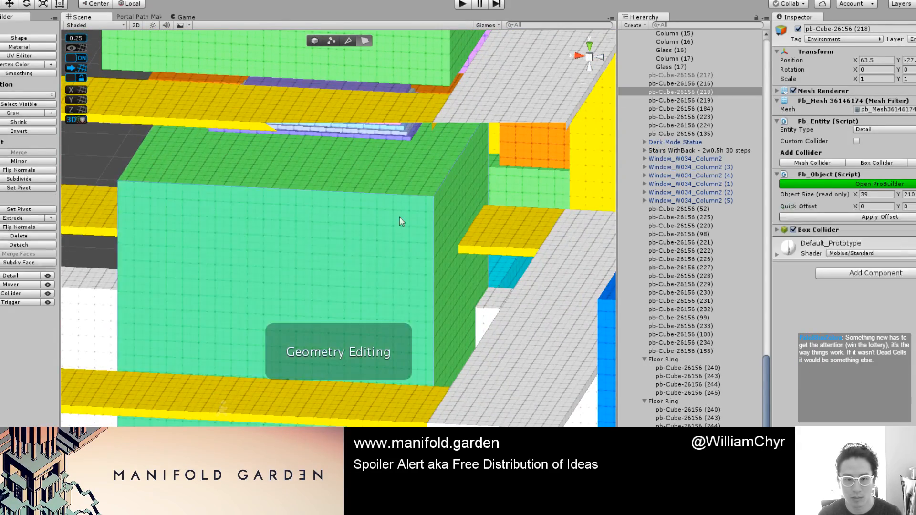
left_click(464, 191)
scroll(448, 248, "down", 4)
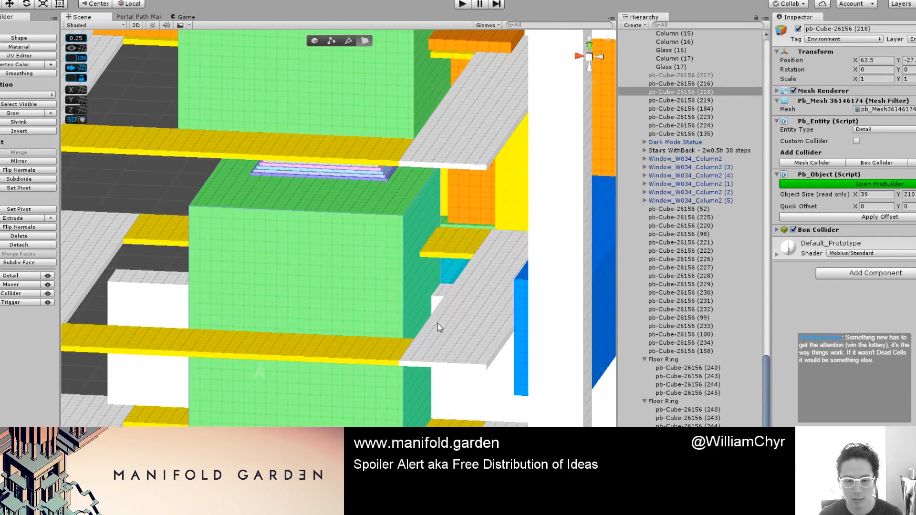
left_click_drag(437, 323, 376, 378, "alt")
left_click_drag(368, 368, 339, 205)
key("f")
scroll(383, 125, "up", 10)
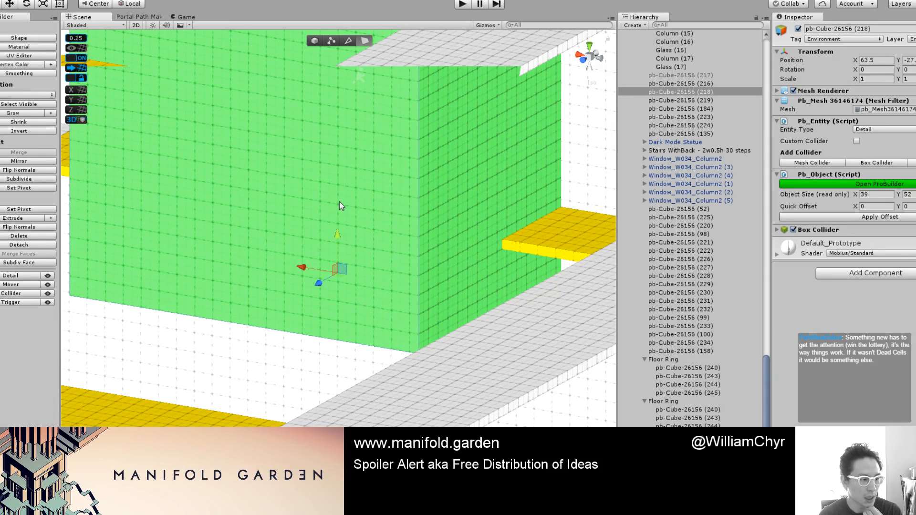
Step: Pull in the two opposite side faces of the middle green block to narrow its X size to 37 units
left_click_drag(341, 201, 396, 202, "alt")
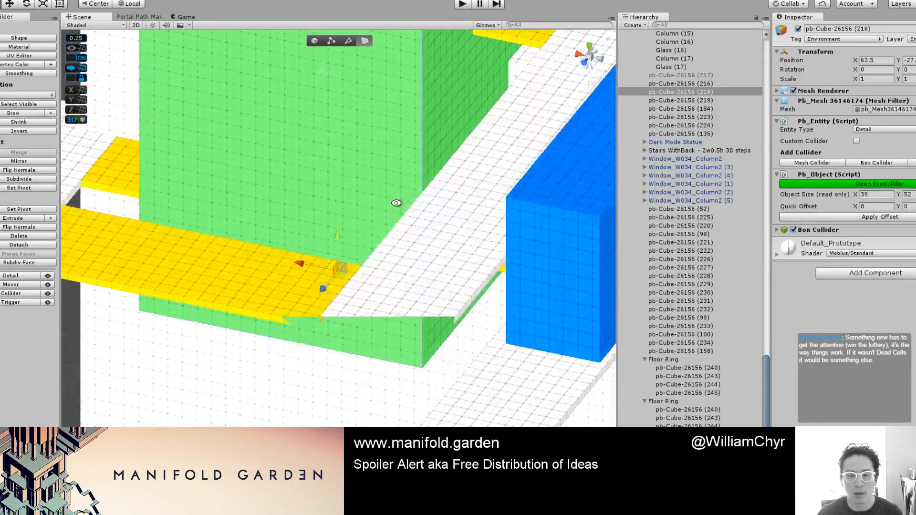
middle_click_drag(396, 202, 365, 306)
scroll(376, 229, "down", 3)
left_click_drag(376, 229, 353, 195, "alt")
middle_click_drag(381, 205, 355, 267)
scroll(360, 253, "up", 4)
left_click_drag(352, 220, 363, 212, "alt")
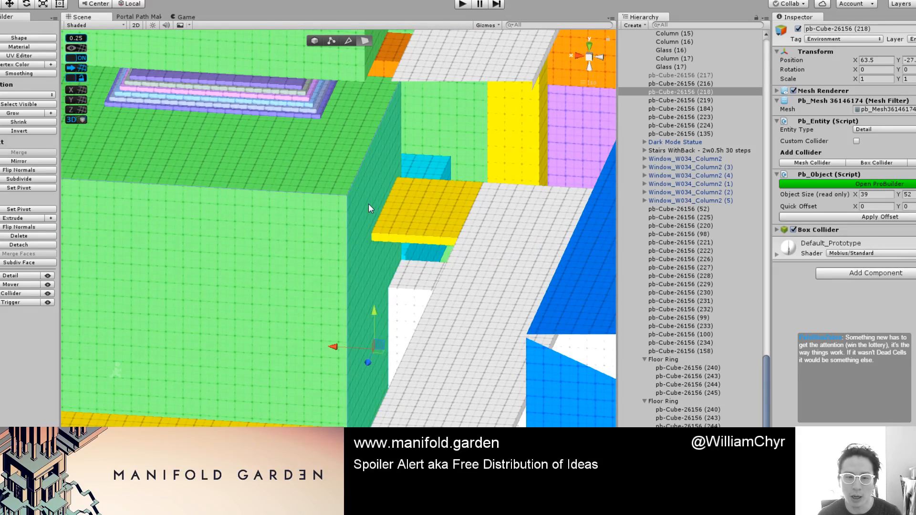
mouse_move(338, 348)
left_mouse_down()
mouse_move(325, 342)
mouse_move(333, 346)
left_mouse_up()
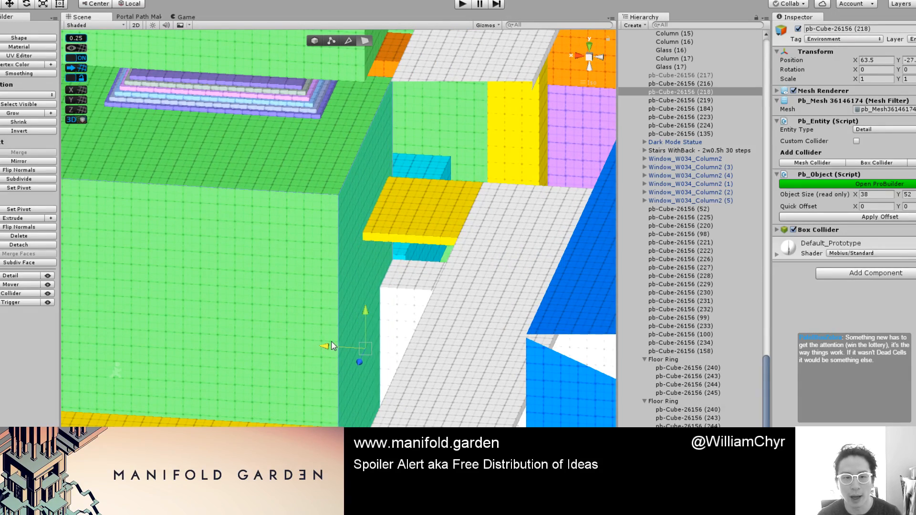
scroll(279, 267, "down", 4)
left_click_drag(278, 267, 307, 247, "alt")
scroll(253, 277, "up", 3)
left_click(220, 285)
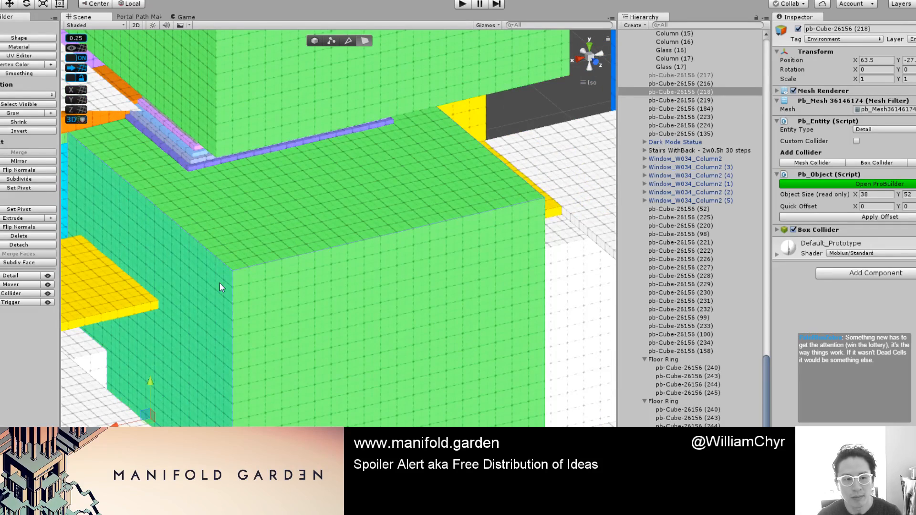
mouse_move(114, 424)
left_mouse_down()
mouse_move(138, 423)
mouse_move(127, 429)
left_mouse_up()
Step: Pull the middle green block's Z-facing face in toward the purple stepped stairs and centre the block's pivot
left_click_drag(256, 371, 429, 275, "alt")
left_click(420, 262)
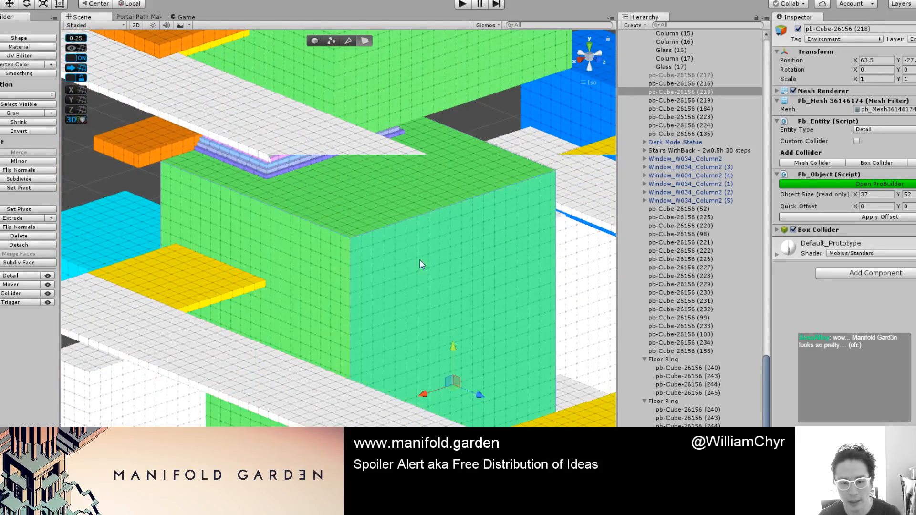
left_click_drag(479, 394, 283, 217)
scroll(393, 306, "up", 3)
scroll(283, 216, "up", 4)
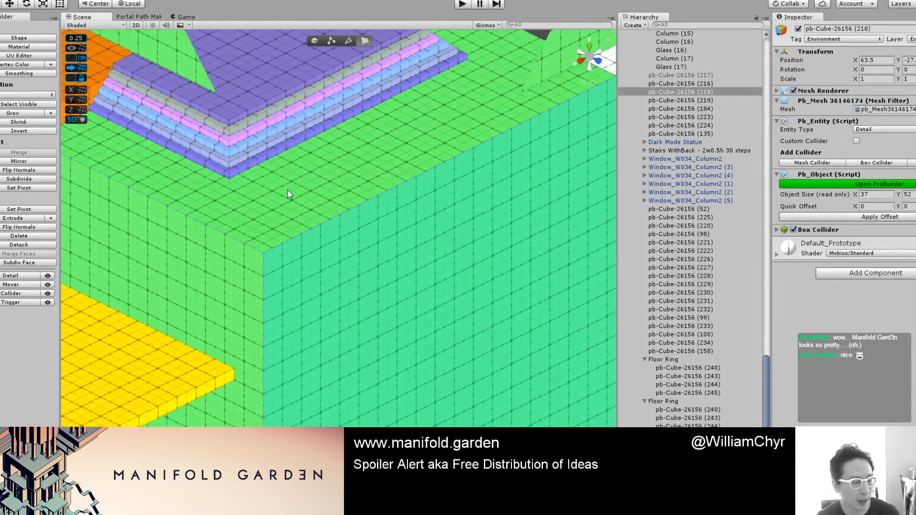
key("g")
key("ctrl+j")
Step: Duplicate the middle green block and move the copy outward along Z so it protrudes from the original
scroll(343, 302, "down", 5)
middle_click_drag(344, 303, 269, 202)
left_click_drag(269, 202, 302, 174, "alt")
scroll(260, 167, "down", 2)
middle_click_drag(303, 174, 330, 225)
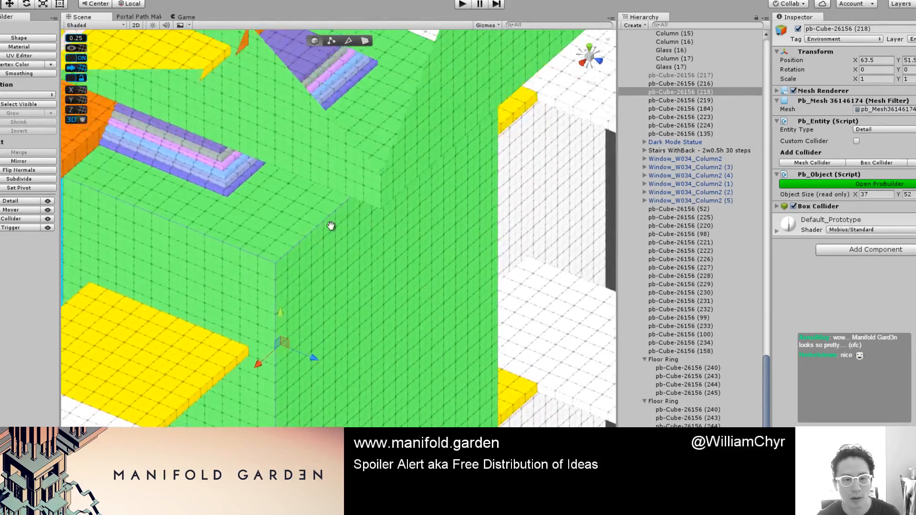
left_click_drag(331, 226, 346, 223, "alt")
key("ctrl+d")
left_click_drag(320, 366, 520, 450)
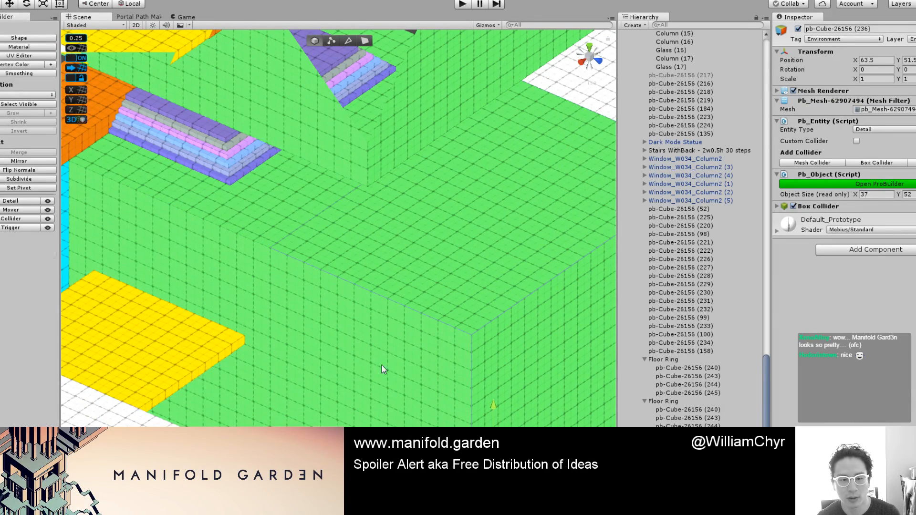
Step: Pull in both side faces of the protruding copy to narrow its X size to 29 units
key("g")
left_click_drag(382, 365, 370, 308, "alt")
left_click(235, 318)
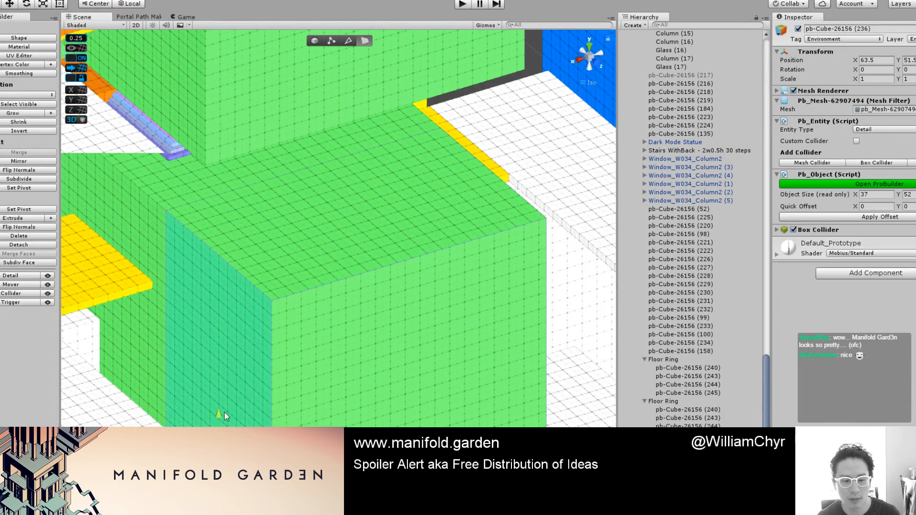
left_click_drag(224, 412, 254, 404)
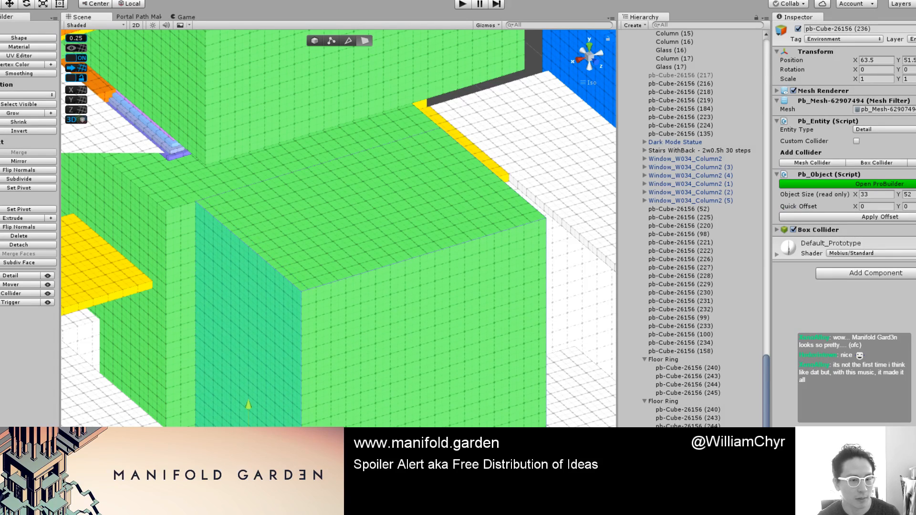
left_click_drag(305, 331, 198, 332, "alt")
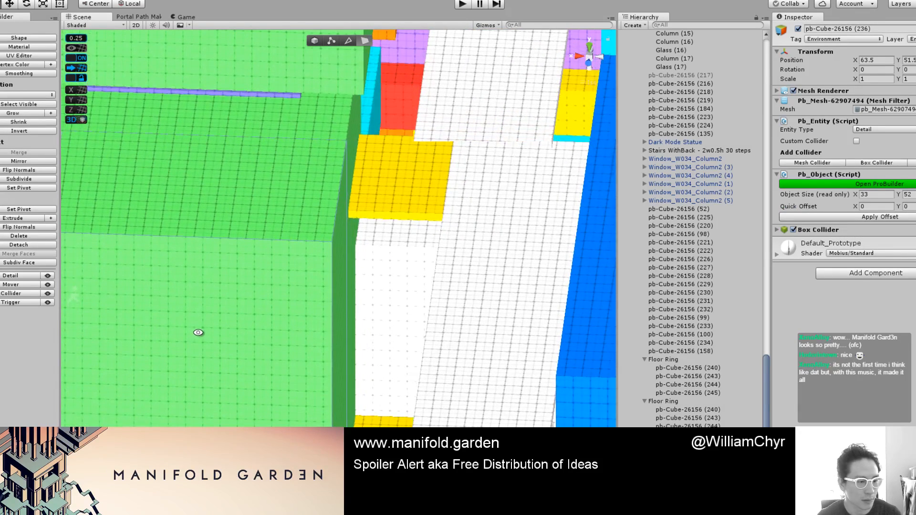
left_click_drag(319, 292, 272, 282, "alt")
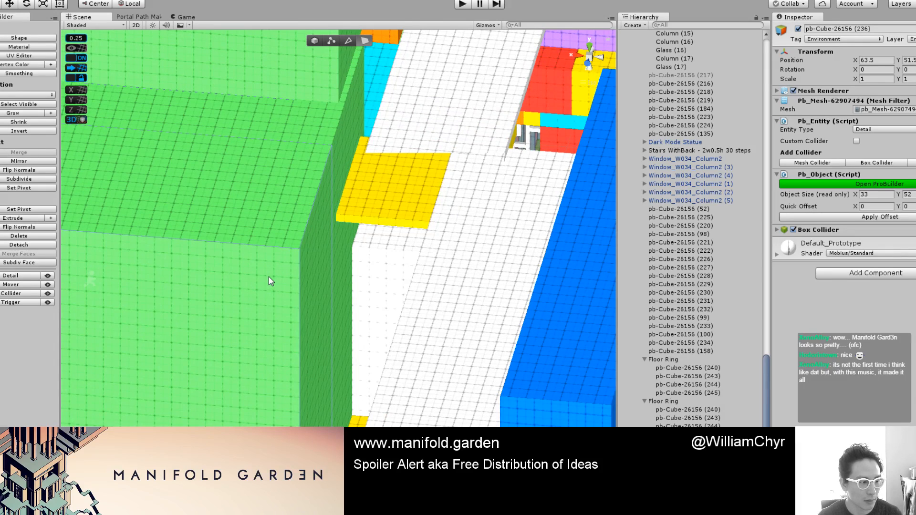
left_click(270, 280)
left_click(325, 273)
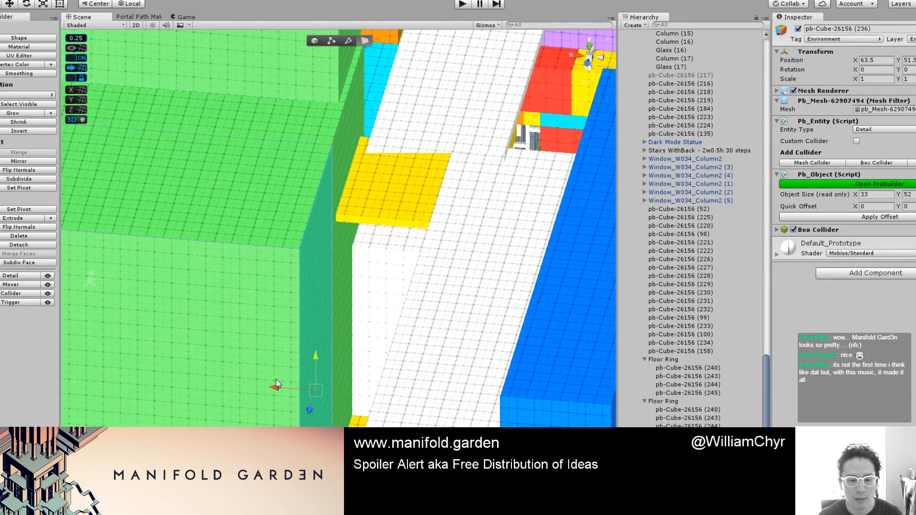
left_click_drag(277, 384, 244, 380)
Step: Apply a cyan vertex colour to all faces of the protruding copy and recolour them light pink
left_click(241, 282, "shift")
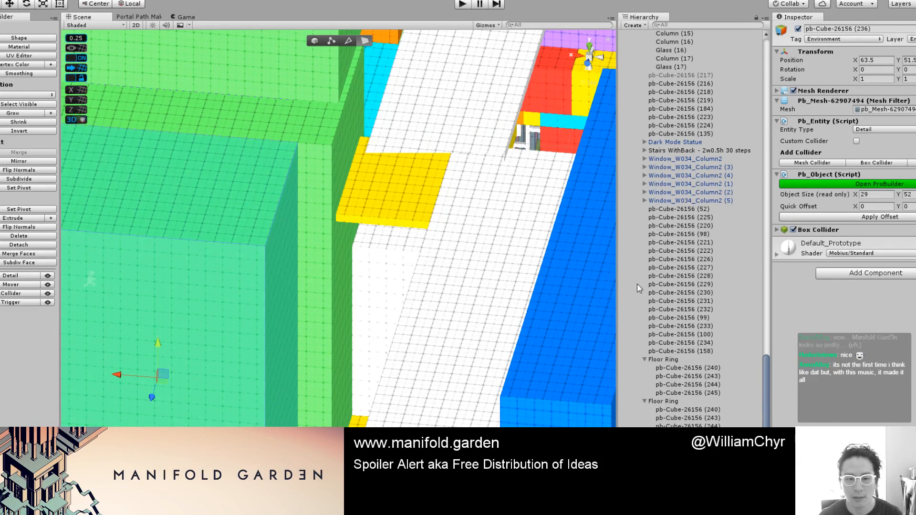
key("alt+shift+6")
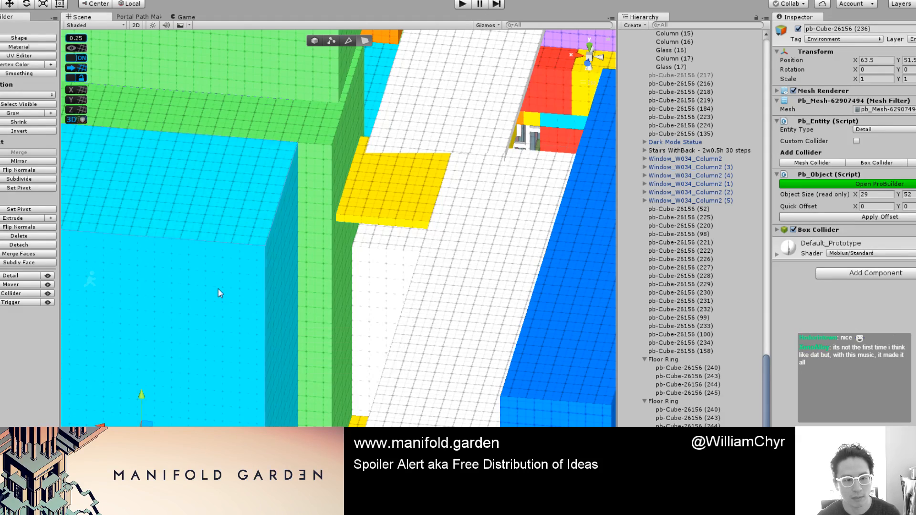
left_click_drag(217, 285, 473, 279, "alt")
left_click(473, 280)
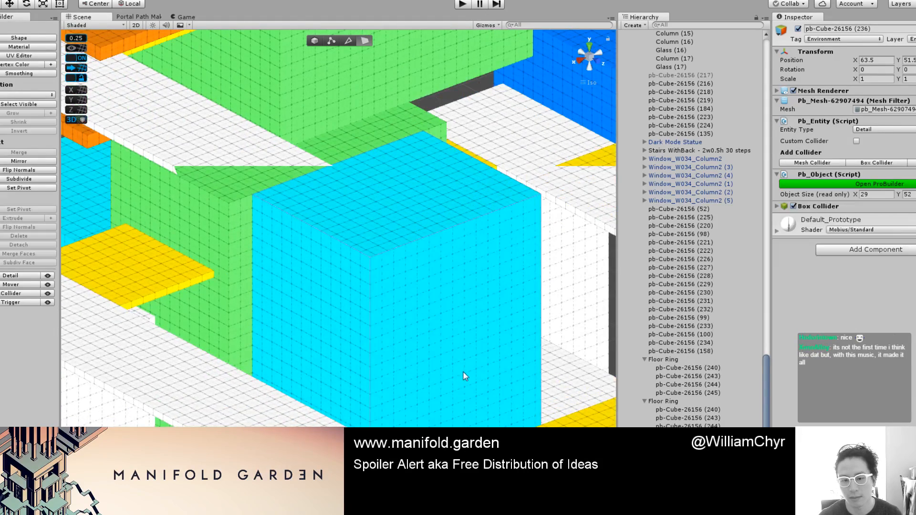
scroll(451, 371, "down", 5)
key("g")
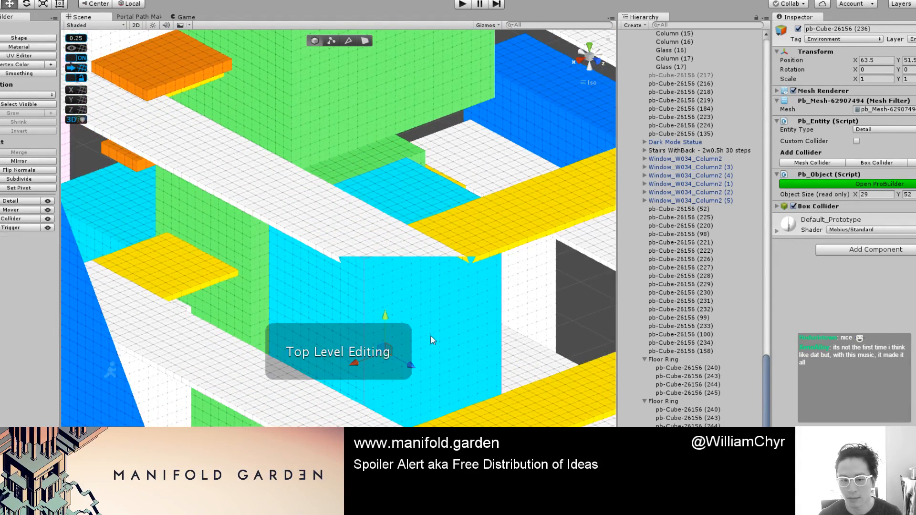
key("g")
left_click(425, 319)
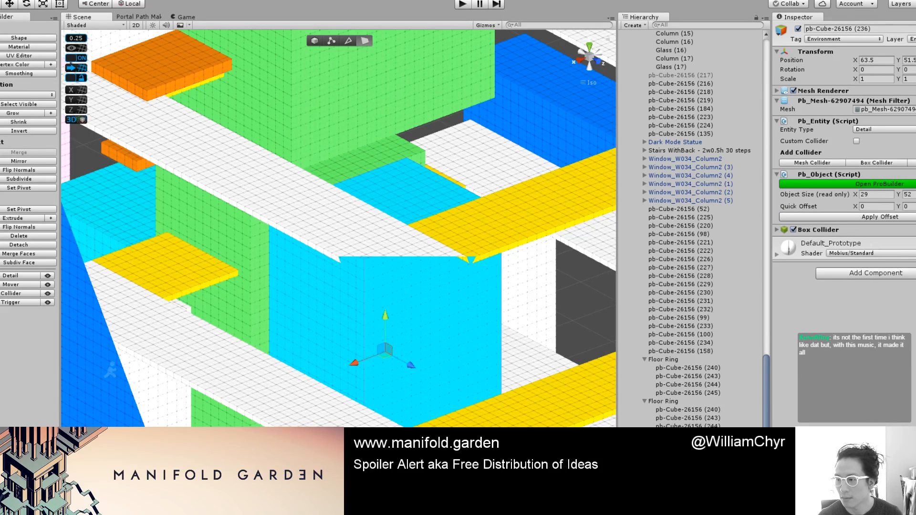
left_click(912, 268)
Step: Pull the outer face of the pink copy back toward the green block to make it a thinner slab
scroll(431, 330, "up", 5)
left_click(431, 330)
left_click_drag(470, 390, 426, 360)
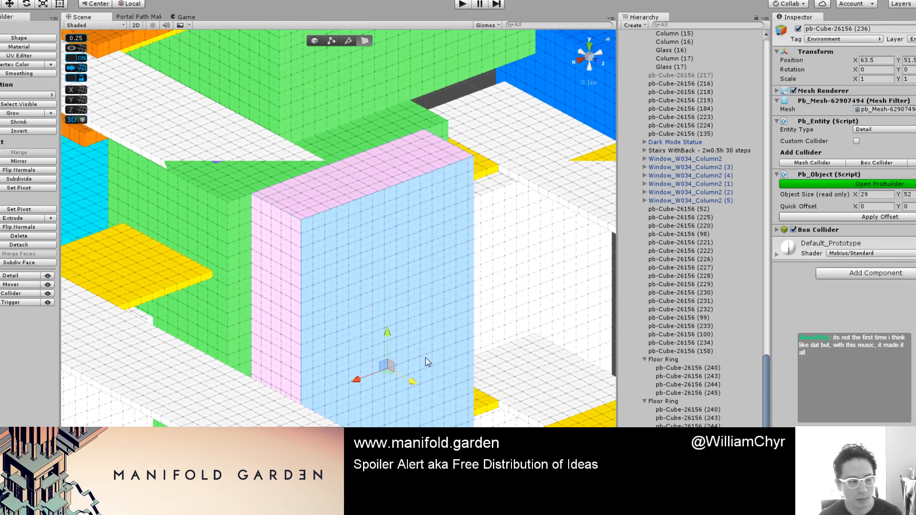
scroll(399, 313, "up", 5)
left_click_drag(410, 308, 350, 289, "alt")
middle_click_drag(351, 289, 376, 302)
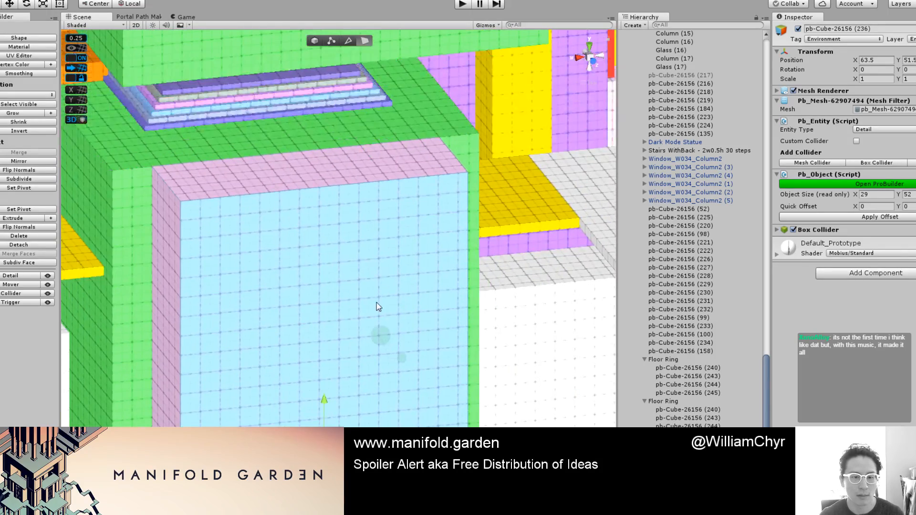
key("g")
Step: Examine the pink slab among the floor rings, switch to perspective with the in-game shading, and delete the slab
scroll(356, 265, "down", 4)
left_click_drag(356, 264, 236, 273, "alt")
middle_click_drag(237, 274, 419, 284)
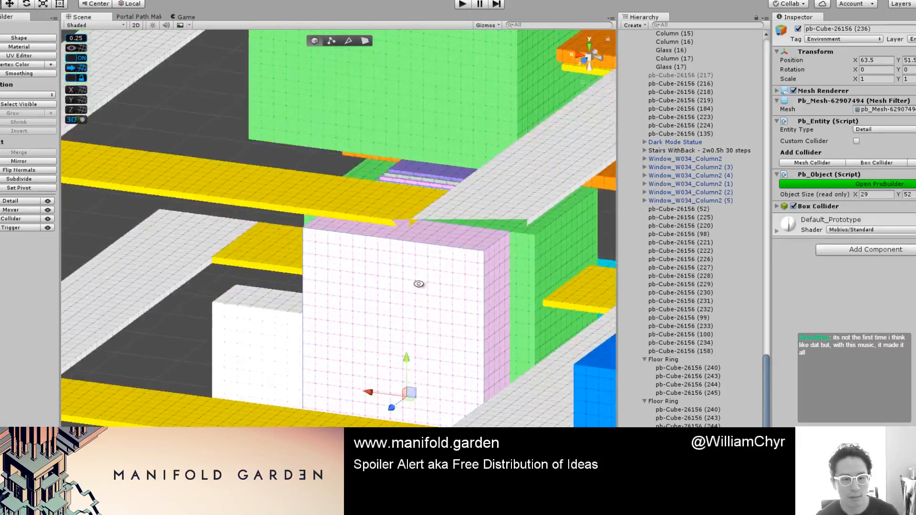
left_click_drag(419, 284, 241, 230, "alt")
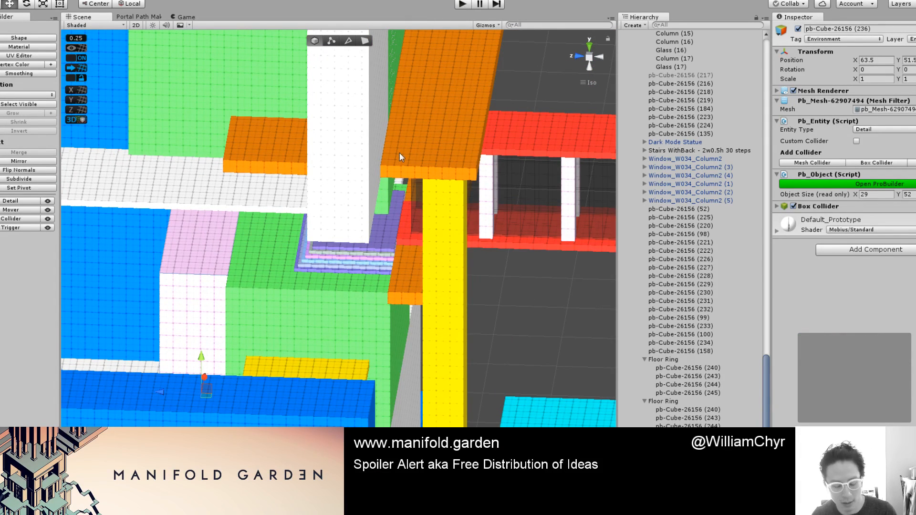
left_click(589, 58)
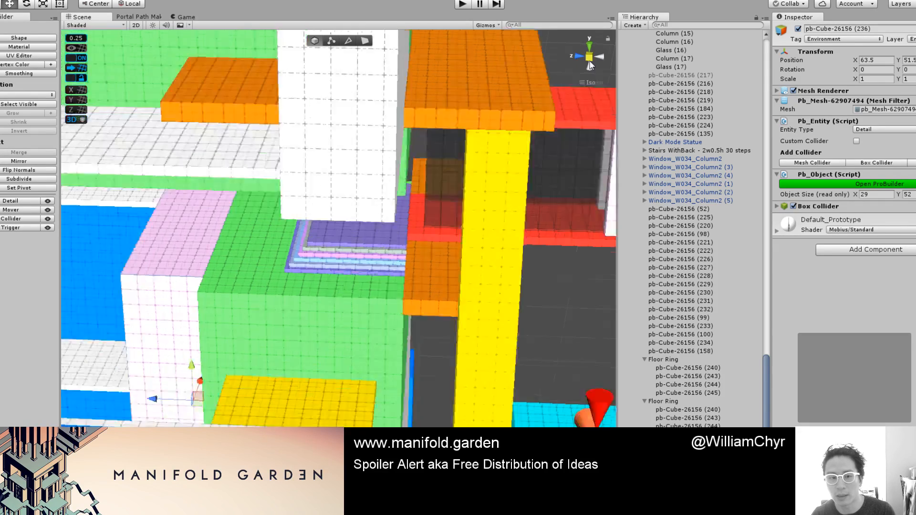
left_click_drag(399, 202, 230, 187, "alt")
right_click_drag(230, 187, 698, 161)
key("w")
key("z")
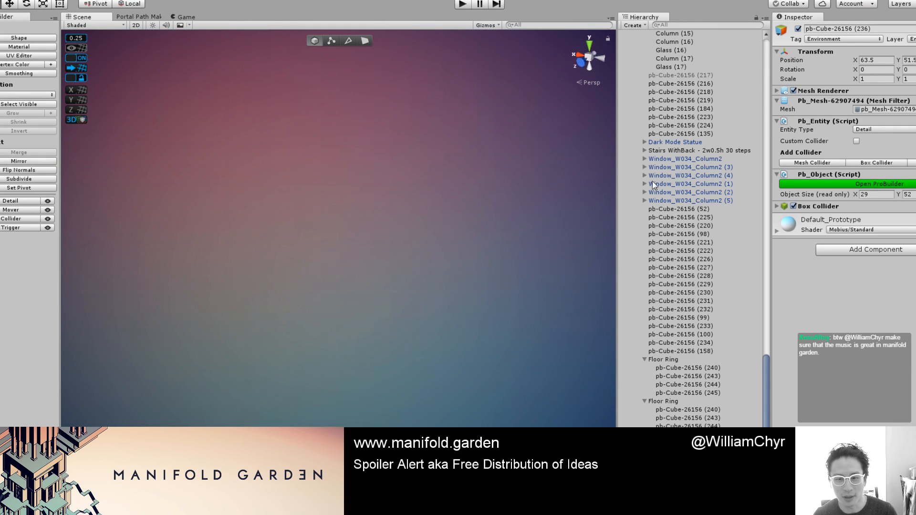
right_click_drag(641, 181, 22, 266)
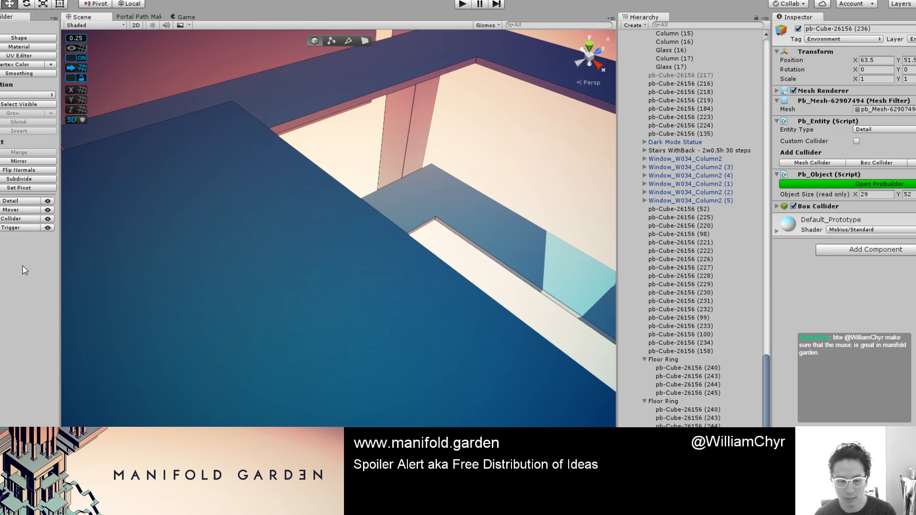
key("Delete")
Step: Examine the lattice windows, colonnade and floor rings with the in-game shading, and return to the coloured prototype display
right_click_drag(277, 162, 243, 188)
mouse_move(243, 188)
middle_mouse_down()
mouse_move(355, 249)
mouse_move(381, 279)
middle_mouse_up()
mouse_move(267, 215)
middle_mouse_down()
mouse_move(345, 251)
mouse_move(463, 286)
middle_mouse_up()
middle_click_drag(216, 206, 531, 254)
middle_click_drag(305, 200, 376, 248)
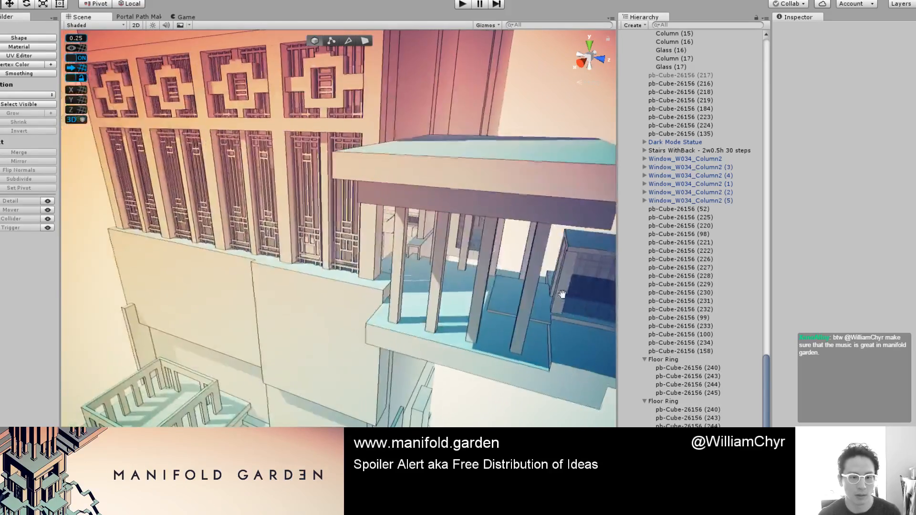
scroll(370, 210, "up", 3)
right_click_drag(370, 210, 425, 175)
scroll(407, 211, "up", 2)
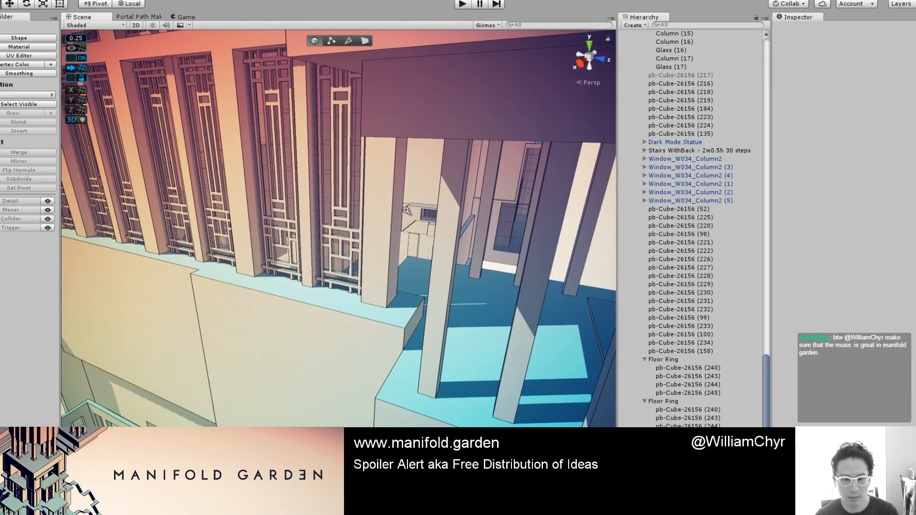
right_click_drag(376, 231, 592, 149)
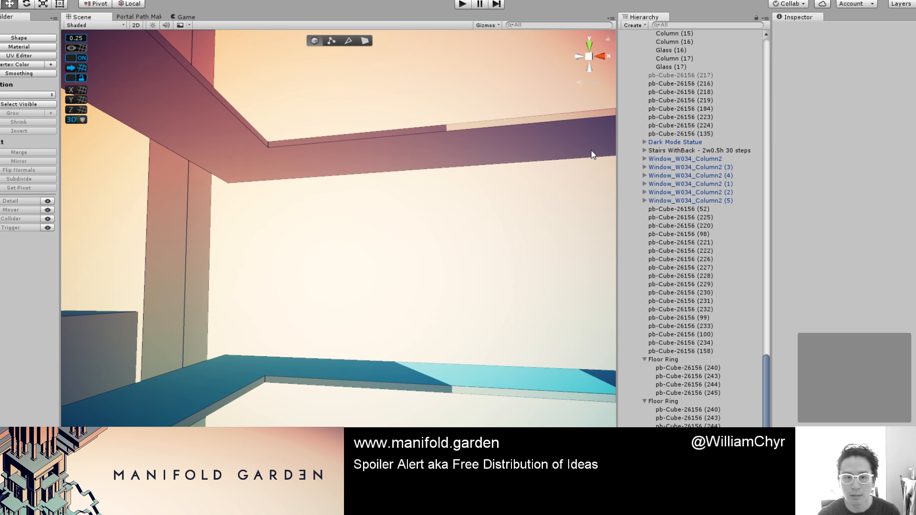
scroll(261, 78, "down", 2)
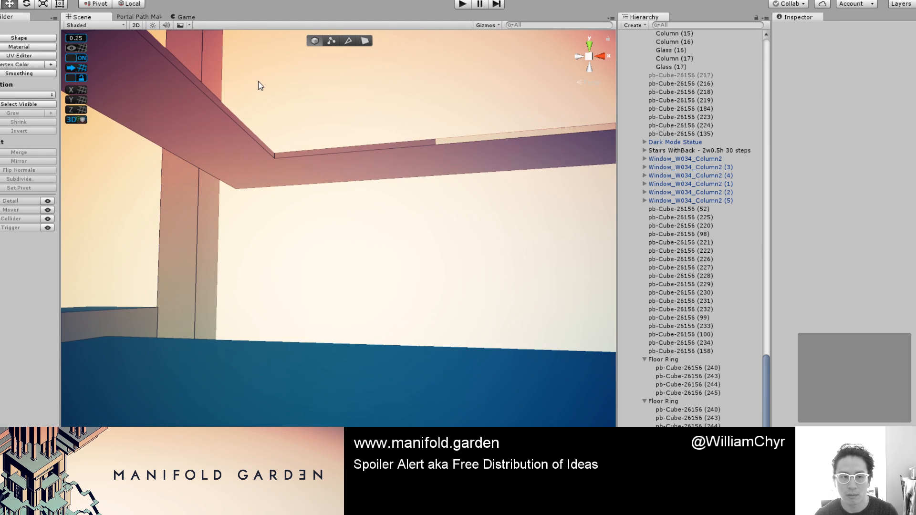
key("ctrl+e")
scroll(459, 125, "down", 10)
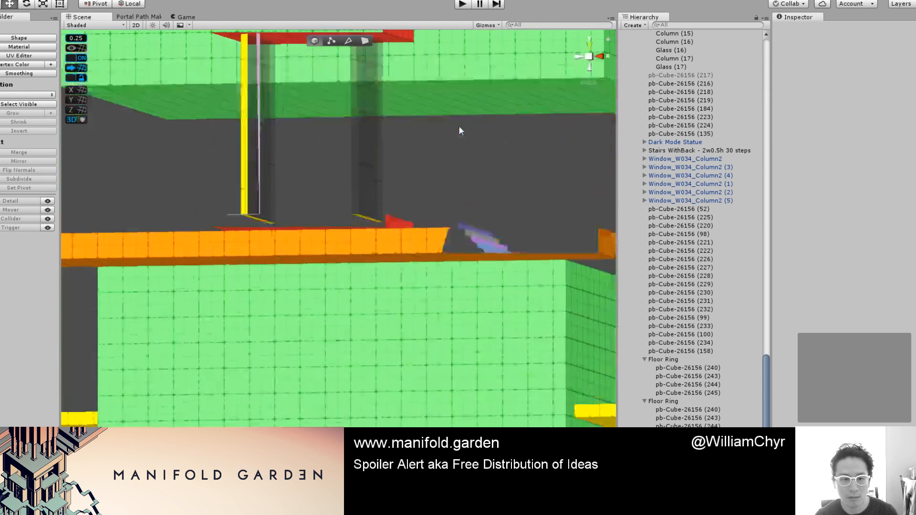
Step: Duplicate the white slab at the end of the floor ring, next to the yellow strip
left_click_drag(255, 246, 456, 313, "alt")
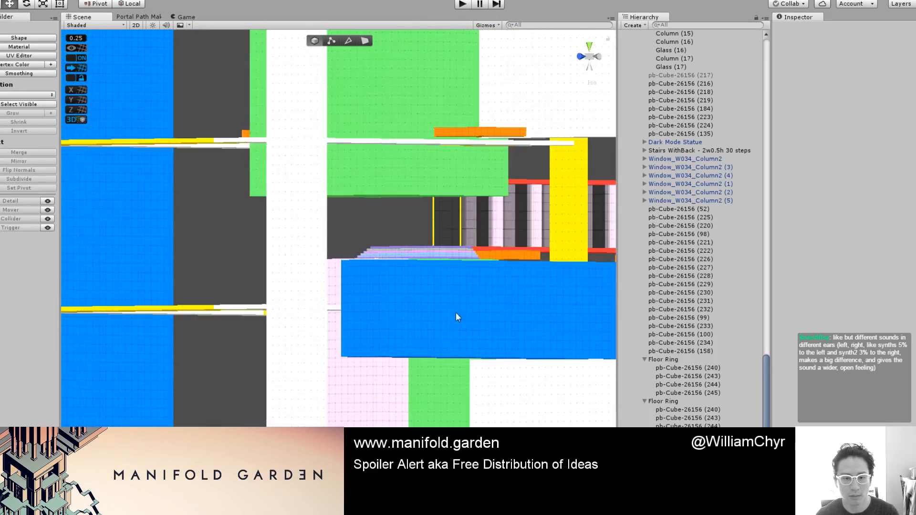
scroll(456, 313, "down", 10)
left_click_drag(306, 265, 341, 139, "alt")
scroll(323, 210, "up", 10)
left_click(322, 200)
scroll(336, 136, "up", 5)
key("ctrl+d")
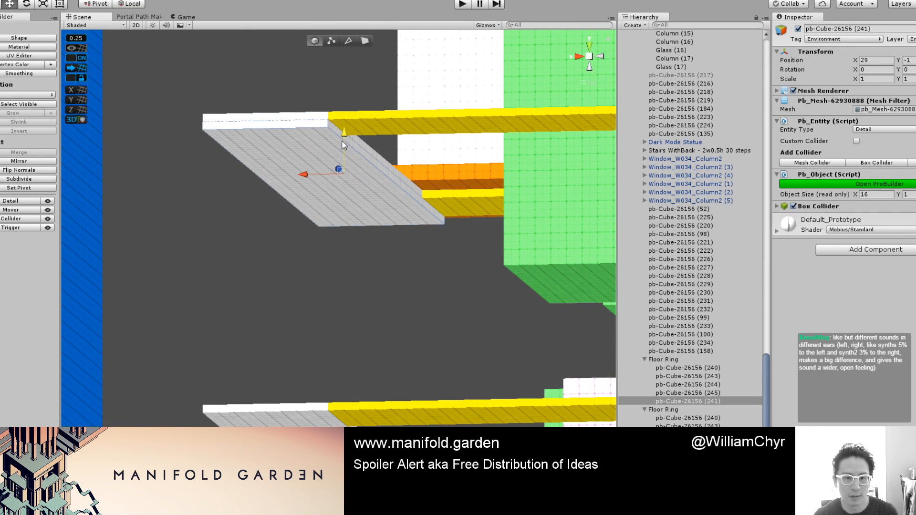
Step: Shorten the slab copy by pulling its end face inward, and centre the copy's pivot
key("g")
left_click(298, 130)
left_click(319, 124)
left_click_drag(435, 134, 230, 161, "alt")
left_click_drag(112, 165, 402, 233)
key("g")
key("ctrl+j")
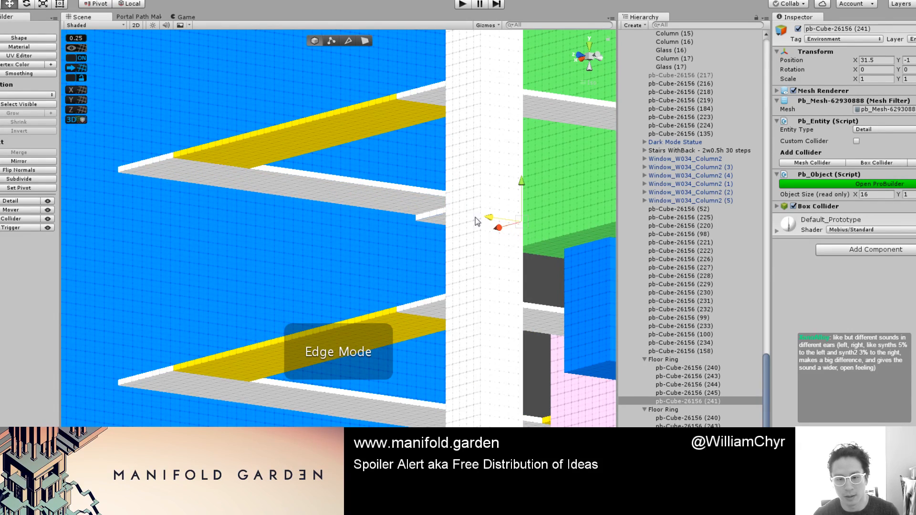
Step: Slide the shortened slab along the underside of the ring's white slab, in front of the blue wall
left_click_drag(475, 216, 243, 183)
scroll(329, 176, "up", 2)
left_click_drag(335, 175, 382, 188, "alt")
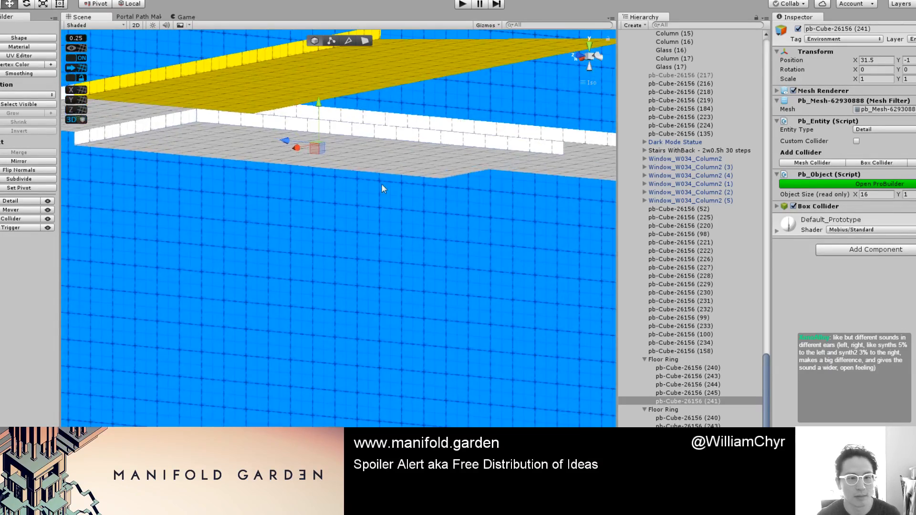
Step: Apply an orange vertex colour to all faces of the shortened slab
key("g")
left_click_drag(316, 143, 289, 184, "alt")
left_click(380, 177)
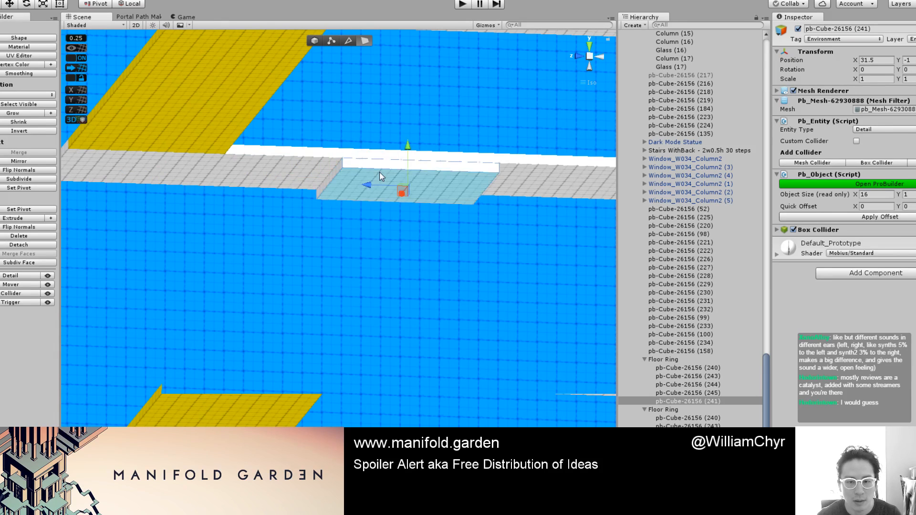
scroll(448, 178, "up", 1)
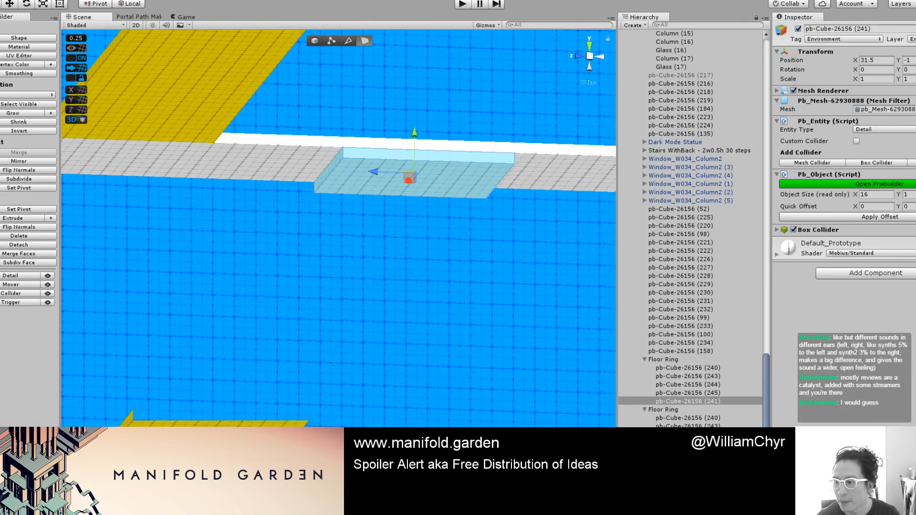
left_click(191, 458)
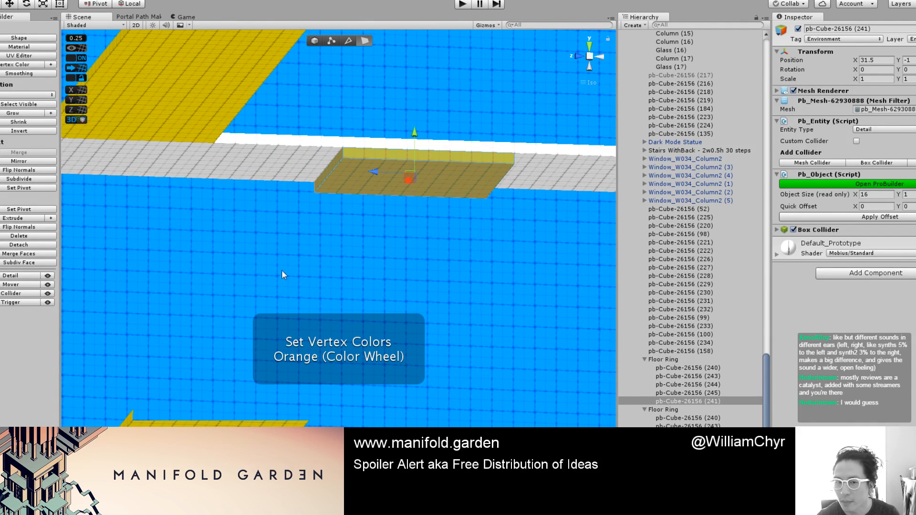
Step: Pull in the side faces of the orange slab to inset it from the ring's edges, giving an object size X of 14
left_click(356, 151)
left_click_drag(364, 158, 413, 179, "alt")
left_click(362, 147)
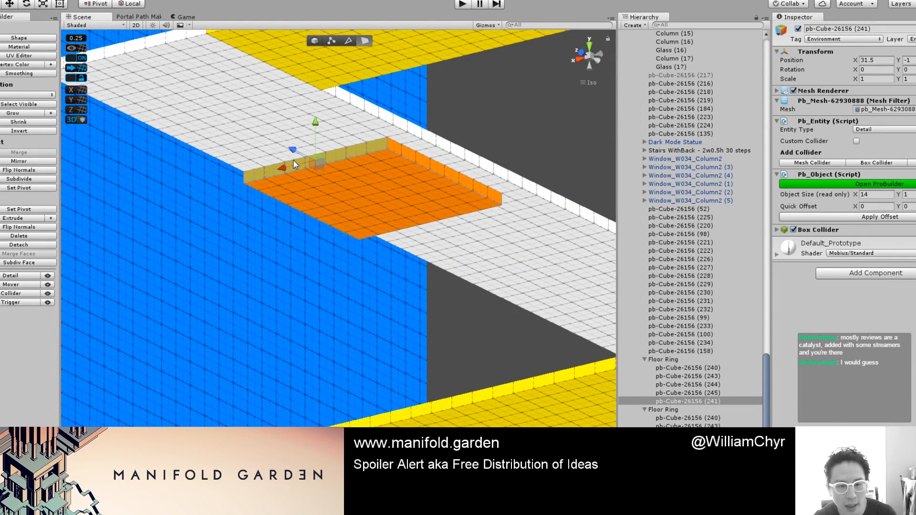
left_click_drag(297, 148, 305, 159)
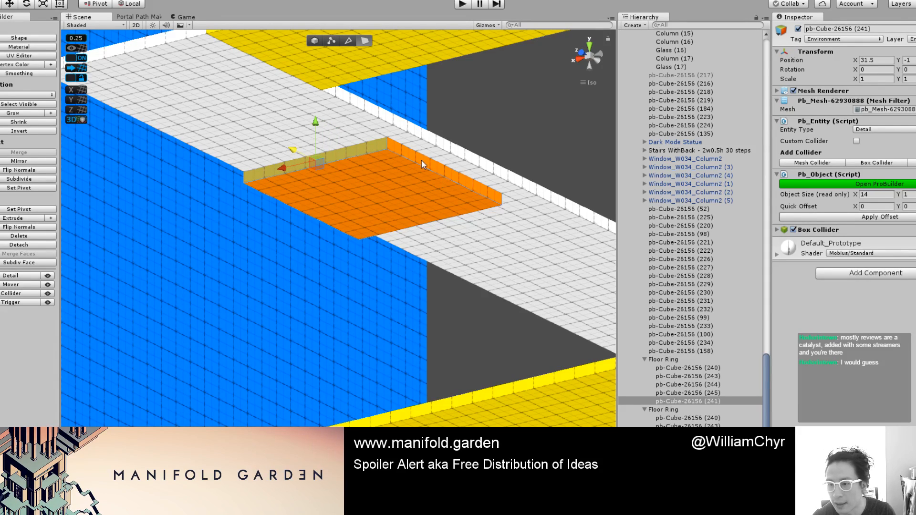
double_click(413, 170)
scroll(381, 185, "up", 4)
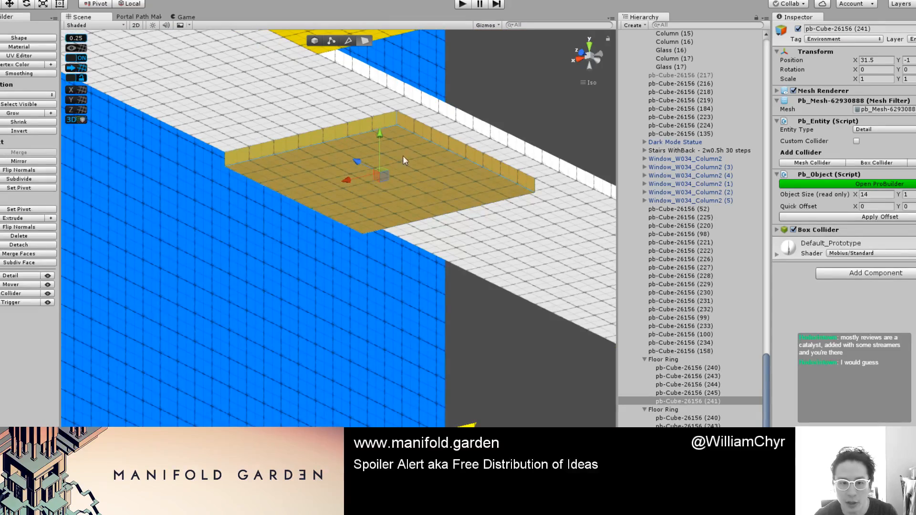
left_click(410, 128)
left_click_drag(361, 248, 466, 138, "alt")
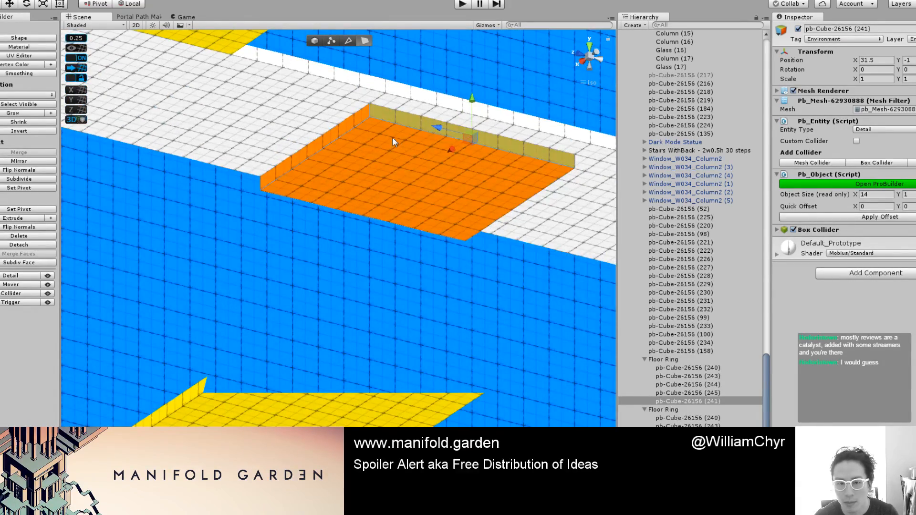
left_click(356, 124)
left_click_drag(282, 143, 304, 150)
Step: Recolour all faces of the inset slab cyan and return to object editing
left_click(442, 162)
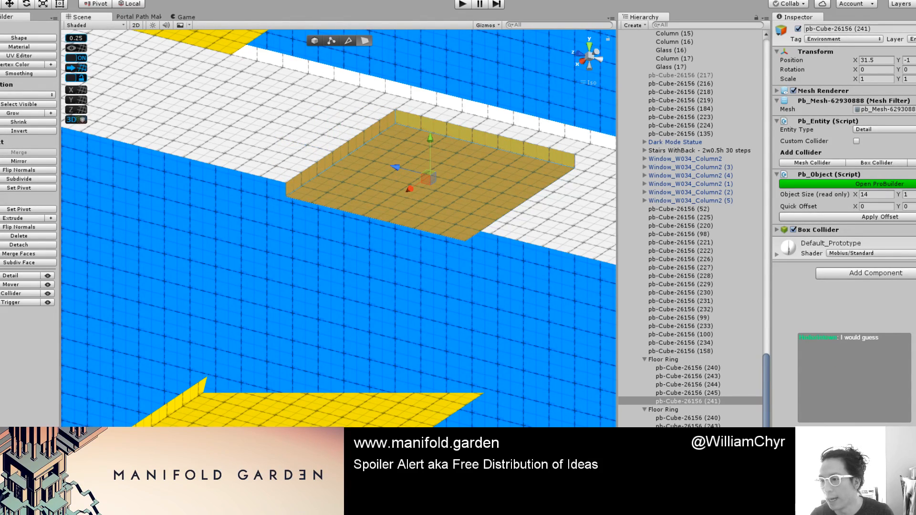
key("alt+shift+6")
key("g")
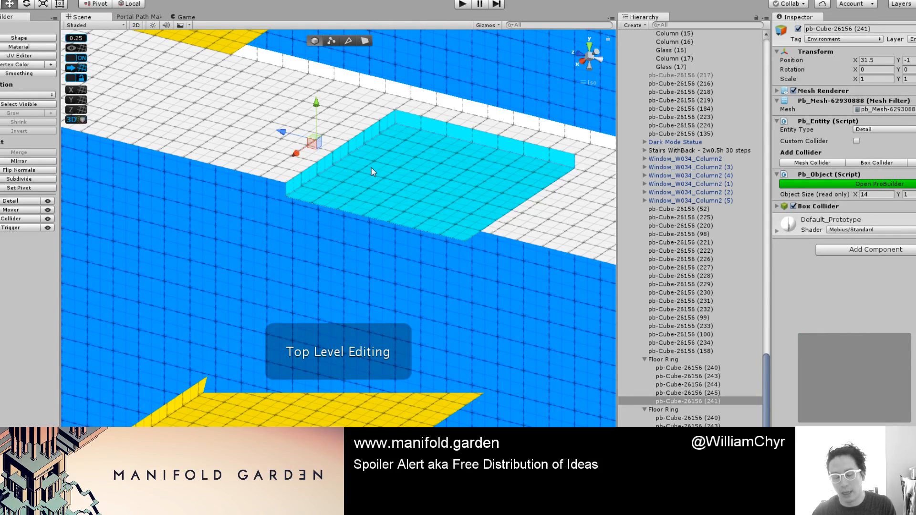
Step: Centre the cyan slab's pivot and slide the slab beneath the floor ring's outer corner, at X position 31.5
key("ctrl+j")
scroll(388, 169, "down", 2)
left_click_drag(385, 179, 261, 136)
left_click_drag(262, 136, 387, 167, "alt")
left_click_drag(295, 179, 239, 135)
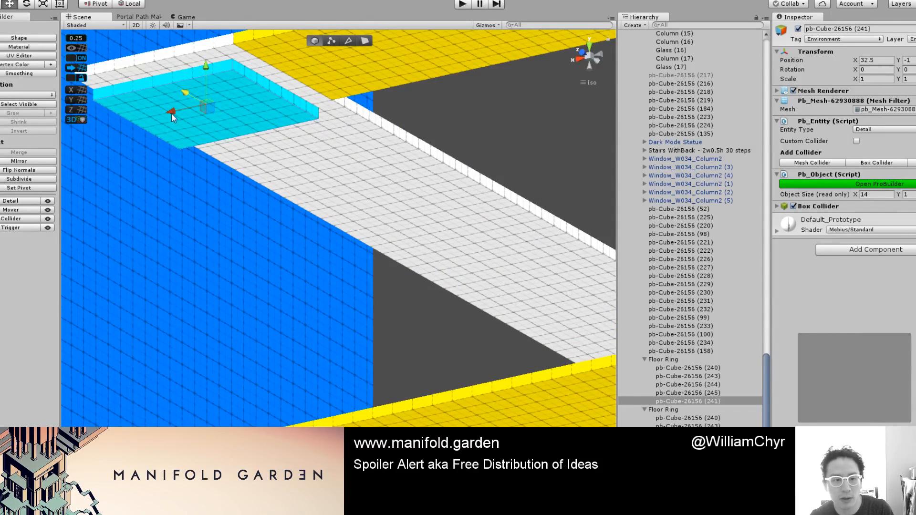
left_click_drag(170, 113, 180, 109)
middle_click_drag(185, 104, 294, 153)
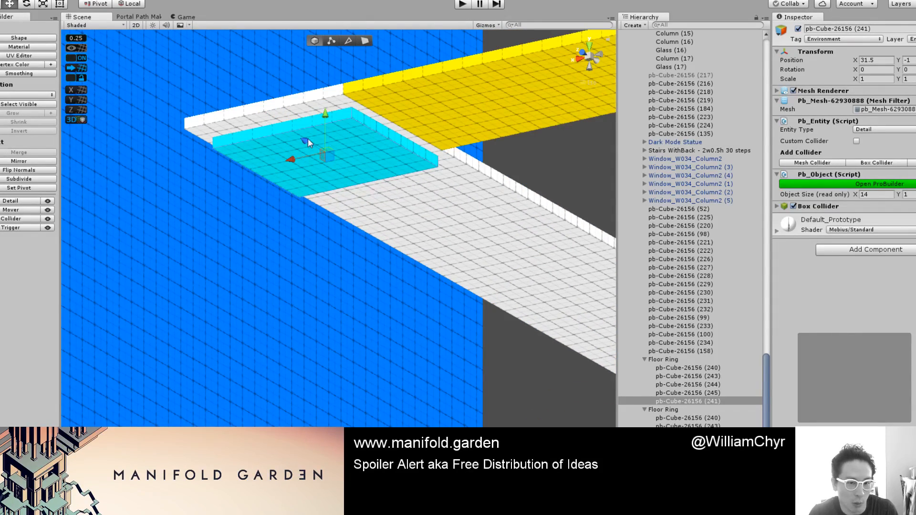
left_click_drag(307, 138, 302, 136)
Step: Pull the cyan slab's bottom face down to form a column with an object size Y of 32
key("g")
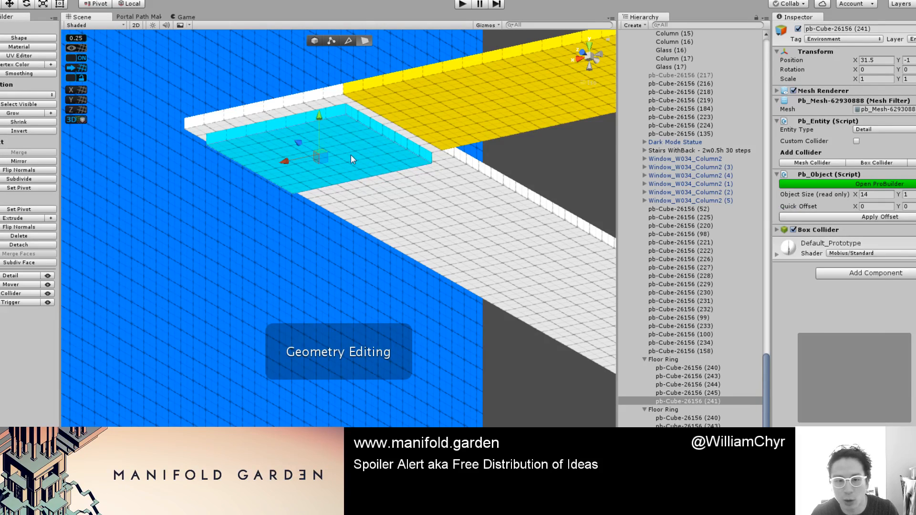
scroll(350, 155, "down", 3)
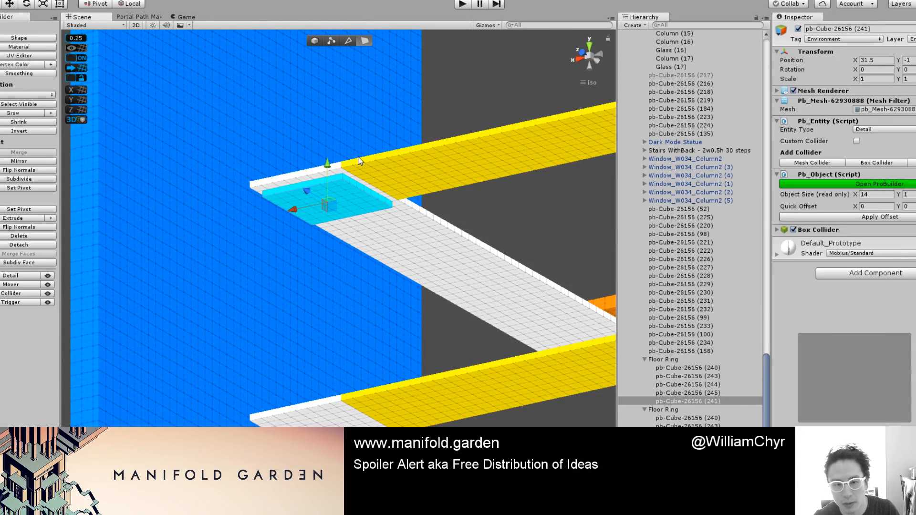
left_click_drag(327, 162, 324, 337)
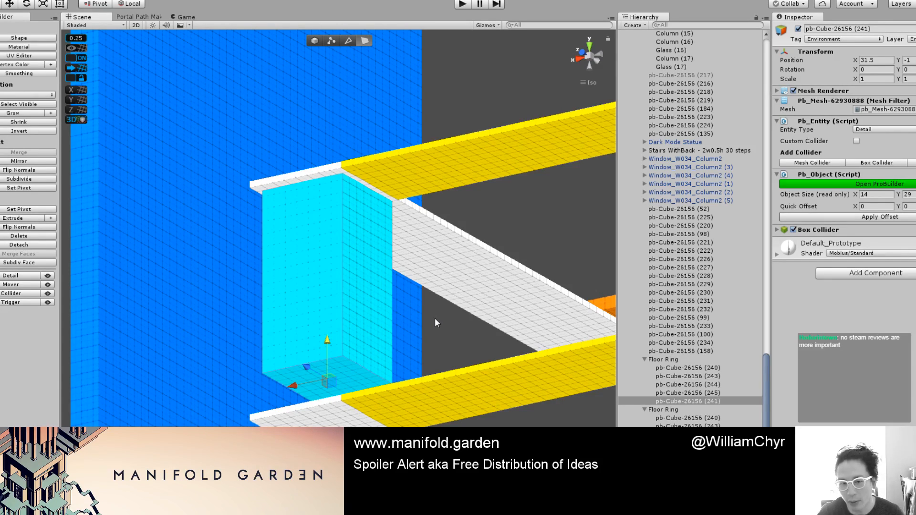
scroll(434, 317, "up", 8)
left_click_drag(301, 391, 302, 422, "alt")
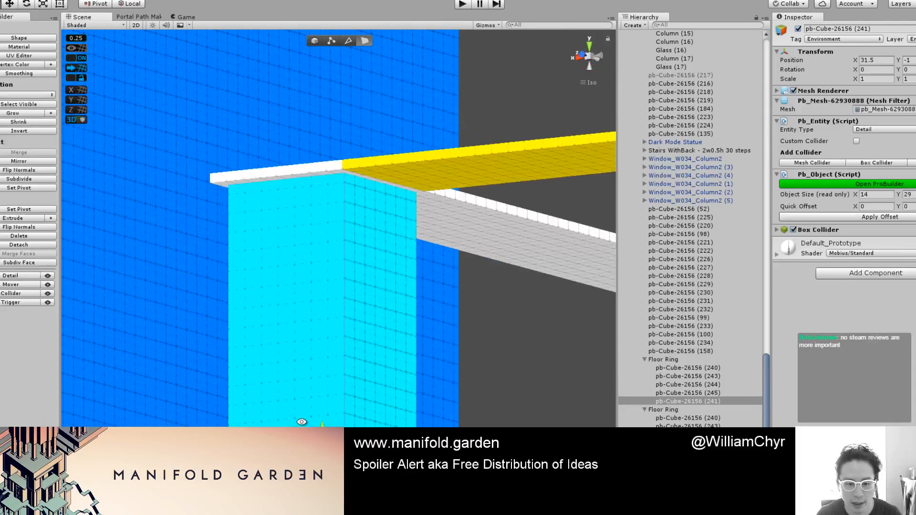
middle_click_drag(335, 433, 334, 365)
left_click_drag(321, 358, 321, 387)
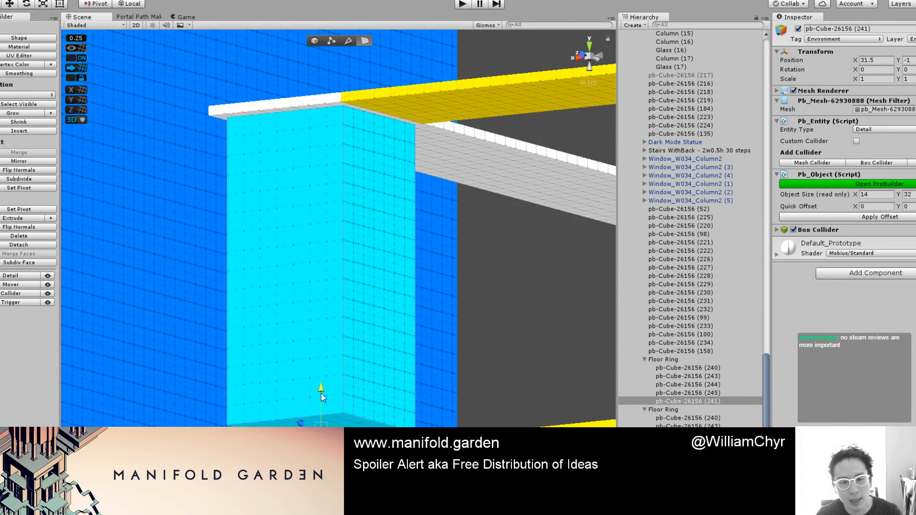
Step: Try blue and pale blue vertex colours on all faces of the column, and settle on Red-Orange
left_click(378, 323, "shift")
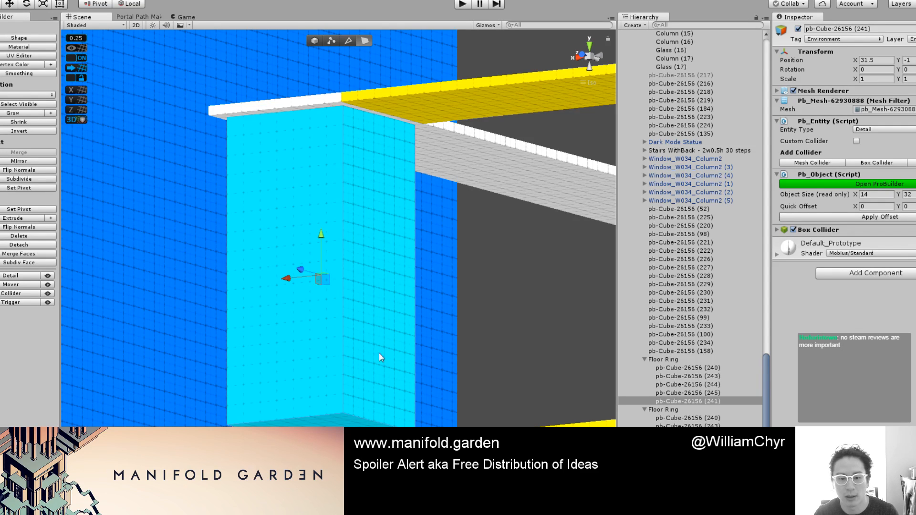
left_click_drag(379, 353, 467, 378, "alt")
key("g")
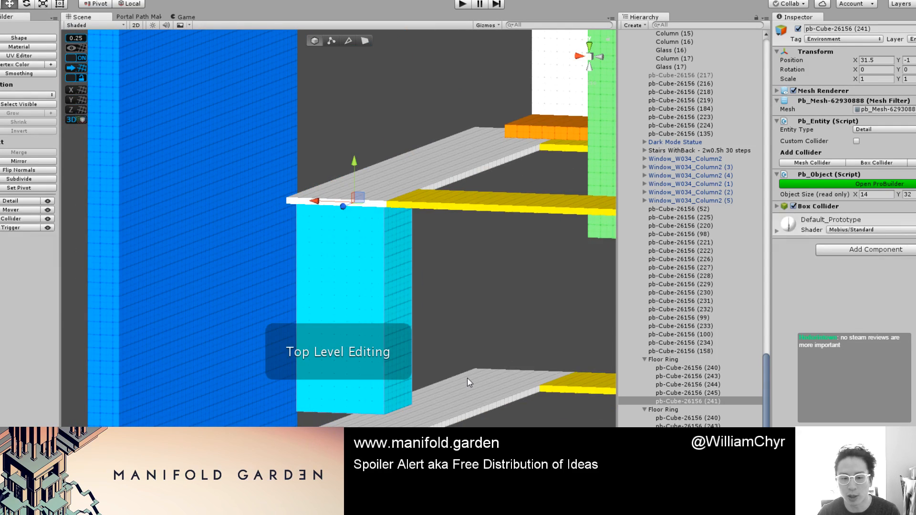
key("g")
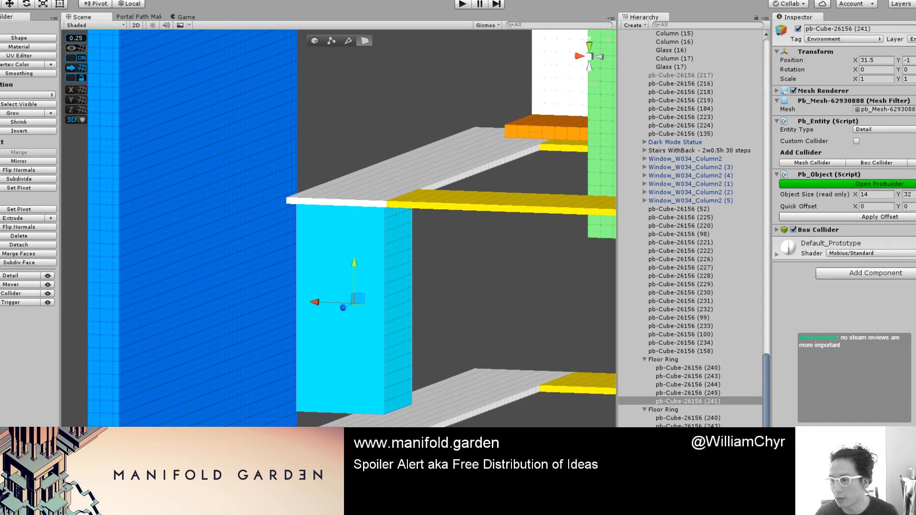
key("alt+shift+7")
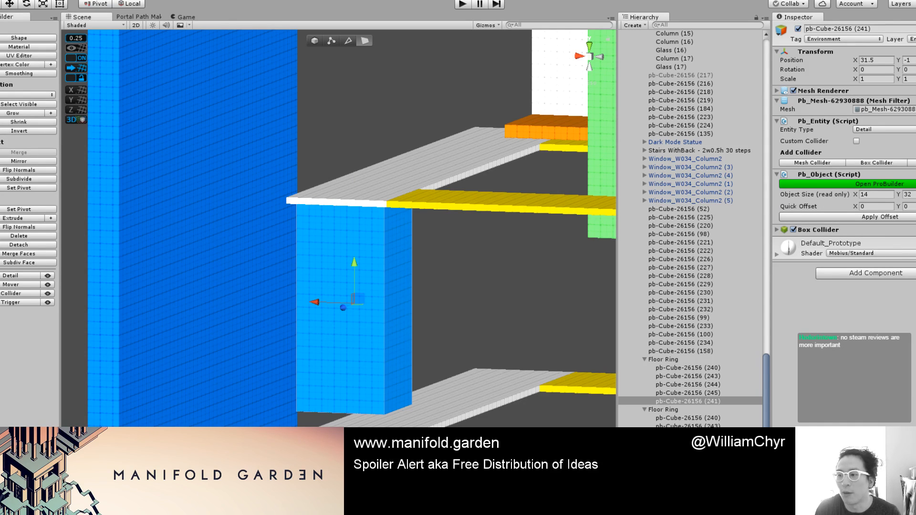
key("alt+shift+8")
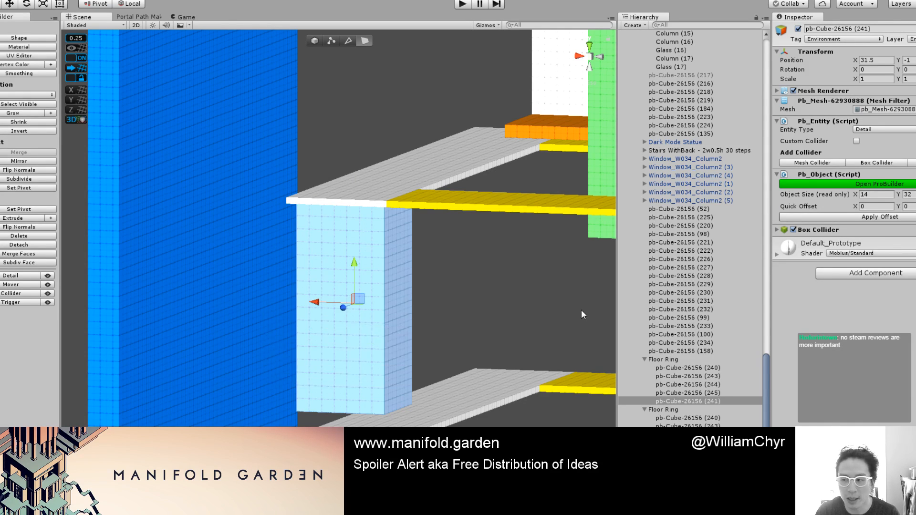
key("alt+shift+2")
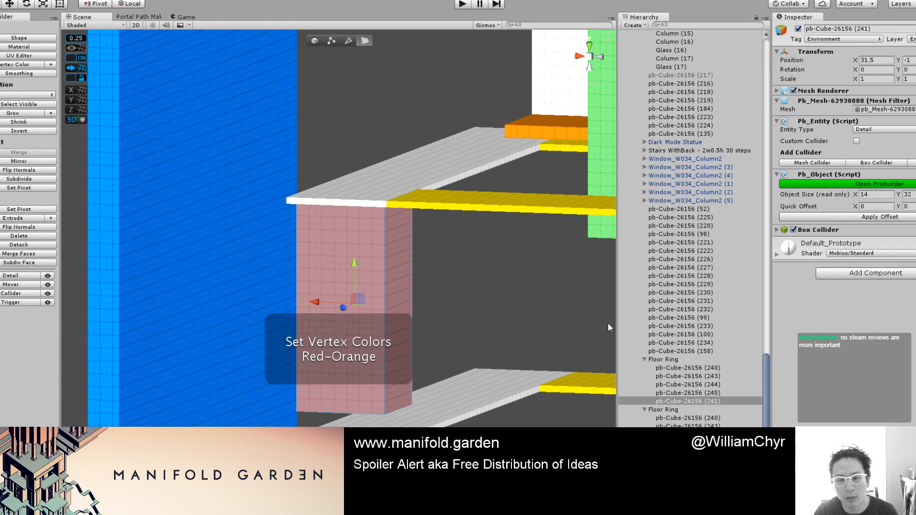
Step: Raise the lower floor ring's white slab and front yellow strip to meet the red column's base, placing the strip at Y 4
left_click(478, 305)
middle_click_drag(478, 305, 310, 337)
left_click_drag(310, 336, 277, 356, "alt")
left_click(288, 373)
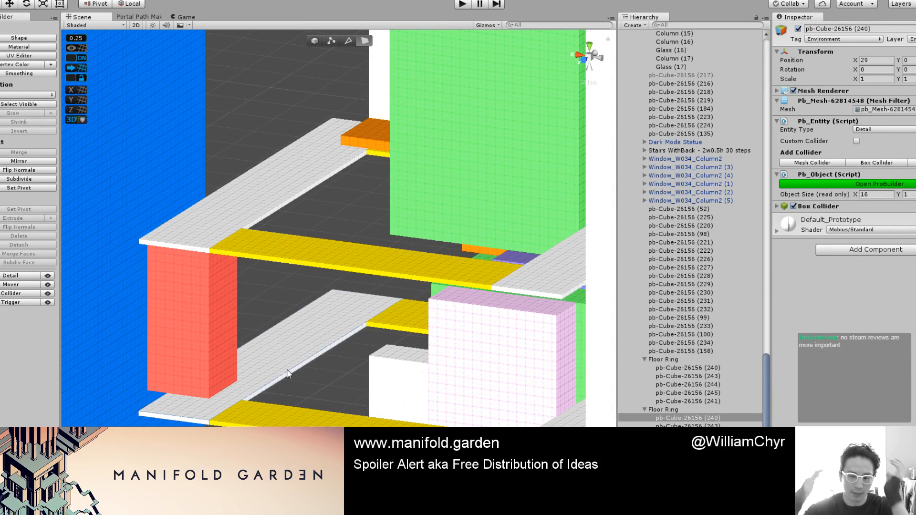
left_click(287, 369)
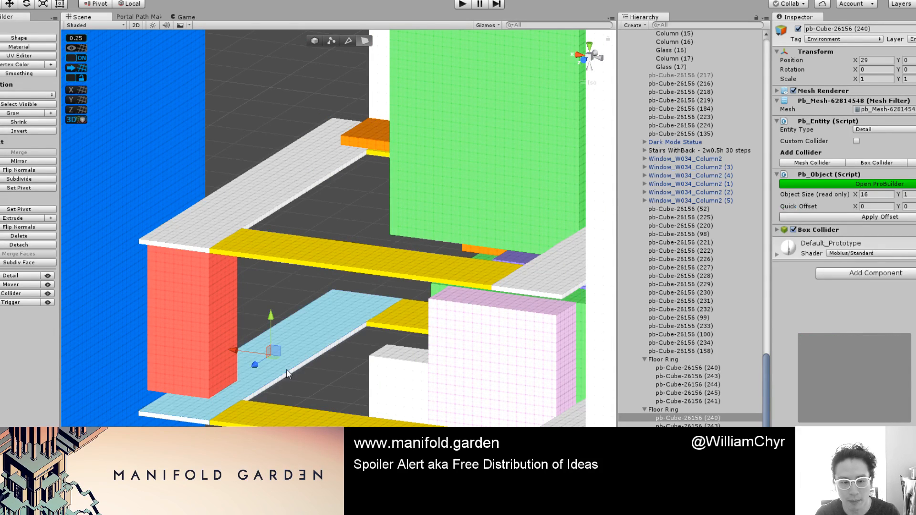
key("Escape")
scroll(286, 355, "up", 5)
scroll(285, 353, "down", 4)
left_click_drag(285, 354, 282, 323, "alt")
left_click(257, 410)
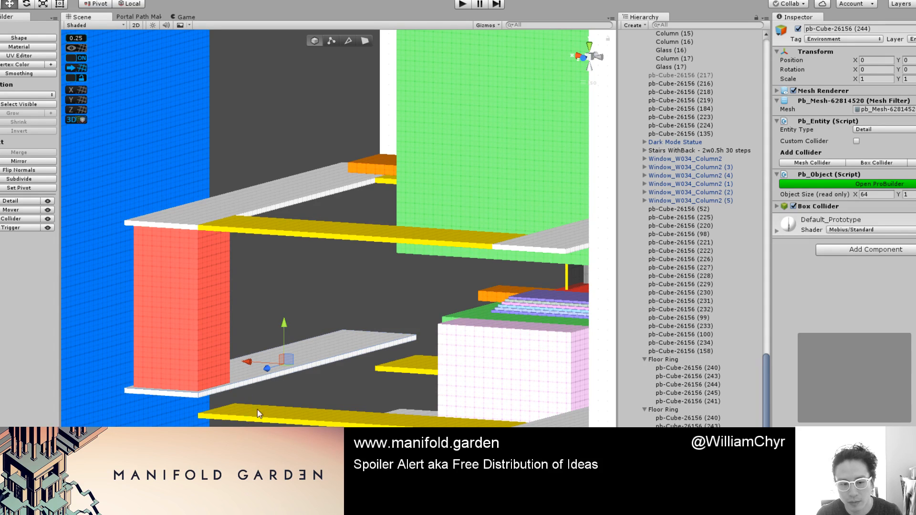
left_click_drag(320, 379, 321, 326)
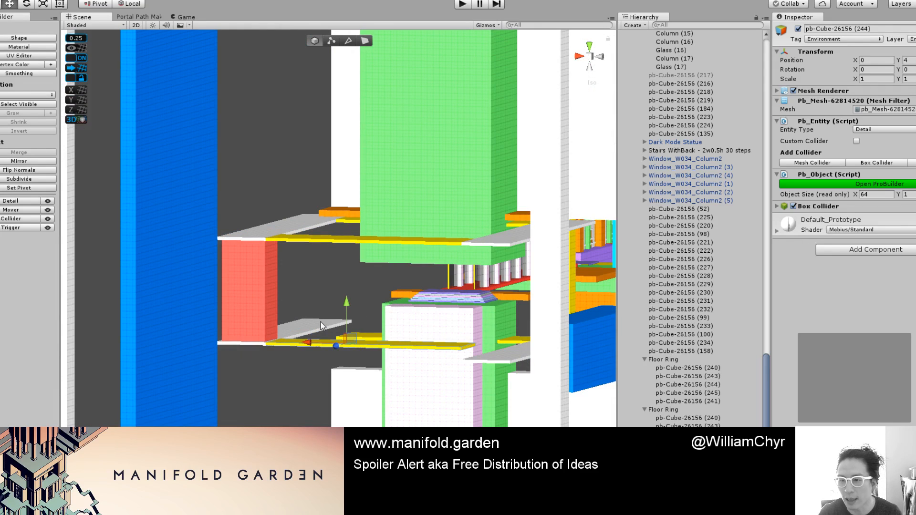
Step: Rename the four floor slabs in the upper Floor Ring group, excluding the red column, as Floor
left_click(238, 291)
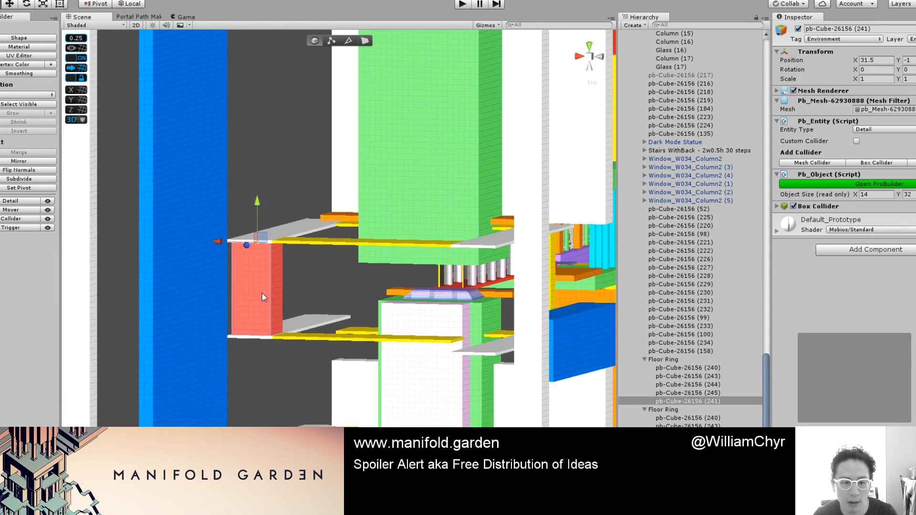
left_click_drag(262, 293, 304, 316, "alt")
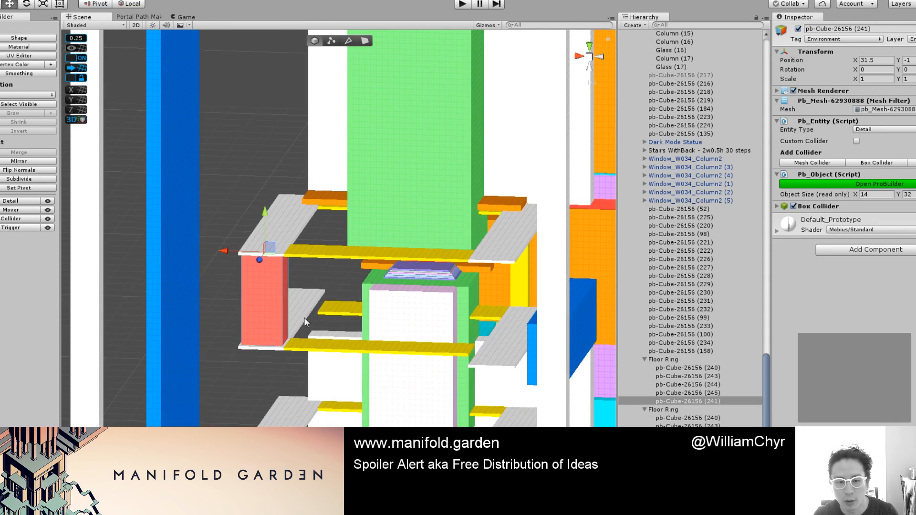
left_click(303, 319)
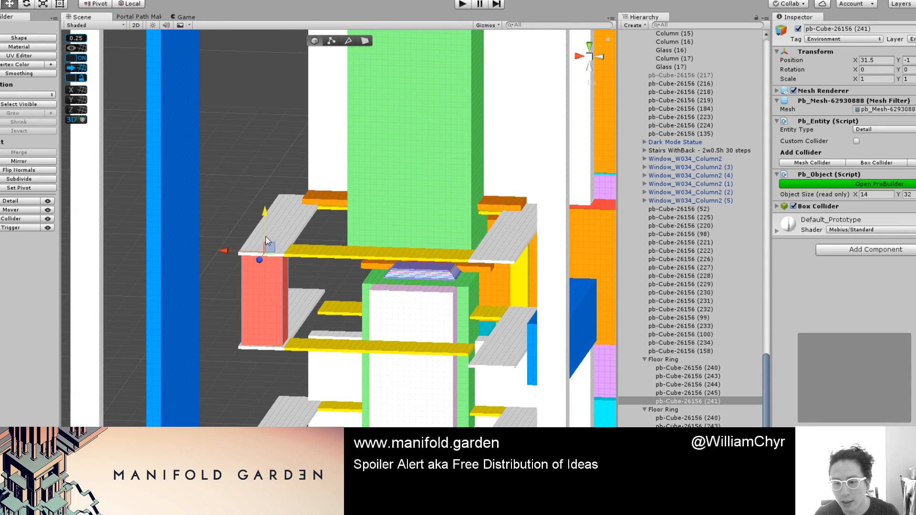
left_click(264, 313)
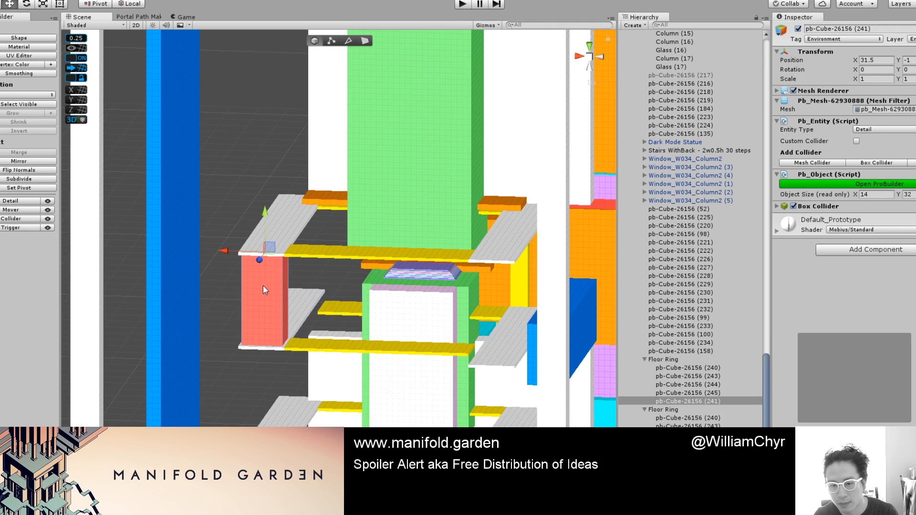
left_click(667, 361)
left_click(670, 400)
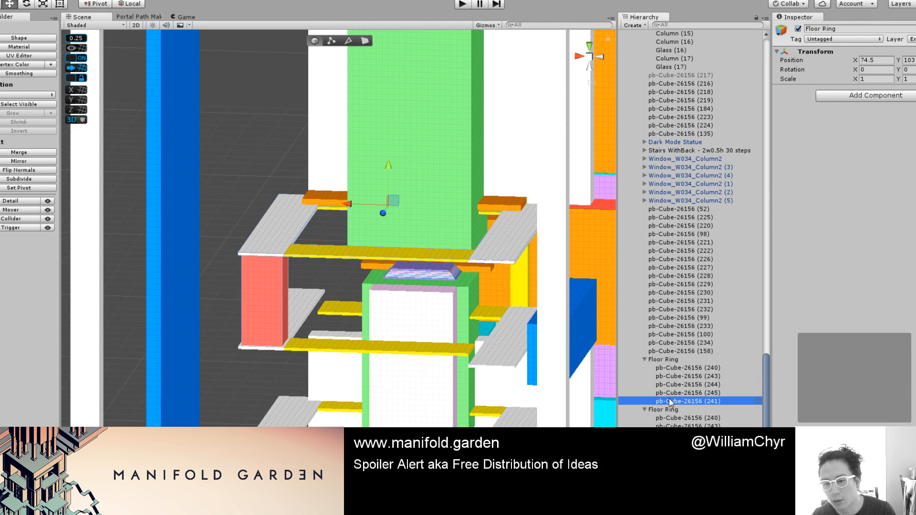
left_click(670, 393)
left_click(669, 367, "shift")
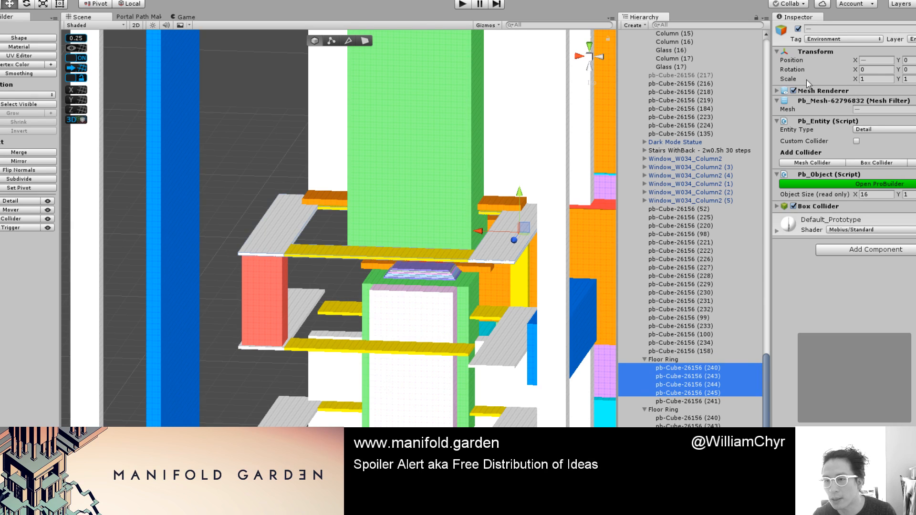
left_click(817, 29)
type("Floor")
key("Return")
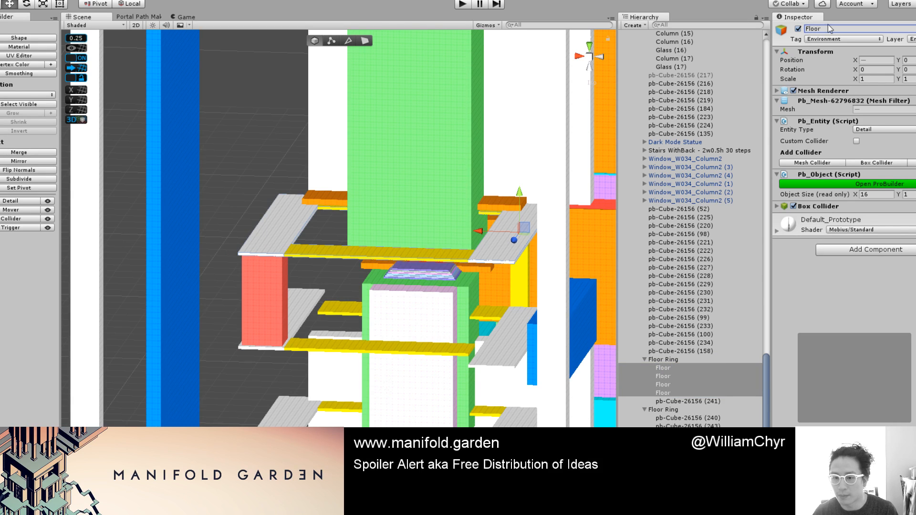
Step: Rename the red column in the upper Floor Ring group as Placeholder
left_click(677, 400)
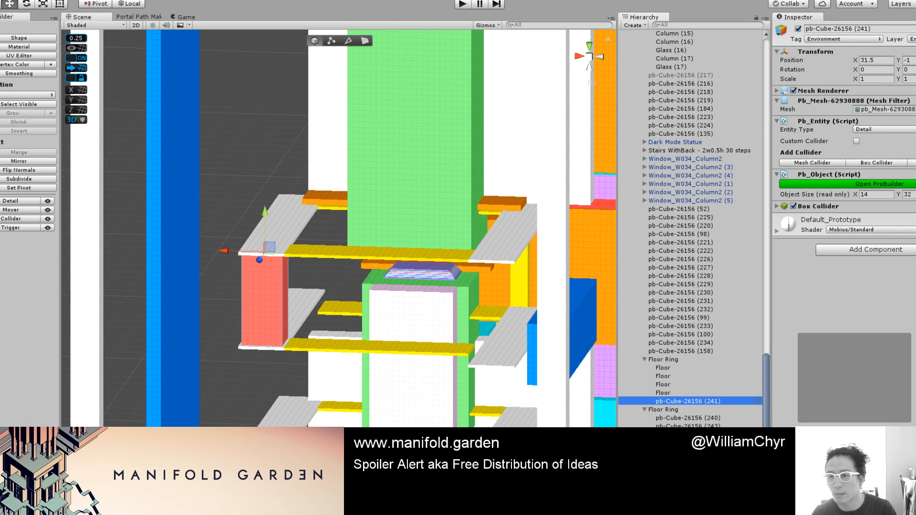
left_click(902, 29)
type("Placeholder")
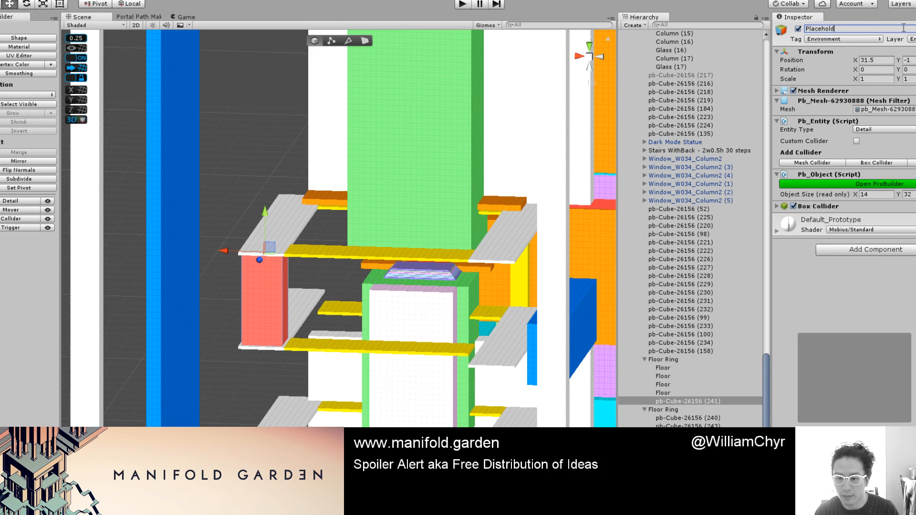
key("Return")
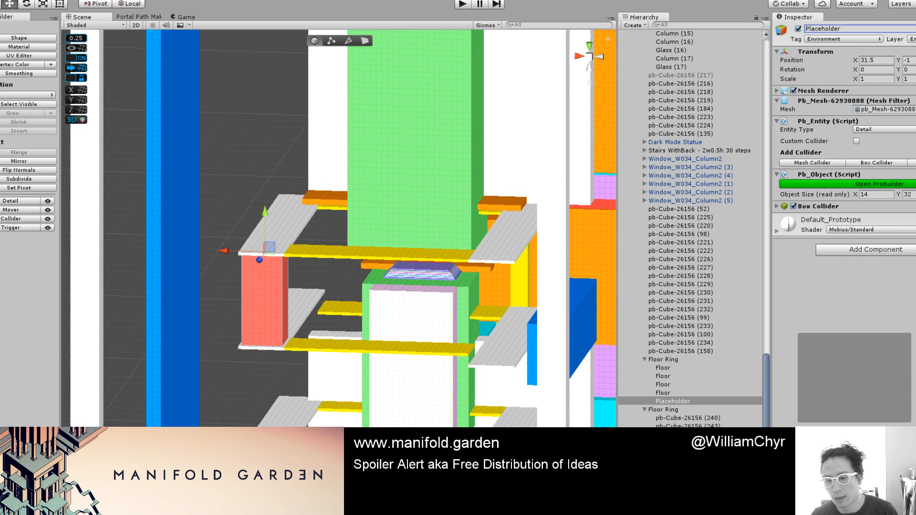
Step: Save the Floor Ring group, including its floor slabs and placeholder column, as a prefab in the project
left_click(651, 359)
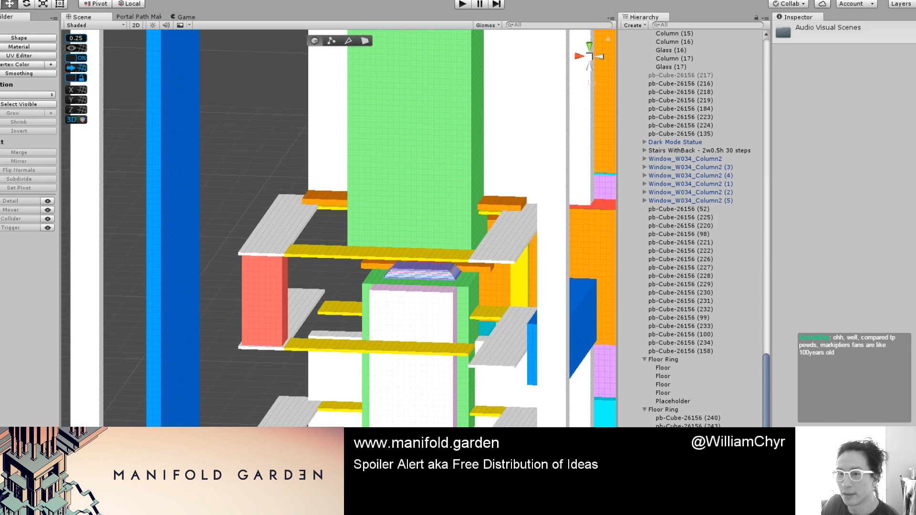
scroll(734, 426, "up", 3)
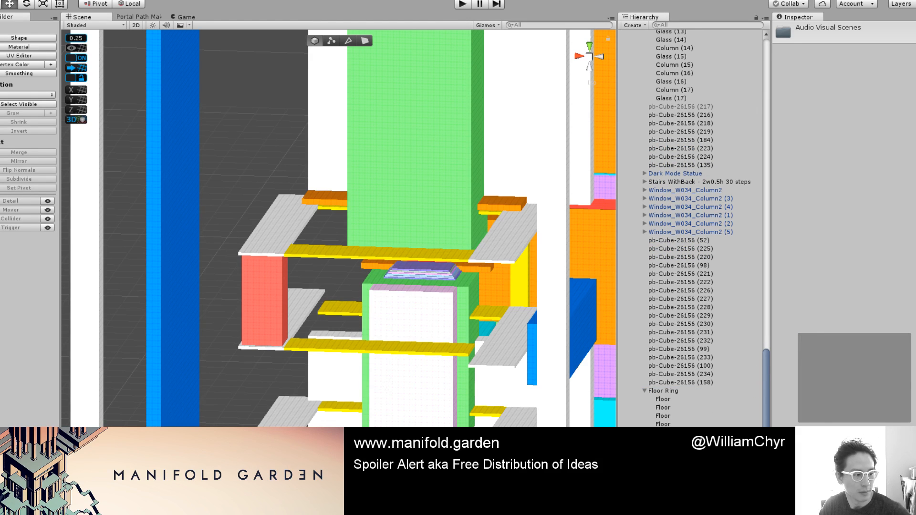
left_click_drag(663, 390, 524, 470)
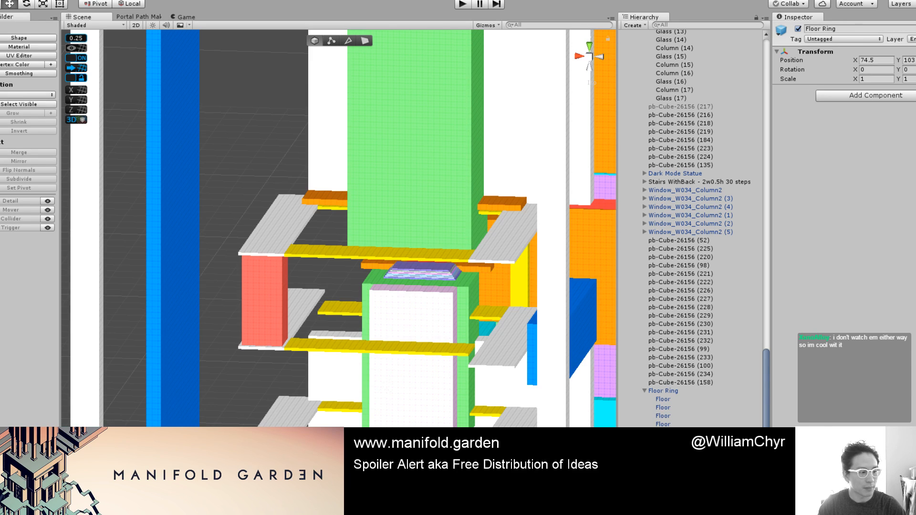
left_click(256, 256)
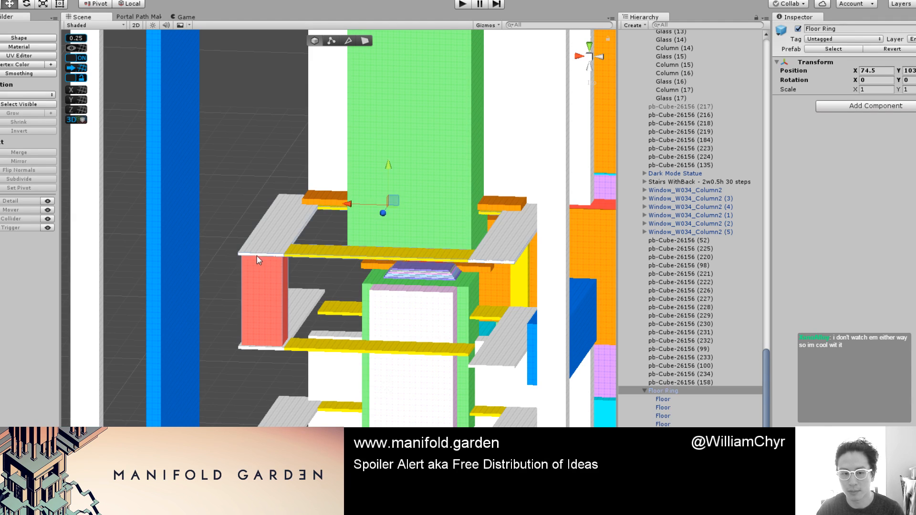
Step: Delete the two old floor rings below the Floor Ring prefab
scroll(355, 355, "down", 3)
middle_click_drag(355, 355, 342, 282)
left_click(270, 258)
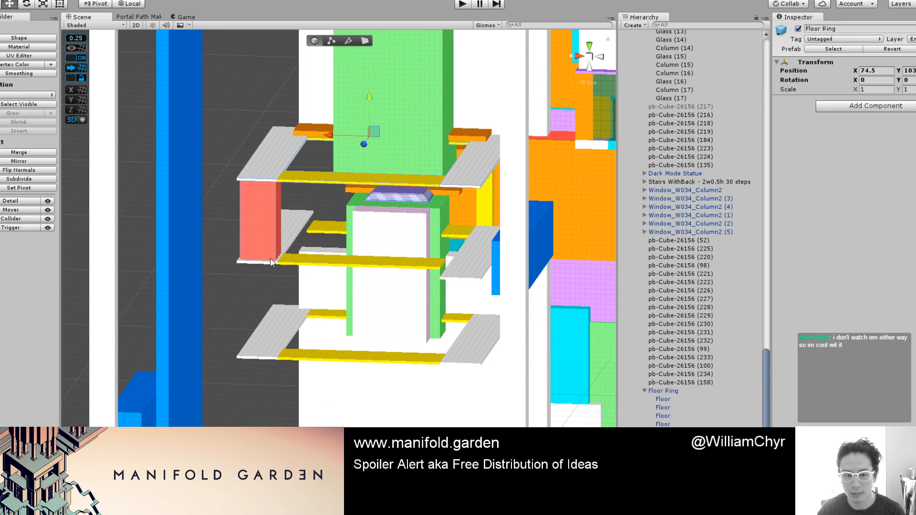
left_click(281, 264)
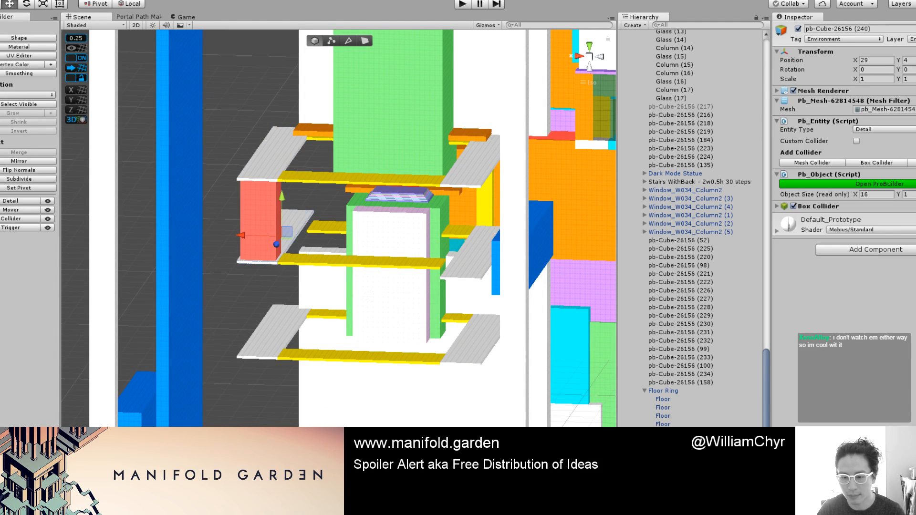
right_click(670, 281)
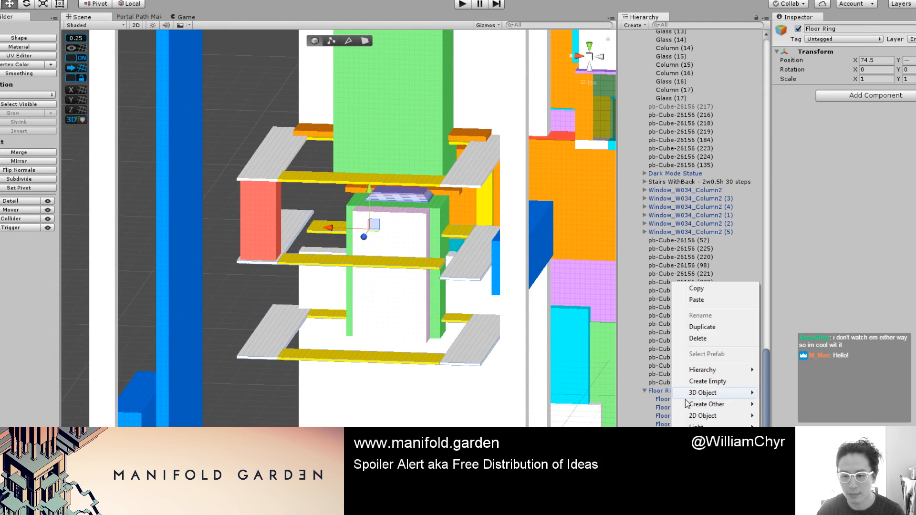
left_click(691, 340)
Step: Duplicate the Floor Ring prefab three times and stack the copies downward beneath each other's column, the lowest at Y 4
left_click(660, 391)
left_click_drag(459, 368, 299, 239, "alt")
key("ctrl+d")
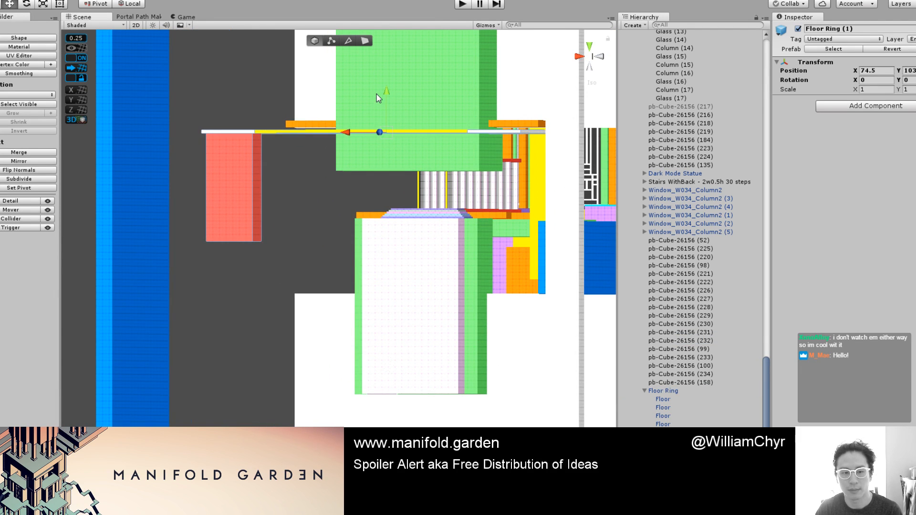
left_click_drag(376, 94, 385, 212)
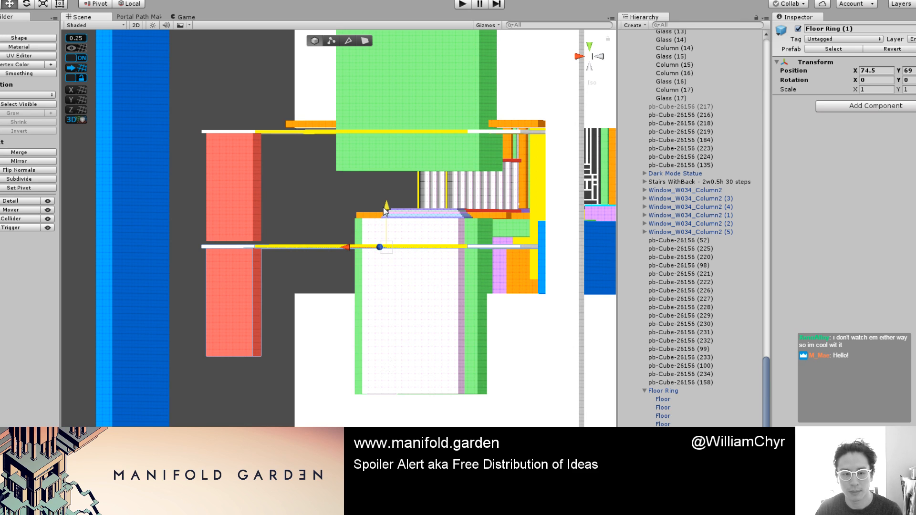
left_click_drag(386, 209, 361, 319)
key("f")
scroll(281, 365, "down", 7)
key("ctrl+d")
scroll(201, 422, "up", 3)
scroll(202, 422, "up", 4)
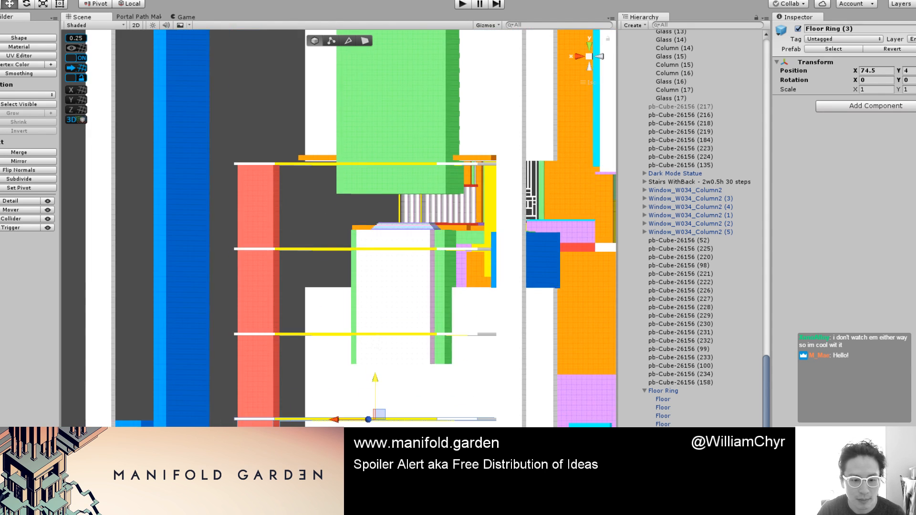
Step: Examine the stacked floor rings and continuous red column up close and from a distance against the surrounding blocks
scroll(288, 422, "down", 8)
middle_click_drag(307, 496, 288, 421)
scroll(243, 259, "up", 14)
middle_click_drag(209, 230, 339, 228)
left_click_drag(336, 230, 328, 271, "alt")
left_click(328, 270)
scroll(326, 257, "down", 7)
left_click(334, 255)
scroll(337, 260, "down", 10)
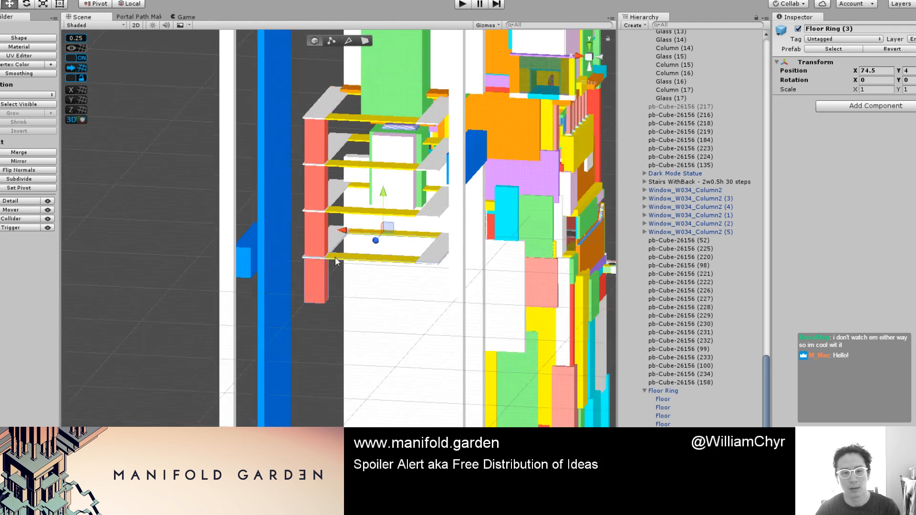
scroll(341, 287, "up", 16)
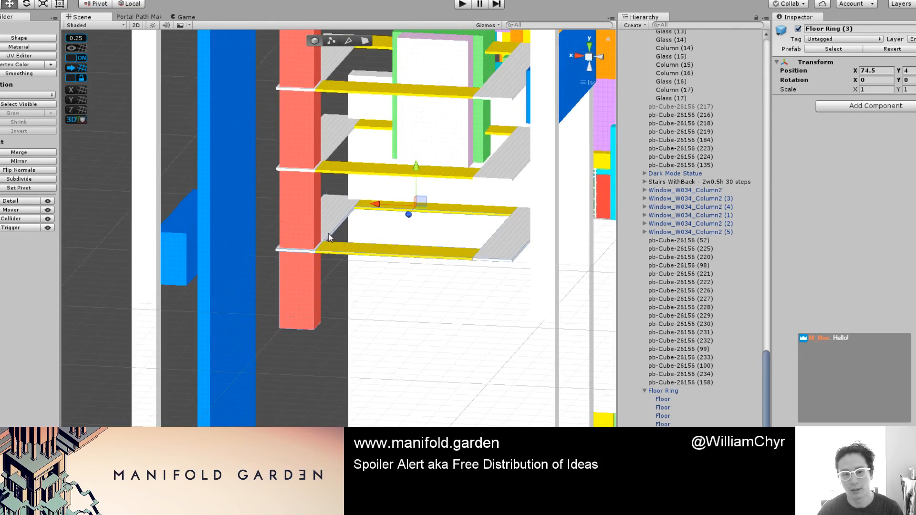
left_click(328, 234)
scroll(324, 242, "down", 9)
left_click_drag(335, 248, 340, 270, "alt")
scroll(351, 223, "up", 6)
scroll(329, 217, "up", 6)
key("ctrl+d")
key("ctrl+z")
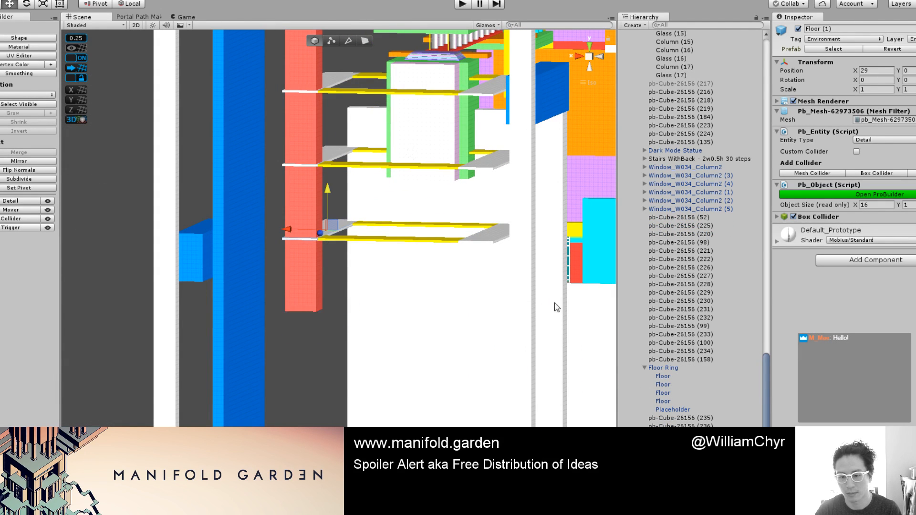
right_click(680, 303)
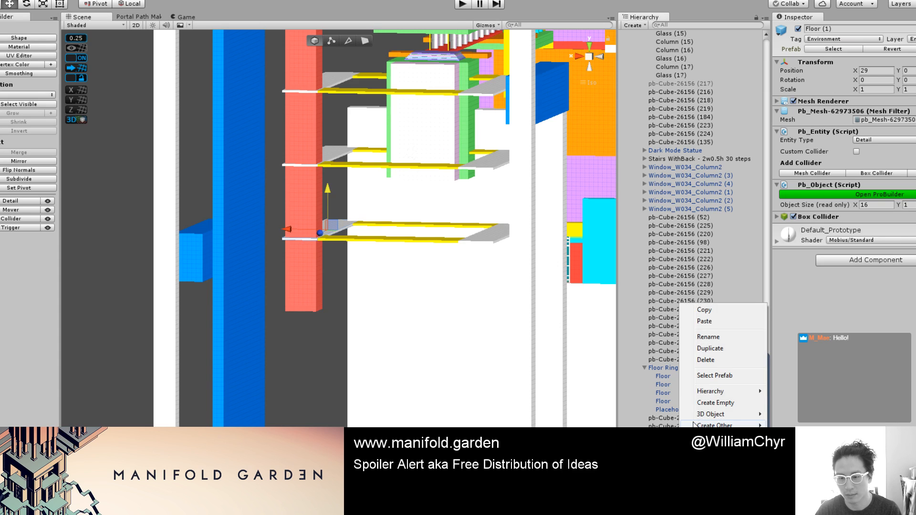
left_click(696, 361)
Step: Duplicate the lowest floor ring and lower the copy to Y -29, beneath the red column's base
left_click(411, 241)
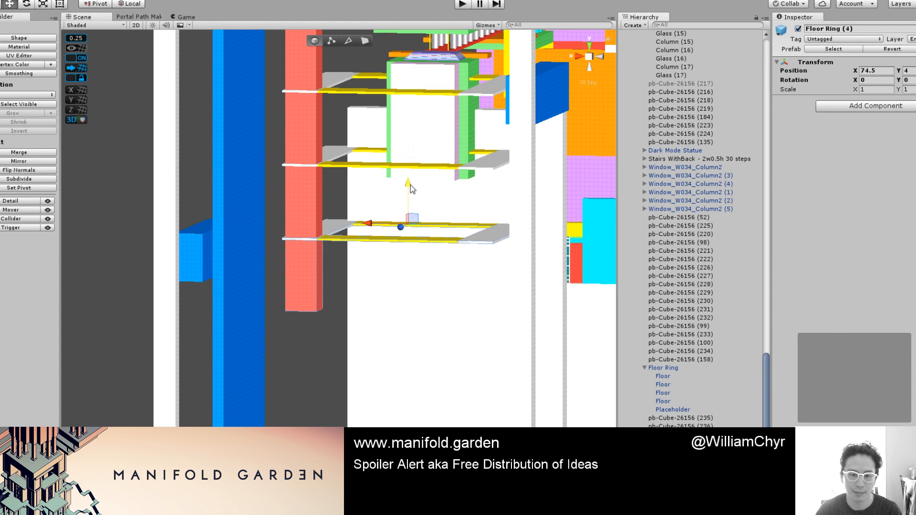
left_click_drag(408, 183, 416, 257)
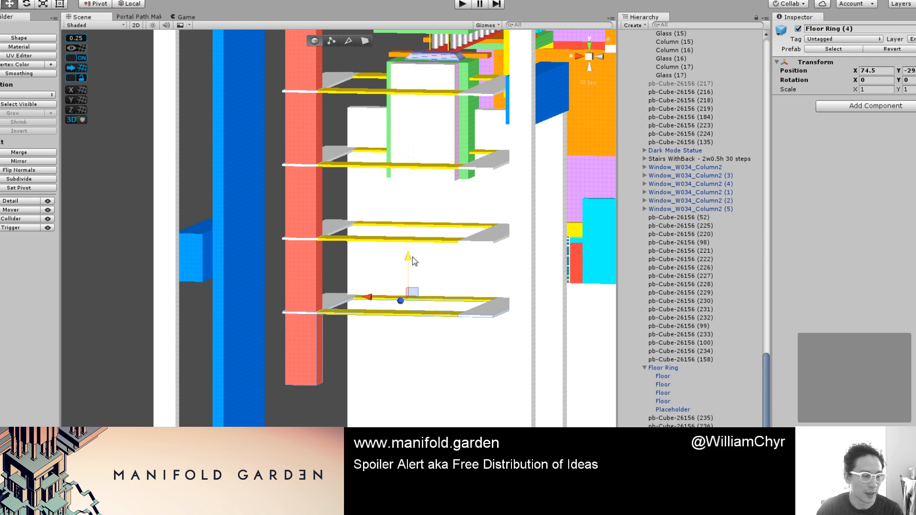
scroll(325, 274, "up", 7)
middle_click_drag(305, 298, 319, 194)
scroll(368, 192, "up", 6)
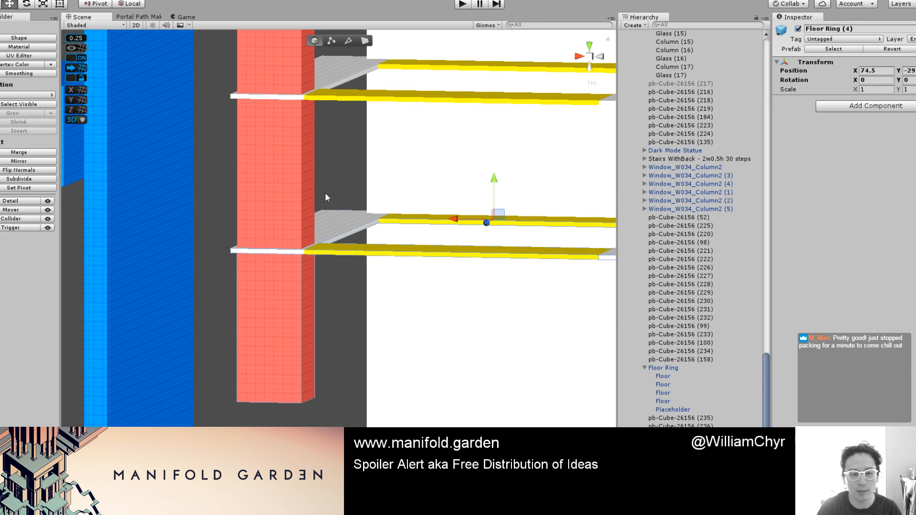
Step: Add another floor ring copy at the bottom of the stack, lowered to Y -62
scroll(325, 193, "down", 4)
key("f")
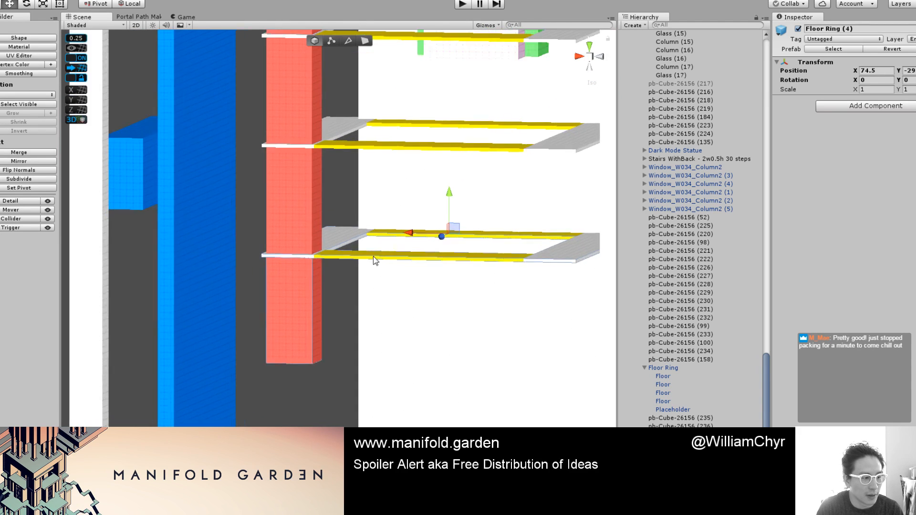
key("ctrl+d")
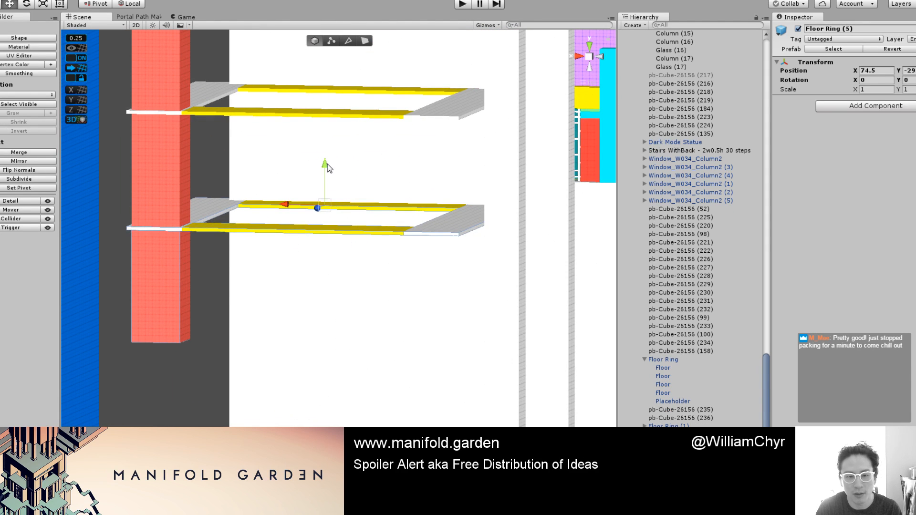
left_click_drag(326, 167, 325, 285)
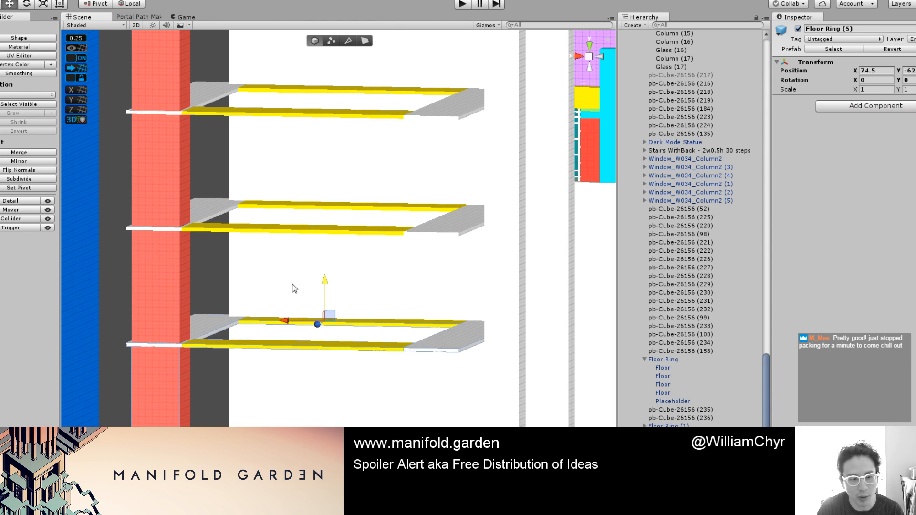
scroll(296, 287, "down", 5)
scroll(253, 162, "down", 3)
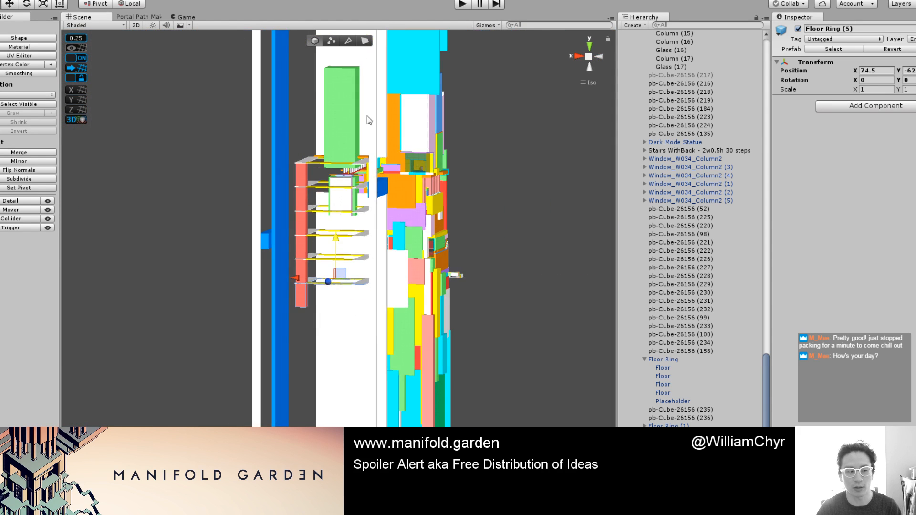
Step: Duplicate the topmost floor ring and raise the copy to Y 136 so its column rests on the original ring
left_click_drag(367, 115, 289, 151, "alt")
scroll(289, 130, "up", 3)
left_click(289, 141)
left_click_drag(300, 184, 351, 164, "alt")
key("ctrl+d")
left_click_drag(329, 133, 317, 154)
scroll(317, 144, "up", 3)
left_click_drag(320, 114, 322, 107)
left_click(257, 113)
scroll(258, 112, "up", 5)
middle_click_drag(477, 96, 540, 171)
scroll(429, 135, "up", 3)
left_click_drag(540, 171, 464, 266, "alt")
left_click(464, 267)
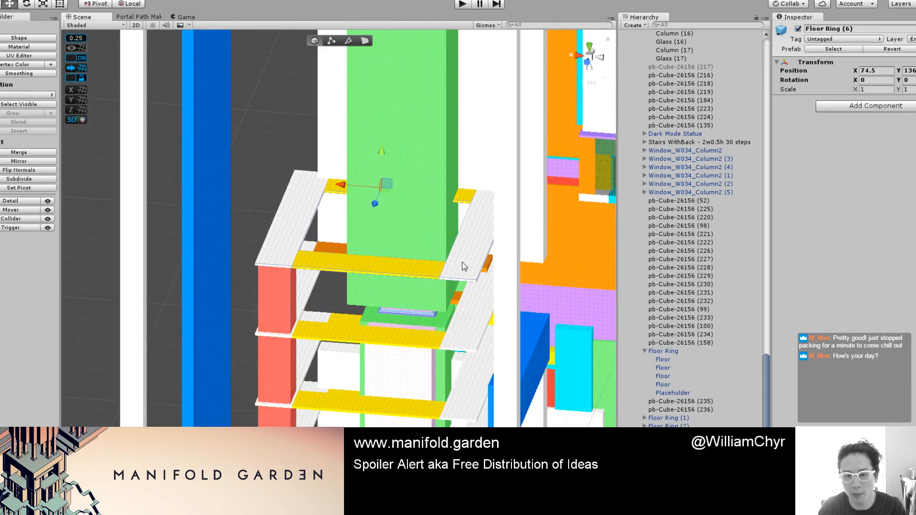
Step: Duplicate the new top ring, raise the copy to Y 169 around the green block, and clear the selection
scroll(408, 230, "down", 3)
middle_click_drag(409, 232, 415, 255)
left_click_drag(415, 256, 395, 202, "alt")
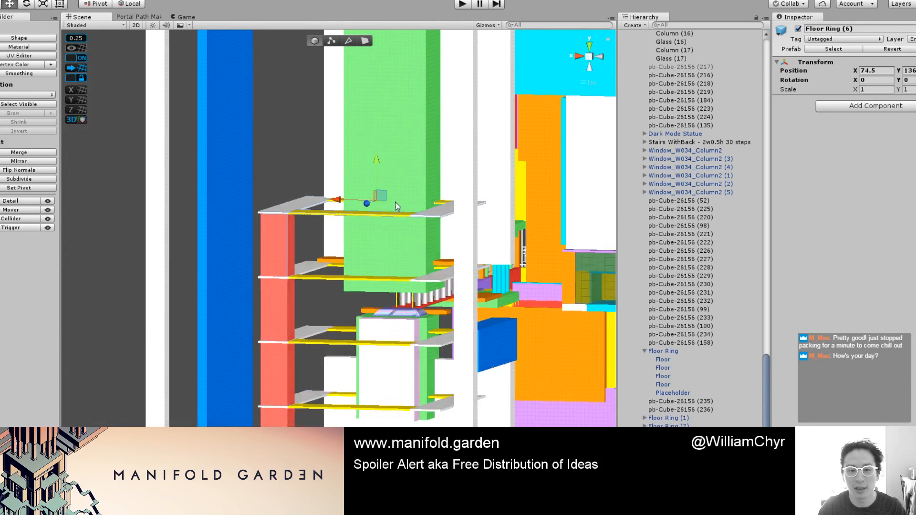
scroll(379, 153, "up", 4)
key("ctrl+d")
left_click_drag(387, 144, 375, 63)
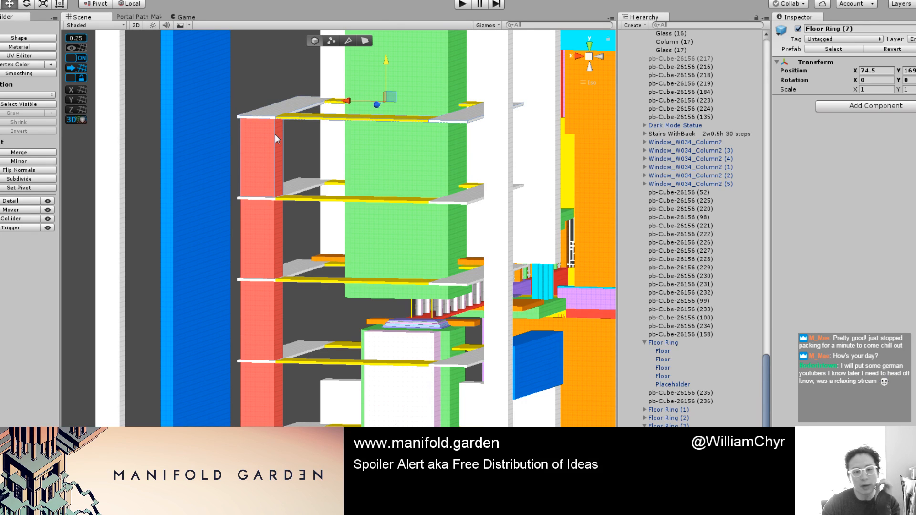
left_click(259, 79)
scroll(278, 119, "down", 8)
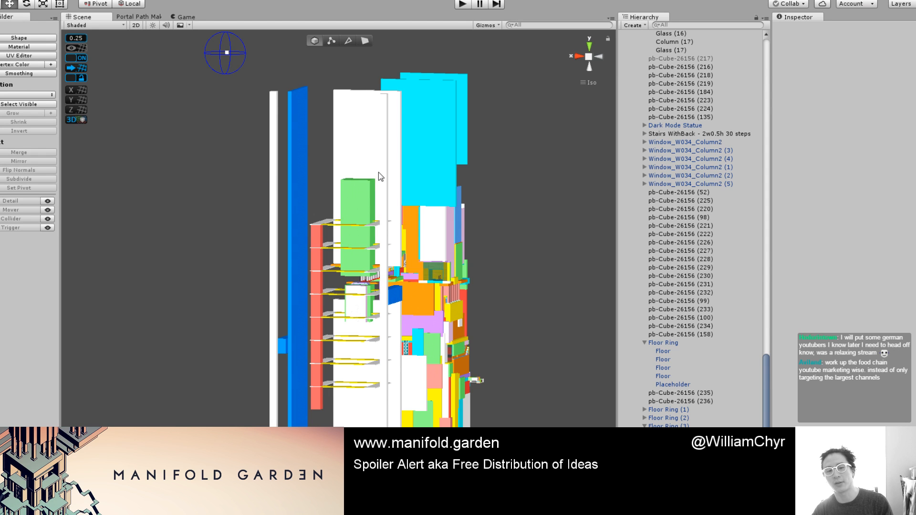
Step: Duplicate the topmost floor ring and raise the copy to Y 202 so its column rests on the ring below
left_click(318, 228)
key("f")
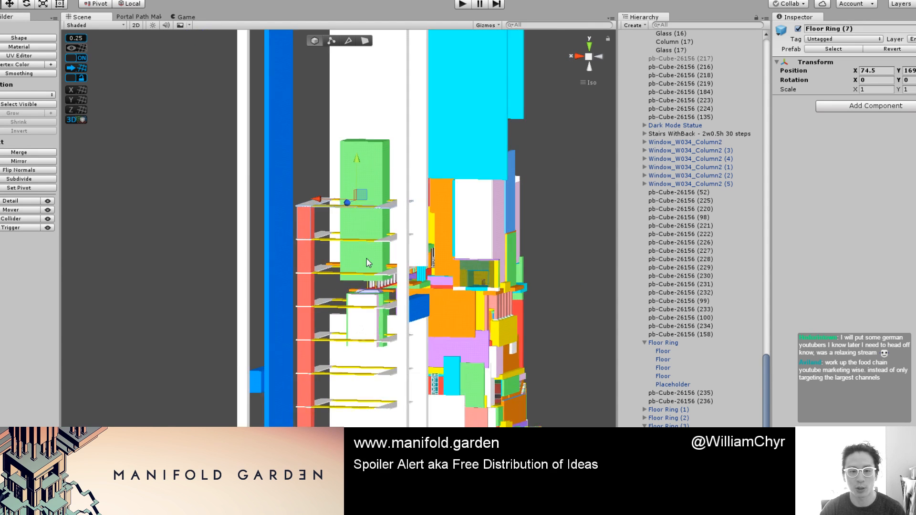
key("ctrl+d")
left_click_drag(356, 125, 355, 94)
key("f")
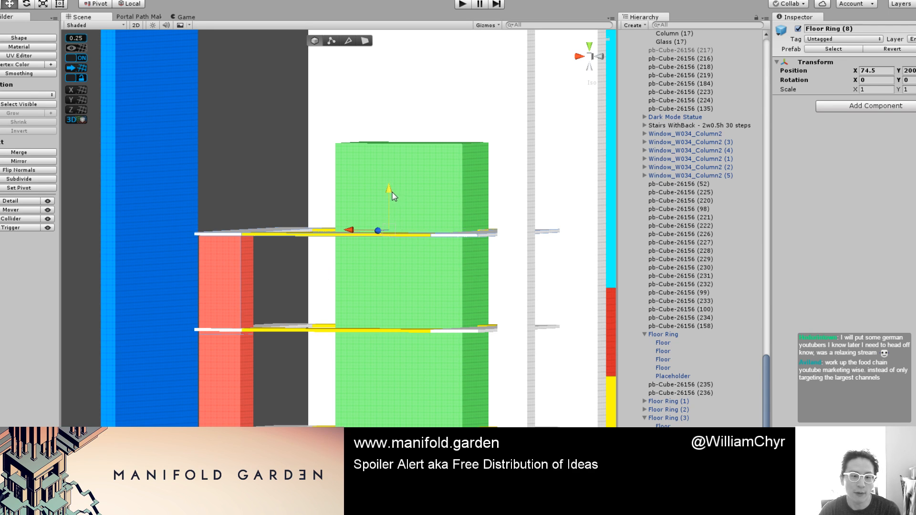
left_click_drag(392, 193, 392, 186)
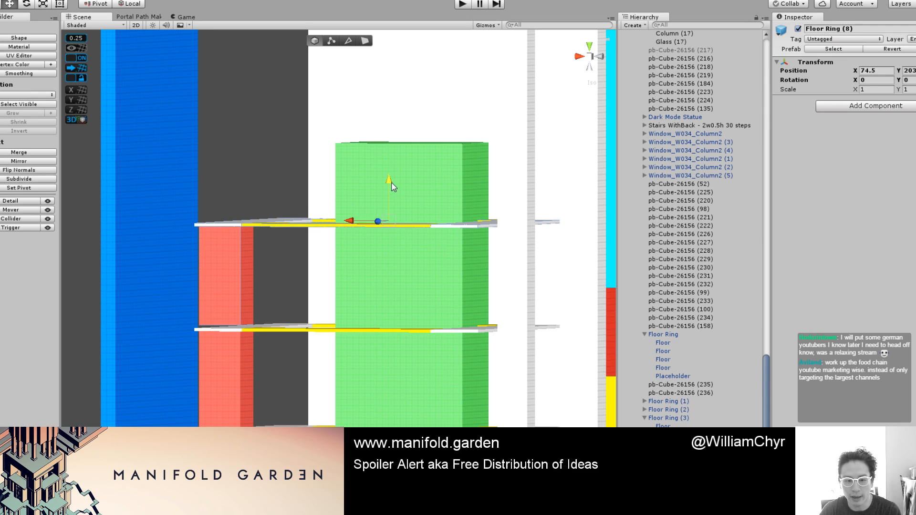
left_click_drag(392, 187, 392, 191)
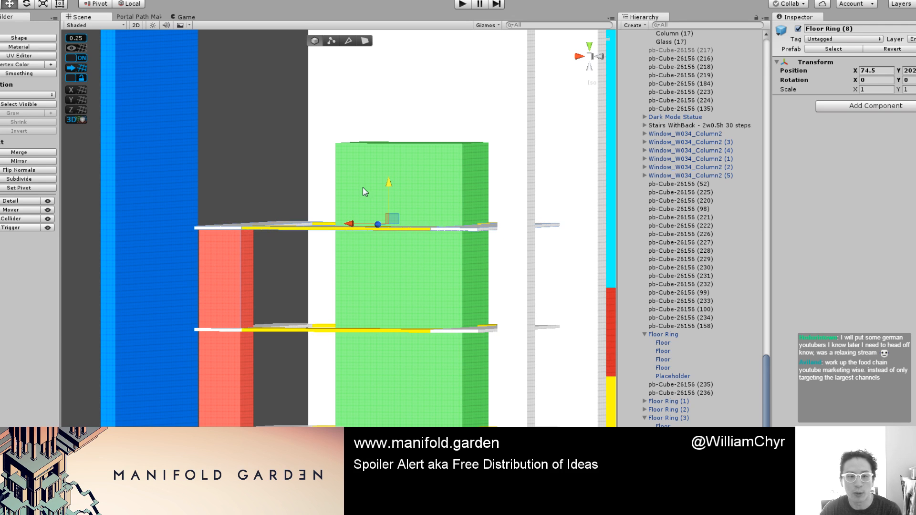
Step: Duplicate the new top floor ring and raise the copy to Y 234, just above the green block
left_click(255, 184)
left_click(243, 226)
scroll(257, 225, "down", 2)
left_click_drag(257, 226, 378, 230, "alt")
key("ctrl+d")
left_click_drag(374, 199, 374, 123)
left_click_drag(372, 165, 381, 107, "alt")
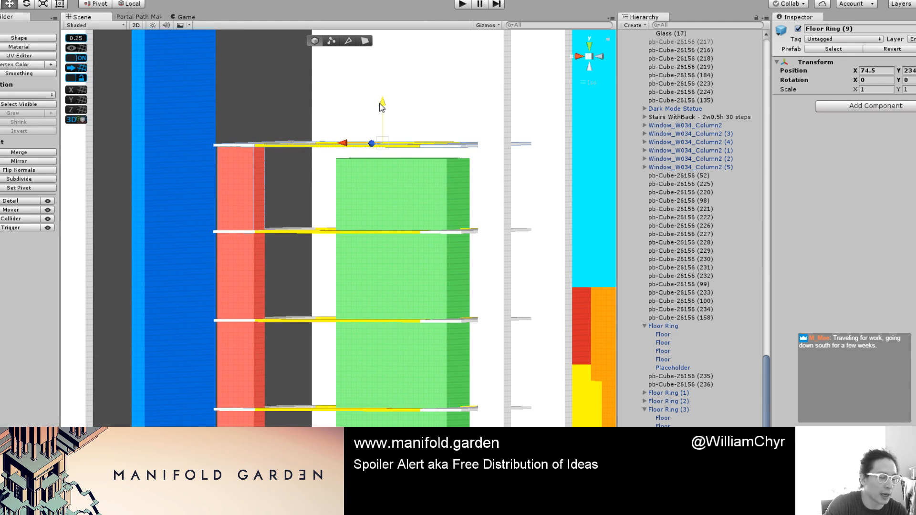
Step: Playtest the level, walking to the ring tower to examine its floors from above and below, and stop play mode
scroll(334, 139, "down", 15)
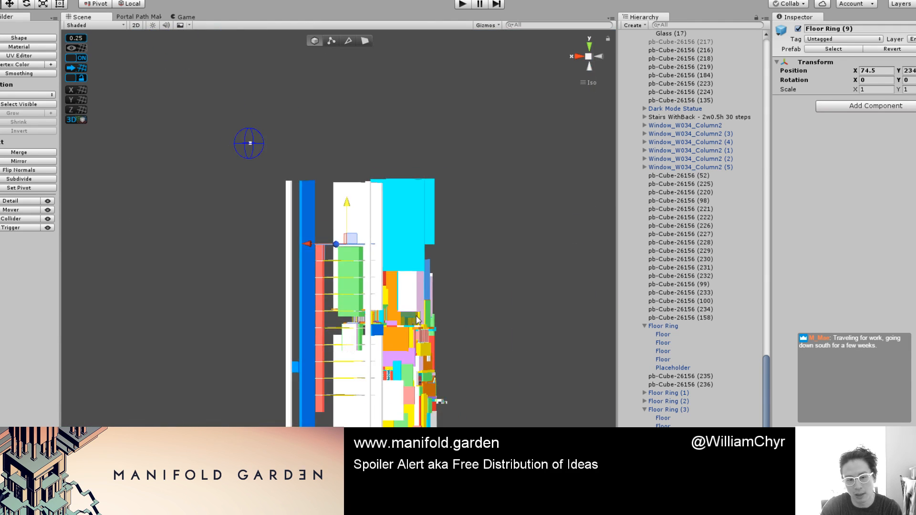
left_click_drag(479, 260, 472, 336, "alt")
scroll(492, 319, "up", 3)
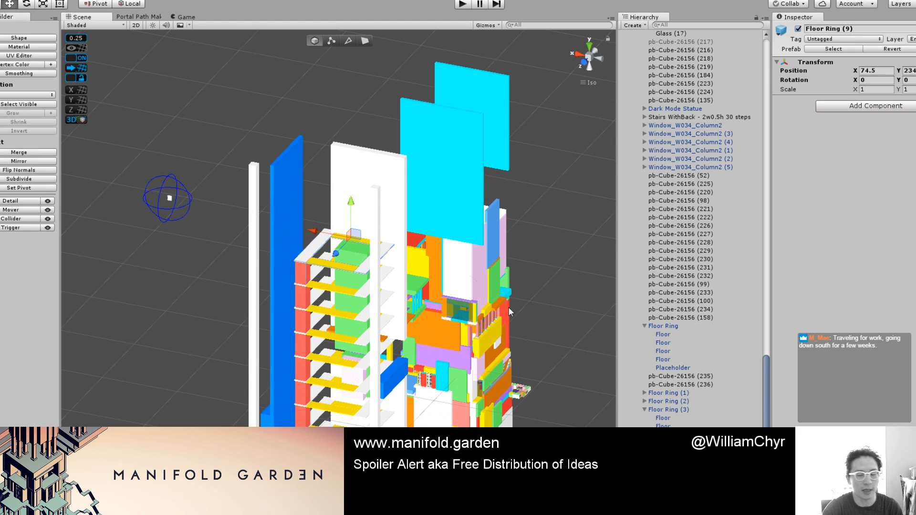
left_click_drag(321, 163, 336, 222, "alt")
scroll(367, 142, "up", 6)
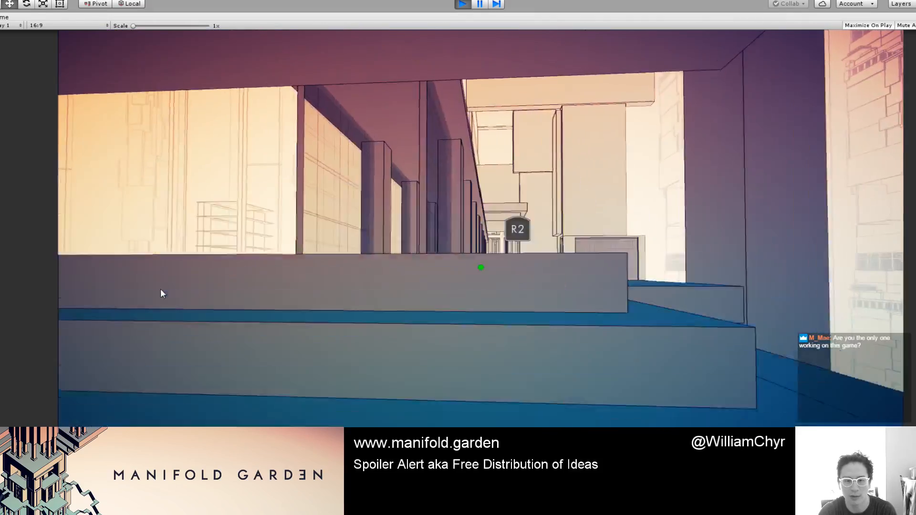
key("w")
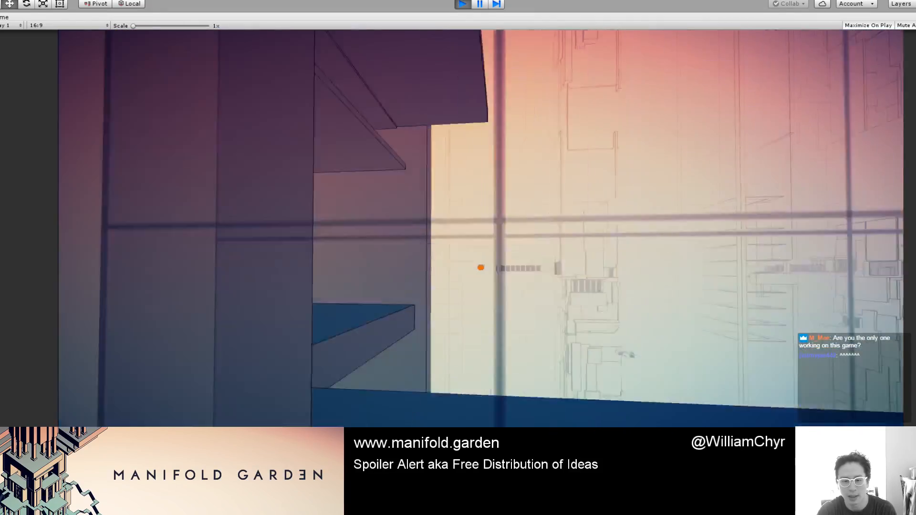
key("w")
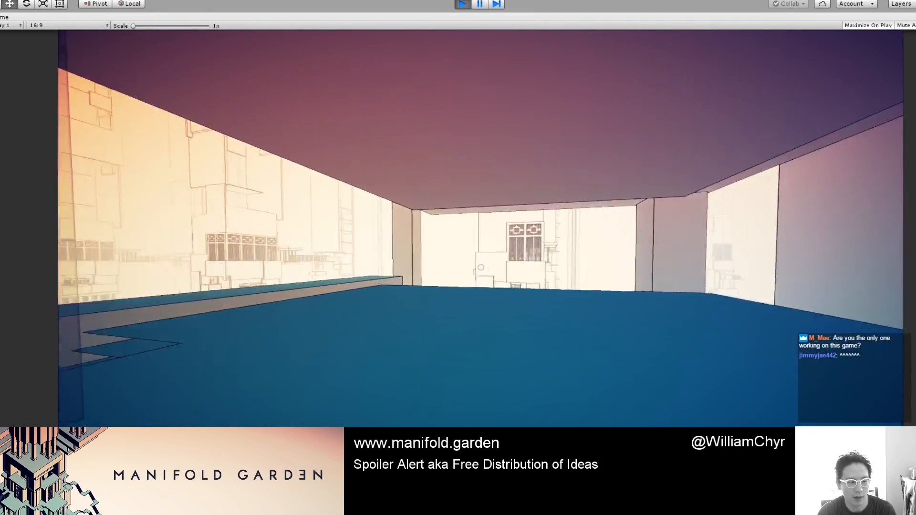
key("w")
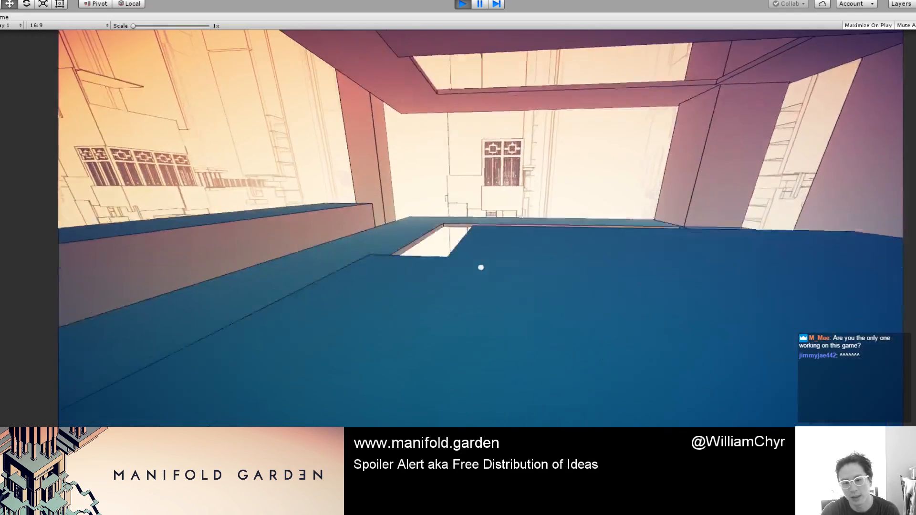
key("w")
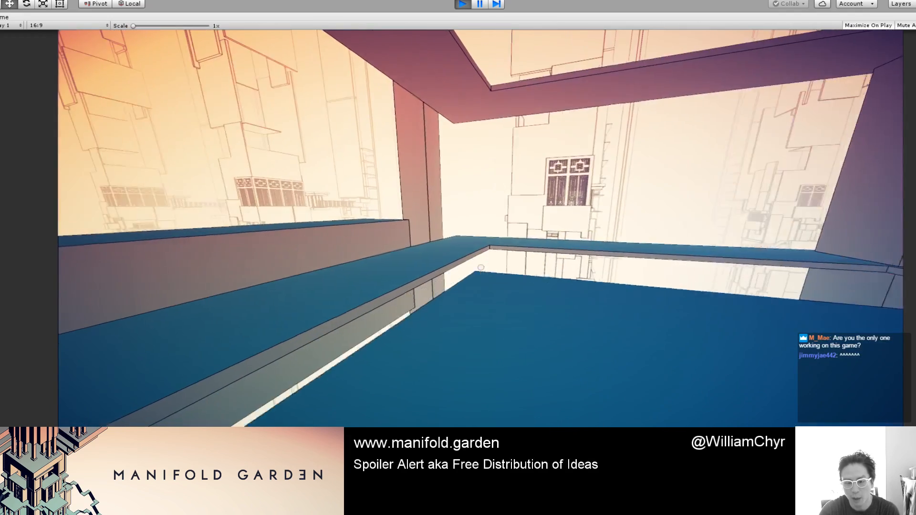
key("w")
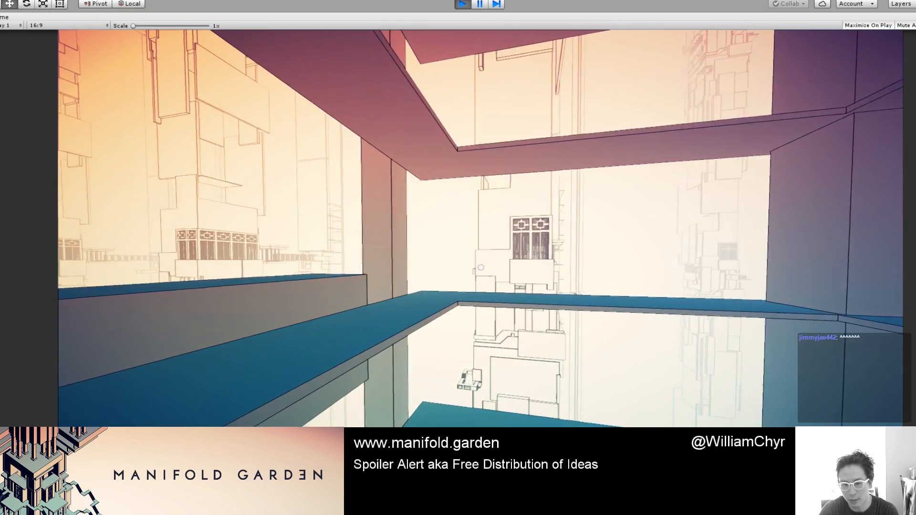
key("w")
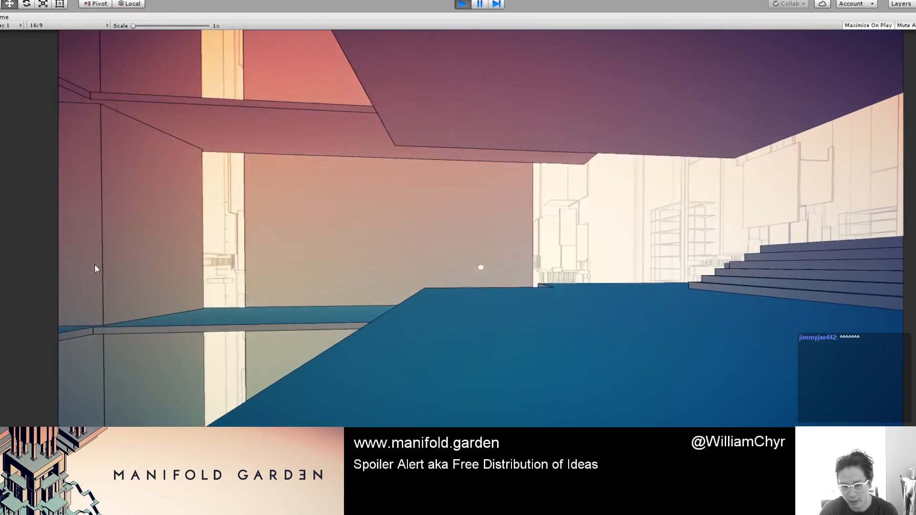
key("w")
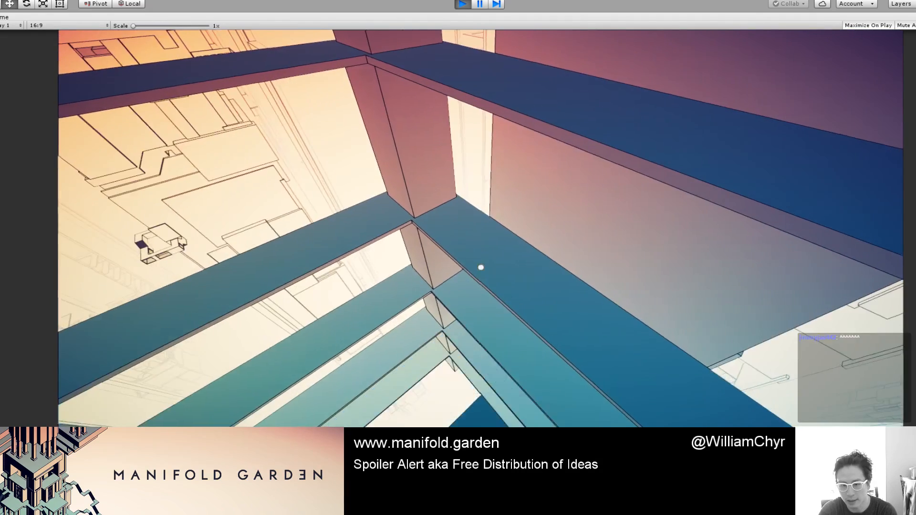
left_click(481, 267)
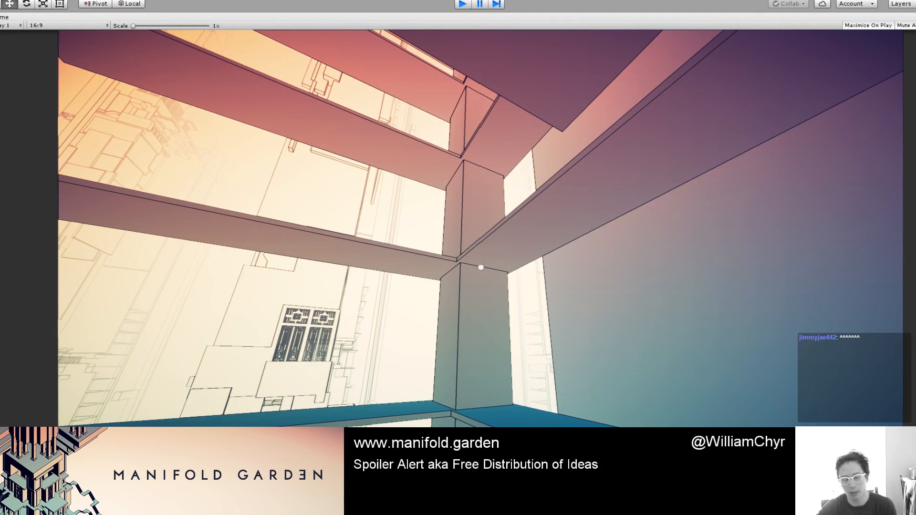
key("ctrl+p")
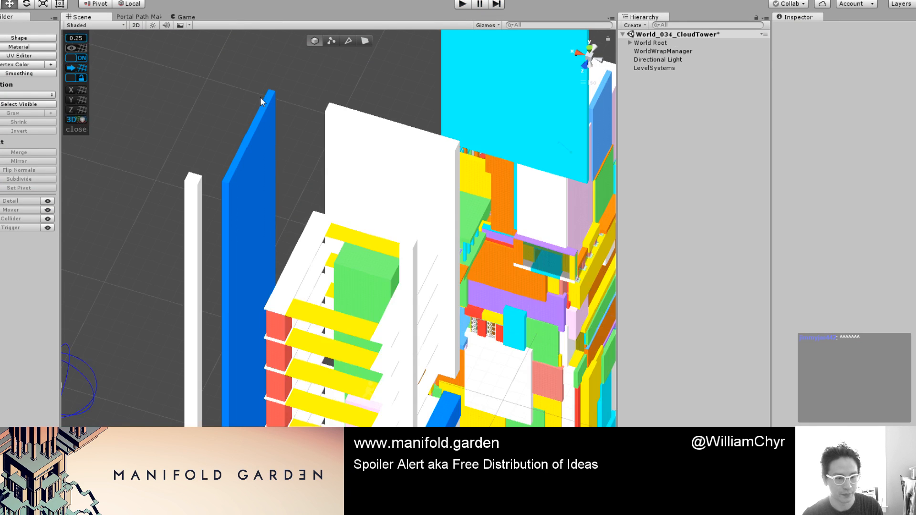
Step: Try duplicating the topmost floor ring and raising the copy to Y 280, and undo the change
scroll(288, 200, "down", 8)
left_click_drag(322, 302, 310, 234, "alt")
scroll(310, 234, "up", 5)
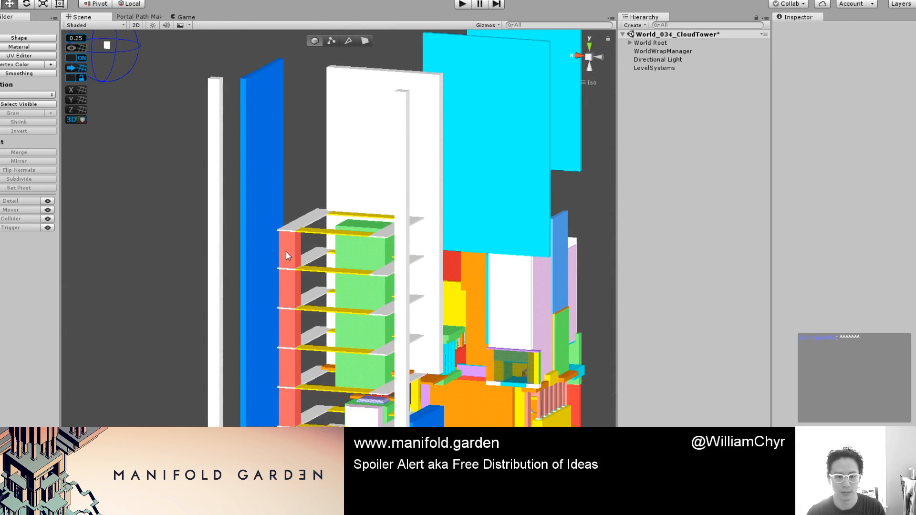
left_click(285, 251)
key("f")
left_click_drag(389, 212, 324, 266, "alt")
scroll(384, 261, "down", 3)
left_click_drag(384, 262, 357, 172, "alt")
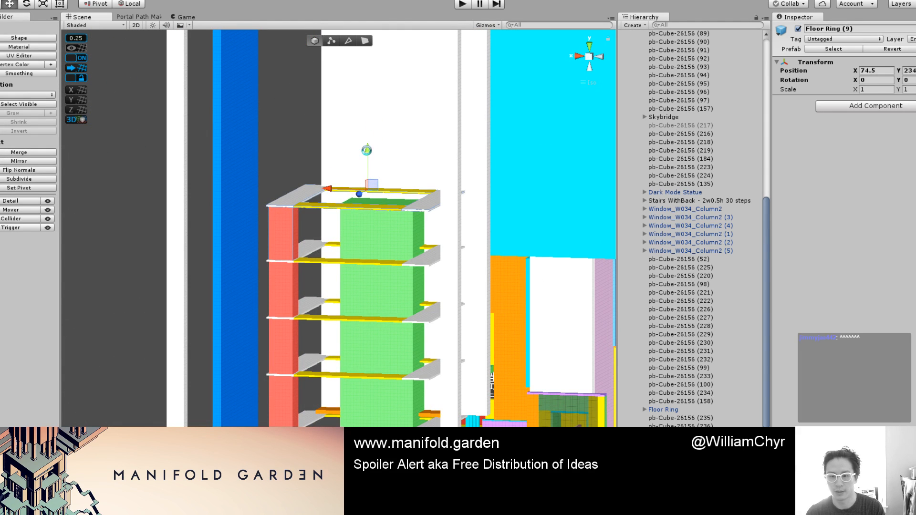
key("ctrl+d")
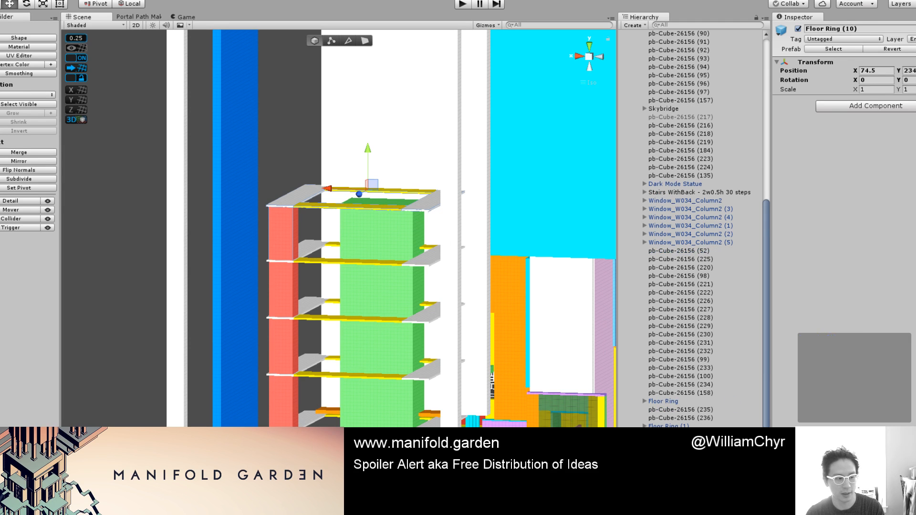
scroll(464, 196, "up", 4)
left_click_drag(375, 126, 376, 32)
key("ctrl+z")
key("ctrl+z")
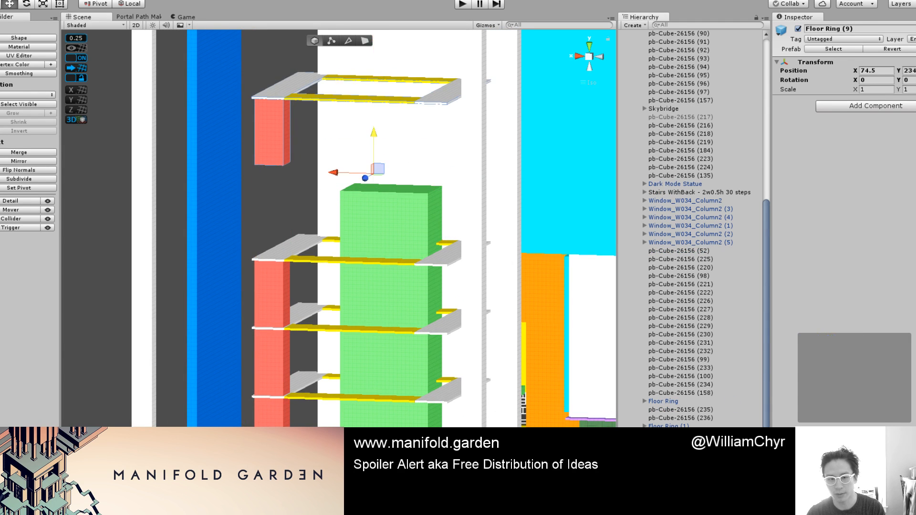
Step: Delete the leftover Floor Ring (10) copy floating above the stack and collapse Floor Ring (9) in the hierarchy
left_click(662, 377)
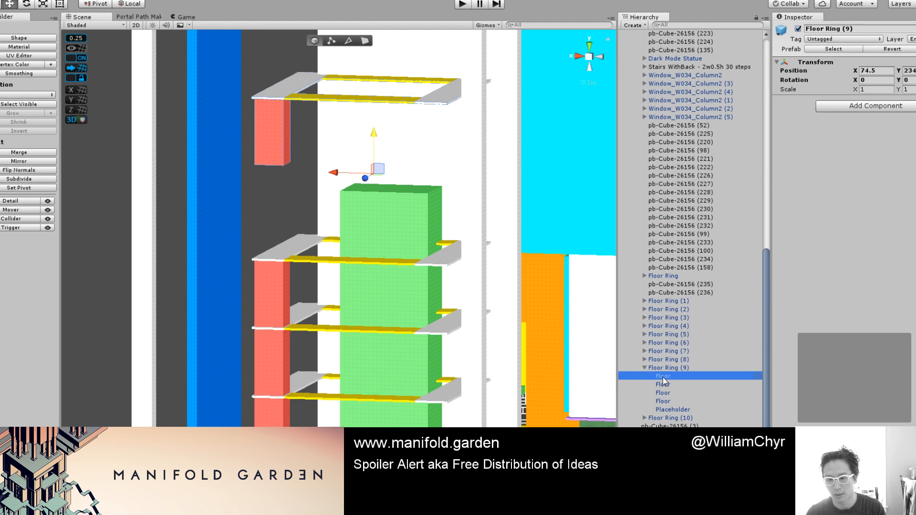
left_click(666, 410, "shift")
left_click(657, 418)
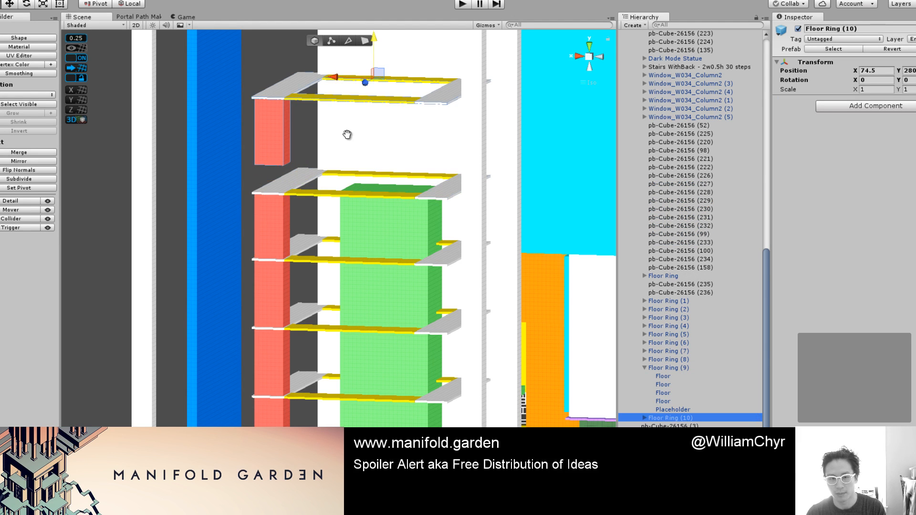
middle_click_drag(347, 135, 337, 252)
left_click_drag(336, 252, 343, 184, "alt")
scroll(344, 184, "up", 6)
left_click_drag(261, 210, 241, 278, "alt")
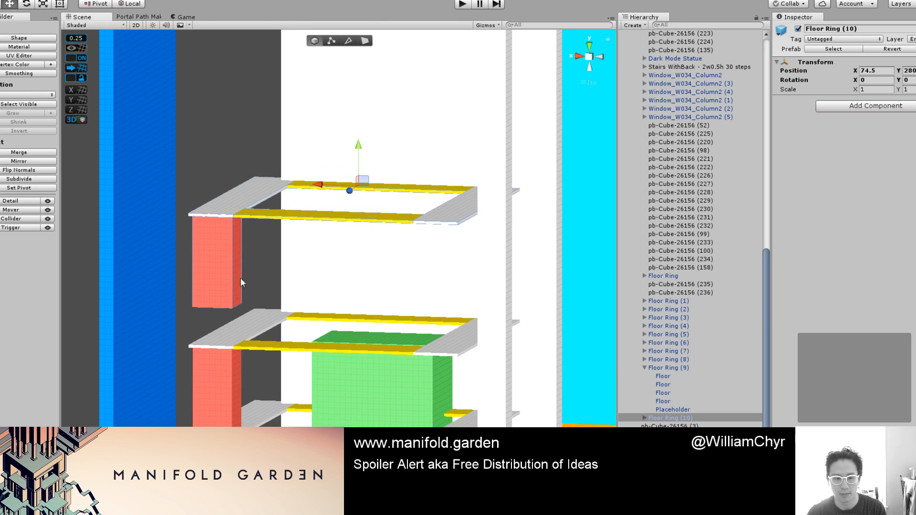
right_click(700, 415)
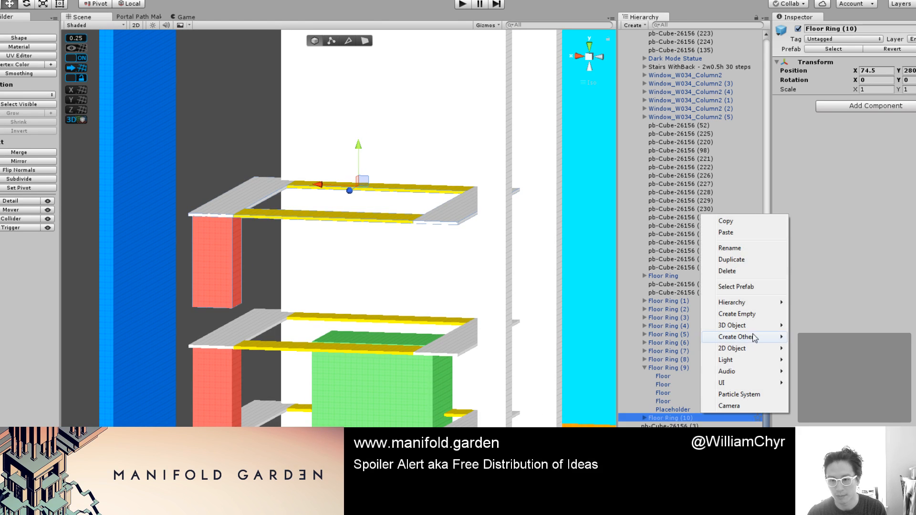
left_click(706, 270)
left_click(644, 368)
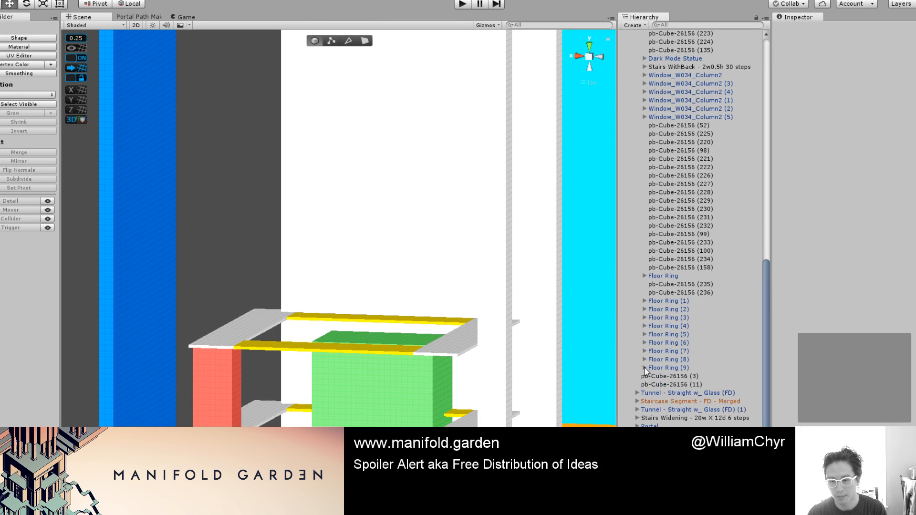
Step: Duplicate the five upper floor rings, Floor Ring (5) to (9), and raise the copies to continue the stack above the green block
left_click(673, 368)
left_click(674, 335, "shift")
key("f")
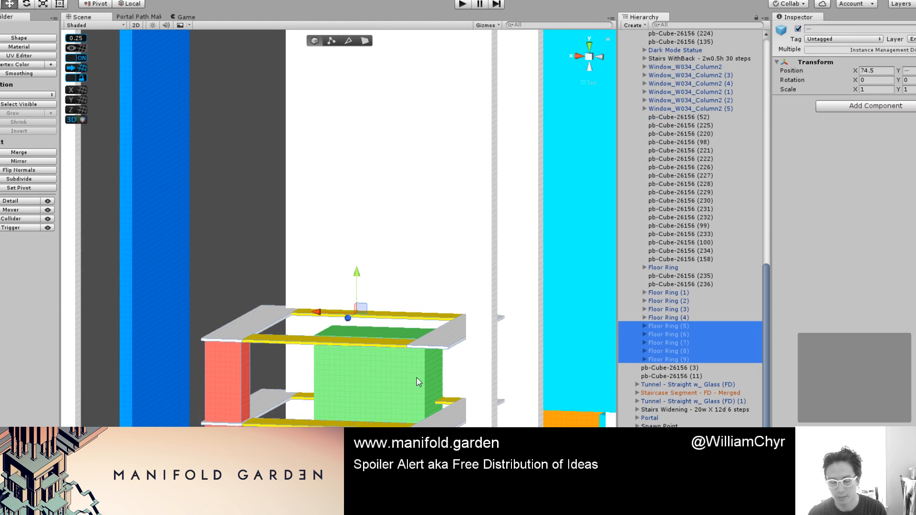
key("ctrl+d")
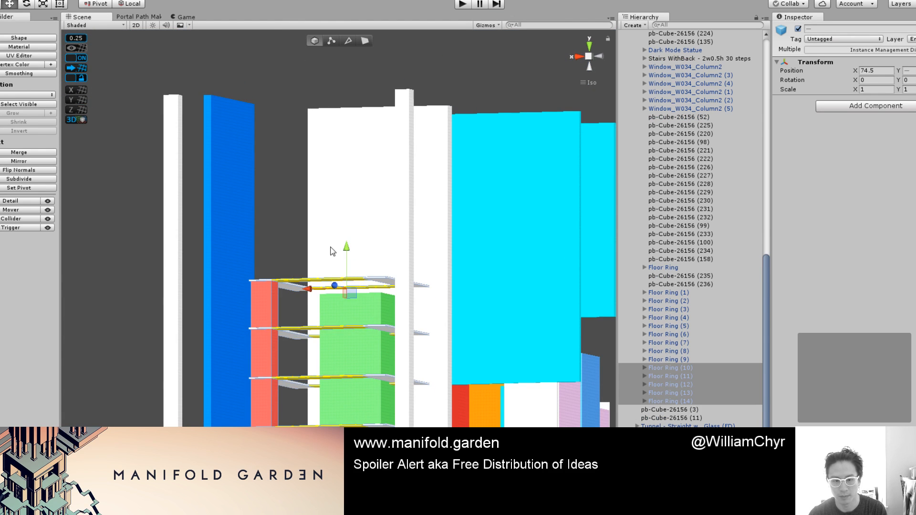
left_click_drag(348, 248, 334, 61)
scroll(264, 223, "up", 12)
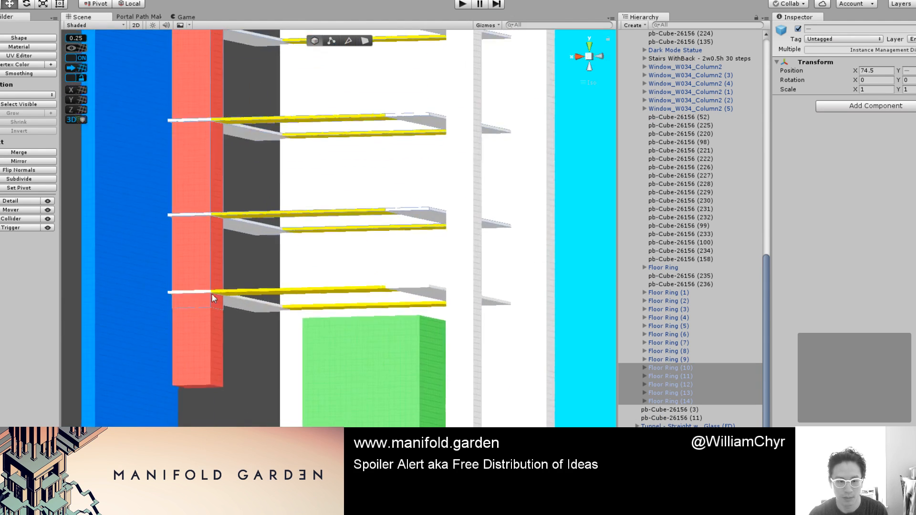
middle_click_drag(198, 281, 309, 378)
scroll(375, 127, "down", 5)
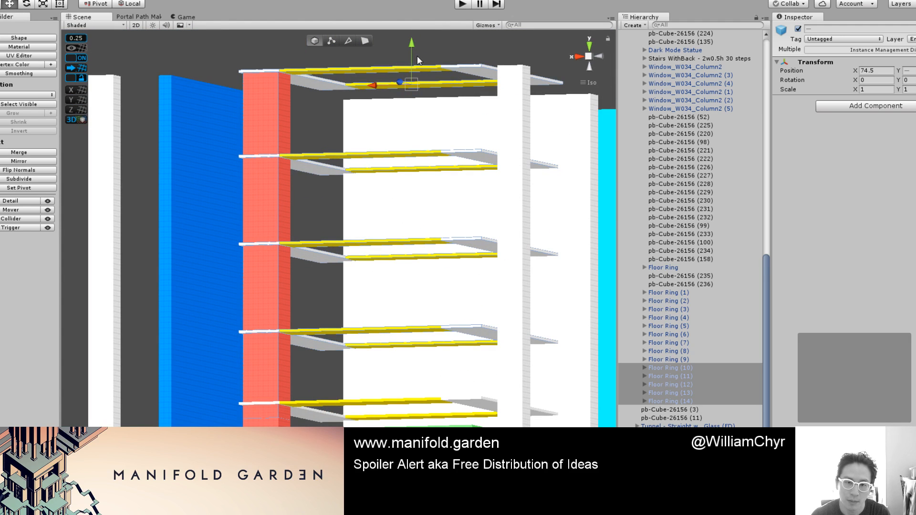
left_click_drag(416, 42, 415, 32)
left_click_drag(280, 289, 271, 406, "alt")
scroll(270, 409, "down", 5)
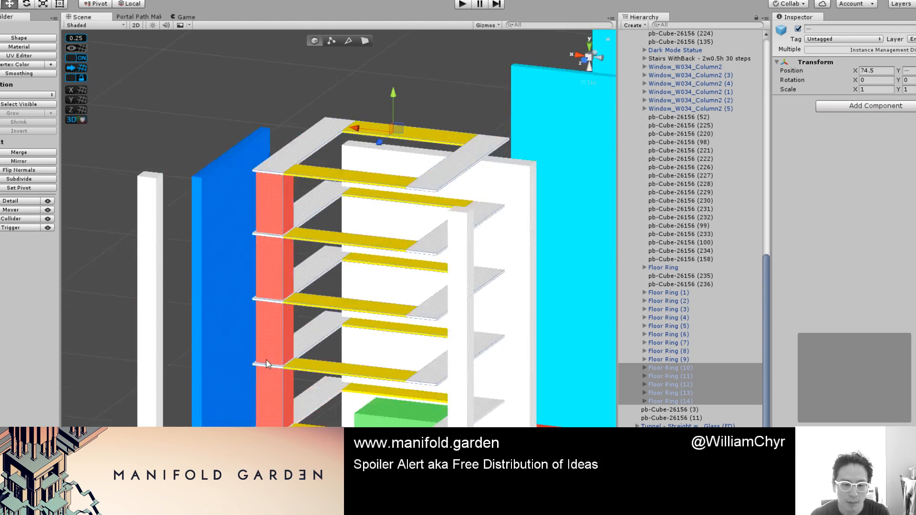
Step: Expand Floor Ring (8) in the hierarchy and select its individual floor pieces to redraw the missing rings in the gap
scroll(271, 409, "down", 3)
middle_click_drag(351, 410, 360, 253)
scroll(337, 204, "up", 5)
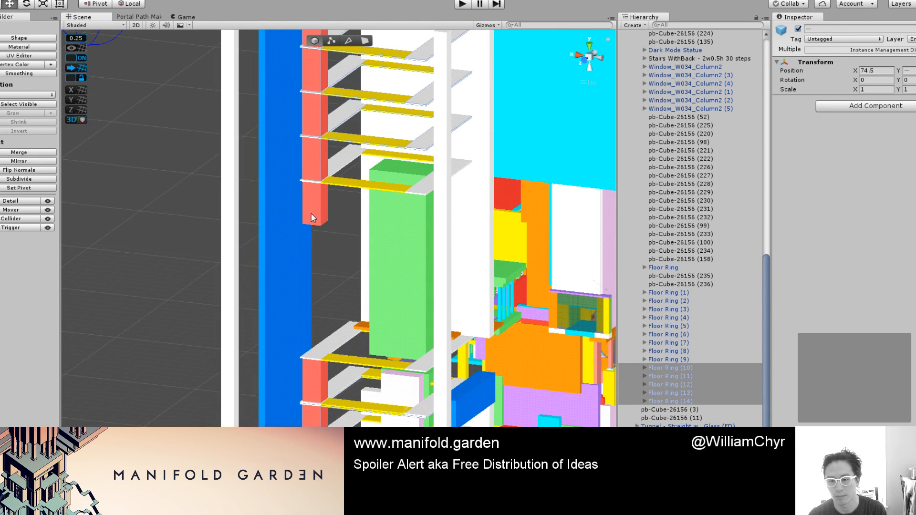
left_click(668, 359)
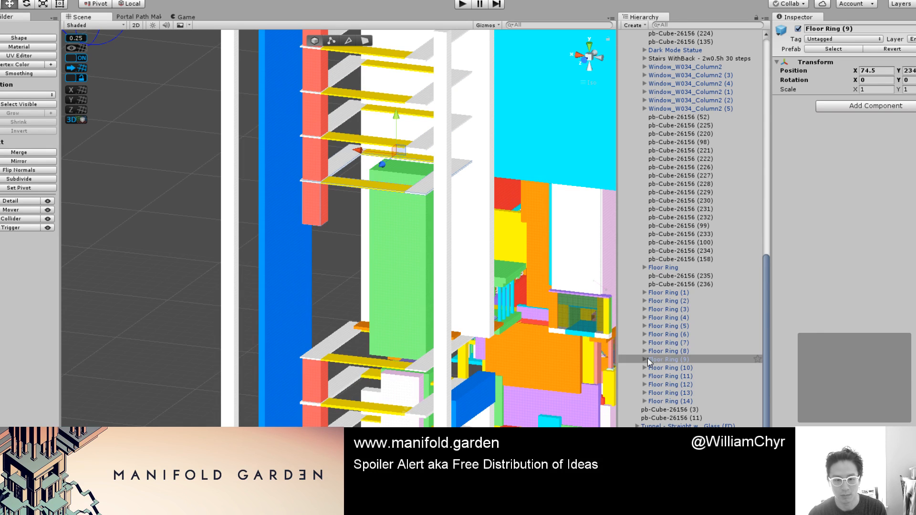
left_click(644, 351)
left_click(663, 376)
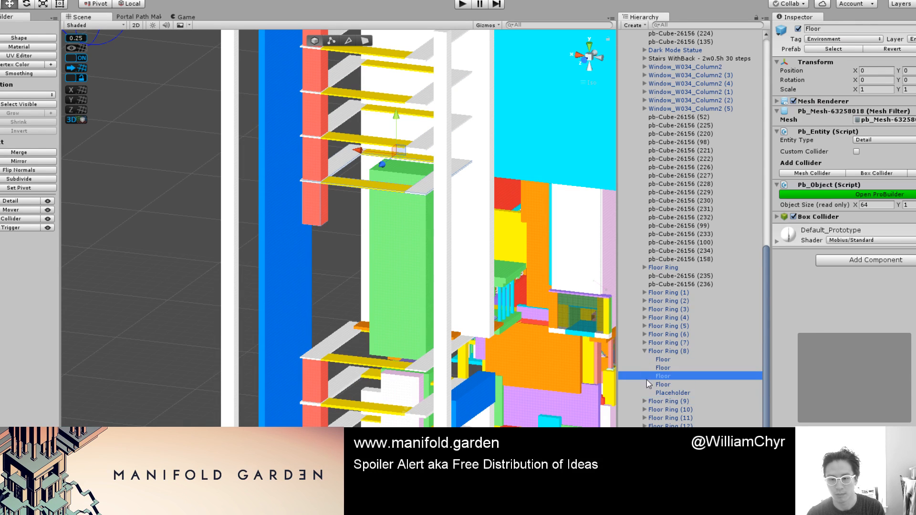
left_click(660, 385)
Step: Expand Floor Rings (4) to (7) and select everything from Floor Ring (4) down past Floor Ring (8) to redraw the missing floors
left_click(644, 342)
left_click(644, 335)
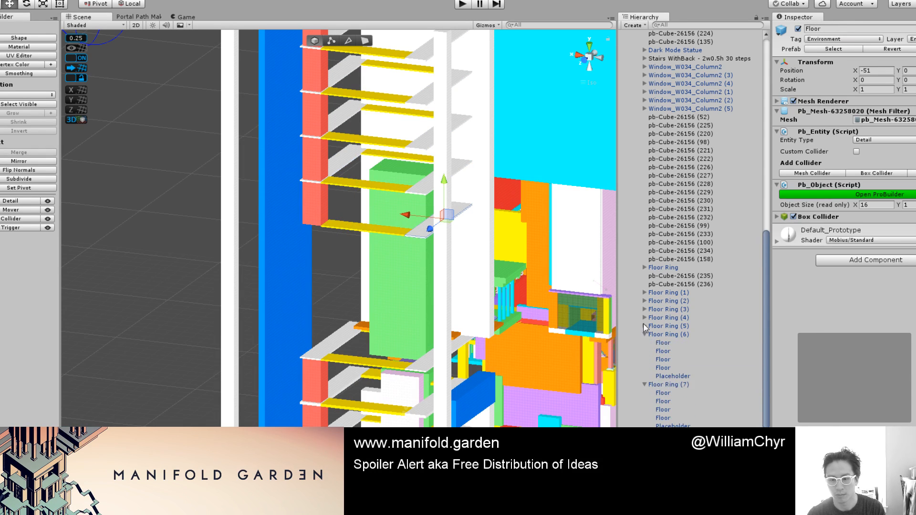
left_click(645, 326)
left_click(645, 317)
double_click(667, 317)
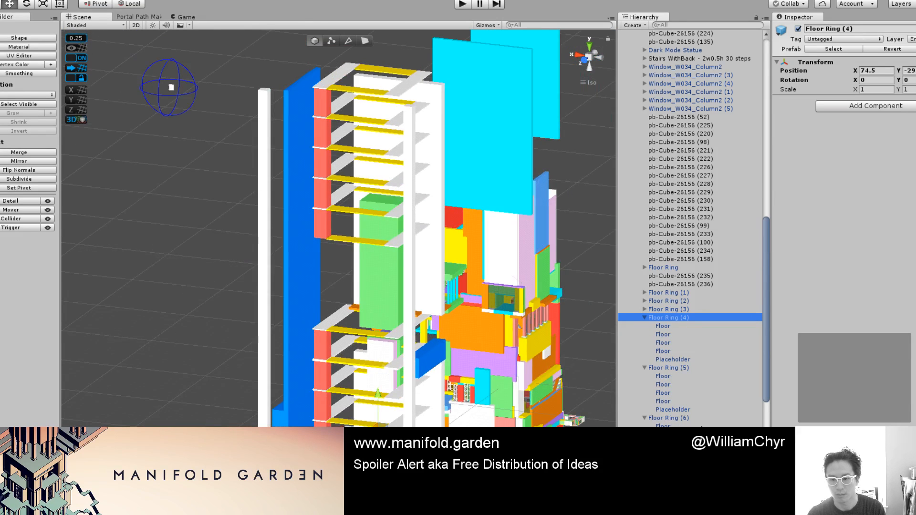
scroll(688, 415, "down", 5)
left_click(672, 433, "shift")
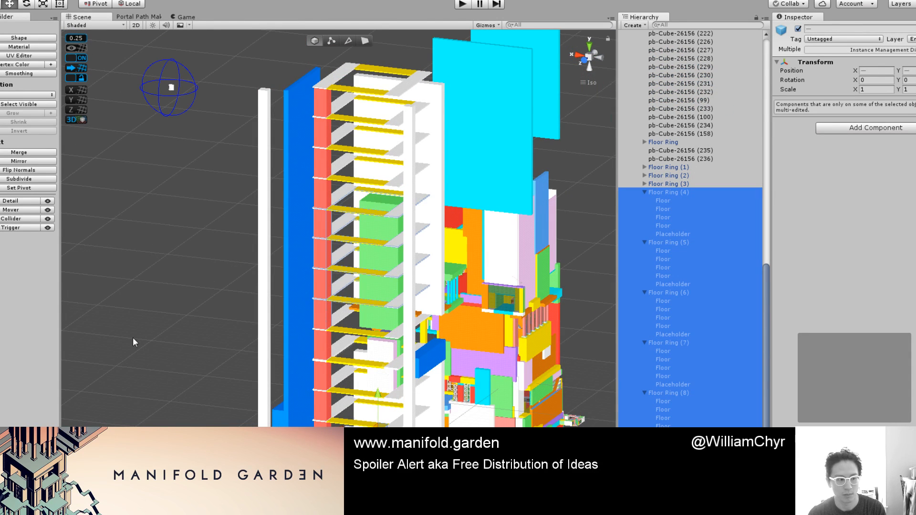
Step: Deselect everything and examine the continuous ring stack from several angles, including front and perspective views
left_click(189, 287)
scroll(365, 339, "up", 5)
left_click_drag(364, 339, 361, 238, "alt")
scroll(368, 190, "down", 4)
middle_click_drag(374, 129, 338, 272)
left_click_drag(337, 271, 411, 353, "alt")
middle_click_drag(410, 353, 432, 196)
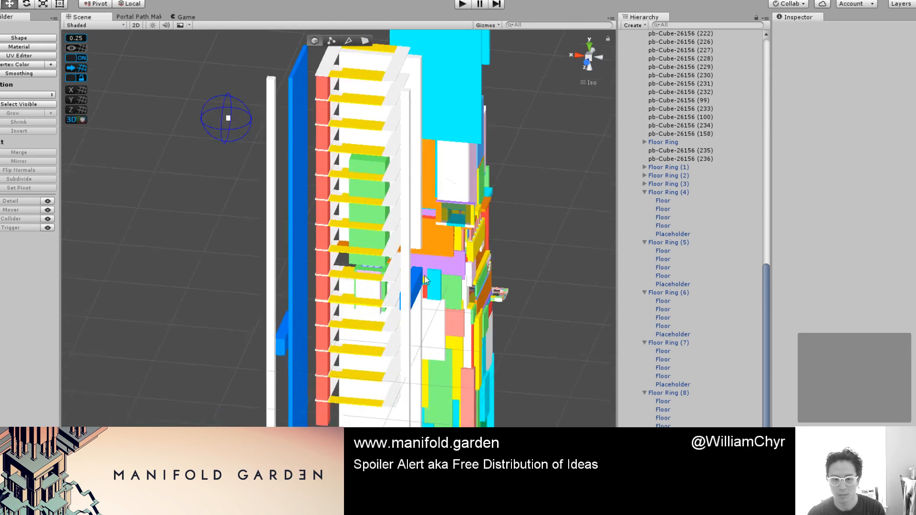
scroll(436, 279, "up", 6)
scroll(436, 278, "up", 2)
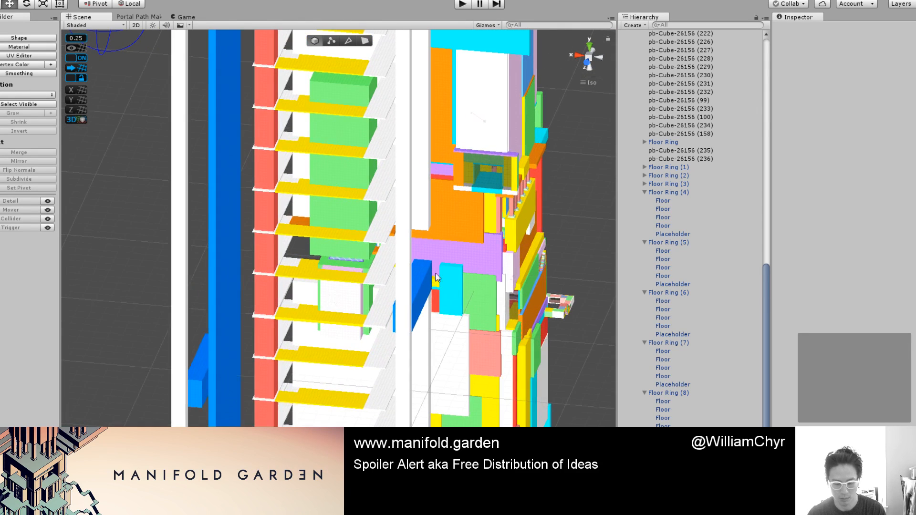
left_click(586, 60)
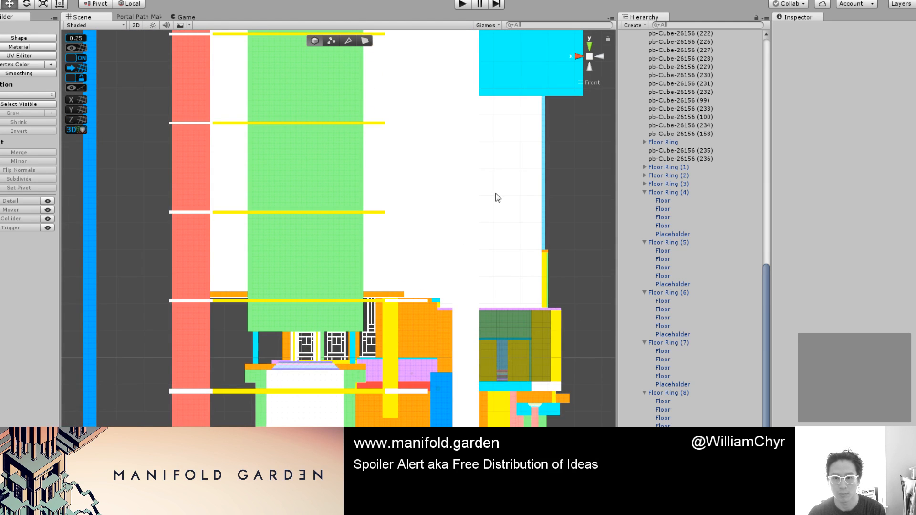
left_click(590, 56)
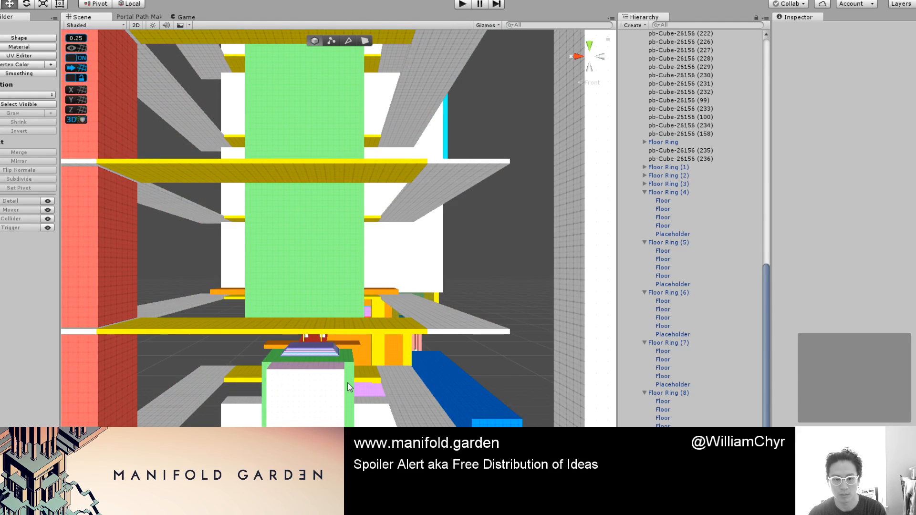
Step: Select the block below the small stairs and fly through the shaded level to examine the floors, columns and walkways around it
left_click(348, 389)
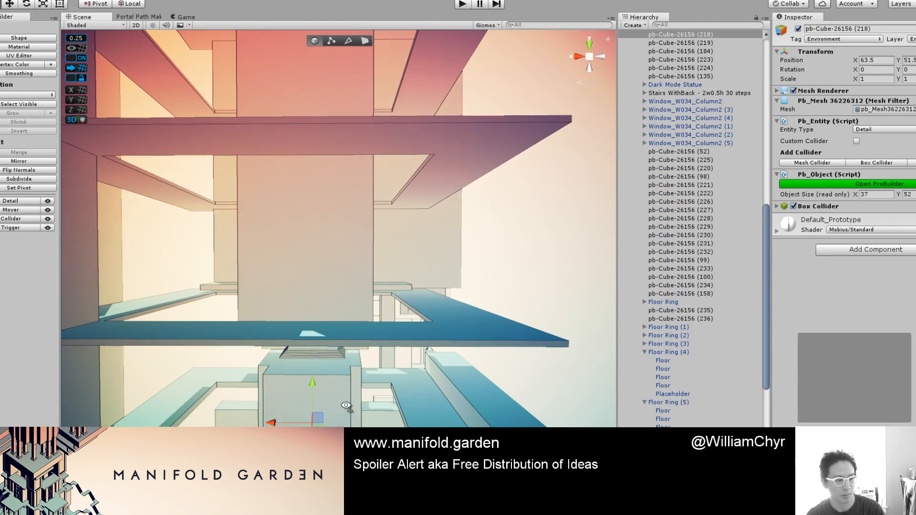
left_click_drag(348, 389, 343, 411, "alt")
key("w")
right_click_drag(342, 411, 798, 402)
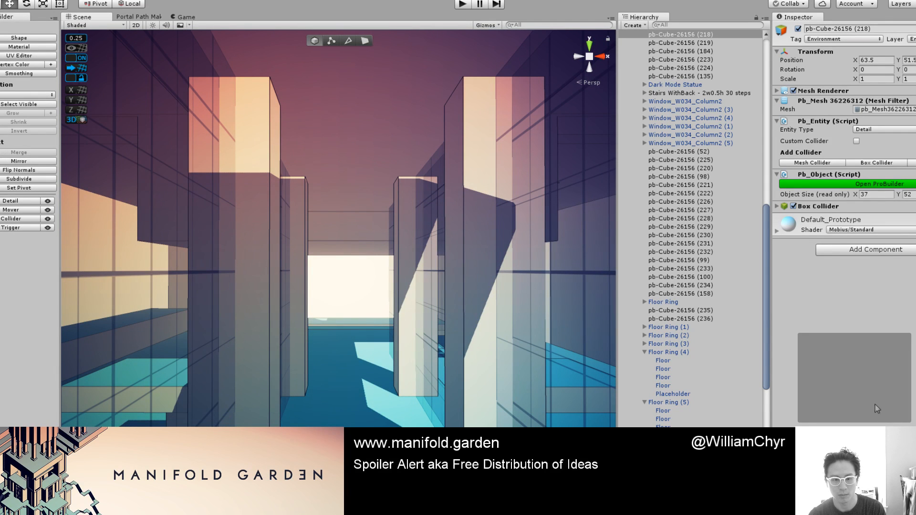
right_click_drag(400, 400, 62, 401)
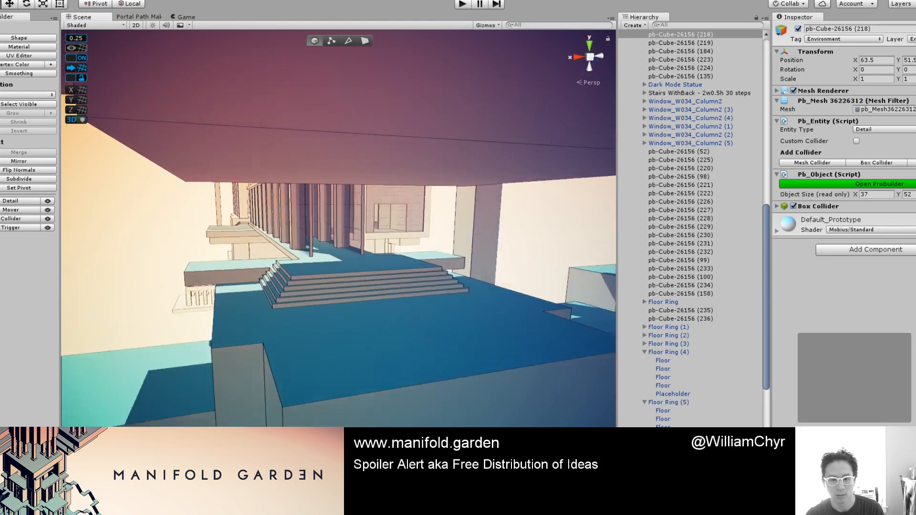
right_click_drag(1, 411, 337, 470)
key("f")
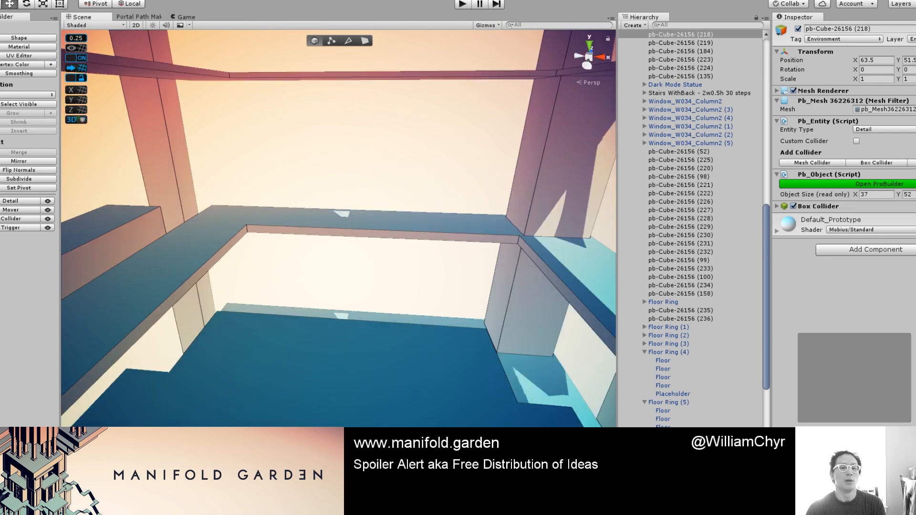
left_click_drag(332, 373, 366, 341, "alt")
scroll(364, 395, "up", 8)
scroll(381, 153, "down", 8)
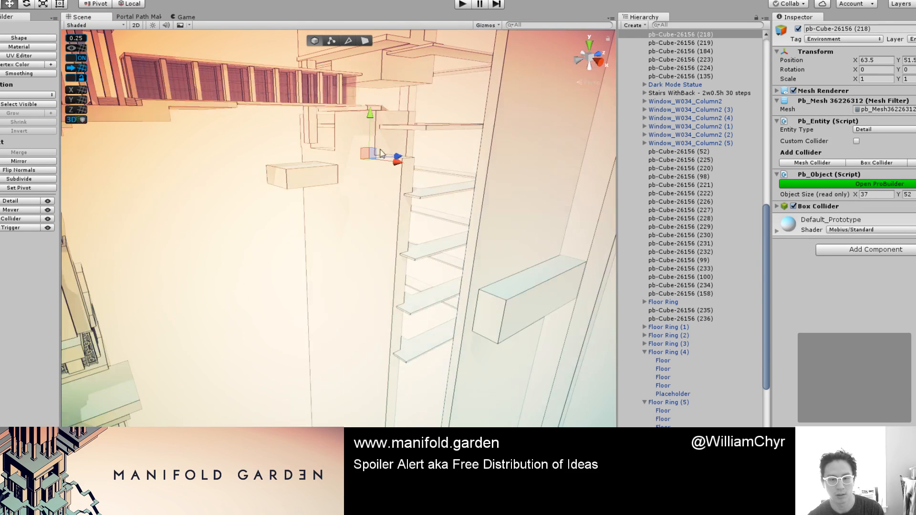
Step: Look over the portal path map around the World_044 and Hallway_W044_W025 nodes and return to the scene
left_click(186, 17)
left_click(151, 18)
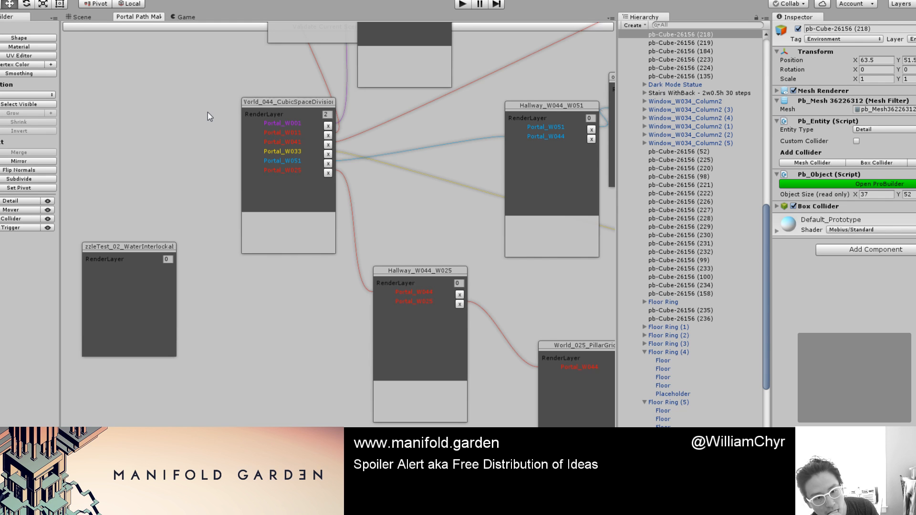
left_click(88, 18)
Step: Examine the ring tower and its bridge connection from above in the shaded scene
scroll(415, 189, "down", 3)
scroll(422, 185, "up", 5)
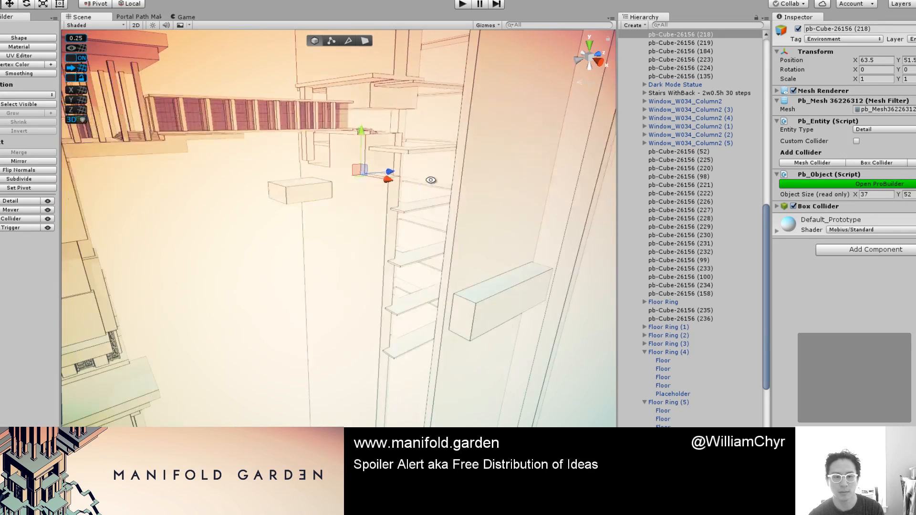
left_click_drag(431, 180, 368, 241, "alt")
scroll(368, 241, "down", 3)
scroll(379, 233, "up", 4)
scroll(378, 231, "down", 3)
scroll(379, 227, "up", 3)
scroll(379, 226, "down", 4)
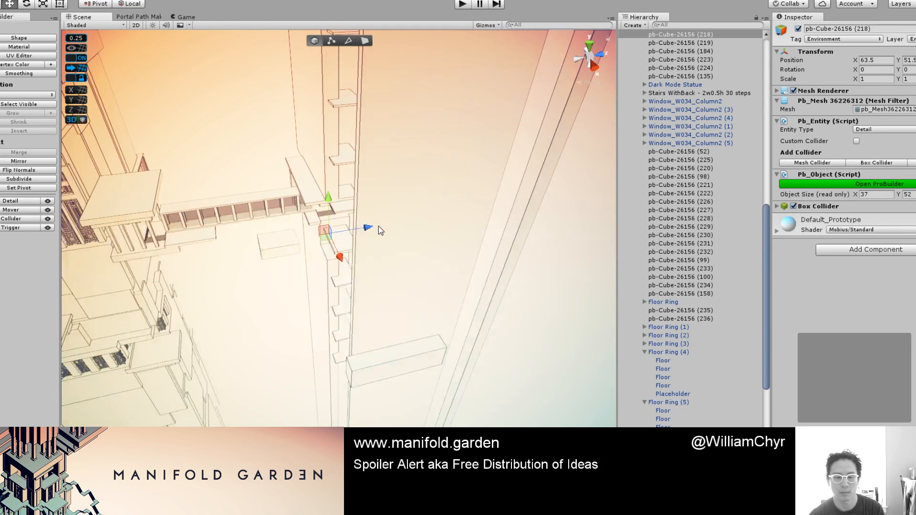
scroll(374, 225, "up", 4)
Step: Collapse Tower A in the hierarchy and show both towers in an isometric view
scroll(632, 152, "up", 10)
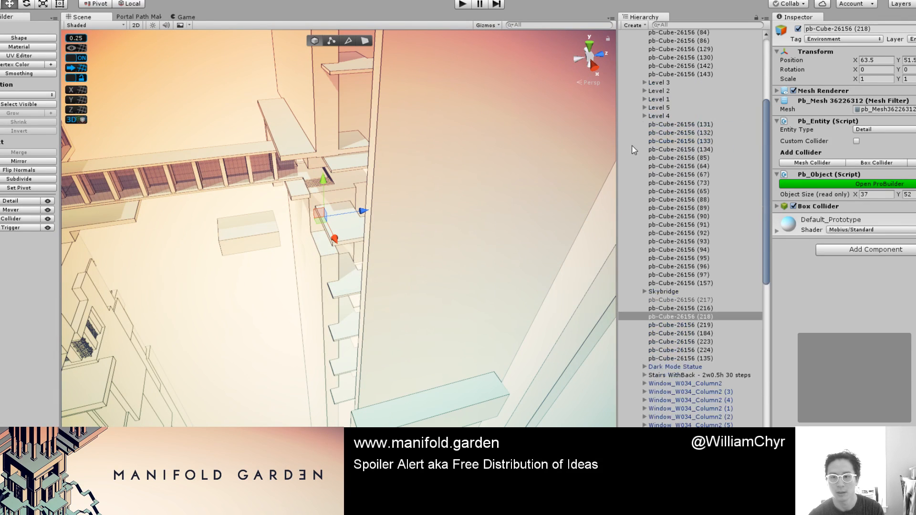
left_click(637, 51)
left_click(654, 52)
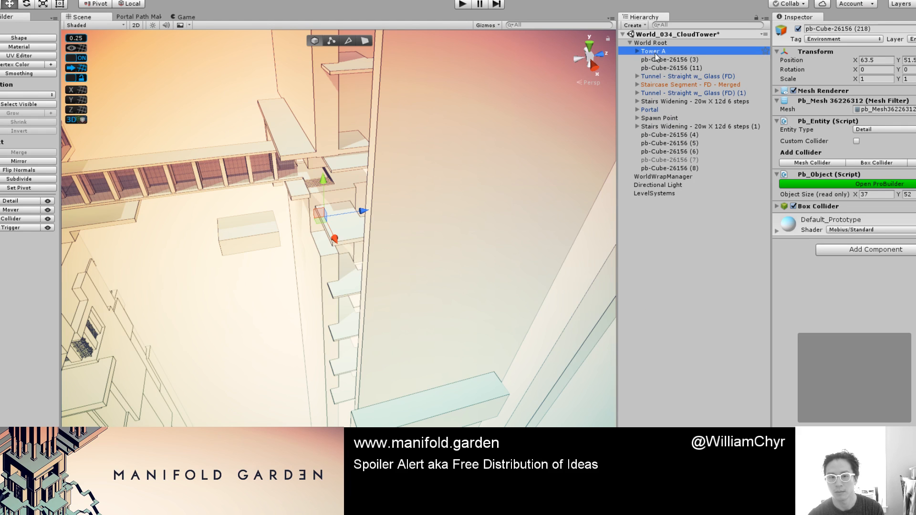
left_click(505, 148)
left_click(590, 56)
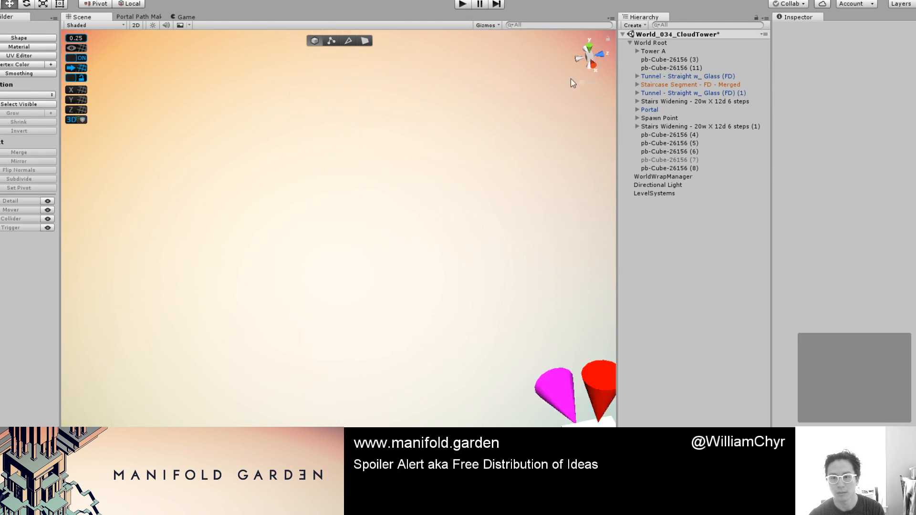
scroll(460, 180, "down", 5)
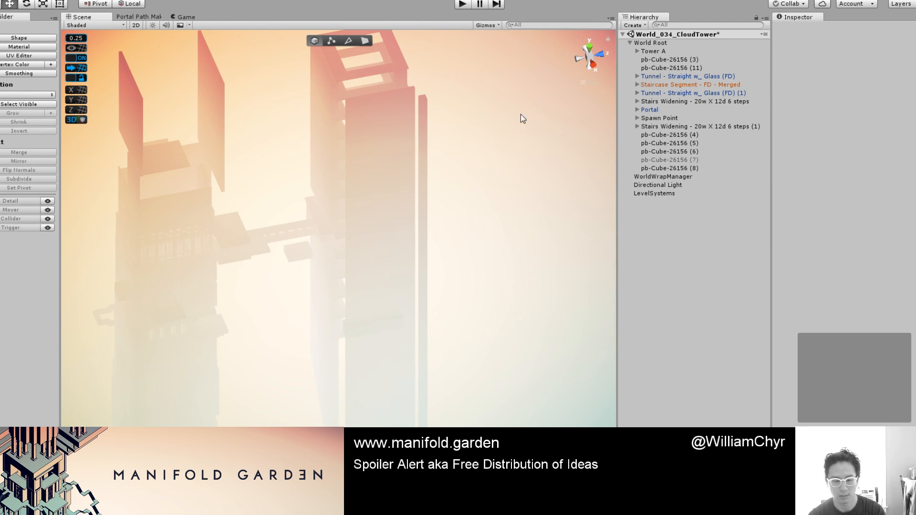
scroll(425, 162, "up", 6)
left_click(414, 163)
scroll(377, 150, "down", 3)
left_click_drag(365, 145, 454, 205, "alt")
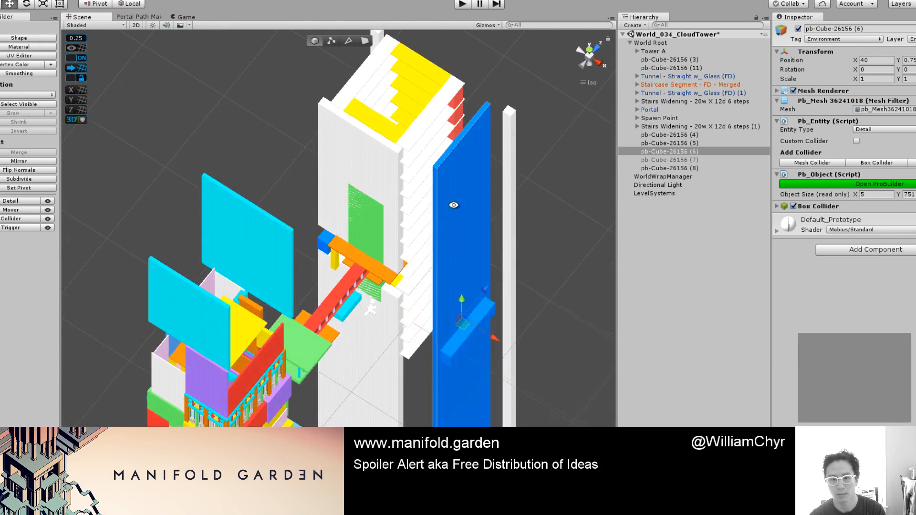
left_click(373, 164, "shift")
left_click_drag(374, 164, 429, 235, "alt")
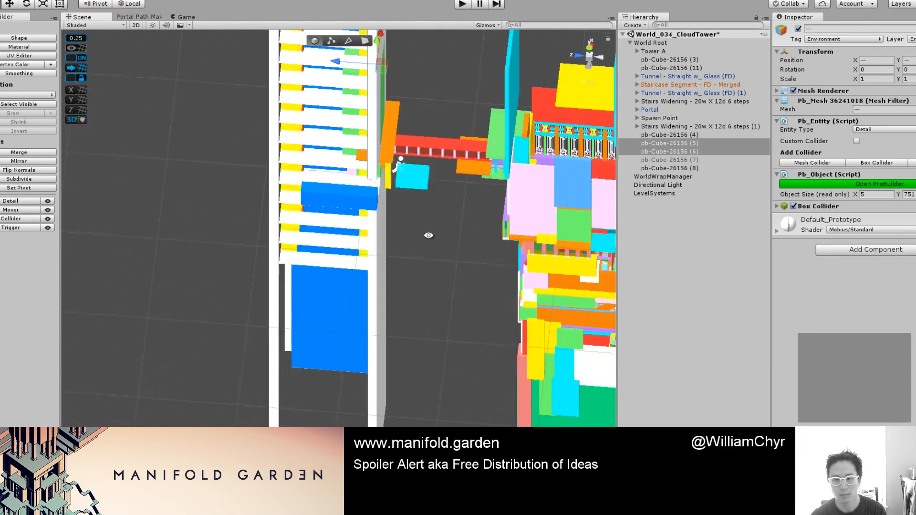
left_click(610, 137, "shift")
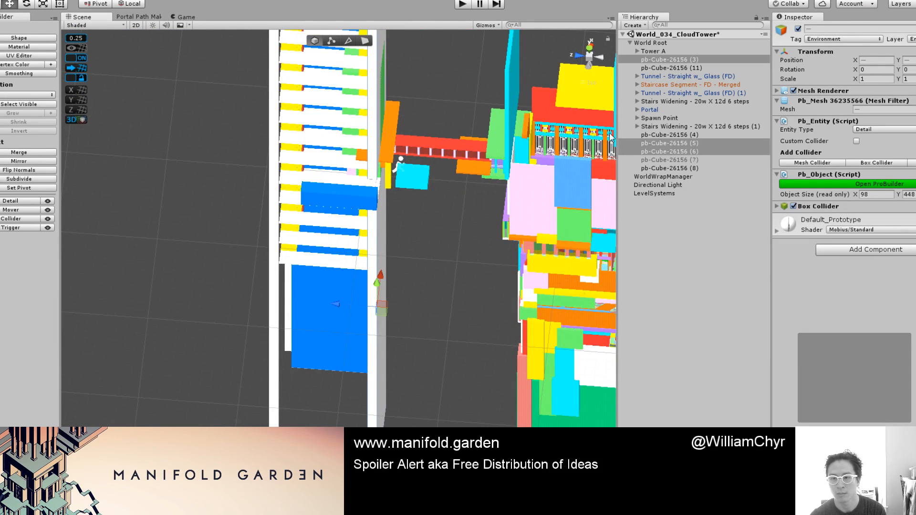
Step: Create an empty object named Tower B and place it directly under World Root, above pb-Cube-26156 (6)
left_click(691, 152)
right_click(689, 151)
left_click(726, 250)
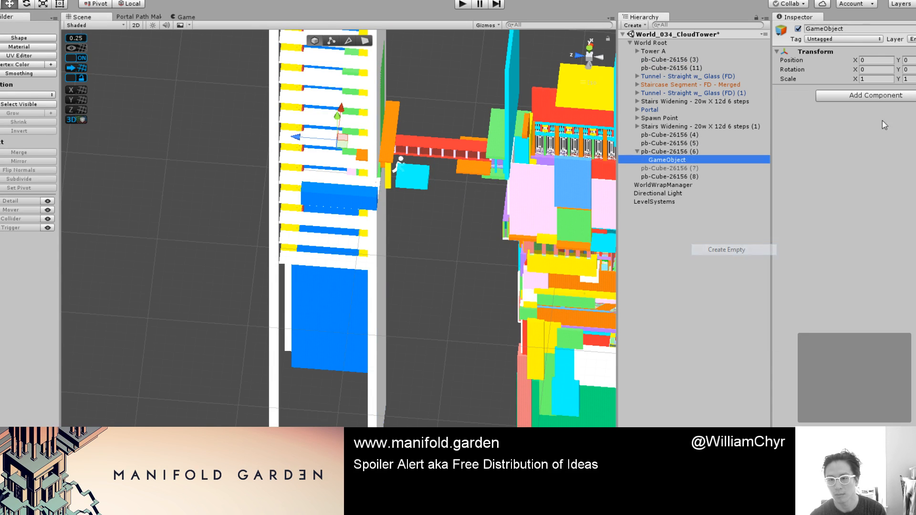
left_click(849, 27)
left_click(852, 29)
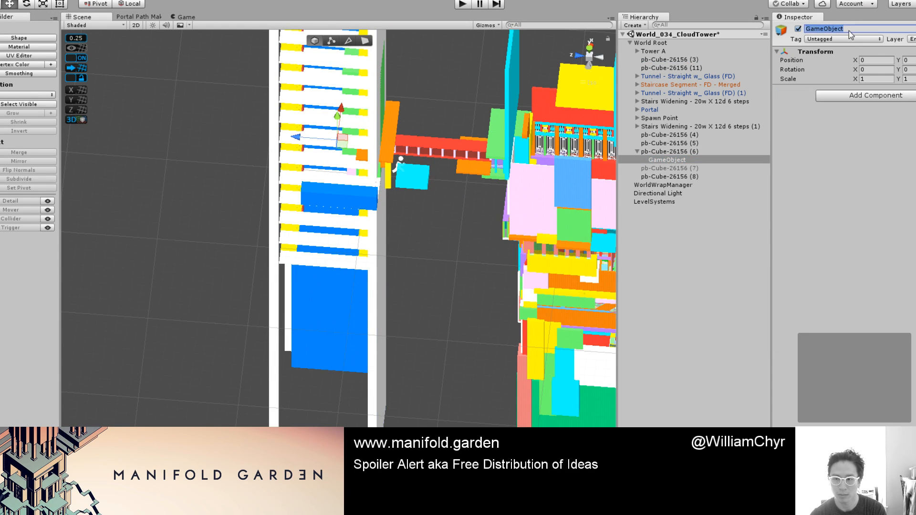
type("Tower B")
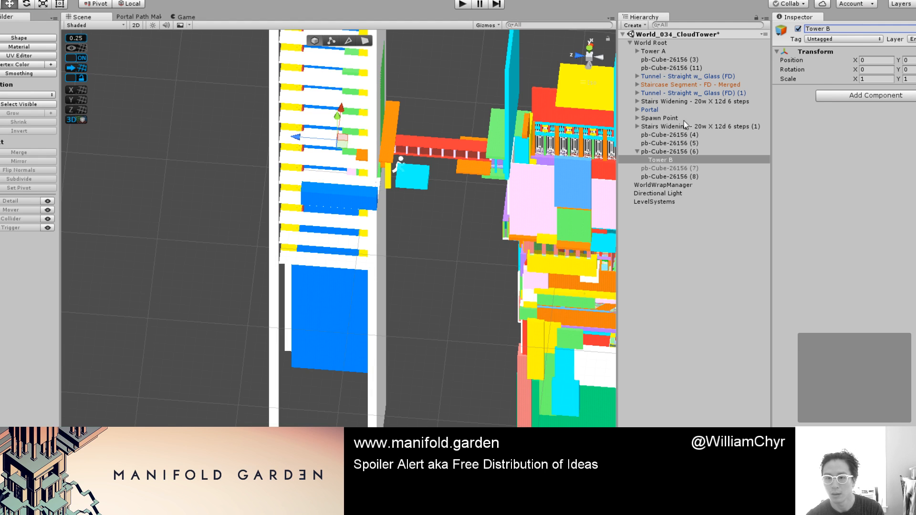
double_click(663, 159)
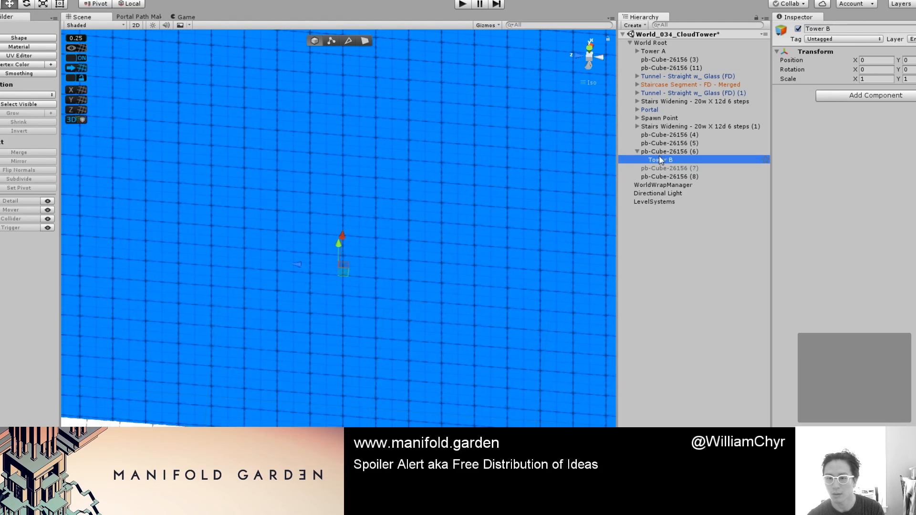
left_click_drag(663, 160, 661, 148)
Step: Parent the ring tower's outer columns and walls, pb-Cube-26156 (3), (4), (5), (6) and (8), under Tower B
scroll(419, 246, "down", 15)
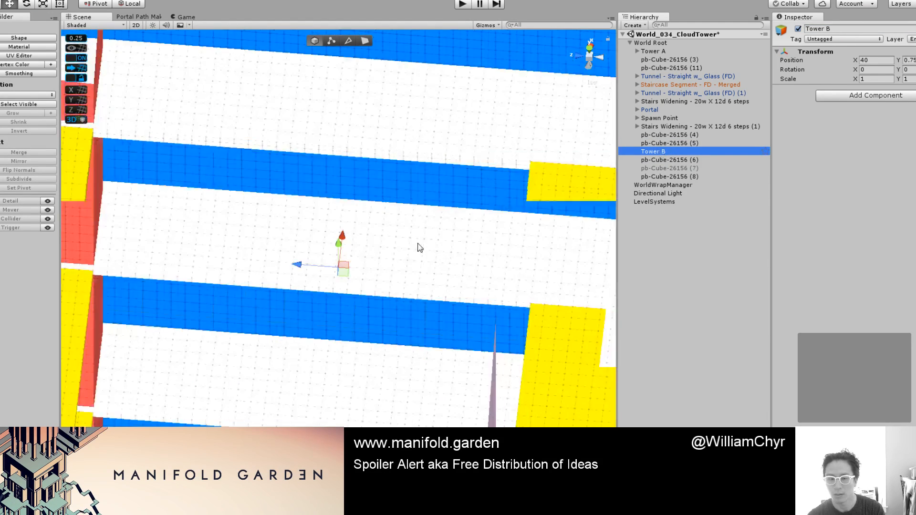
left_click_drag(393, 234, 329, 290, "alt")
left_click(364, 208)
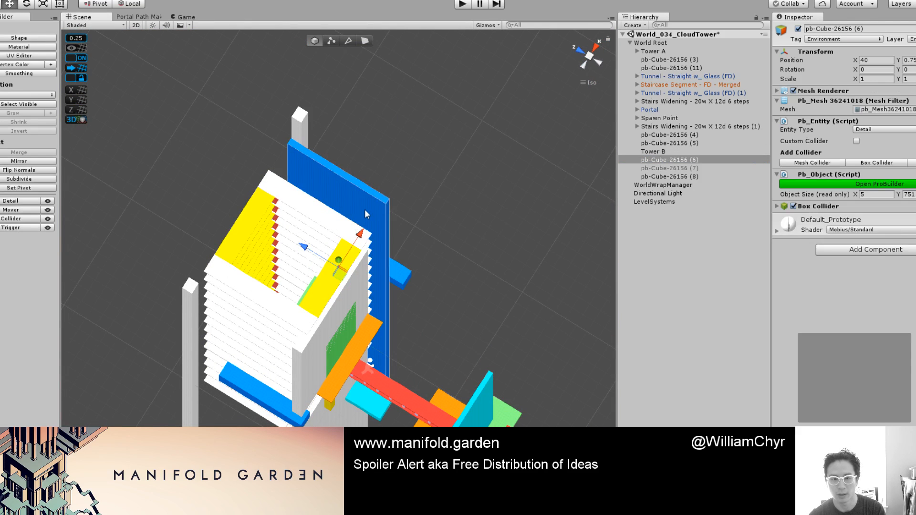
left_click(304, 133, "shift")
left_click(191, 318, "shift")
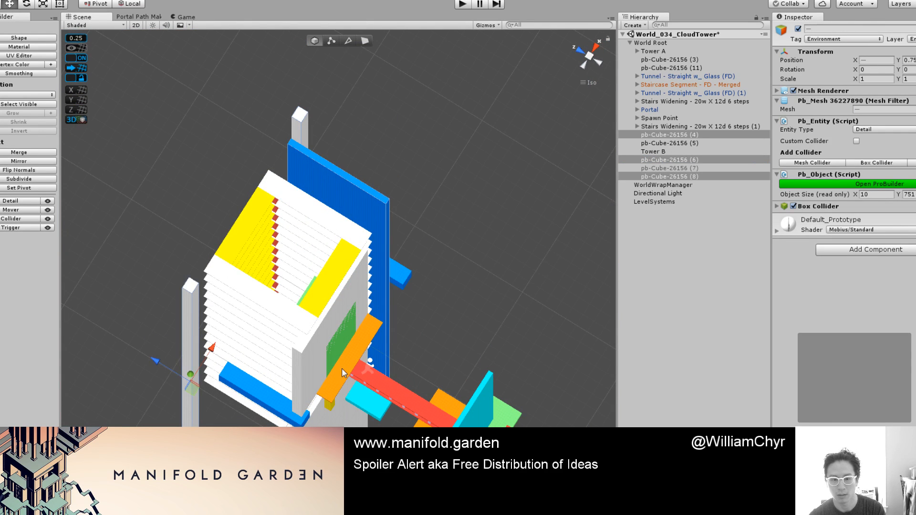
left_click(320, 407, "shift")
left_click(350, 417, "shift")
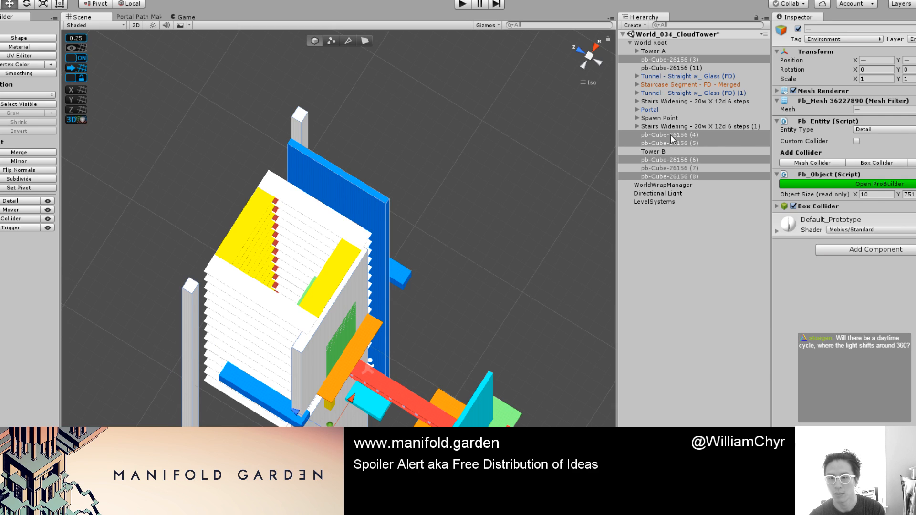
left_click_drag(670, 135, 663, 152)
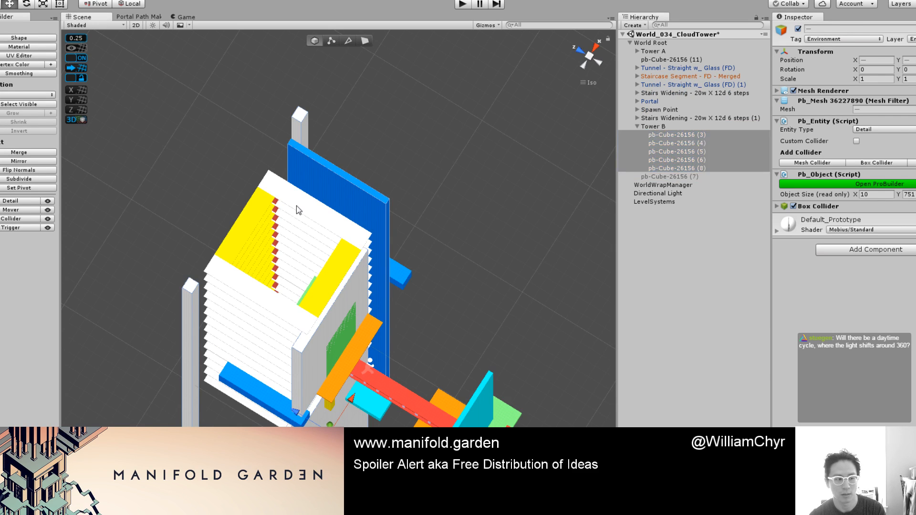
Step: Locate the floor rings under Tower A and collapse Floor Ring (4) through Floor Ring (8) in the hierarchy
left_click(298, 210)
left_click(645, 242)
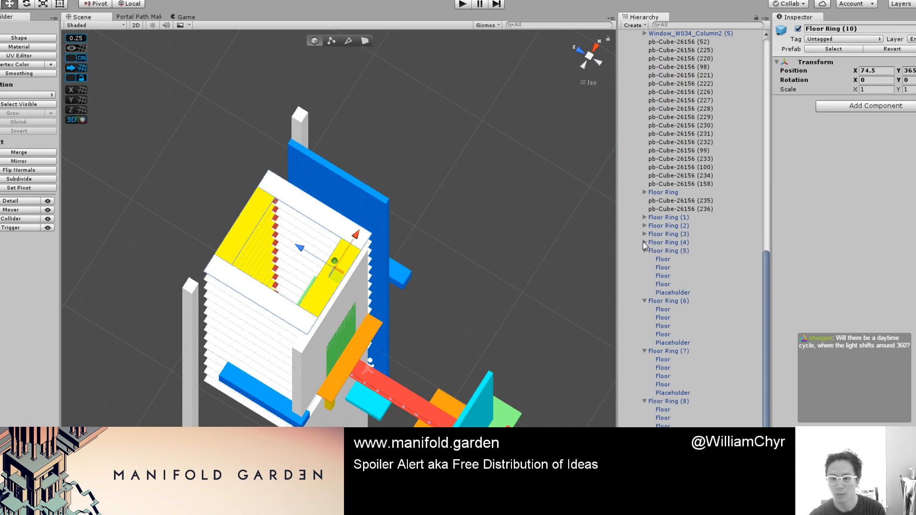
left_click(644, 251)
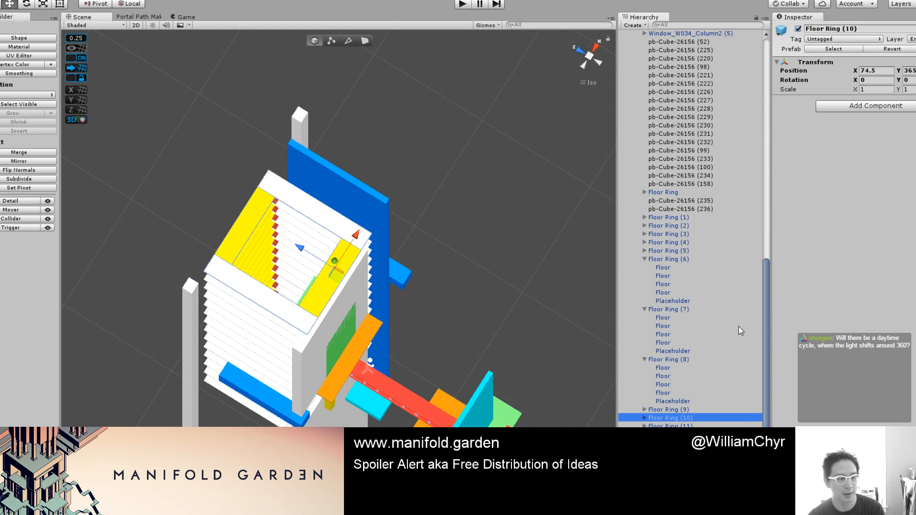
scroll(738, 326, "down", 4)
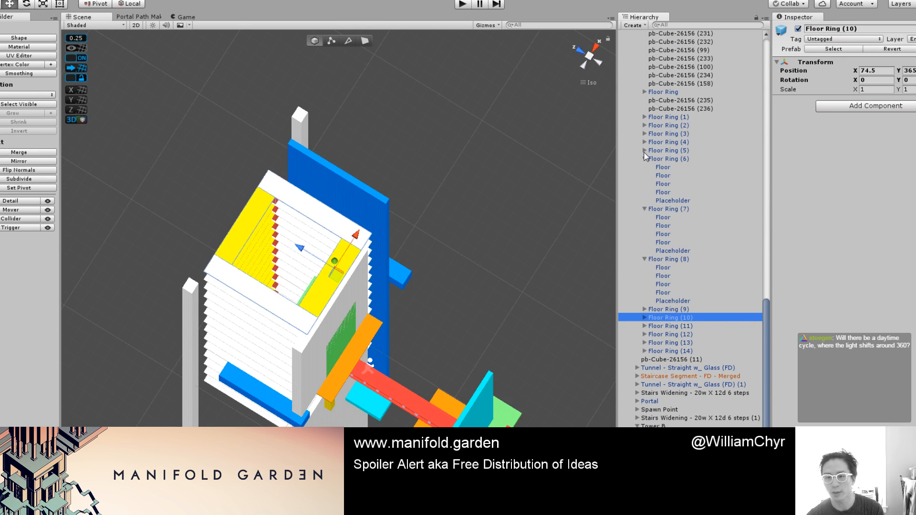
left_click(645, 158)
left_click(644, 209)
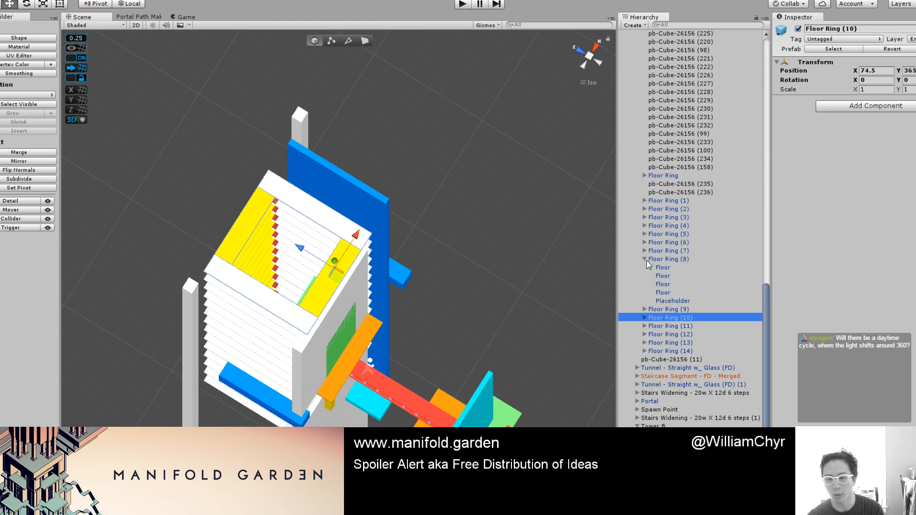
left_click(645, 259)
Step: Parent Floor Ring and Floor Ring (1) through Floor Ring (14) under Tower B, and clear the selection
left_click(654, 242)
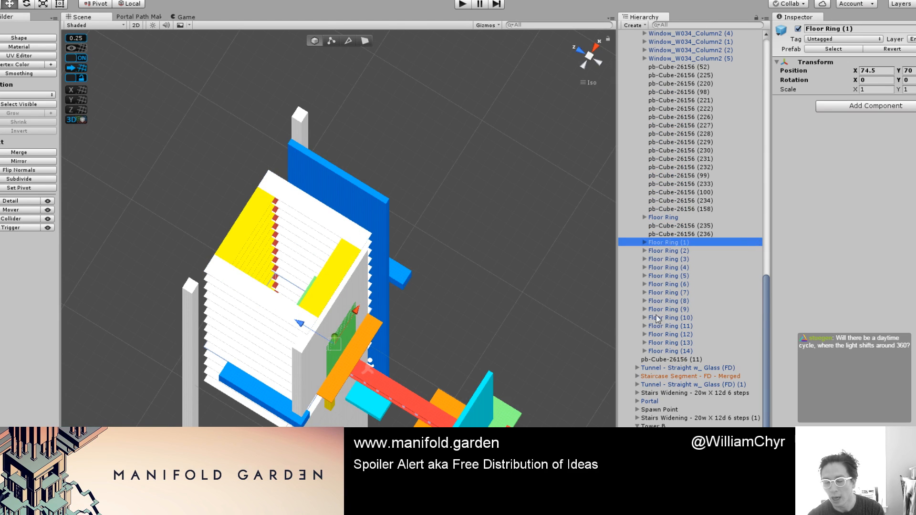
left_click(660, 352, "shift")
left_click(667, 218, "ctrl")
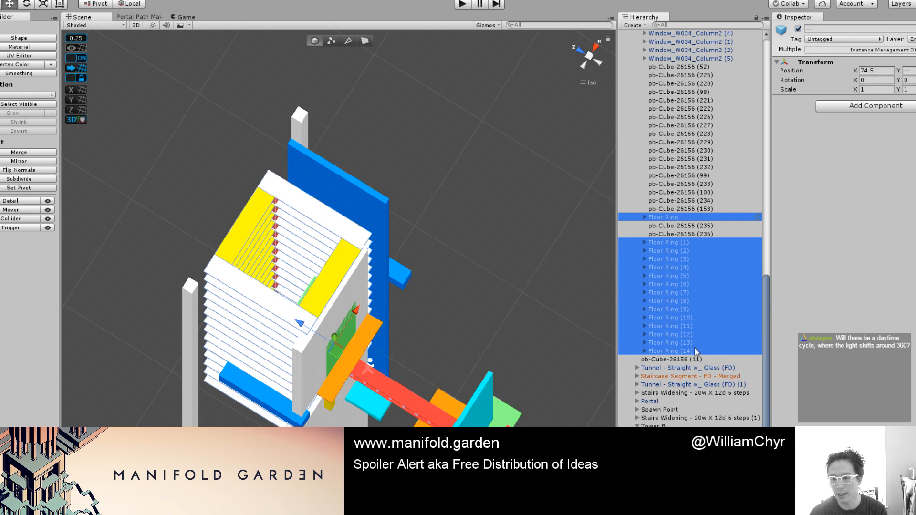
left_click_drag(695, 352, 672, 426)
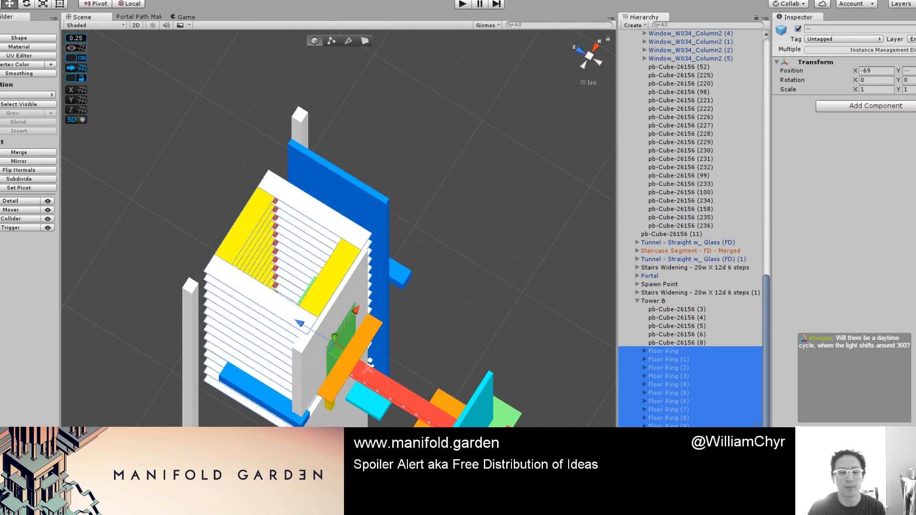
left_click(453, 306)
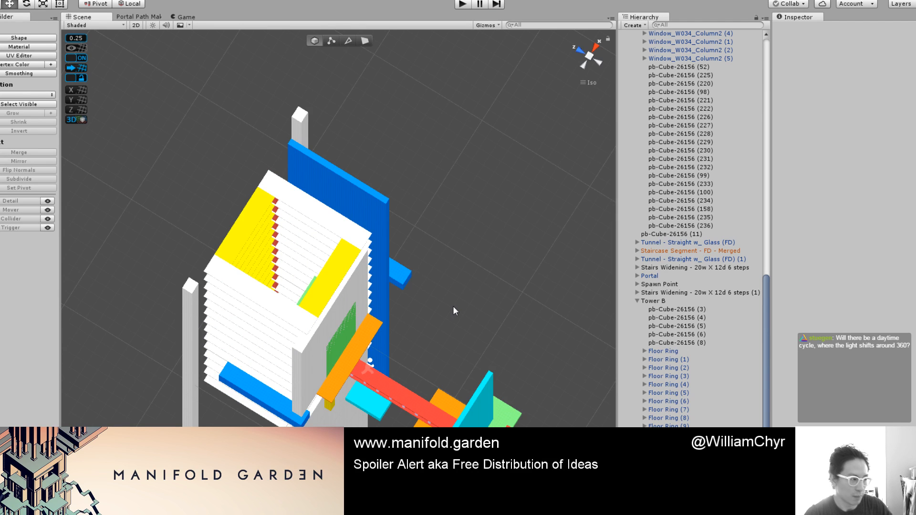
scroll(453, 306, "up", 5)
scroll(383, 308, "down", 3)
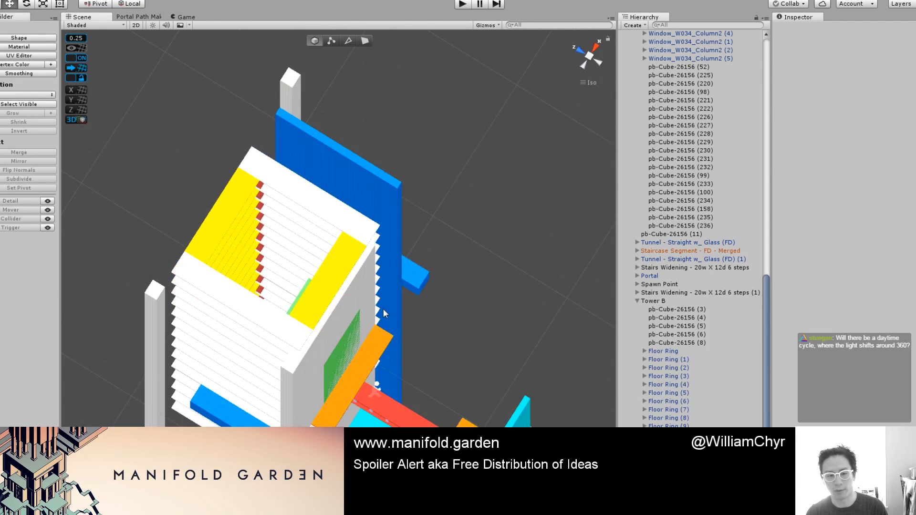
left_click_drag(382, 308, 461, 220, "alt")
scroll(460, 225, "up", 2)
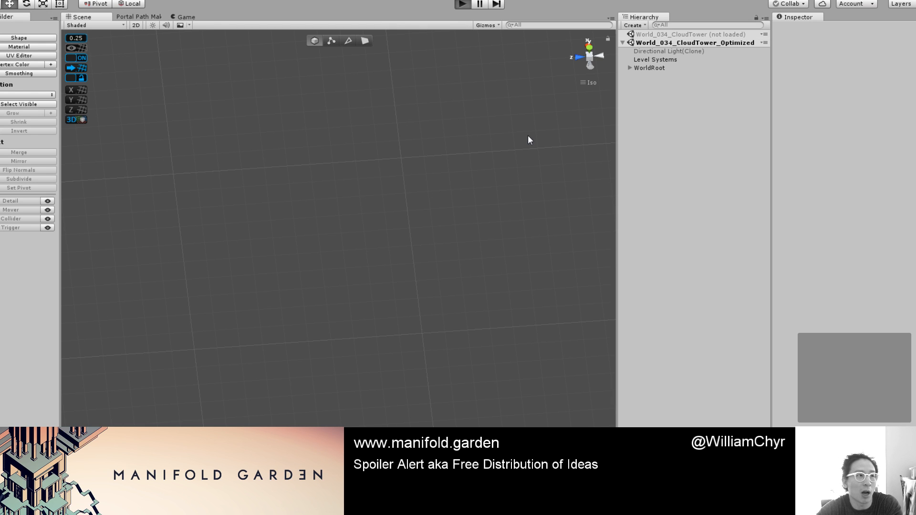
Step: Run the level in play mode and walk around the ring tower's floor to examine the rings, corner columns and surroundings
key("ctrl+p")
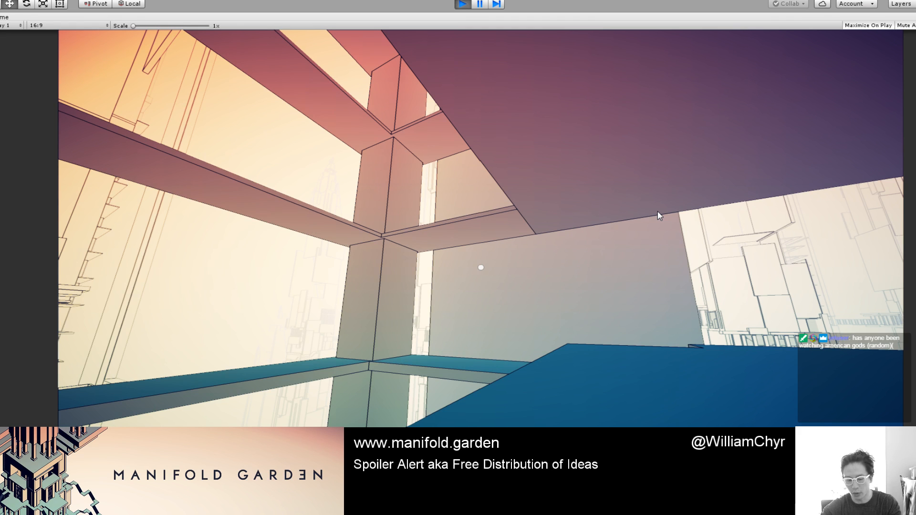
key("w")
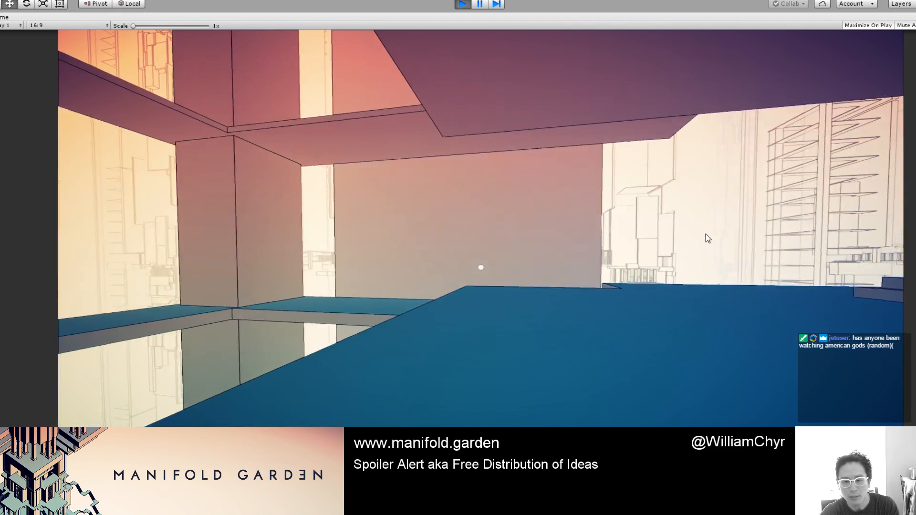
key("w")
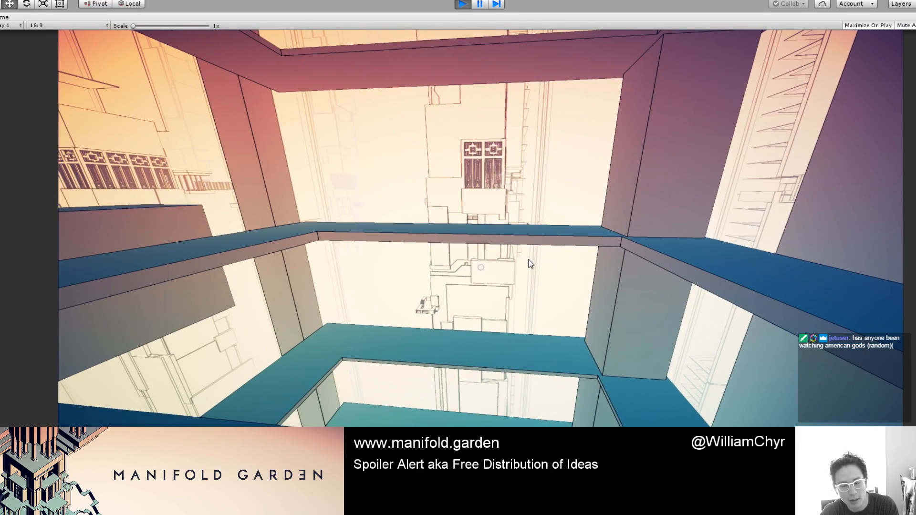
key("w")
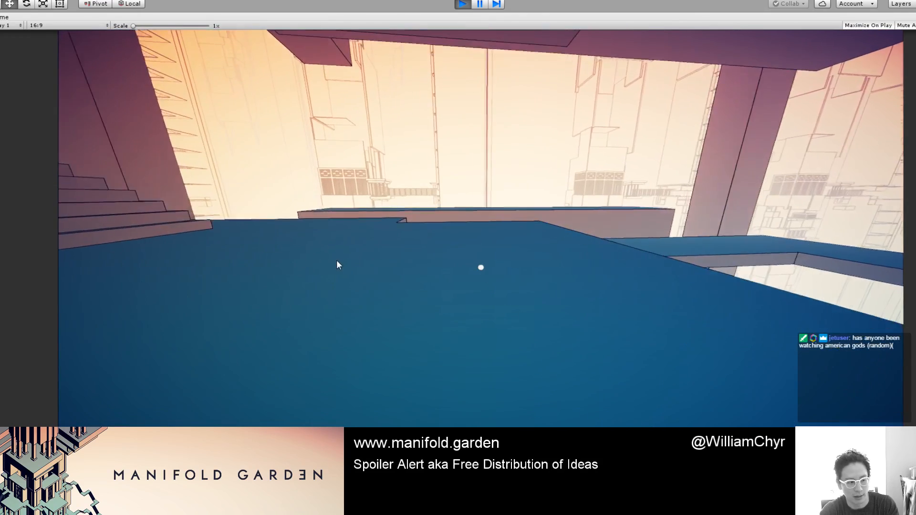
key("w")
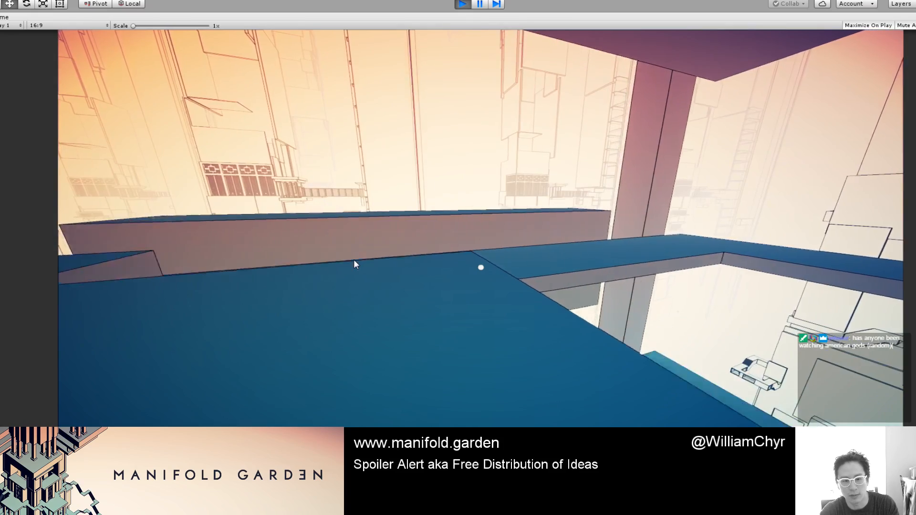
key("w")
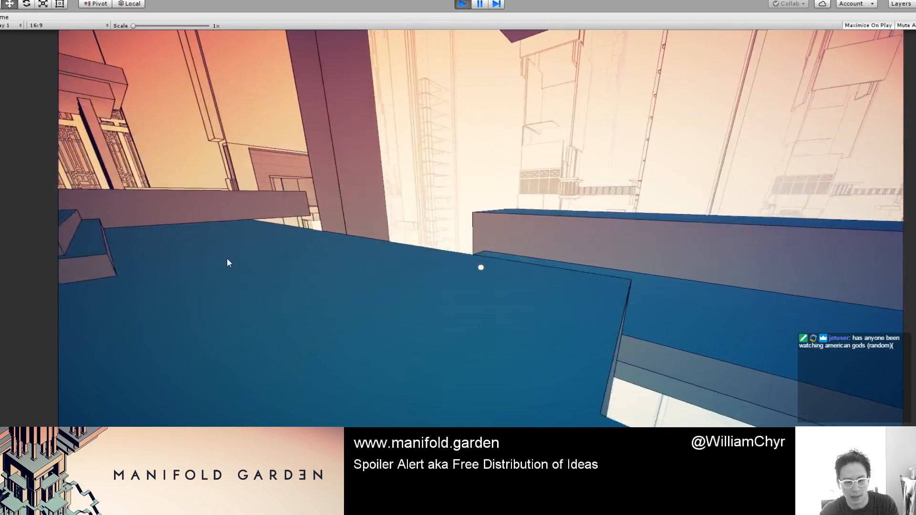
key("w")
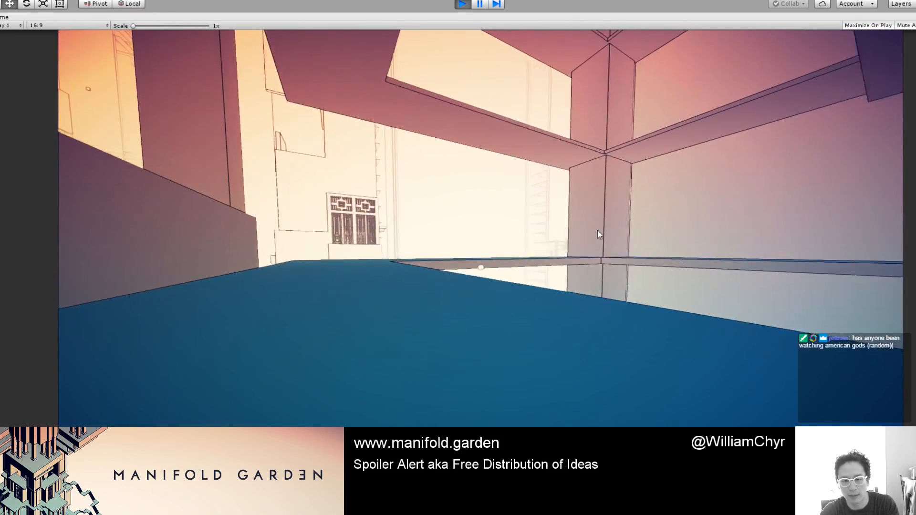
key("w")
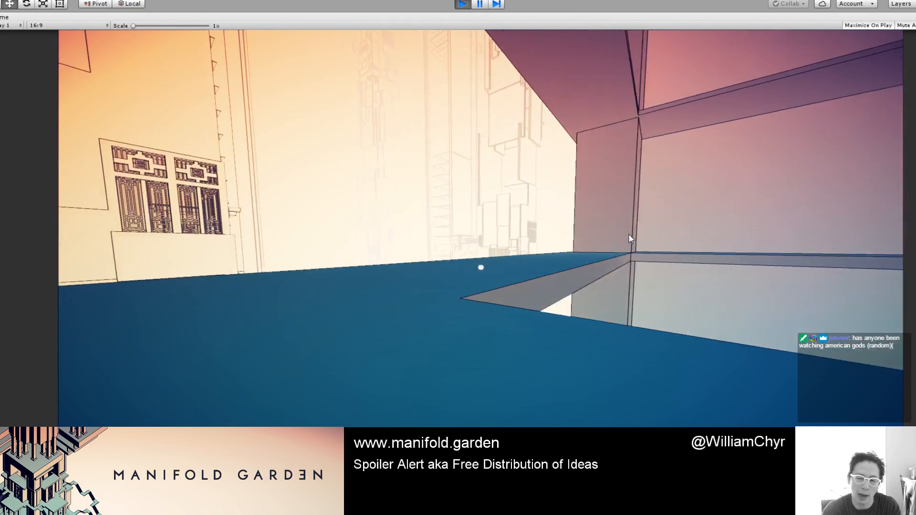
key("w")
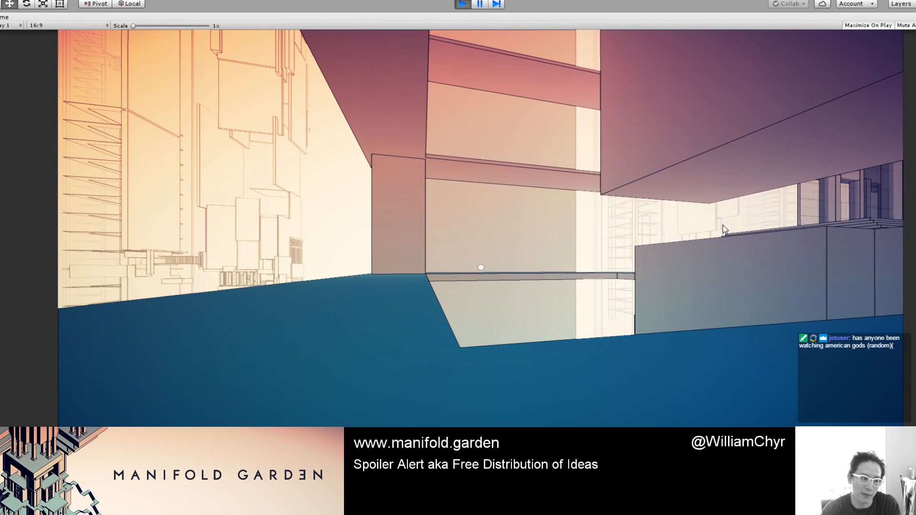
key("w")
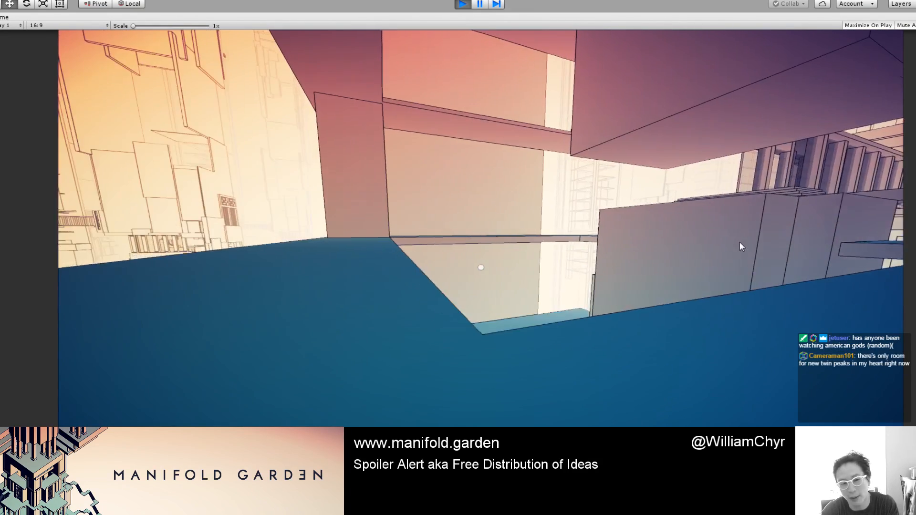
key("w")
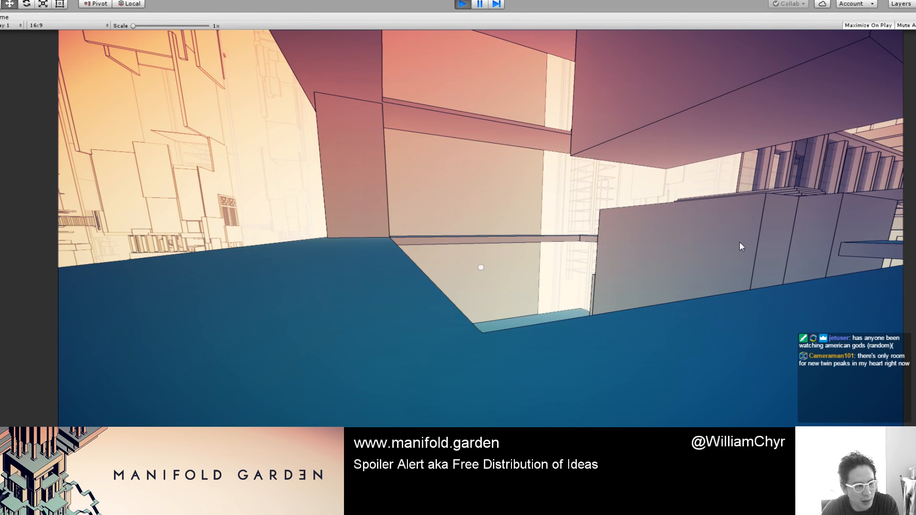
Step: Walk up the widening stairs into the columned glass tunnel and return to the tower floor
key("w")
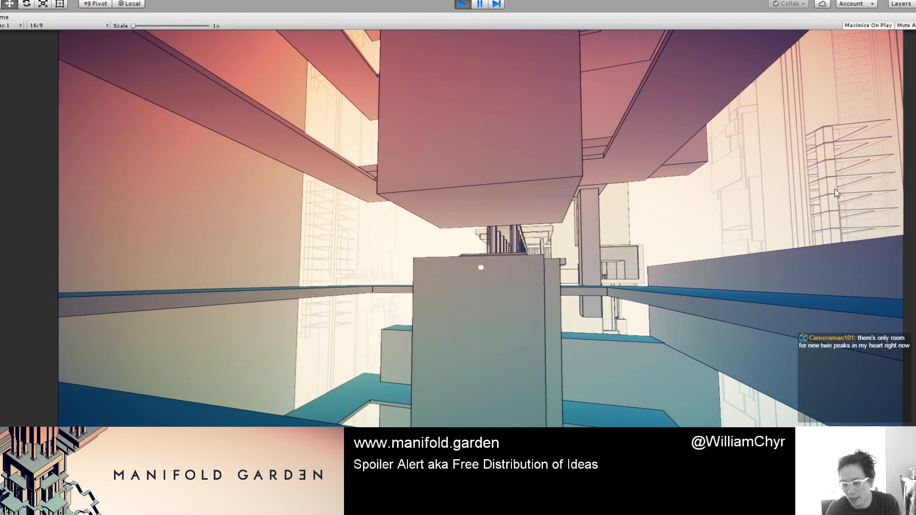
key("w")
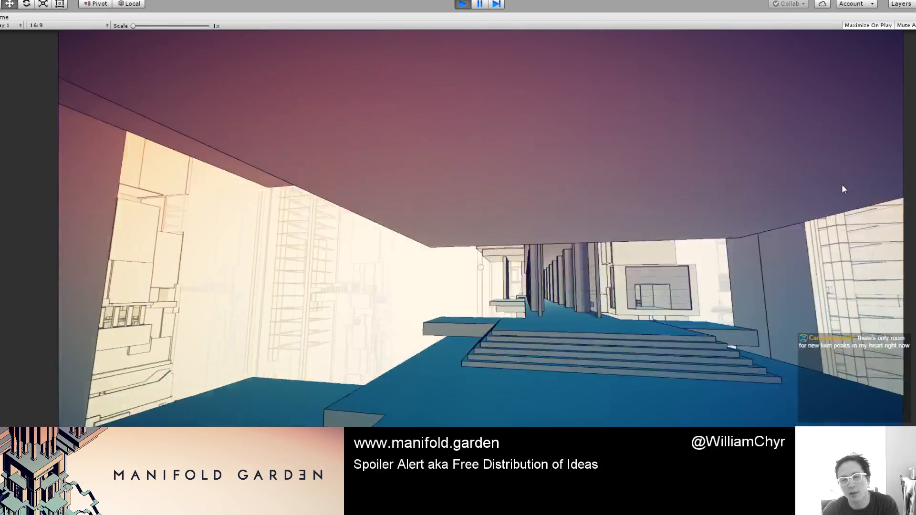
key("w")
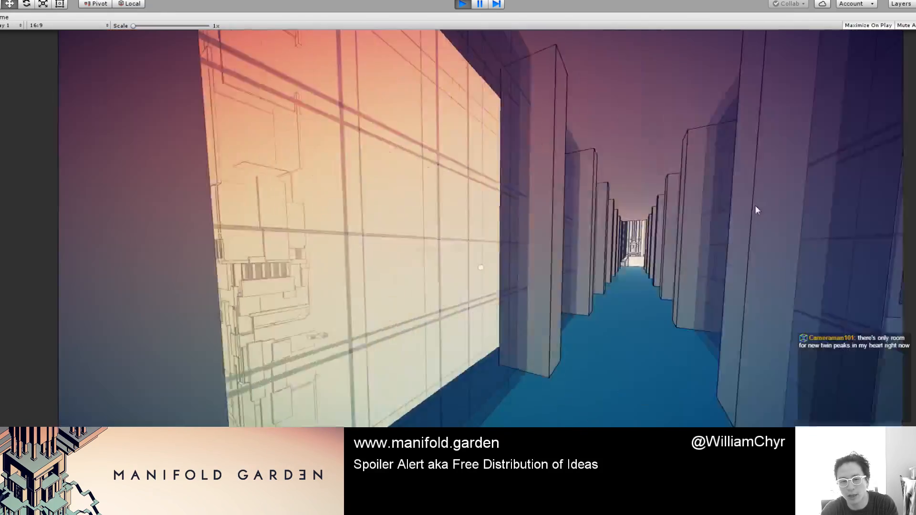
key("w")
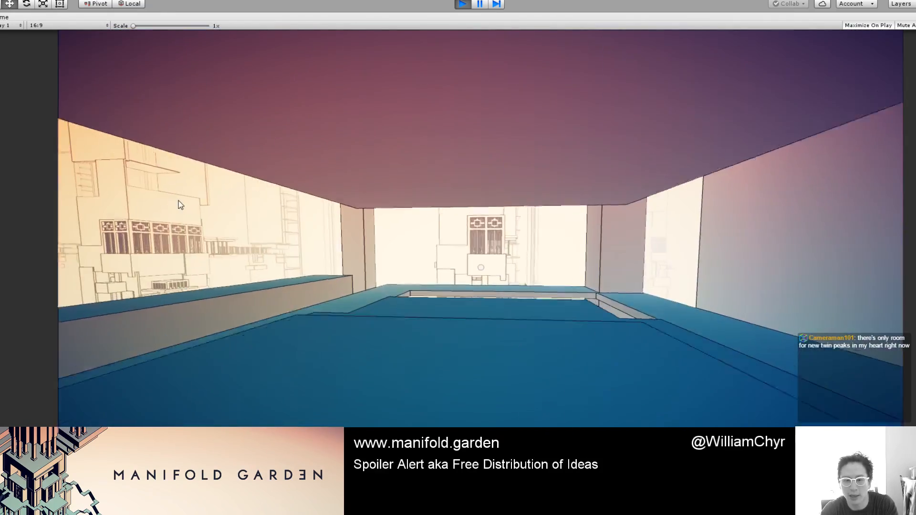
Step: Inspect the tower floor's low outer wall, central opening and stair approach in the running game, and exit play mode
key("w")
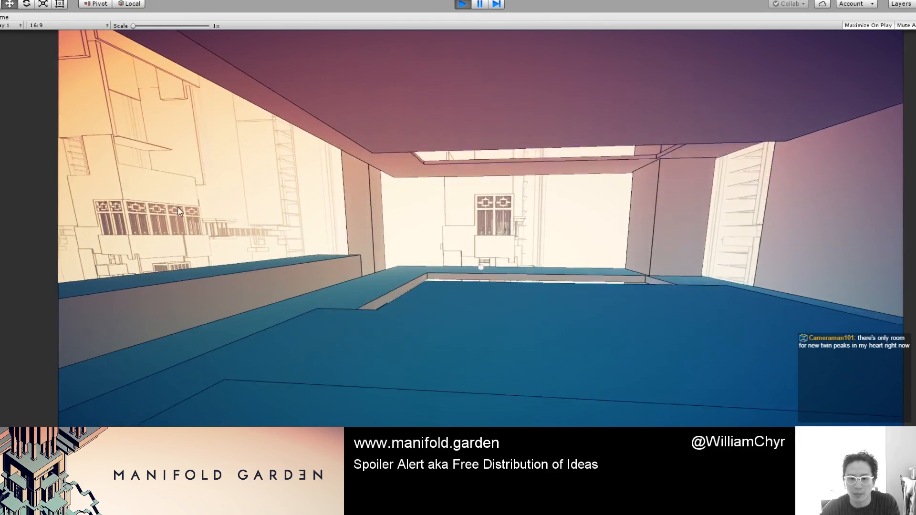
key("w")
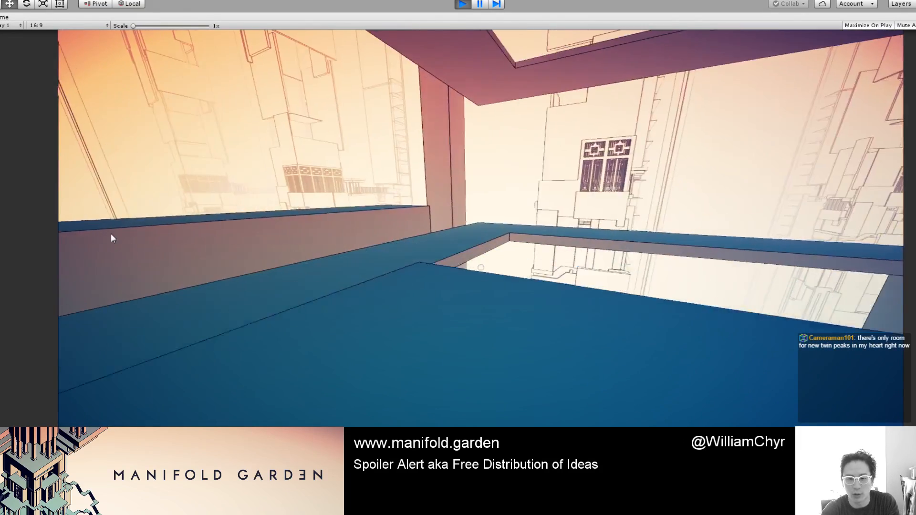
key("w")
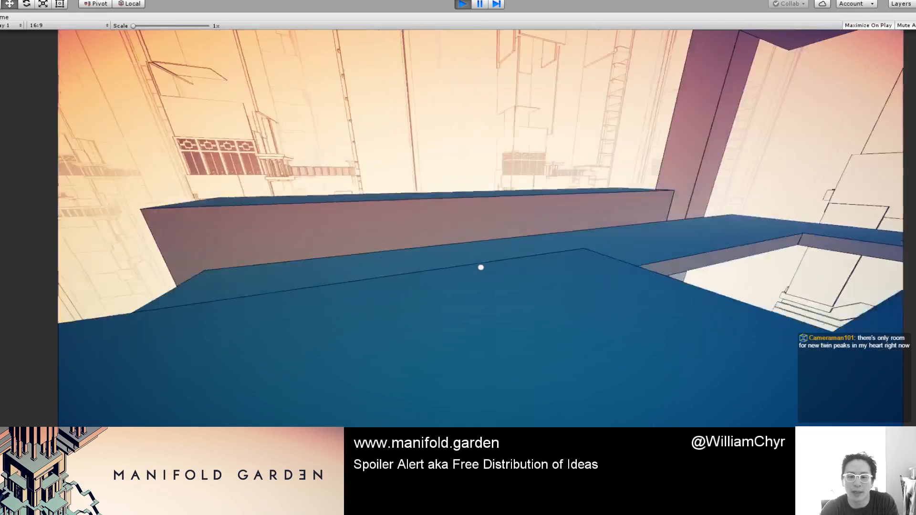
key("w")
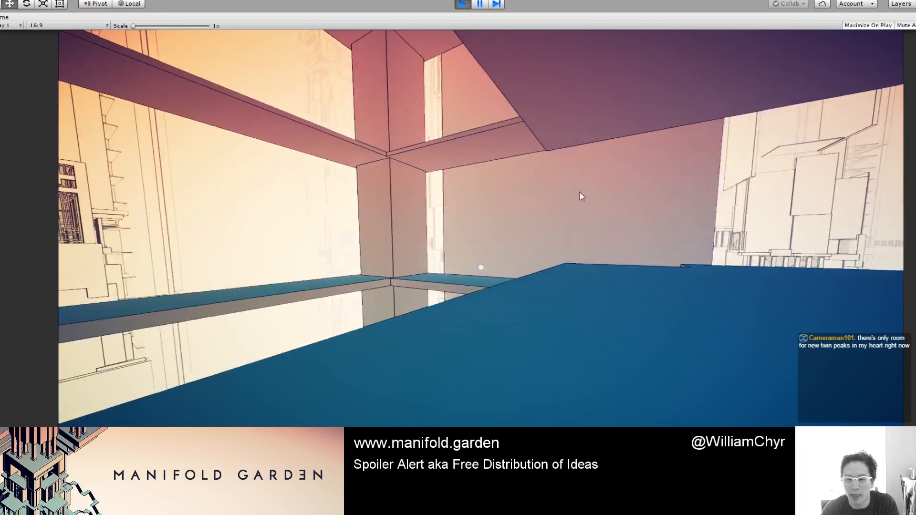
key("w")
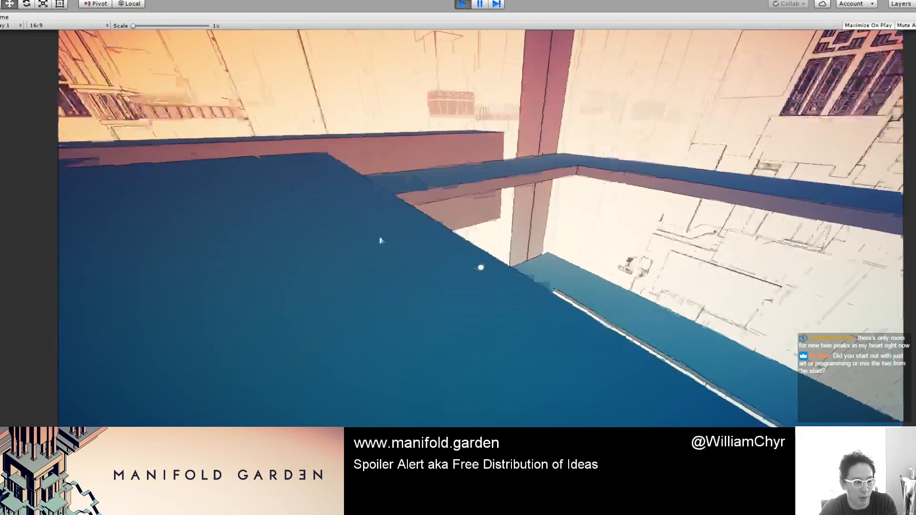
key("w")
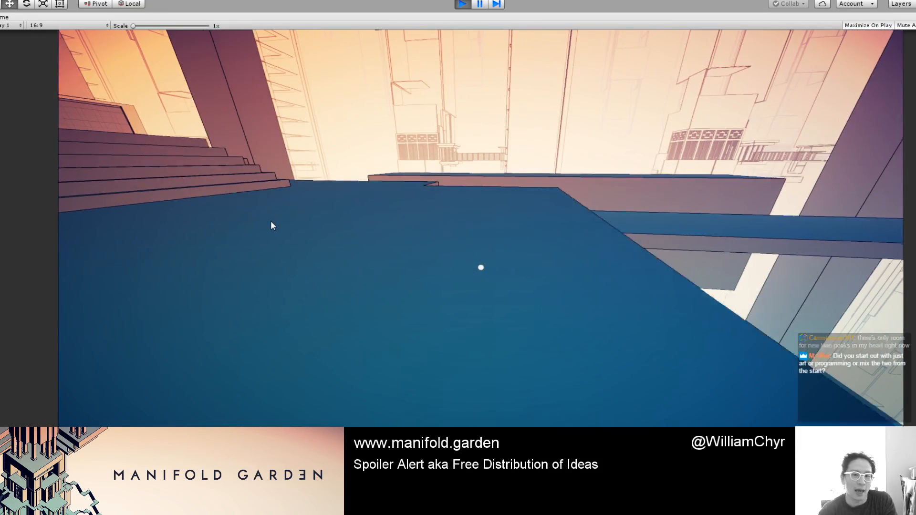
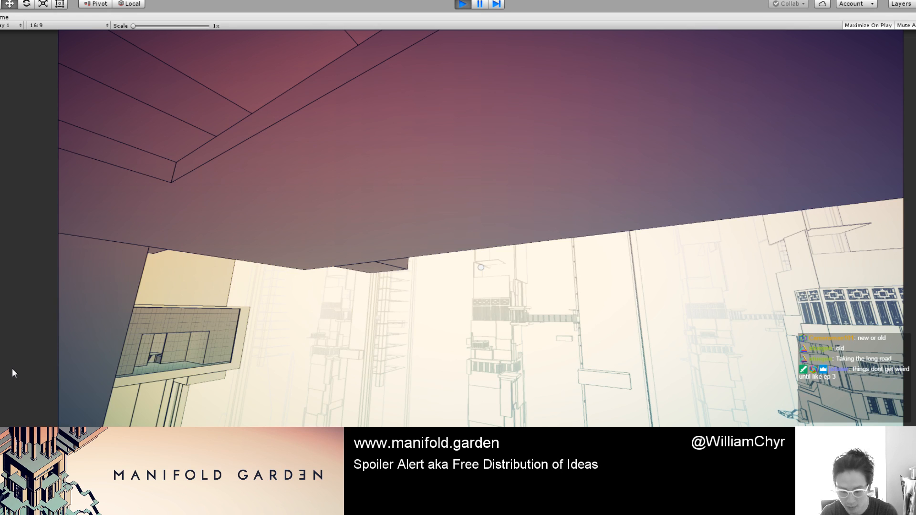
key("ctrl+p")
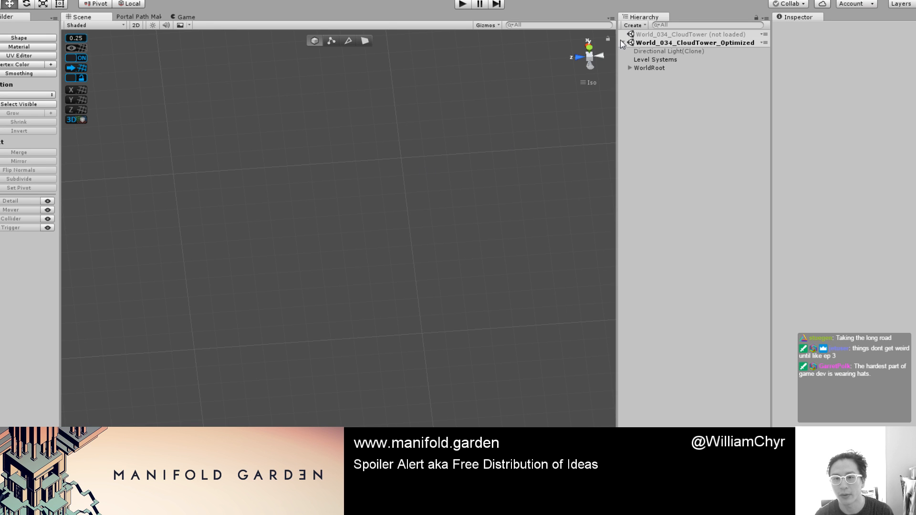
Step: Toggle the scene lighting and examine the ring tower's stacked floors and bridge side from a low angle
left_click(398, 215)
scroll(401, 216, "down", 10)
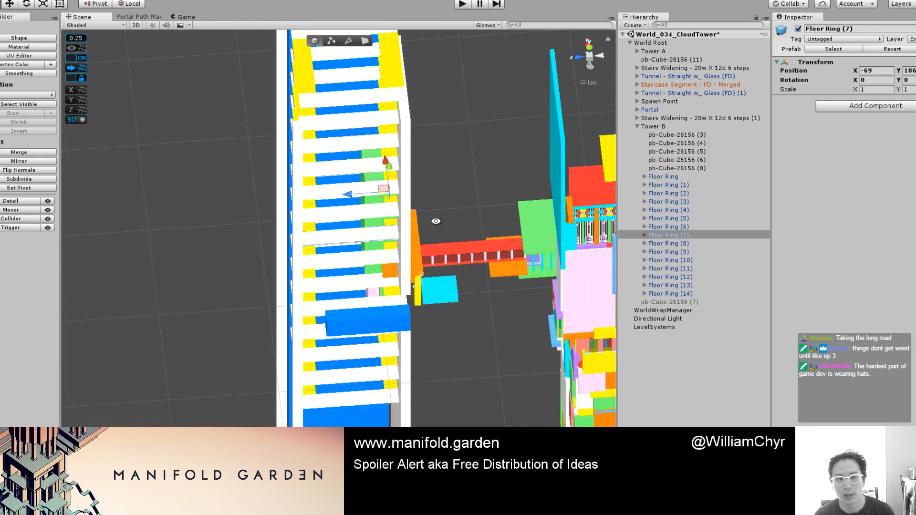
left_click(152, 25)
scroll(422, 243, "up", 10)
left_click_drag(506, 281, 495, 195, "alt")
scroll(423, 209, "down", 5)
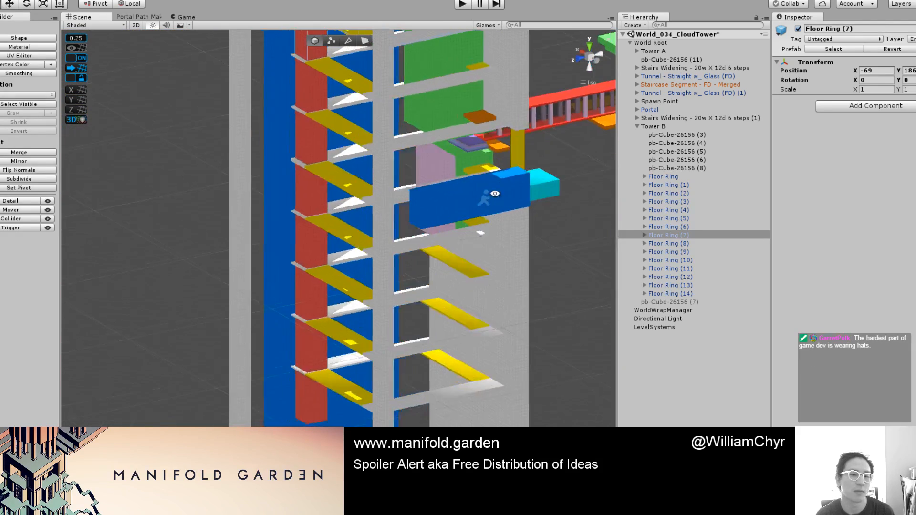
Step: Select the individual floor piece of Floor Ring (1) beside the red corner column
scroll(494, 194, "down", 4)
left_click_drag(293, 191, 367, 163, "alt")
scroll(368, 164, "up", 3)
left_click(421, 167)
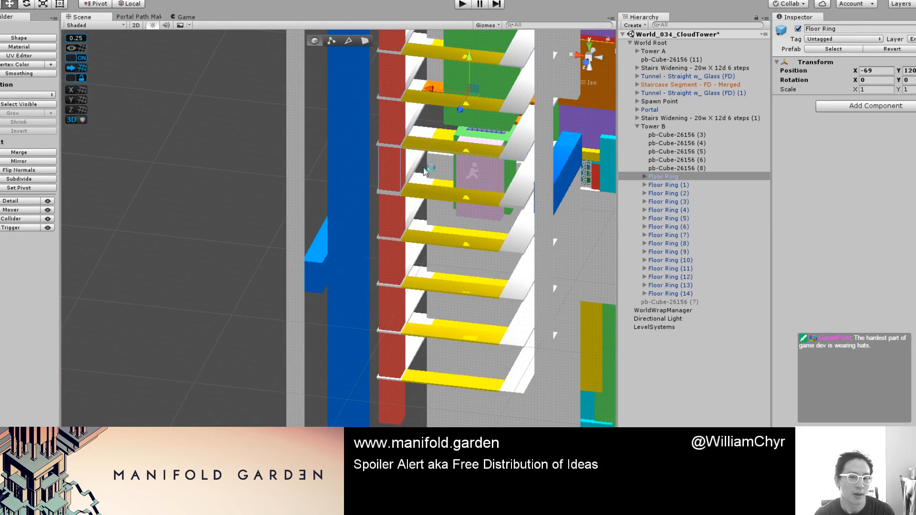
left_click(390, 174)
left_click(396, 176)
left_click(395, 175)
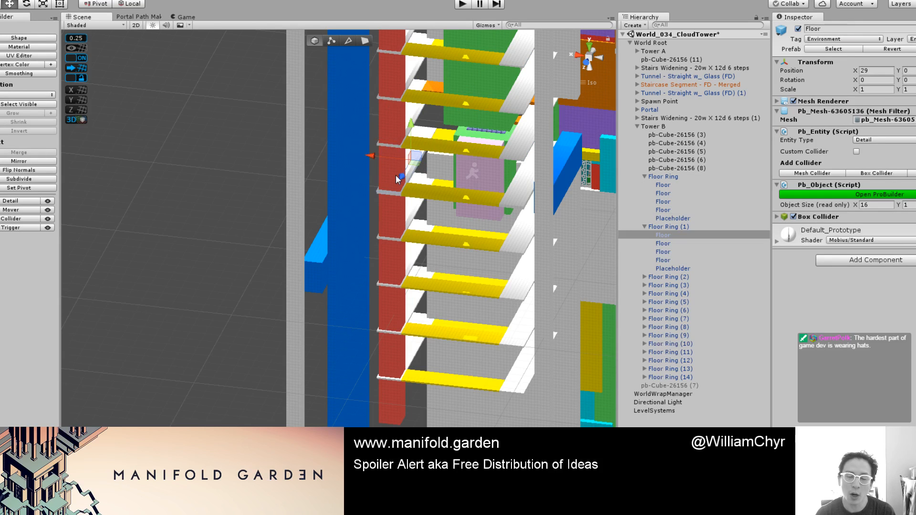
Step: Narrow the red Placeholder block in Floor Ring (1) to an X size of 7 by moving its inner side face
scroll(396, 174, "up", 3)
key("g")
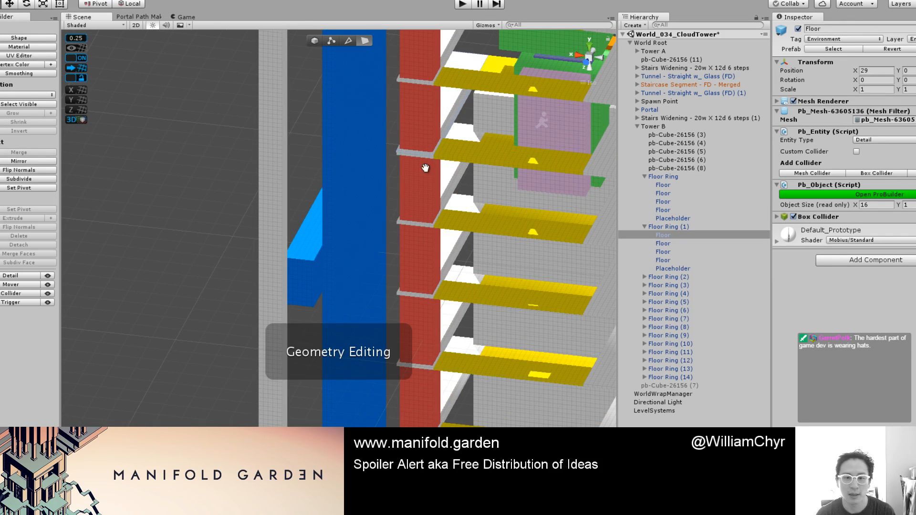
key("f")
left_click(370, 274)
scroll(394, 276, "up", 4)
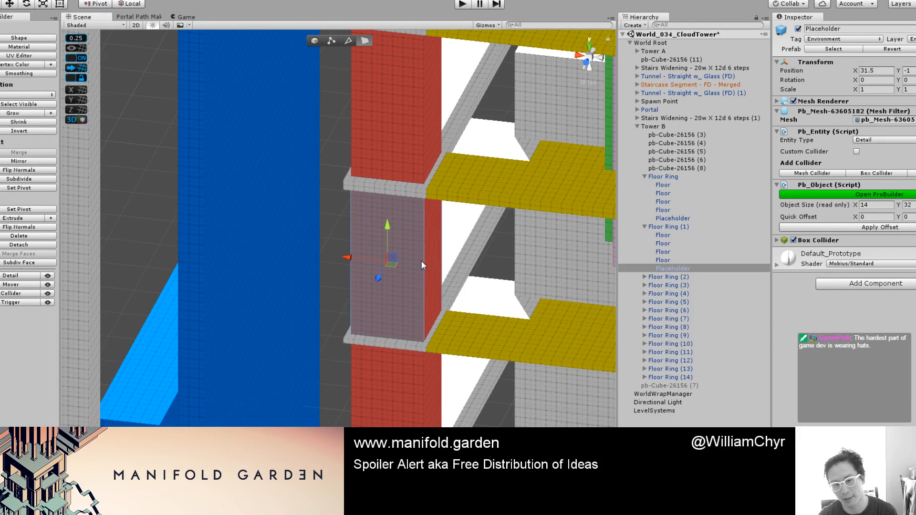
left_click(426, 268)
scroll(426, 267, "up", 5)
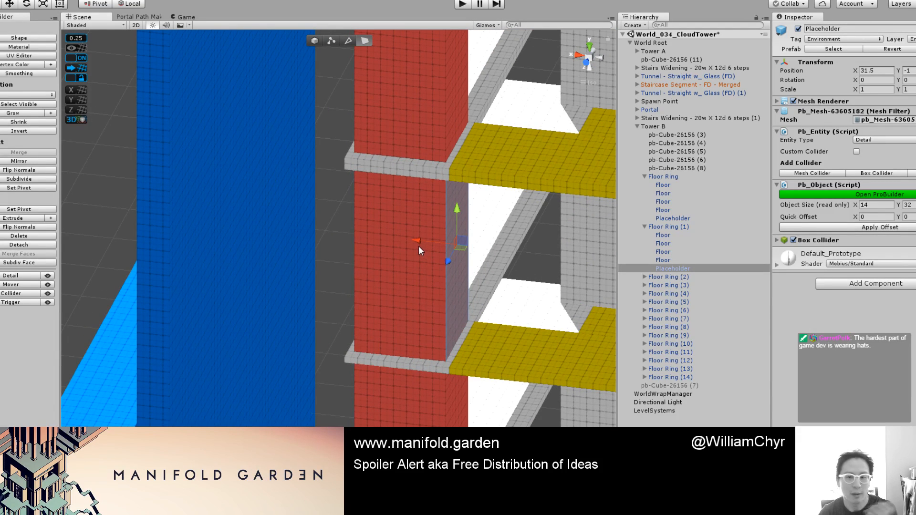
mouse_move(415, 240)
left_mouse_down()
mouse_move(371, 236)
mouse_move(405, 234)
left_mouse_up()
key("g")
Step: Move Floor Ring (1) out of the tower to X 81 and delete the overlapping Floor Ring (14)
left_click(668, 226)
key("f")
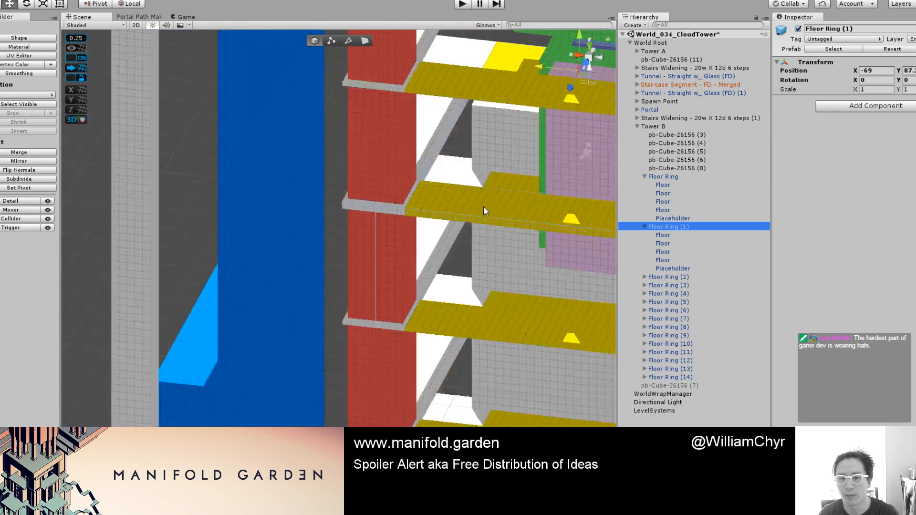
left_click_drag(433, 162, 138, 125)
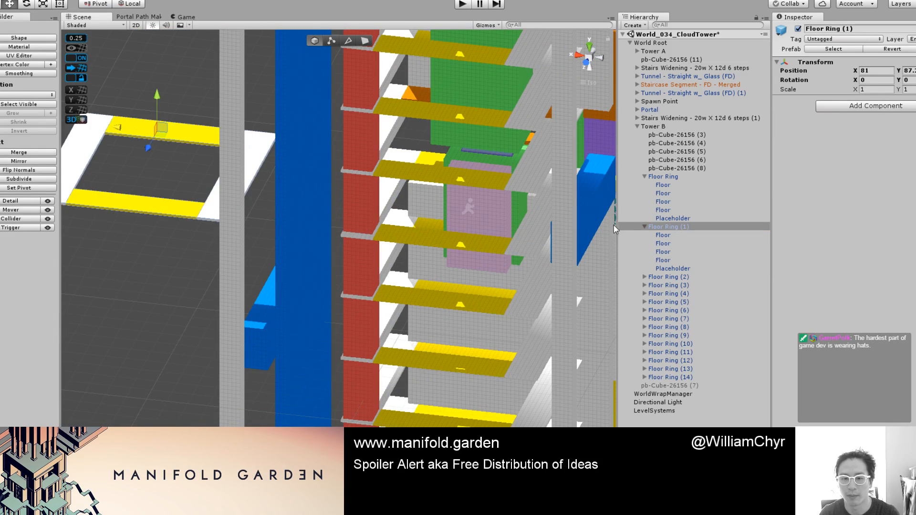
left_click(513, 248)
right_click(706, 379)
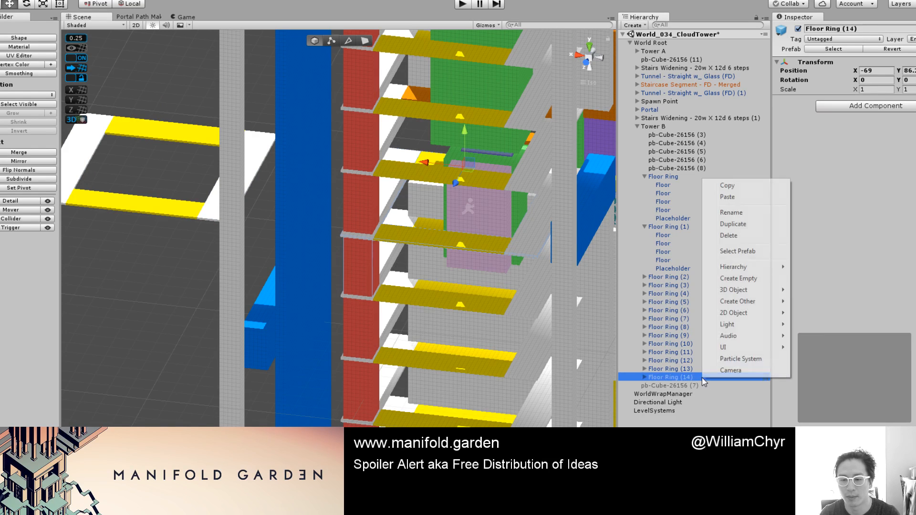
left_click(727, 236)
Step: Move Floor Ring (1) back into the tower stack at X -69
left_click(667, 227)
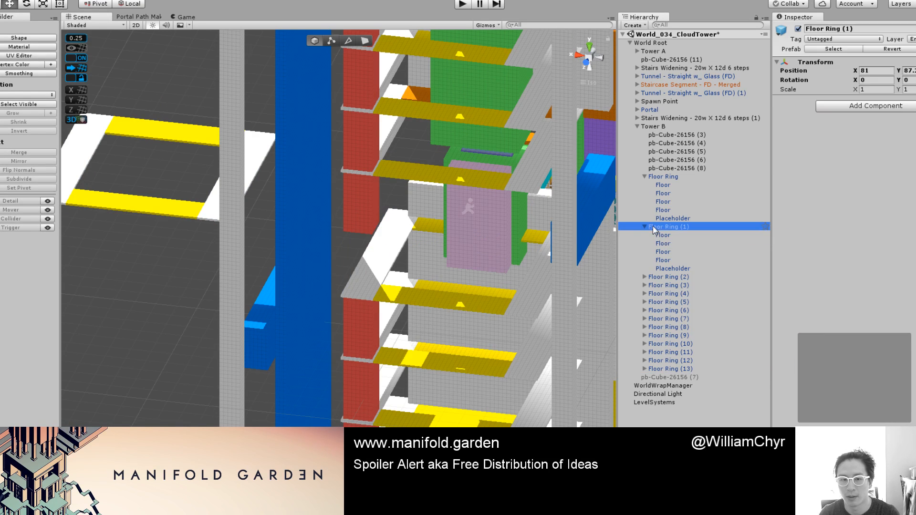
key("f")
left_click_drag(194, 184, 382, 210)
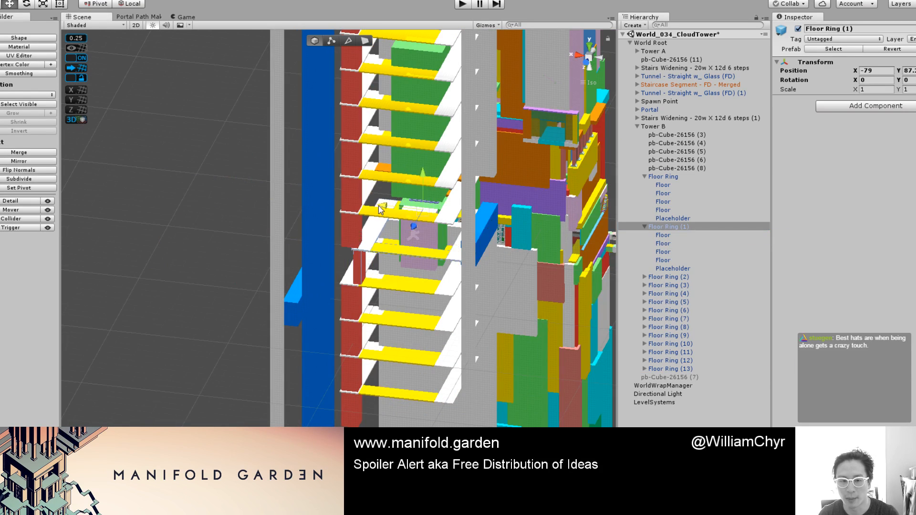
scroll(388, 212, "up", 15)
middle_click_drag(445, 140, 385, 198)
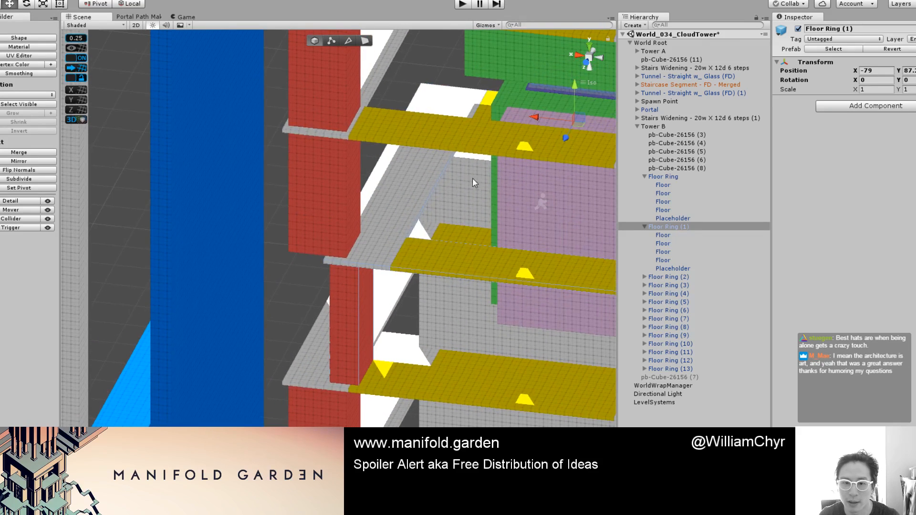
left_click_drag(528, 118, 486, 108)
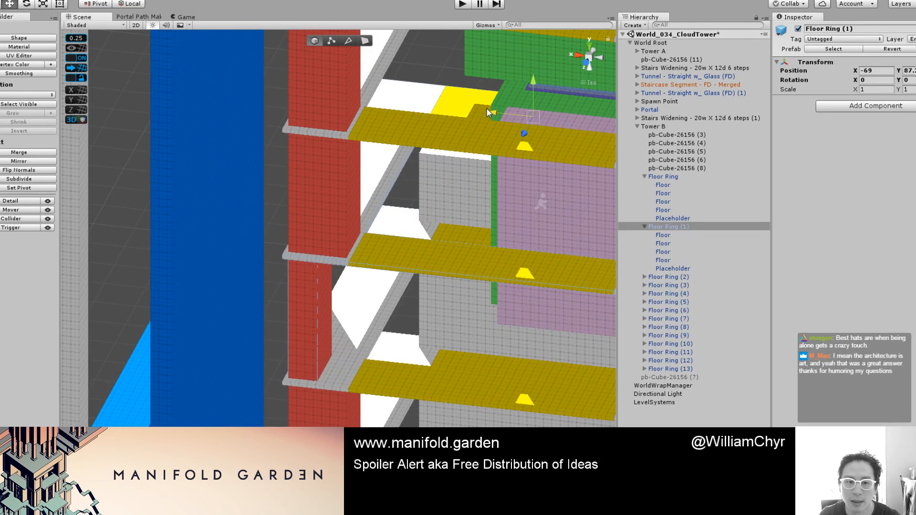
Step: Move a side face of Floor Ring (1)'s red Placeholder block inward to reduce the block's depth
scroll(405, 209, "up", 8)
left_click_drag(405, 208, 385, 257, "alt")
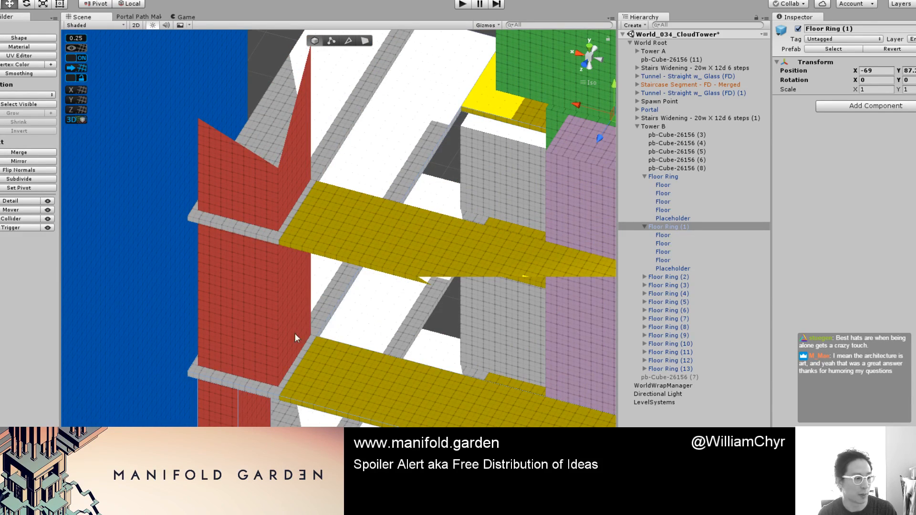
scroll(275, 355, "down", 3)
left_click(258, 411)
middle_click_drag(258, 411, 347, 302)
scroll(346, 302, "up", 8)
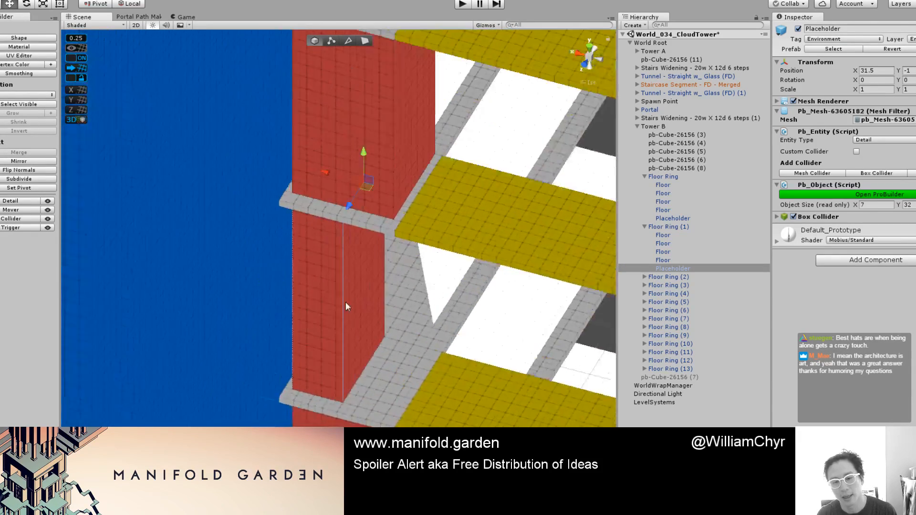
left_click_drag(346, 302, 267, 262, "alt")
key("g")
left_click(330, 176)
left_click_drag(223, 288, 529, 228)
Step: Finish geometry editing and center the pivot on the resized red Placeholder block
key("g")
key("ctrl+j")
scroll(331, 286, "up", 3)
left_click_drag(432, 243, 372, 265, "alt")
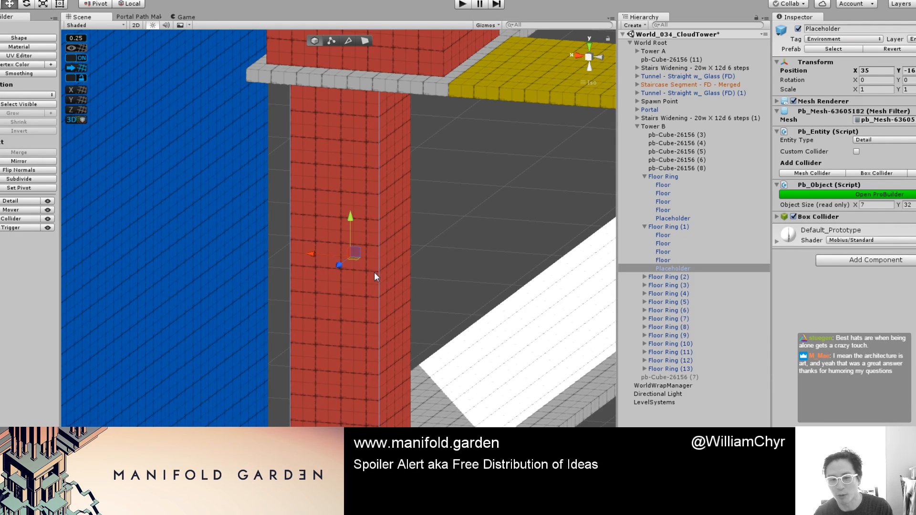
Step: Move one side face of Floor Ring (1)'s red Placeholder pillar inward, making the pillar 6 units wide along X
left_click(388, 319)
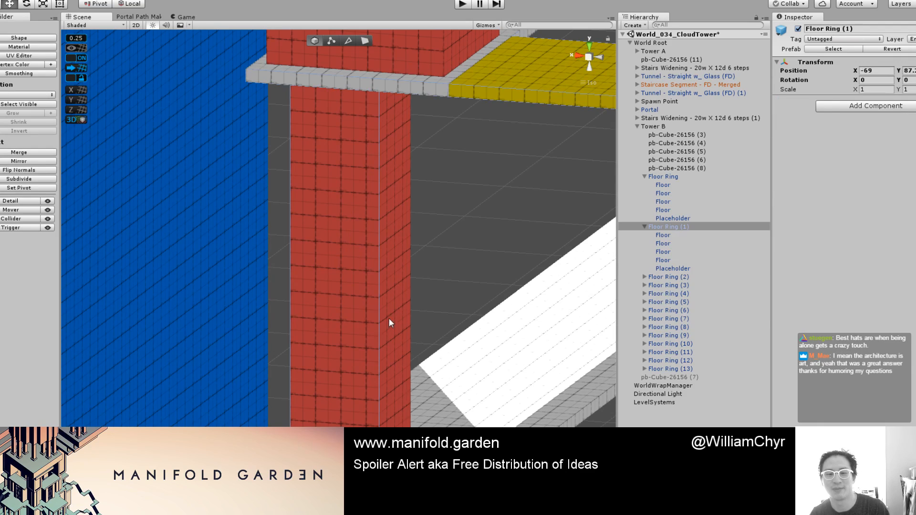
left_click_drag(420, 259, 358, 256, "alt")
key("g")
left_click(382, 285)
scroll(381, 284, "up", 5)
scroll(429, 243, "down", 3)
Step: Move the adjacent side face of the pillar inward along Z, then centre the object's pivot
left_click_drag(429, 244, 361, 96, "alt")
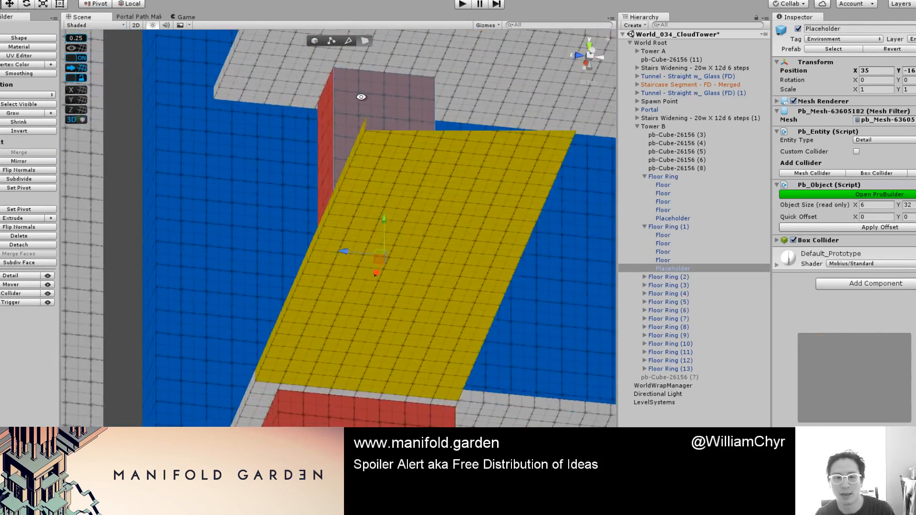
left_click(325, 105)
left_click_drag(280, 264, 300, 263)
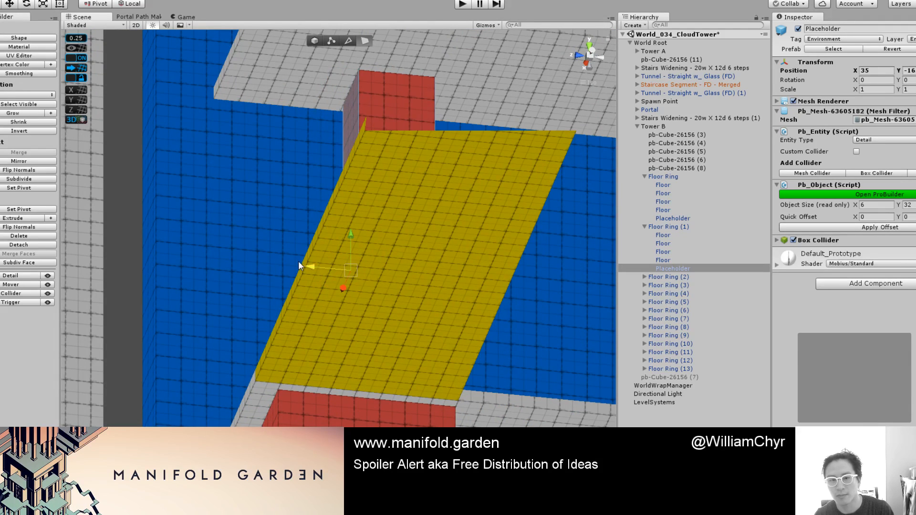
key("g")
key("ctrl+j")
Step: Raise the pillar's bottom face to make it 30 units tall, then centre its pivot
left_click_drag(307, 201, 259, 275, "alt")
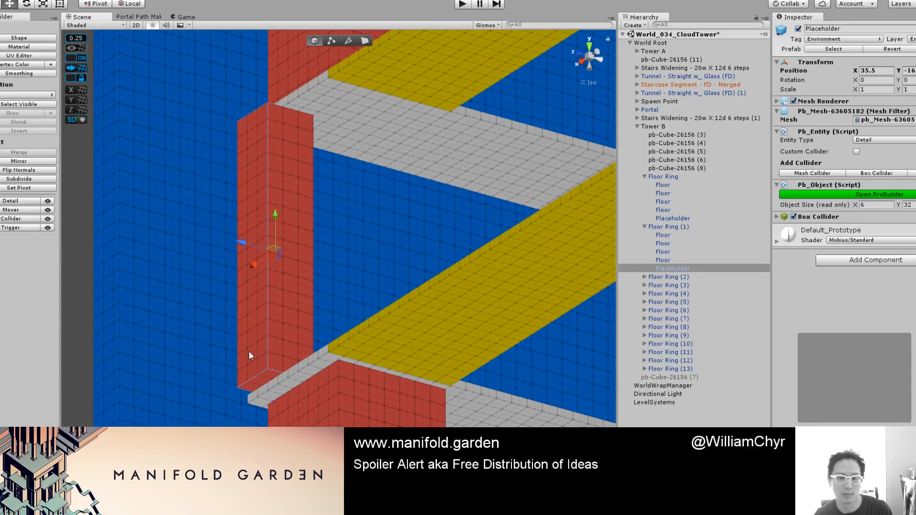
key("g")
left_click(265, 374)
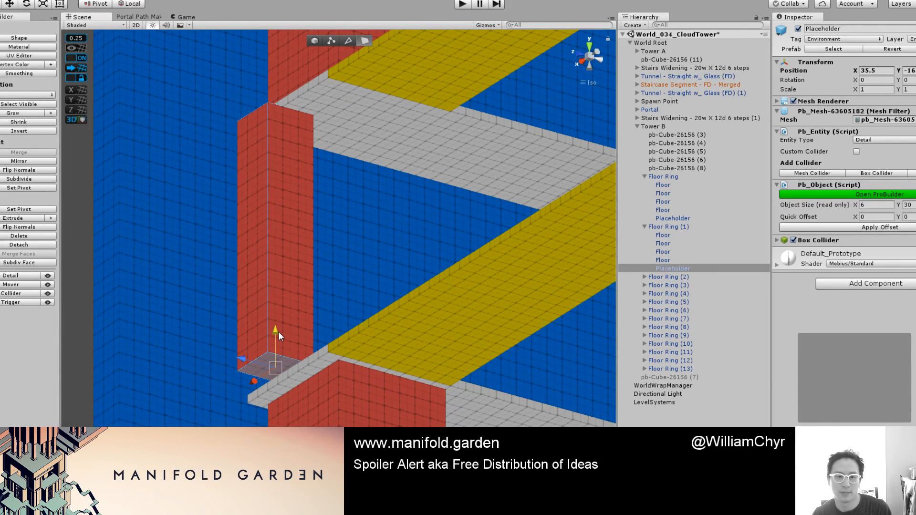
left_click_drag(279, 331, 356, 313, "alt")
key("g")
key("ctrl+j")
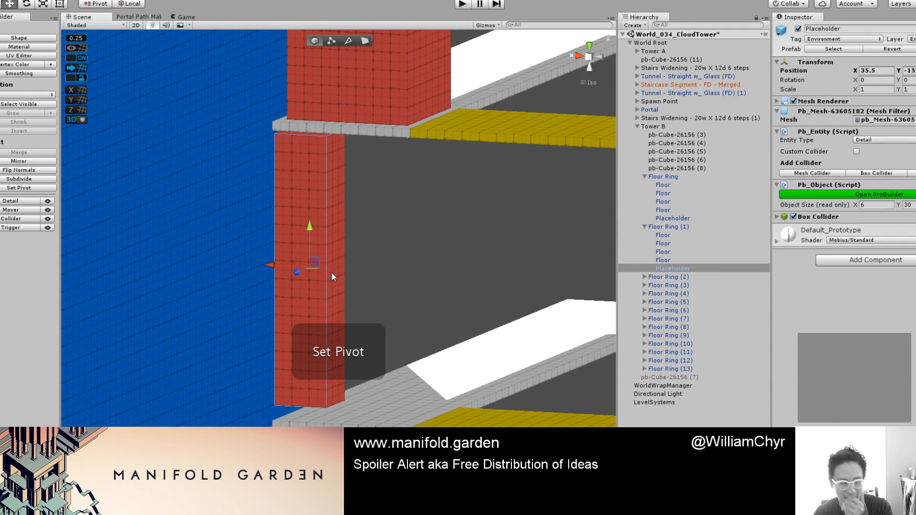
Step: Lower the pillar's top face to make it 28 units tall, then centre its pivot
scroll(306, 188, "down", 3)
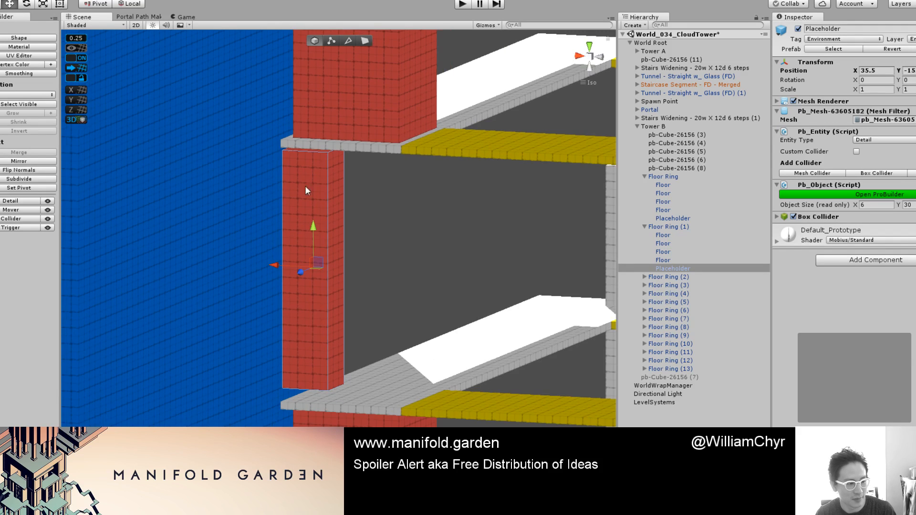
middle_click_drag(290, 162, 313, 225)
scroll(309, 221, "up", 6)
key("g")
left_click(323, 217)
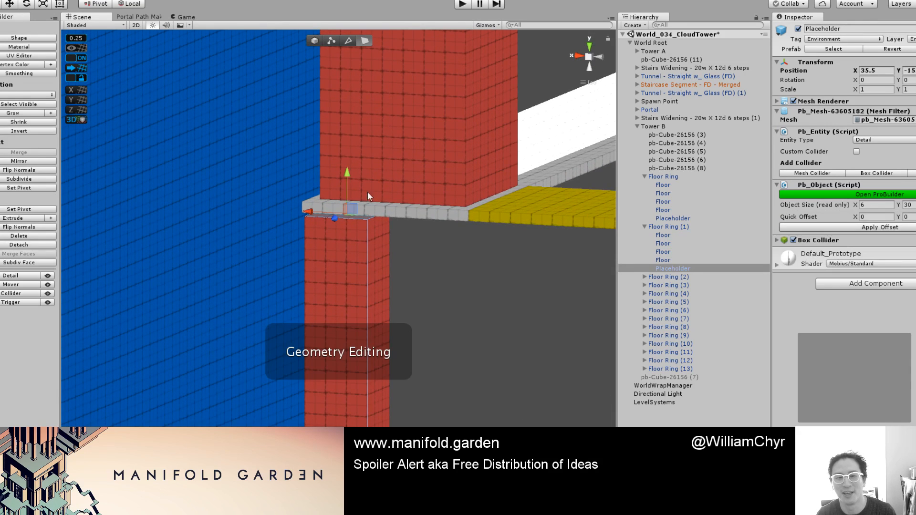
left_click_drag(348, 175, 349, 196)
key("g")
key("ctrl+j")
Step: Duplicate the pillar and move the copy straight up to sit directly above the original
left_click_drag(354, 256, 426, 244, "alt")
key("ctrl+d")
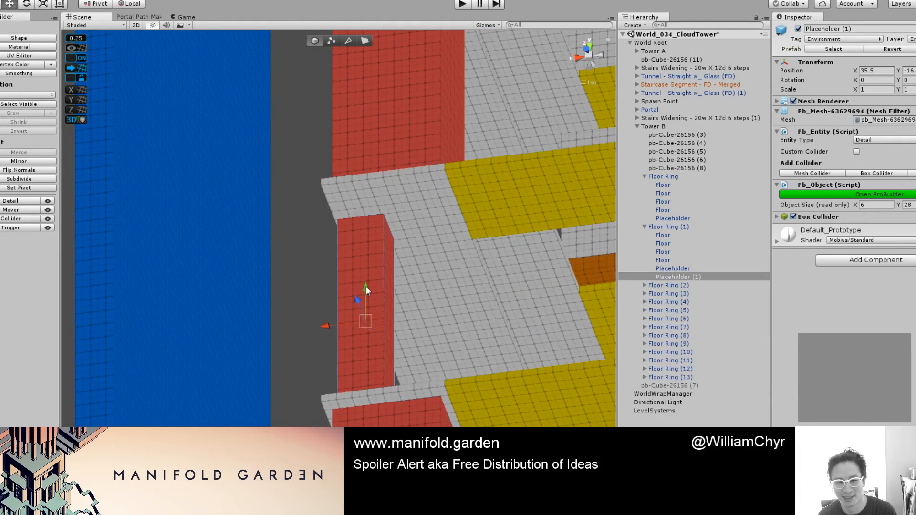
left_click_drag(365, 287, 302, 250)
Step: Lower the copy's top face to turn it into a slab 2 units high on top of the pillar
left_click_drag(313, 150, 288, 171, "alt")
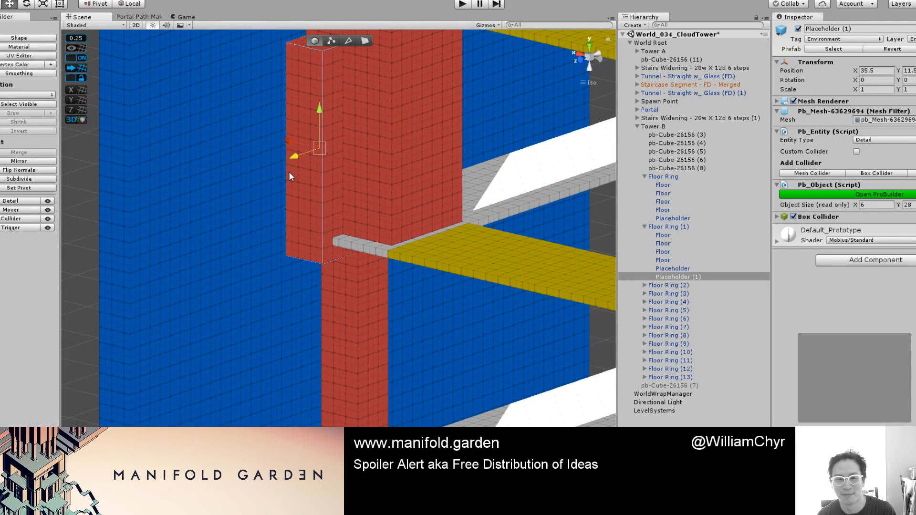
middle_click_drag(290, 171, 296, 242)
key("g")
left_click(308, 140)
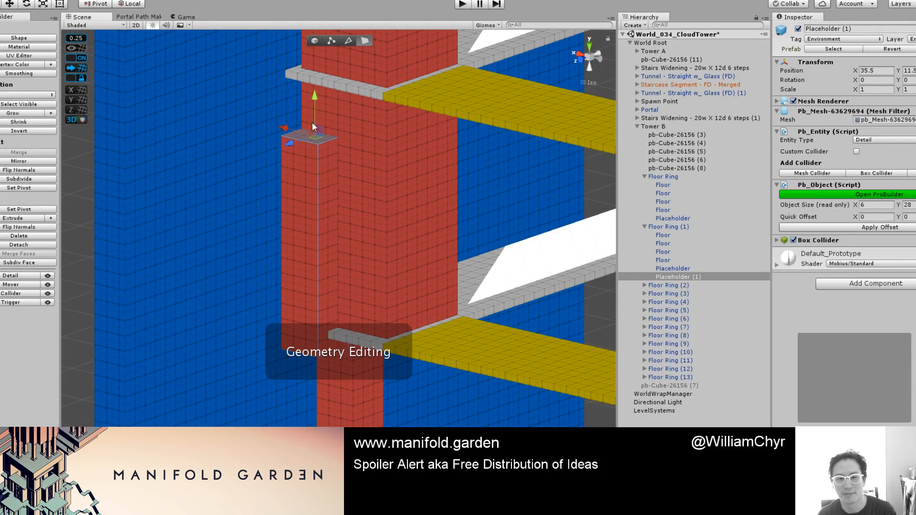
left_click_drag(311, 101, 307, 287)
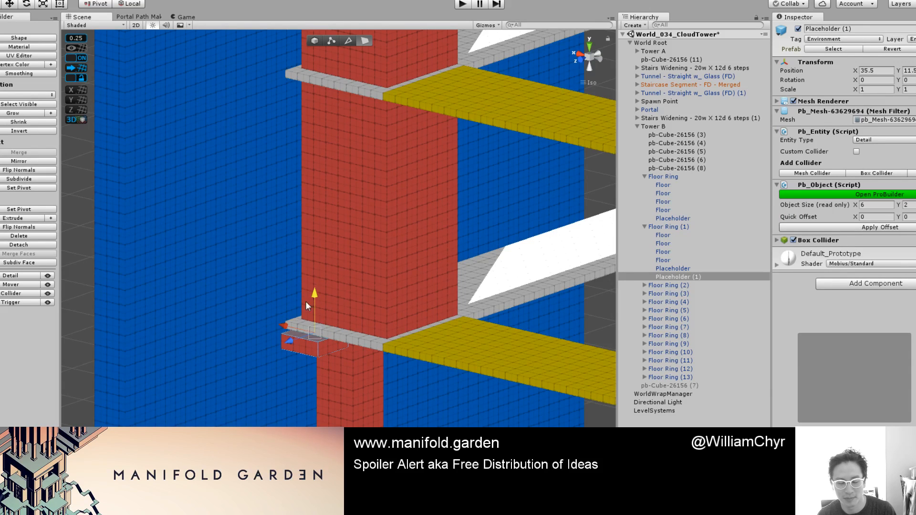
Step: Set the vertex colour of all faces of the slab to Aqua
scroll(300, 286, "up", 4)
scroll(288, 273, "up", 1)
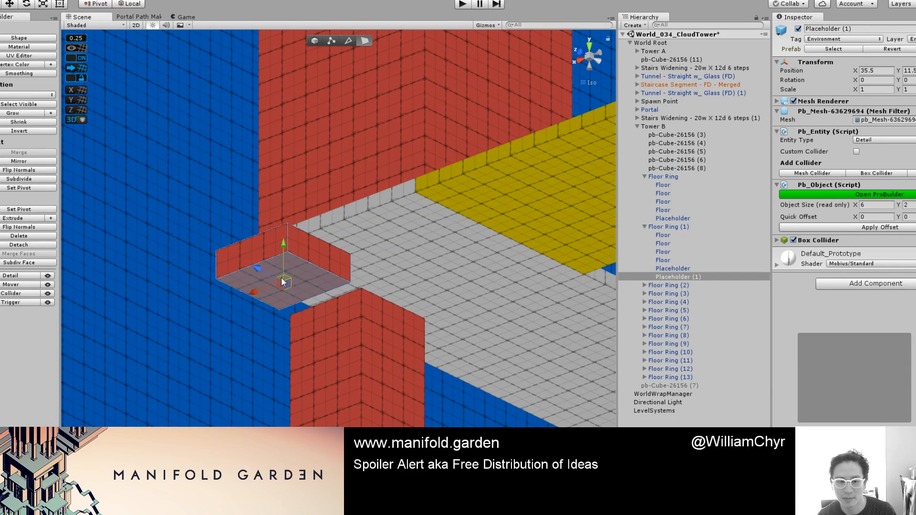
left_click(302, 259)
double_click(268, 276)
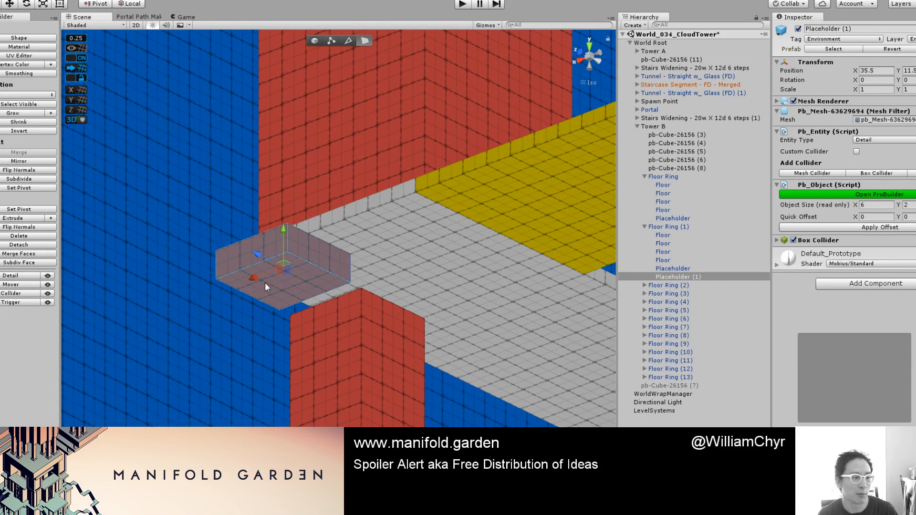
scroll(306, 272, "up", 2)
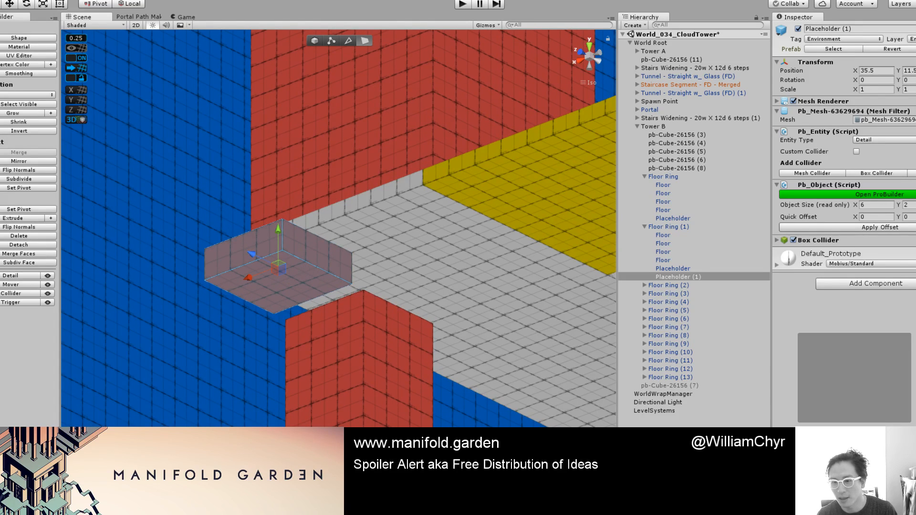
key("alt+shift+6")
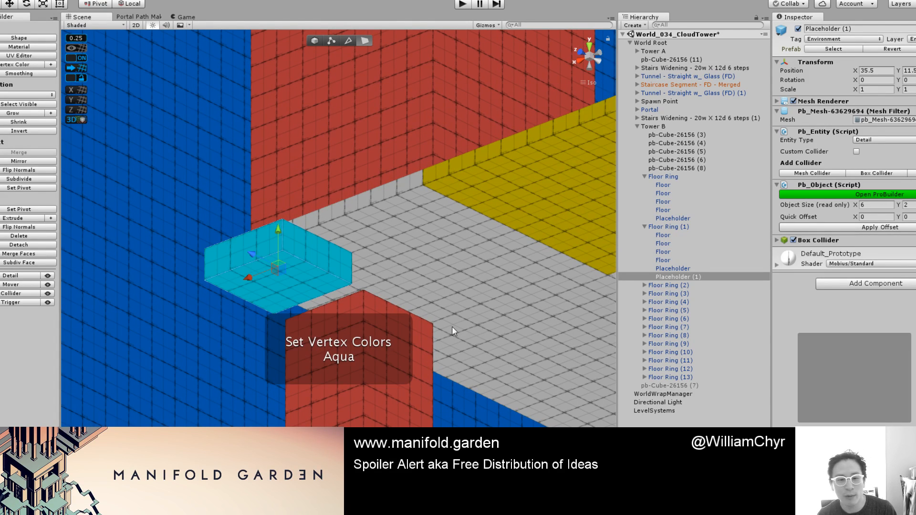
left_click(293, 277)
key("g")
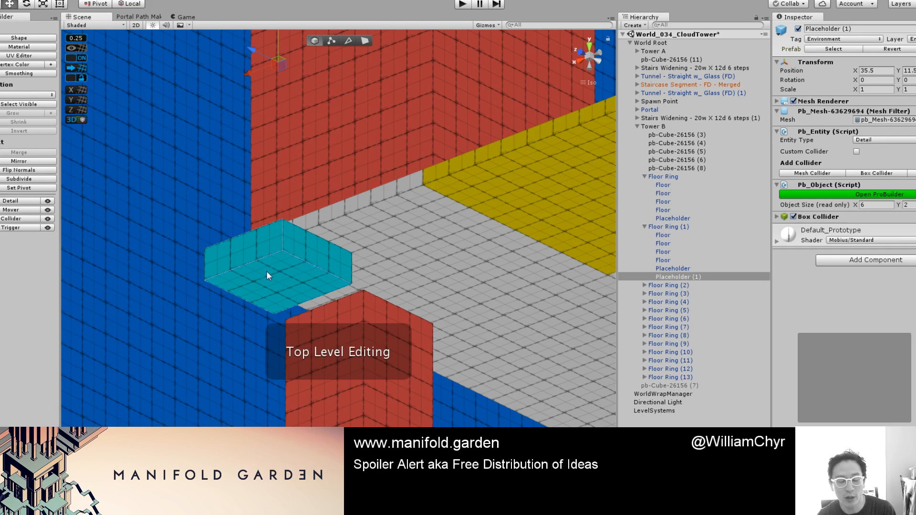
Step: Centre the aqua slab's pivot and shift the slab along Z over the top of the pillar
scroll(262, 273, "up", 2)
key("g")
key("g")
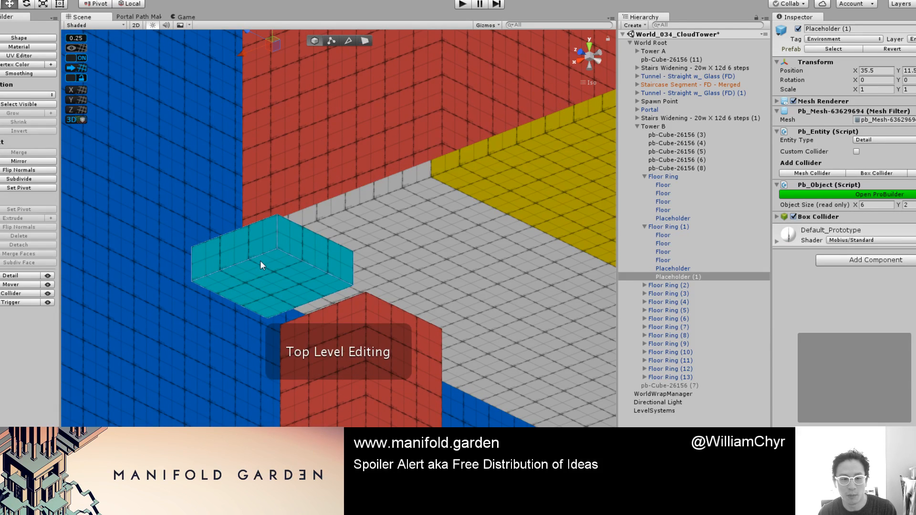
key("ctrl+j")
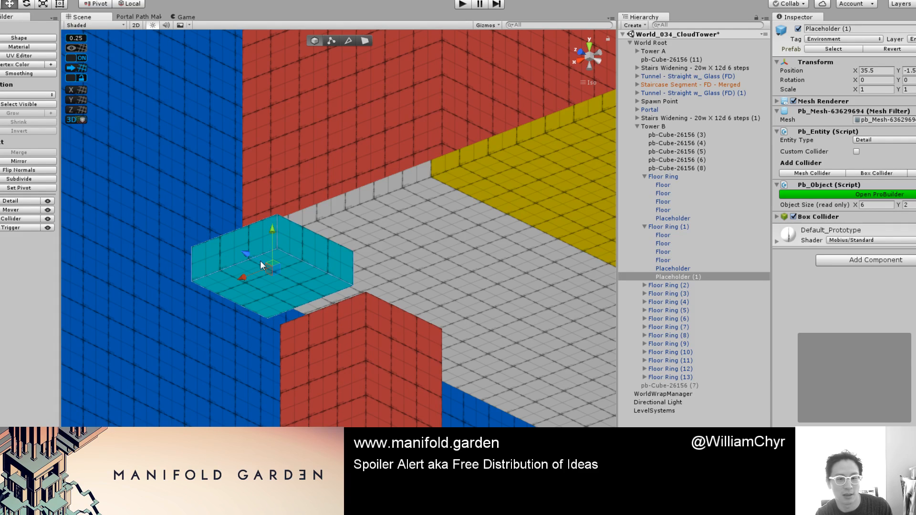
scroll(260, 260, "up", 4)
left_click_drag(232, 257, 276, 270)
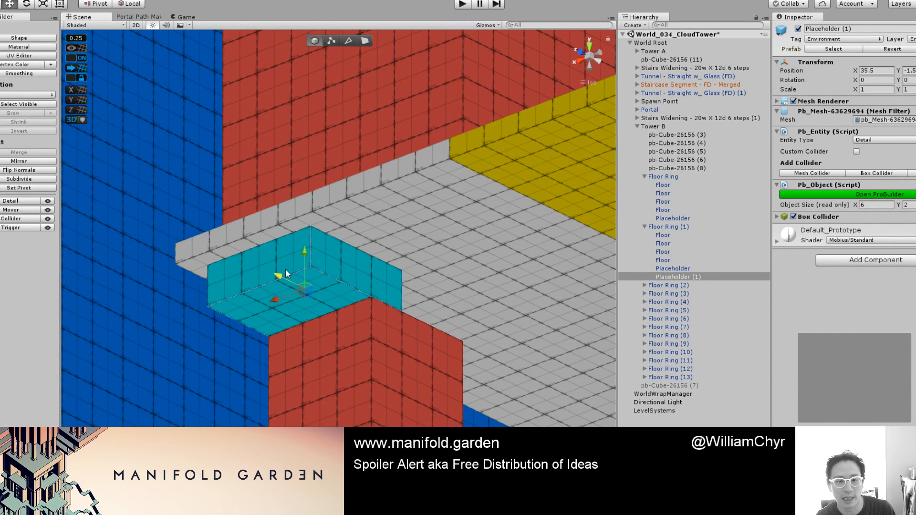
Step: Extend the slab's side face along X to make it 8 units wide, overhanging the pillar
left_click_drag(351, 261, 229, 264, "alt")
key("g")
left_click(184, 296)
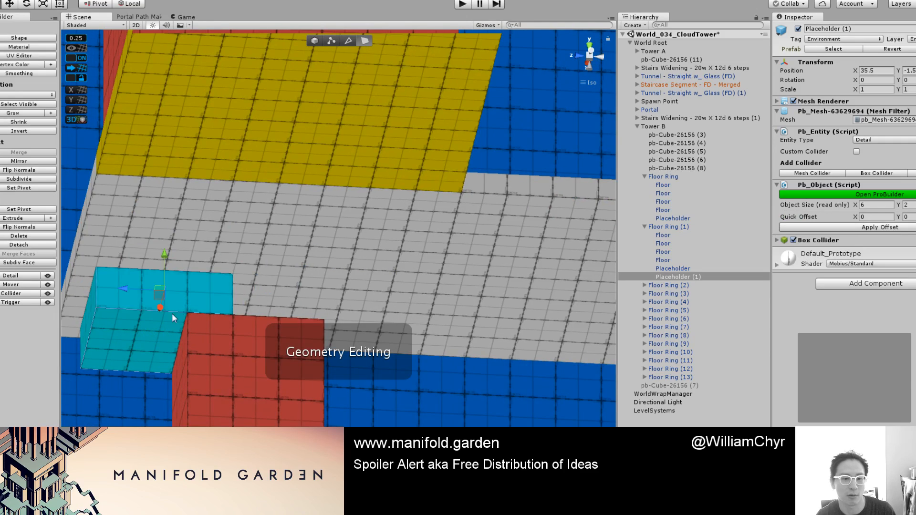
left_click_drag(172, 313, 299, 230, "alt")
scroll(296, 260, "up", 4)
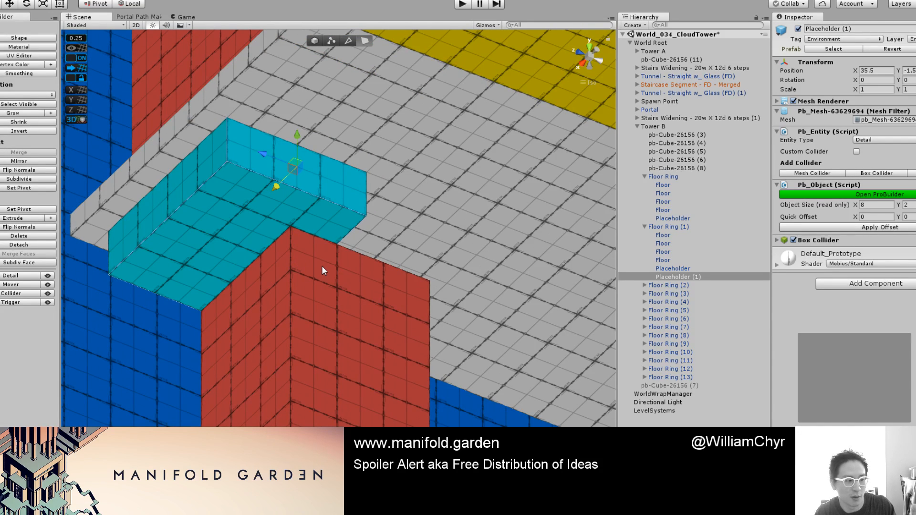
key("g")
Step: Select the red pillar, centre its pivot and move it along X to position 34.5
left_click(316, 297)
scroll(313, 310, "down", 6)
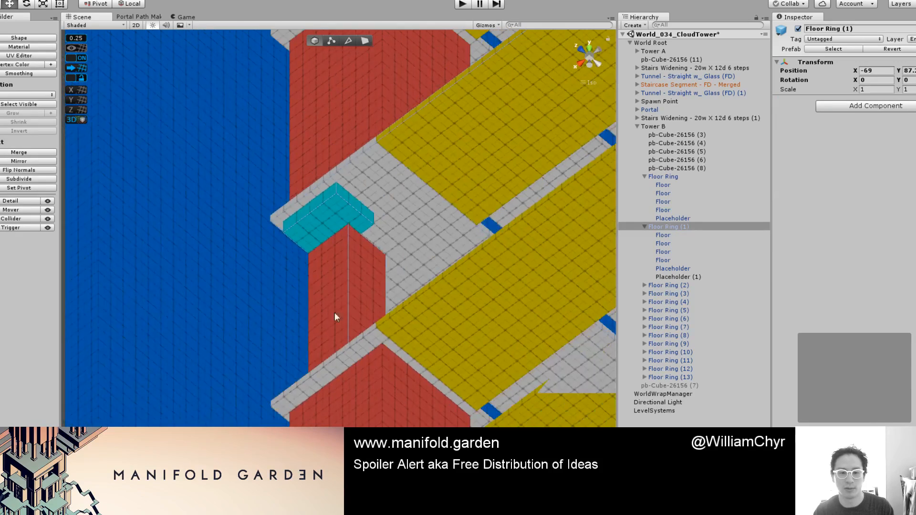
scroll(336, 310, "up", 2)
key("g")
key("g")
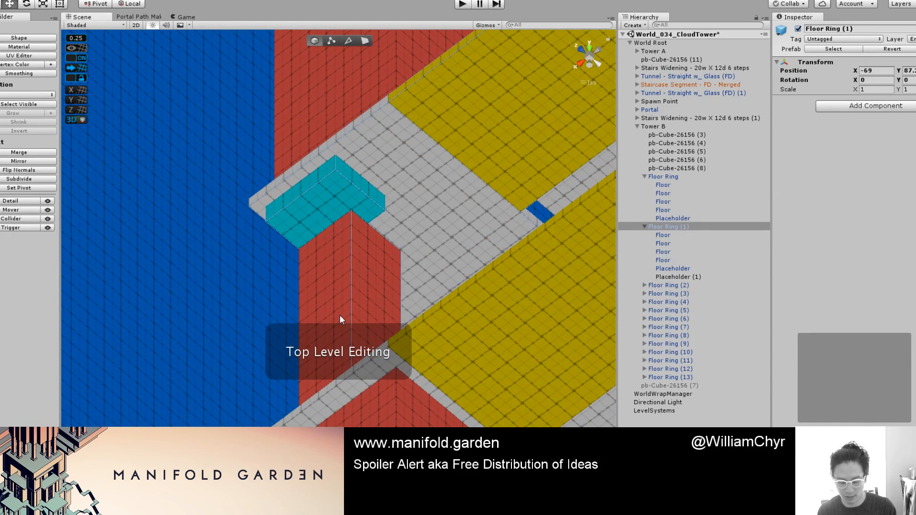
key("ctrl+j")
left_click_drag(306, 329, 348, 365, "alt")
scroll(374, 384, "down", 5)
left_click(361, 365)
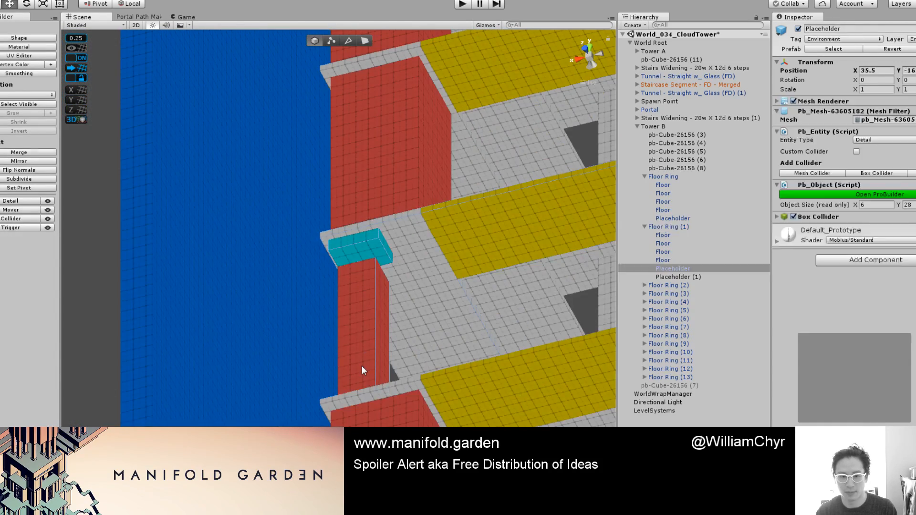
left_click(362, 366)
left_click(361, 365)
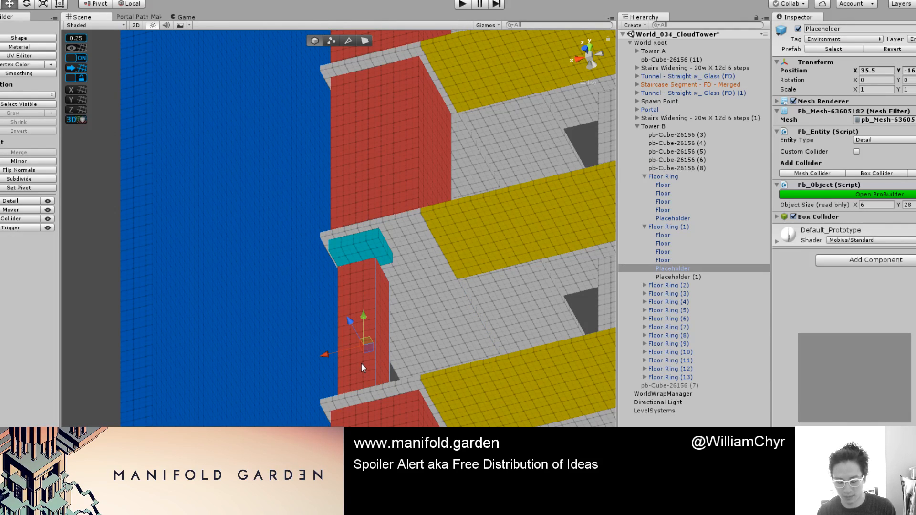
key("ctrl+j")
scroll(362, 365, "up", 3)
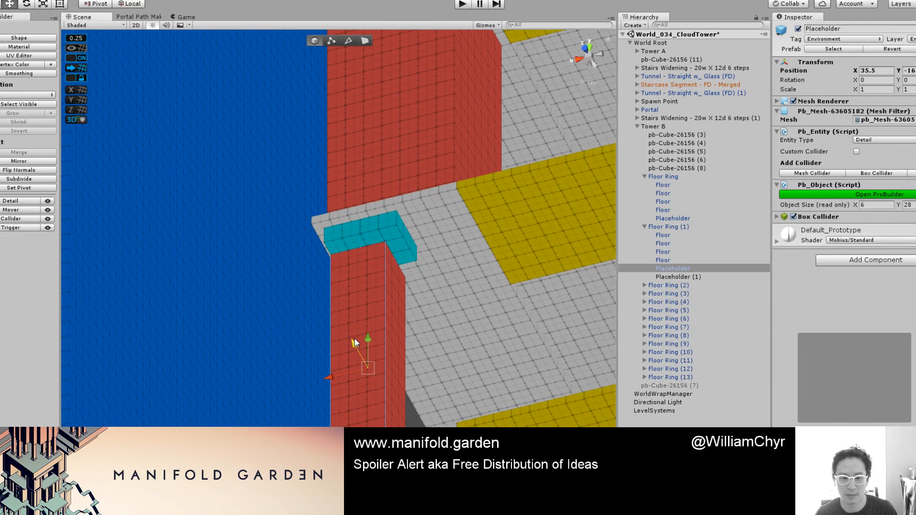
left_click_drag(329, 373, 216, 304)
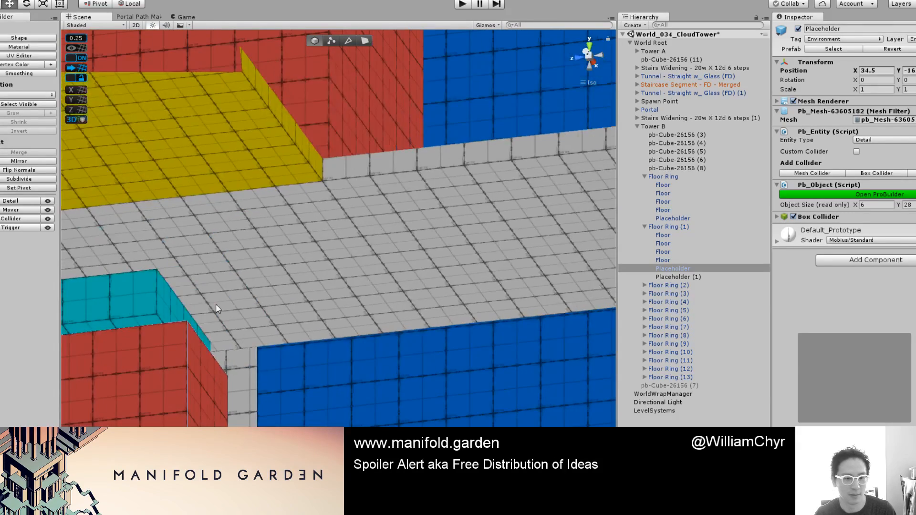
Step: Extend the aqua cap's remaining short side along Z past the pillar, then centre the cap's pivot
key("g")
left_click(172, 322)
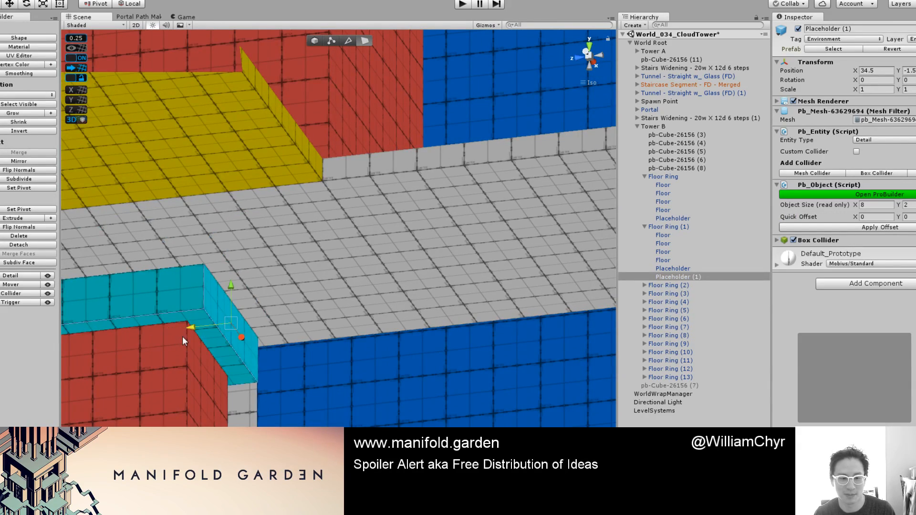
key("f")
key("g")
key("ctrl+j")
Step: Duplicate the aqua cap and move the copy down to the base of the pillar
left_click_drag(198, 386, 319, 250, "alt")
key("ctrl+d")
left_click_drag(299, 190, 386, 405)
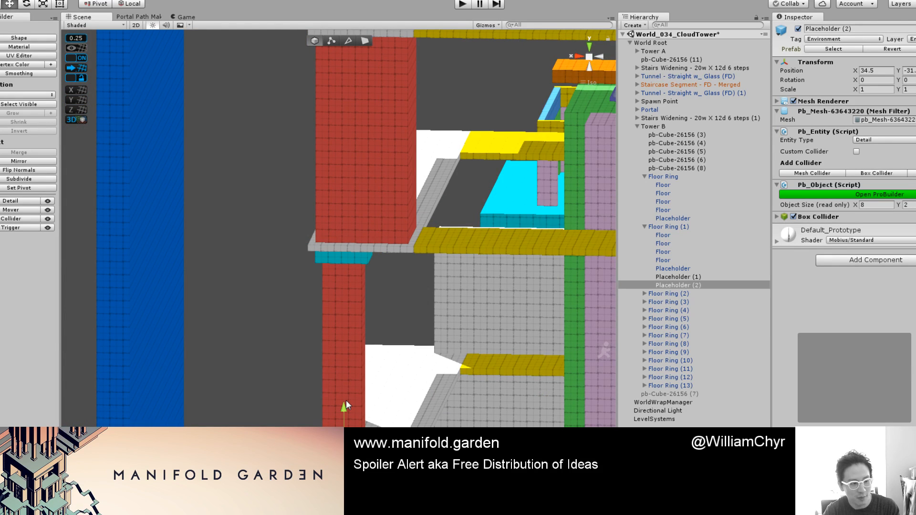
Step: Select Floor Ring (1) and apply its pillar and cap changes to the prefab
left_click_drag(338, 374, 435, 304, "alt")
scroll(323, 261, "down", 5)
left_click(681, 228)
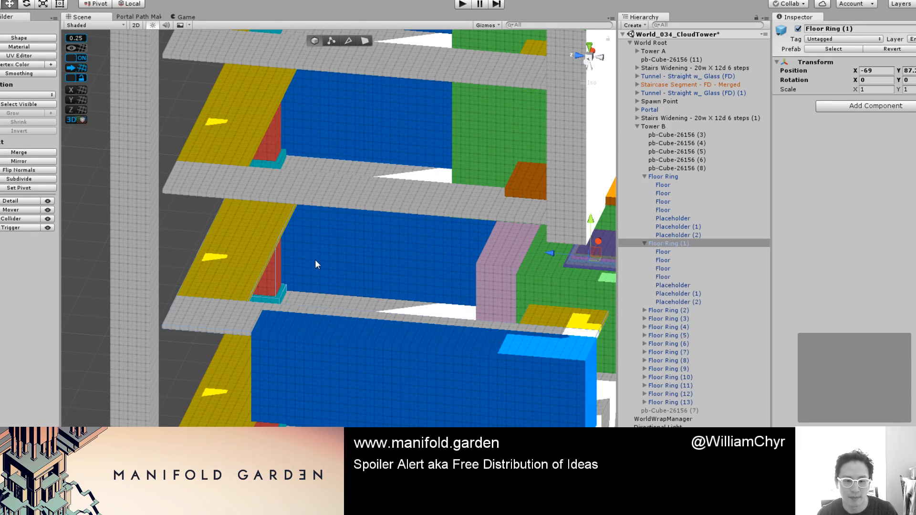
Step: Examine the repeated pillars and caps along Tower B from several angles, in isometric and perspective views
scroll(315, 259, "down", 5)
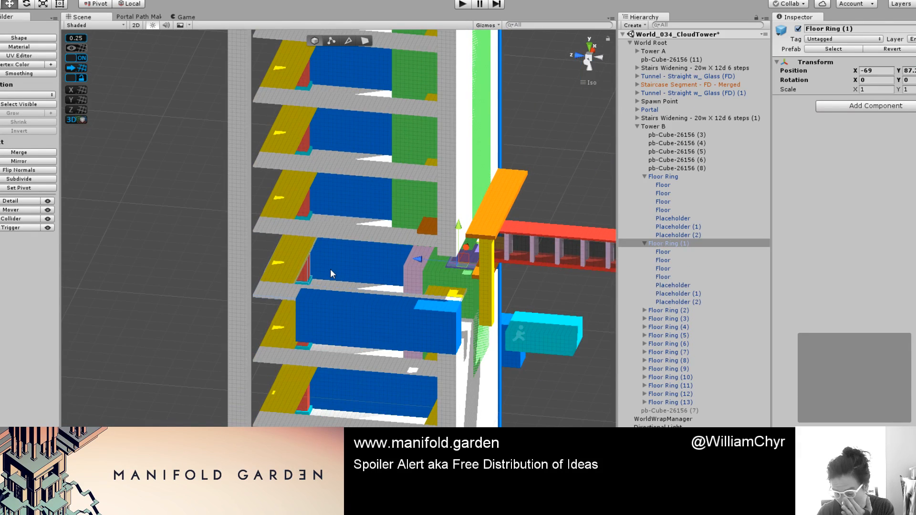
left_click_drag(325, 262, 436, 270, "alt")
scroll(437, 270, "up", 10)
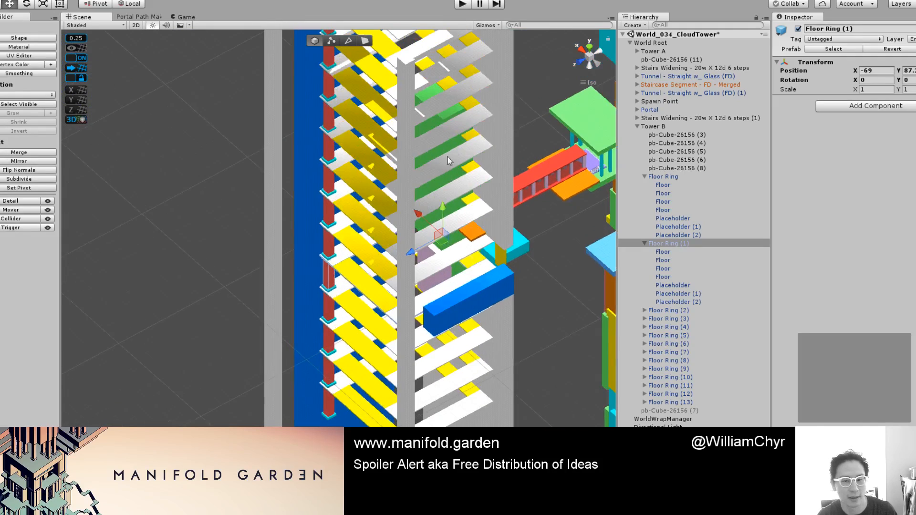
left_click(525, 128)
scroll(506, 148, "up", 3)
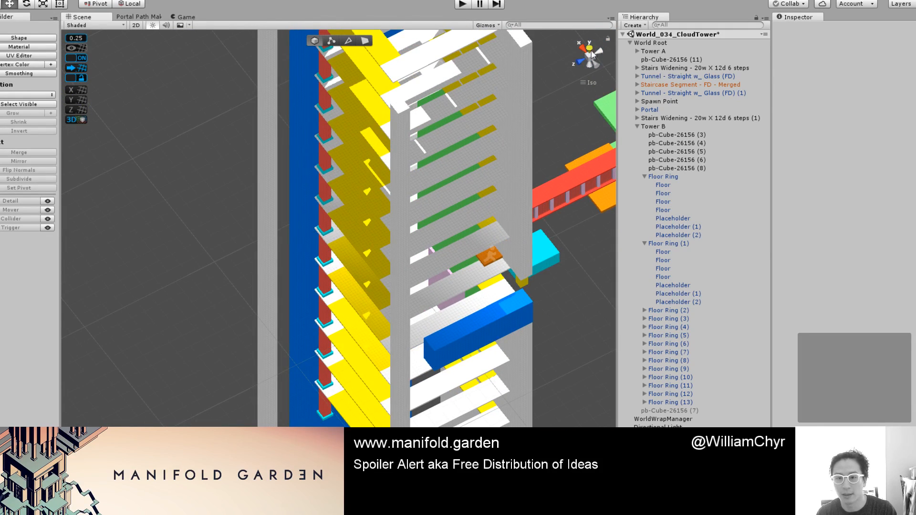
left_click(591, 54)
scroll(453, 190, "down", 5)
scroll(448, 199, "up", 5)
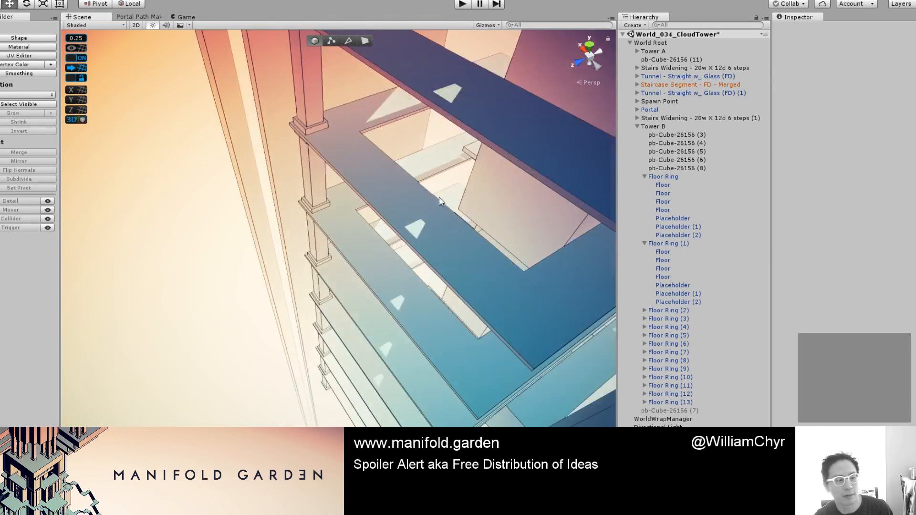
Step: Examine Tower B's pillars, floor rings and hanging core in perspective, then switch the scene to the flat-coloured grid look
left_click_drag(439, 201, 370, 153, "alt")
middle_click_drag(370, 153, 429, 144)
left_click_drag(429, 143, 310, 205, "alt")
middle_click_drag(310, 206, 291, 143)
left_click_drag(288, 188, 216, 213, "alt")
scroll(312, 228, "up", 4)
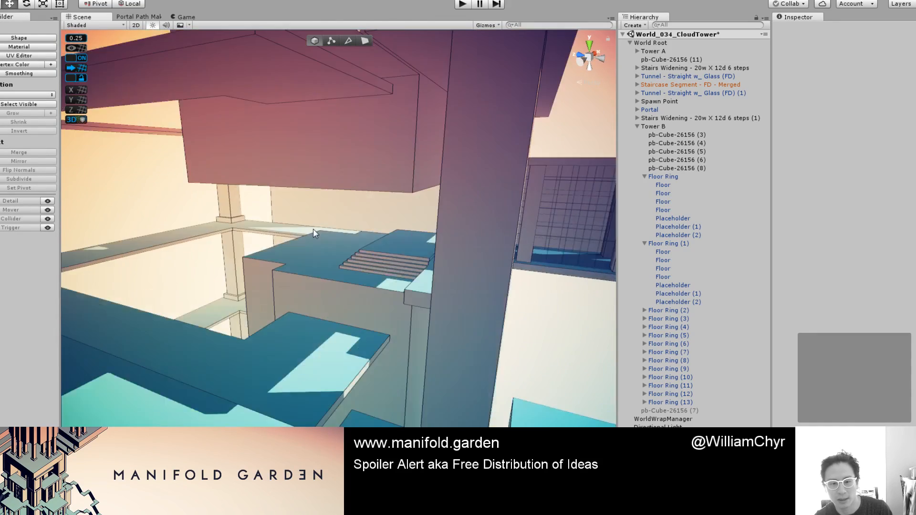
scroll(313, 229, "up", 3)
left_click_drag(313, 229, 281, 230, "alt")
scroll(278, 229, "down", 5)
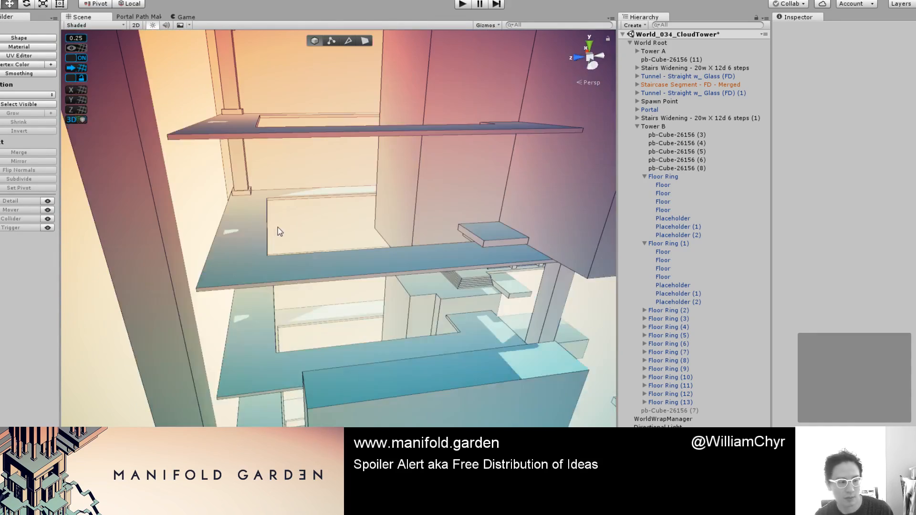
key("ctrl+e")
scroll(282, 225, "down", 5)
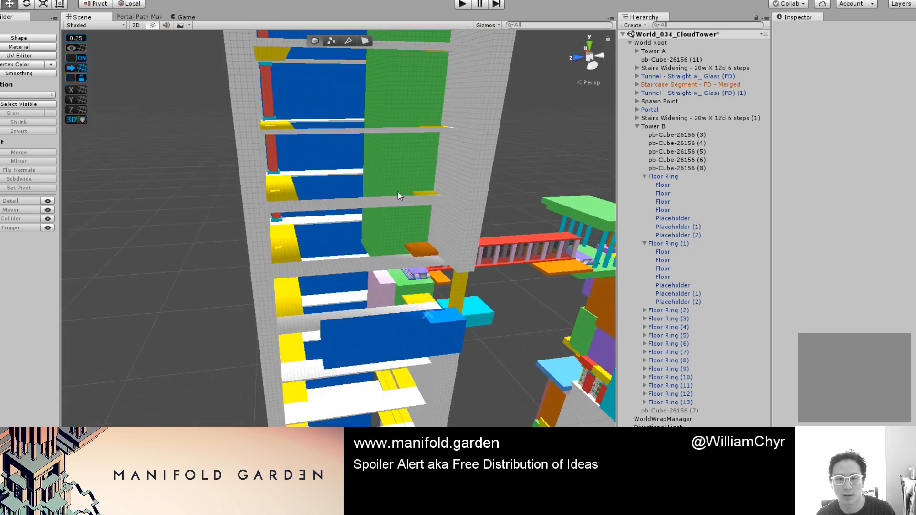
Step: In isometric view, pull the green core block's broad side face inward along Z to make it narrower, then centre its pivot
left_click(589, 58)
left_click_drag(325, 188, 427, 249, "alt")
scroll(463, 324, "up", 5)
scroll(427, 253, "up", 2)
middle_click_drag(406, 277, 425, 280)
left_click_drag(425, 280, 459, 308, "alt")
scroll(459, 308, "up", 5)
middle_click_drag(516, 289, 460, 241)
scroll(459, 241, "up", 2)
left_click_drag(484, 218, 533, 252, "alt")
scroll(534, 252, "up", 2)
middle_click_drag(553, 183, 363, 276)
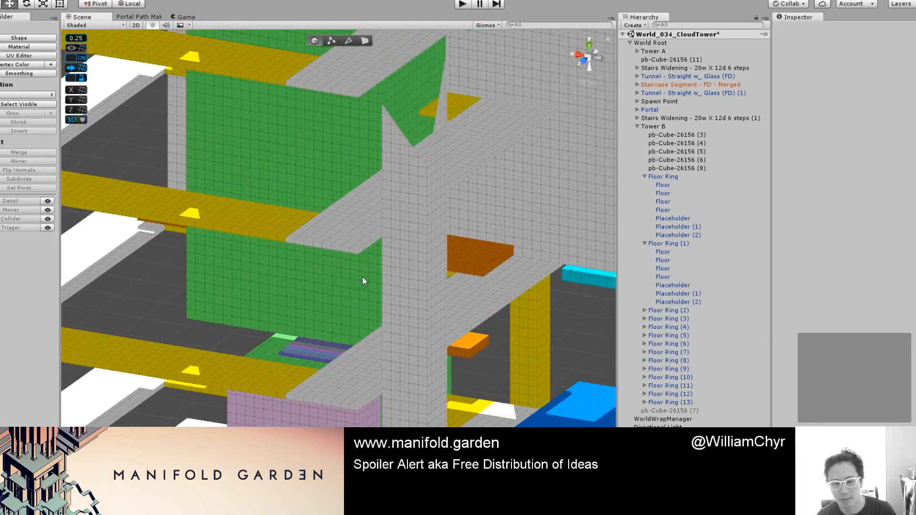
left_click(362, 277)
left_click_drag(362, 276, 243, 304, "alt")
key("g")
left_click(165, 297)
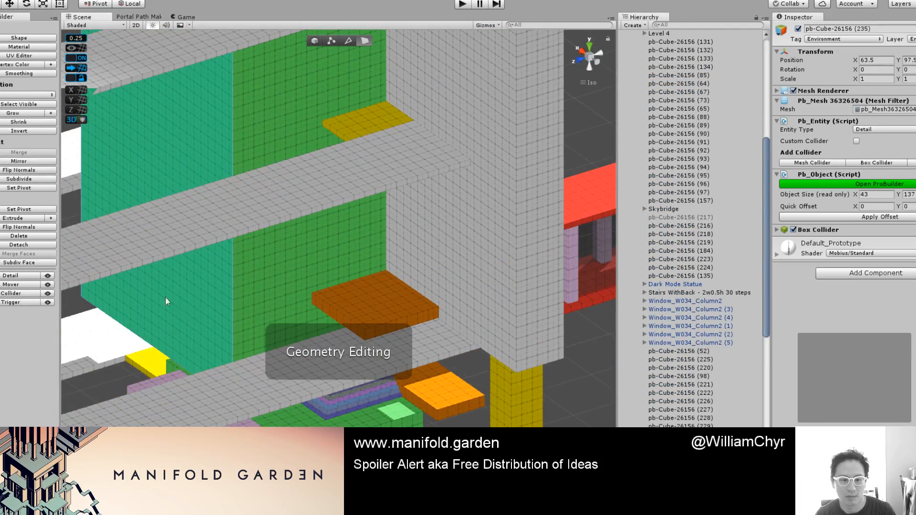
scroll(165, 301, "down", 3)
left_click_drag(198, 100, 236, 87)
scroll(221, 223, "up", 5)
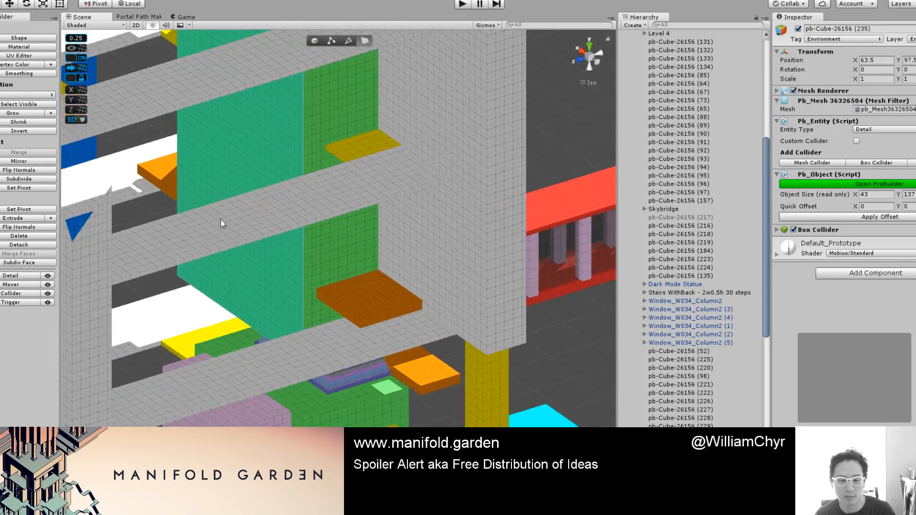
key("g")
key("ctrl+j")
Step: Duplicate the mauve block below the green core and raise the copy along Y beside the green block
left_click_drag(229, 250, 288, 409, "alt")
left_click(406, 446)
scroll(338, 228, "down", 5)
key("ctrl+d")
left_click_drag(308, 370, 333, 276)
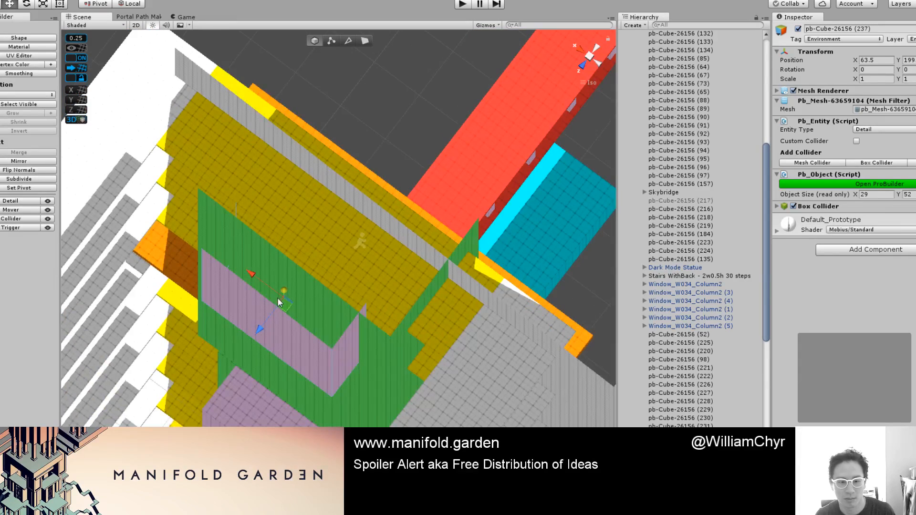
key("f")
left_click_drag(338, 264, 339, 261)
Step: Pull the green core block's broad side face slightly further inward along Z behind the mauve copy, then recentre the pivot
key("g")
left_click(270, 173)
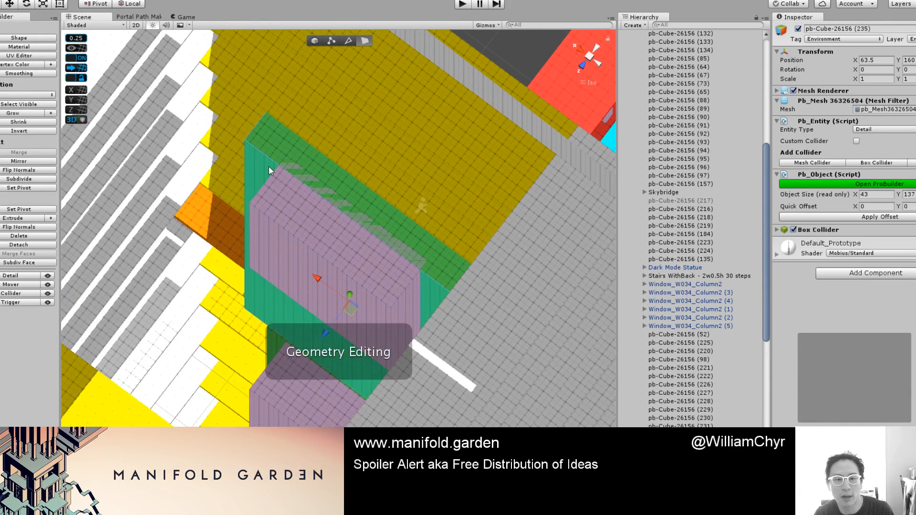
left_click_drag(324, 332, 339, 339)
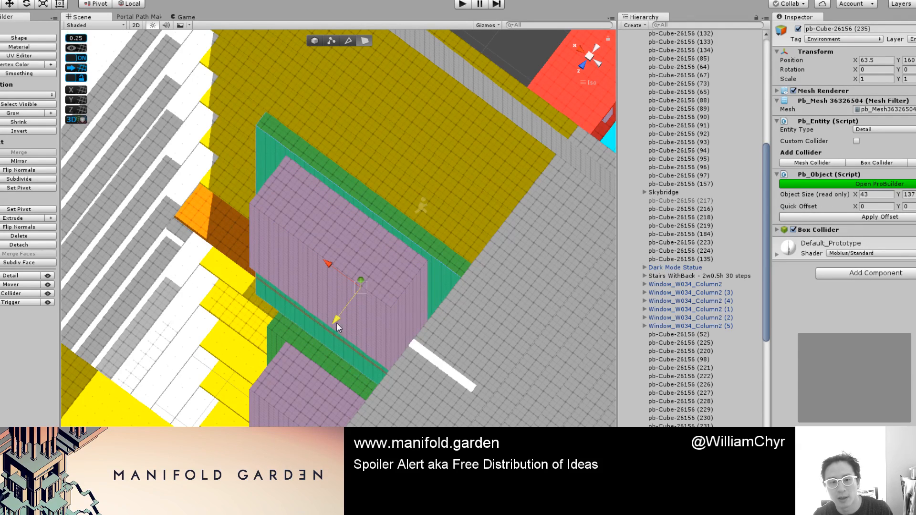
key("ctrl+j")
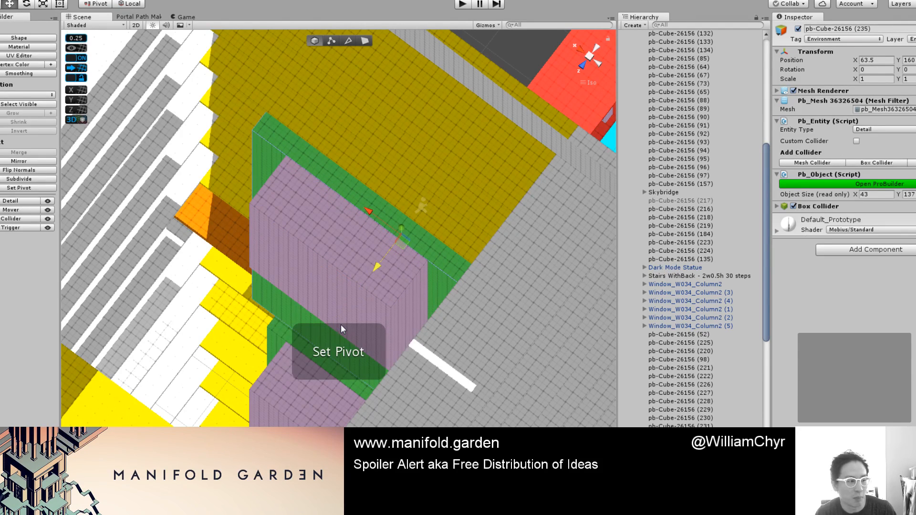
Step: Extend the mauve copy's bottom face down close to the green block's underside, for a height of 137, then centre its pivot
scroll(340, 325, "down", 5)
left_click_drag(340, 324, 286, 168, "alt")
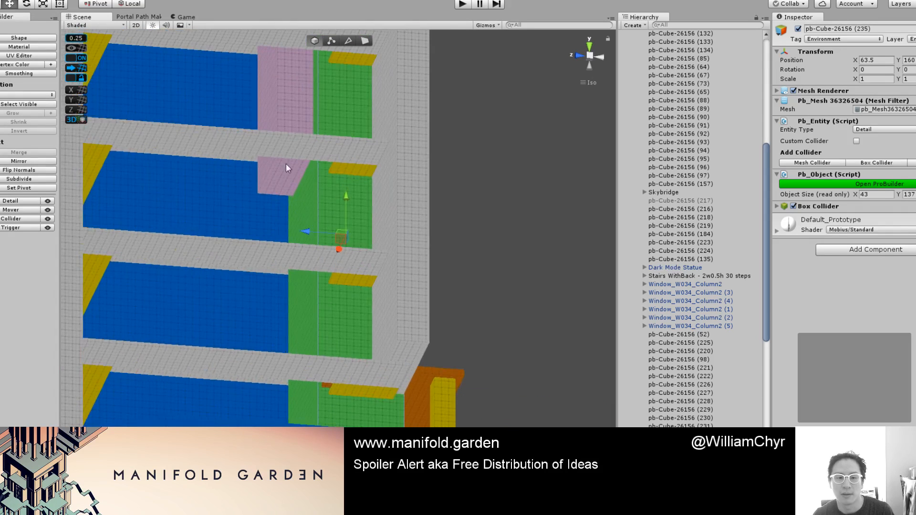
left_click(281, 171)
key("g")
left_click(281, 172)
scroll(315, 194, "down", 2)
scroll(311, 204, "up", 1)
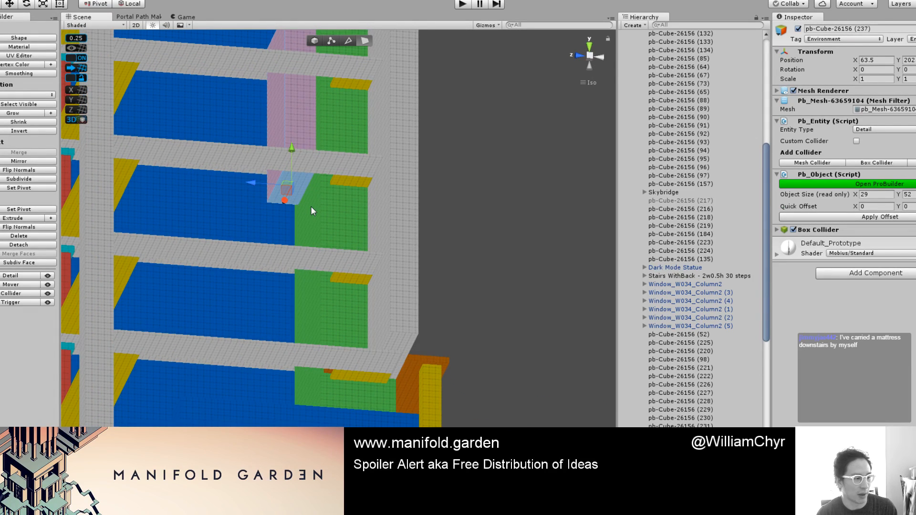
scroll(283, 195, "up", 1)
left_click_drag(212, 222, 386, 214, "alt")
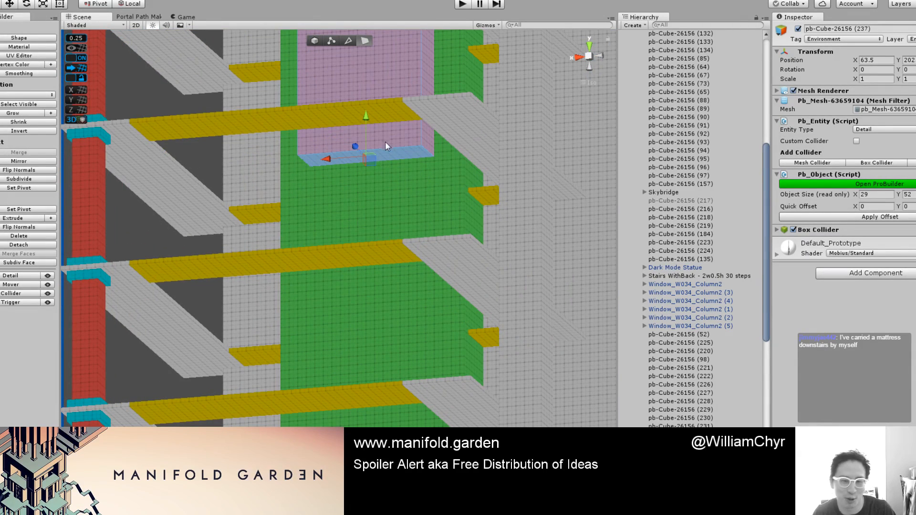
left_click_drag(367, 120, 386, 357)
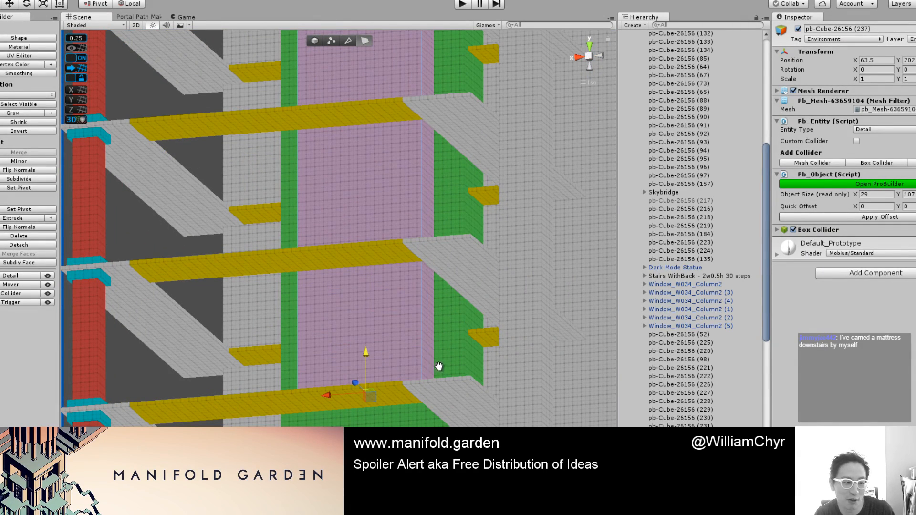
scroll(468, 360, "up", 1)
scroll(467, 361, "down", 2)
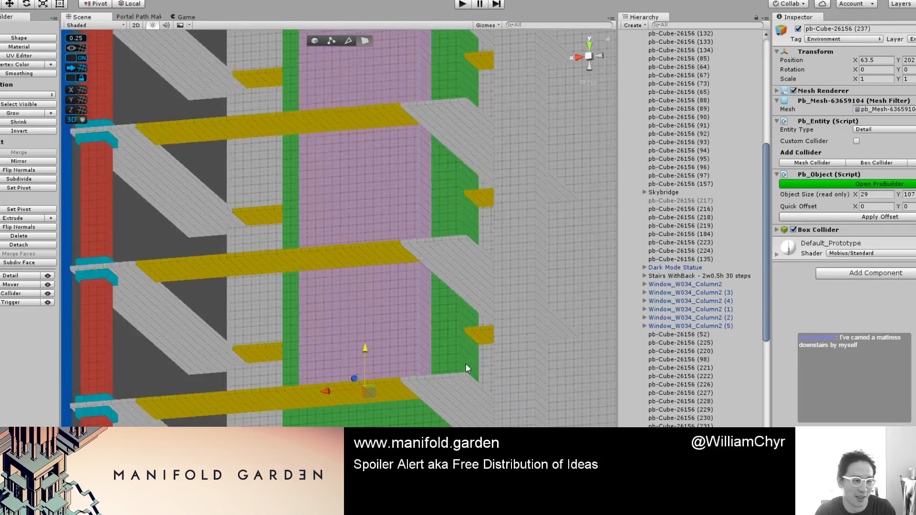
left_click_drag(468, 363, 300, 386, "alt")
scroll(343, 270, "up", 2)
scroll(318, 346, "up", 1)
key("h")
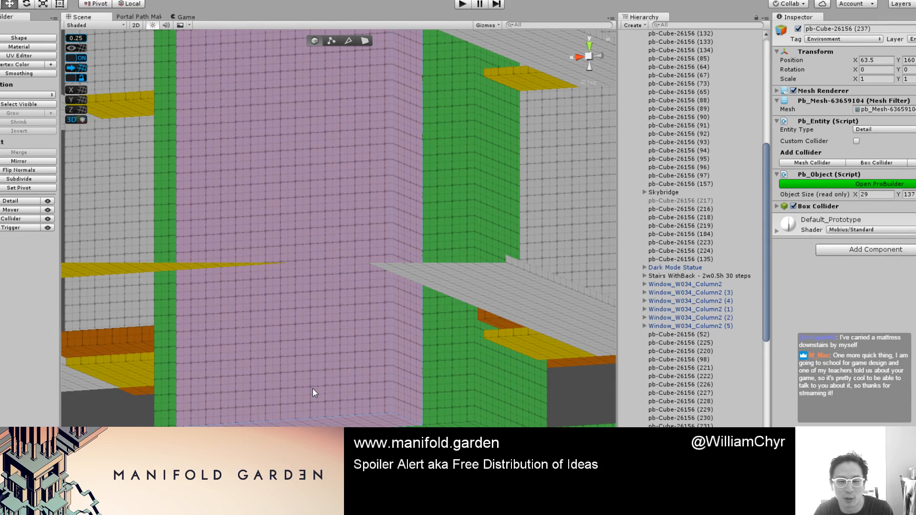
Step: Examine the lengthened mauve and green core from below, from above and in the game-style perspective view
scroll(312, 387, "down", 3)
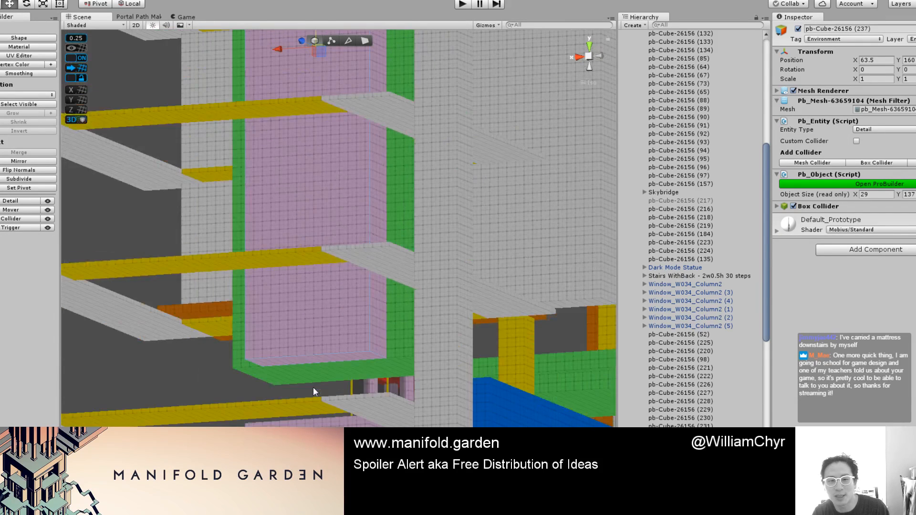
scroll(307, 377, "down", 5)
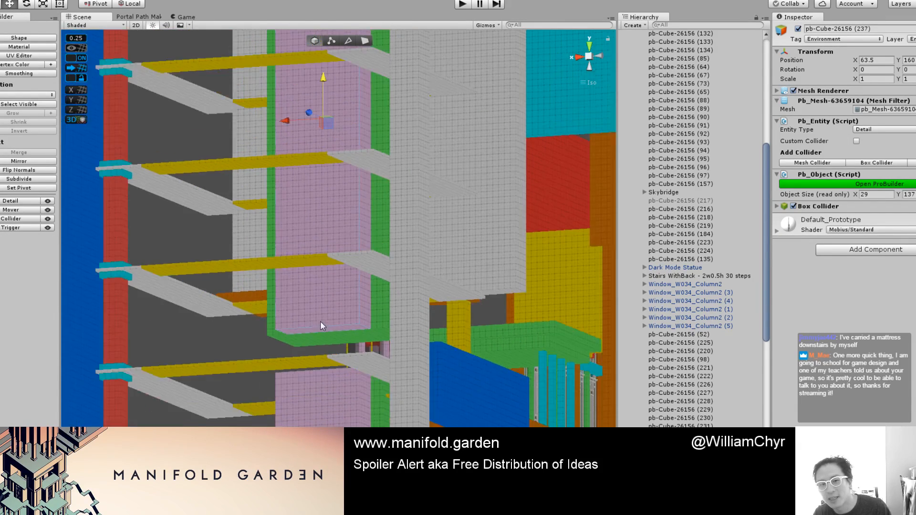
left_click_drag(341, 271, 361, 332, "alt")
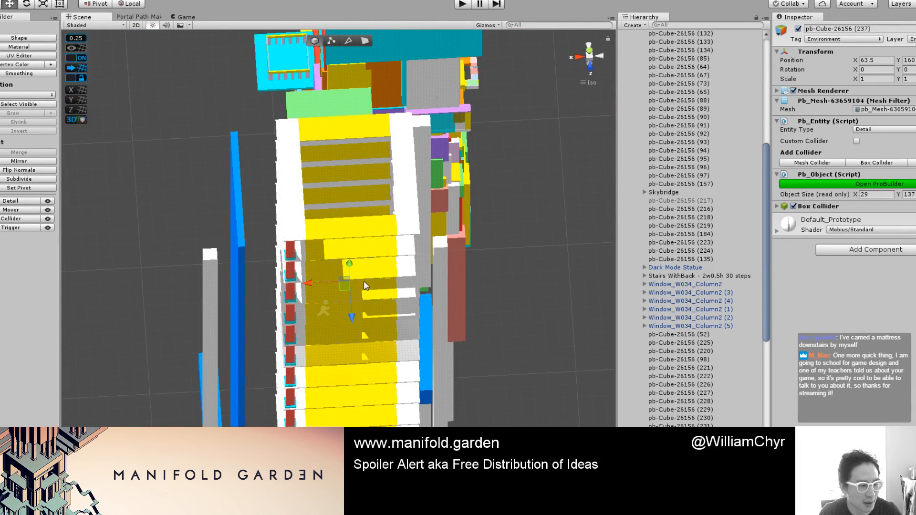
left_click(589, 49)
key("z")
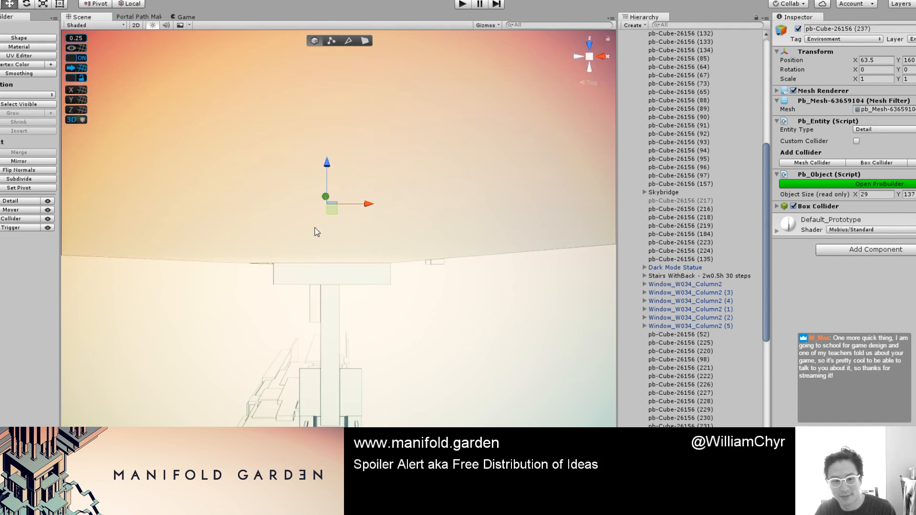
scroll(270, 258, "down", 5)
mouse_move(270, 258)
left_mouse_down("alt")
mouse_move(489, 252)
mouse_move(156, 337)
mouse_move(450, 246)
left_mouse_up("alt")
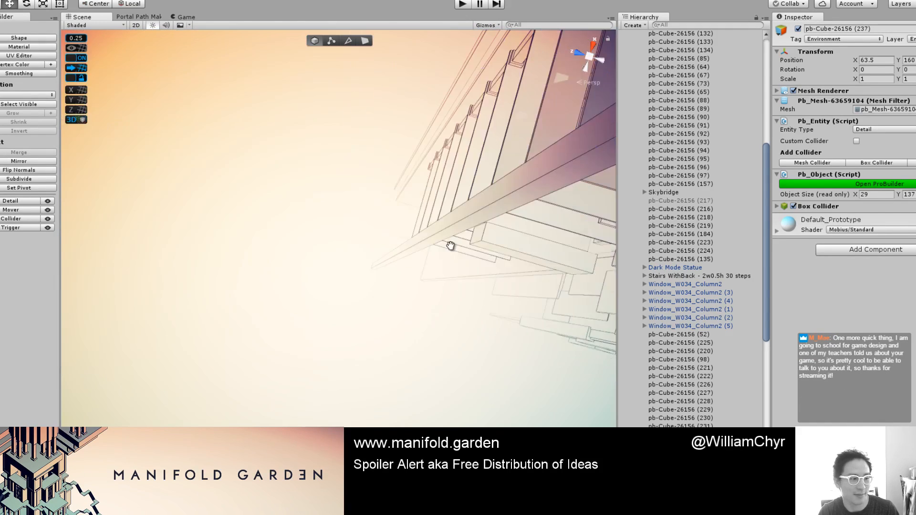
middle_click_drag(450, 246, 431, 211)
scroll(431, 210, "up", 3)
left_click_drag(421, 170, 407, 67, "alt")
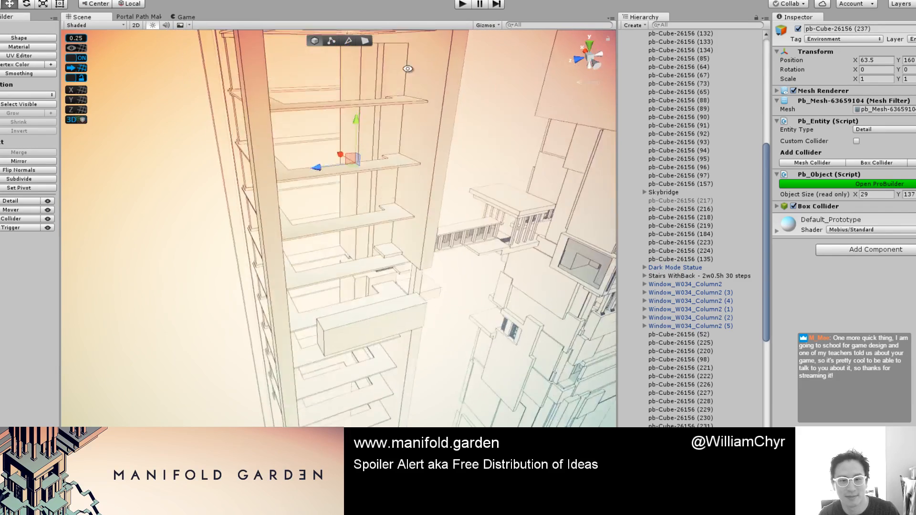
scroll(376, 196, "up", 2)
middle_click_drag(342, 336, 378, 177)
scroll(372, 229, "up", 6)
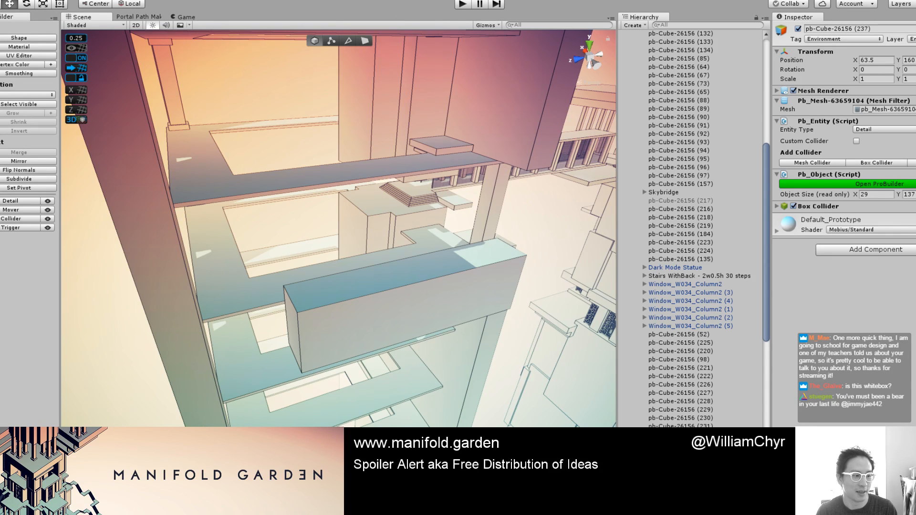
Step: Inspect the layered core and surrounding floors of Tower B in the flat-coloured isometric view from several angles
left_click(590, 57)
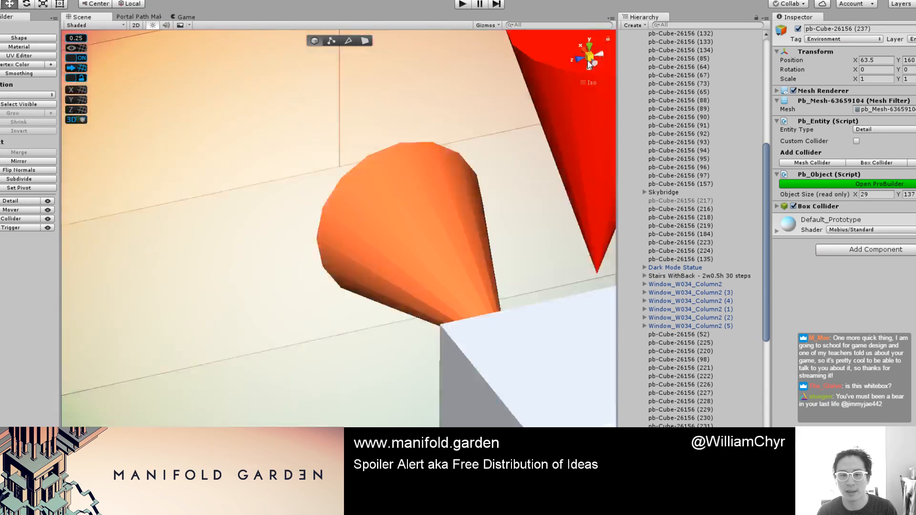
scroll(439, 135, "down", 3)
scroll(435, 140, "down", 10)
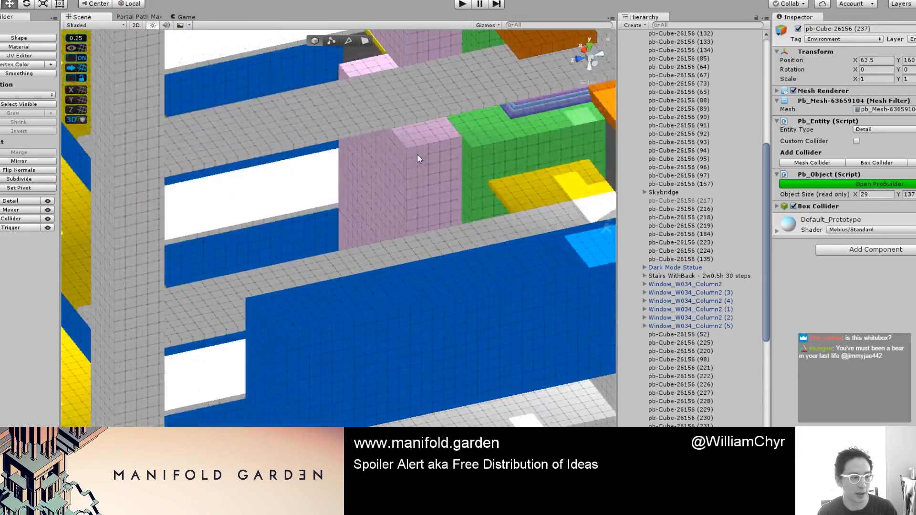
scroll(399, 194, "down", 2)
key("f")
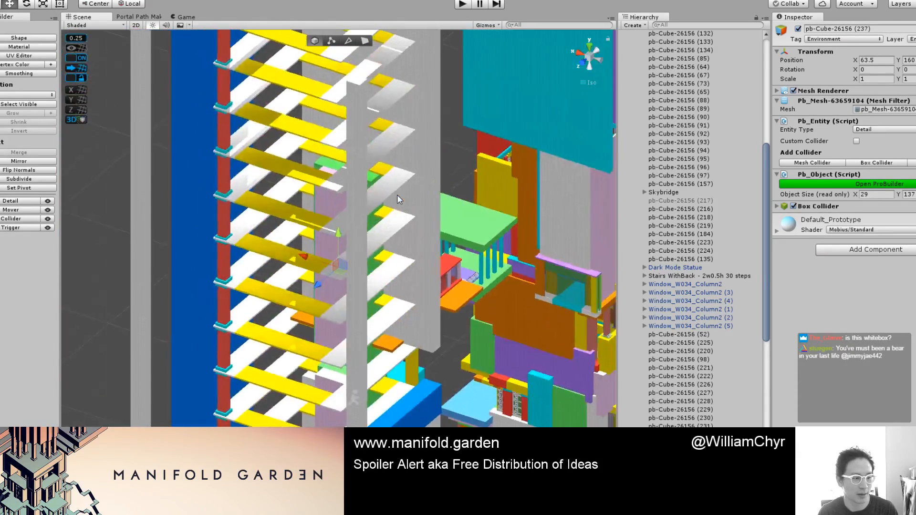
scroll(431, 266, "up", 12)
middle_click_drag(405, 253, 451, 221)
left_click_drag(451, 222, 382, 129, "alt")
middle_click_drag(451, 422, 455, 157)
left_click_drag(454, 157, 495, 173, "alt")
scroll(500, 257, "down", 6)
scroll(495, 172, "up", 4)
scroll(495, 172, "up", 2)
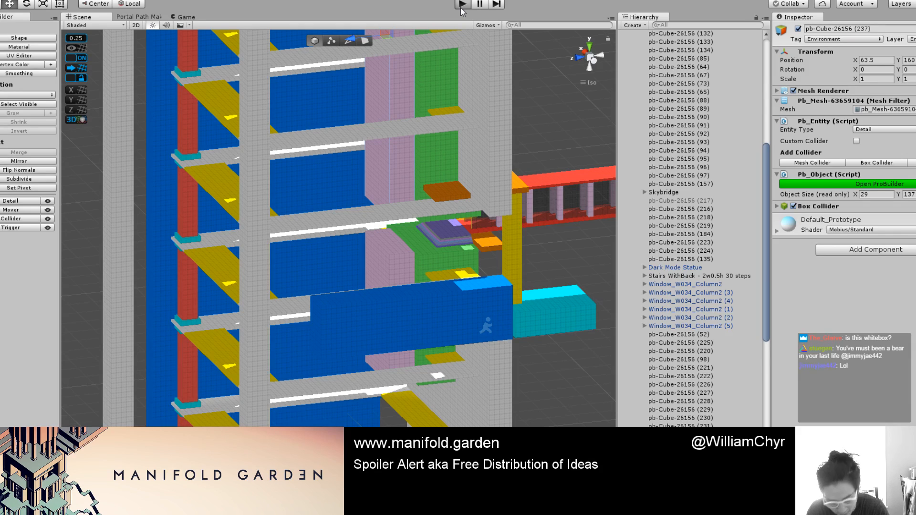
Step: Play-test the level and walk around Tower B's floors to view the pillars and the hanging core in game
left_click(461, 6)
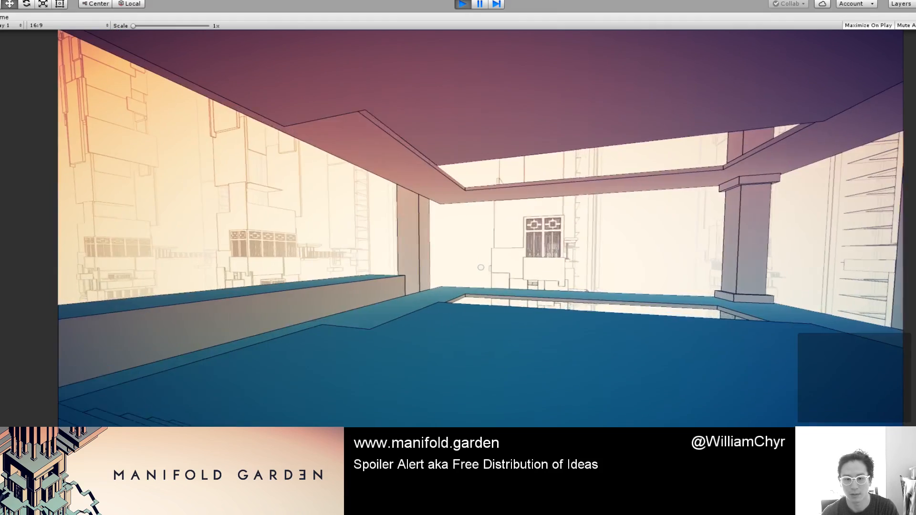
key("w")
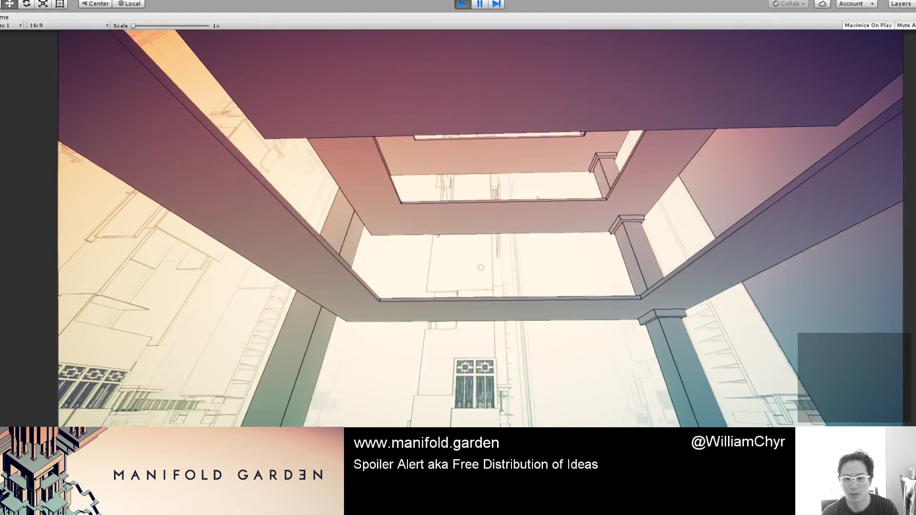
key("w")
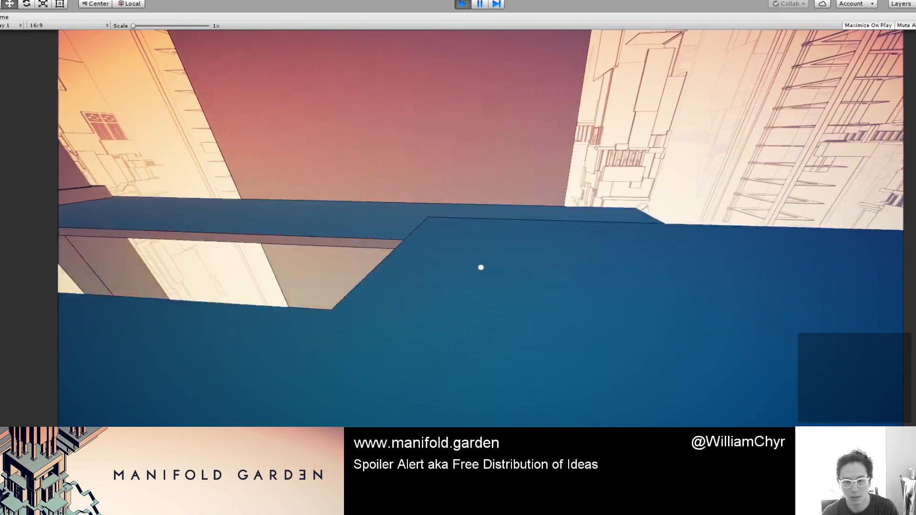
key("w")
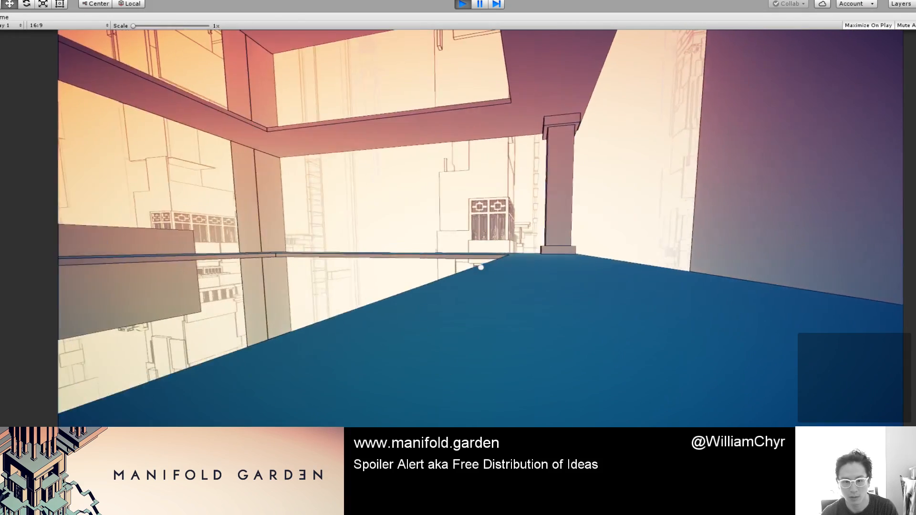
key("w")
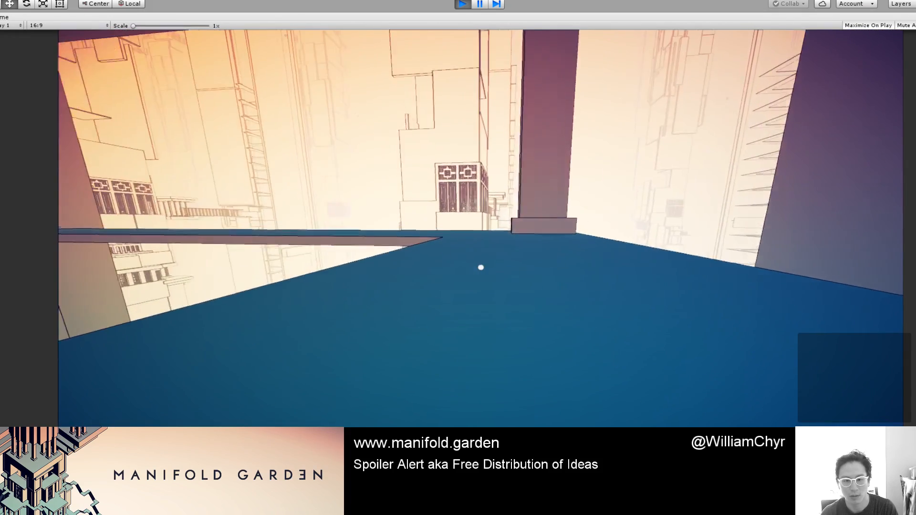
key("w")
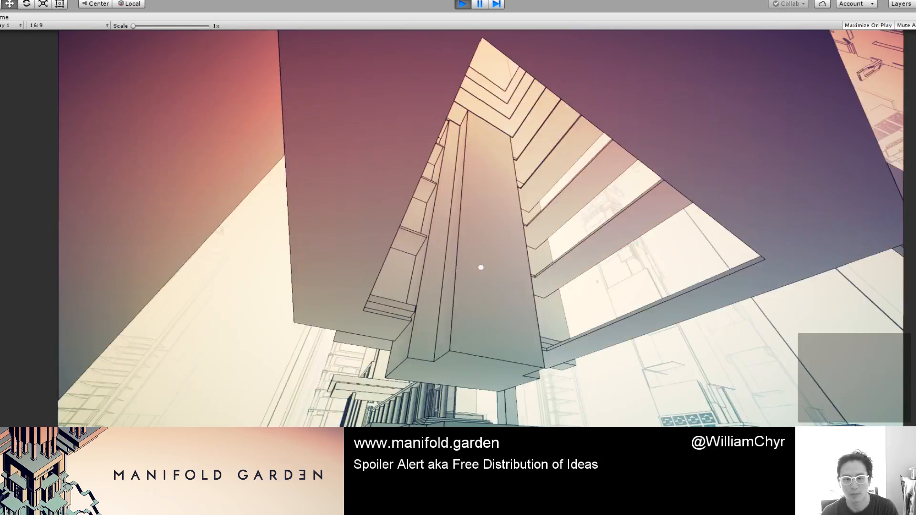
key("a")
key("d")
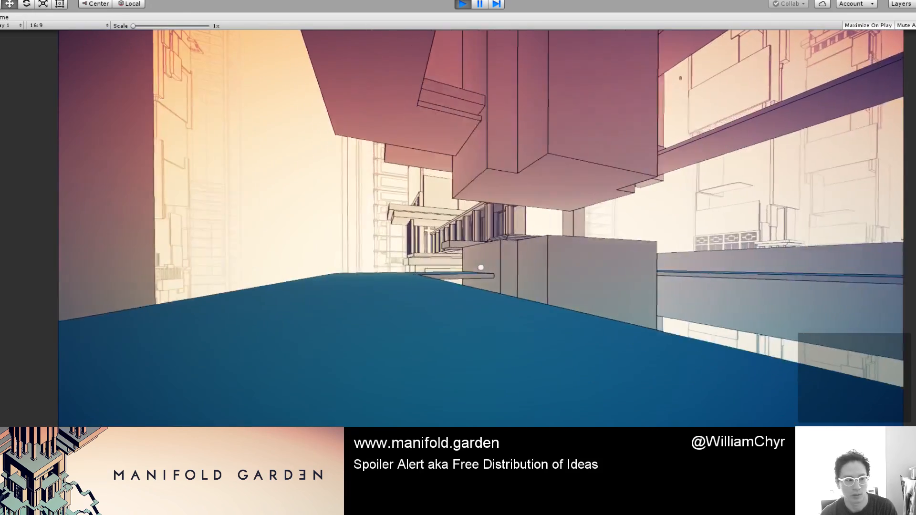
key("w")
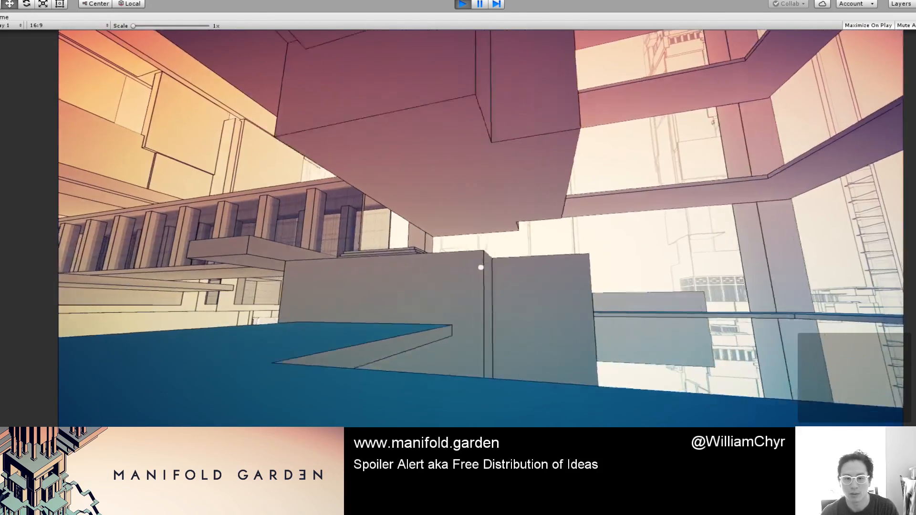
Step: Stop the play test and extend the bottom faces of the lower mauve and green core blocks downward, making the mauve block 173 high
key("w")
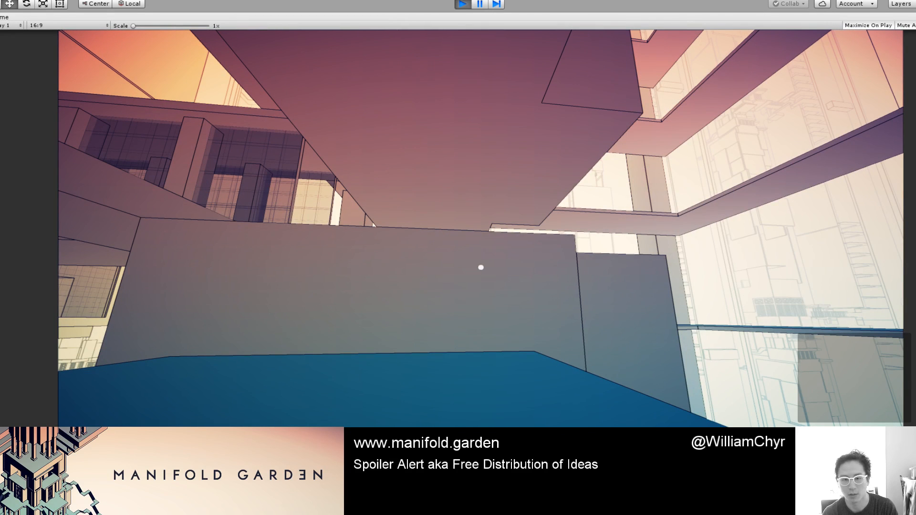
key("ctrl+p")
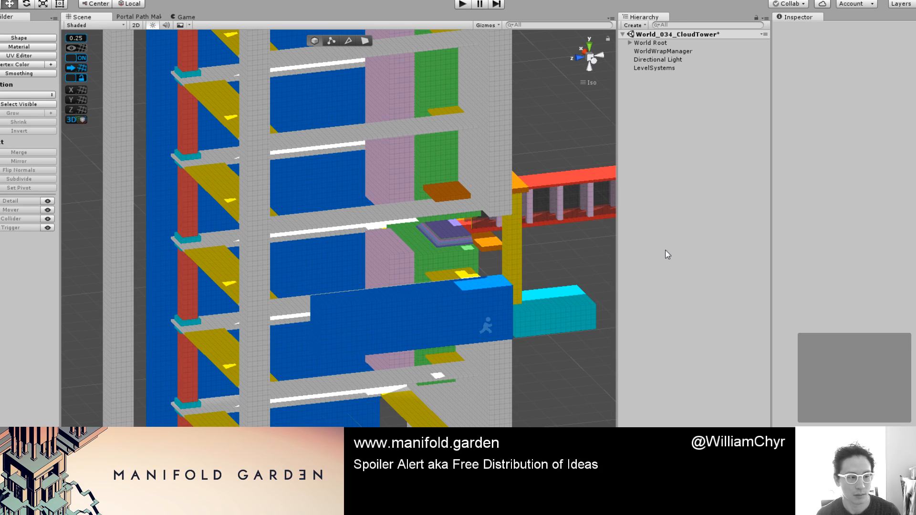
left_click(423, 270)
scroll(402, 317, "down", 5)
mouse_move(400, 317)
left_mouse_down("alt")
mouse_move(436, 228)
mouse_move(394, 312)
mouse_move(402, 334)
left_mouse_up("alt")
scroll(432, 239, "up", 5)
key("g")
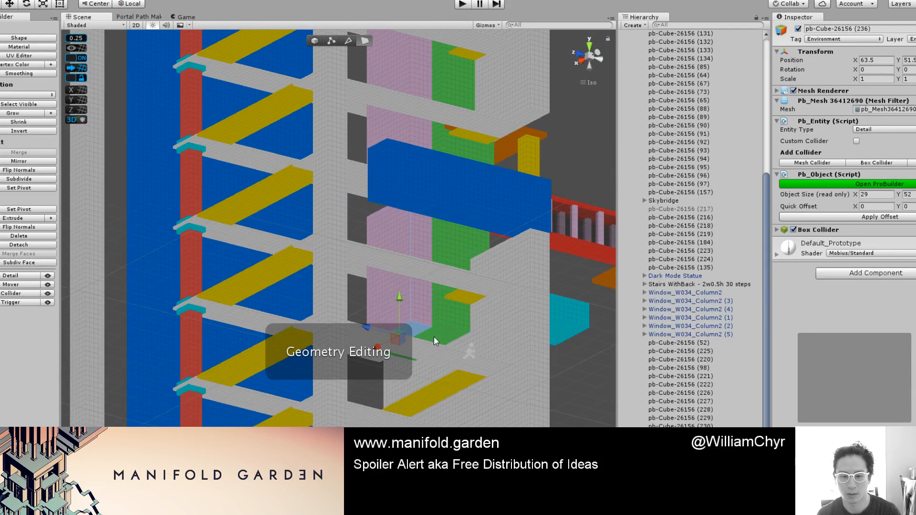
scroll(430, 324, "down", 5)
left_click_drag(378, 262, 400, 405)
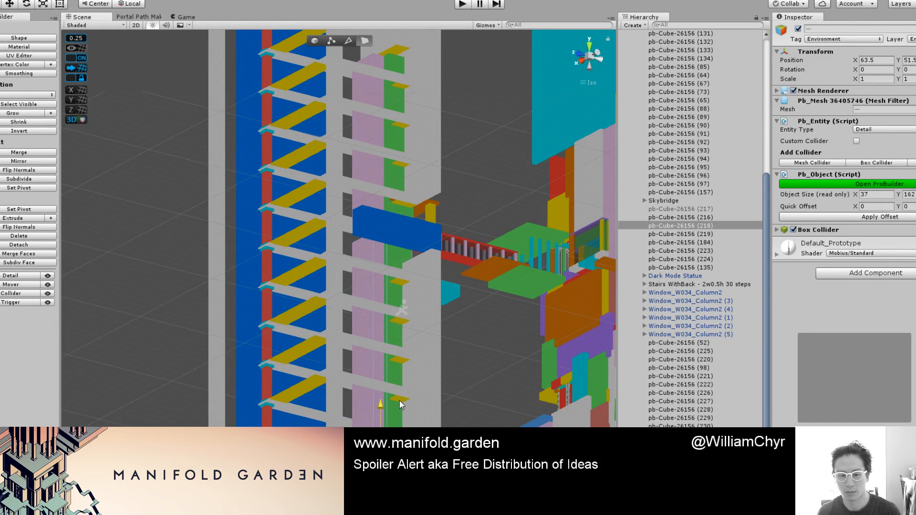
key("k")
scroll(451, 336, "down", 5)
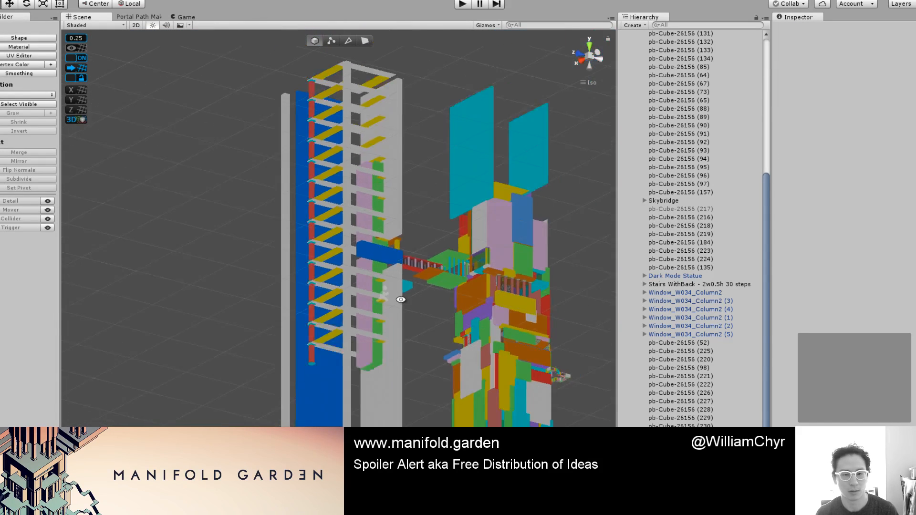
Step: Raise the top faces of the upper mauve and green core blocks to Tower B's roof frame, making the mauve block 274 high
scroll(401, 333, "up", 4)
left_click_drag(402, 300, 384, 271, "alt")
scroll(384, 271, "up", 4)
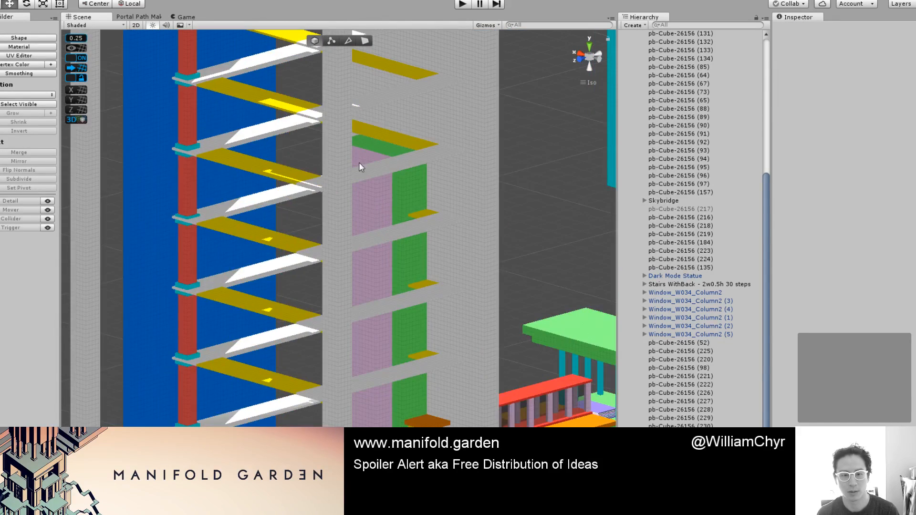
key("g")
left_click(362, 155)
scroll(334, 148, "up", 5)
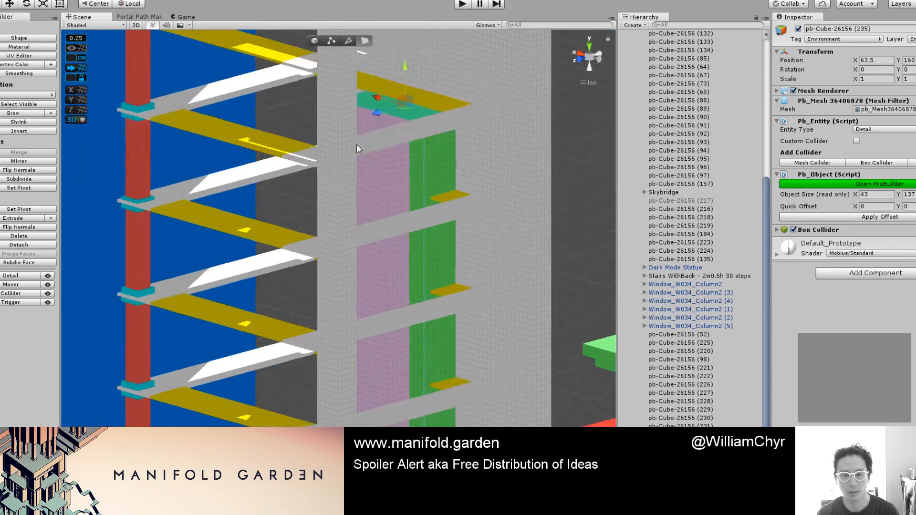
left_click(346, 149, "shift")
scroll(346, 150, "down", 5)
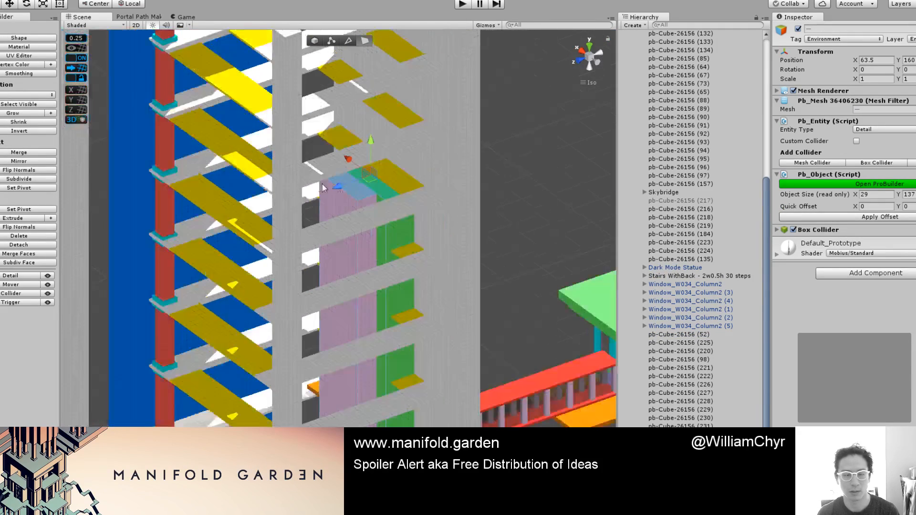
middle_click_drag(293, 178, 294, 316)
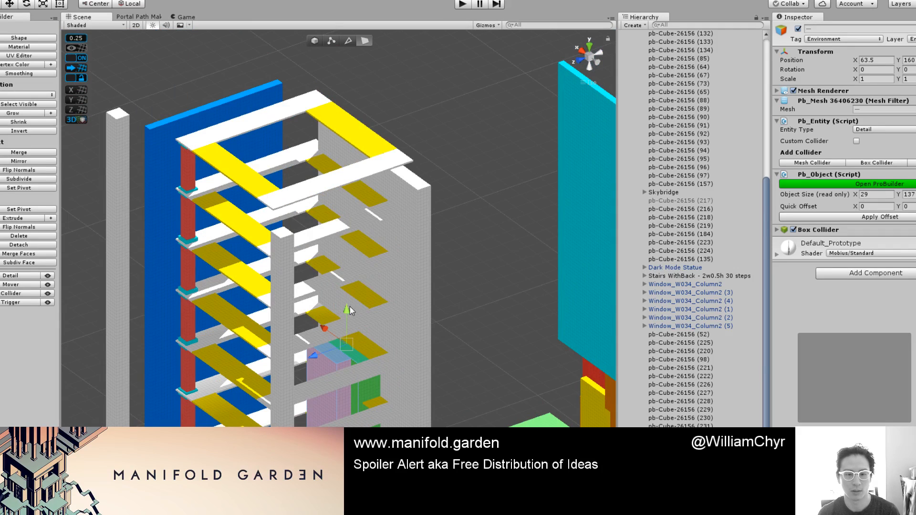
left_click_drag(347, 309, 363, 98, "shift")
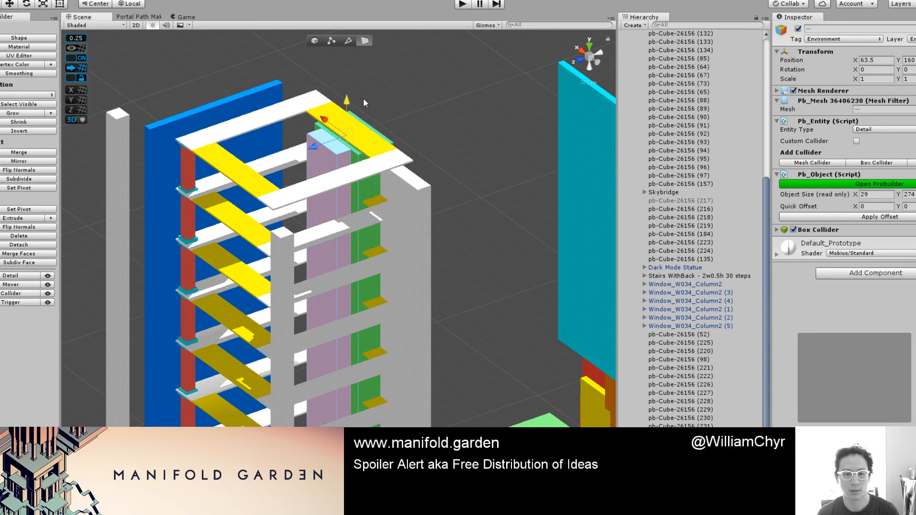
left_click(438, 139)
scroll(438, 141, "down", 4)
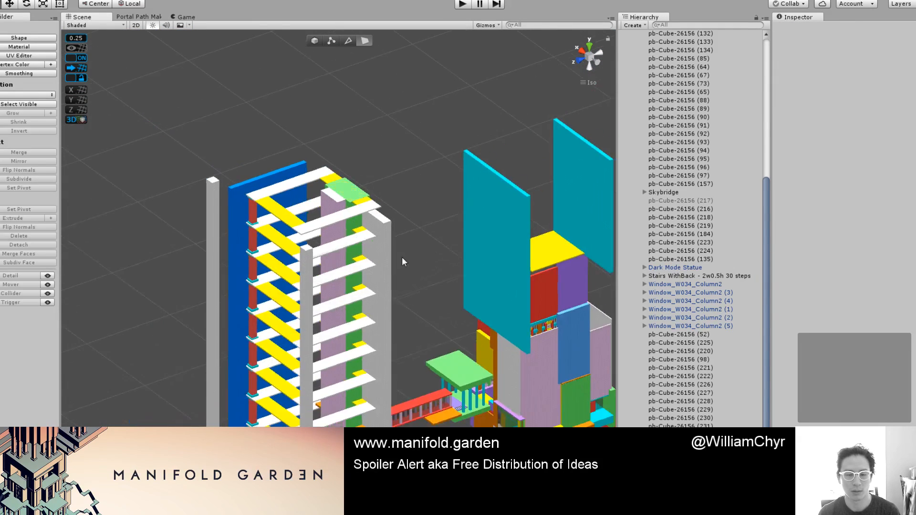
Step: Extend the bottom faces of the lower mauve and green core blocks farther down, making the green block about 369 high
middle_click_drag(403, 260, 413, 89)
scroll(413, 89, "down", 2)
left_click_drag(318, 422, 333, 298, "alt")
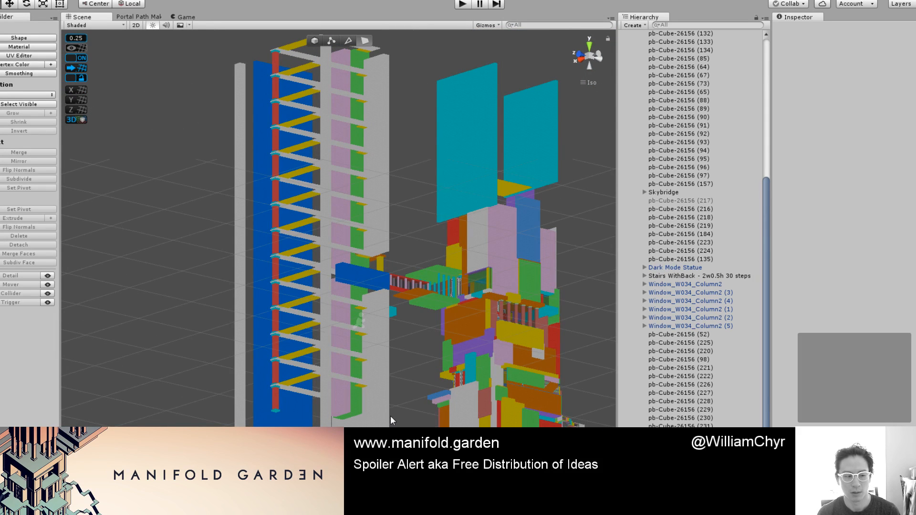
scroll(390, 415, "up", 5)
scroll(363, 299, "up", 1)
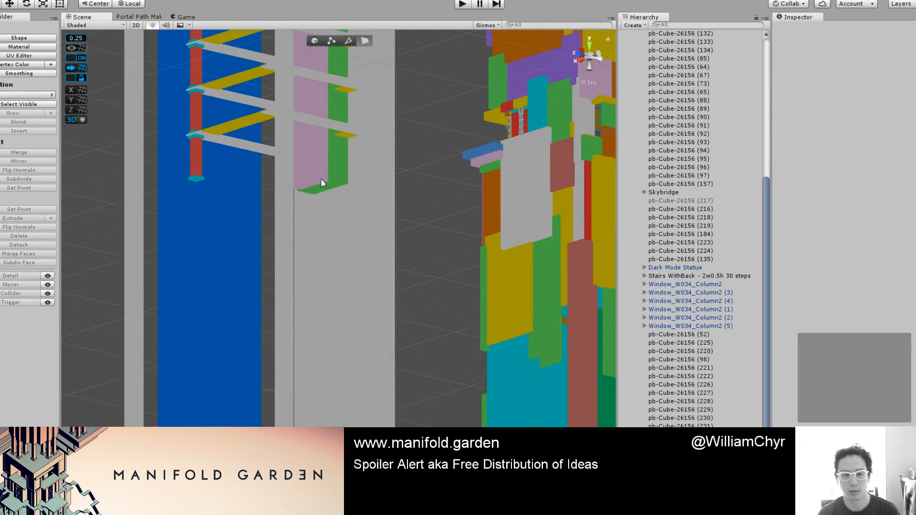
key("g")
left_click(313, 188)
key("g")
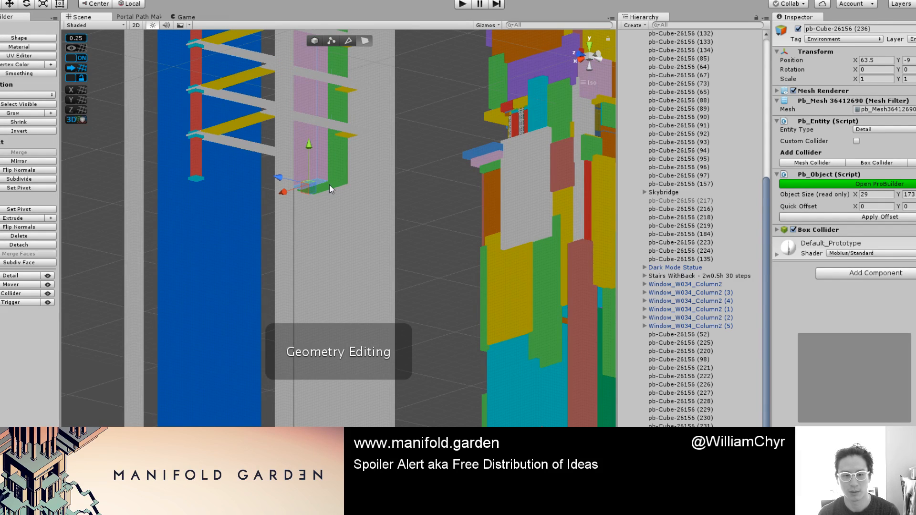
left_click(329, 184, "shift")
scroll(328, 183, "down", 6)
left_click_drag(325, 172, 345, 377)
scroll(341, 331, "down", 6)
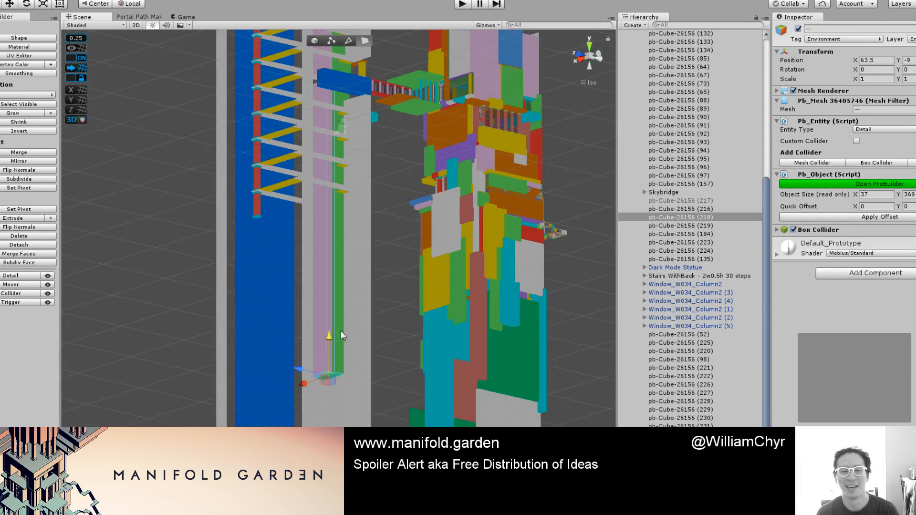
key("g")
left_click(383, 304)
scroll(287, 316, "down", 2)
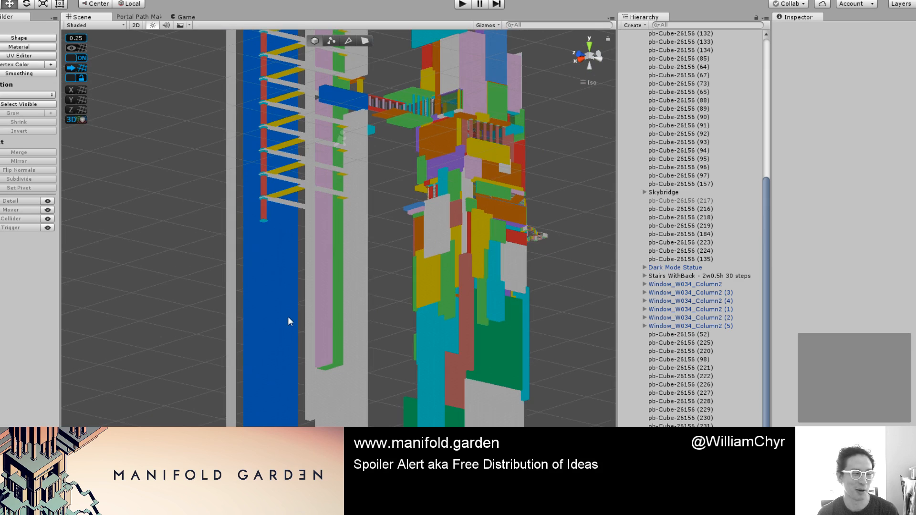
Step: Duplicate the lowest floor ring of Tower B and move the copy down to about Y -85
left_click(282, 202)
key("f")
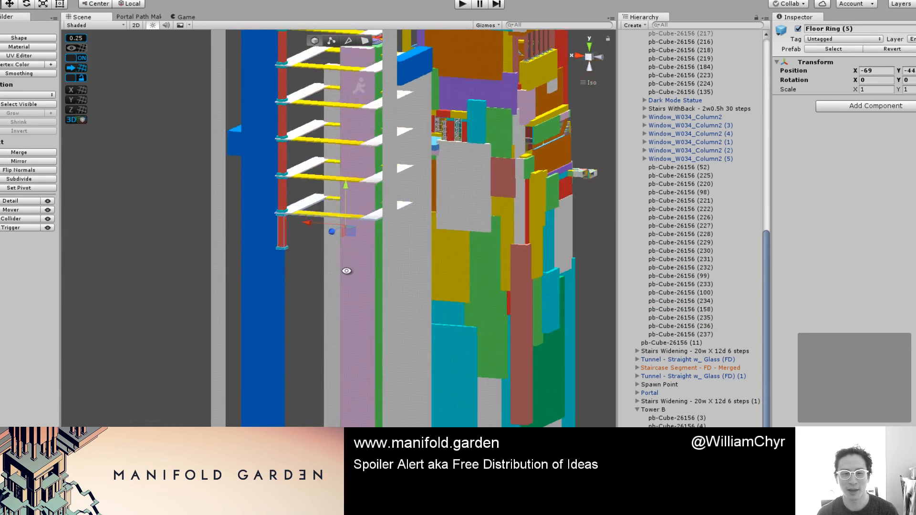
key("ctrl+d")
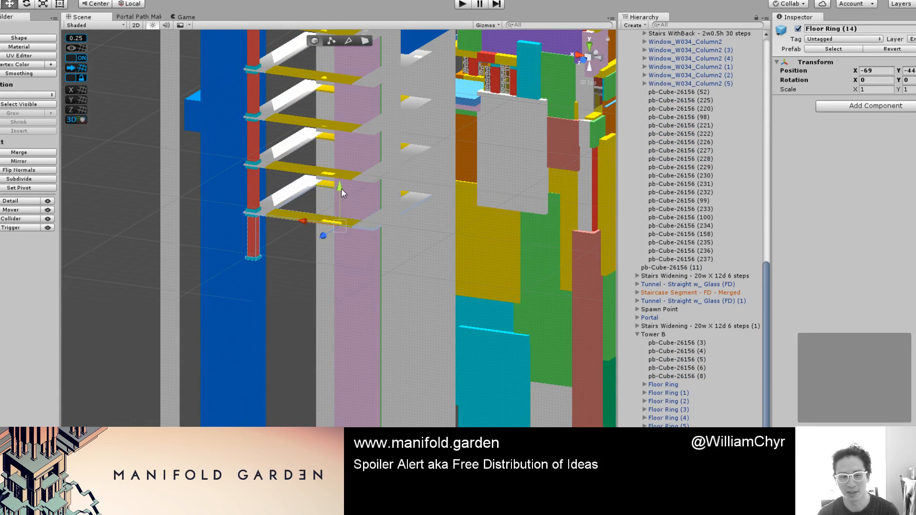
left_click_drag(341, 188, 516, 245)
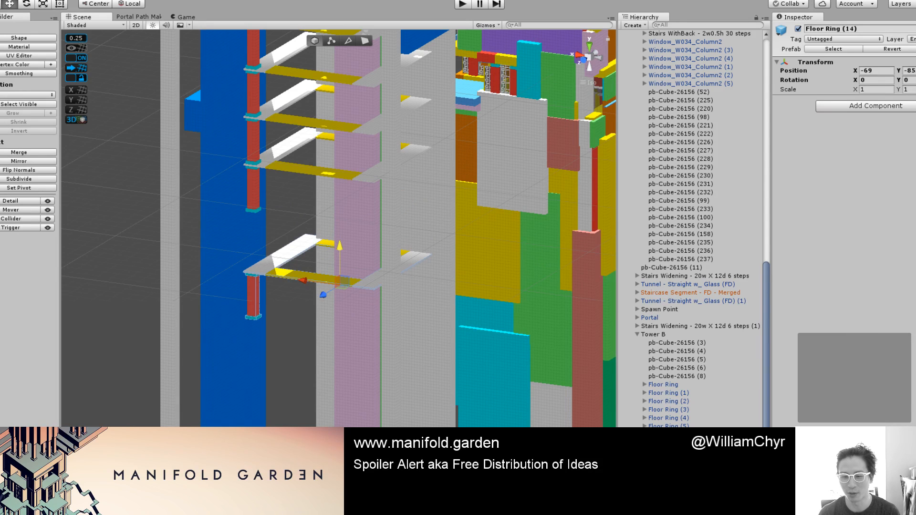
Step: Check Tower B's floor rings and their child pieces for the ring missing below Floor Ring (4), and select everything in the hierarchy
scroll(665, 420, "down", 3)
left_click(665, 411)
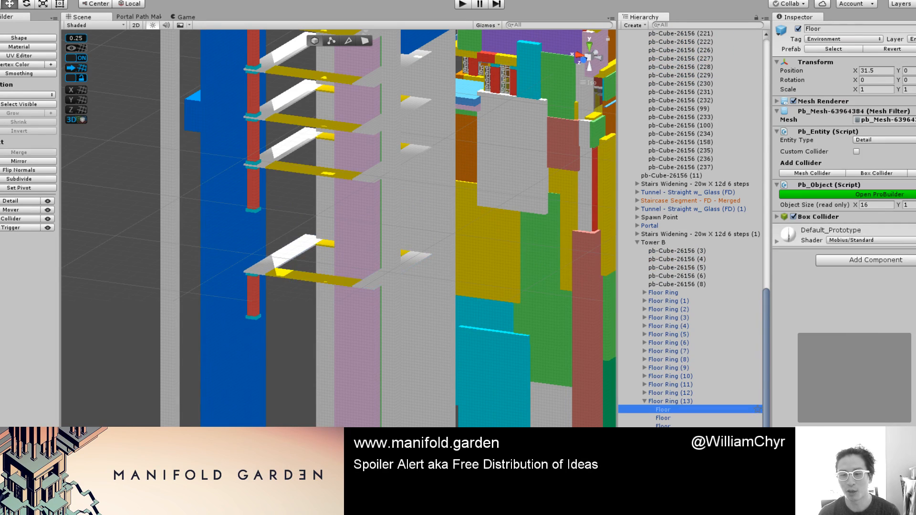
left_click(665, 467, "shift")
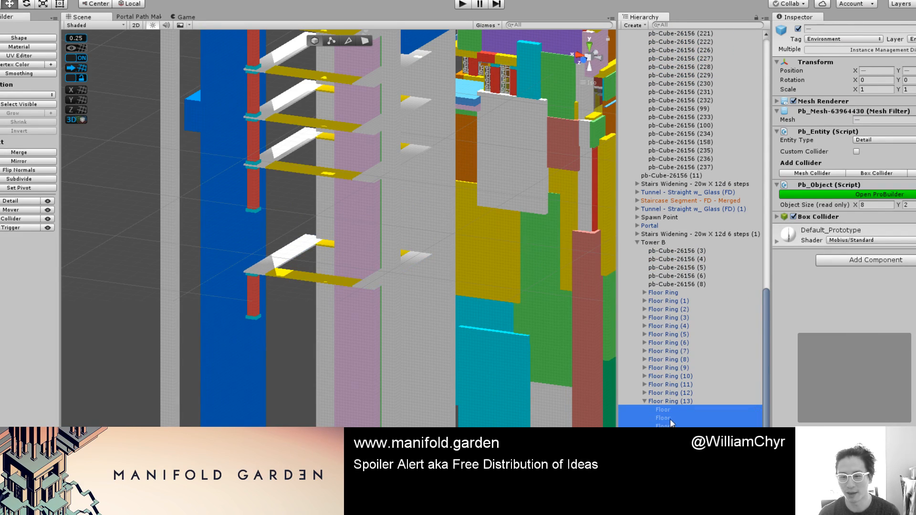
left_click(669, 401)
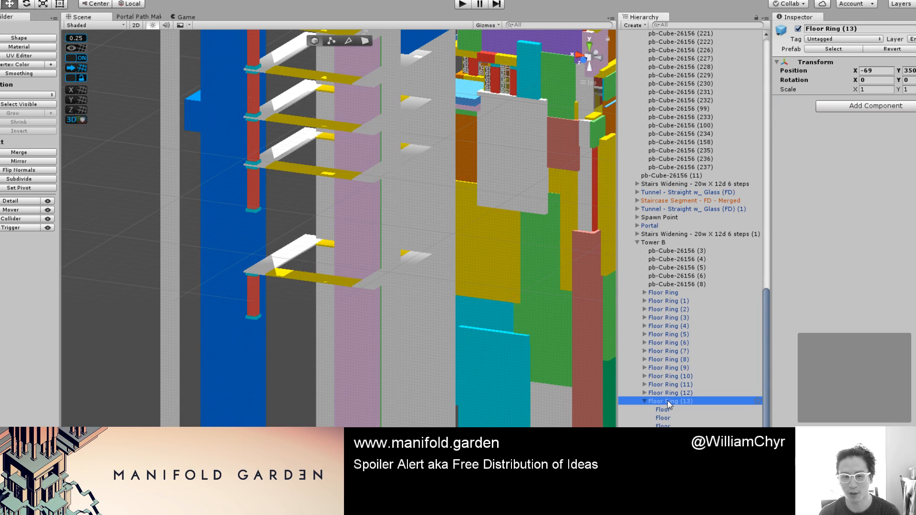
left_click(254, 198)
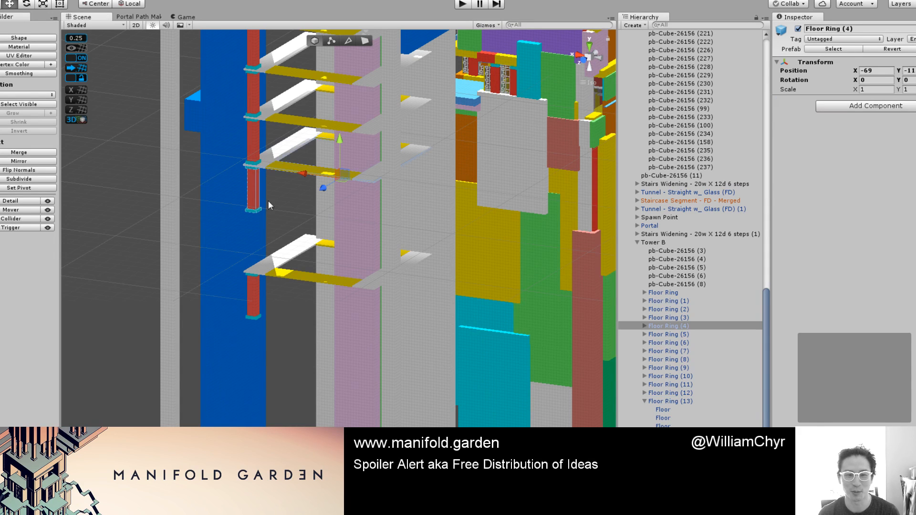
left_click(644, 326)
left_click(645, 318)
left_click(644, 309)
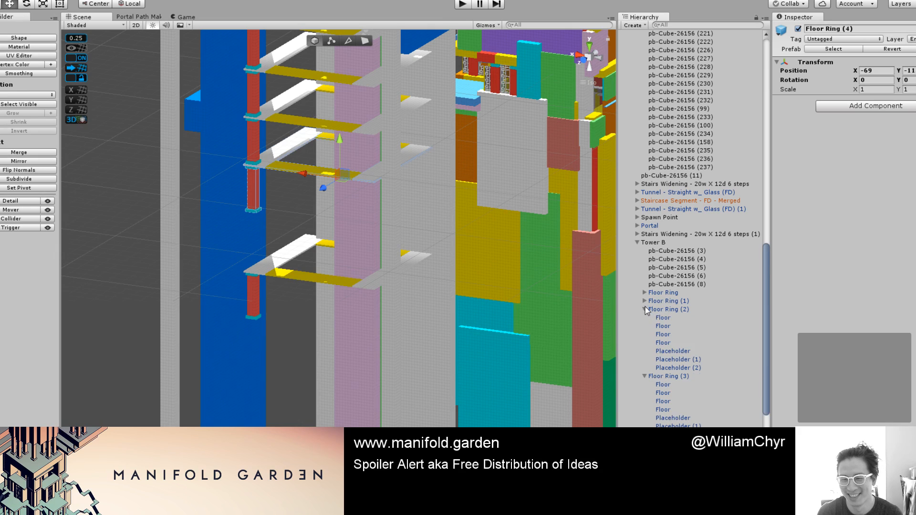
left_click(645, 309)
left_click(644, 301)
left_click(644, 293)
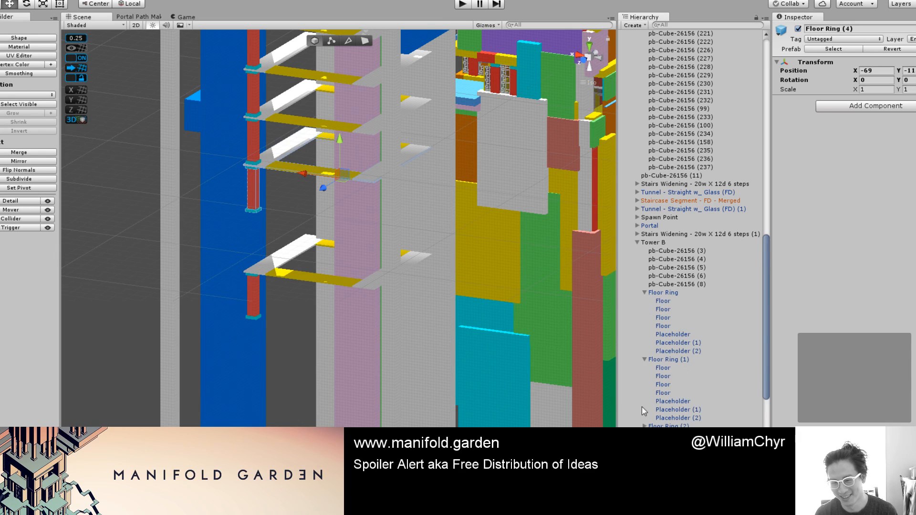
left_click(663, 301)
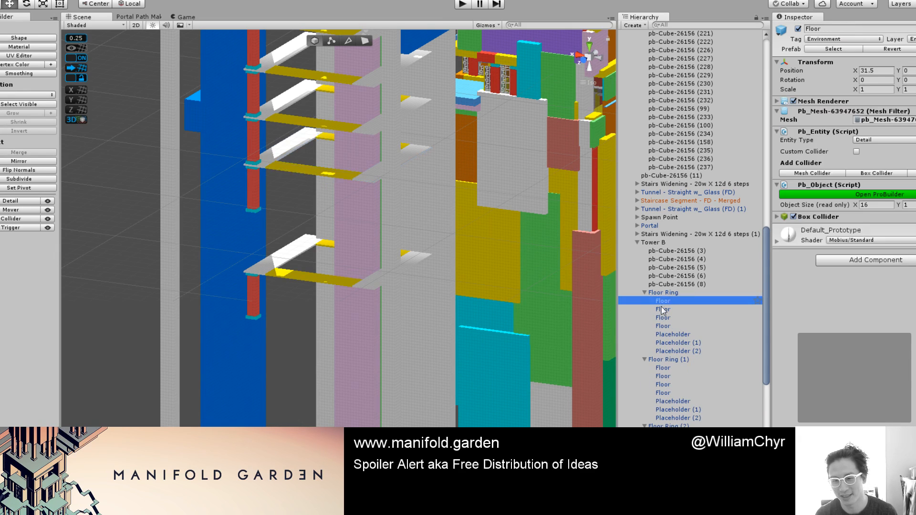
scroll(669, 328, "down", 10)
scroll(669, 329, "down", 1)
key("ctrl+a")
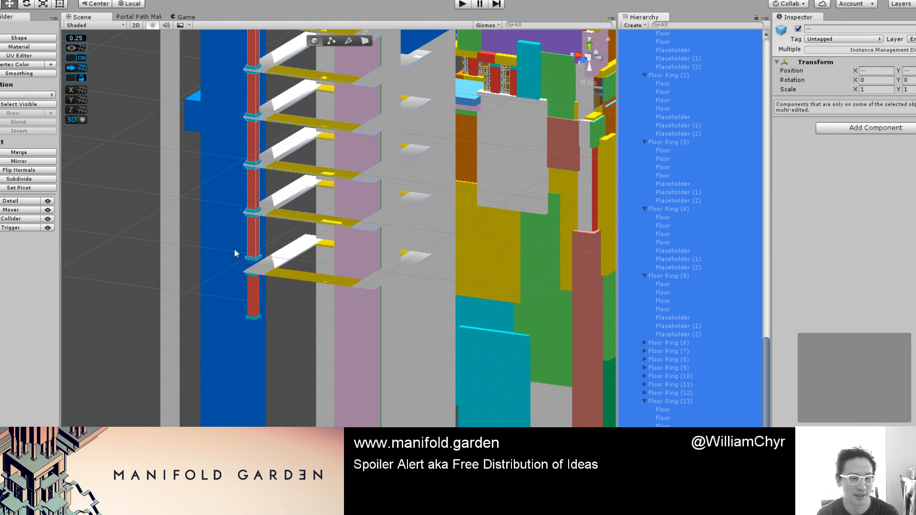
Step: Raise the duplicated floor ring to Y -77 so it sits directly against the pillar cap of the ring above
left_click(258, 269)
key("f")
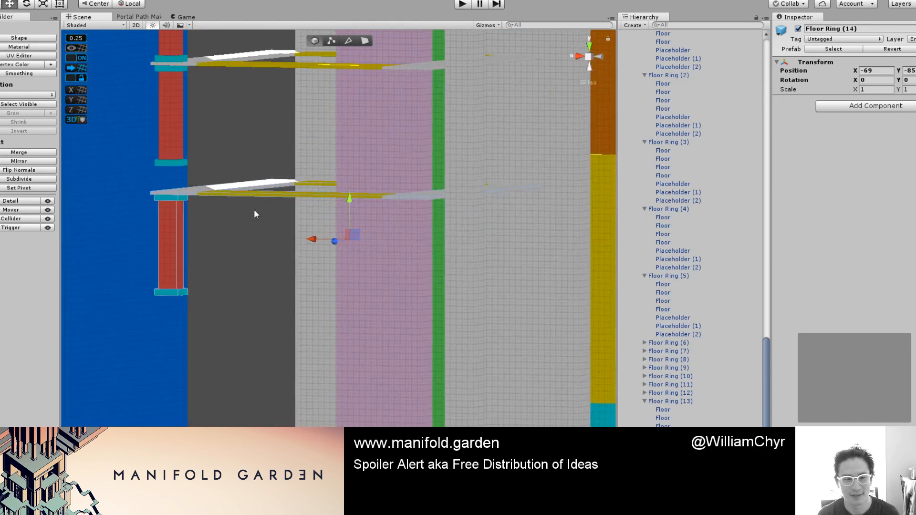
left_click_drag(405, 245, 334, 268)
left_click(271, 291)
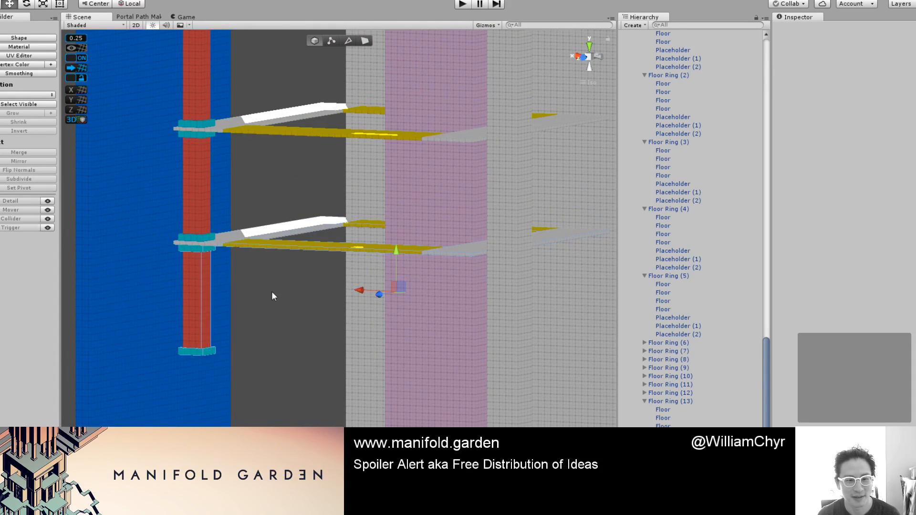
left_click(223, 246)
Step: Duplicate the lowest floor ring again and stack the copy directly beneath it, checking the pillar and cap alignment up close
scroll(222, 251, "down", 8)
middle_click_drag(308, 331, 313, 251)
key("ctrl+d")
scroll(326, 245, "down", 3)
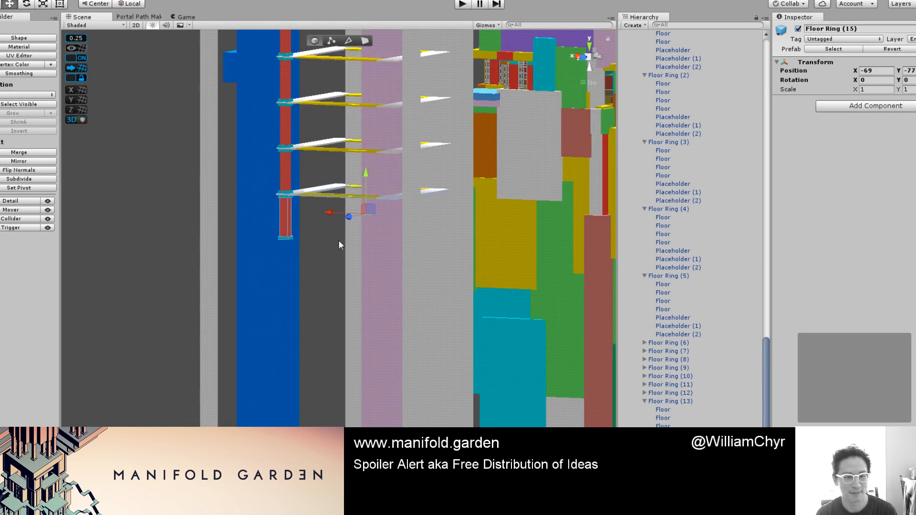
left_click_drag(366, 174, 418, 201)
scroll(373, 223, "up", 6)
left_click(292, 256)
scroll(293, 256, "down", 5)
left_click(195, 243)
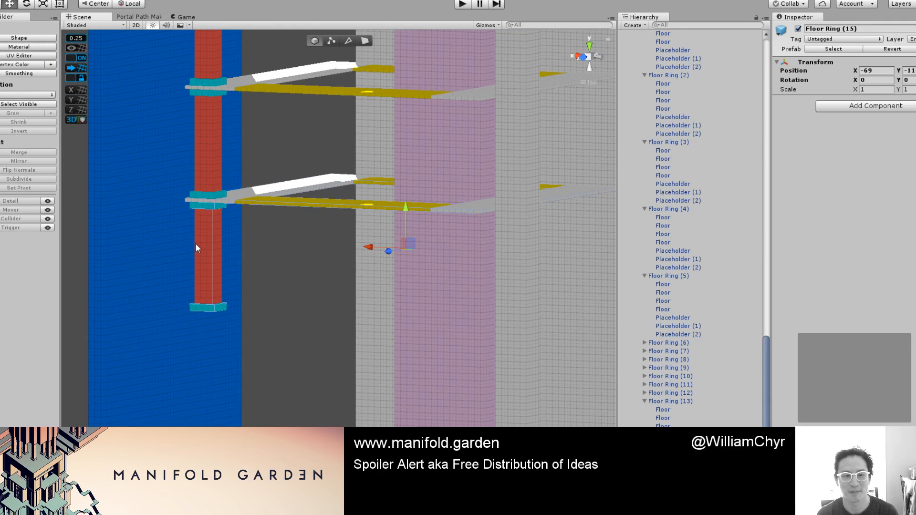
left_click(206, 253)
scroll(247, 273, "down", 8)
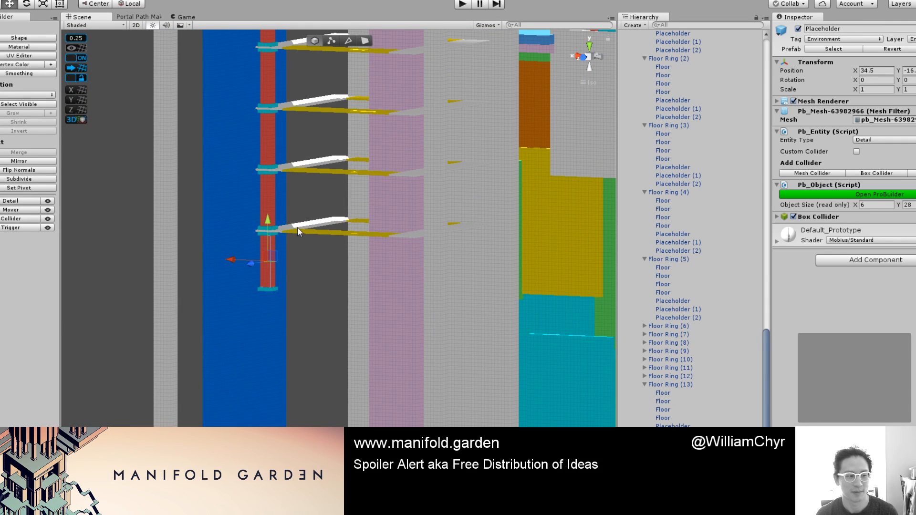
left_click(296, 228)
scroll(324, 234, "up", 3)
scroll(323, 234, "down", 6)
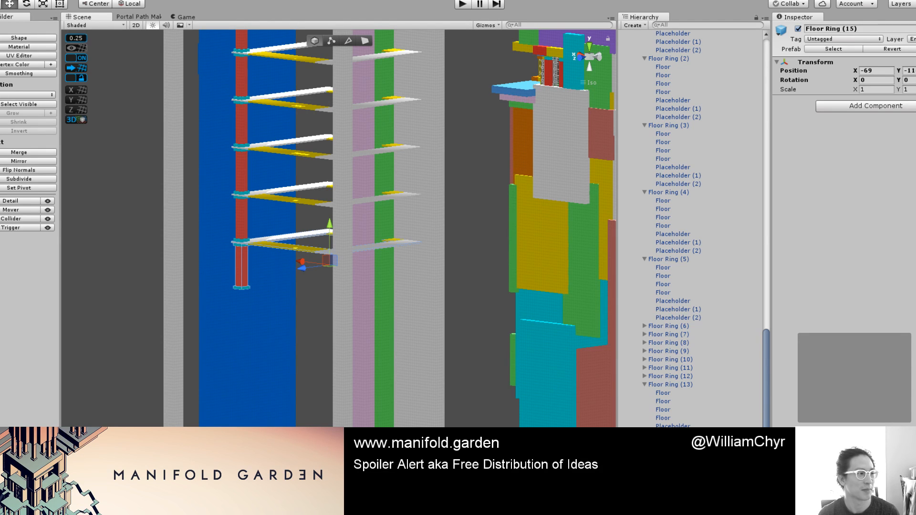
Step: Examine Tower B's full stack of floor rings, select the lowest ring, and collapse Floor Ring (13) in the hierarchy
left_click(302, 310)
scroll(301, 309, "down", 10)
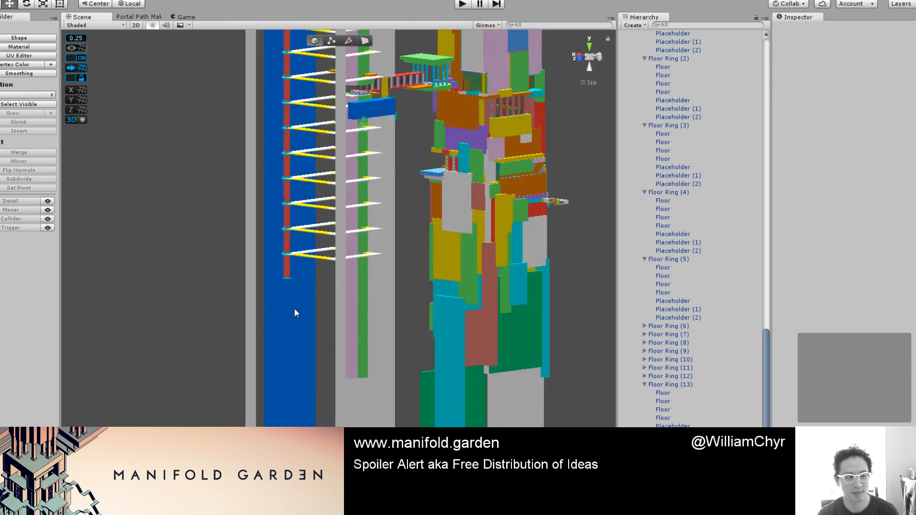
left_click_drag(302, 309, 347, 351, "alt")
scroll(413, 379, "up", 7)
left_click(275, 404)
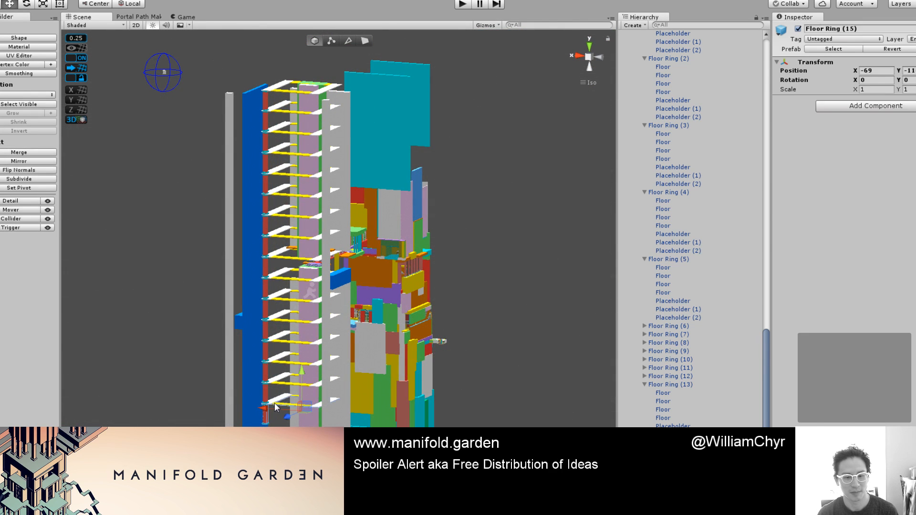
left_click(276, 404)
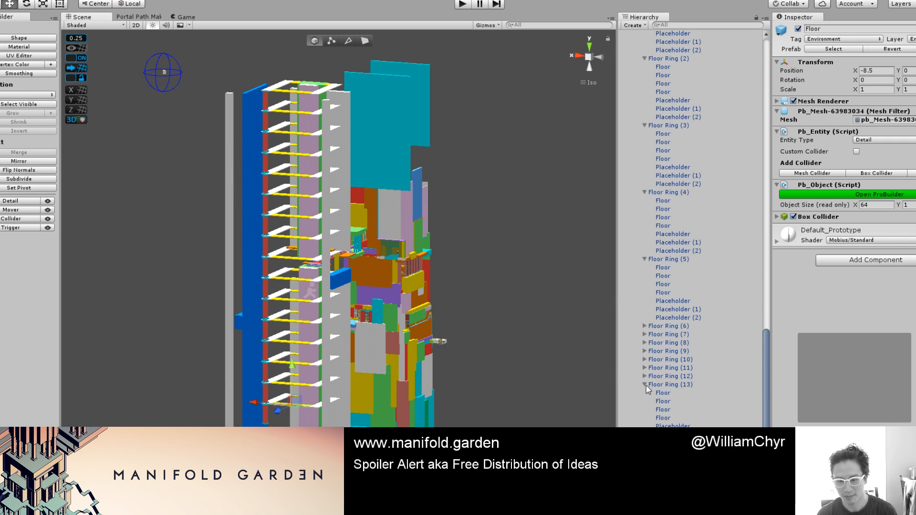
left_click(644, 384)
left_click(670, 451)
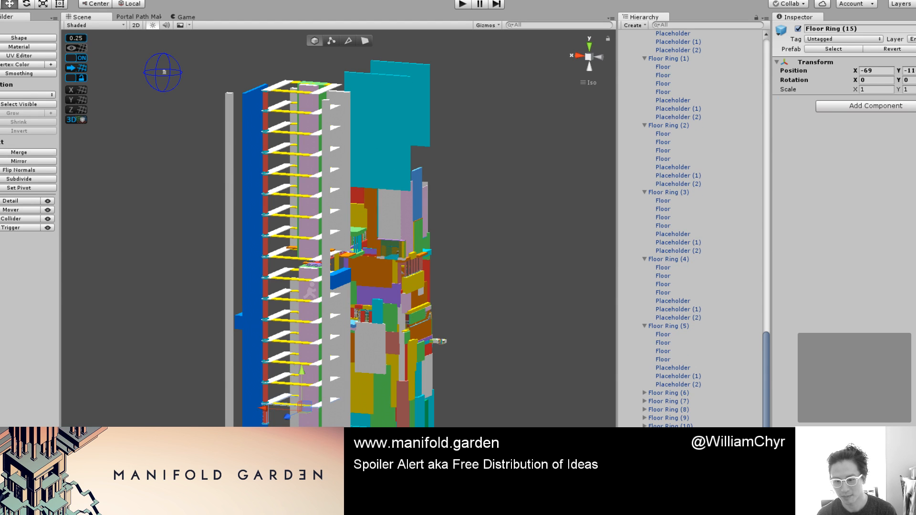
left_click(670, 428, "shift")
Step: Select the six rings from Floor Ring through Floor Ring (5) together and duplicate them
scroll(373, 403, "up", 2)
left_click_drag(372, 403, 252, 297, "alt")
left_click(253, 297)
left_click(253, 291)
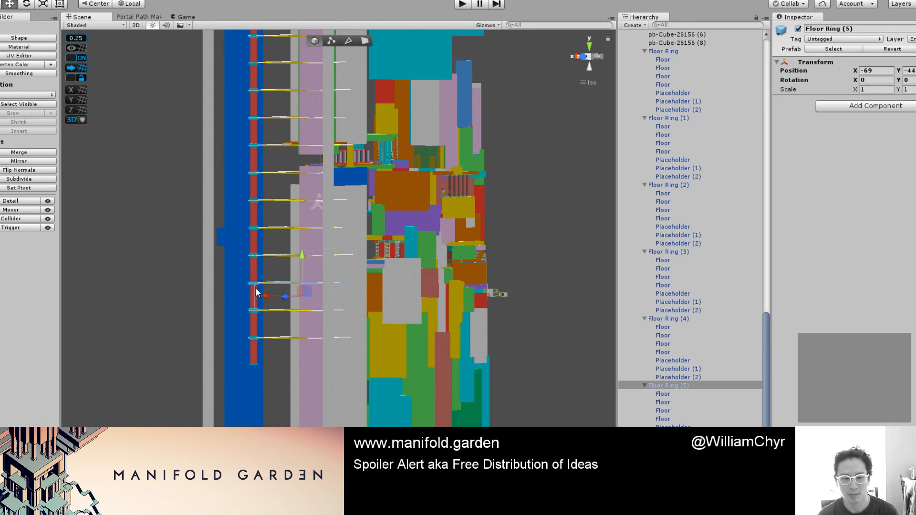
left_click(253, 268, "shift")
left_click(253, 242, "shift")
left_click(254, 210, "shift")
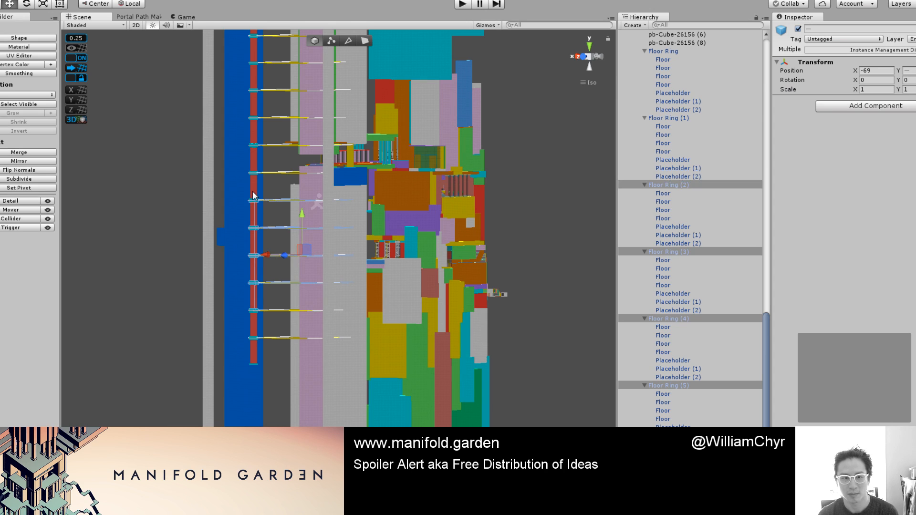
left_click(257, 175, "shift")
left_click(256, 160, "shift")
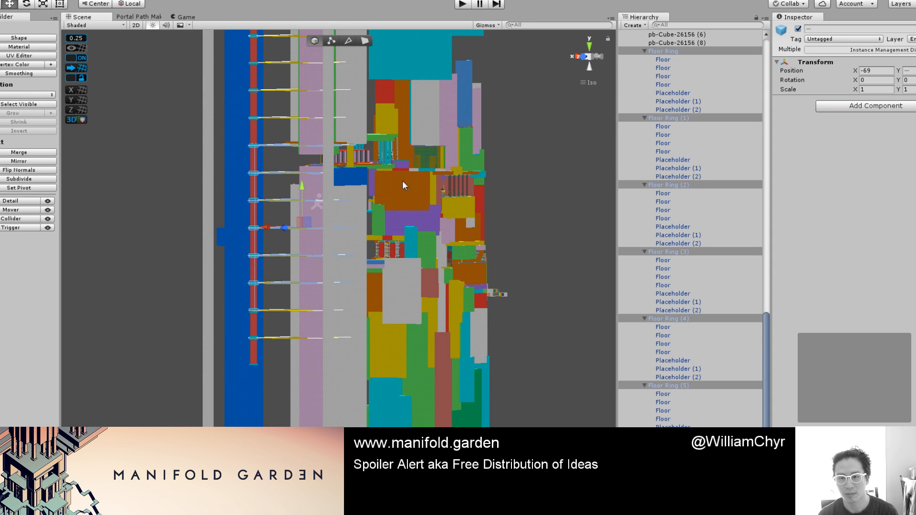
key("ctrl+d")
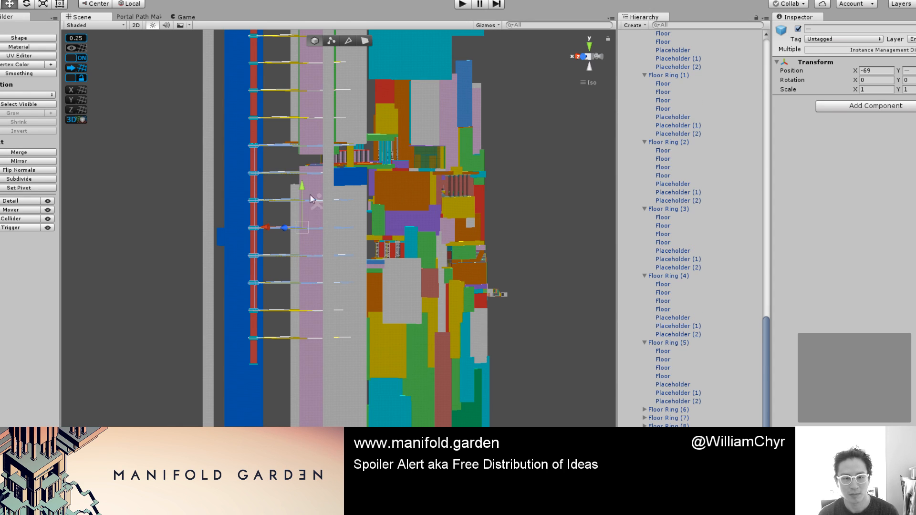
Step: Move the six duplicated rings down below the tower's lowest ring and align their top ring with the existing pillar's bottom cap
left_click_drag(304, 188, 299, 411)
scroll(301, 391, "up", 8)
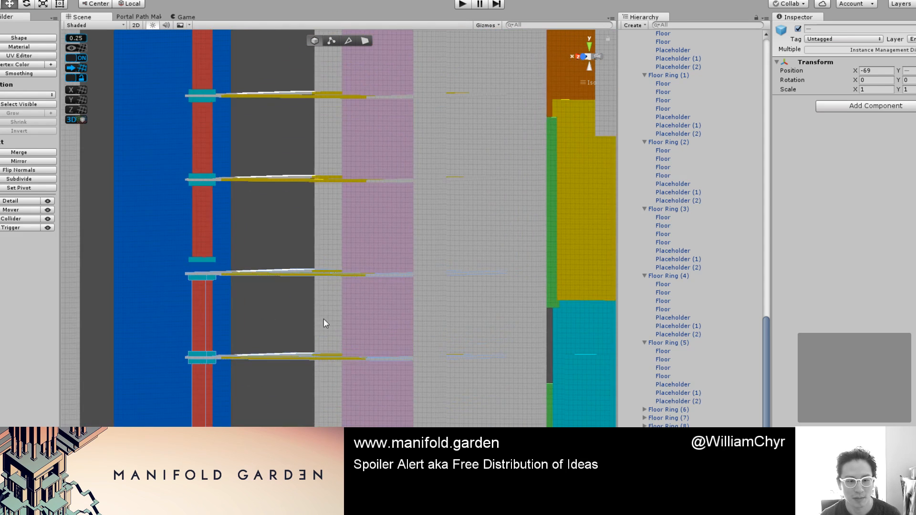
left_click_drag(305, 458, 305, 447)
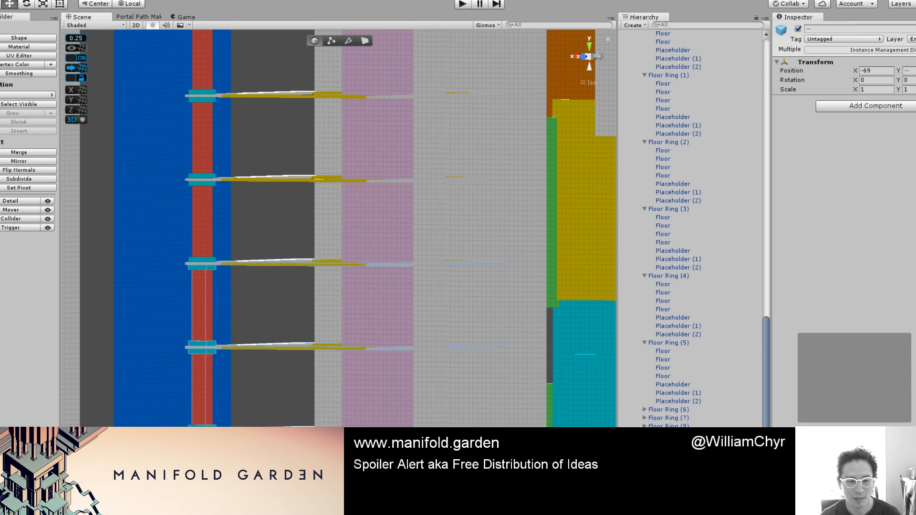
left_click(261, 236)
Step: Examine the extended ring stack from several angles against the full height of the neighbouring towers
scroll(261, 236, "down", 10)
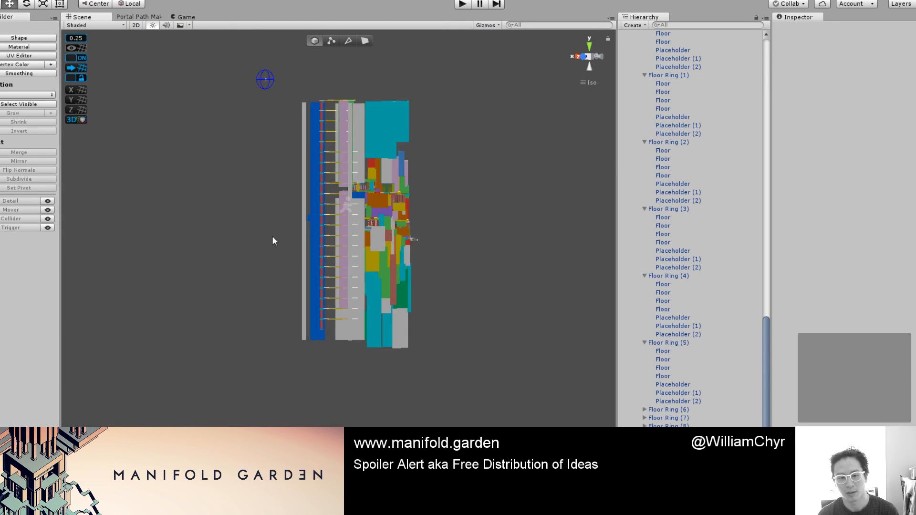
left_click_drag(520, 184, 548, 284, "alt")
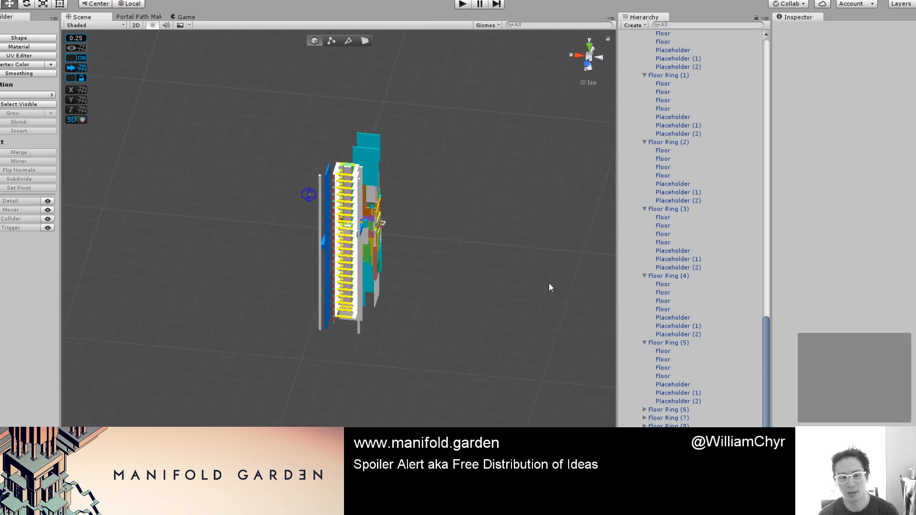
scroll(402, 278, "up", 10)
left_click_drag(402, 280, 348, 214, "alt")
scroll(346, 213, "down", 15)
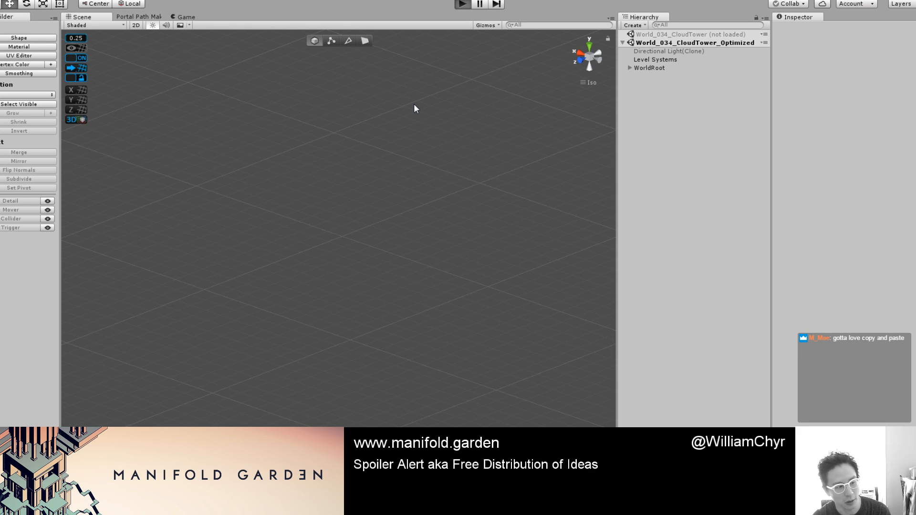
Step: Playtest the World_034_CloudTower_Optimized scene, look down through the stacked floor rings, and pause with the game view beside the hierarchy
key("ctrl+p")
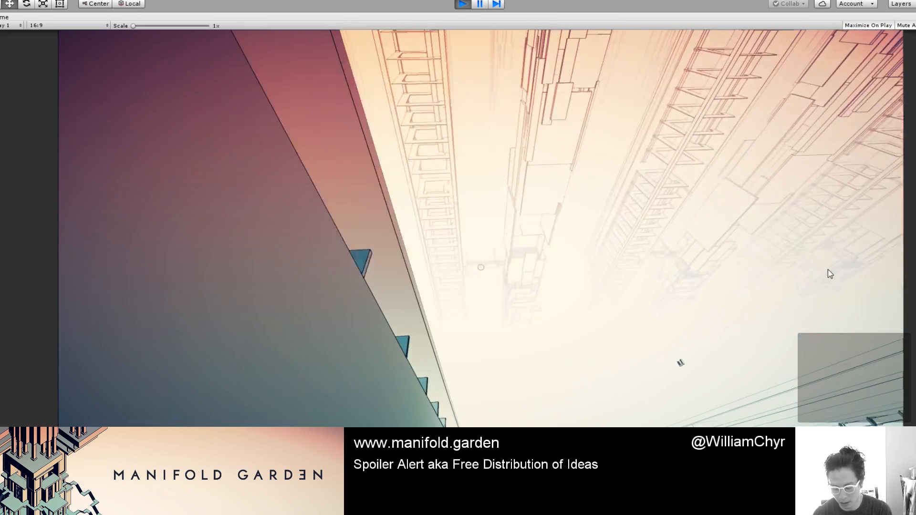
left_click(828, 269)
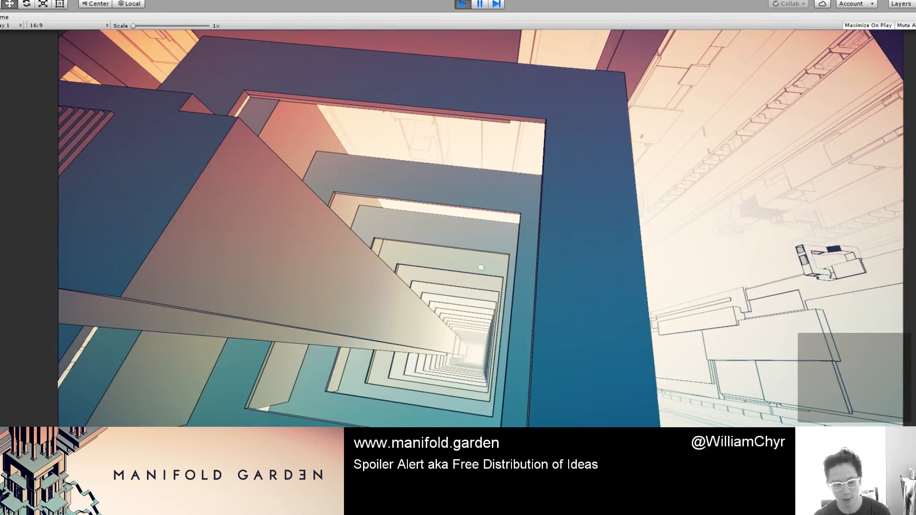
key("ctrl+shift+p")
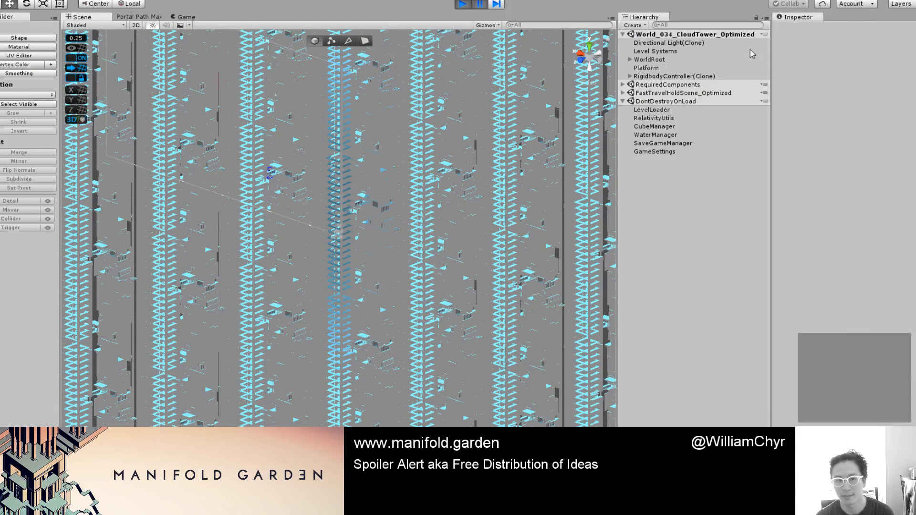
left_click(150, 18)
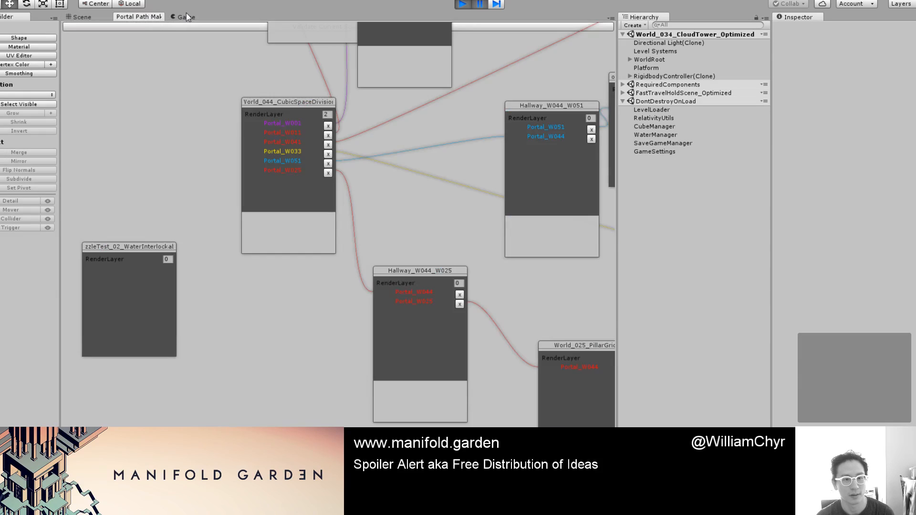
left_click(186, 17)
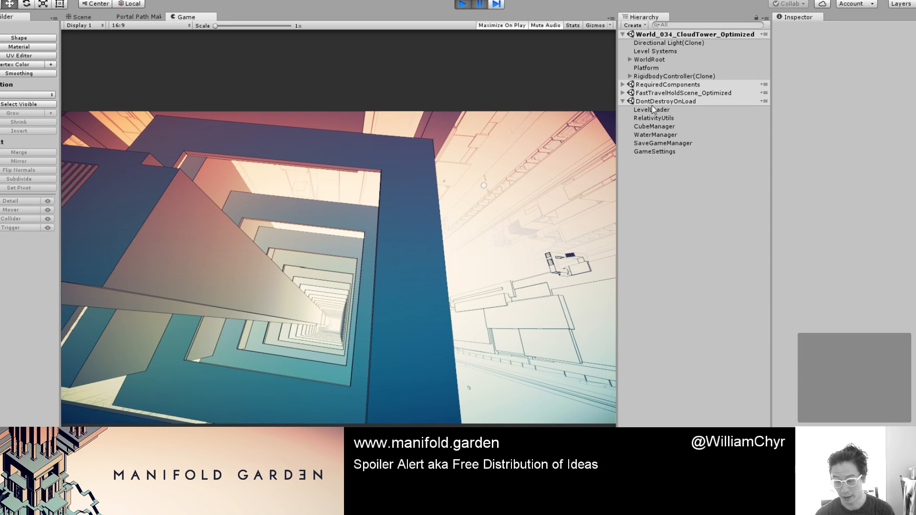
Step: Open the World Wrap Manager script settings of WorldWrapManager under WorldRoot and compare the wrapped duplicates in the scene and game views
left_click(628, 59)
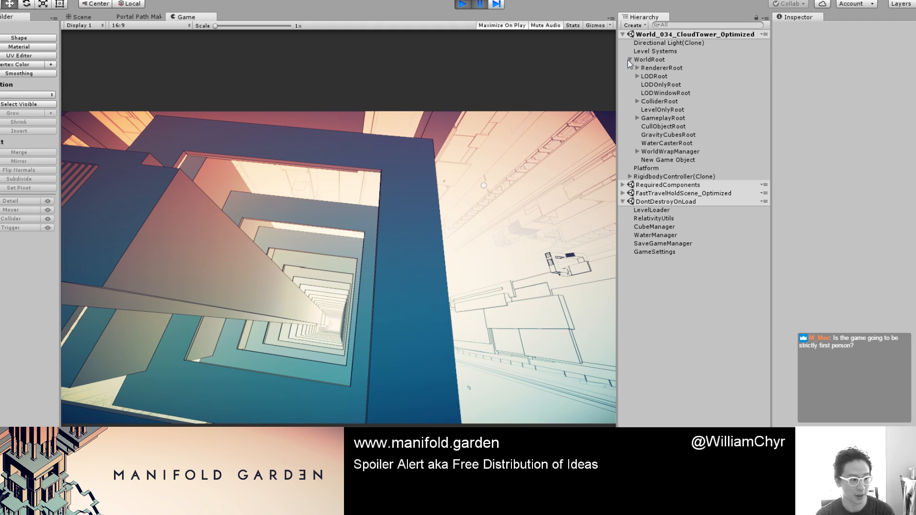
left_click(637, 152)
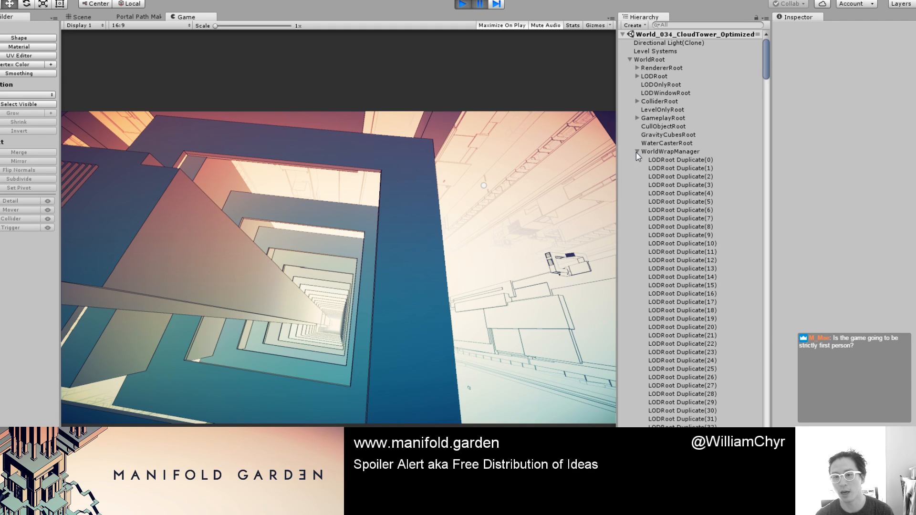
left_click(660, 152)
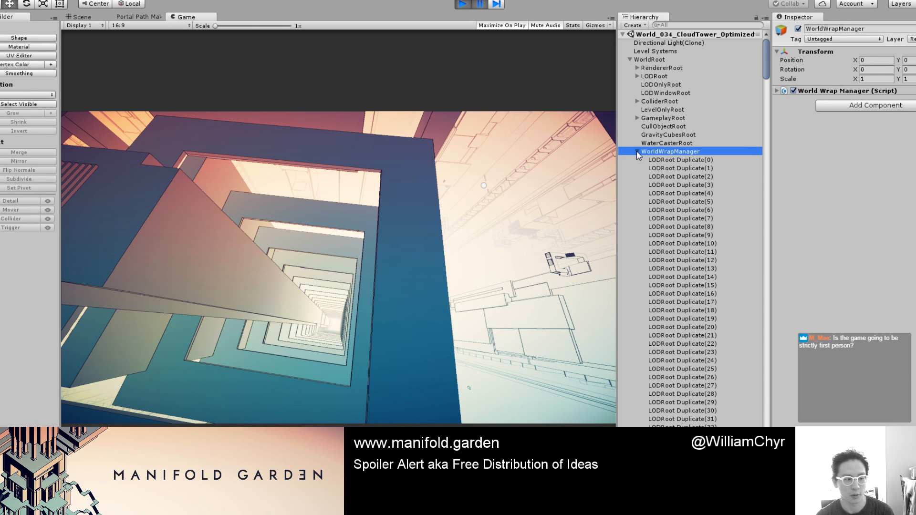
left_click(777, 90)
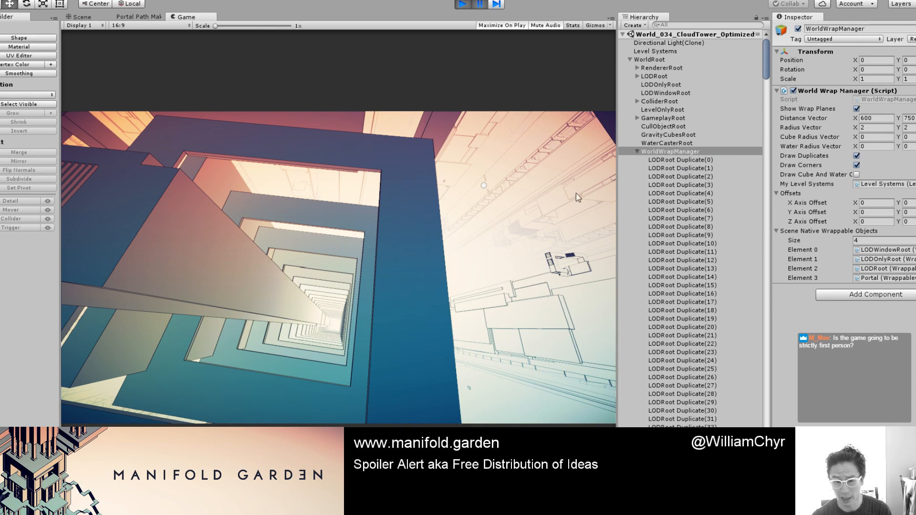
left_click(70, 17)
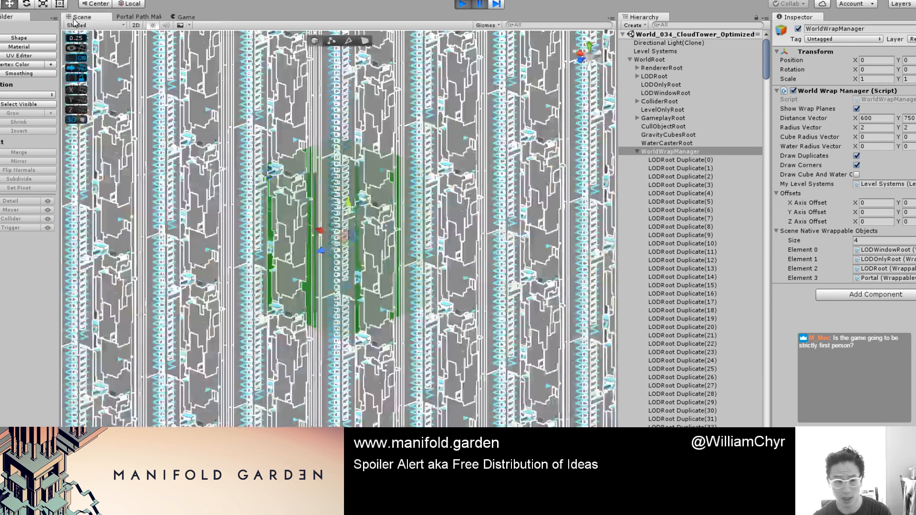
left_click(186, 19)
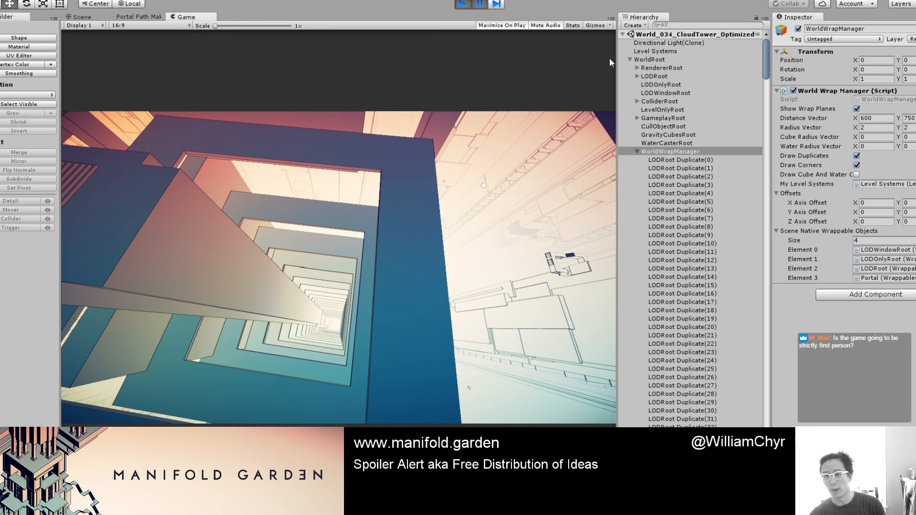
Step: Set the World Wrap Manager's Distance Vector X to 800 and briefly resume the paused game to apply it
left_click(884, 118)
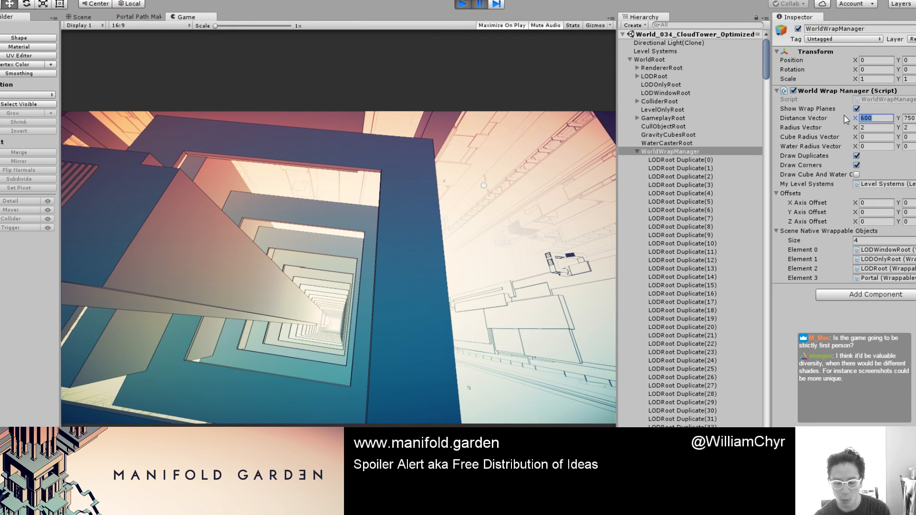
type("800")
key("Tab")
type("80")
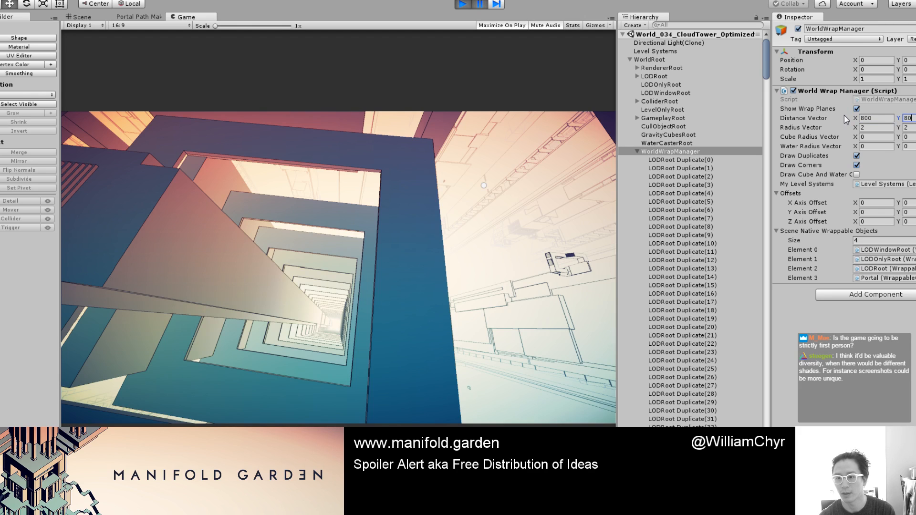
key("Escape")
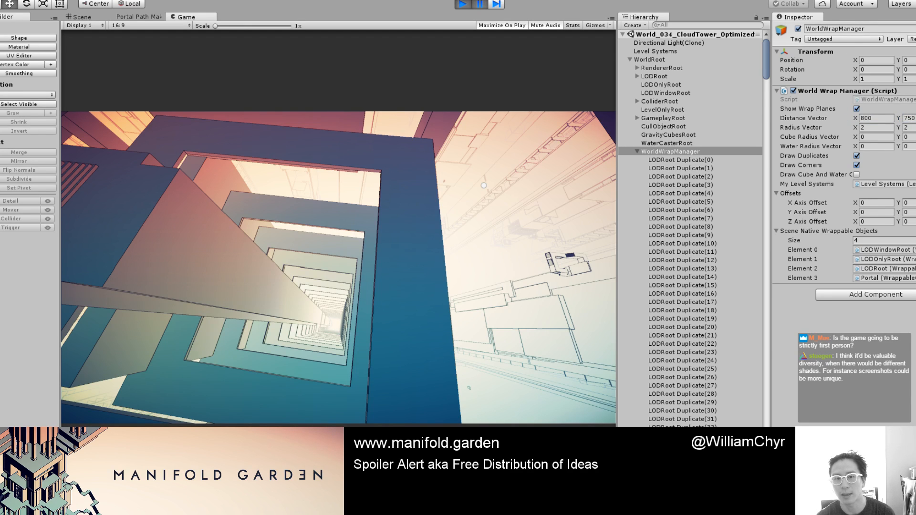
left_click(476, 4)
left_click(475, 4)
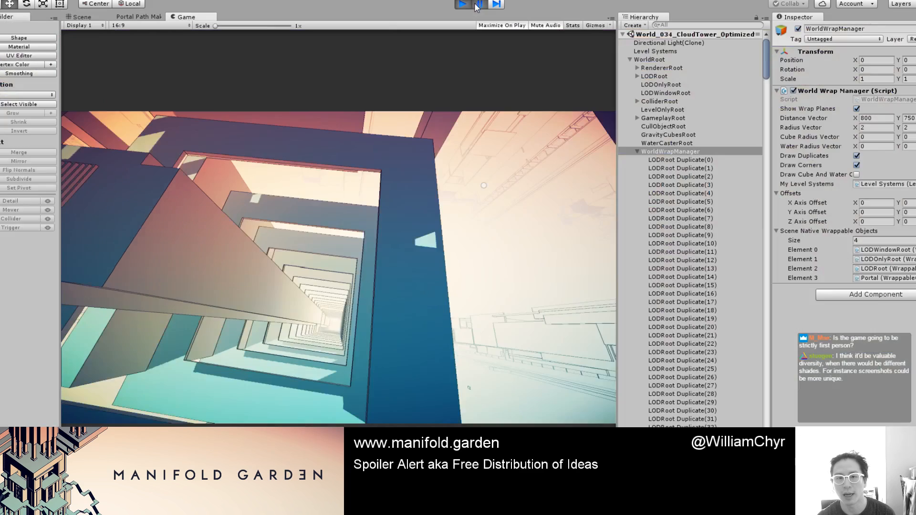
Step: Dock the game view beside the scene view, then run the game to check the tower spacing and pause again
left_click(94, 19)
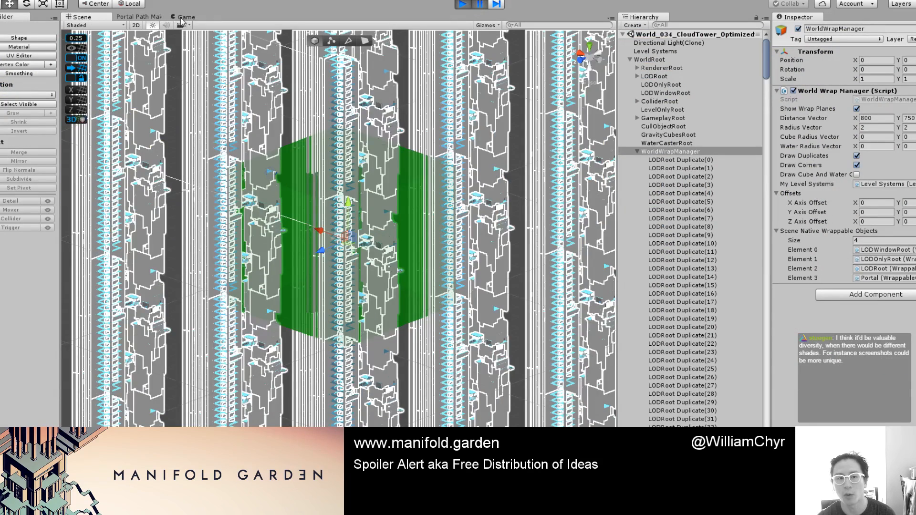
left_click_drag(185, 17, 525, 172)
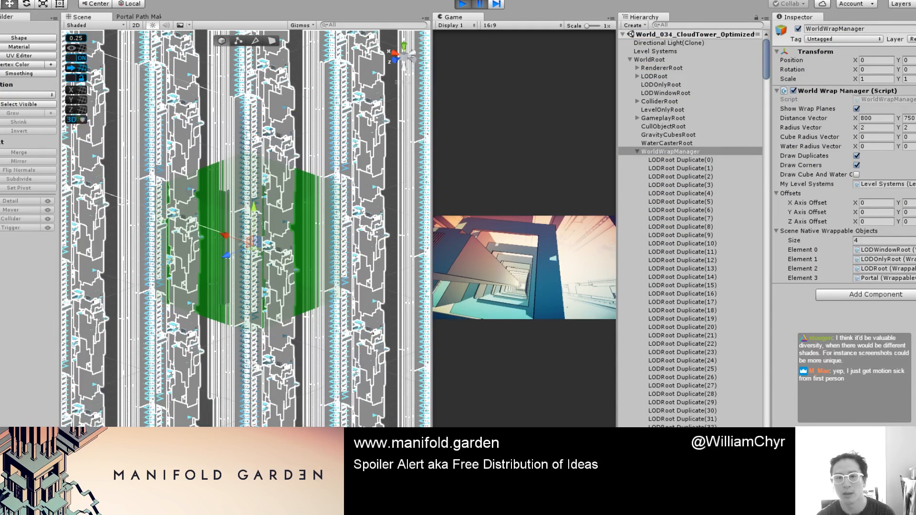
left_click(478, 3)
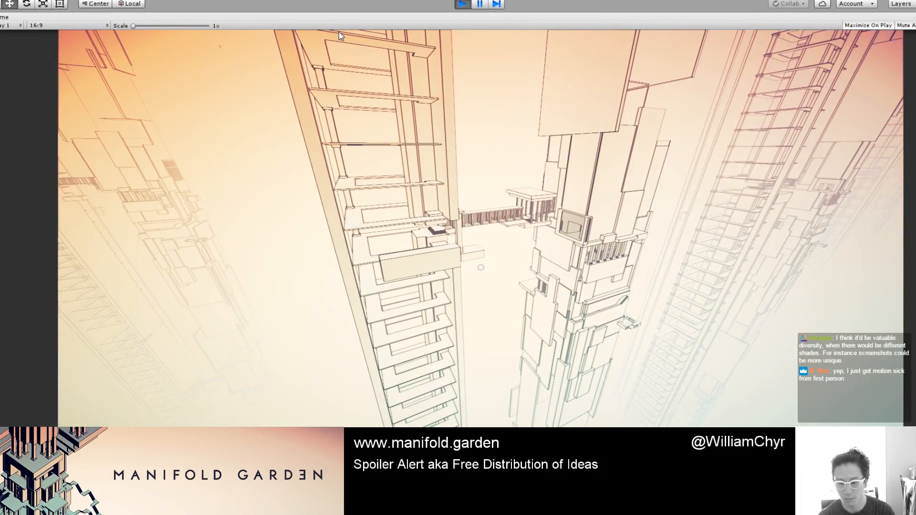
key("ctrl+shift+p")
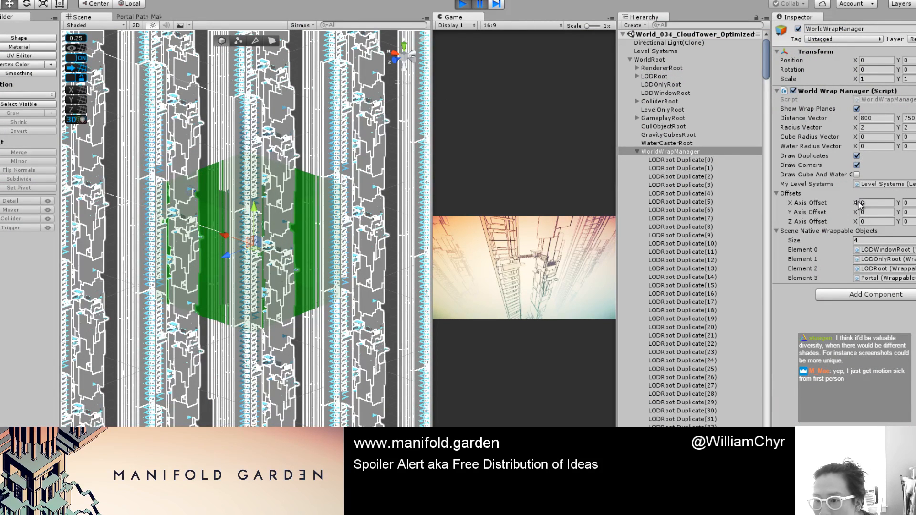
Step: Try an X Axis Offset X value of -3.59 on the World Wrap Manager and run the game briefly to judge it
left_click_drag(854, 203, 794, 211)
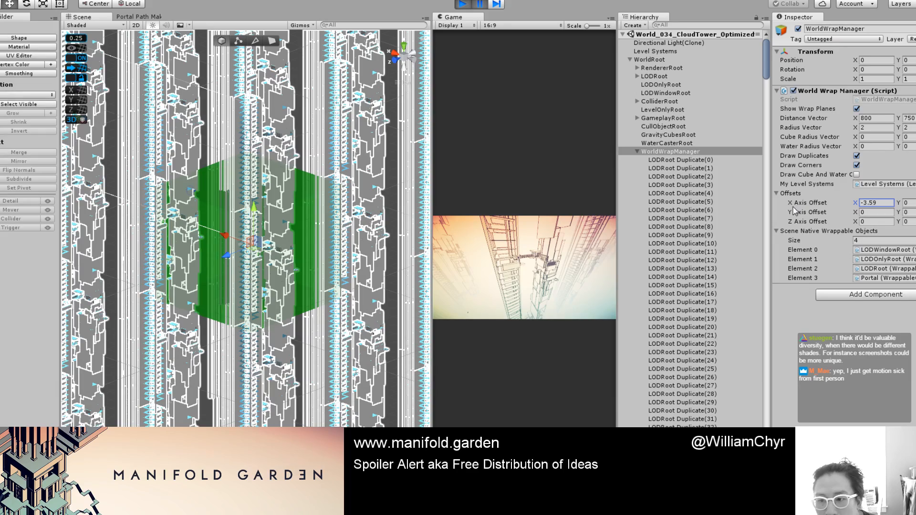
left_click(480, 6)
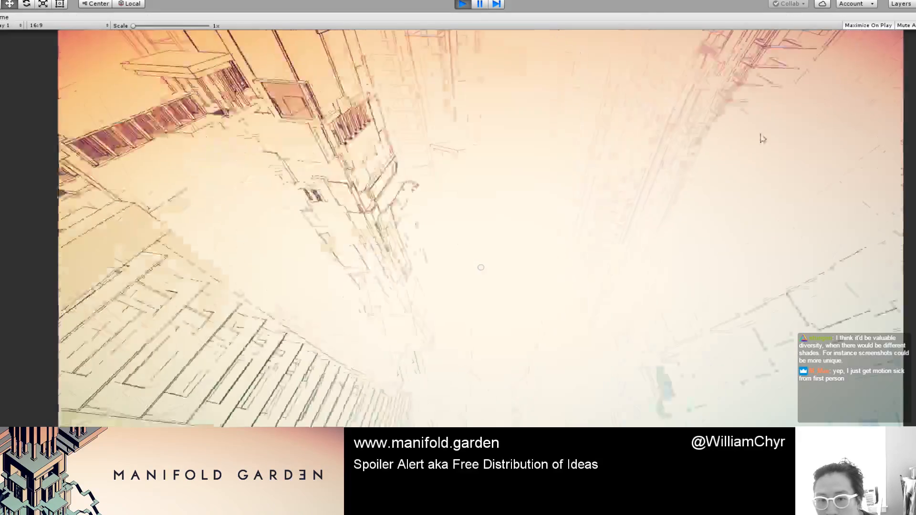
left_click(480, 5)
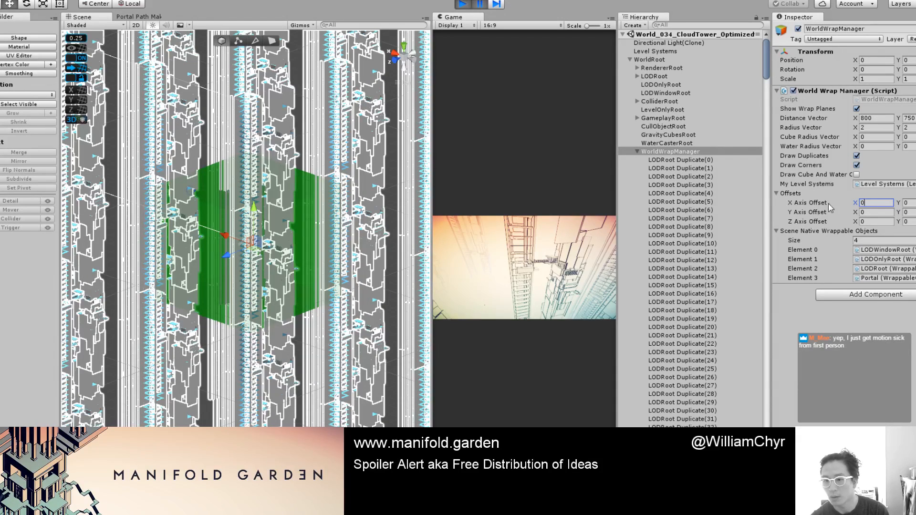
Step: Reset the World Wrap Manager's X Axis Offset X to 0 and try 100 for Y Axis Offset X and Y with a brief run
type("0")
left_click(864, 212)
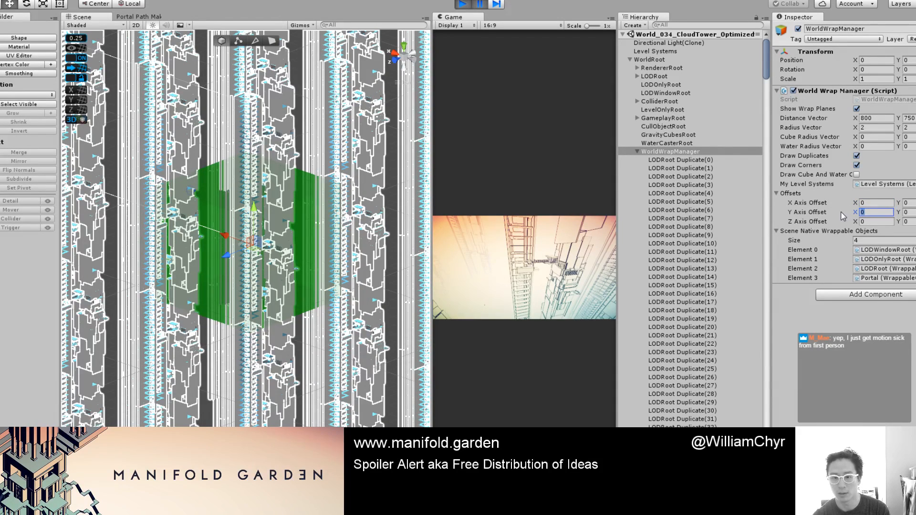
key("Tab")
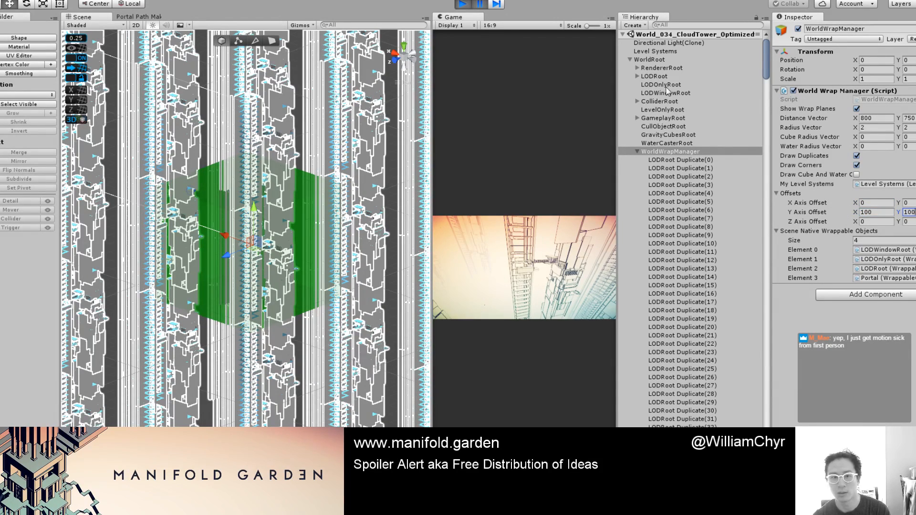
left_click(477, 6)
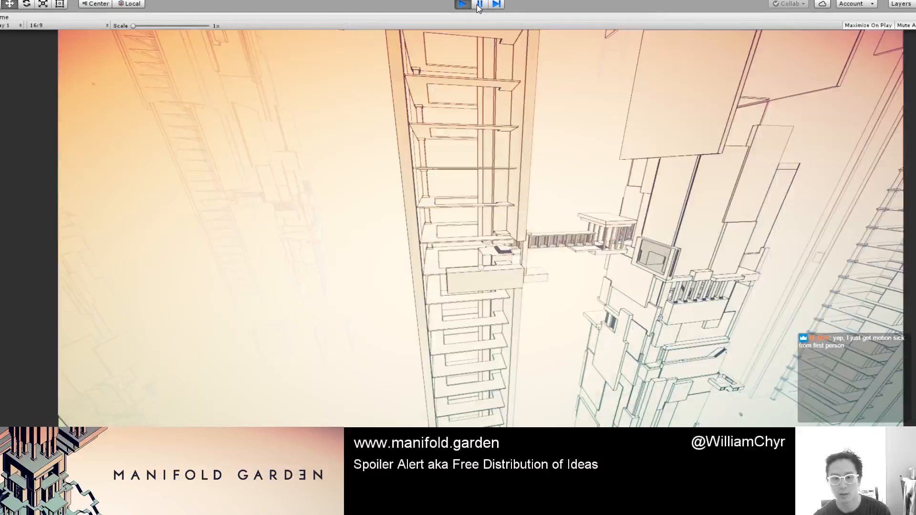
left_click(477, 5)
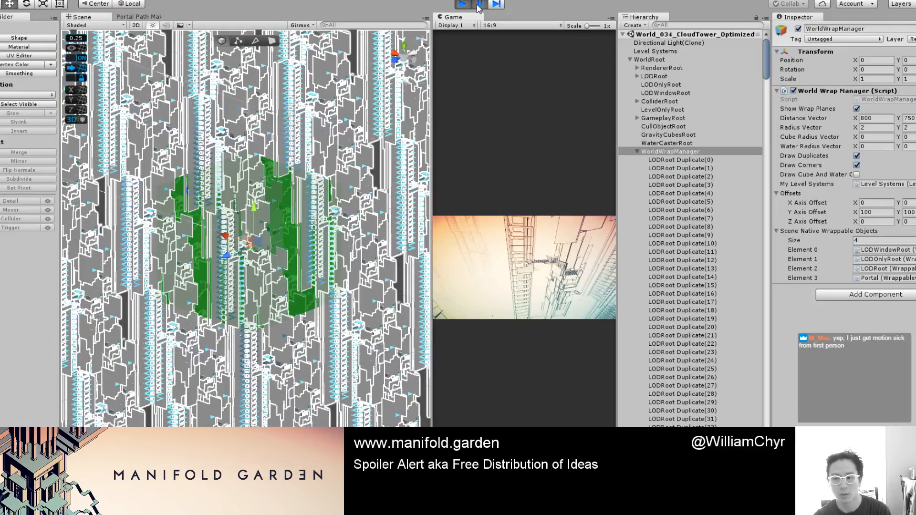
Step: Set both the X and Y values of the Y Axis Offset back to 0 and briefly run the game to apply it
left_click_drag(873, 212, 839, 213)
type("0")
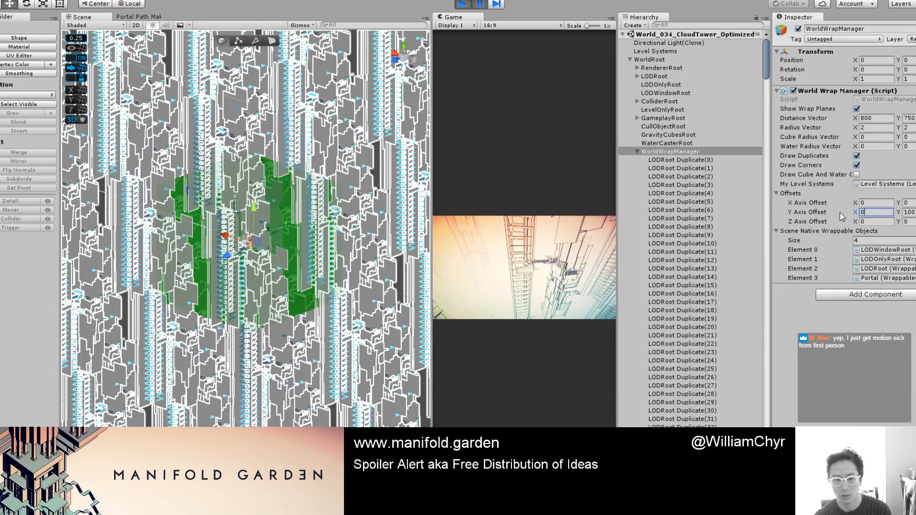
key("Tab")
type("0")
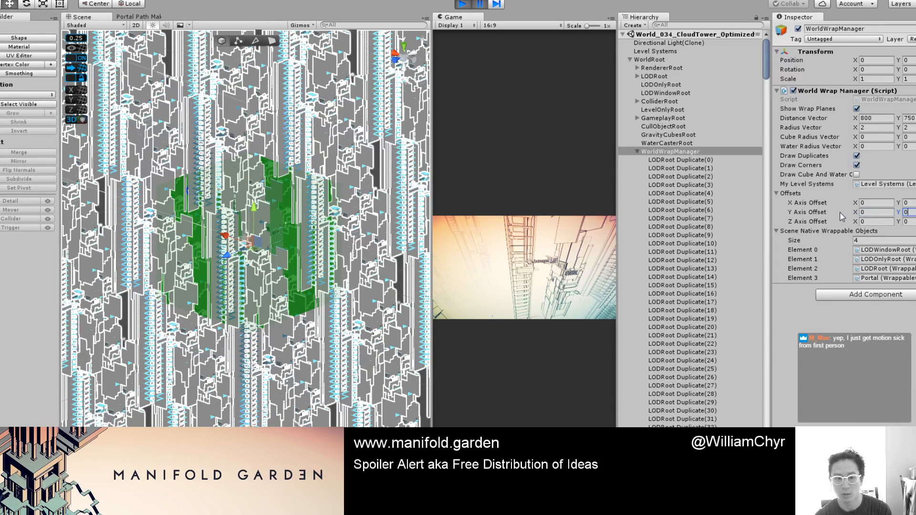
left_click(480, 5)
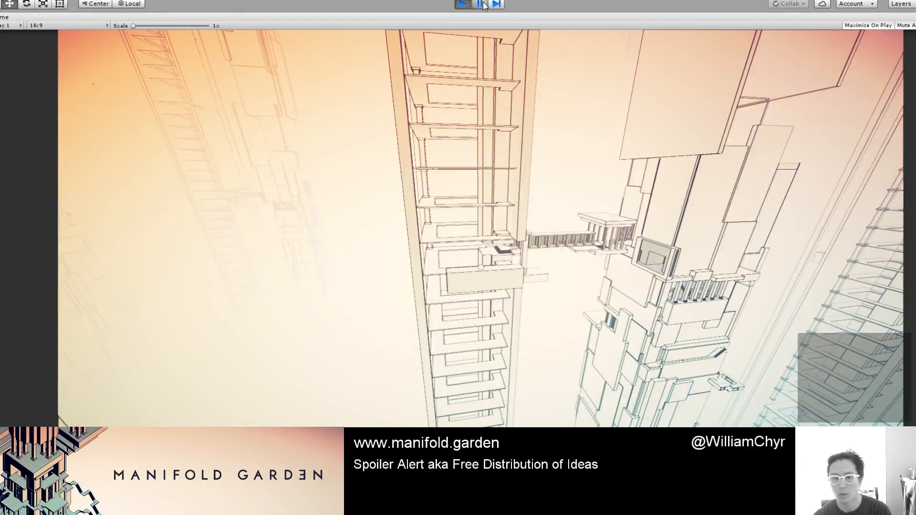
left_click(479, 5)
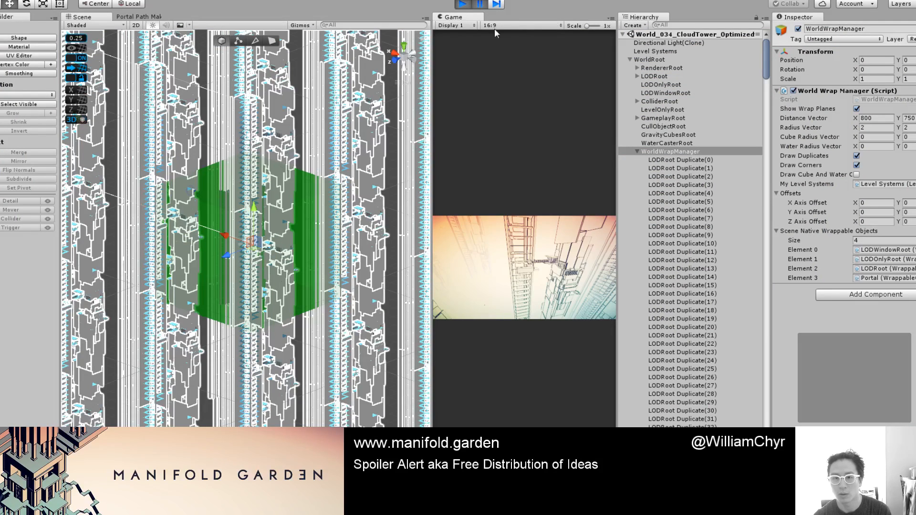
Step: Widen the game view and resume play, trying a Y Axis Offset X of 20.66 and undoing it
left_click_drag(432, 52, 314, 51)
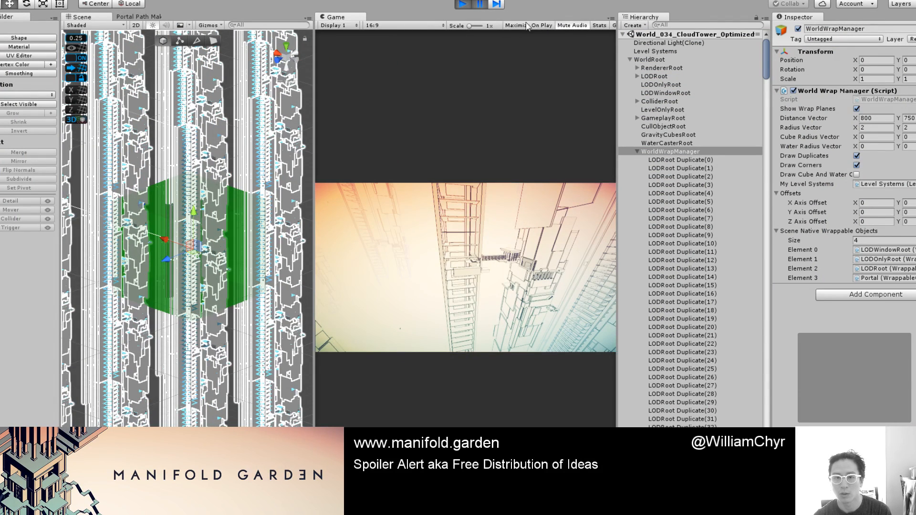
left_click(480, 5)
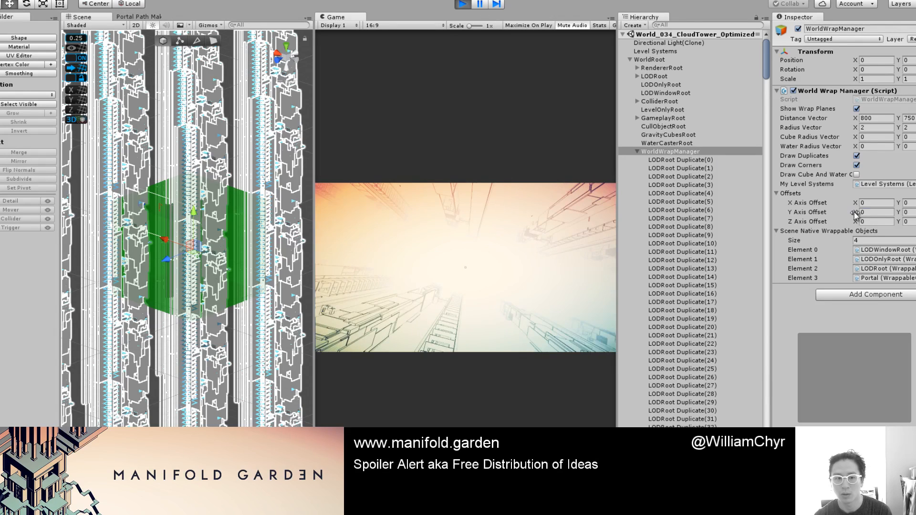
left_click_drag(855, 213, 227, 226)
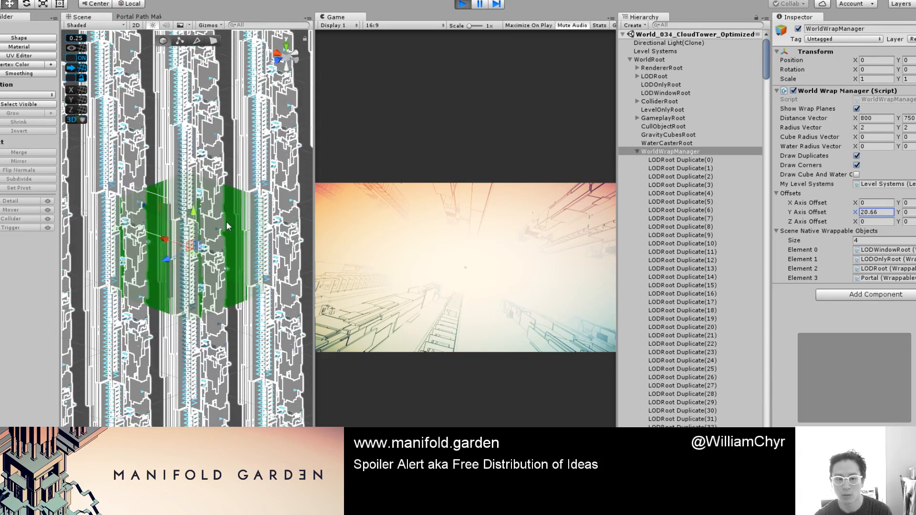
key("ctrl+z")
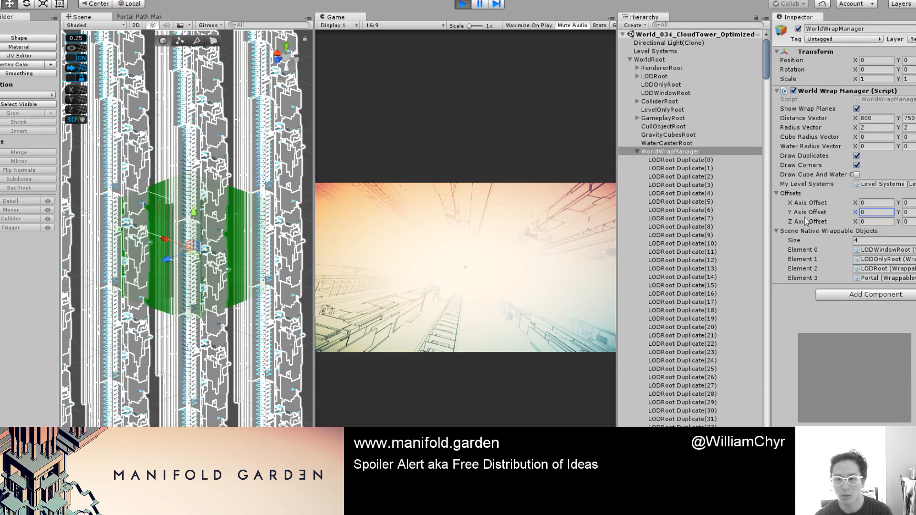
Step: Try a Z Axis Offset X of 100 while viewing the wrapped duplicates from above, and reset it to 0
left_click_drag(851, 224, 751, 293)
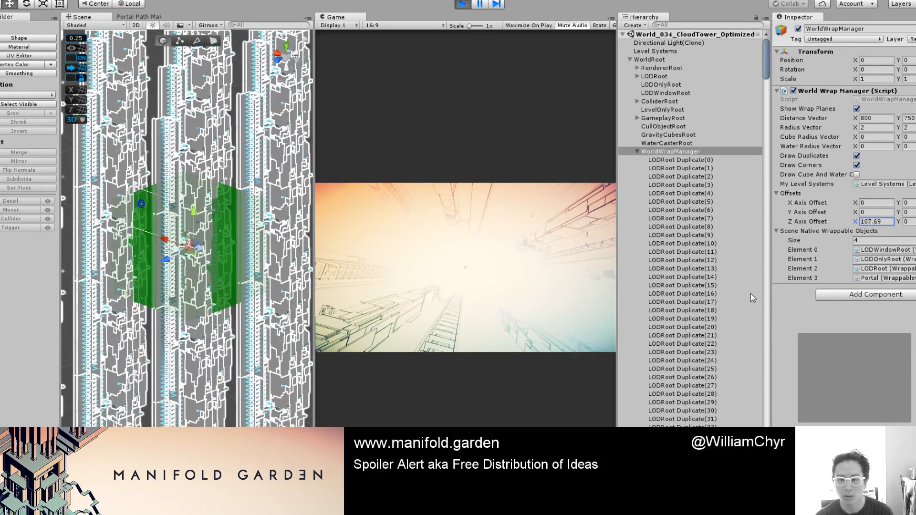
double_click(879, 223)
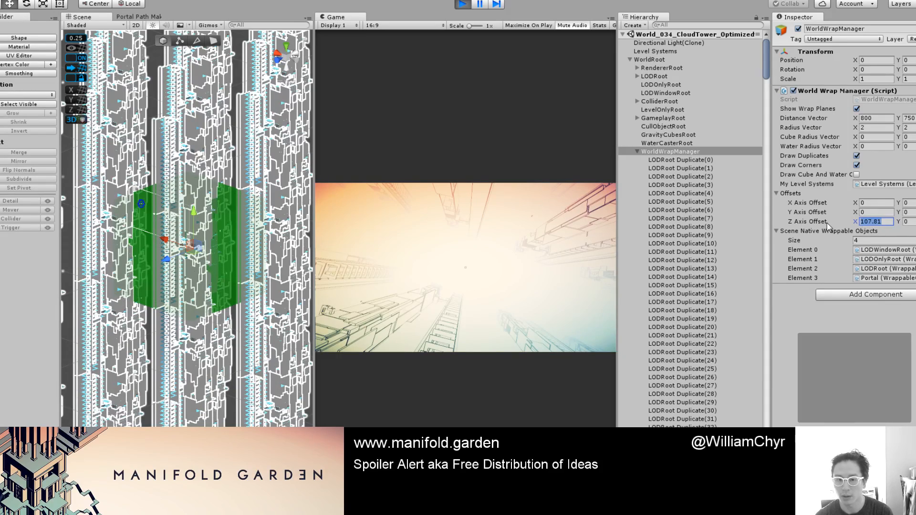
type("100")
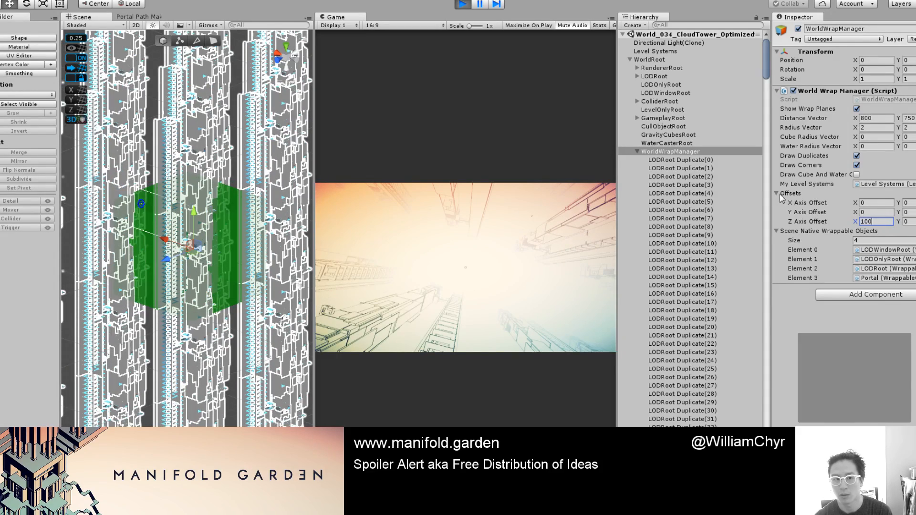
scroll(234, 139, "down", 10)
left_click_drag(234, 140, 244, 341, "alt")
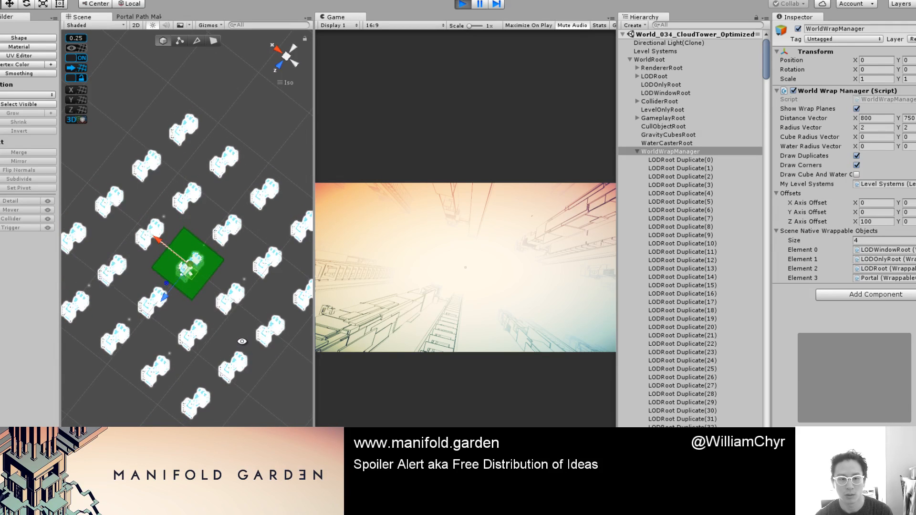
left_click(851, 221)
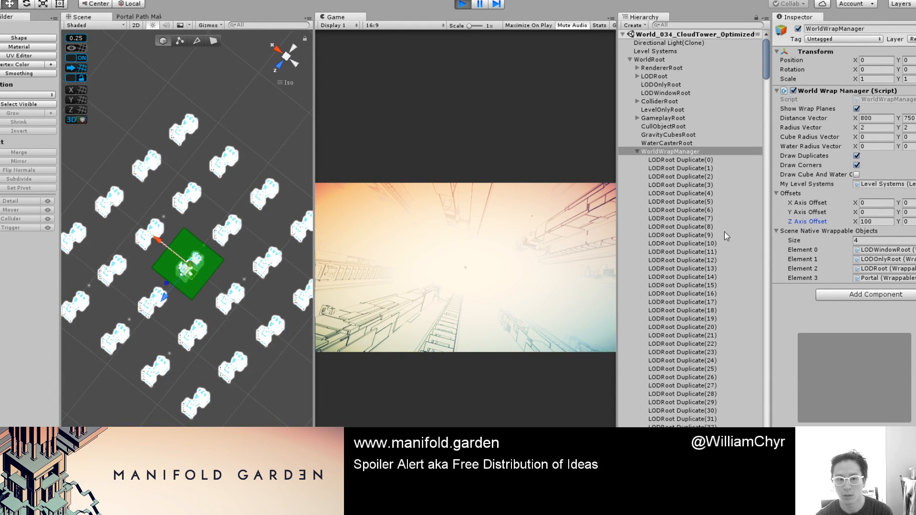
left_click(869, 221)
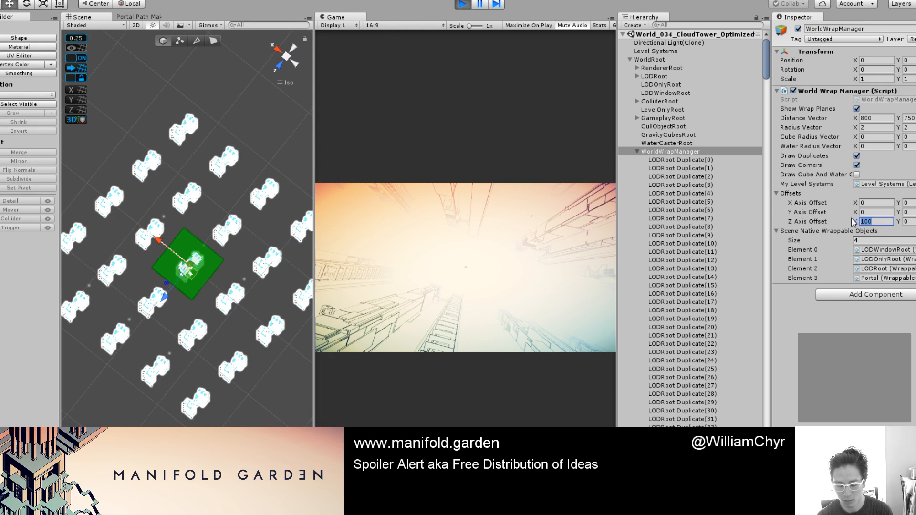
type("0")
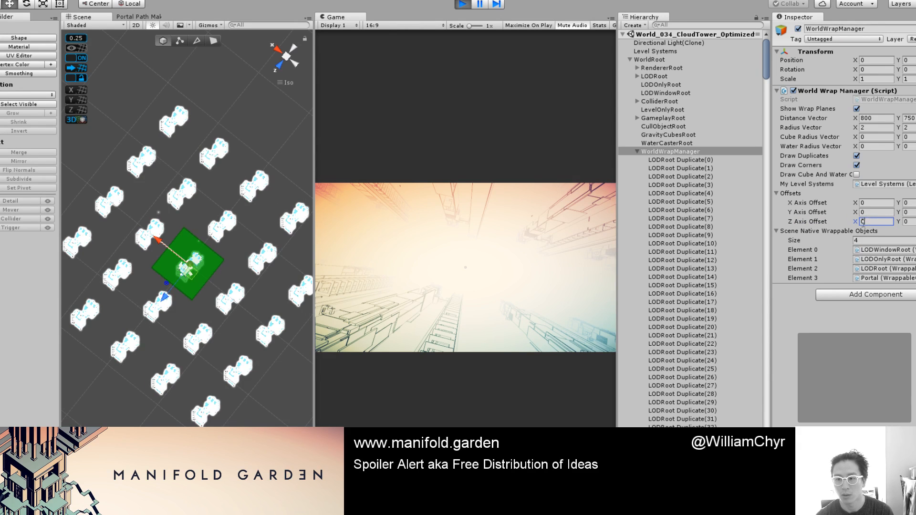
Step: Set the World Wrap Manager's Z Axis Offset X to 400, then pause and resume the game with Maximize On Play enabled
left_click_drag(855, 222, 853, 221)
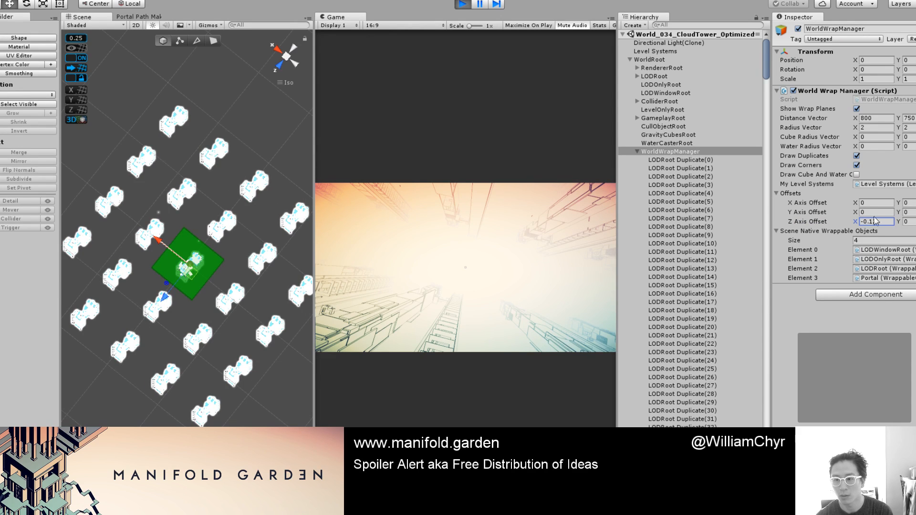
type("400")
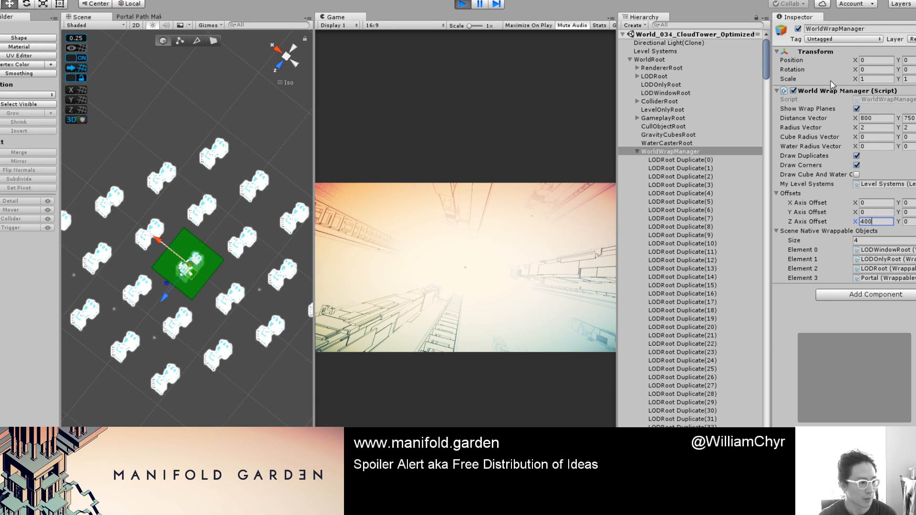
left_click(479, 5)
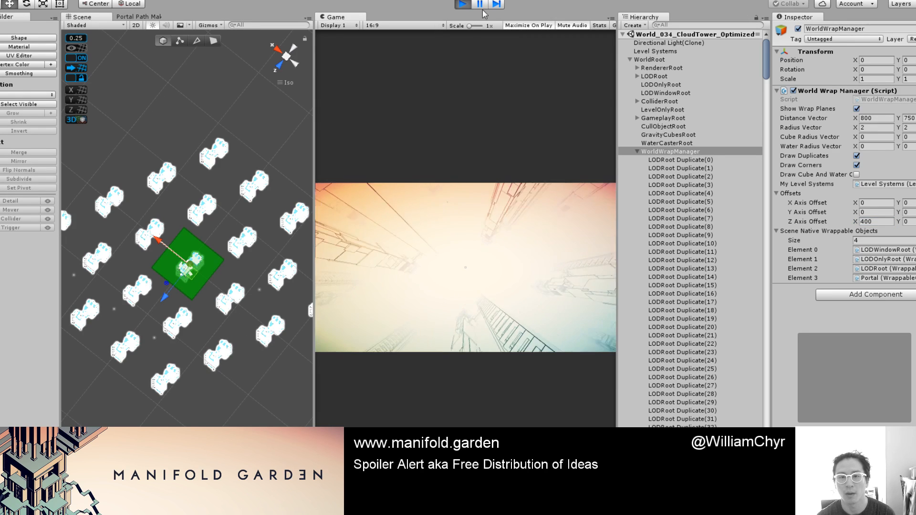
left_click(480, 5)
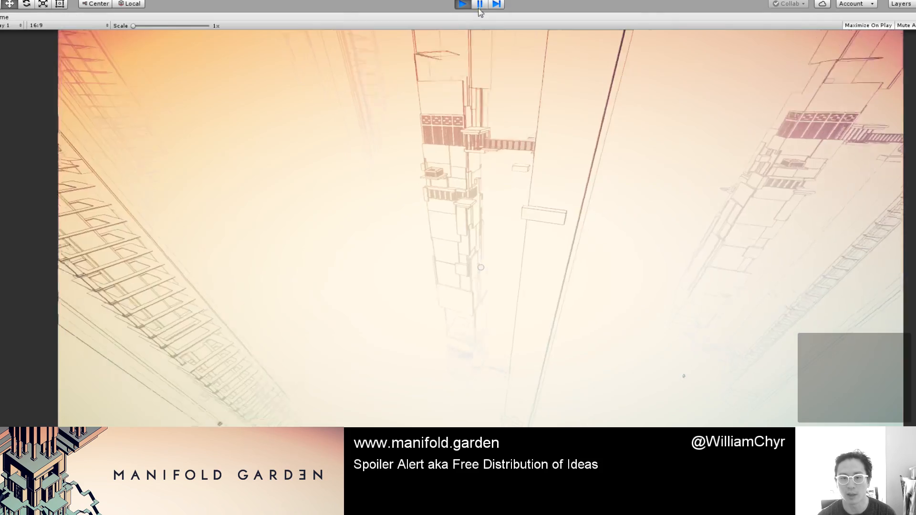
Step: Playtest the level by moving between the towers and through the bridge, floor rings and lattice-window hall to examine the offset tower layout
key("w")
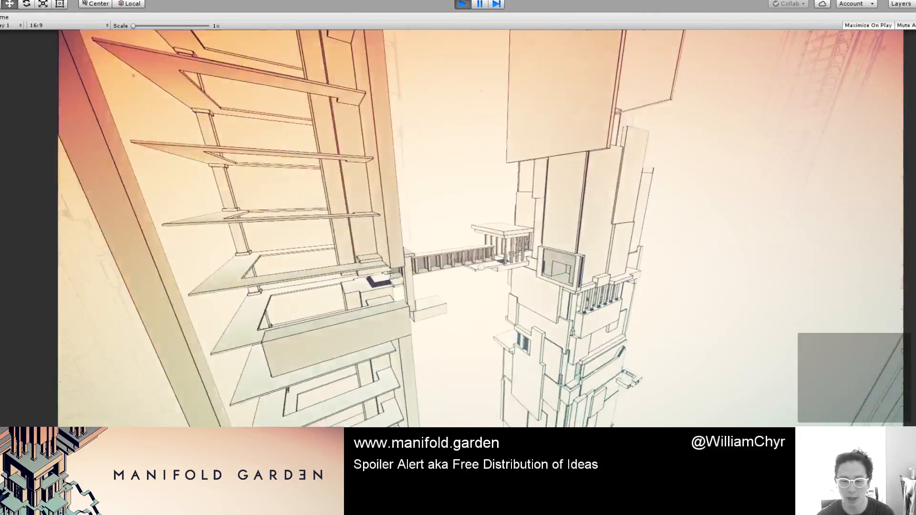
key("w")
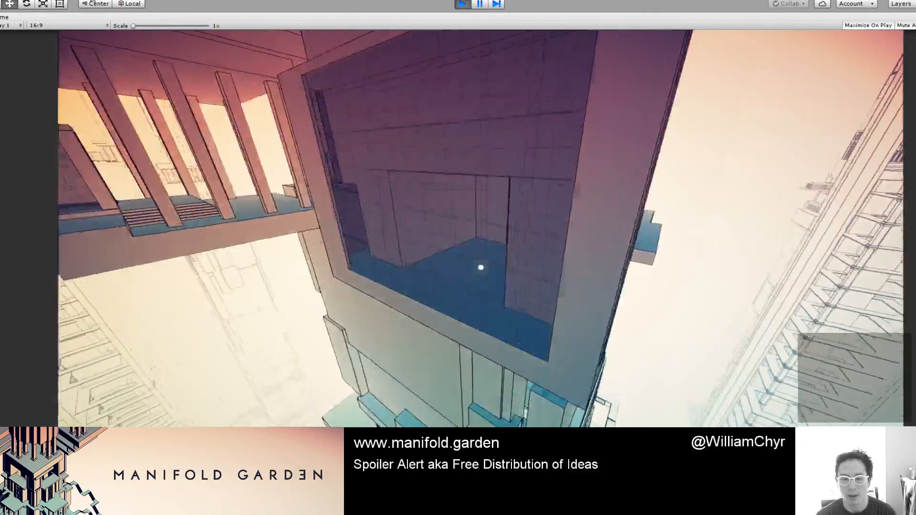
key("w")
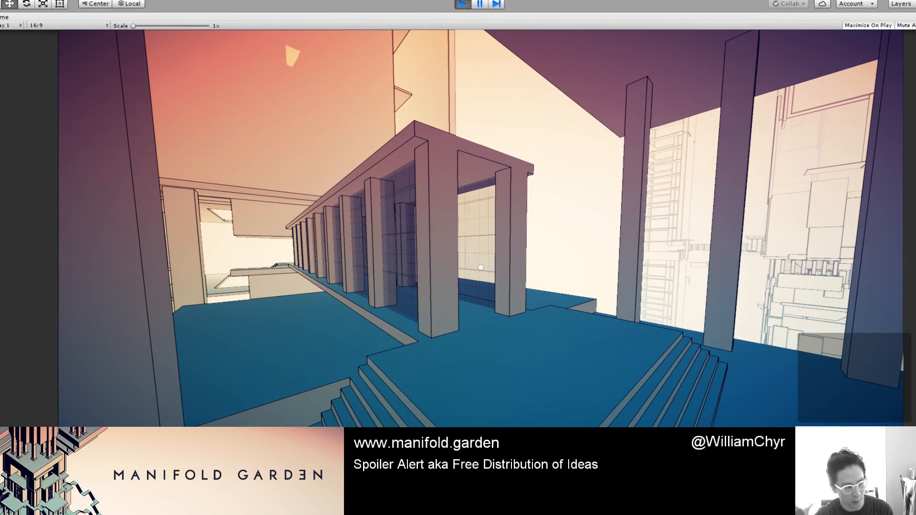
key("w")
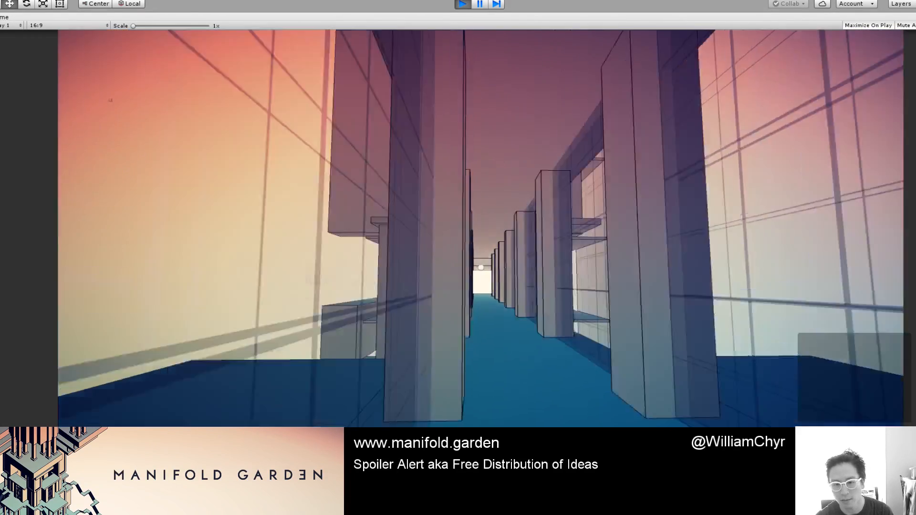
key("w")
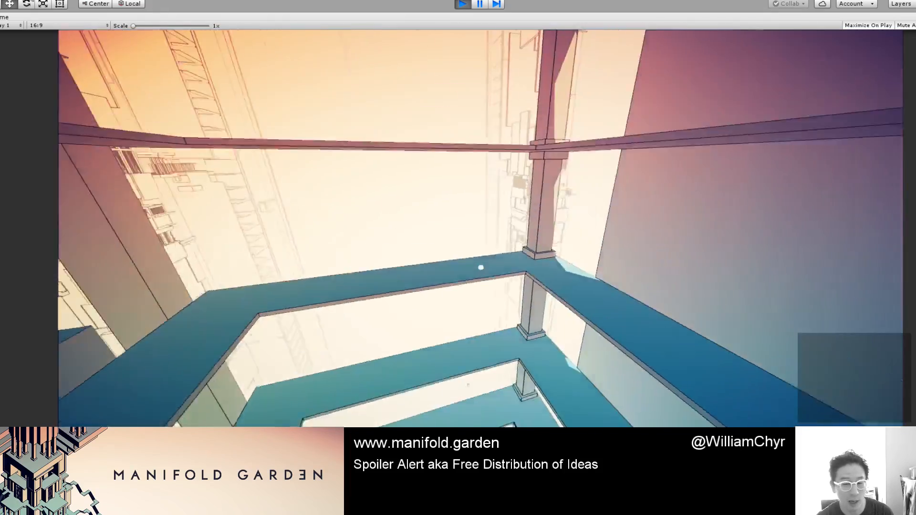
key("w")
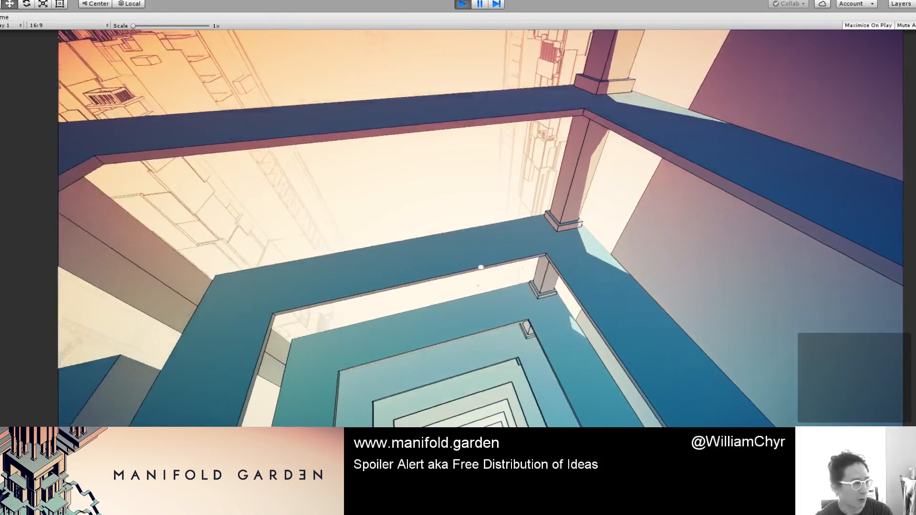
key("w")
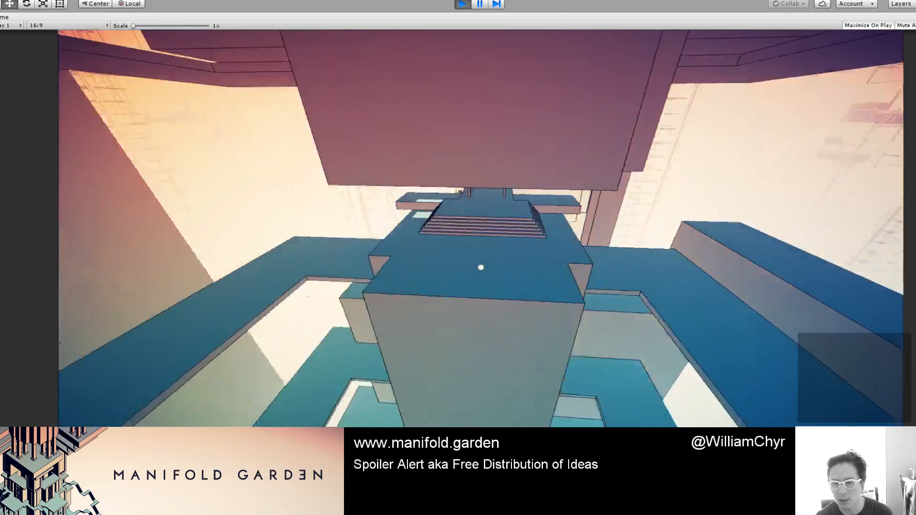
key("w")
key("w")
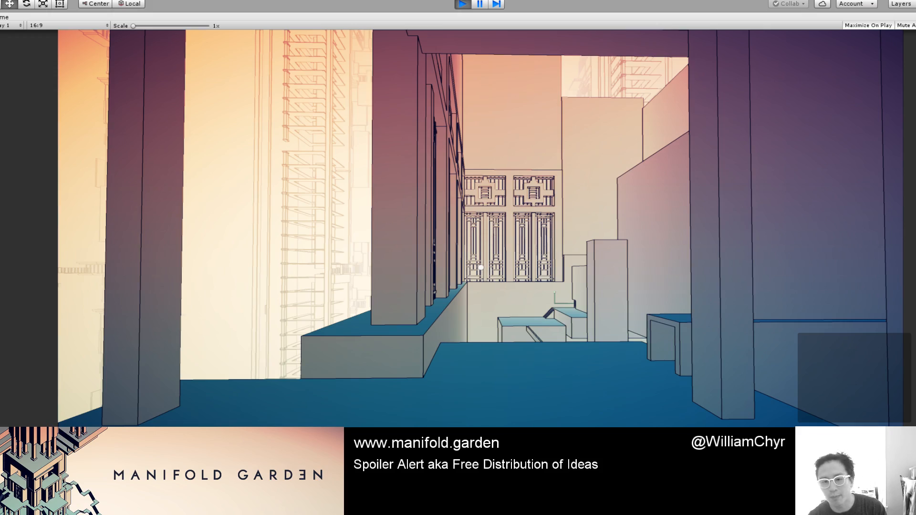
key("w")
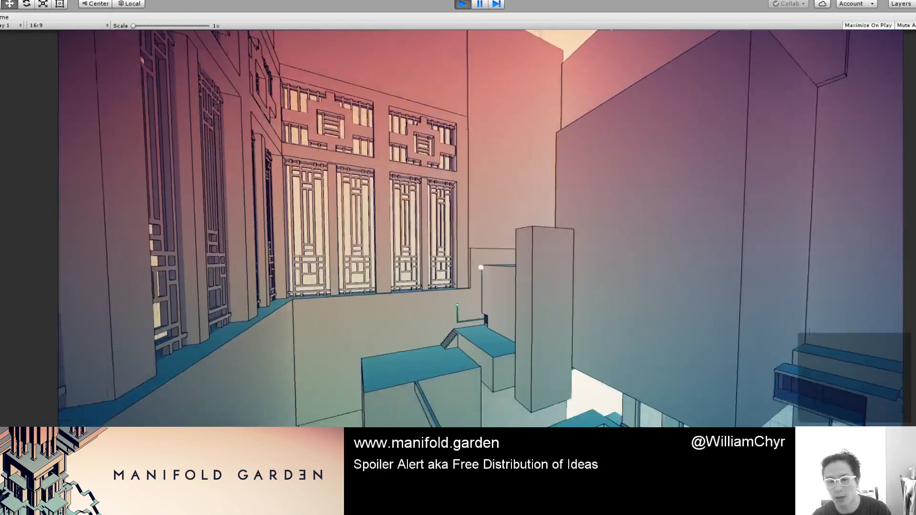
key("w")
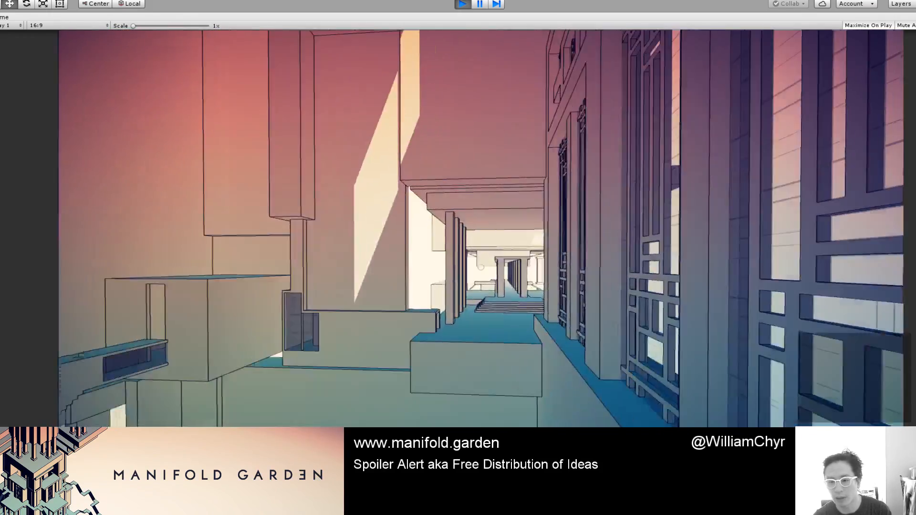
key("w")
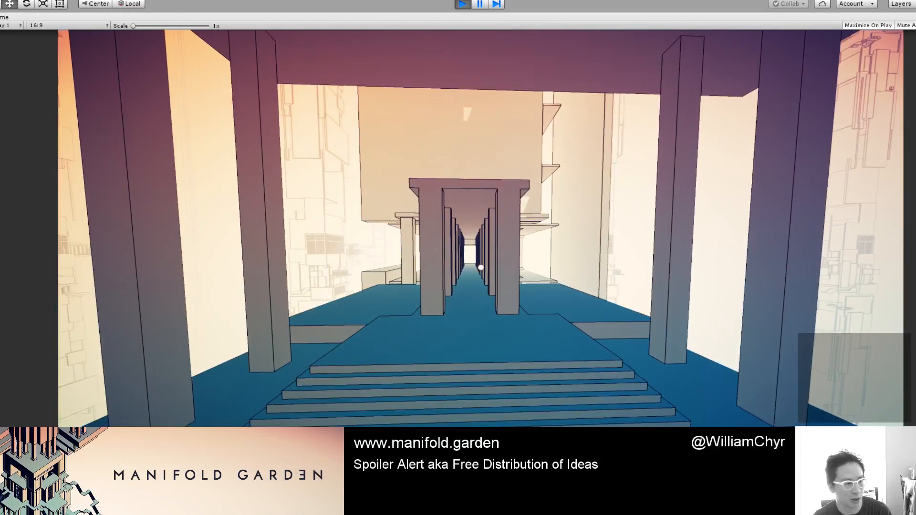
key("w")
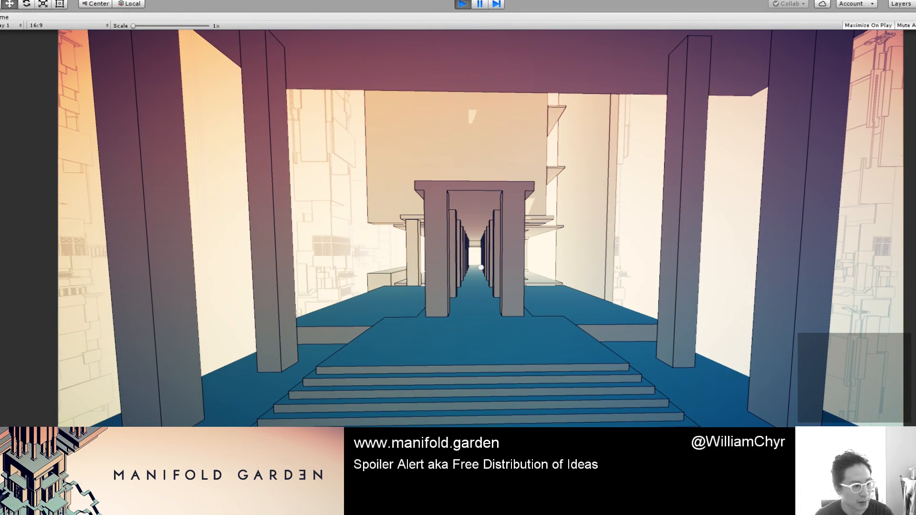
Step: Playtest the level through the column-lined bridge, ring shaft and lattice-window hall to examine the spaces and floor-ring columns
key("w")
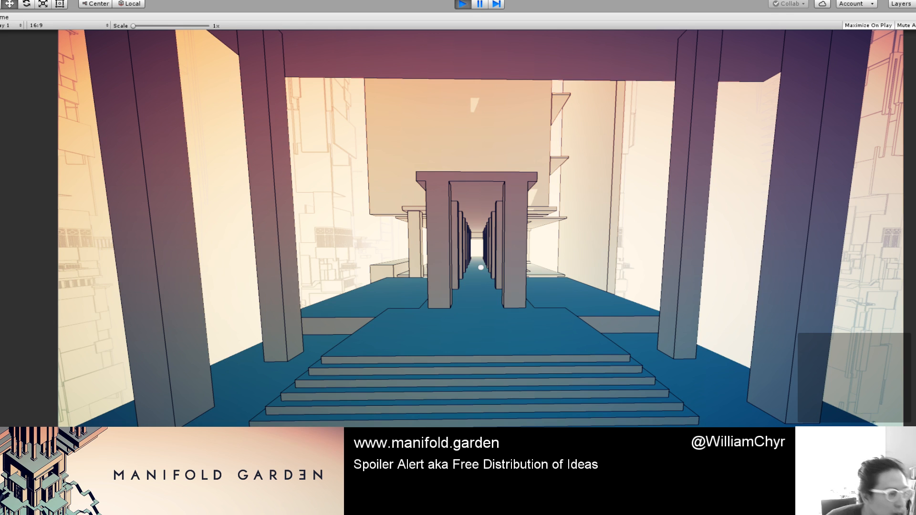
key("w")
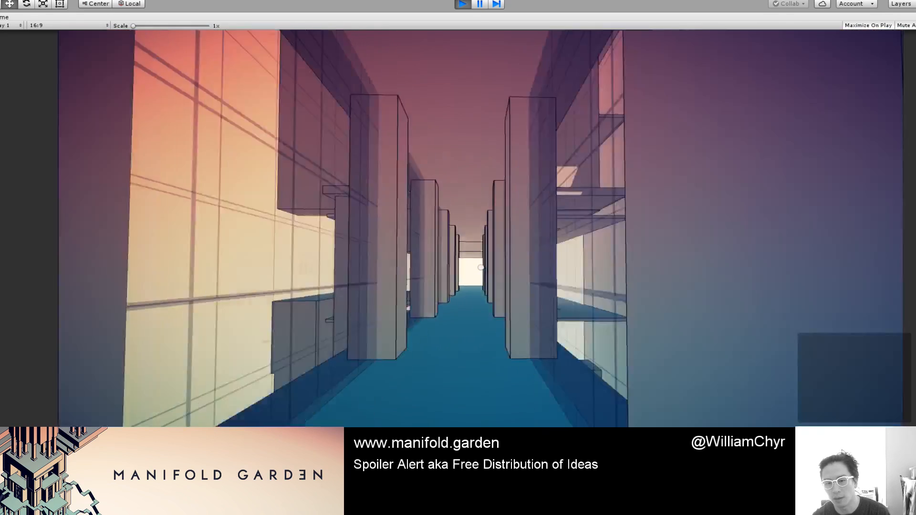
key("w")
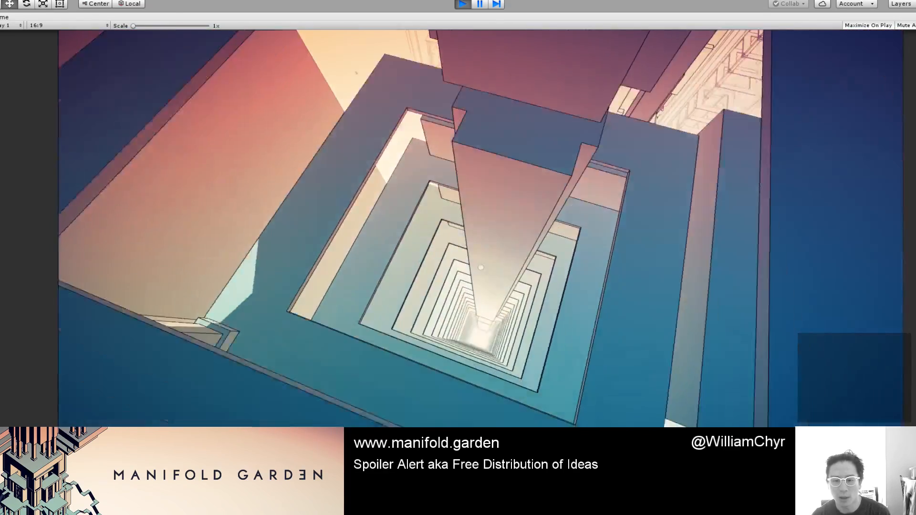
key("w")
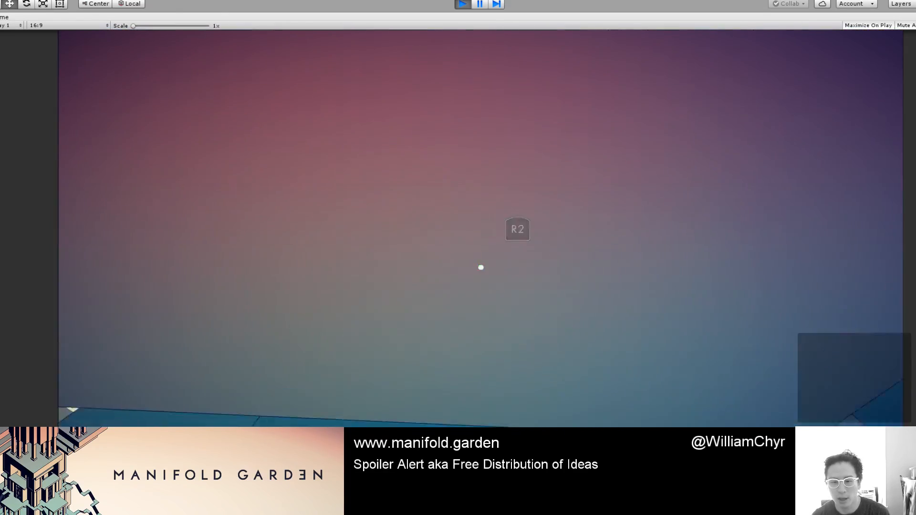
key("w")
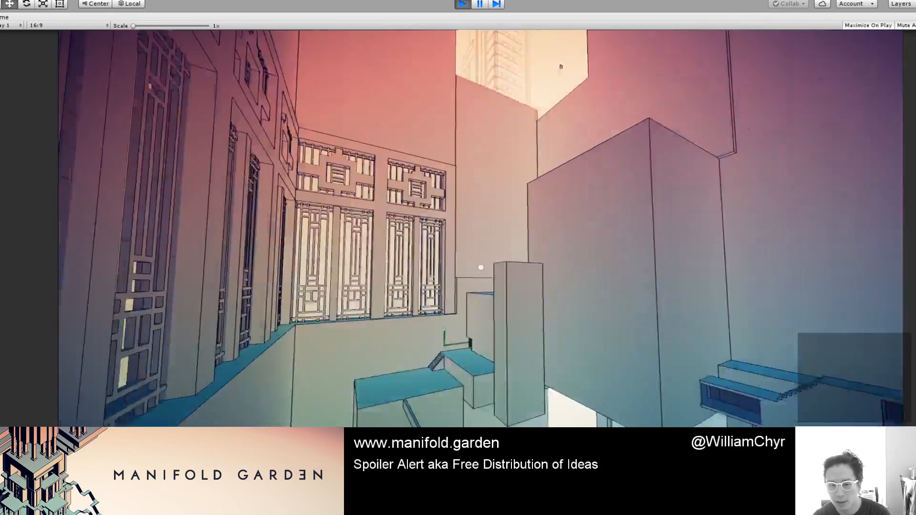
key("w")
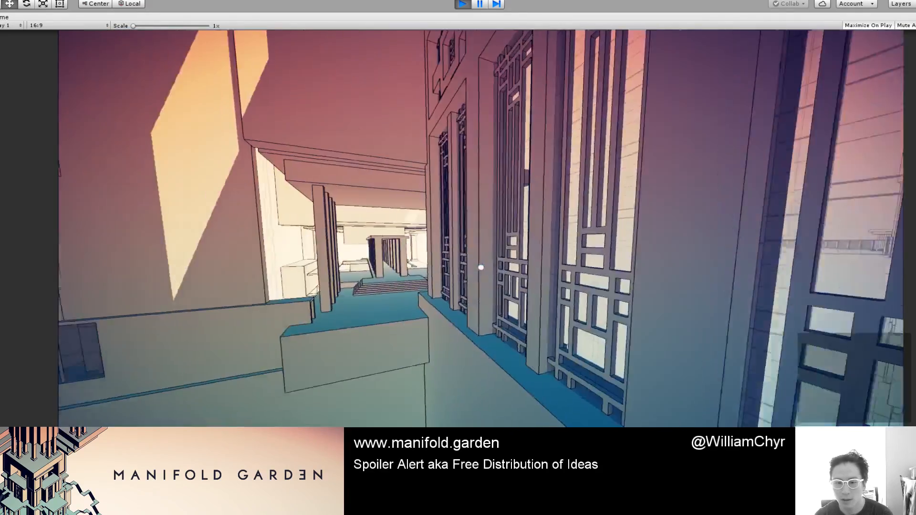
key("w")
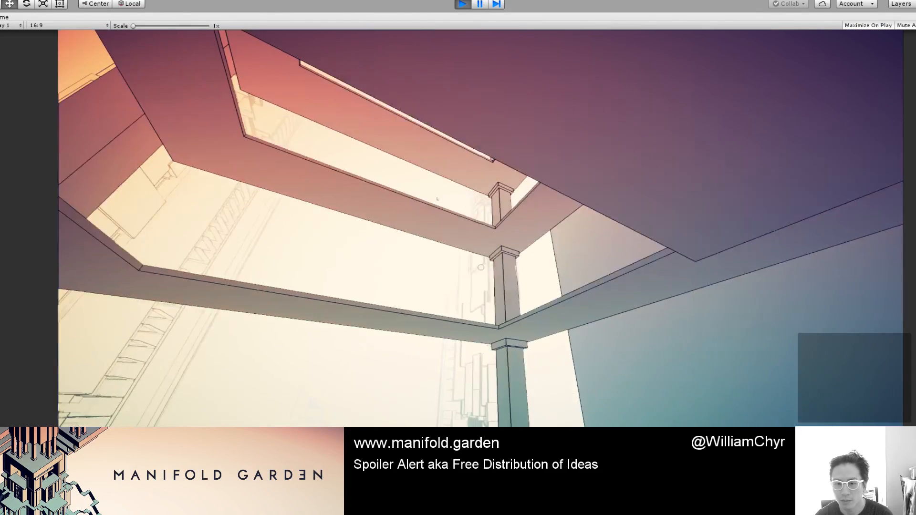
key("s")
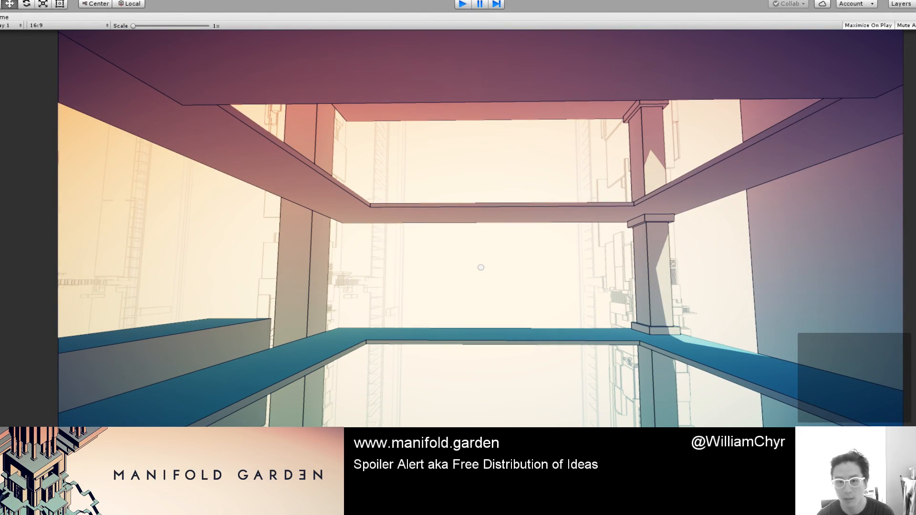
Step: Stop the playtest, dock the Game view beside the Scene tab, and widen the Scene view for editing
key("ctrl+p")
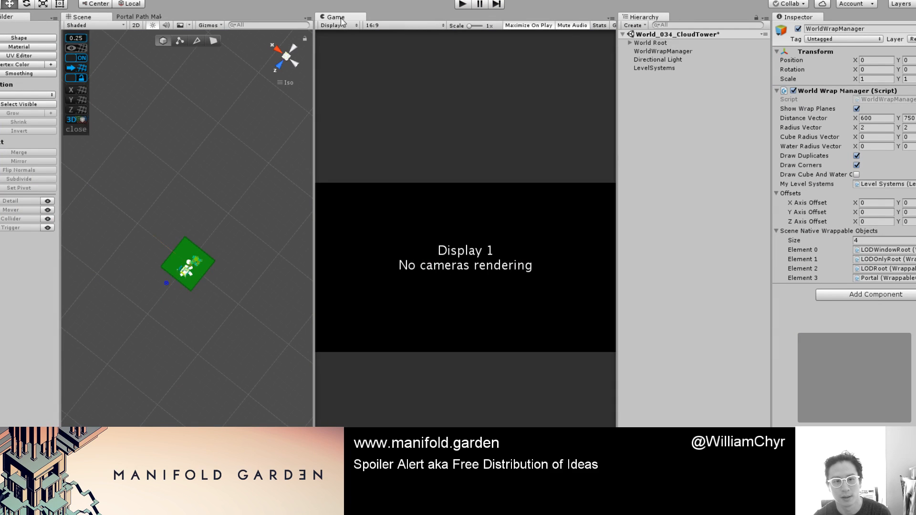
left_click_drag(336, 17, 281, 18)
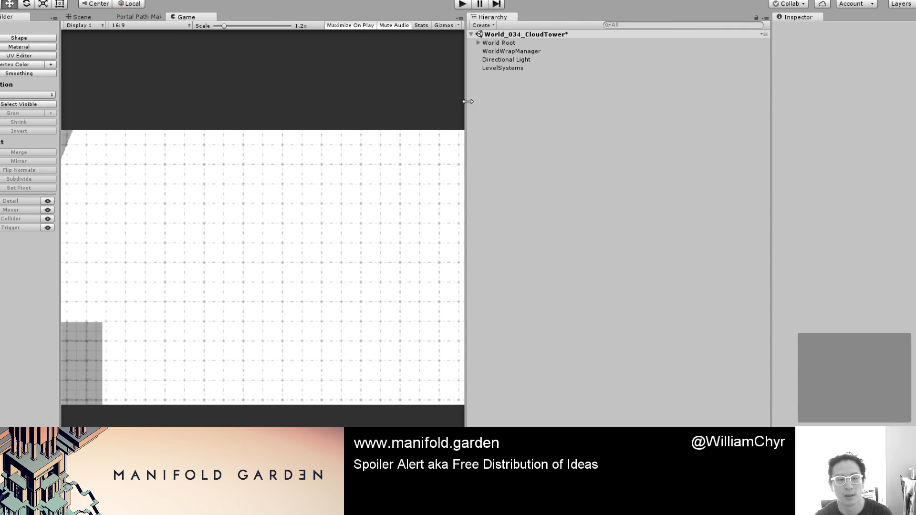
left_click_drag(467, 101, 789, 106)
left_click(82, 17)
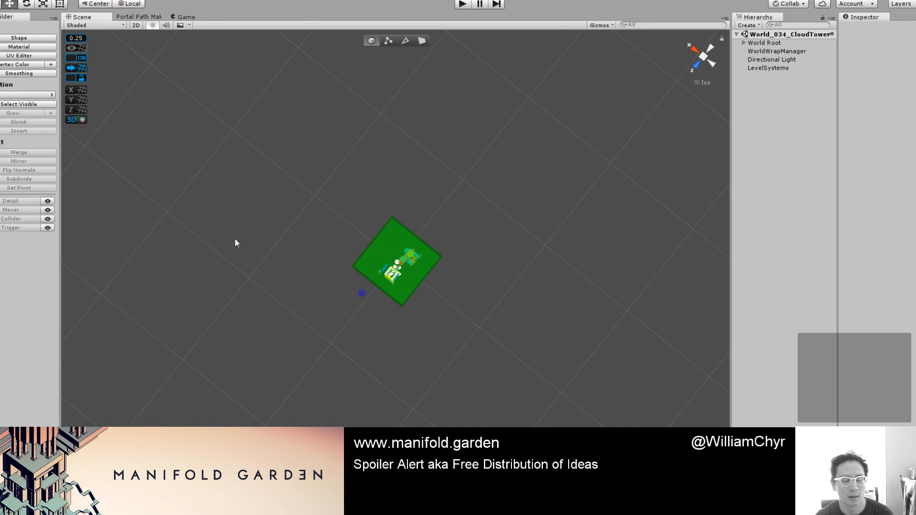
Step: Create an empty game object at the column in Tower B's Floor Ring (6) and parent it directly under that ring
scroll(485, 340, "up", 10)
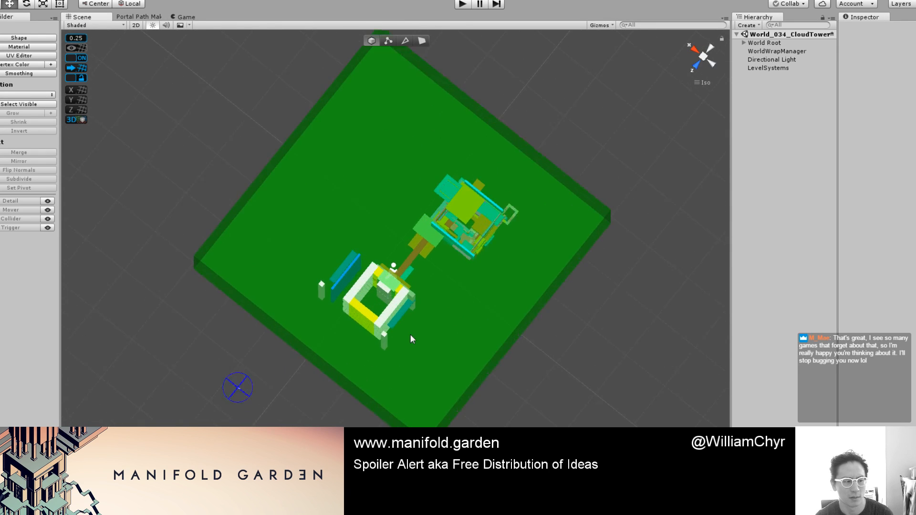
scroll(366, 322, "up", 8)
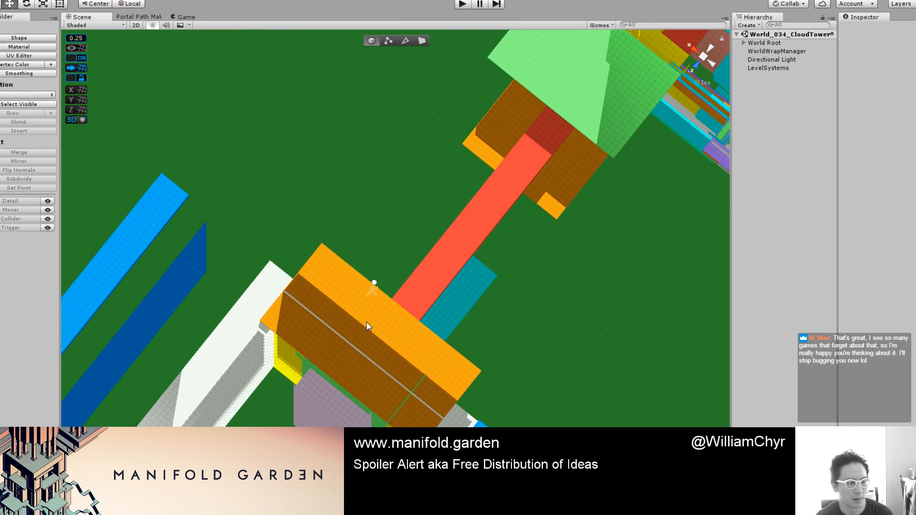
left_click_drag(381, 357, 377, 224, "alt")
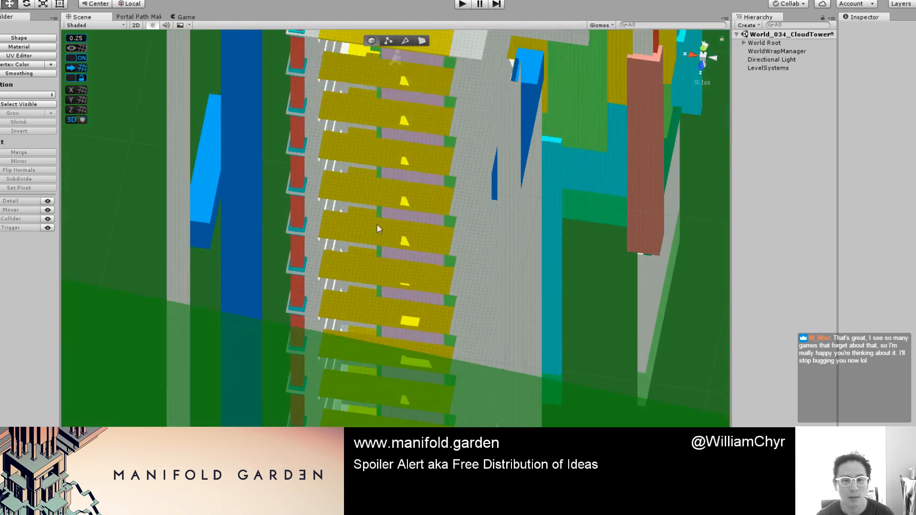
left_click(299, 138)
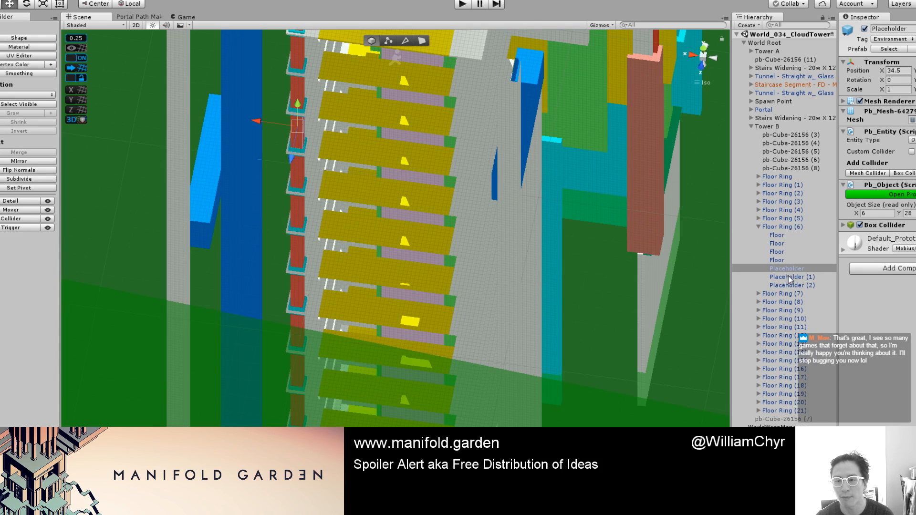
left_click(787, 277, "shift")
key("shift+Down")
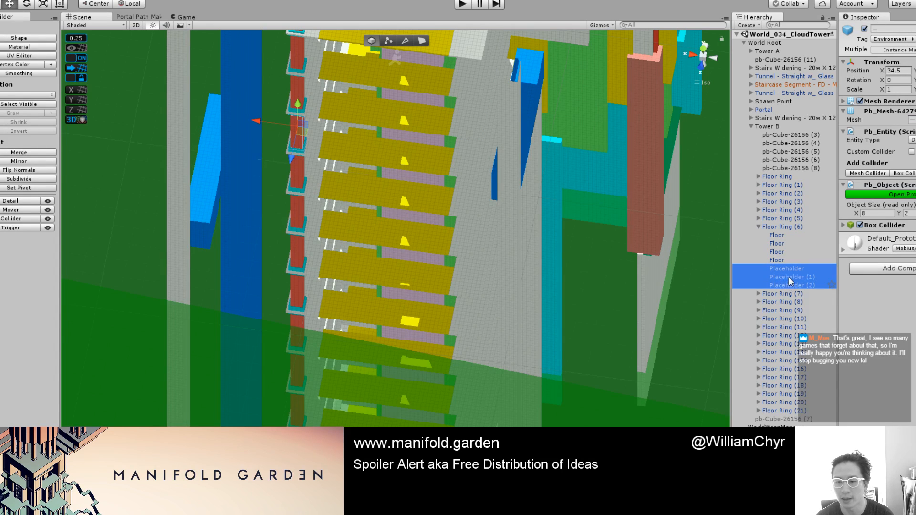
left_click(778, 260)
right_click(780, 261)
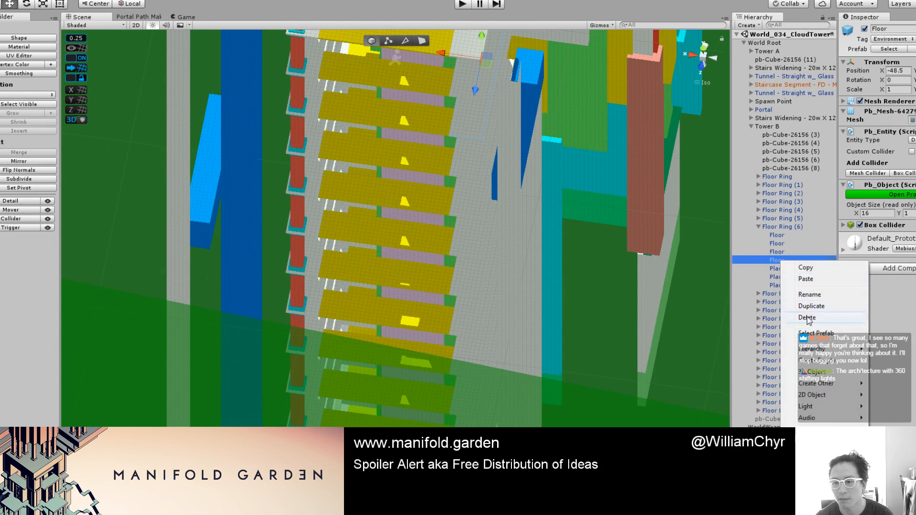
left_click(819, 368)
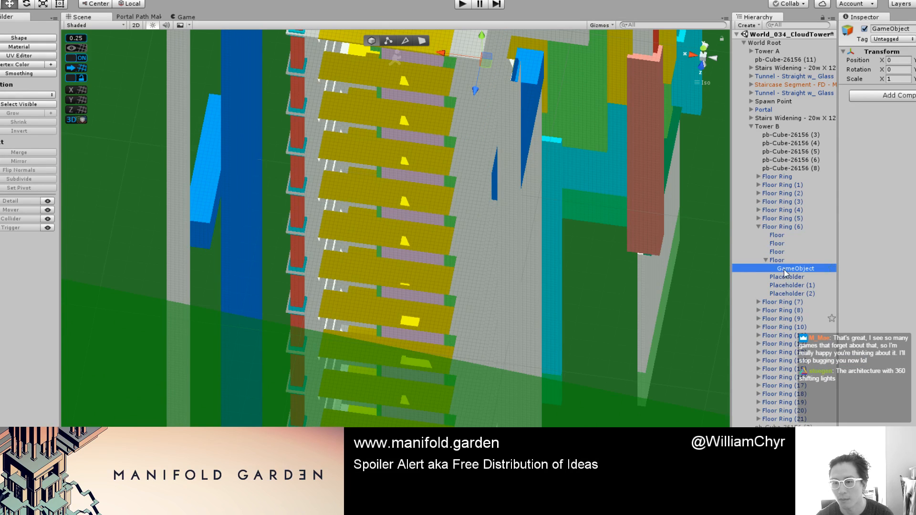
left_click_drag(785, 270, 789, 228)
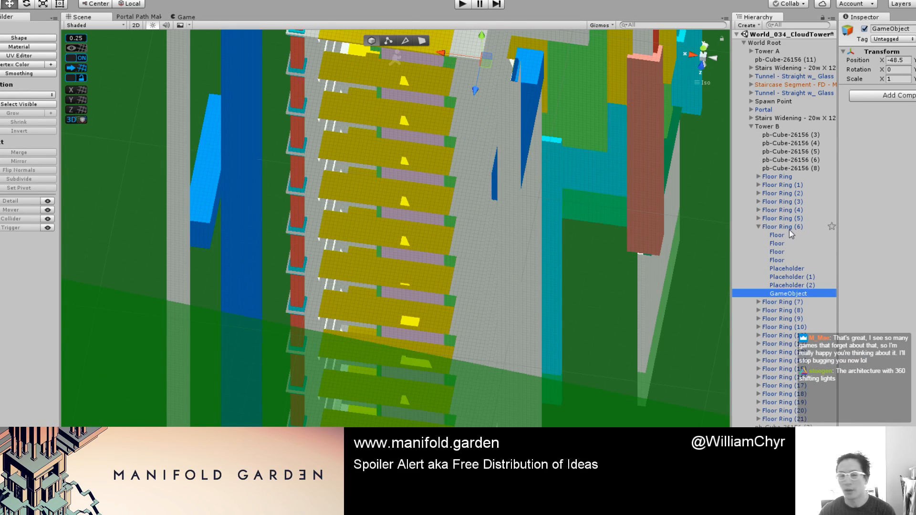
Step: Parent Placeholder, Placeholder (1) and Placeholder (2) of Floor Ring (6) under the new empty object, accepting the prefab break
scroll(454, 119, "down", 1)
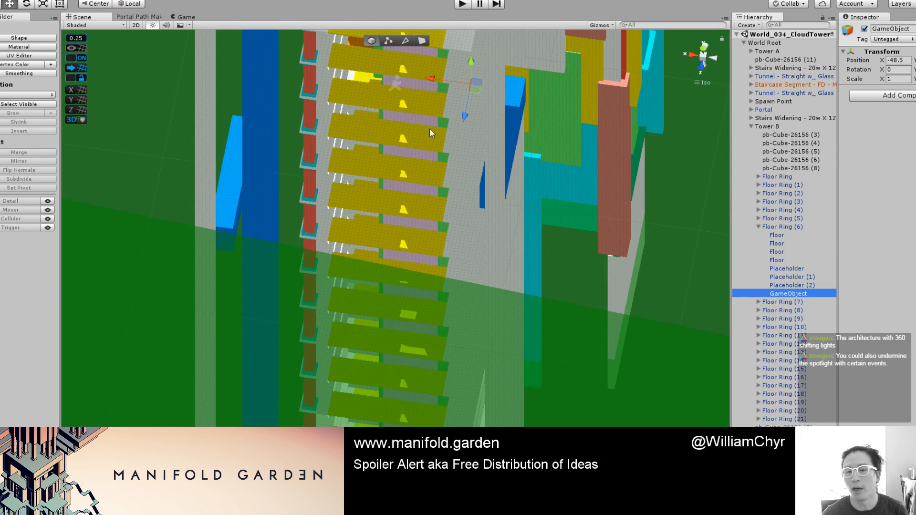
left_click(786, 269)
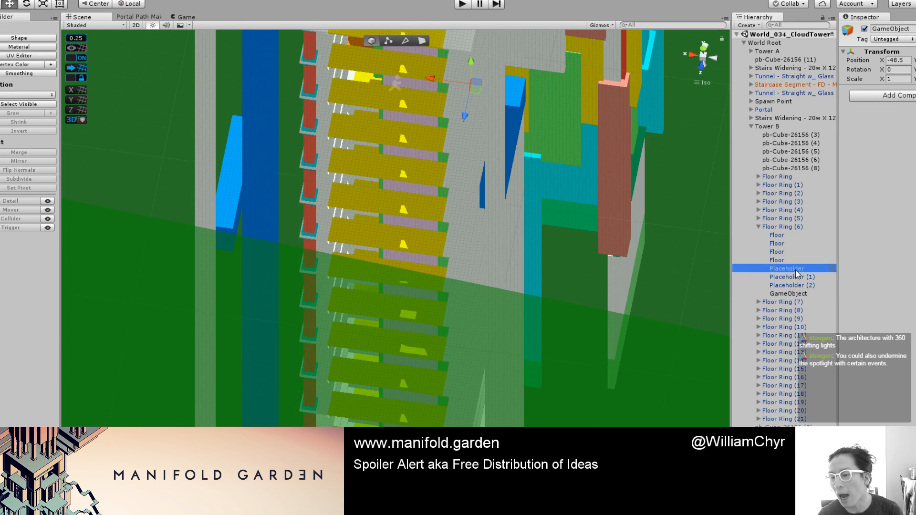
left_click(802, 285, "shift")
left_click_drag(806, 287, 808, 293)
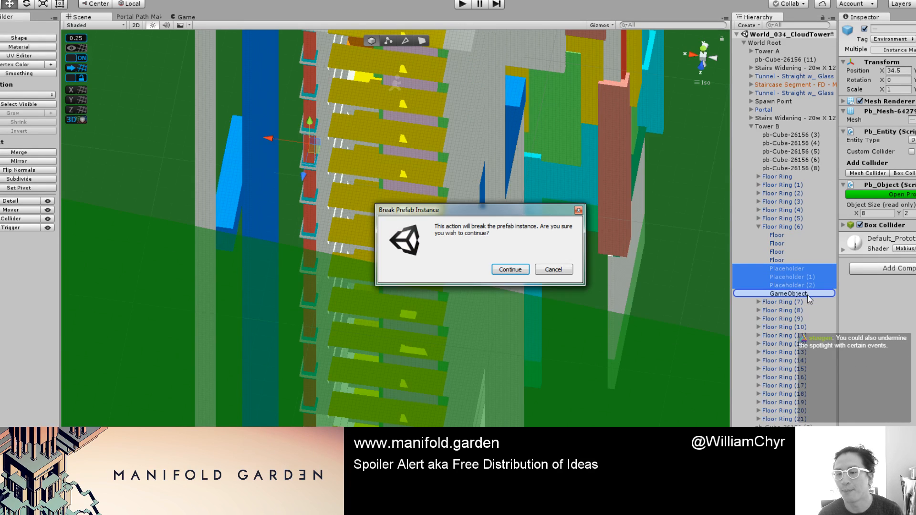
left_click(508, 270)
Step: Rename the empty object holding the three placeholders as Column
left_click(797, 268)
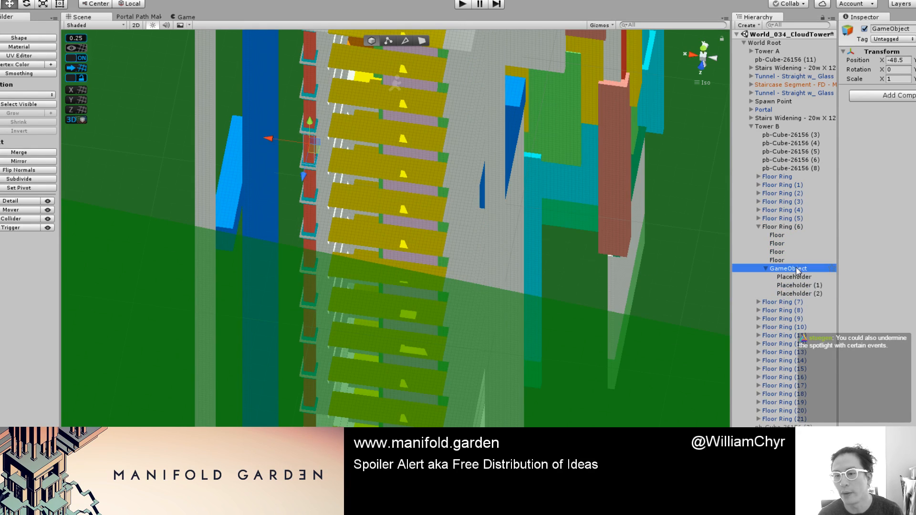
left_click(902, 30)
type("Coplk")
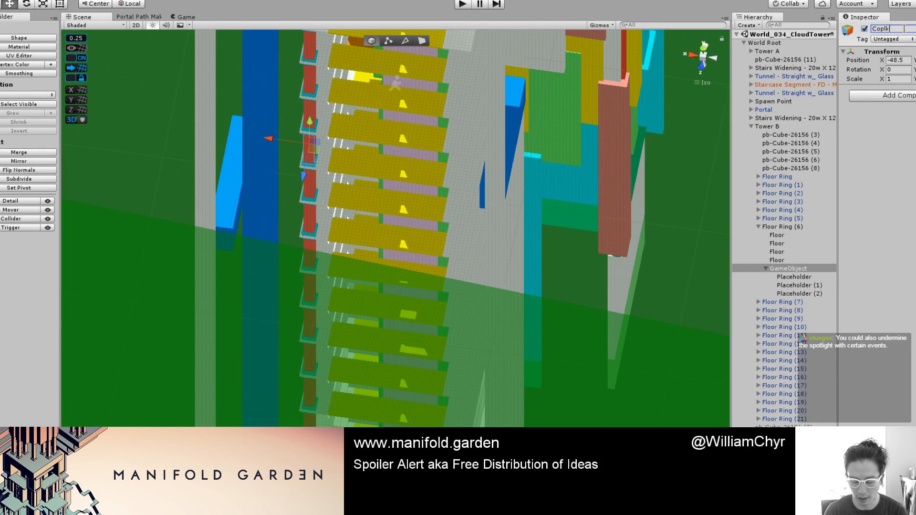
key("BackSpace")
key("BackSpace")
type("lumn")
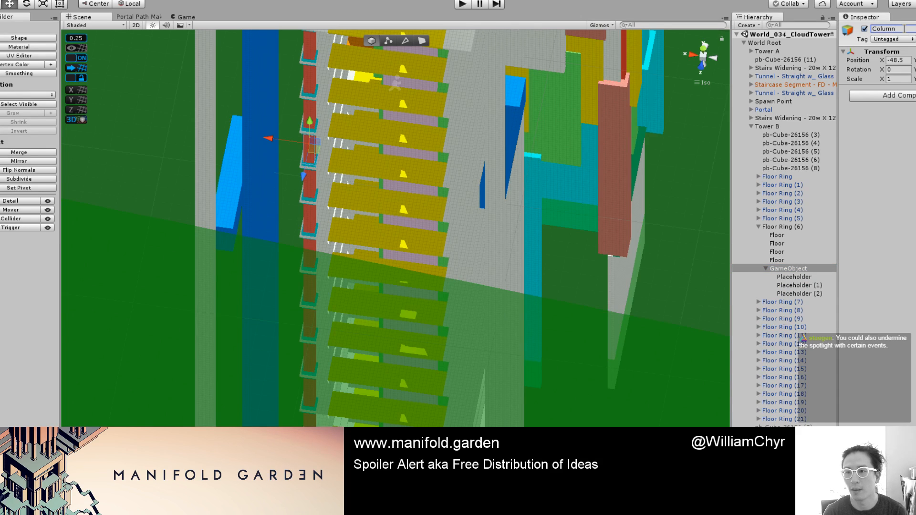
key("Return")
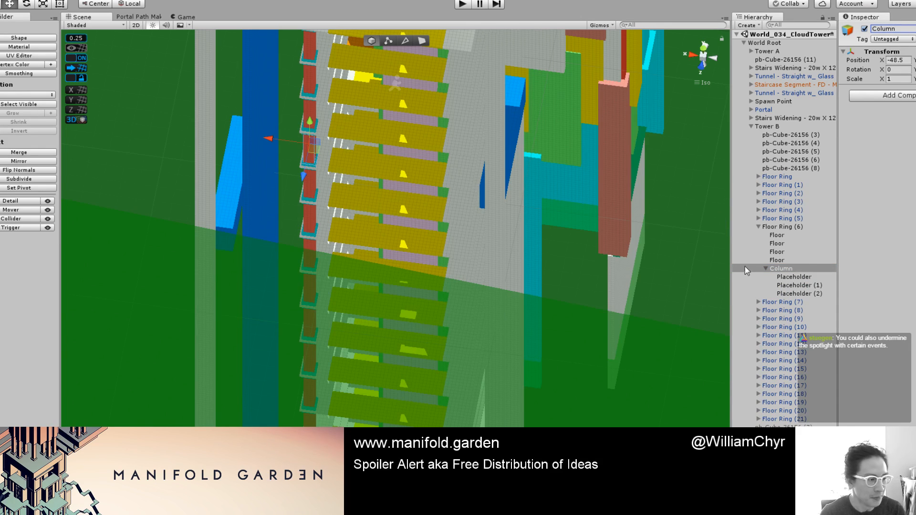
Step: Apply Floor Ring (6)'s changes to its prefab, and frame its Column group in the Scene view
left_click(795, 227)
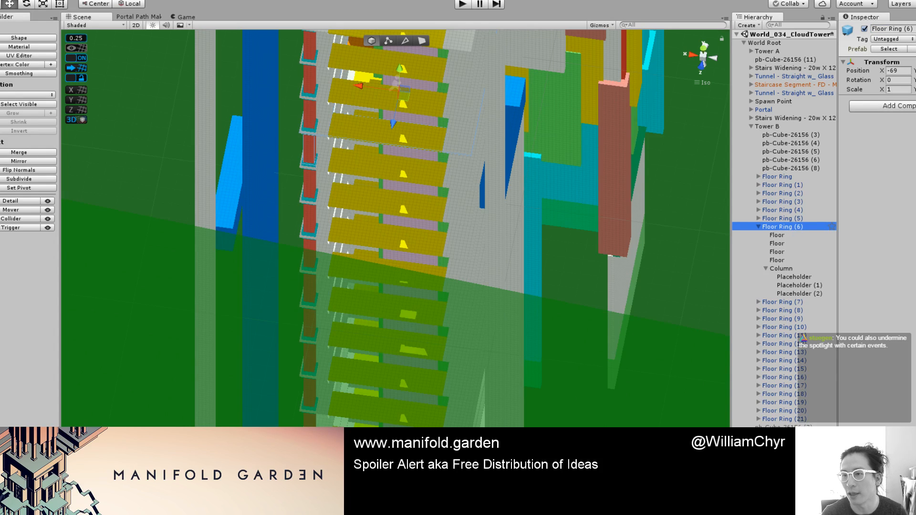
left_click(915, 49)
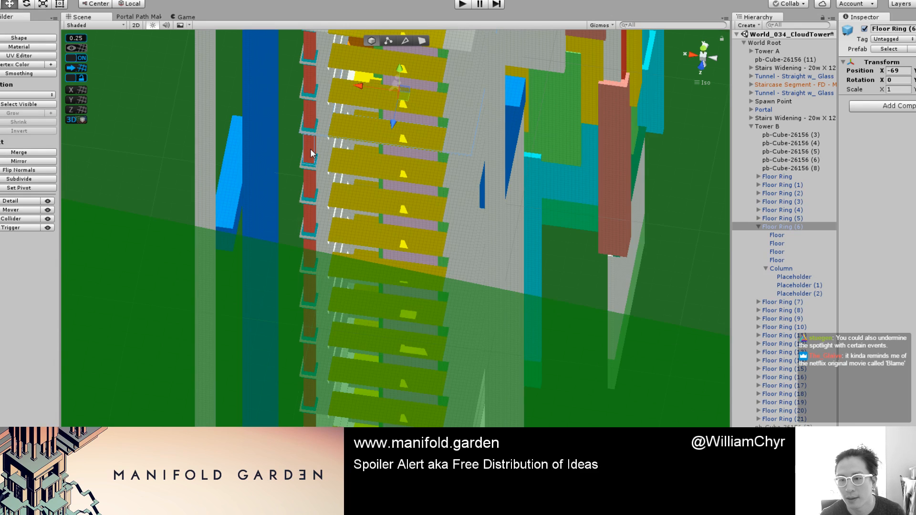
left_click(780, 269)
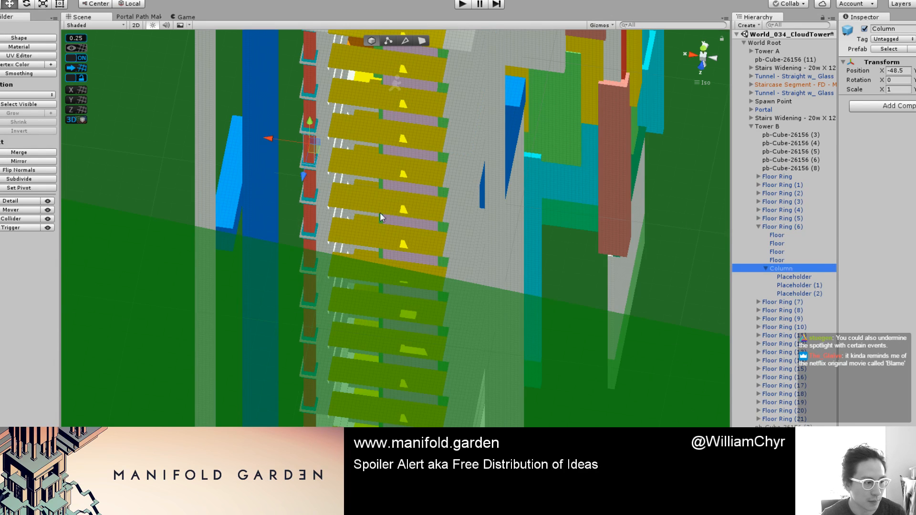
key("f")
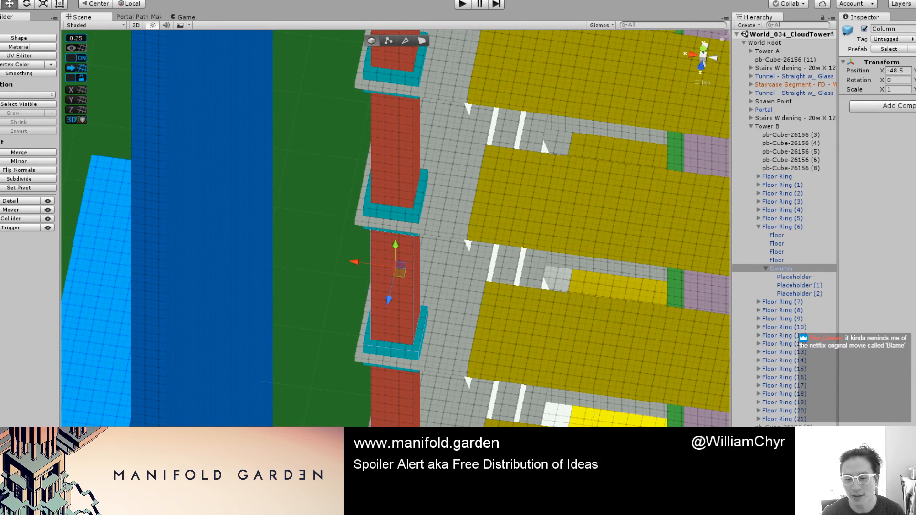
Step: Switch to the web browser, search Google Images for "manga blame", and preview the black-and-white spider-like creature panel
key("alt+Tab")
key("ctrl+t")
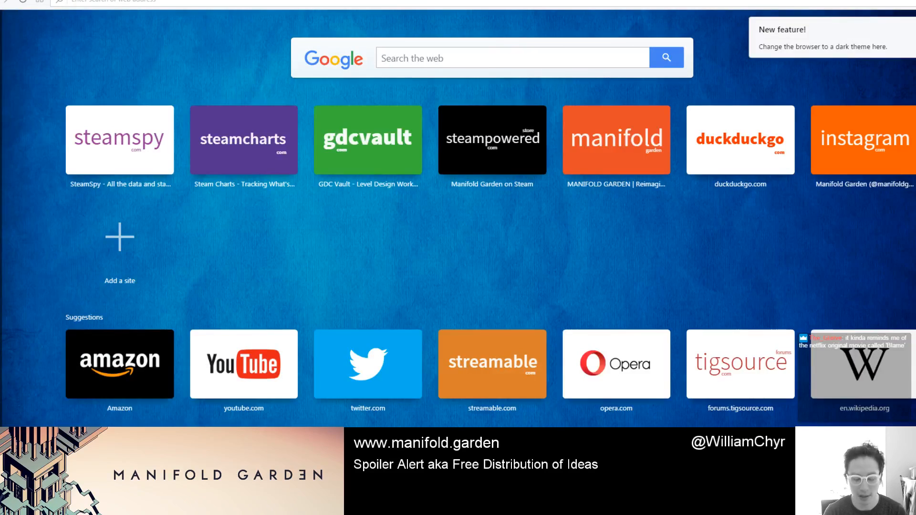
type("manga blame")
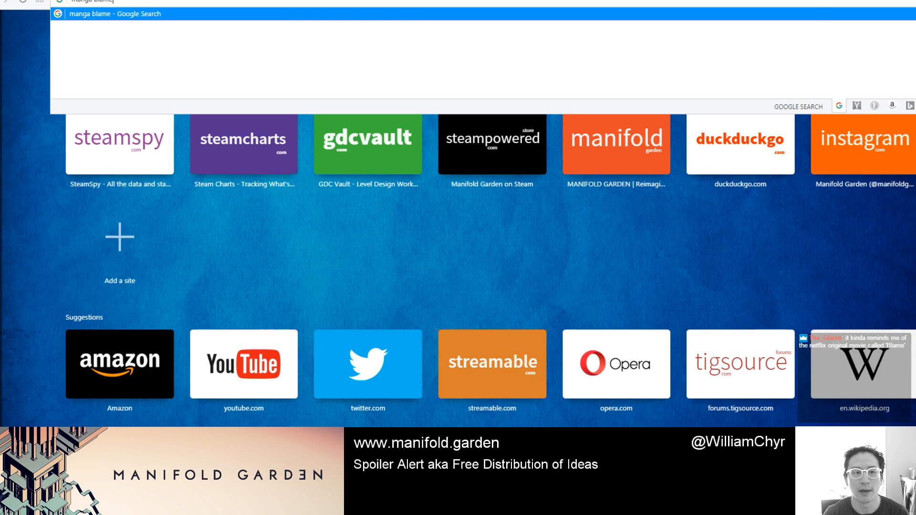
key("Return")
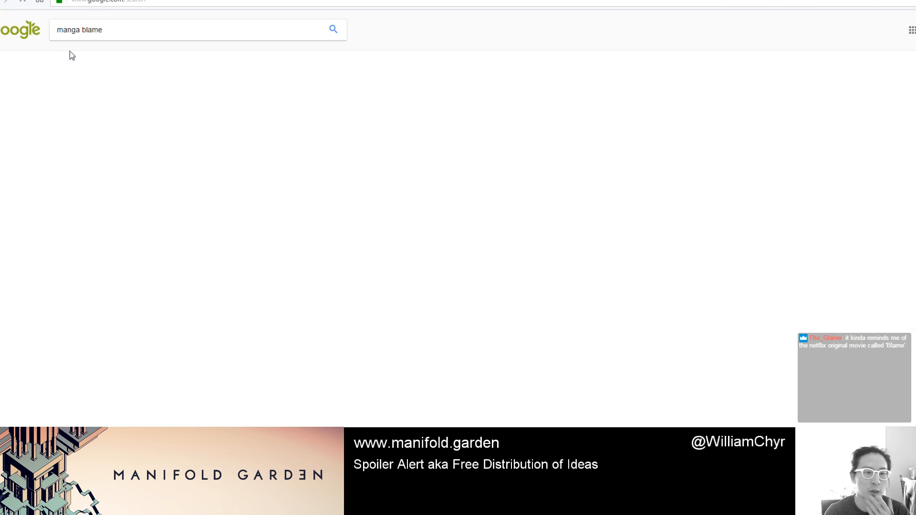
left_click(90, 56)
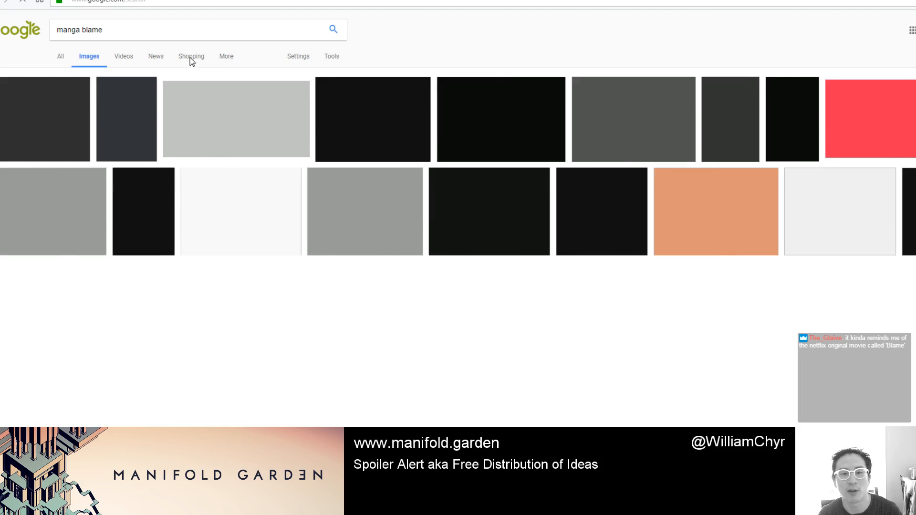
left_click(535, 130)
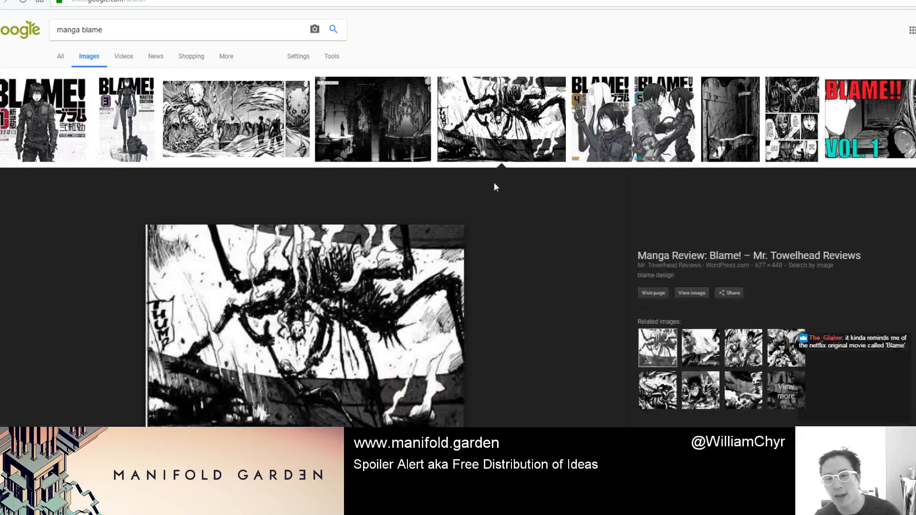
Step: Preview the Blame! panels of the figure on the long staircase and the arched-bridge cityscape in the image results
scroll(310, 147, "down", 5)
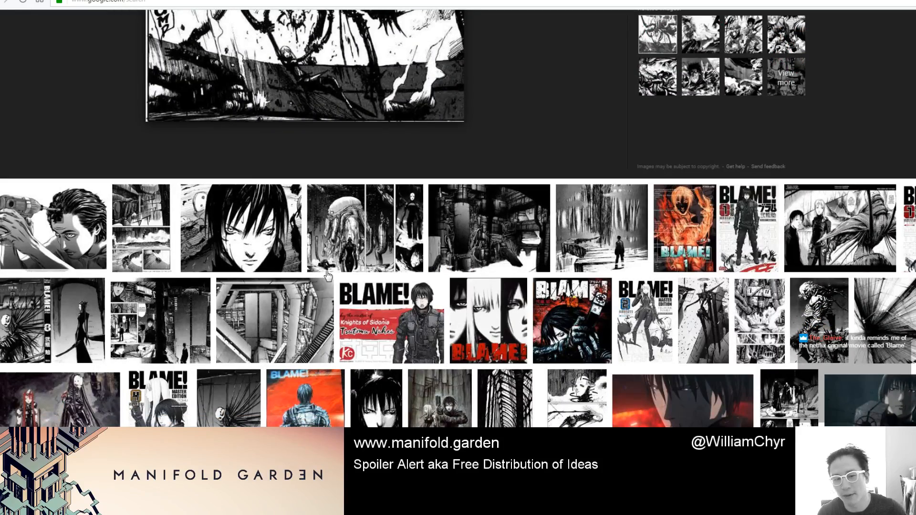
left_click(298, 290)
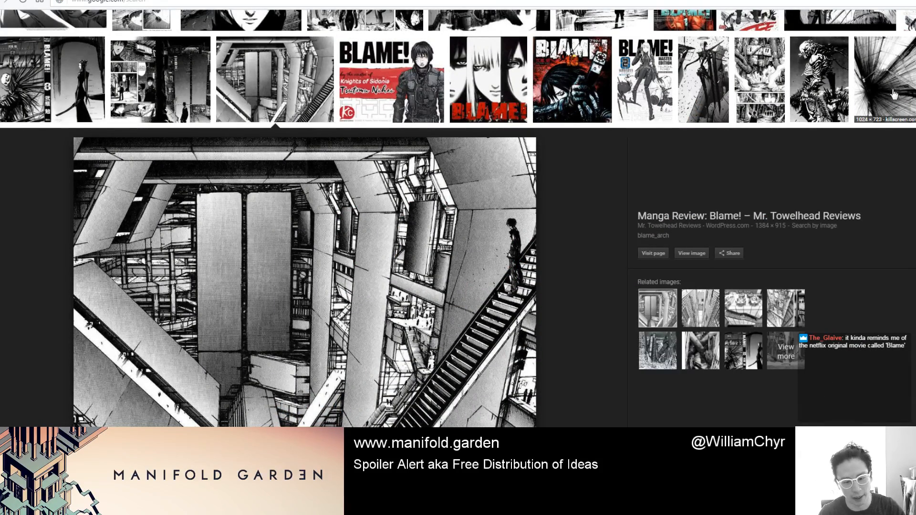
scroll(840, 246, "down", 4)
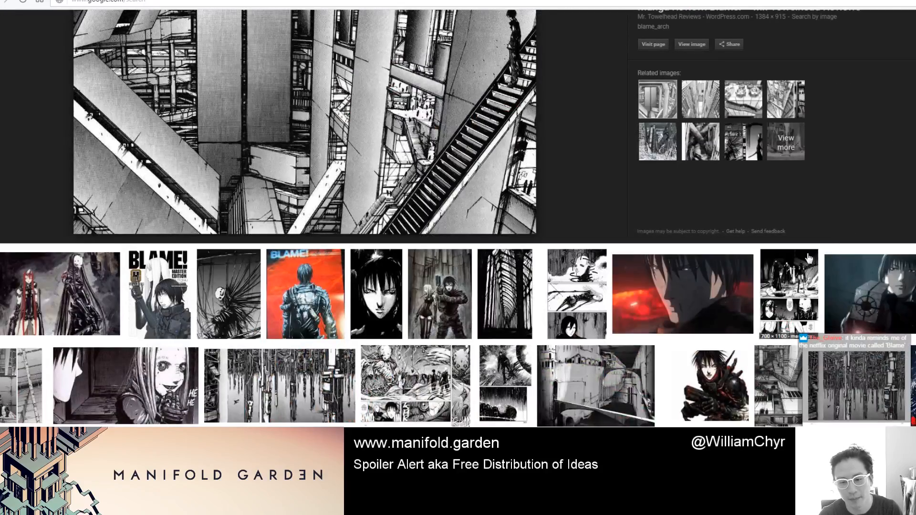
left_click(615, 379)
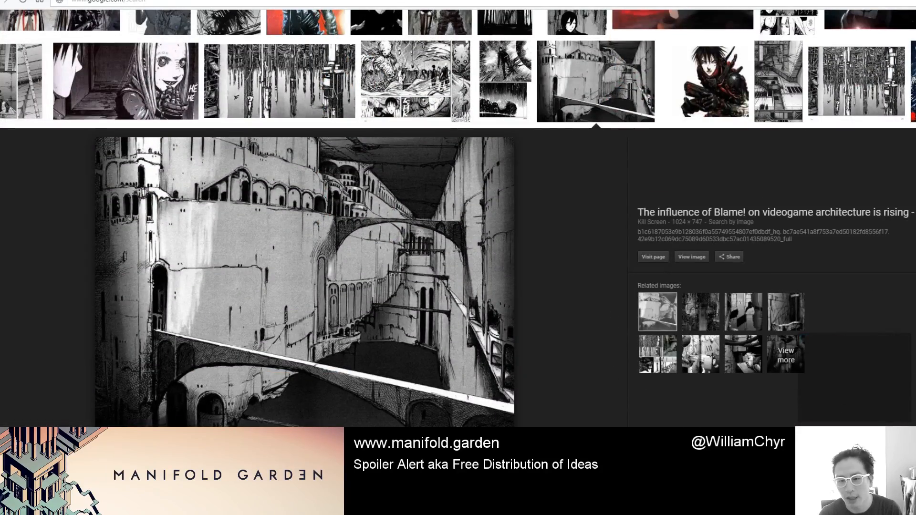
Step: Switch back to the Unity editor, duplicate Floor Ring (6)'s Column group, and move the copy along X to the opposite corner
key("alt+Tab")
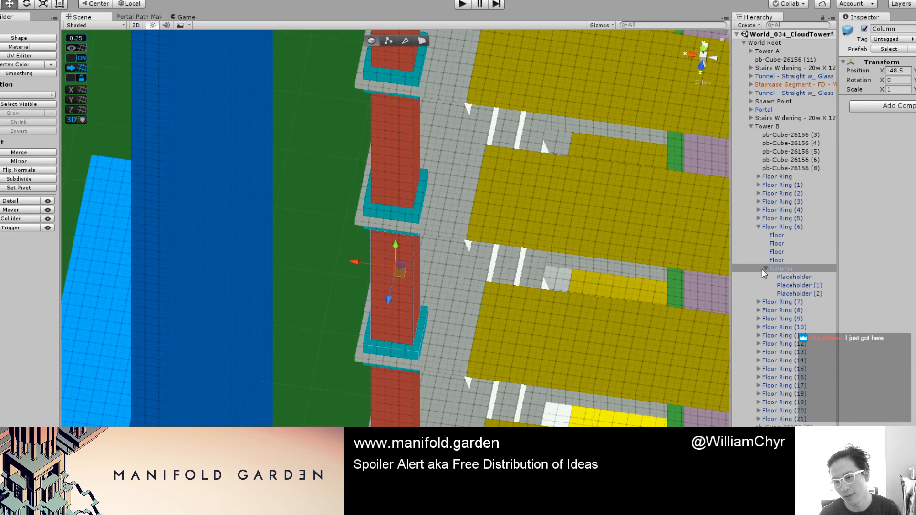
left_click_drag(505, 354, 211, 352, "alt")
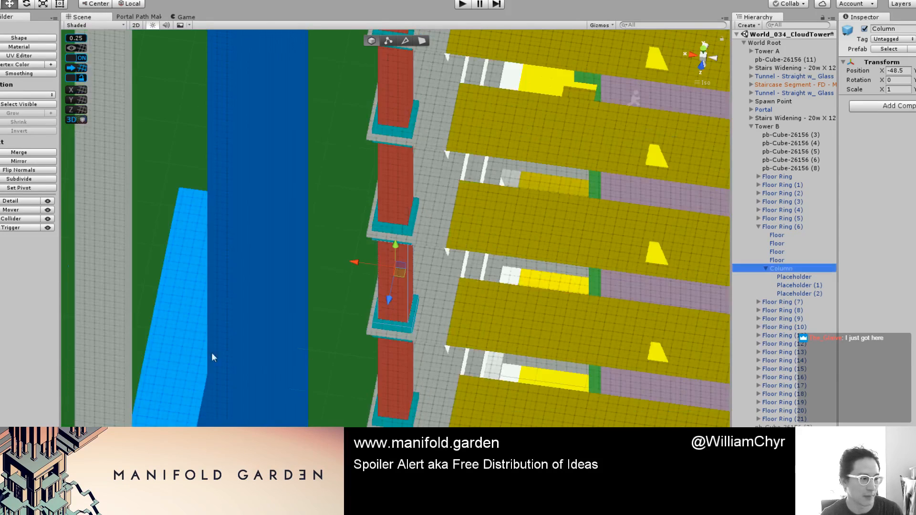
scroll(425, 318, "up", 8)
middle_click_drag(424, 319, 313, 307)
left_click_drag(313, 306, 321, 256, "alt")
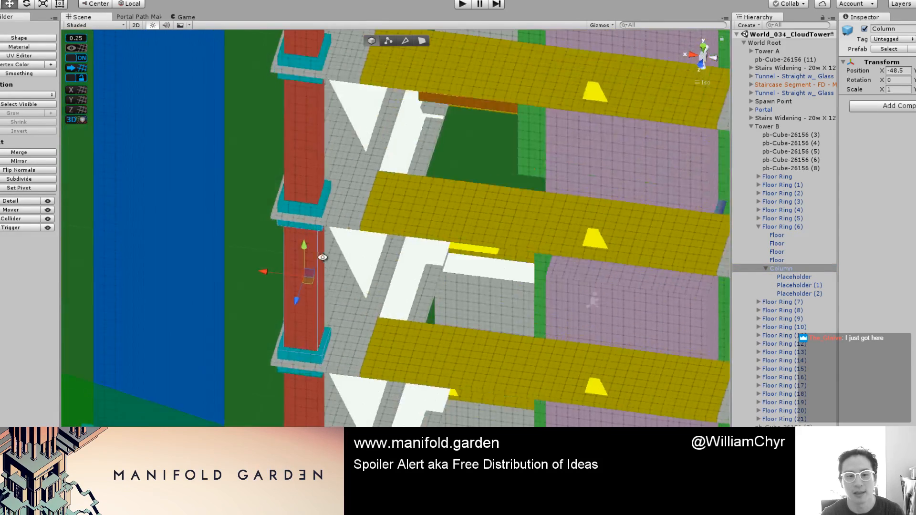
scroll(334, 260, "down", 7)
middle_click_drag(363, 268, 300, 245)
scroll(267, 237, "up", 10)
scroll(300, 246, "down", 6)
key("ctrl+d")
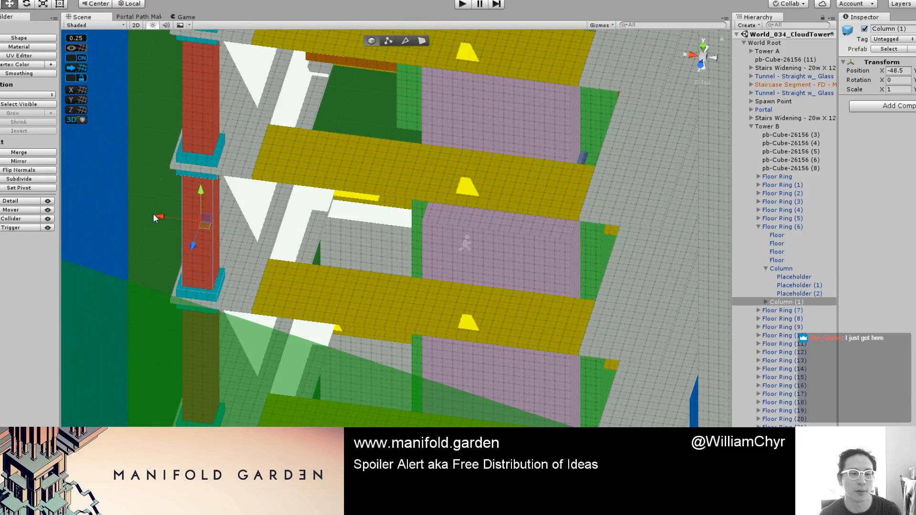
left_click_drag(158, 219, 560, 241)
Step: Fine-tune Column (1)'s X position to -134.5 so it sits on the floor ring's corner
middle_click_drag(478, 241, 292, 197)
left_click_drag(293, 197, 469, 235, "alt")
scroll(449, 245, "down", 5)
scroll(458, 248, "up", 8)
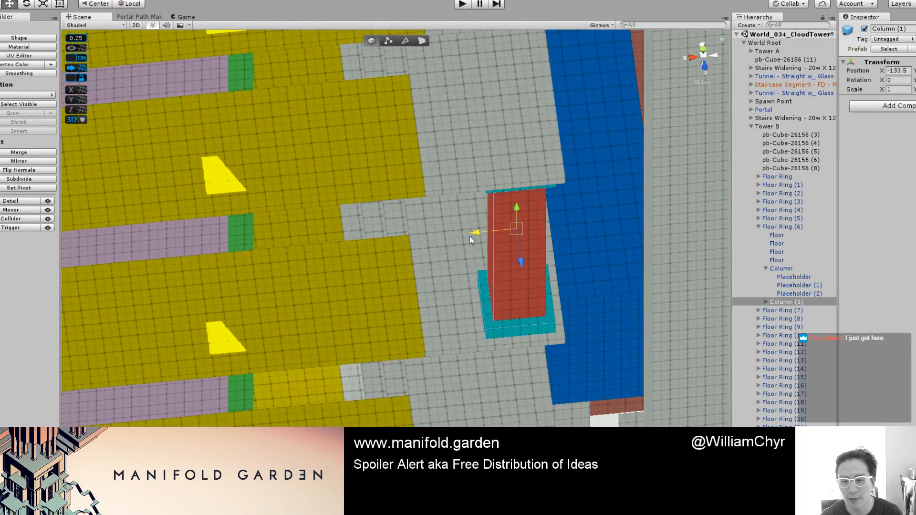
scroll(389, 267, "down", 5)
scroll(390, 267, "down", 5)
left_click_drag(524, 252, 407, 234, "alt")
scroll(407, 232, "up", 5)
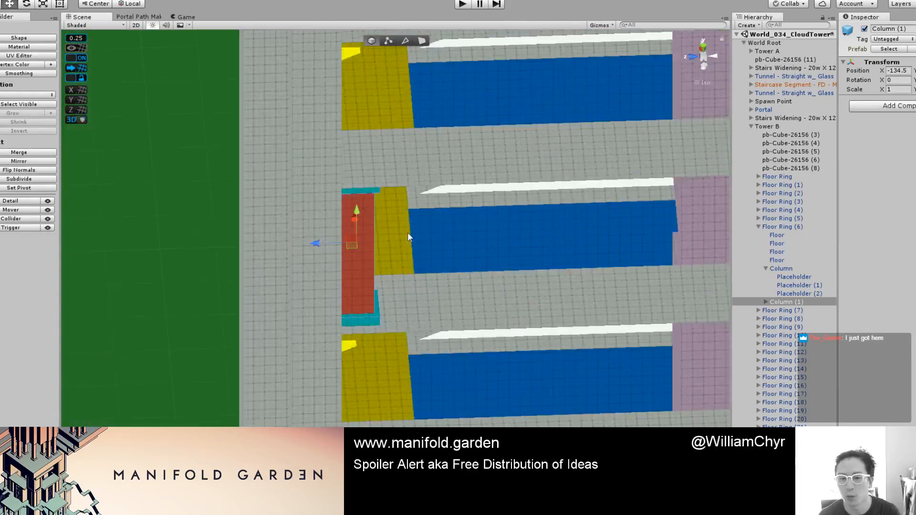
Step: Duplicate Column (1) and move the copy along Z to the far corner of the same side of Floor Ring (6)
scroll(429, 238, "down", 4)
middle_click_drag(502, 253, 405, 273)
left_click_drag(405, 274, 365, 267, "alt")
key("ctrl+d")
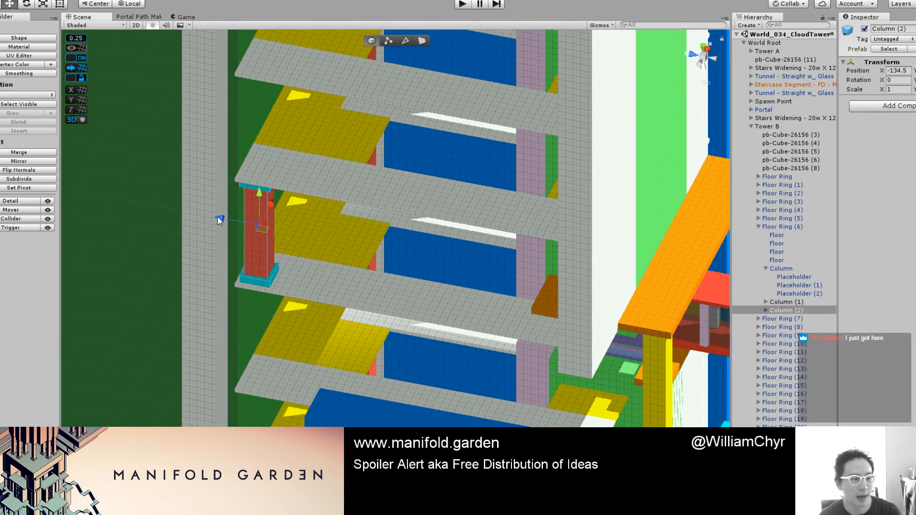
left_click_drag(218, 220, 526, 247)
left_click_drag(498, 255, 568, 232, "alt")
scroll(568, 233, "up", 2)
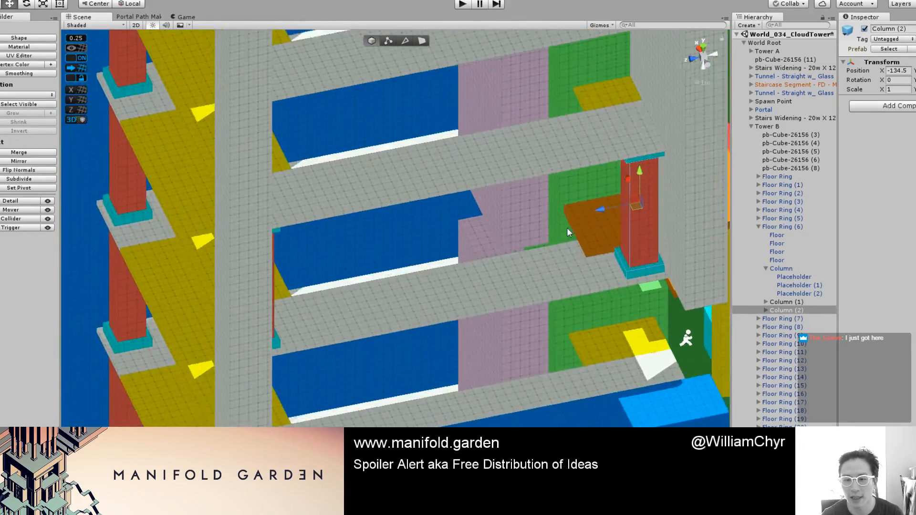
middle_click_drag(567, 233, 420, 282)
left_click_drag(420, 282, 474, 254, "alt")
Step: Examine Floor Ring (6) and its stacked corner columns from several sides
left_click(534, 341)
key("f")
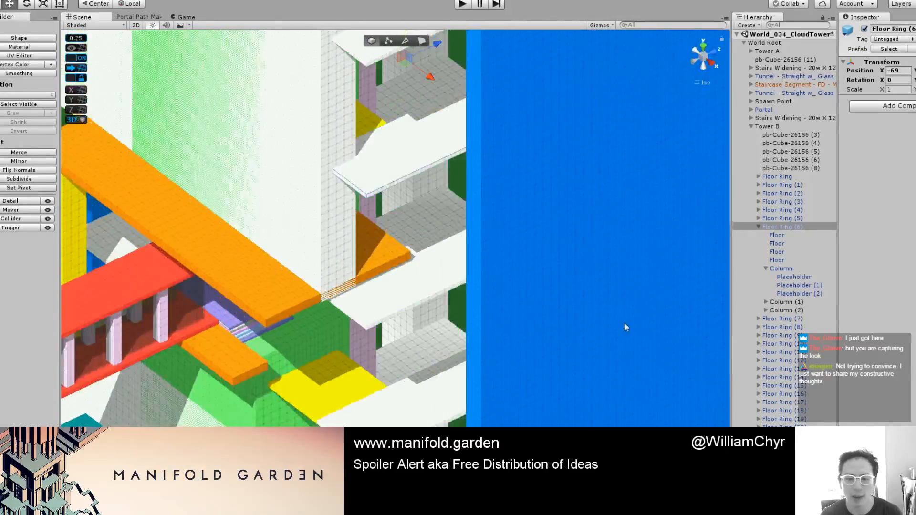
left_click_drag(625, 327, 656, 223, "alt")
left_click(578, 244)
scroll(482, 247, "down", 8)
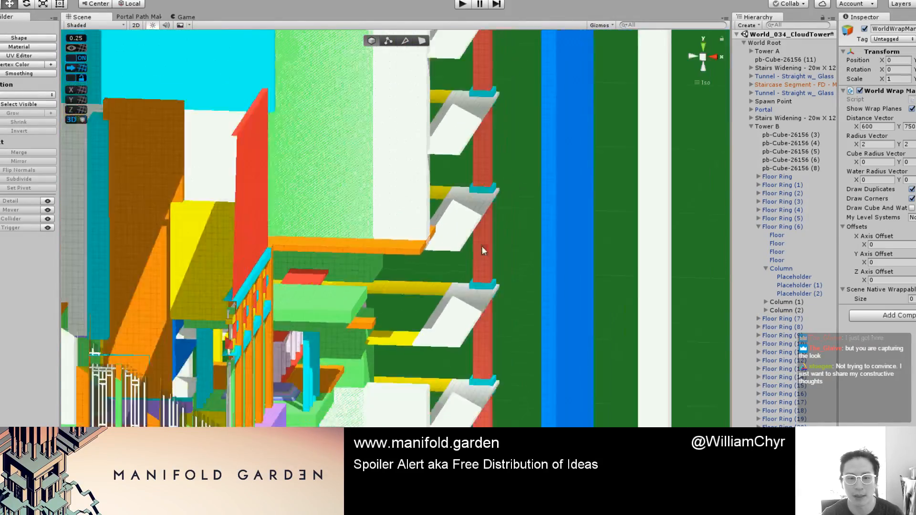
left_click_drag(482, 246, 453, 324, "alt")
left_click(586, 294)
left_click_drag(587, 294, 412, 301, "alt")
left_click(510, 292)
Step: Check the original Column against Column (1), and create another column copy with X position -49.5
left_click(787, 268)
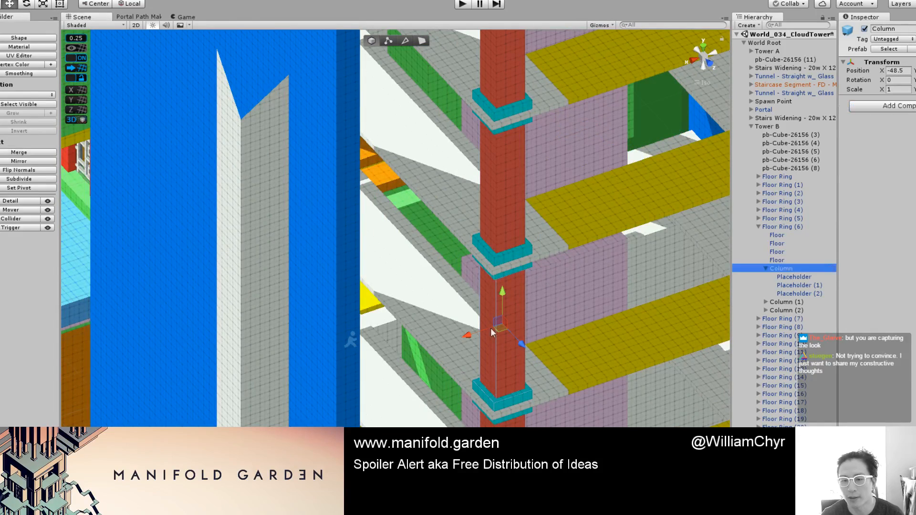
left_click_drag(492, 332, 441, 292, "alt")
left_click(780, 302)
left_click_drag(431, 247, 391, 236, "alt")
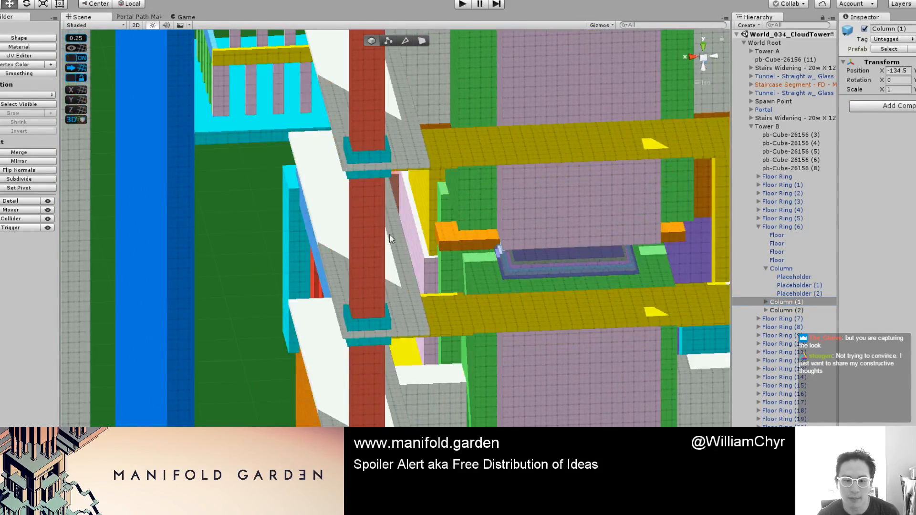
scroll(424, 242, "down", 3)
left_click_drag(568, 262, 324, 359, "alt")
key("ctrl+d")
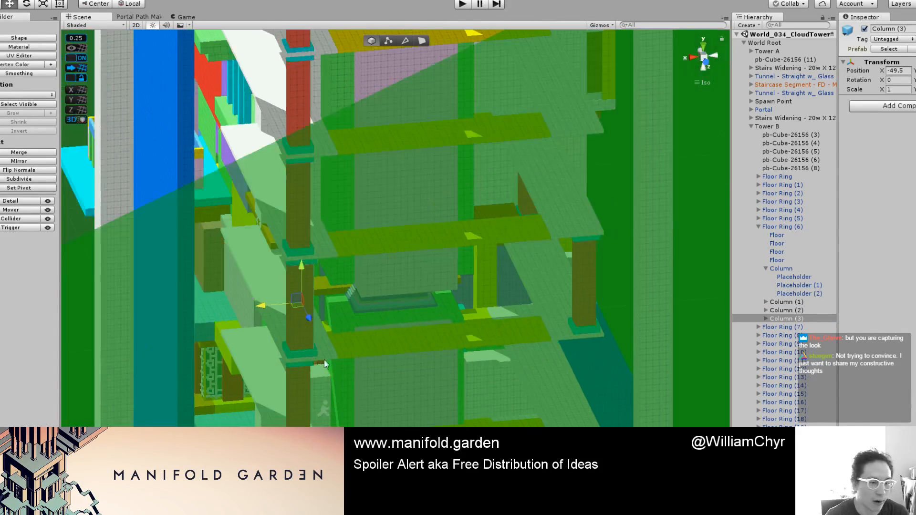
Step: Move Column (3) along Z onto the remaining empty corner of Floor Ring (6)
scroll(325, 359, "up", 8)
middle_click_drag(298, 378, 433, 378)
left_click_drag(365, 339, 221, 201)
scroll(189, 153, "up", 6)
scroll(220, 200, "up", 3)
middle_click_drag(221, 200, 454, 127)
left_click_drag(397, 126, 349, 128)
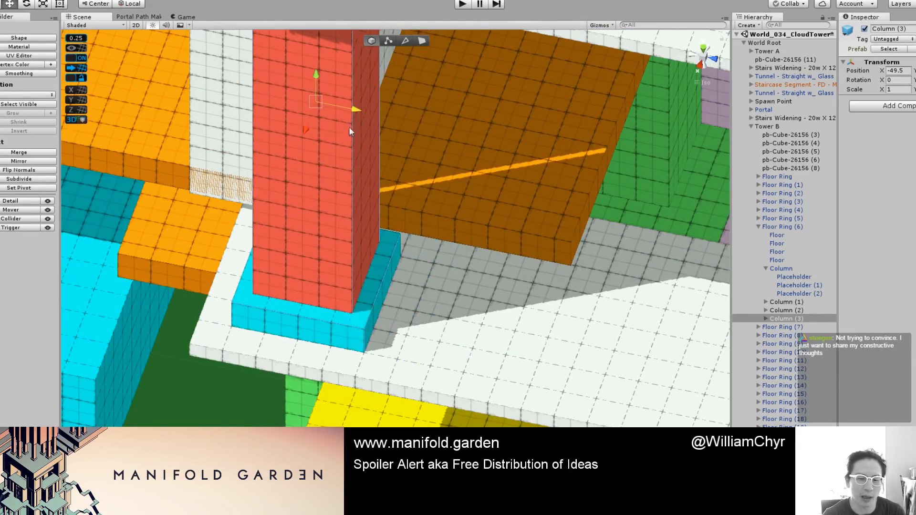
Step: Examine how Column (3) sits on its corner beside the orange ledge and within the whole floor ring
scroll(384, 165, "down", 10)
scroll(482, 193, "up", 6)
scroll(572, 218, "down", 7)
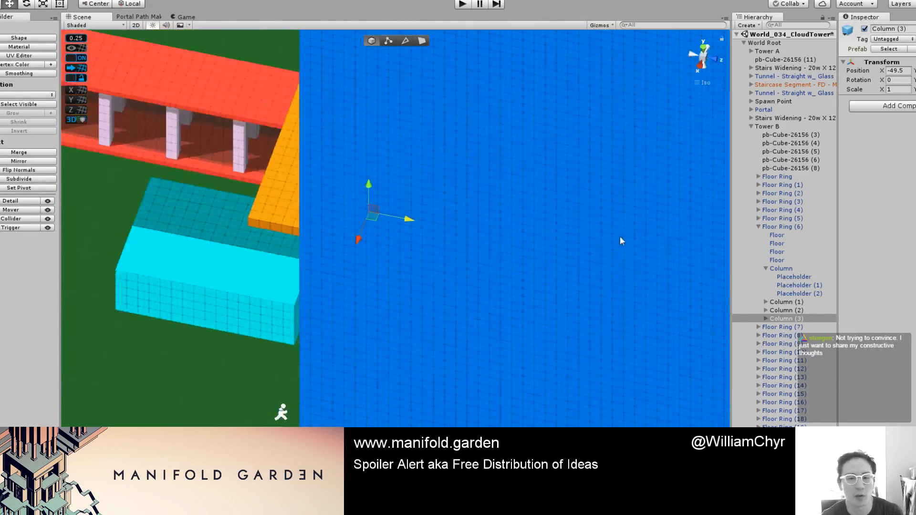
left_click_drag(621, 241, 422, 282, "alt")
scroll(380, 186, "up", 9)
scroll(418, 281, "up", 4)
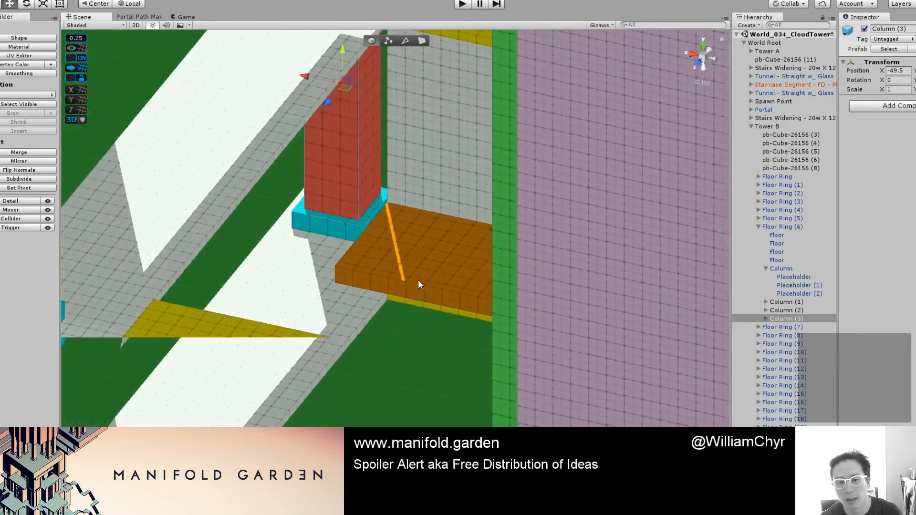
scroll(418, 279, "down", 5)
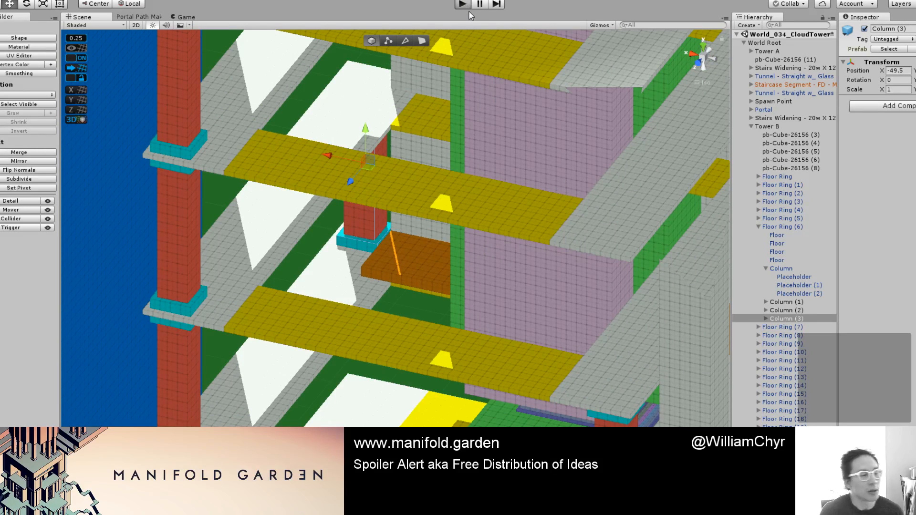
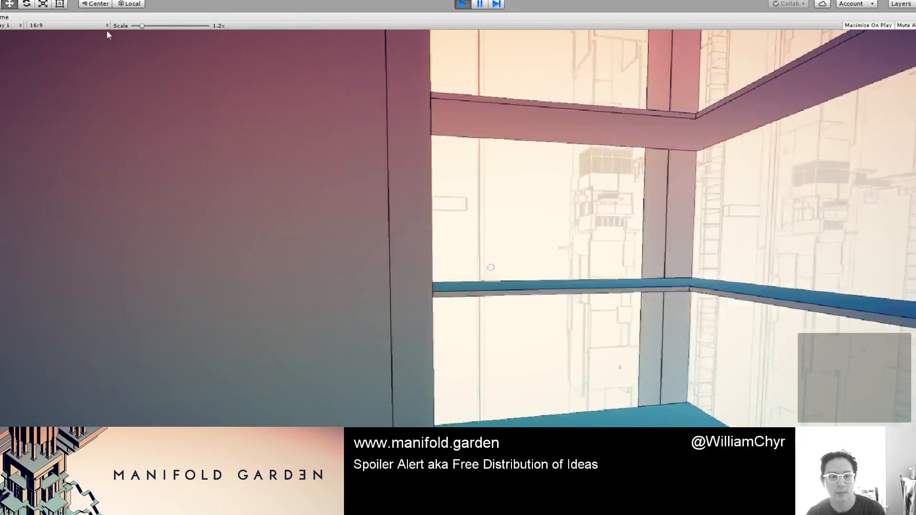
Step: Playtest the level with the Game view scale at 1x, and exit play mode
left_click_drag(138, 26, 128, 27)
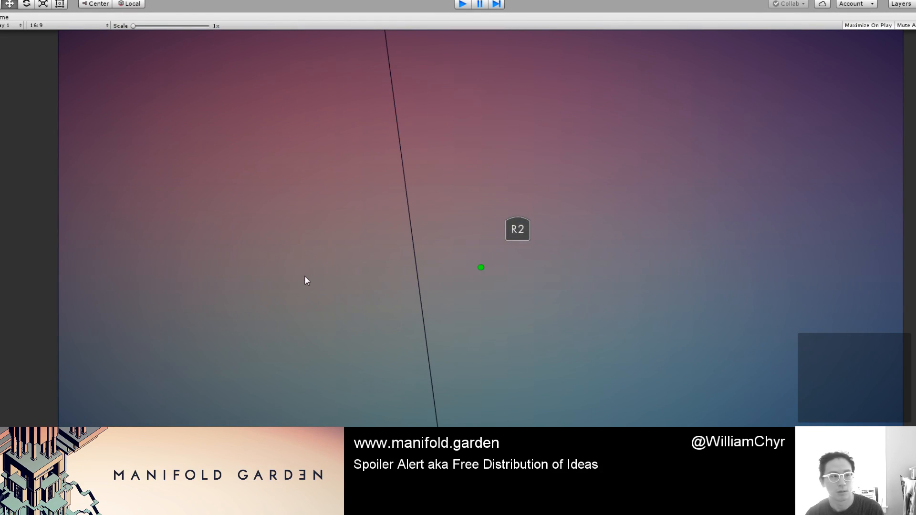
key("ctrl+p")
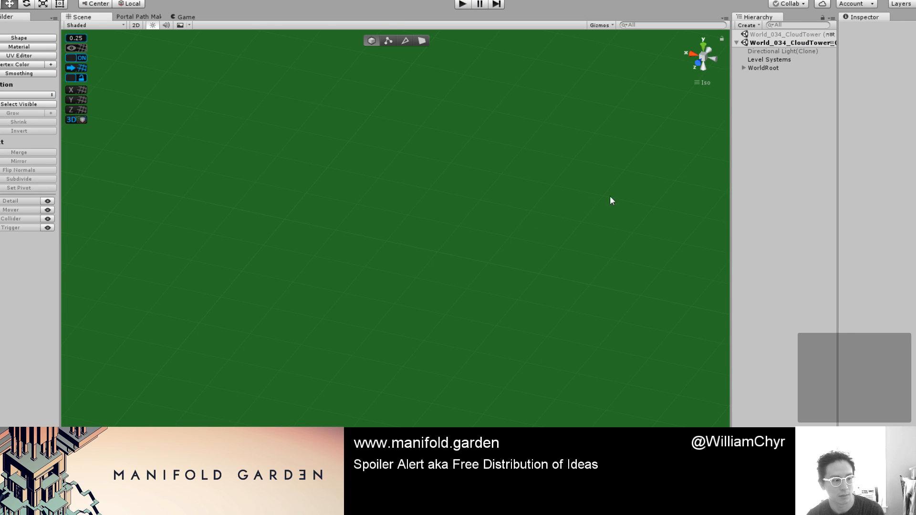
Step: Select the lowest Floor Ring of Tower B through one of its floor pieces and deactivate the whole ring
scroll(430, 262, "down", 5)
scroll(456, 261, "up", 9)
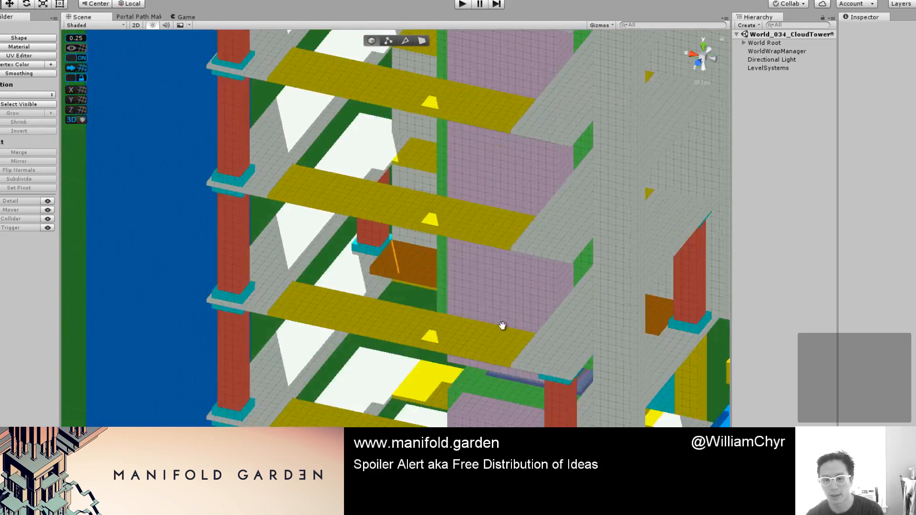
scroll(501, 325, "up", 10)
middle_click_drag(491, 324, 439, 262)
left_click_drag(398, 298, 346, 271, "alt")
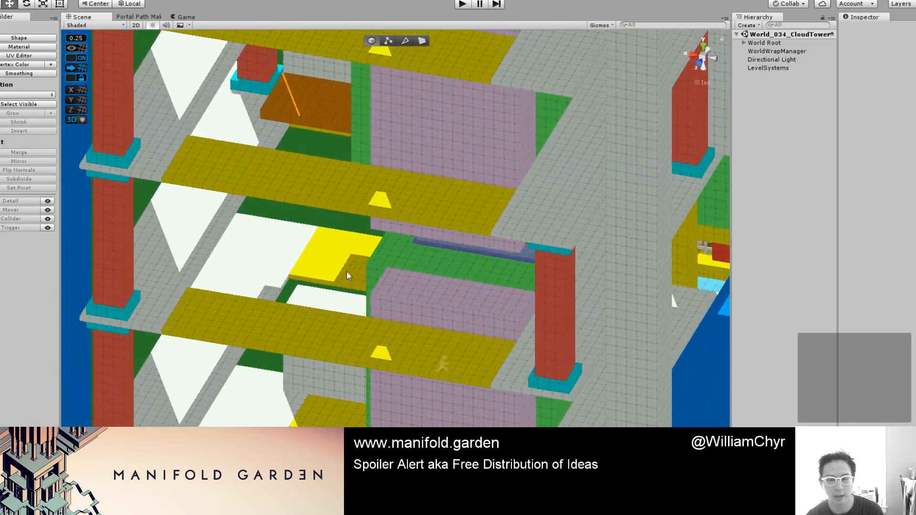
left_click(312, 356)
left_click(409, 339)
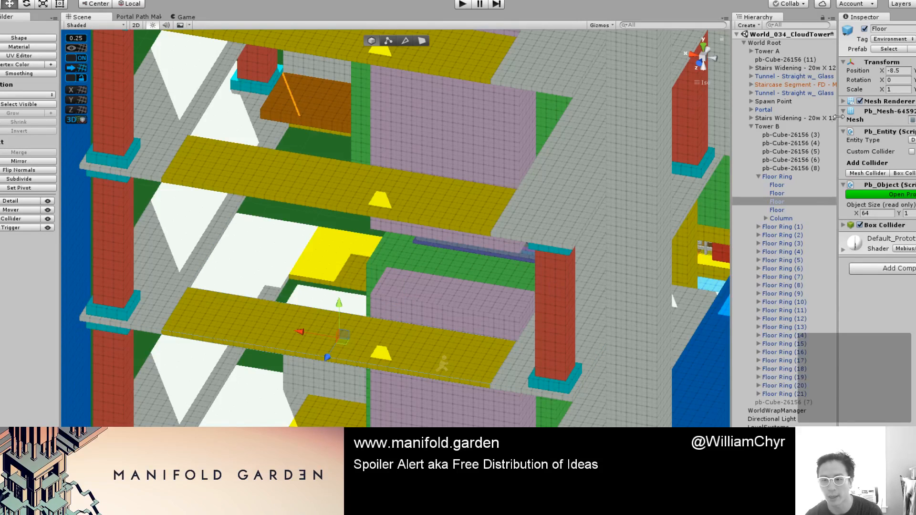
left_click(769, 177)
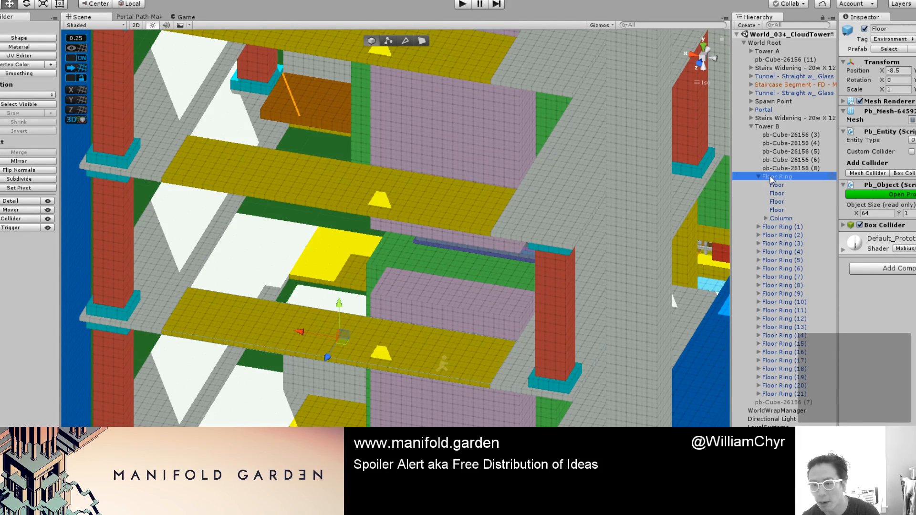
left_click(864, 30)
scroll(554, 209, "up", 5)
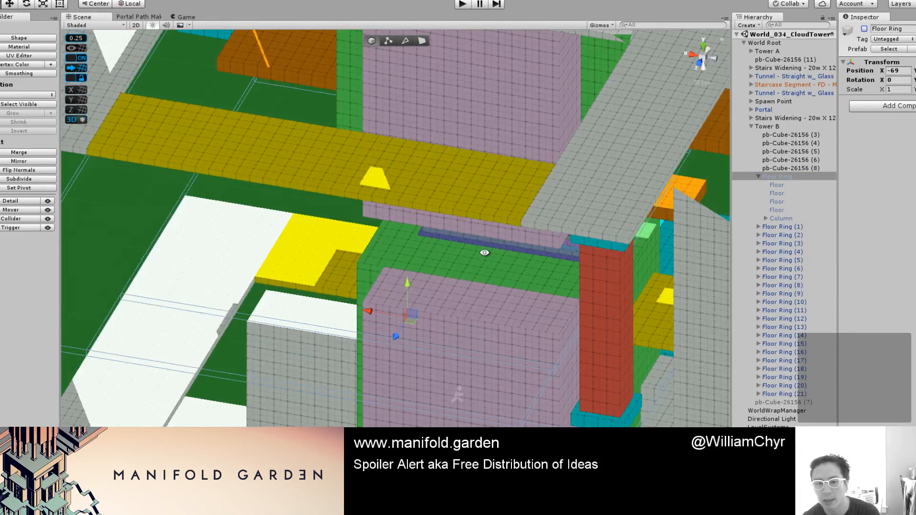
Step: Examine Tower B from the side and from above around the deactivated Floor Ring
left_click_drag(484, 251, 448, 275, "alt")
scroll(432, 314, "up", 5)
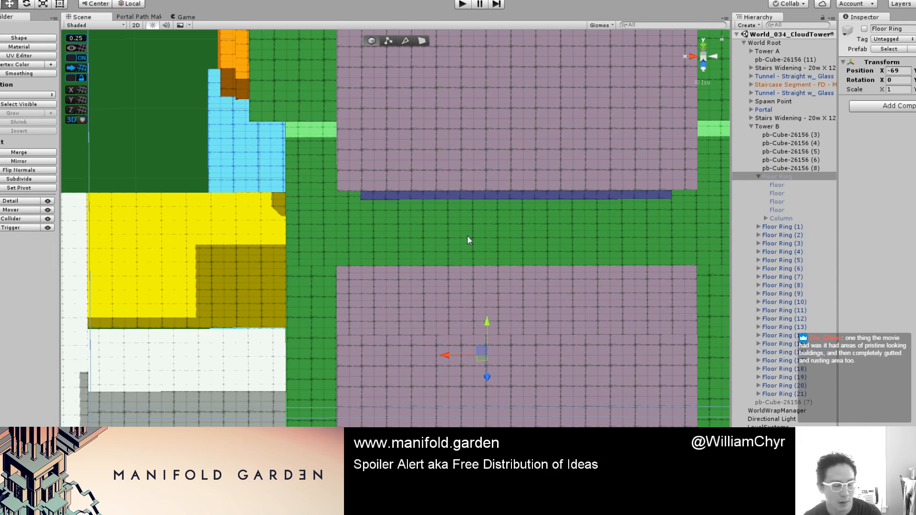
left_click_drag(468, 239, 221, 312, "alt")
scroll(257, 299, "down", 15)
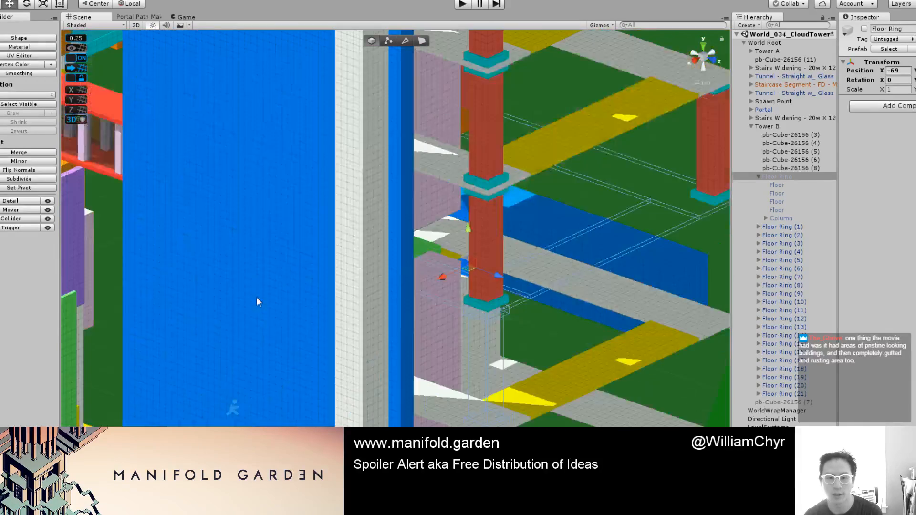
scroll(467, 250, "up", 7)
left_click_drag(468, 194, 331, 342, "alt")
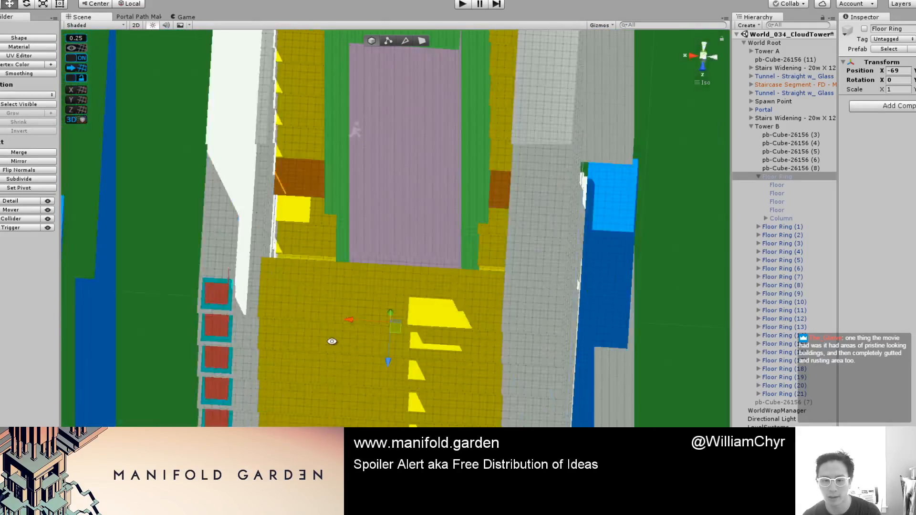
scroll(400, 268, "up", 7)
left_click_drag(401, 268, 470, 317, "alt")
scroll(343, 293, "down", 10)
Step: Bring the neighbouring structures into view and switch the Scene view from isometric to perspective projection
middle_click_drag(243, 273, 641, 282)
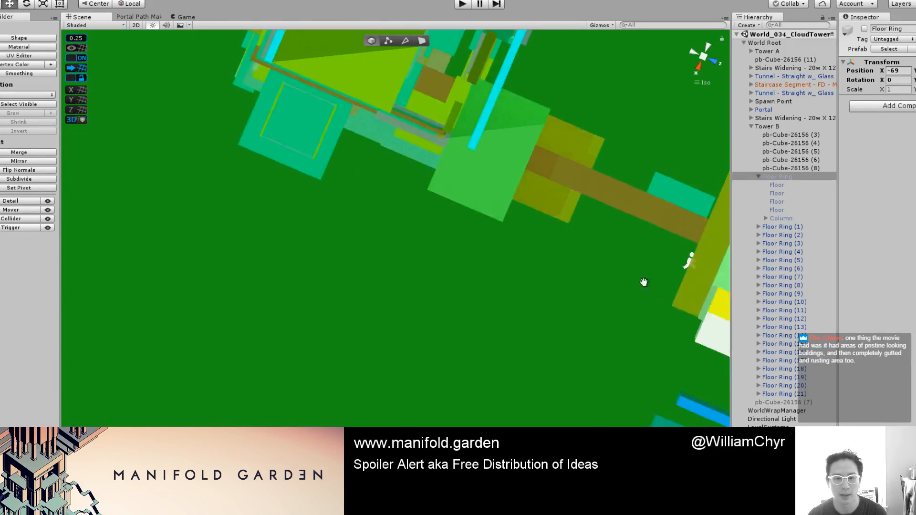
scroll(572, 229, "up", 5)
middle_click_drag(520, 195, 564, 341)
scroll(481, 241, "up", 7)
middle_click_drag(496, 190, 380, 287)
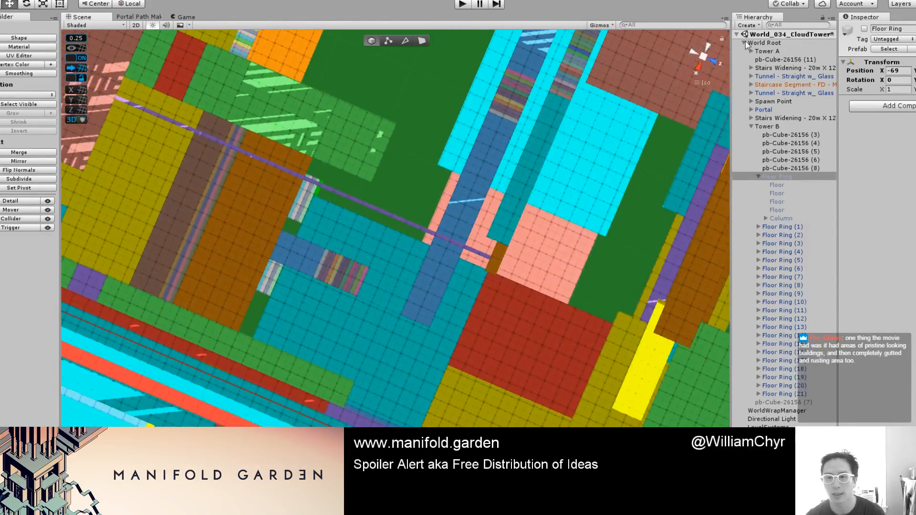
left_click(704, 60)
scroll(454, 179, "up", 5)
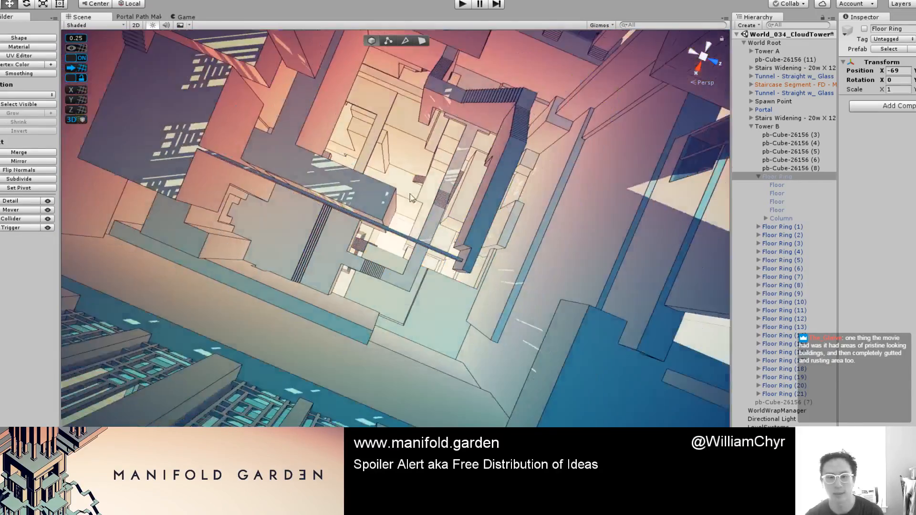
Step: Examine the towers' ledges, walls and openings from above and at close range in the perspective view
mouse_move(454, 179)
left_mouse_down("alt")
mouse_move(382, 164)
mouse_move(360, 224)
left_mouse_up("alt")
scroll(360, 222, "down", 3)
scroll(361, 224, "up", 3)
scroll(372, 211, "down", 5)
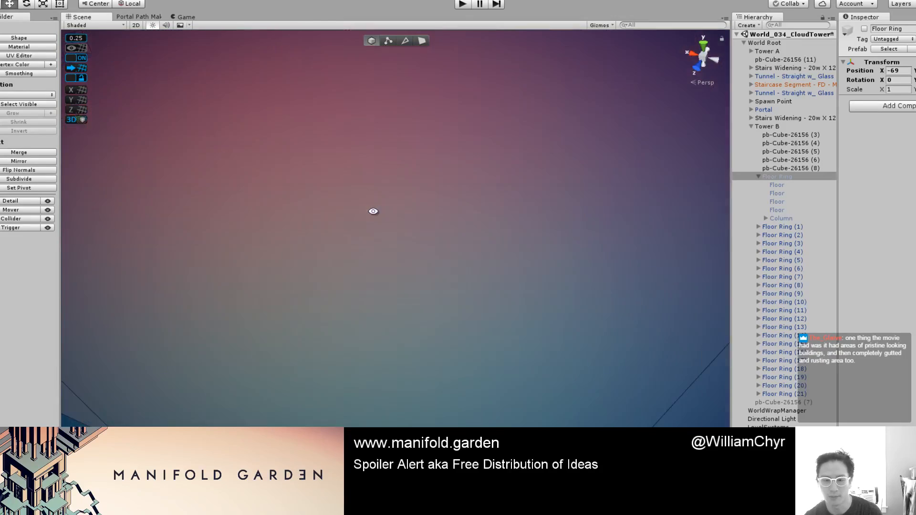
scroll(373, 213, "down", 4)
middle_click_drag(262, 271, 418, 246)
scroll(418, 246, "up", 5)
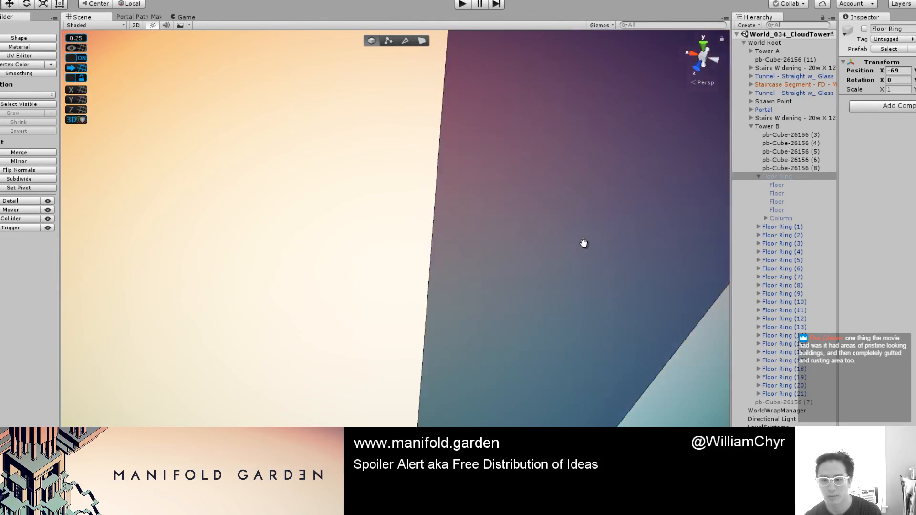
middle_click_drag(582, 244, 433, 250)
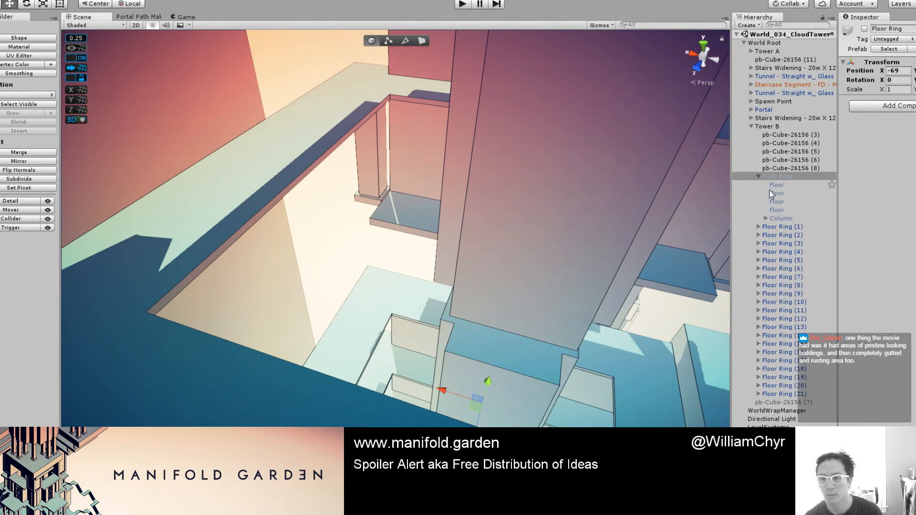
Step: Set the WorldWrapManager's Distance Vector X to 850 and the X value of its Z Axis Offset to 400
left_click(753, 411)
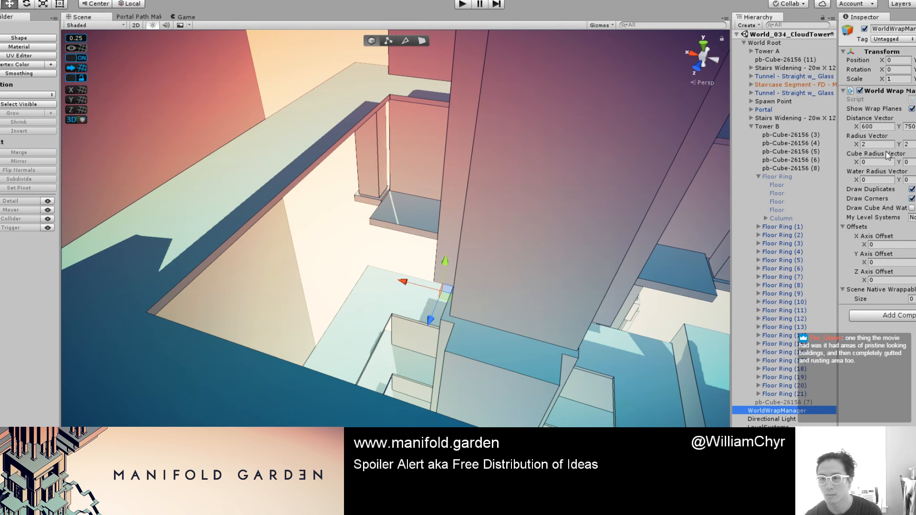
left_click(875, 126)
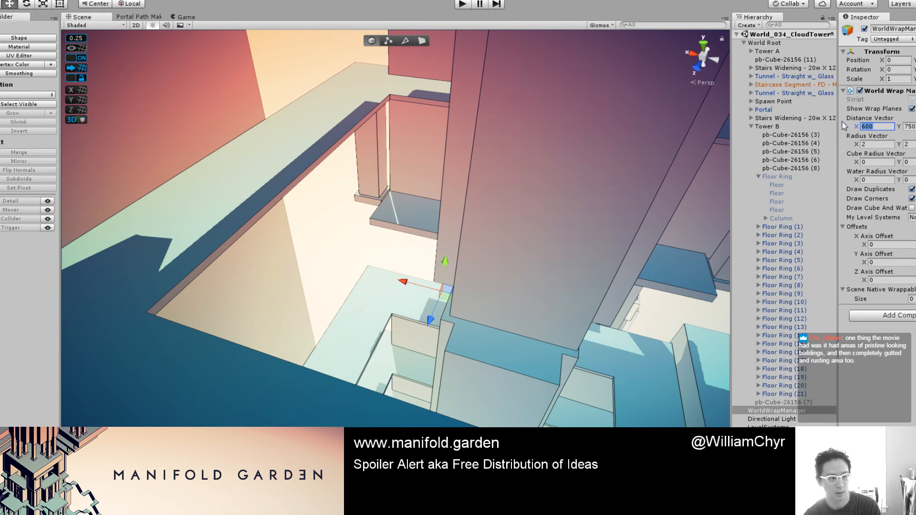
type("850")
key("Tab")
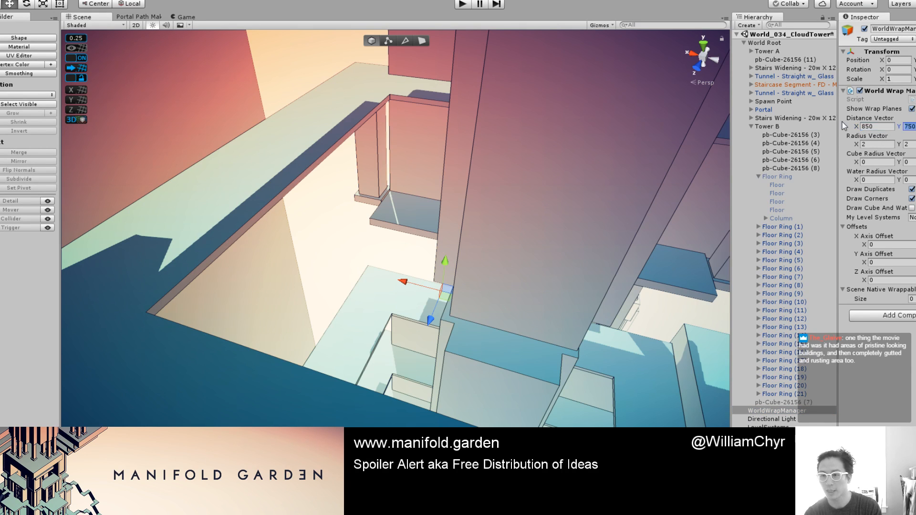
key("Return")
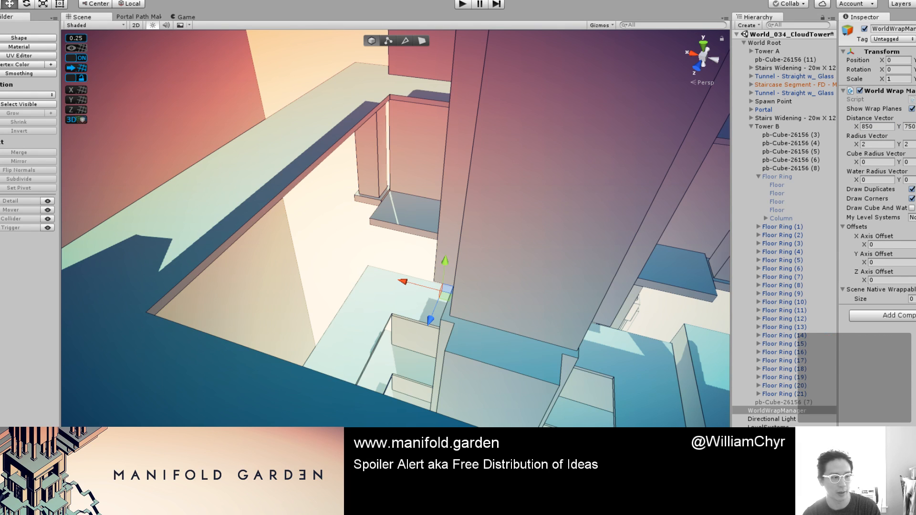
left_click(896, 280)
type("4")
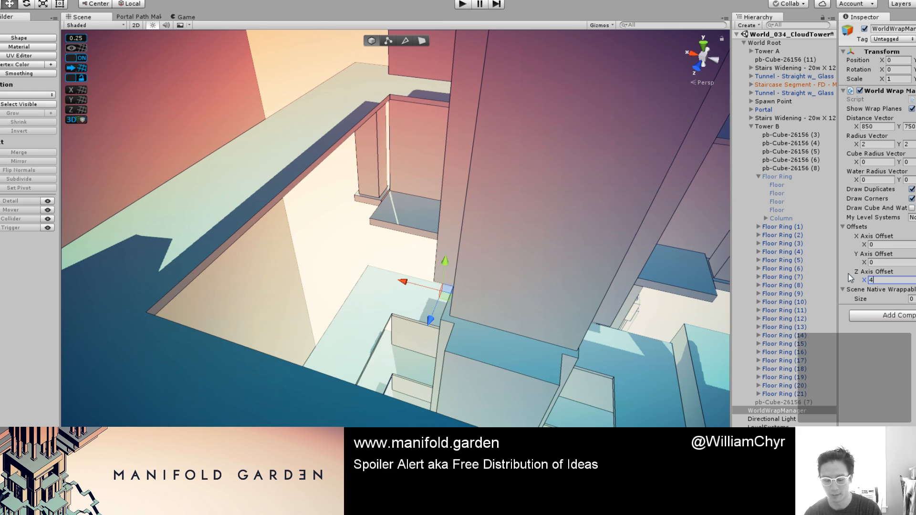
type("00")
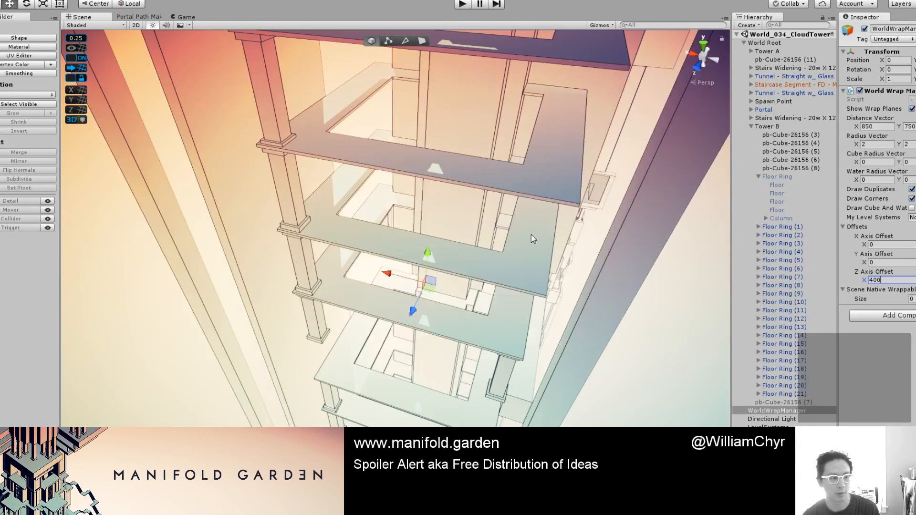
Step: Examine the gap between the stacked floor rings, switch to isometric projection and inspect the underside of the central core block
scroll(595, 206, "down", 5)
left_click_drag(595, 207, 472, 261, "alt")
scroll(484, 259, "down", 3)
scroll(391, 259, "up", 7)
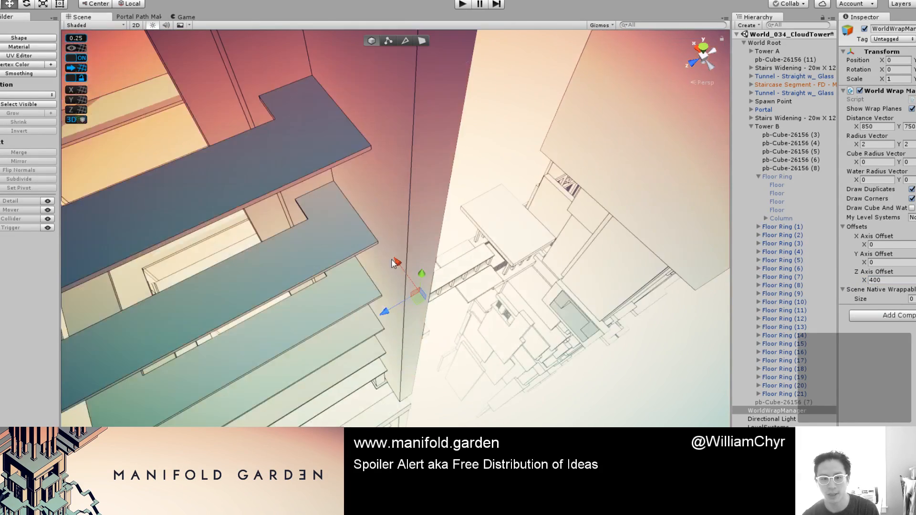
left_click_drag(392, 264, 382, 215, "alt")
scroll(394, 278, "up", 6)
left_click_drag(394, 278, 486, 328, "alt")
left_click_drag(497, 287, 463, 275, "alt")
scroll(477, 246, "down", 3)
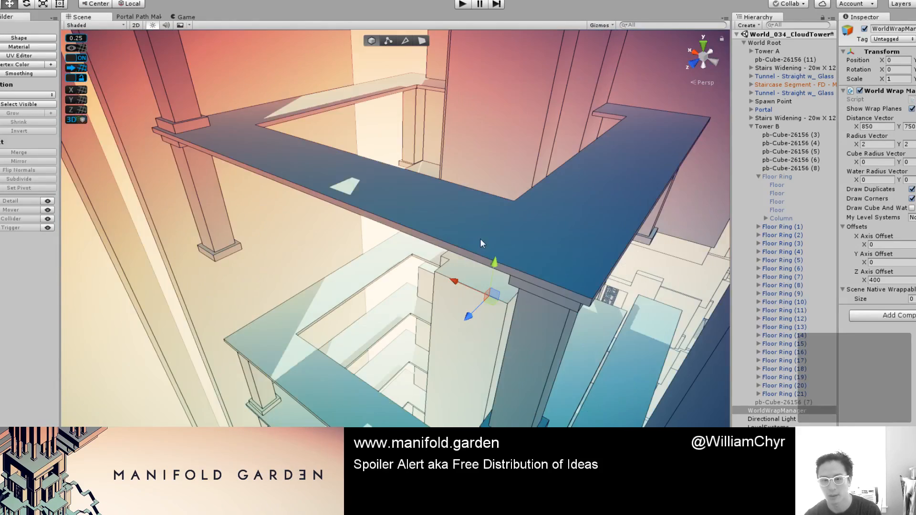
left_click(698, 64)
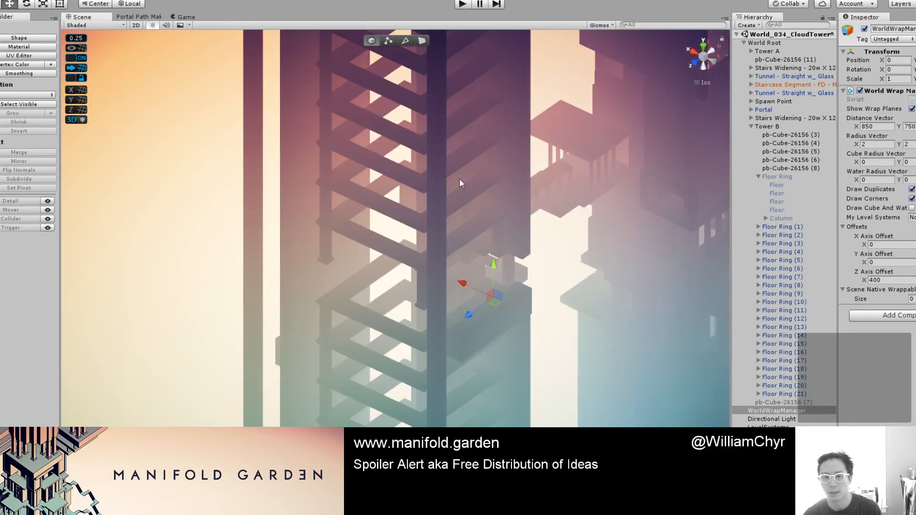
scroll(614, 97, "up", 10)
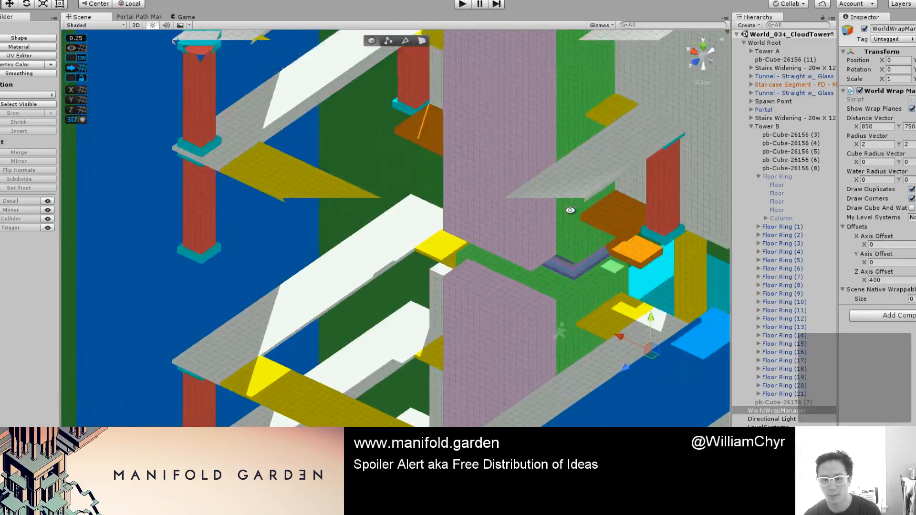
left_click_drag(570, 208, 533, 191, "alt")
middle_click_drag(565, 114, 528, 213)
middle_click_drag(507, 101, 511, 211)
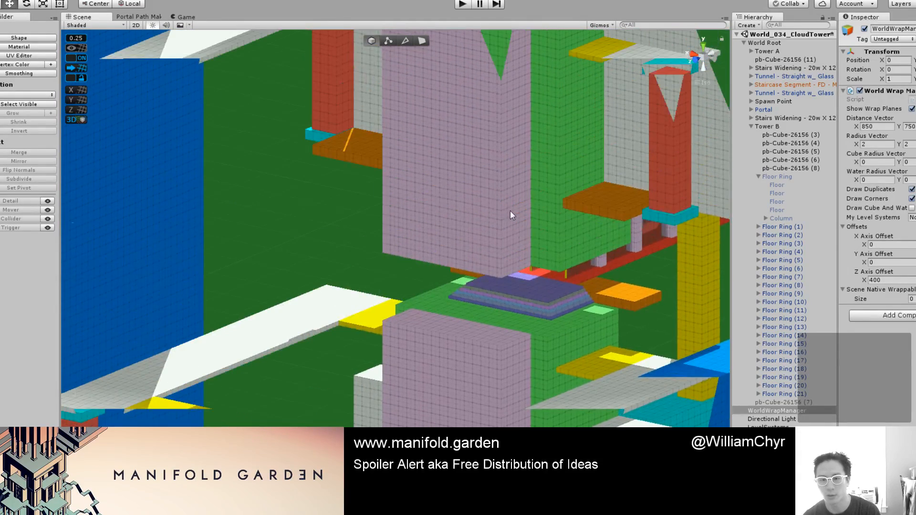
Step: Adjust the bottom end of the tower's central core block by moving its bottom face, and reset the block's pivot
left_click(510, 211)
mouse_move(505, 223)
left_mouse_down("alt")
mouse_move(488, 158)
mouse_move(515, 163)
mouse_move(507, 225)
left_mouse_up("alt")
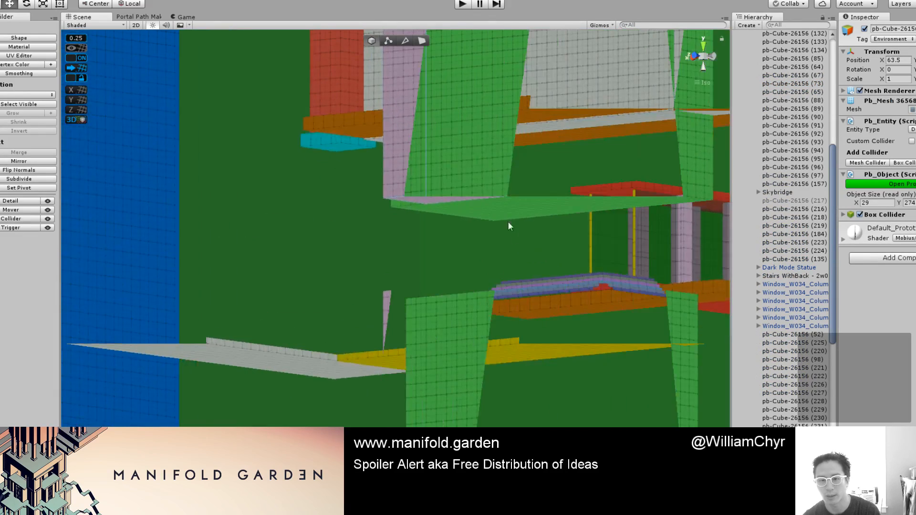
key("g")
left_click(460, 209)
scroll(491, 155, "down", 15)
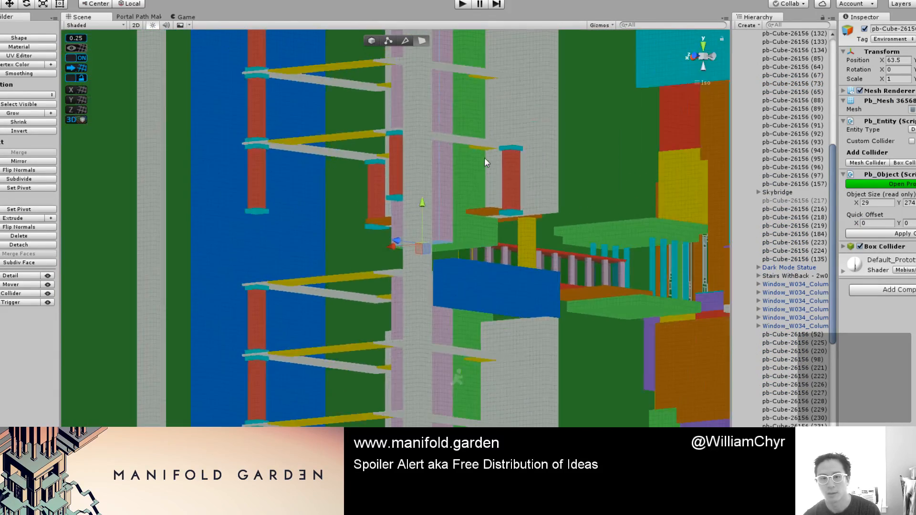
scroll(484, 158, "up", 5)
scroll(387, 219, "up", 3)
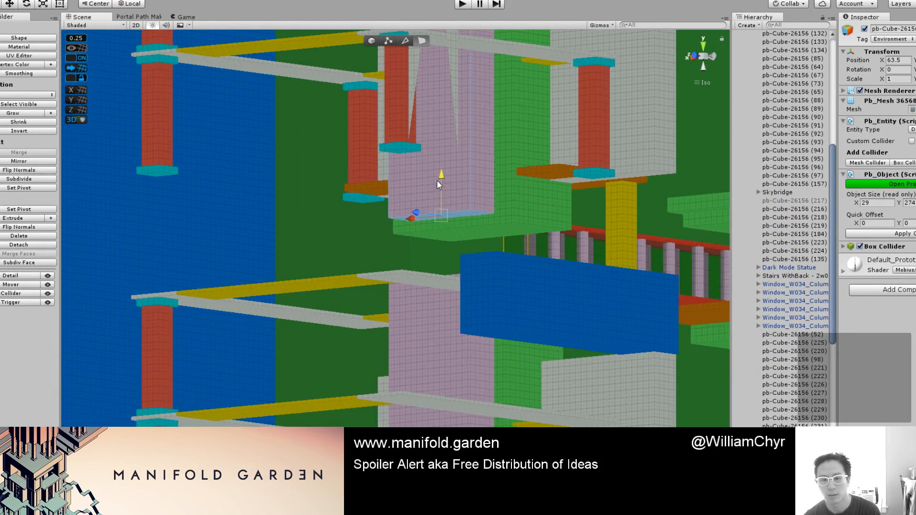
scroll(436, 174, "up", 5)
left_click(489, 219)
left_click_drag(504, 192, 351, 370)
left_click(450, 173)
key("g")
key("j")
scroll(448, 146, "down", 9)
scroll(296, 382, "up", 7)
scroll(263, 377, "down", 5)
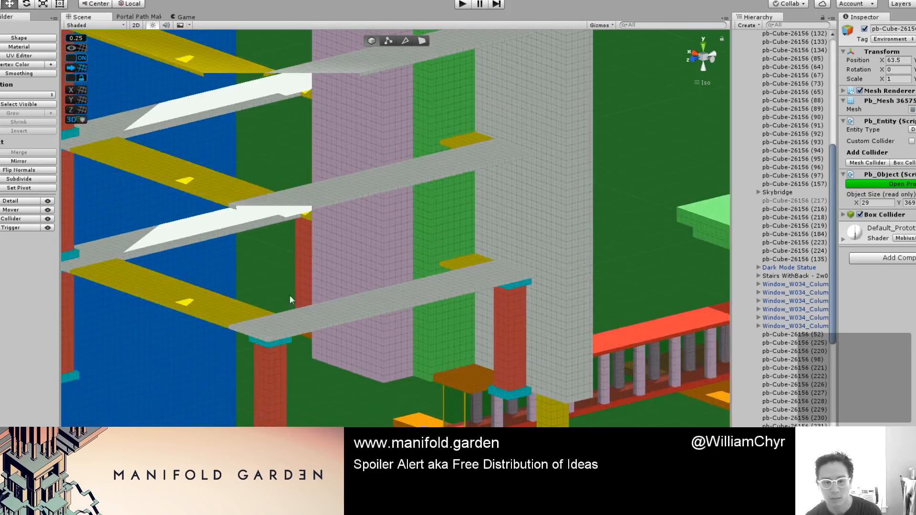
Step: Duplicate the lowest grey floor piece beside the core block and move the copy below it at X position -12.5
left_click(305, 255)
left_click(323, 317)
left_click(334, 314)
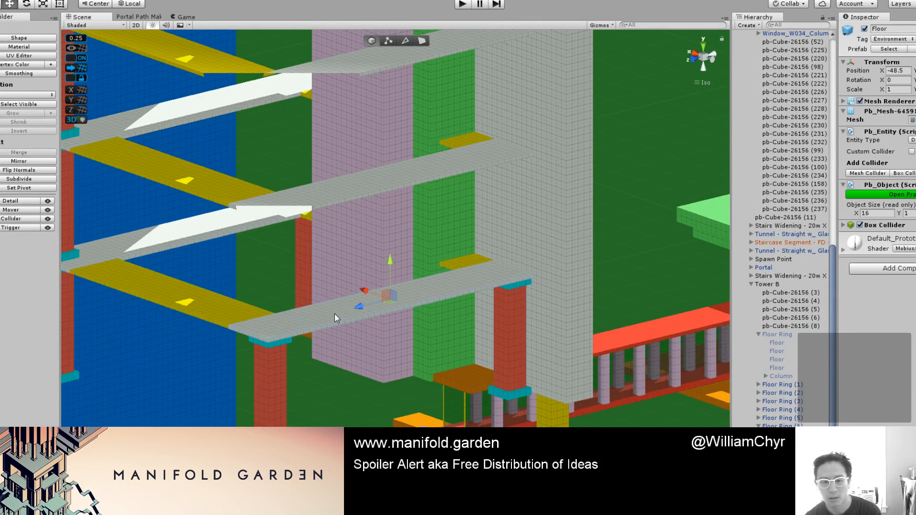
key("ctrl+d")
left_click_drag(366, 290, 300, 327)
scroll(291, 236, "up", 5)
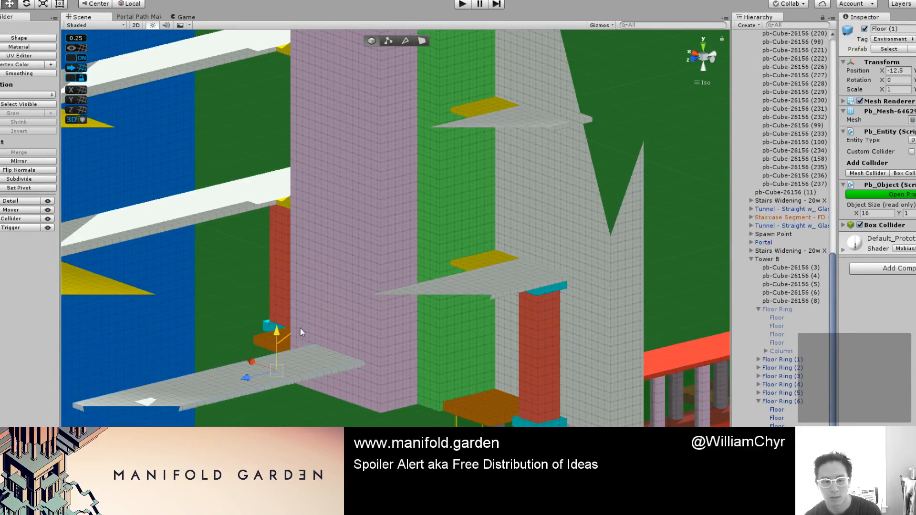
scroll(229, 363, "down", 6)
scroll(222, 367, "up", 1)
Step: Shorten the copied floor piece by moving its outer end face towards the core block, and reset its pivot
key("g")
left_click(151, 388)
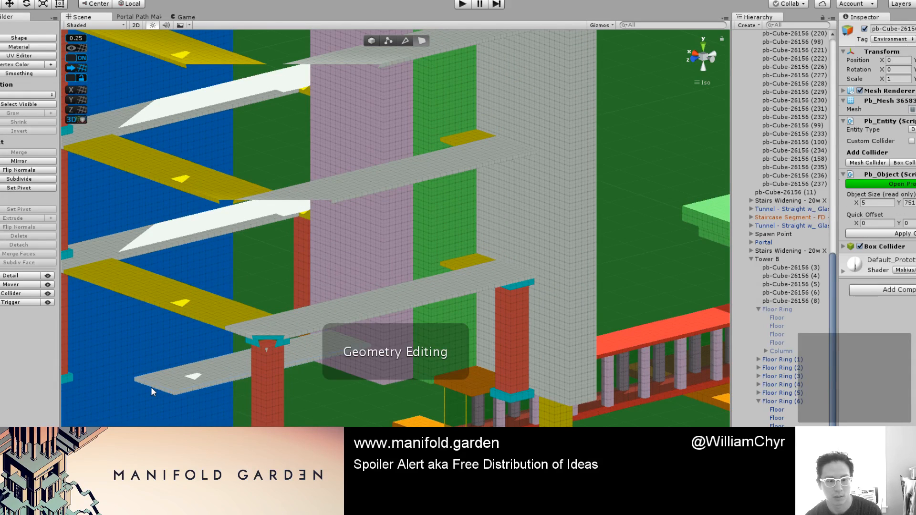
left_click(151, 385)
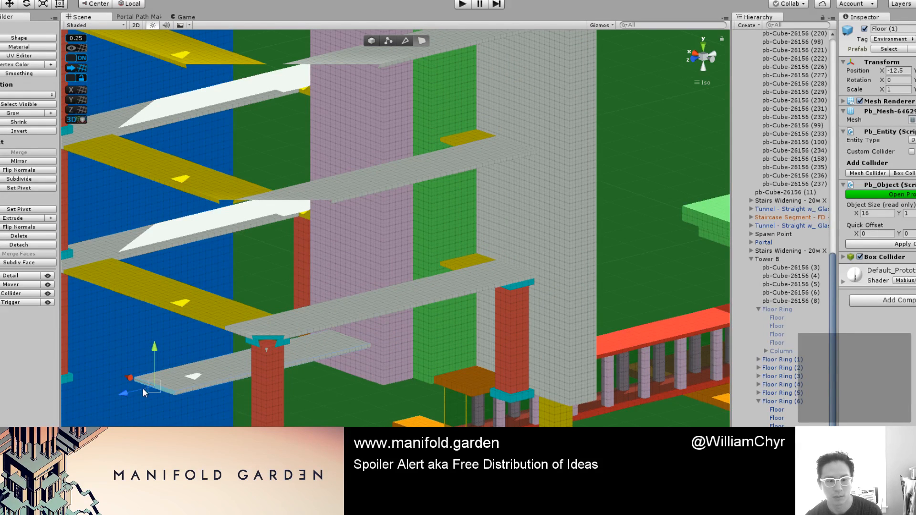
left_click_drag(142, 387, 288, 348)
key("g")
key("ctrl+j")
key("f")
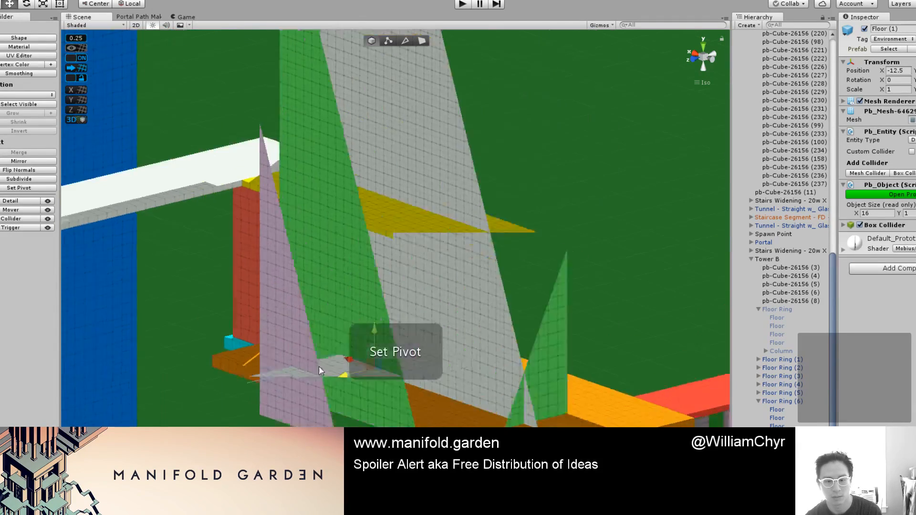
scroll(394, 284, "down", 5)
scroll(394, 281, "up", 10)
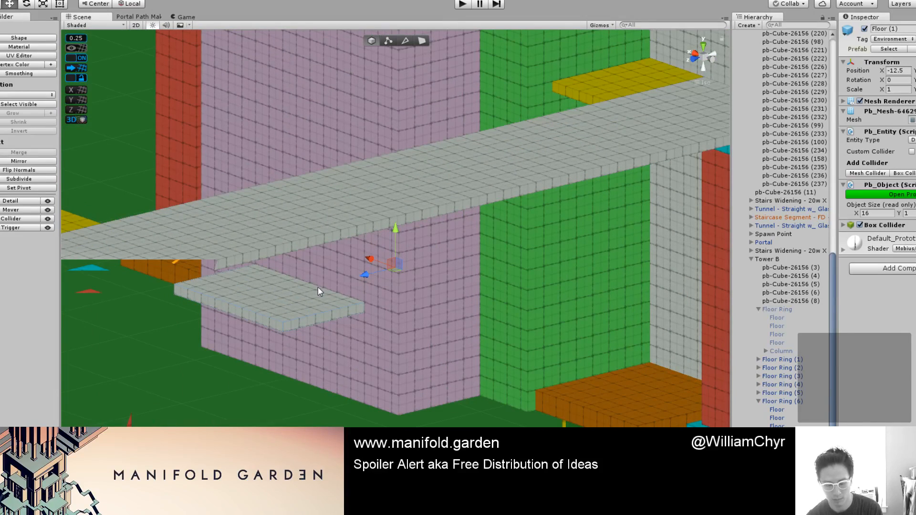
key("ctrl+j")
Step: Reposition the shortened floor piece against the corner of the core block, with its X position at 1.5
scroll(311, 284, "up", 4)
left_click_drag(389, 231, 265, 363)
scroll(274, 411, "down", 5)
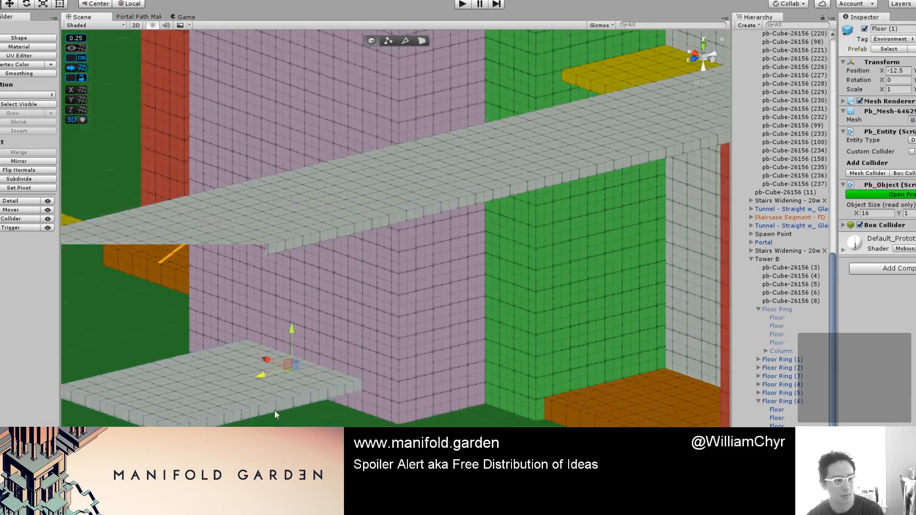
middle_click_drag(274, 410, 382, 349)
scroll(382, 350, "up", 5)
left_click_drag(382, 350, 391, 371, "alt")
left_click_drag(375, 297, 228, 259)
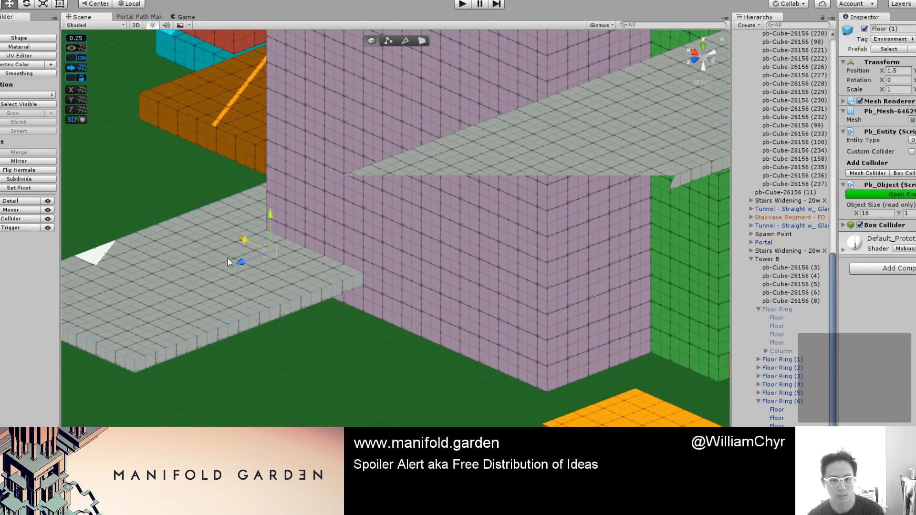
Step: Extend the copied floor piece to 50 along X by moving its side face, and reset its pivot
scroll(227, 258, "up", 5)
key("g")
left_click(267, 315)
scroll(268, 314, "down", 9)
left_click_drag(330, 271, 460, 342)
scroll(563, 385, "down", 8)
key("g")
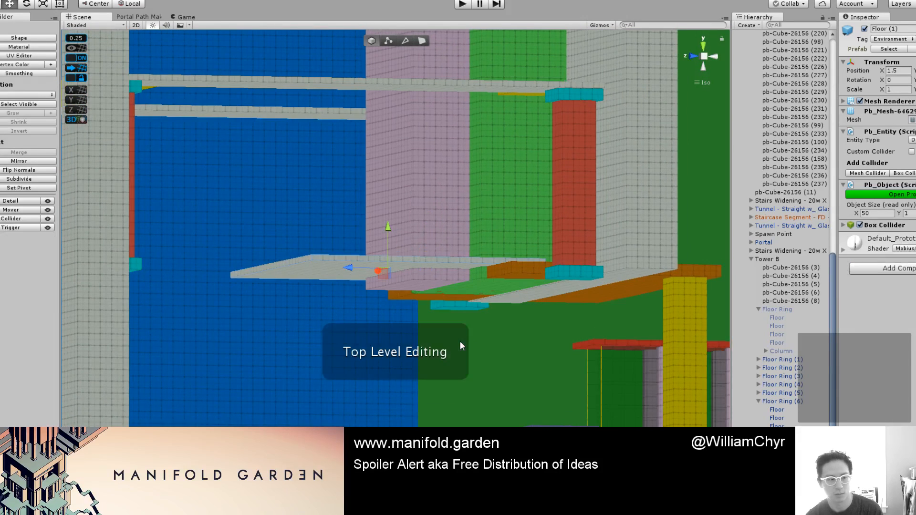
key("ctrl+j")
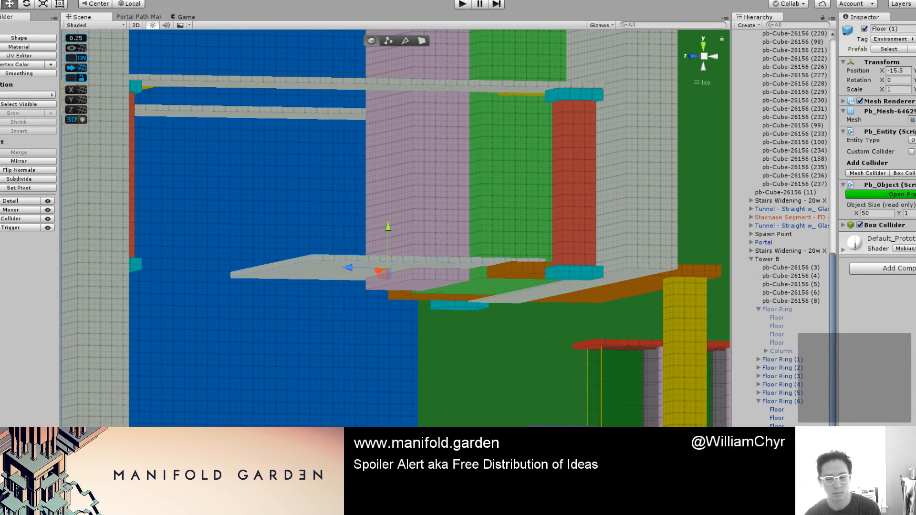
Step: Switch to the web browser, open the Blame! image with the tall panels and staircase, and return from its source page to the preview
key("alt+Tab")
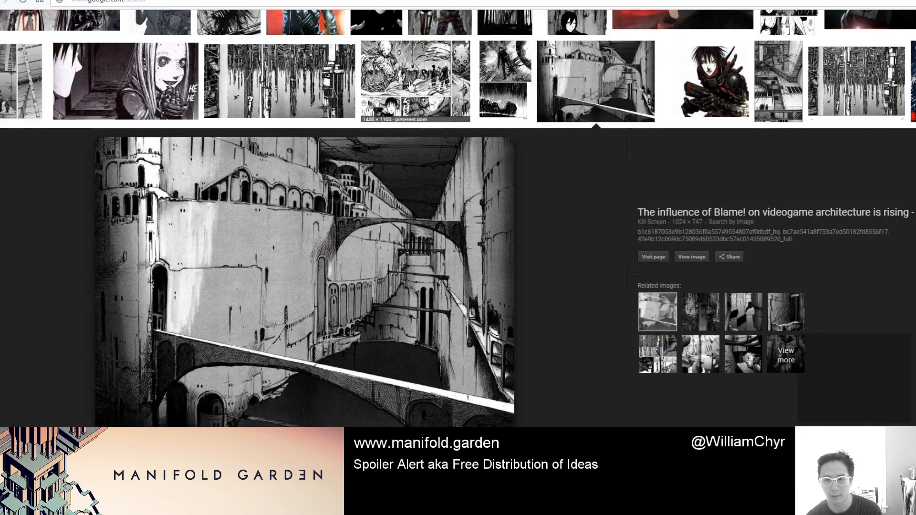
scroll(410, 86, "up", 3)
scroll(305, 162, "up", 2)
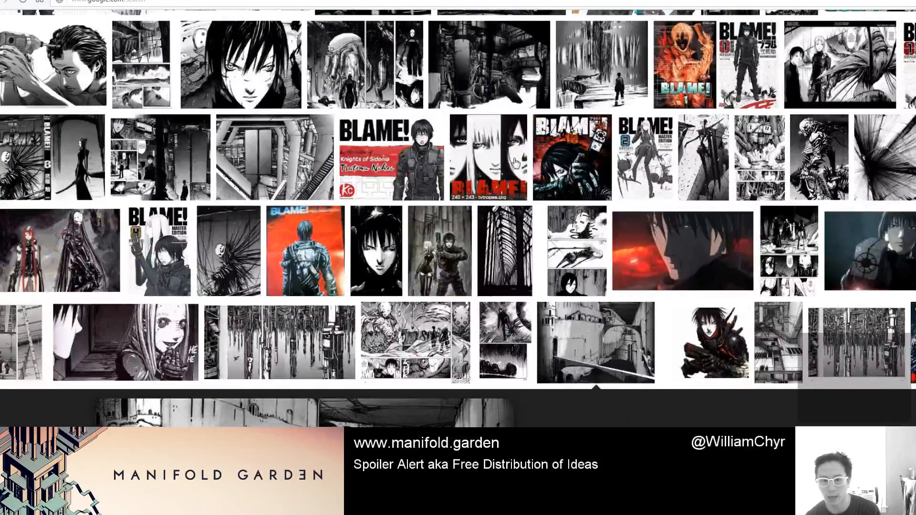
left_click(306, 162)
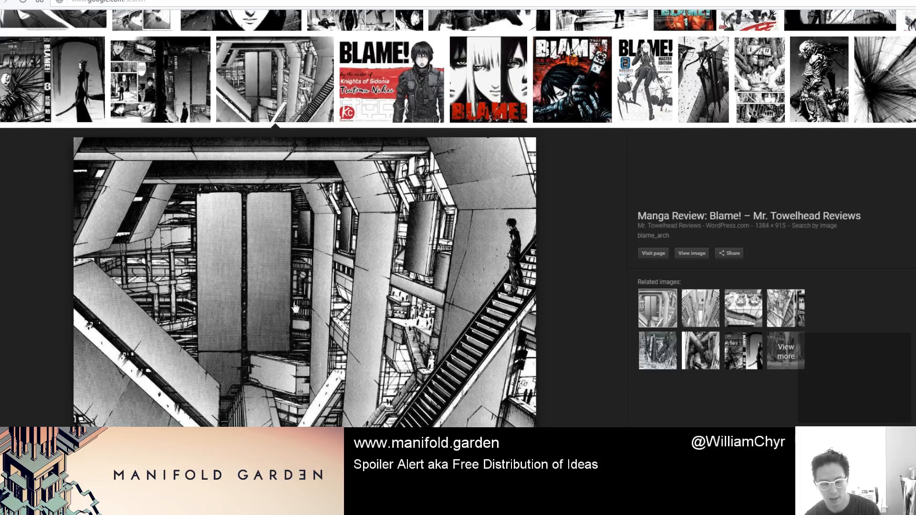
left_click(252, 317)
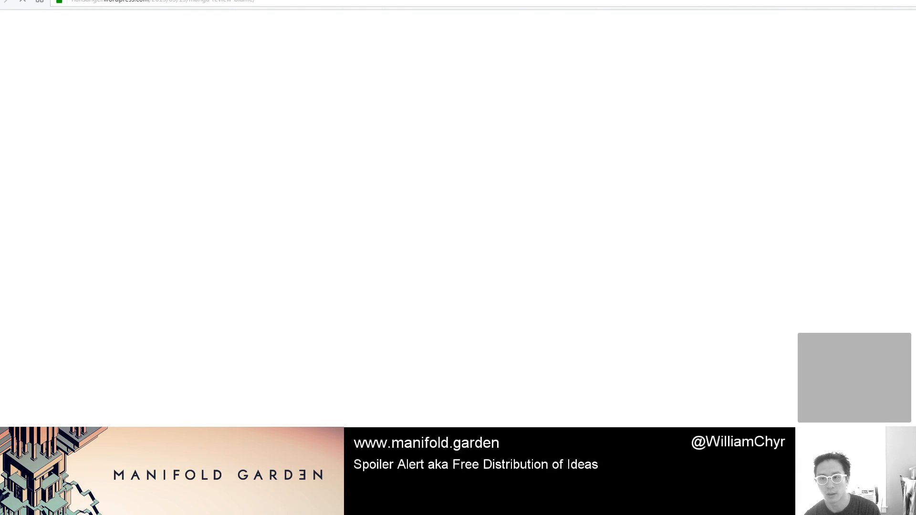
key("alt+Left")
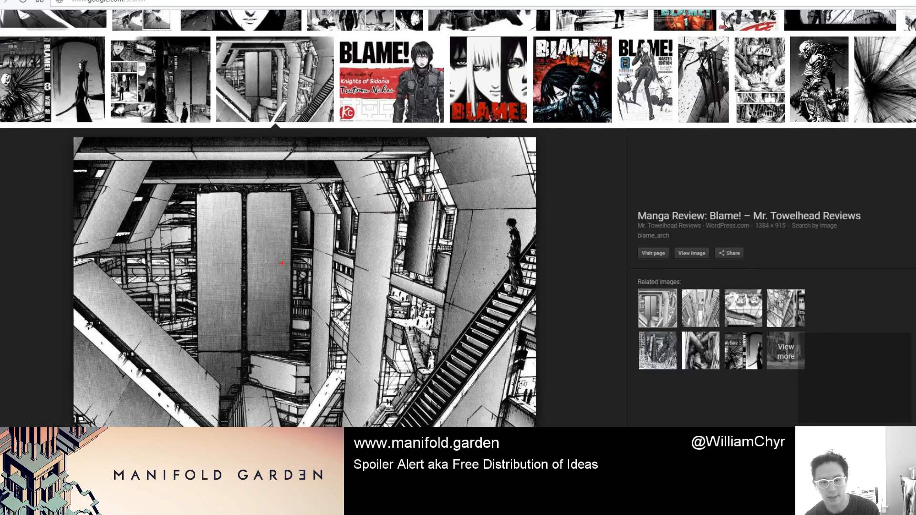
Step: Outline the large plain slabs in red and the densely detailed areas in blue on the reference image, and clear the markings
left_click_drag(256, 205, 245, 299)
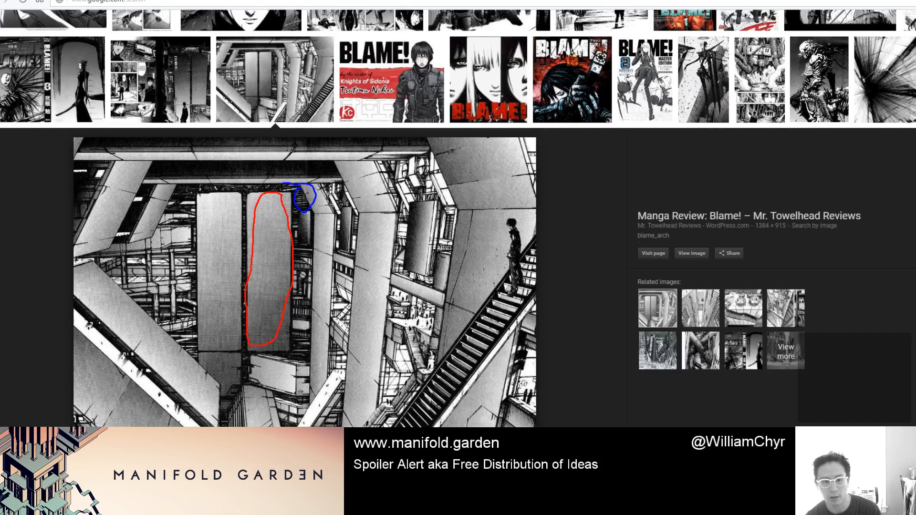
left_click_drag(234, 186, 231, 264)
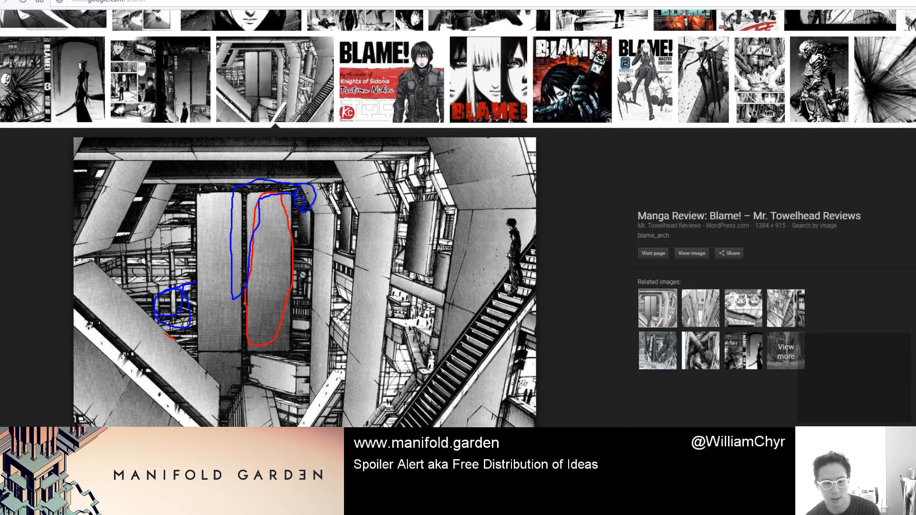
left_click_drag(103, 286, 119, 346)
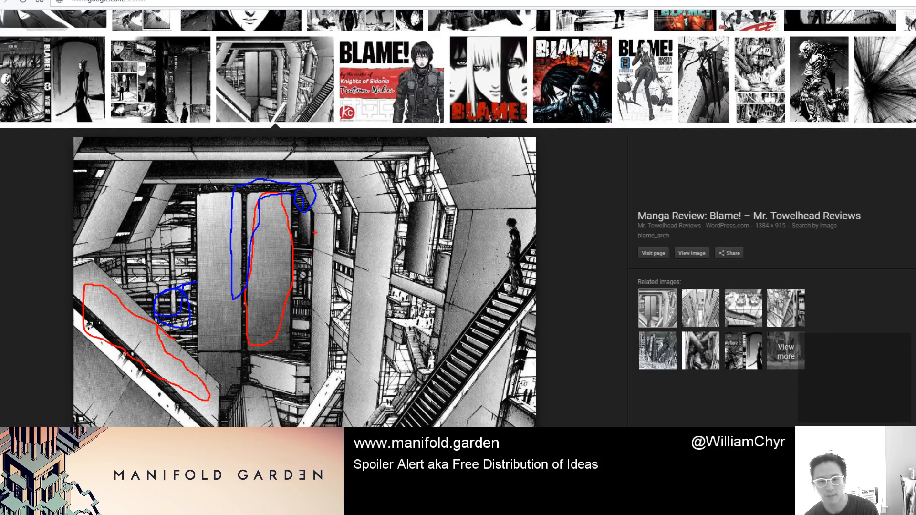
mouse_move(309, 276)
left_mouse_down()
mouse_move(315, 388)
mouse_move(338, 270)
left_mouse_up()
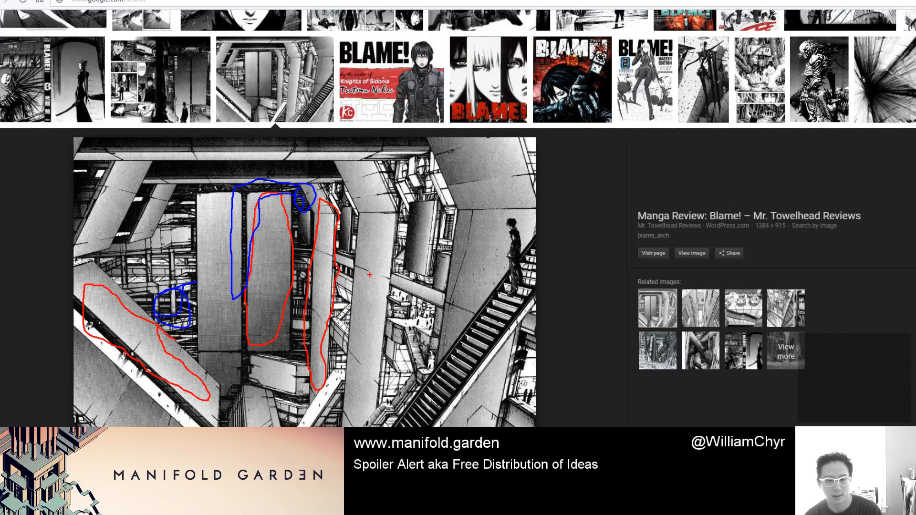
key("Escape")
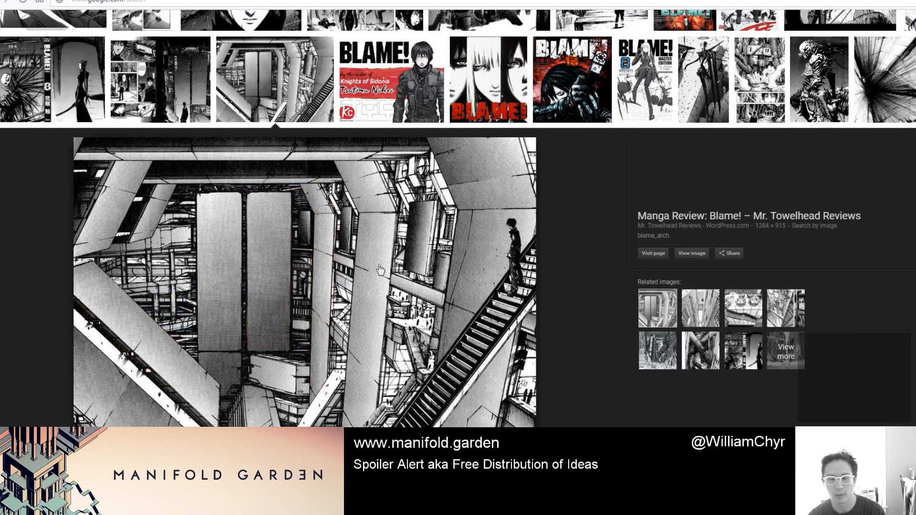
Step: Switch back to Unity and view the extended floor piece together with the surrounding tower
key("alt+Tab")
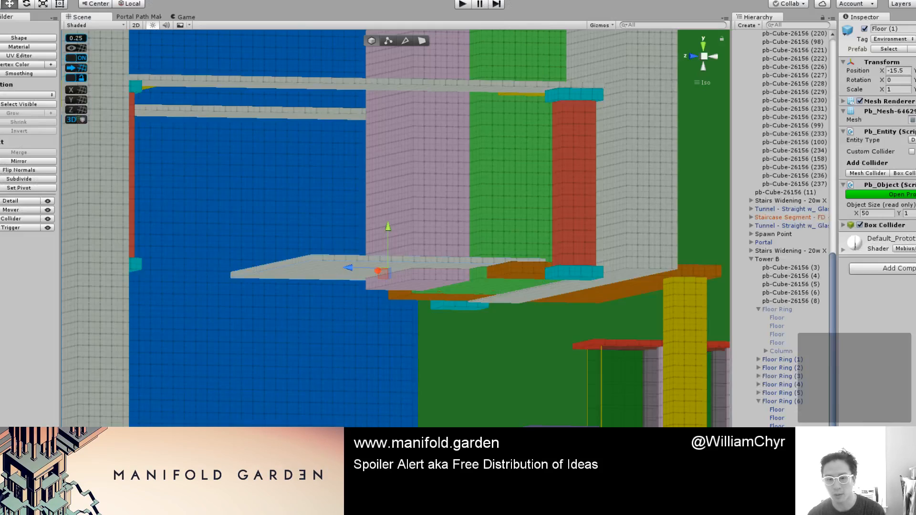
scroll(488, 296, "down", 3)
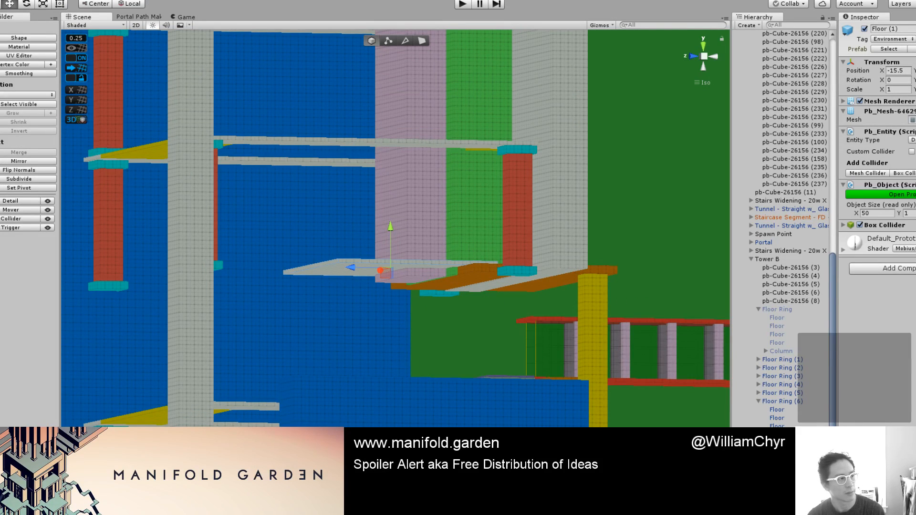